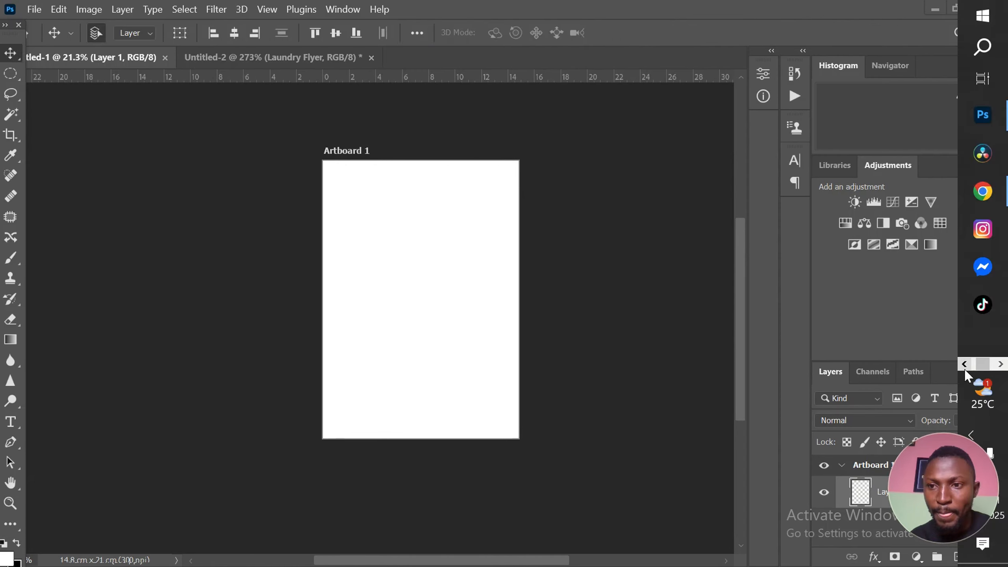
Bring the eight selected laundry images from the Downloads folder into the open Photoshop document
click(967, 367)
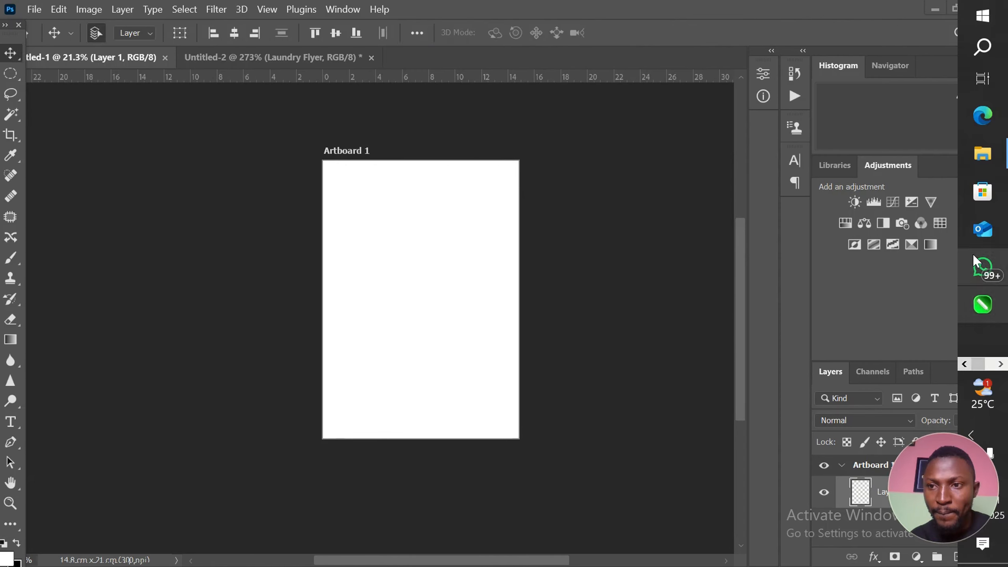
click(987, 157)
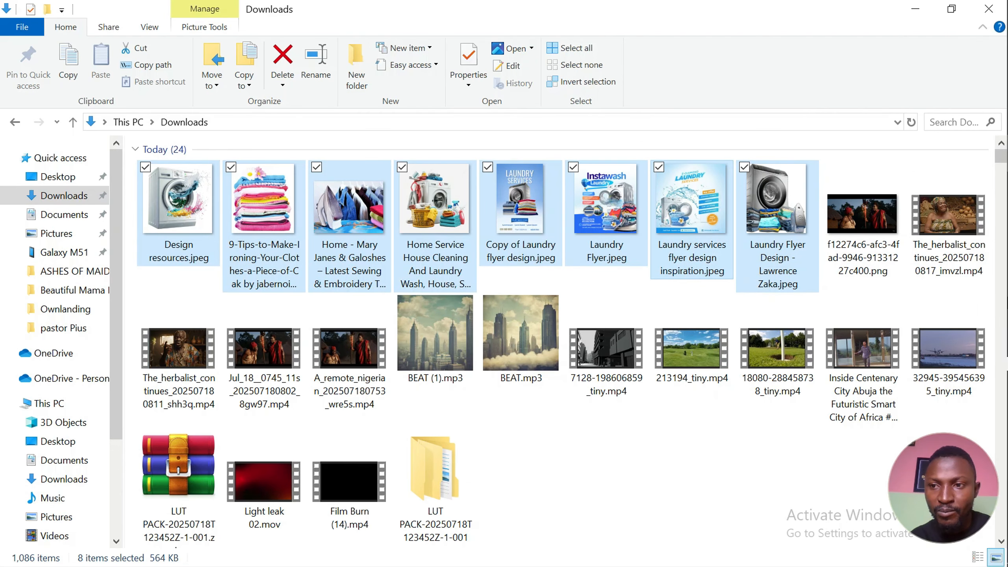
click(1005, 365)
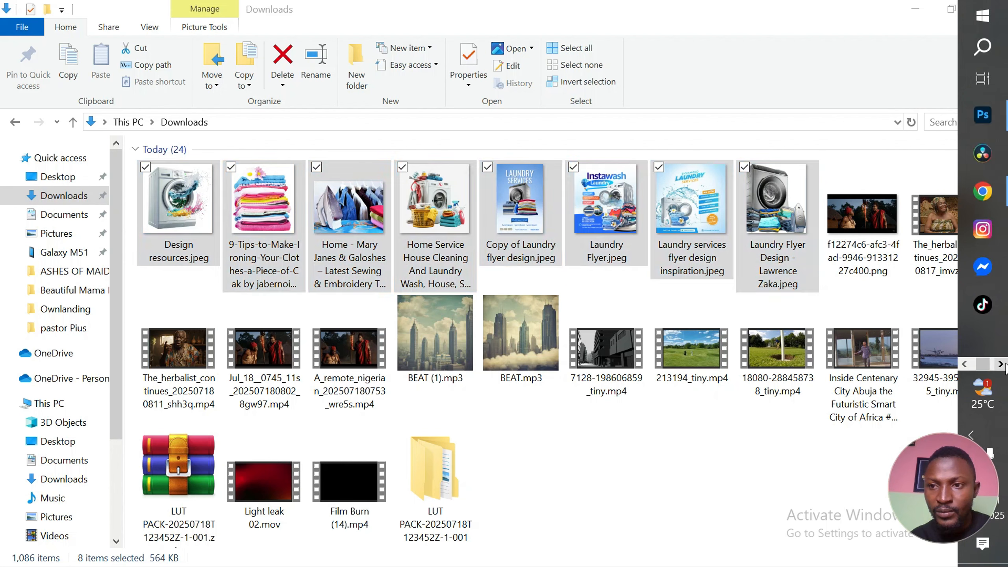
drag(705, 216, 197, 283)
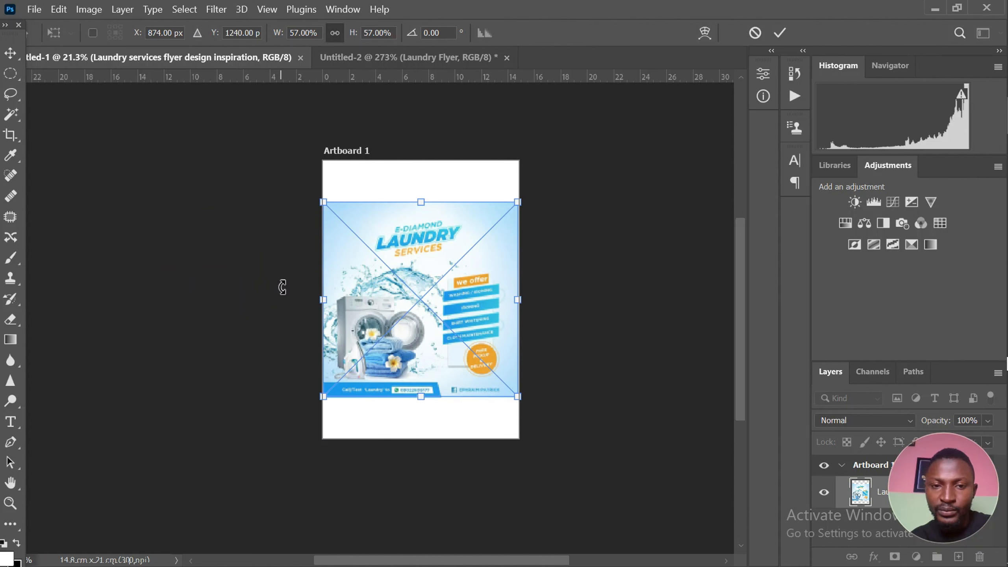
Place all eight laundry images on Artboard 1 at their default sizes
key(Return)
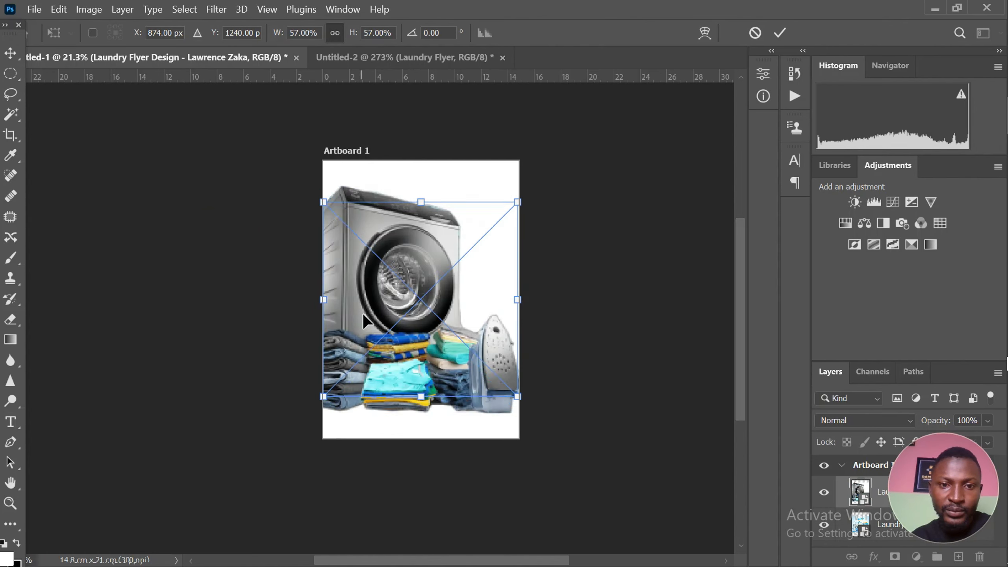
key(Return)
key(Return)
key(Return)
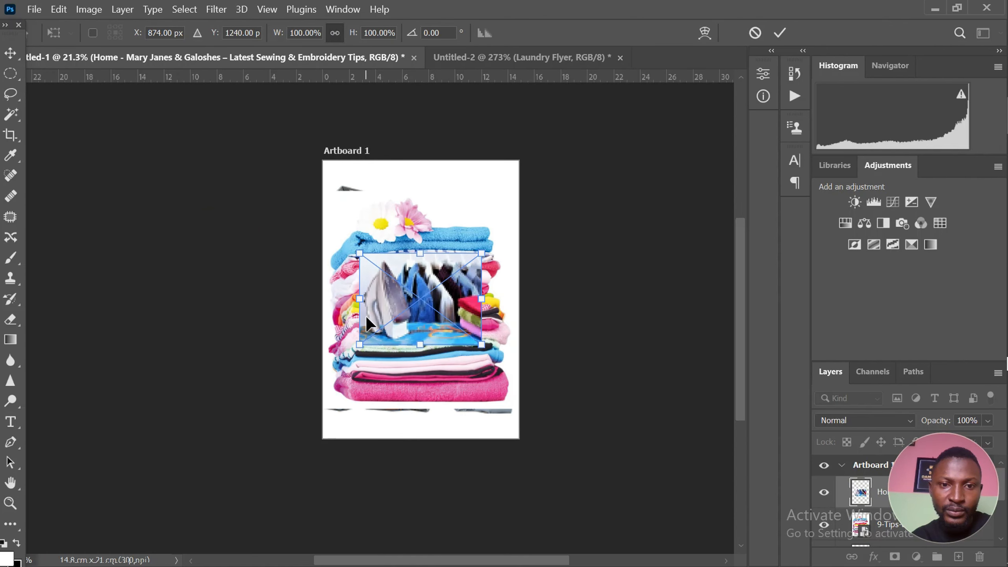
key(Return)
key(Return)
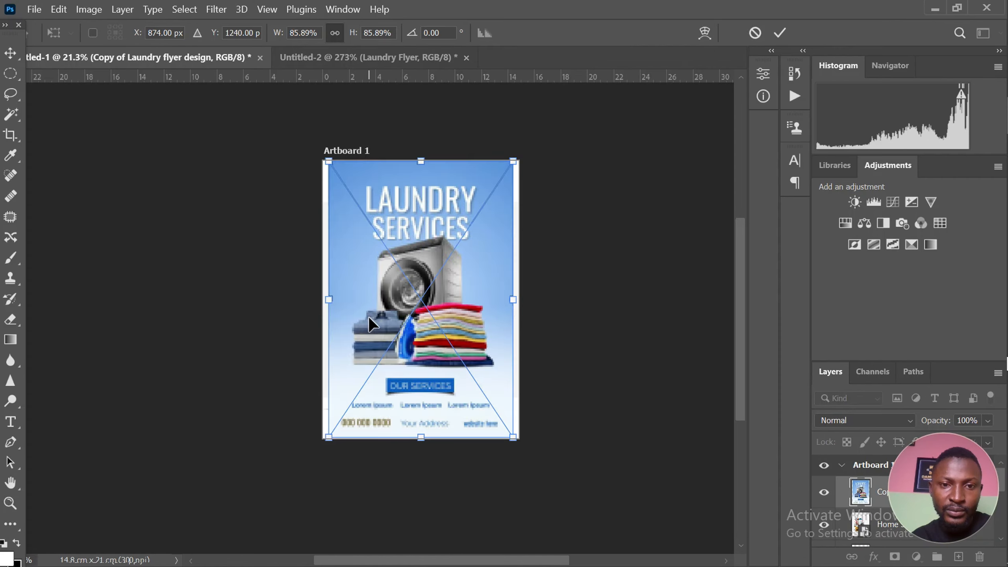
key(Return)
key(Return)
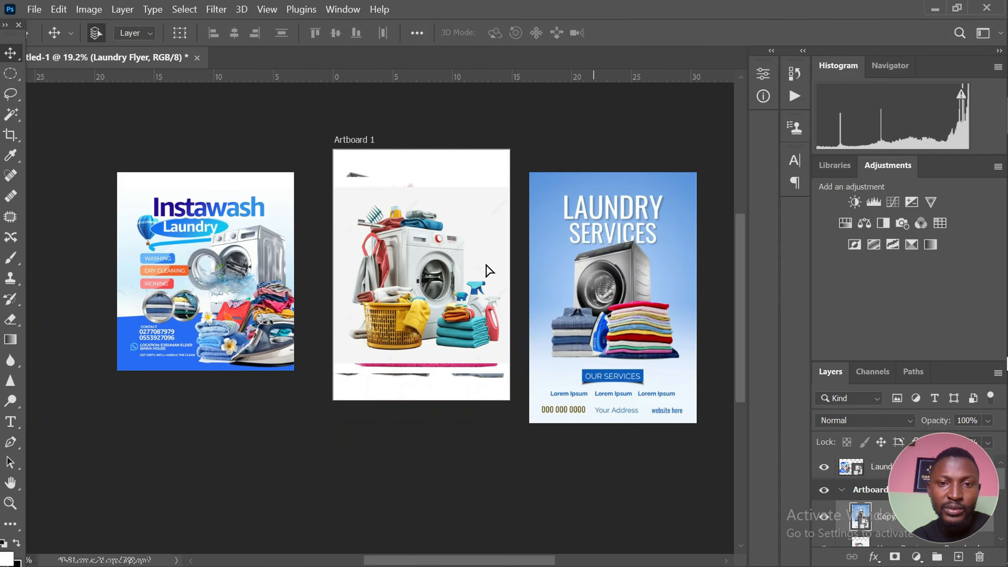
Move the Instawash flyer, blue Laundry Services flyer, cleaning-basket picture and ironing photo off the artboard to either side
drag(431, 280, 206, 459)
scroll(355, 239, down, 2)
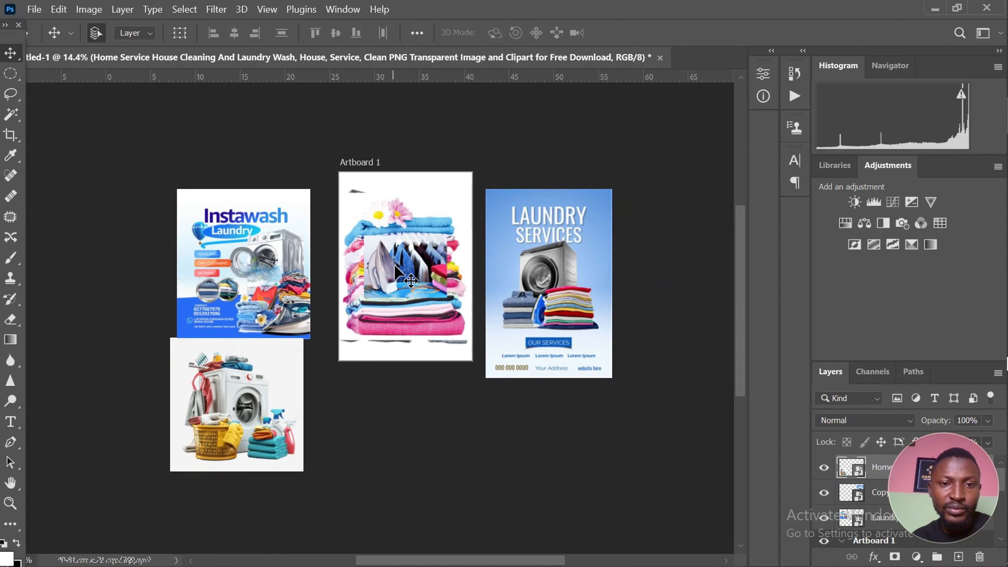
drag(394, 265, 234, 167)
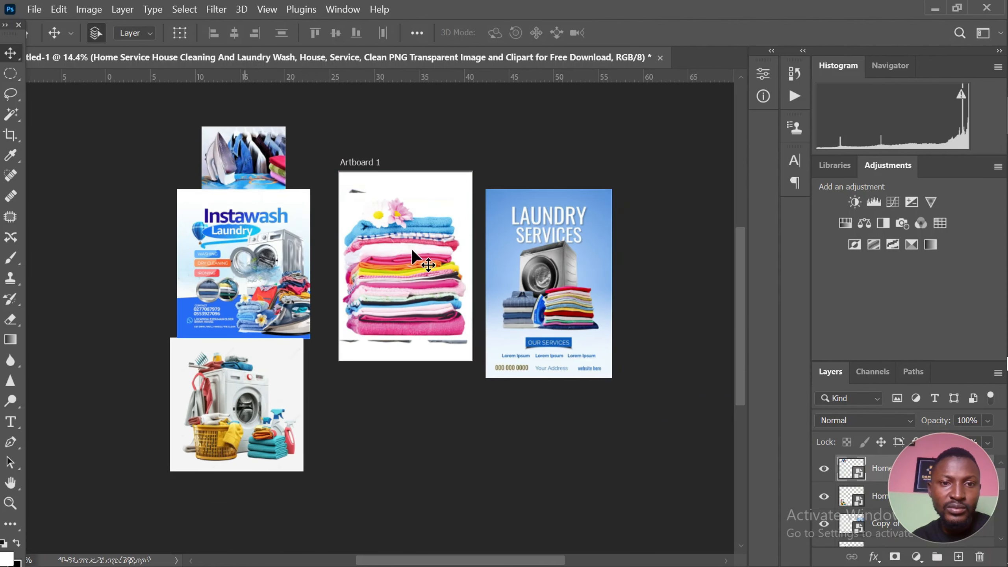
Move the stack of pink towels and the splashing washing machine image off the artboard, above it
click(405, 272)
drag(405, 272, 567, 100)
click(391, 290)
drag(392, 289, 421, 97)
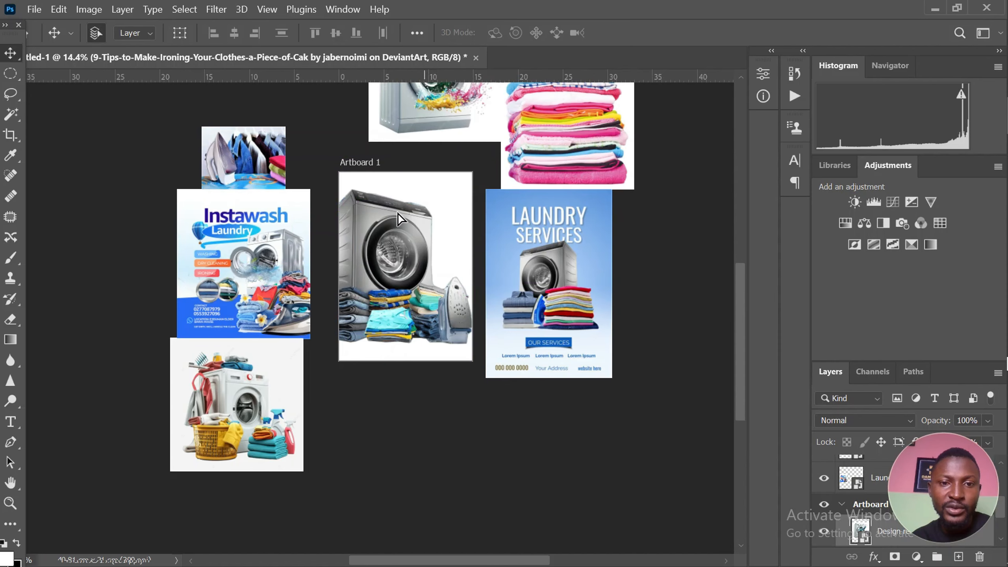
Move the grey washing machine image and the E-Diamond flyer off the artboard, one to each side
click(392, 262)
drag(392, 262, 107, 246)
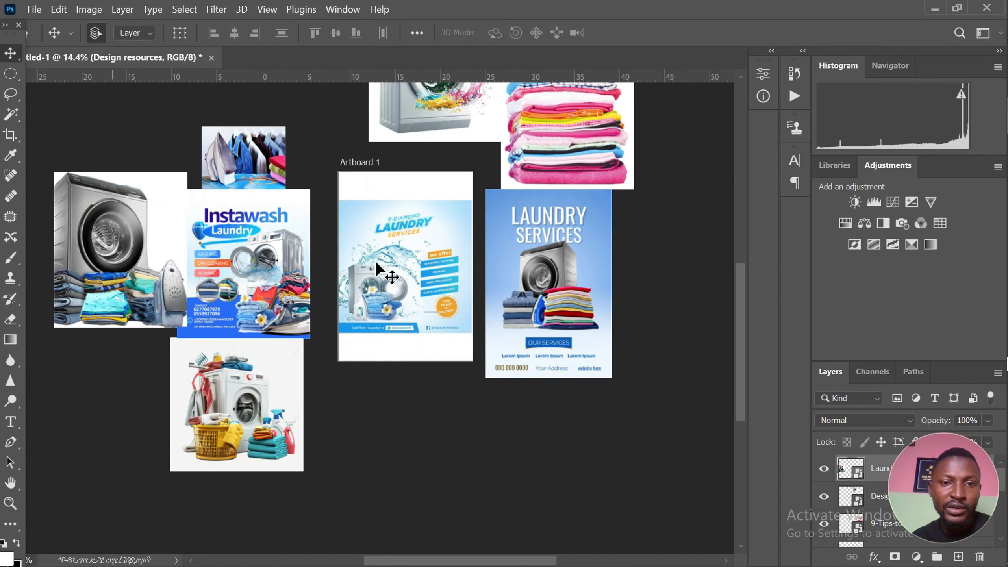
click(409, 278)
drag(409, 278, 681, 290)
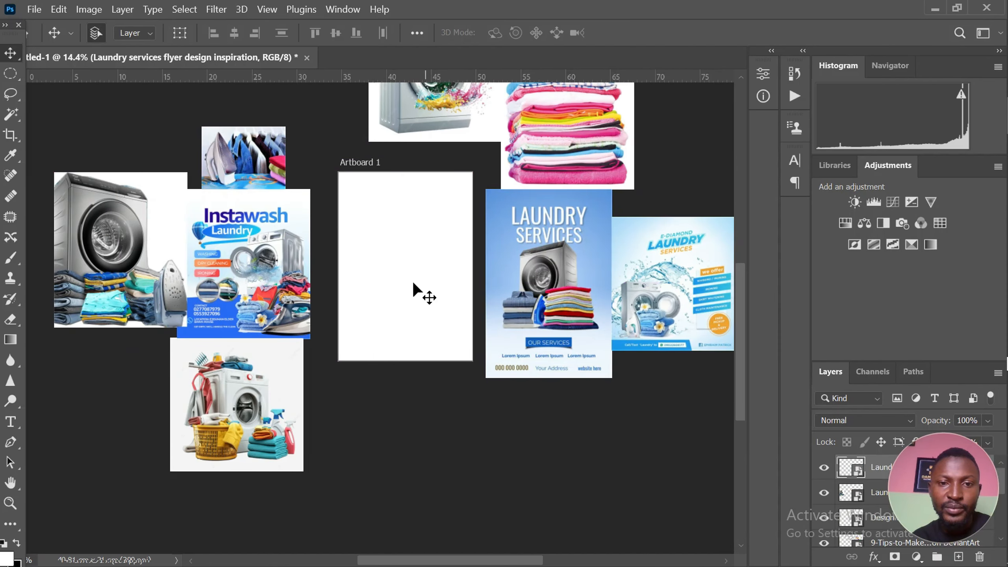
scroll(416, 290, down, 2)
scroll(416, 202, down, 1)
scroll(408, 216, up, 1)
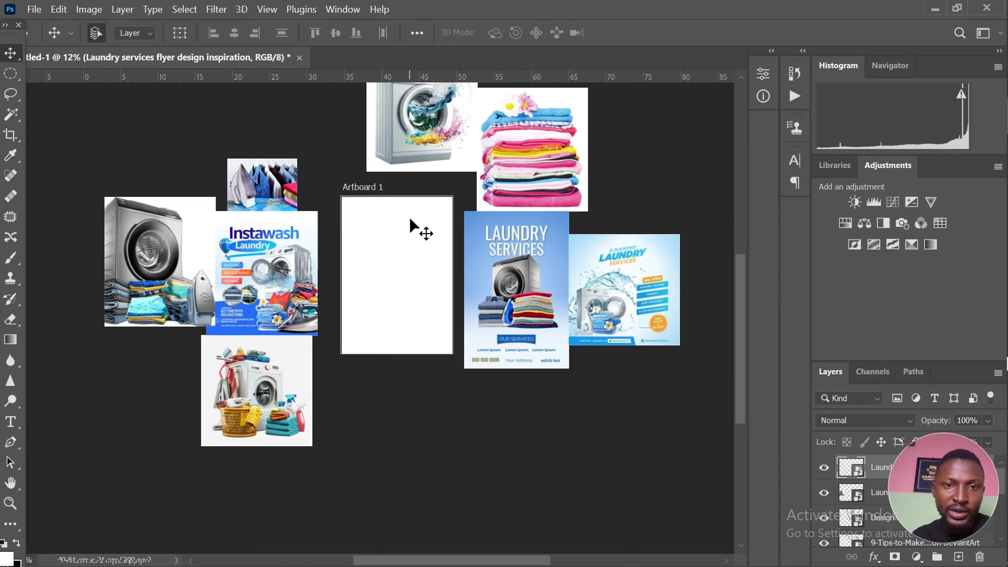
scroll(408, 215, down, 2)
click(399, 163)
scroll(409, 139, up, 3)
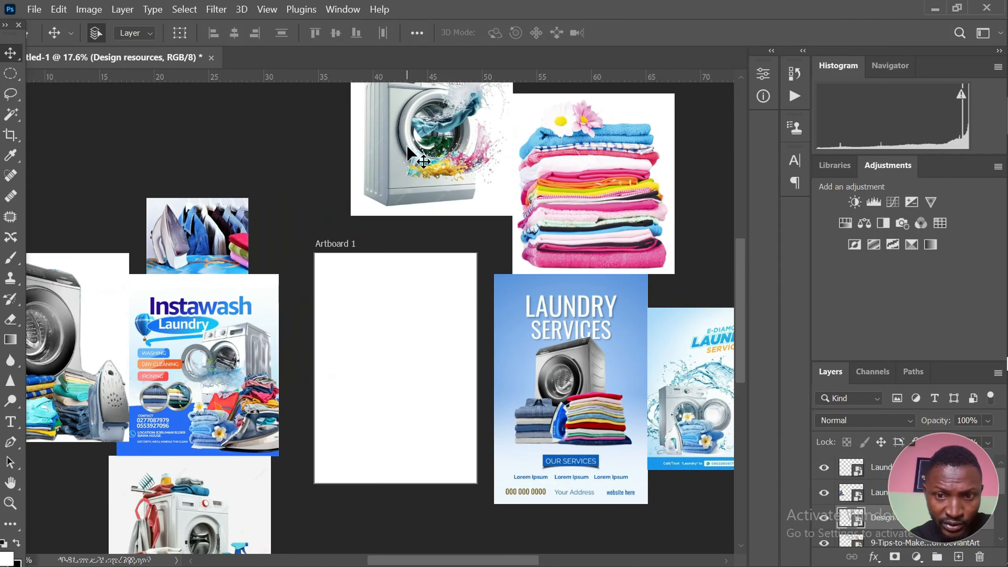
scroll(407, 145, down, 1)
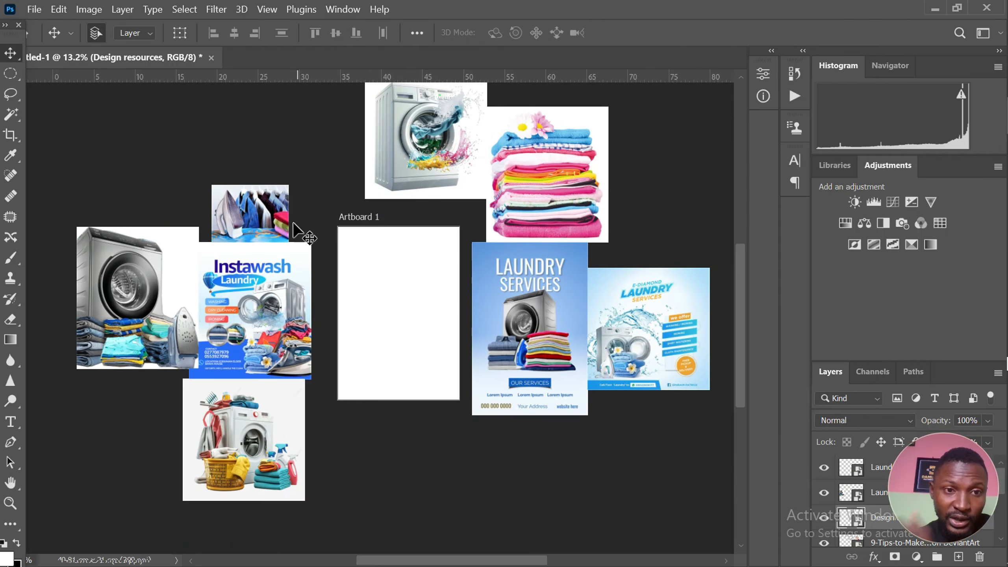
Move the ironing photo with hanging clothes onto the artboard and enlarge it to about 212% so it spans the width
click(245, 210)
drag(245, 210, 395, 264)
scroll(396, 264, up, 1)
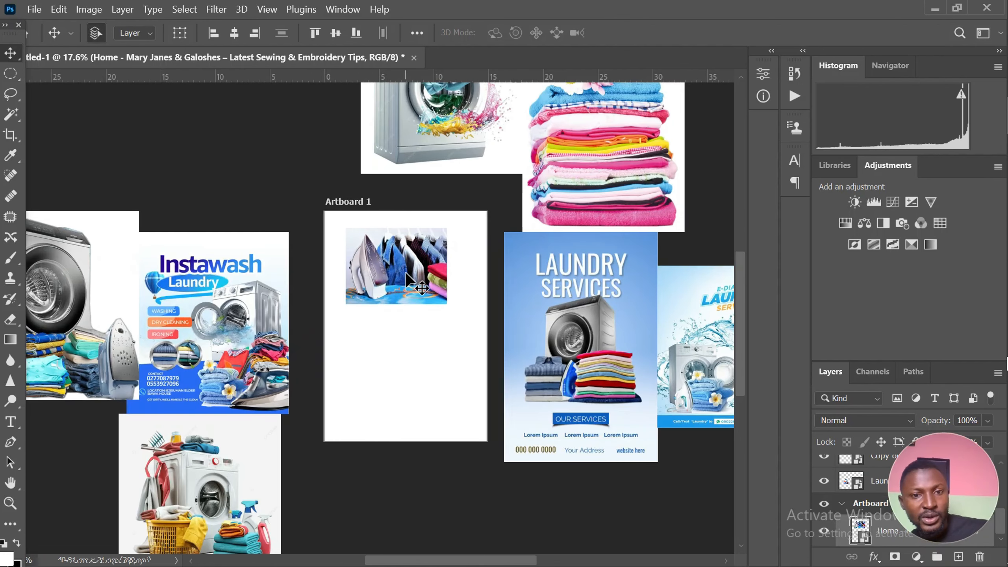
key(ctrl+t)
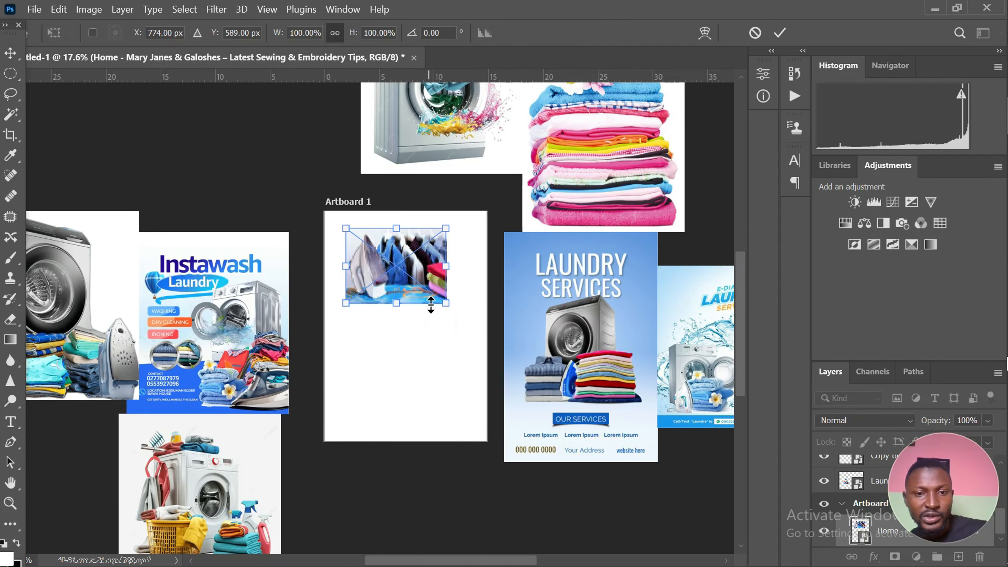
mouse_move(449, 307)
mouse_down()
mouse_move(505, 350)
mouse_move(447, 311)
mouse_move(448, 330)
mouse_move(449, 321)
mouse_up()
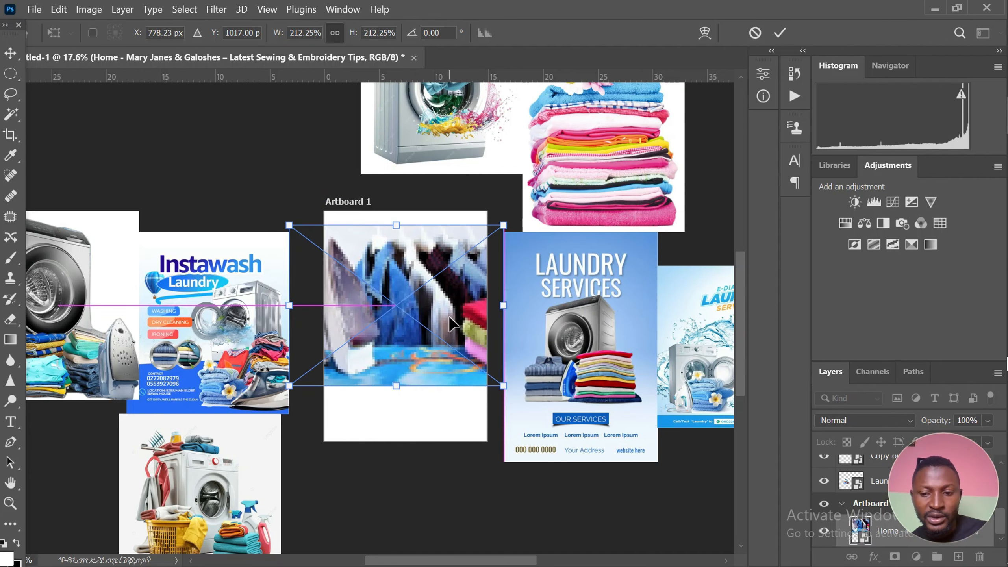
key(Return)
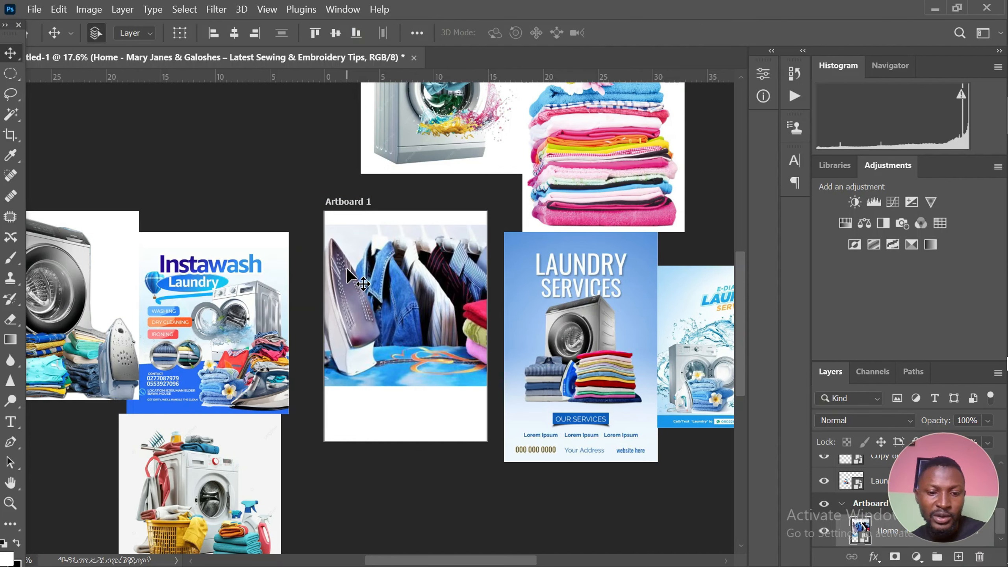
Fade the top and bottom edges of the ironing photo into the white artboard with a soft 800 px Eraser
key(e)
click(398, 258)
click(484, 242)
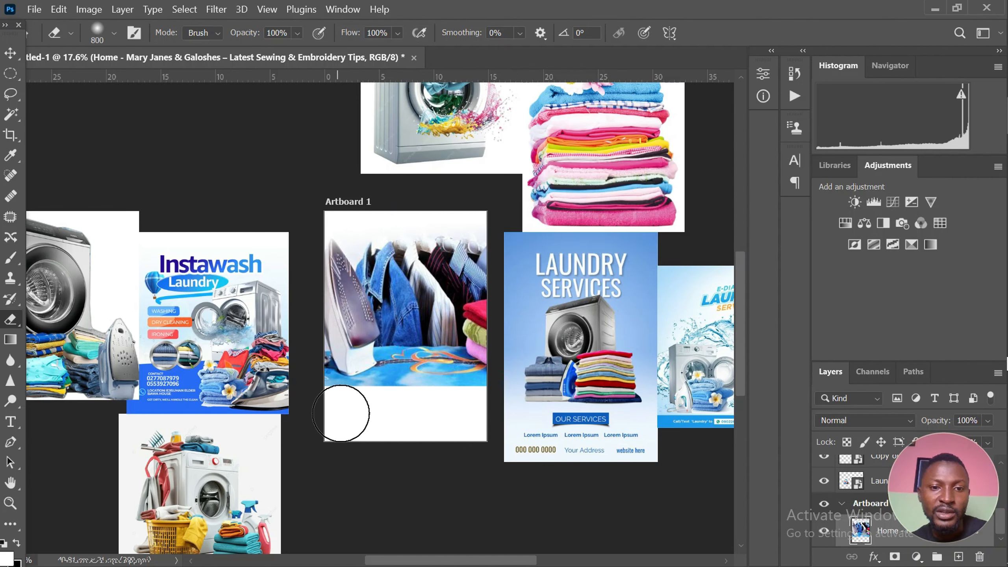
drag(472, 405, 342, 412)
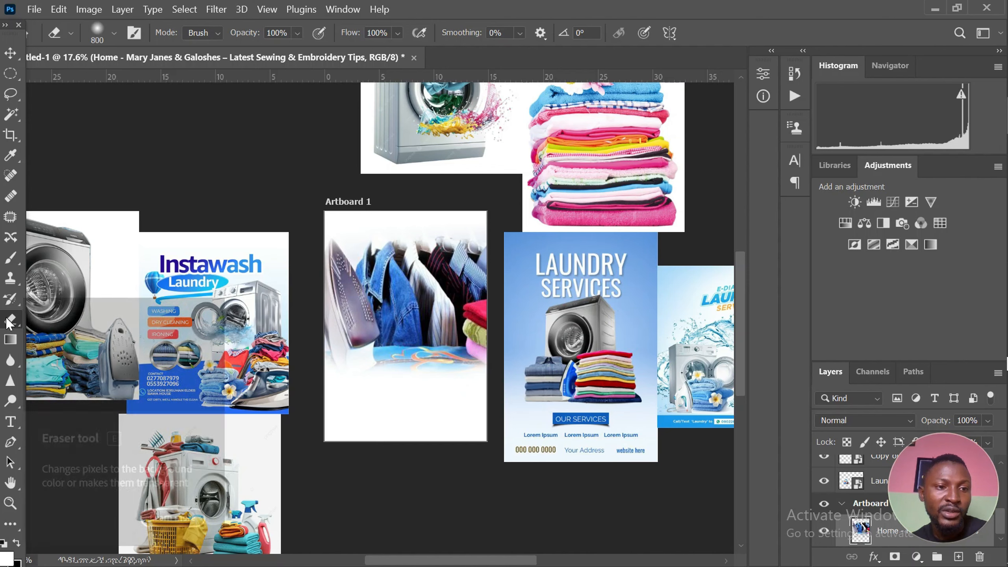
click(322, 398)
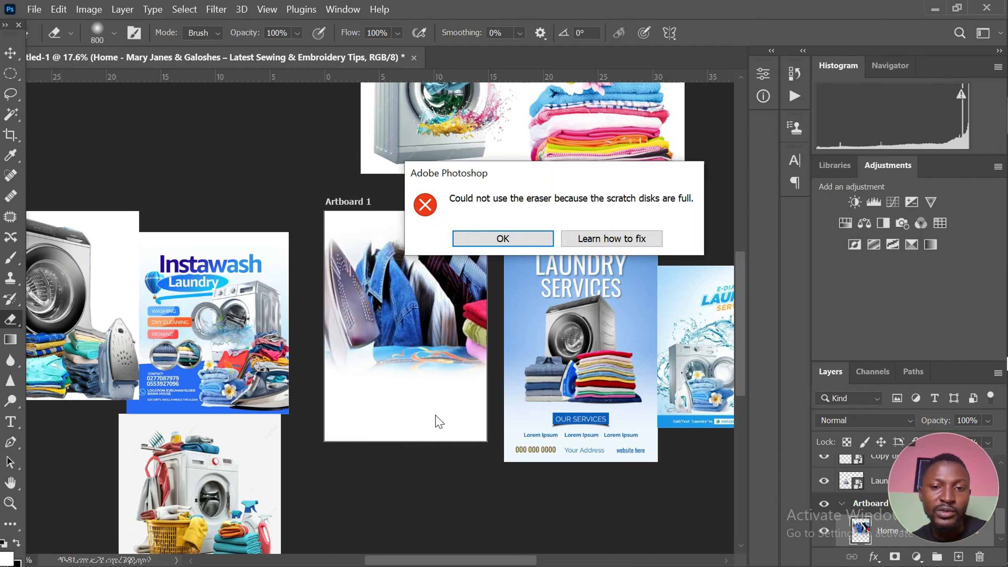
click(503, 239)
Move the ironing photo down about 2.5 cm and soften its bottom and top edges further with the Eraser
key(v)
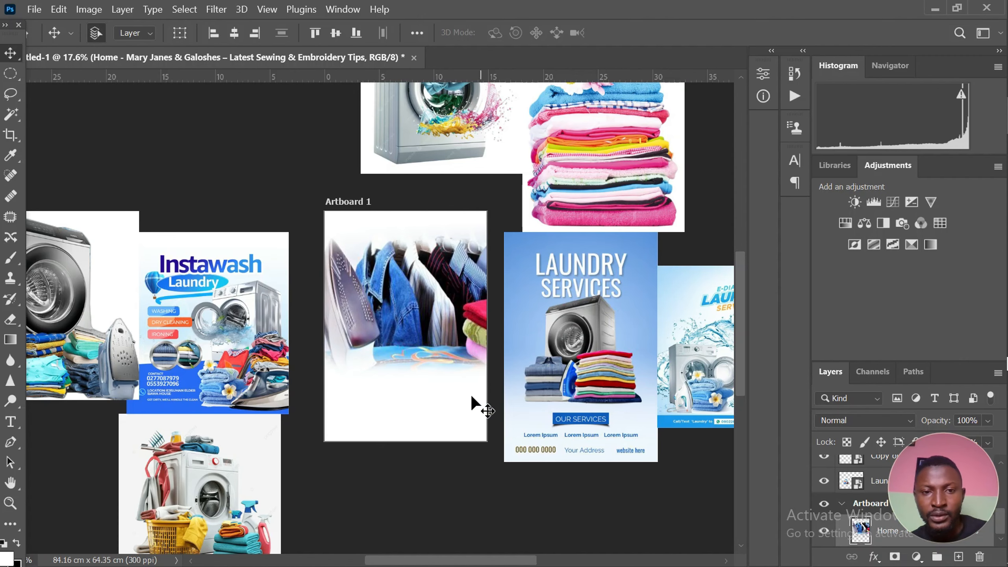
drag(404, 294, 404, 318)
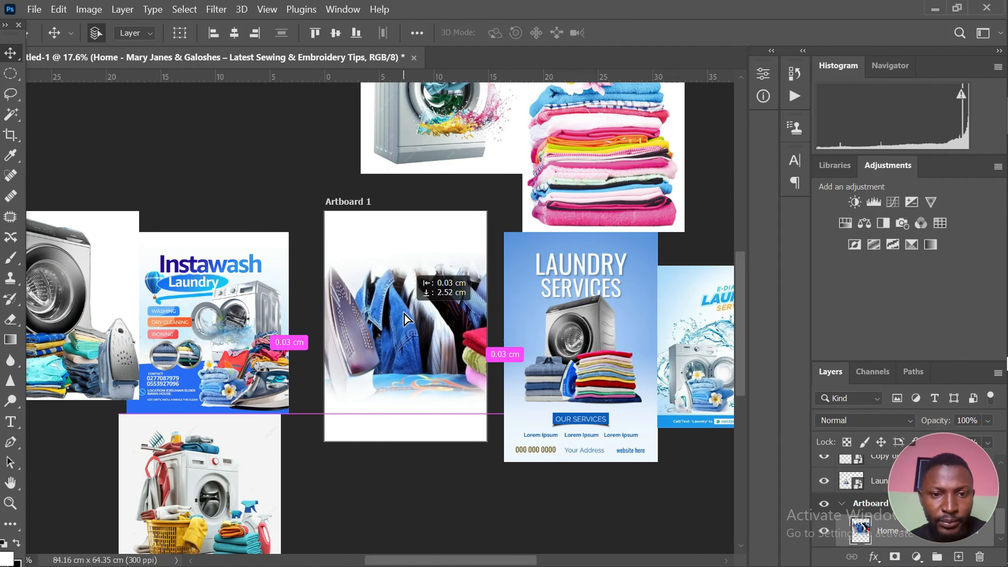
scroll(402, 386, up, 2)
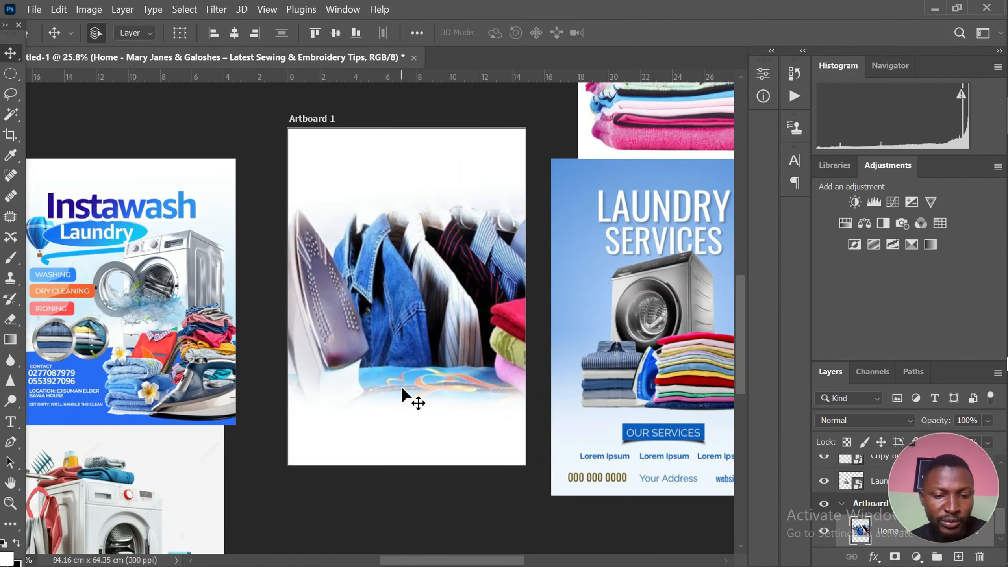
key(e)
mouse_move(431, 400)
mouse_down()
mouse_move(500, 423)
mouse_move(342, 439)
mouse_move(322, 433)
mouse_move(318, 396)
mouse_up()
scroll(317, 396, down, 1)
mouse_move(376, 198)
mouse_down()
mouse_move(461, 211)
mouse_move(414, 210)
mouse_move(505, 211)
mouse_move(374, 205)
mouse_up()
scroll(244, 217, down, 1)
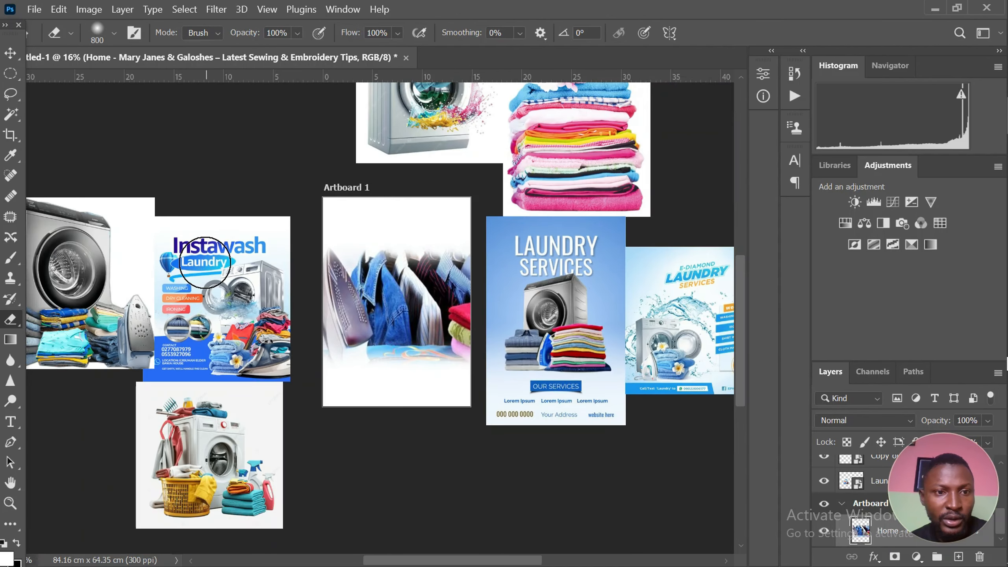
Move the grey washing machine image with the iron and folded clothes back onto the artboard
click(10, 53)
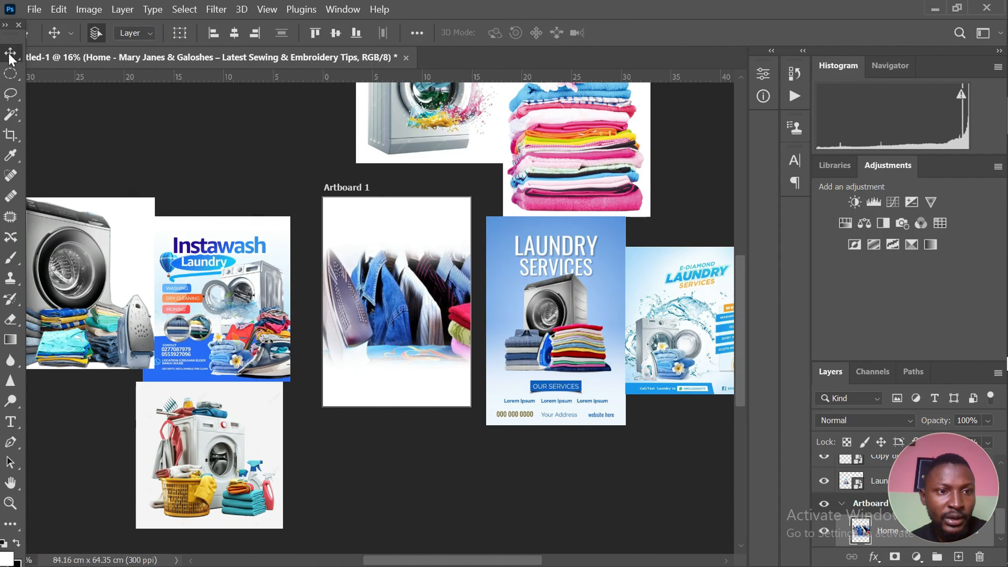
click(63, 259)
scroll(89, 279, down, 1)
drag(100, 292, 359, 310)
scroll(361, 309, up, 1)
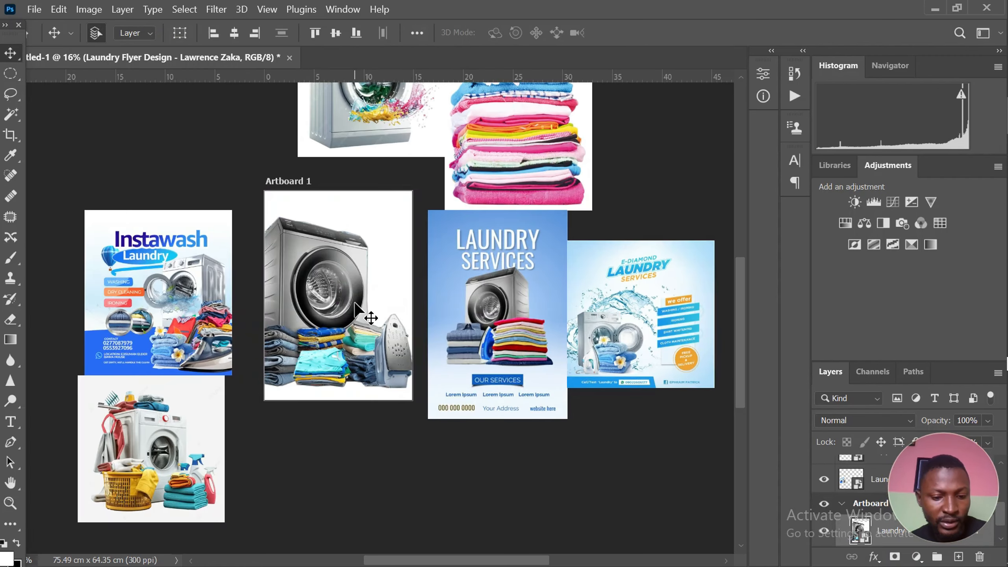
Scale the grey washing machine image about its centre to about 31%, roughly 7 by 8.2 cm
key(ctrl+t)
scroll(347, 219, up, 1)
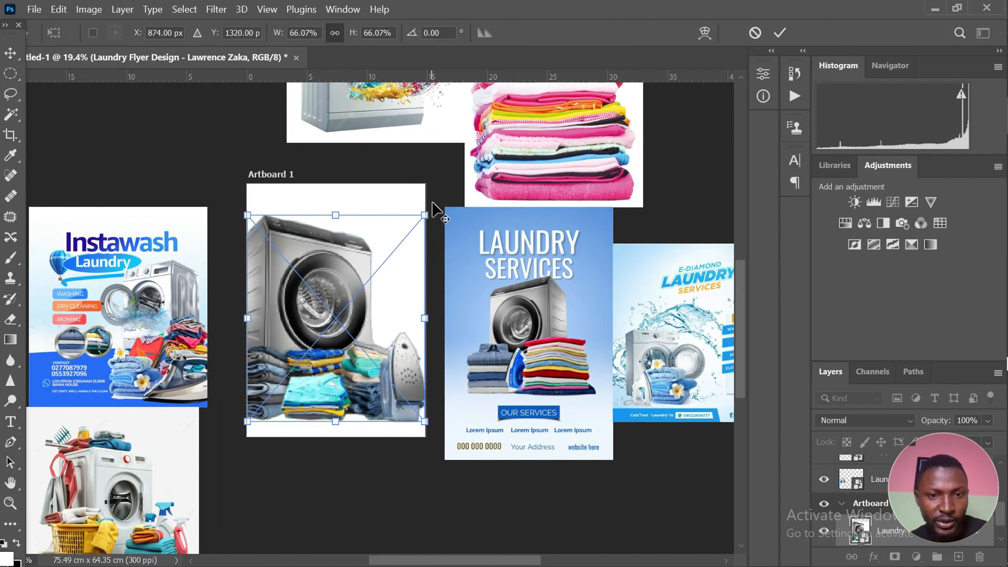
drag(424, 215, 378, 273)
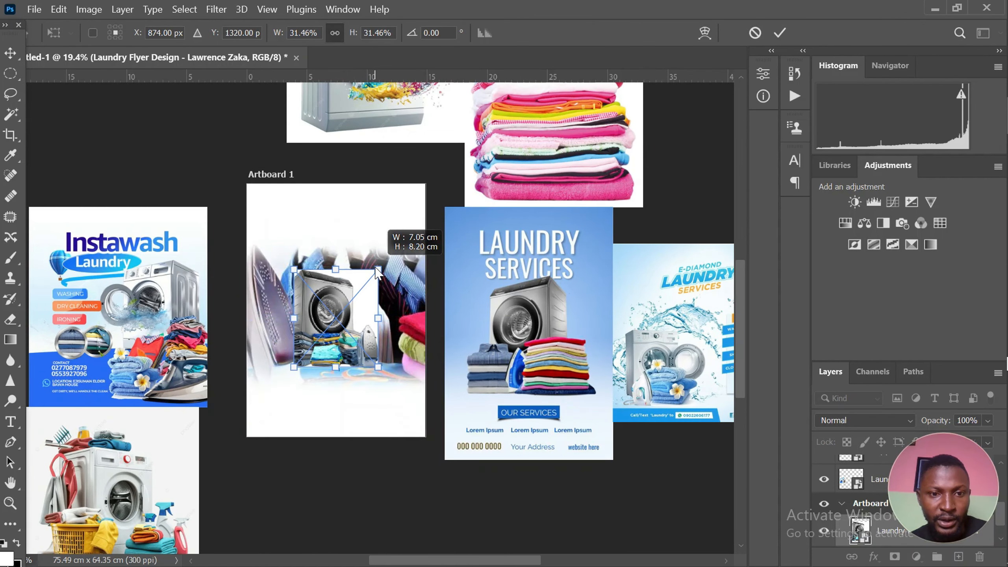
key(Return)
scroll(407, 282, up, 1)
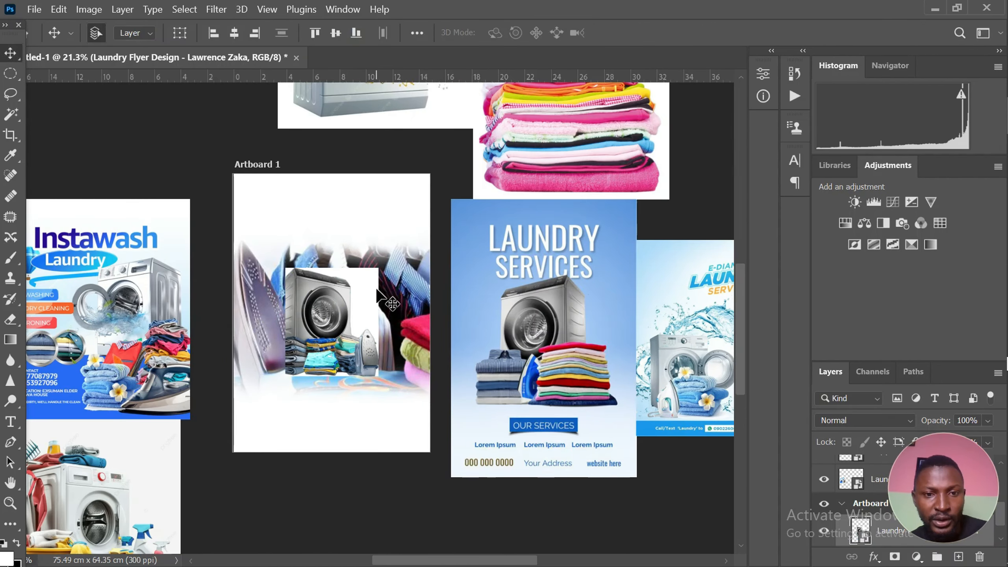
Scale the ironing photo to 113.2% and shift it left on the artboard, with its centre at about X 391, Y 1205 px
click(300, 320)
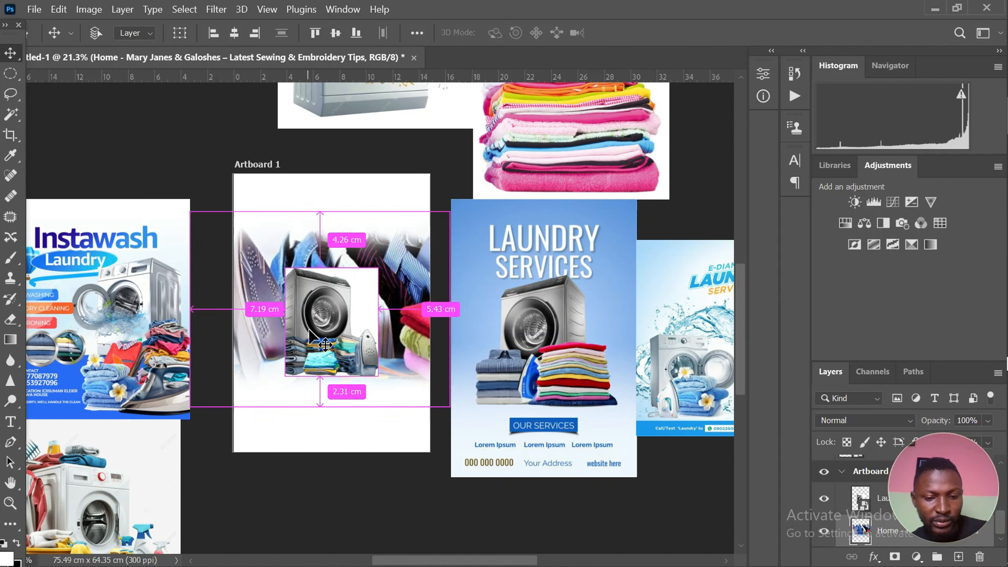
key(ctrl+t)
drag(247, 345, 234, 334)
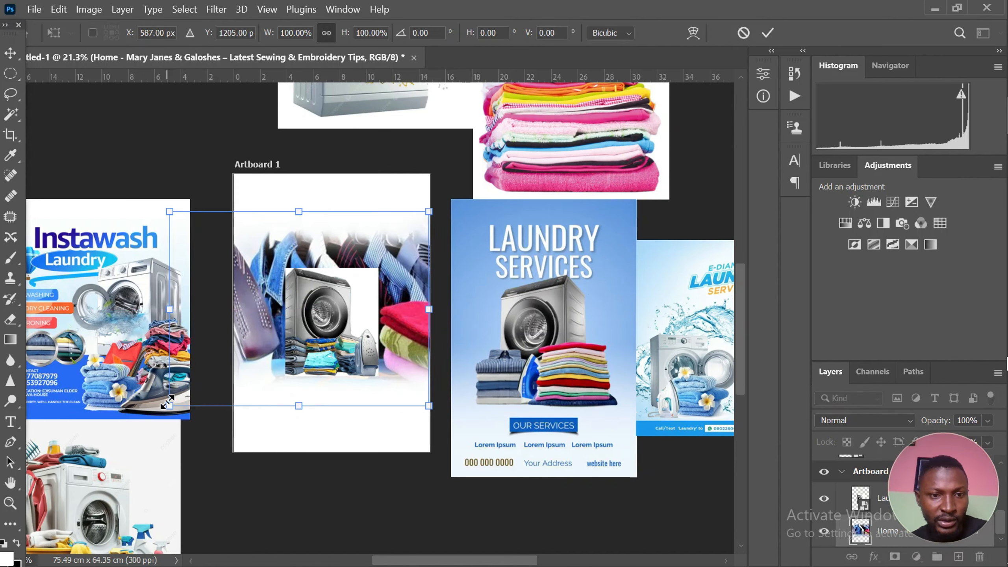
drag(168, 408, 132, 430)
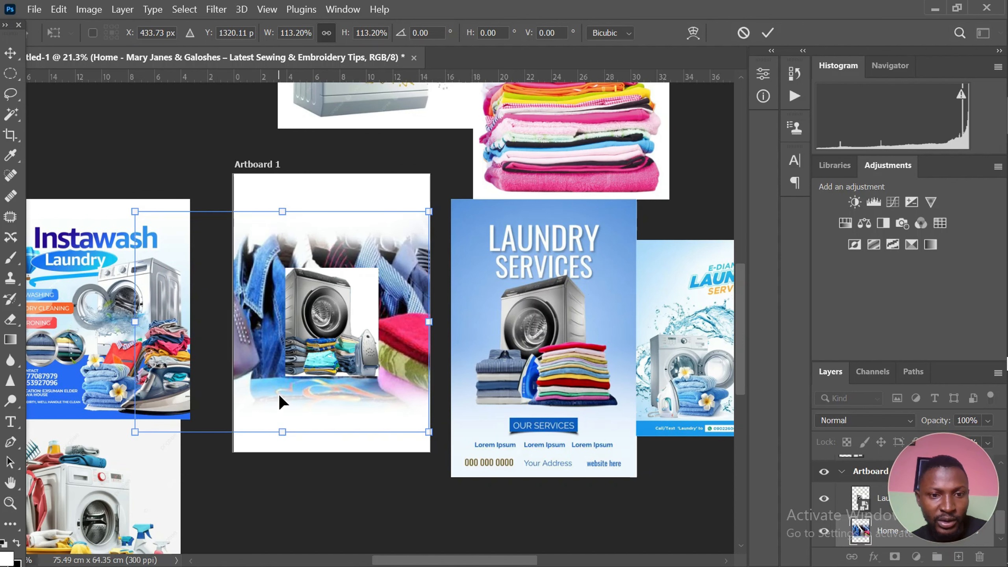
drag(281, 402, 272, 387)
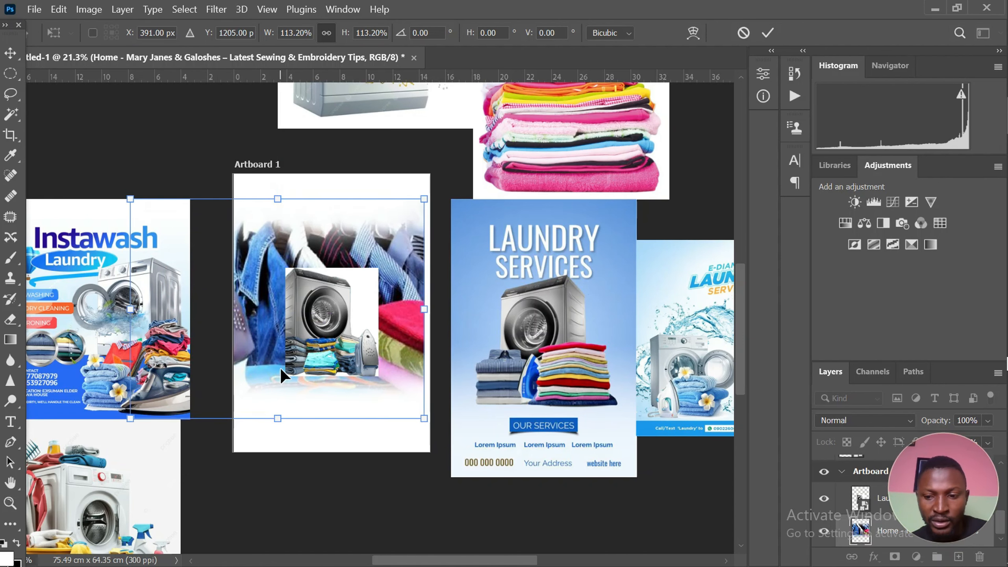
key(Return)
Reduce the ironing photo's layer opacity to 76%
scroll(285, 369, up, 1)
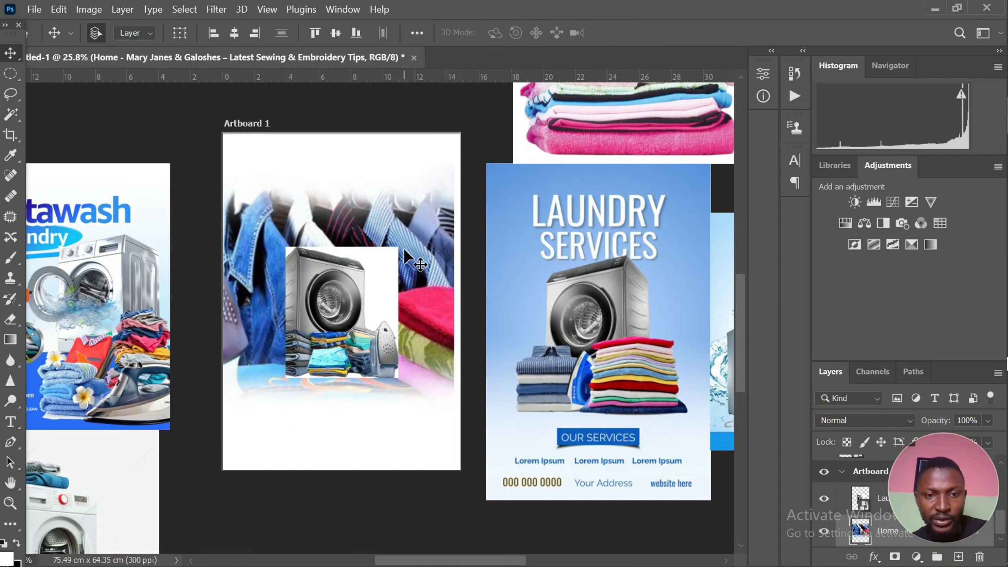
key(7)
key(6)
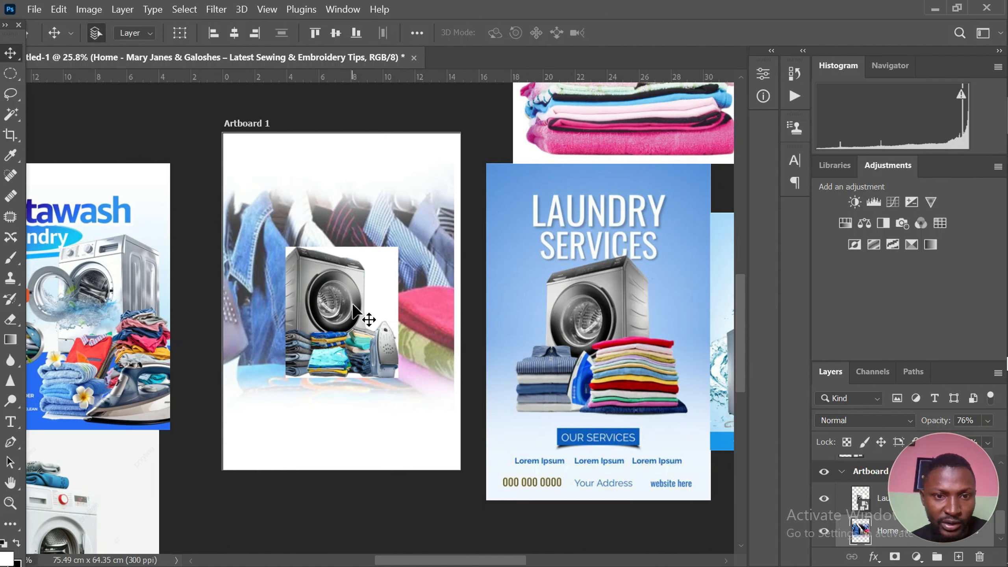
Rasterize the grey washing machine image so its pixels can be erased
click(357, 314)
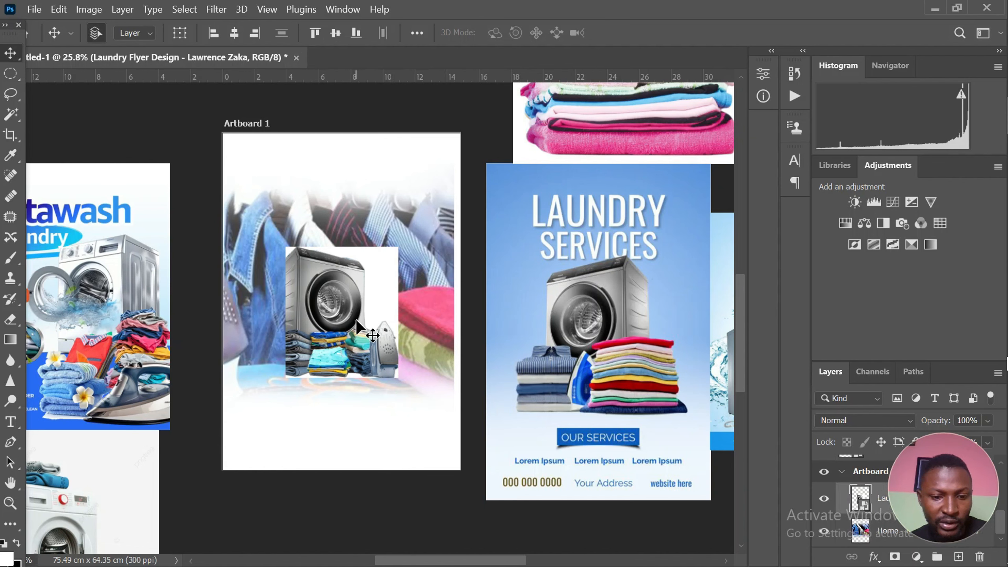
key(e)
click(396, 285)
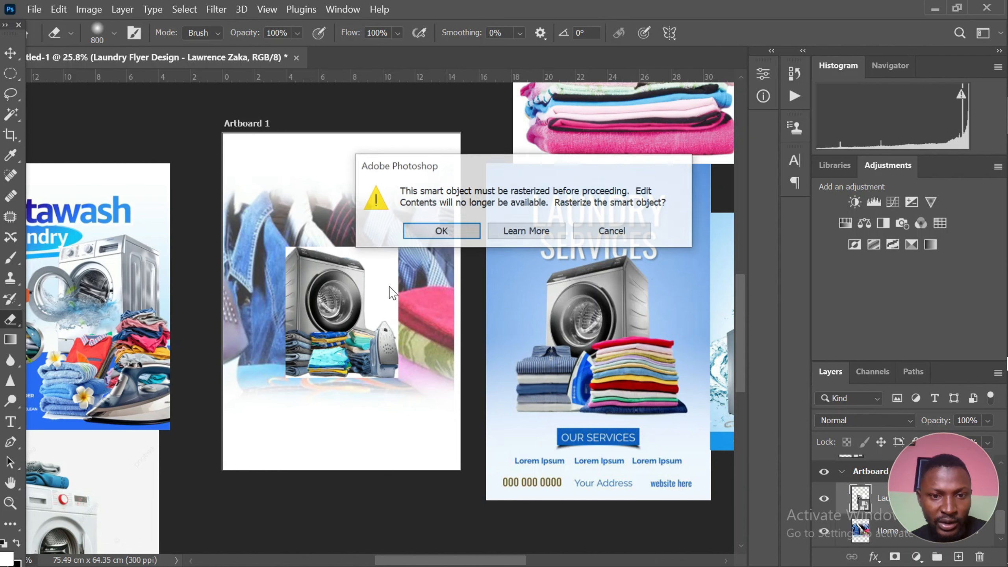
click(441, 232)
scroll(333, 308, up, 1)
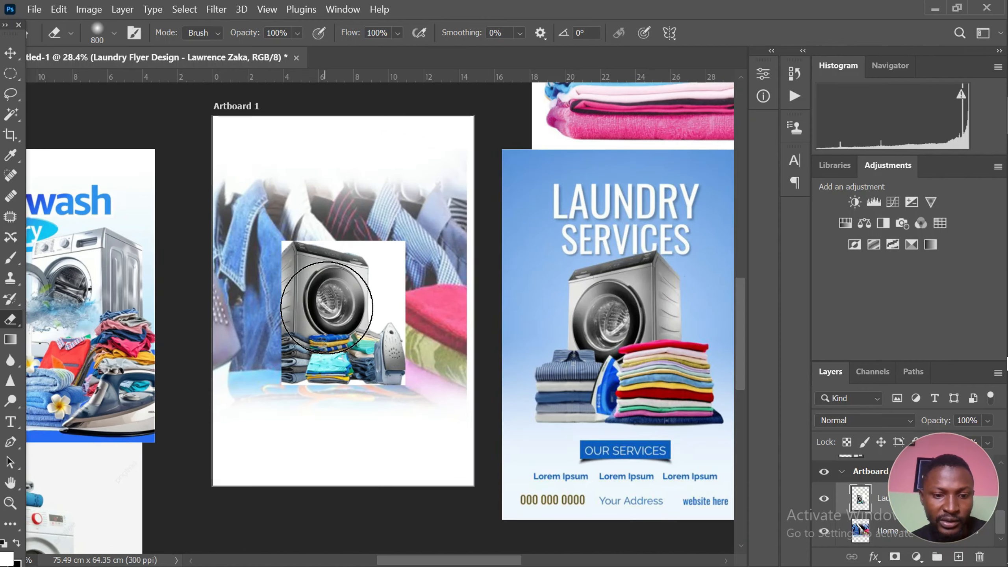
Select the white area above and beside the grey washing machine with the Magic Wand, feather it 2 px and delete it
key(w)
scroll(387, 283, up, 2)
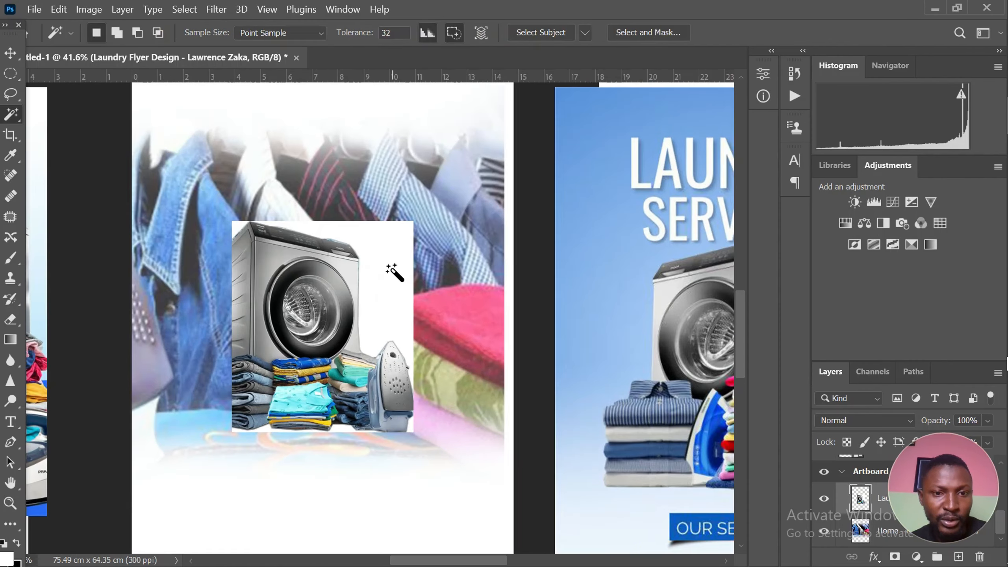
click(396, 270)
scroll(381, 298, up, 1)
scroll(369, 326, up, 4)
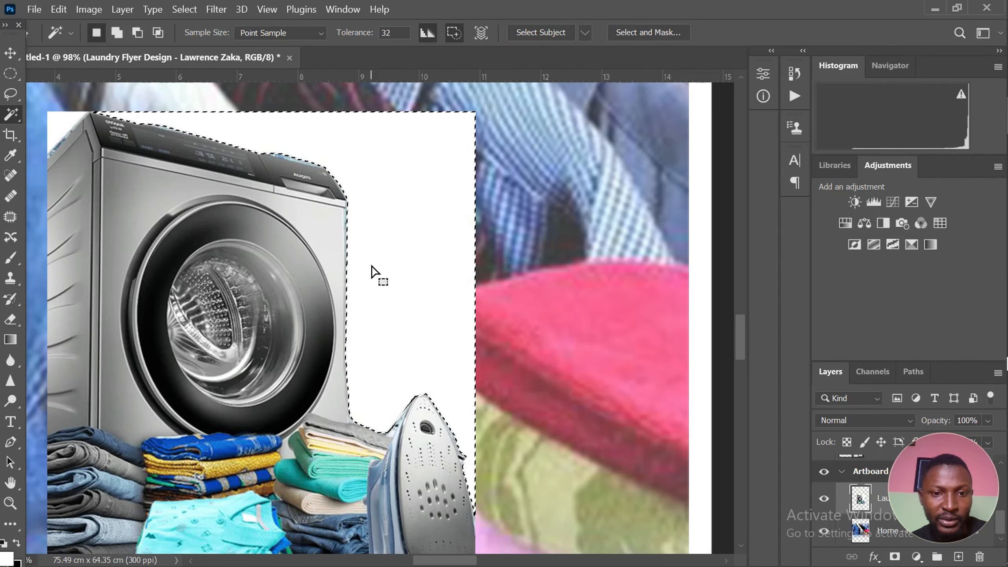
right_click(376, 275)
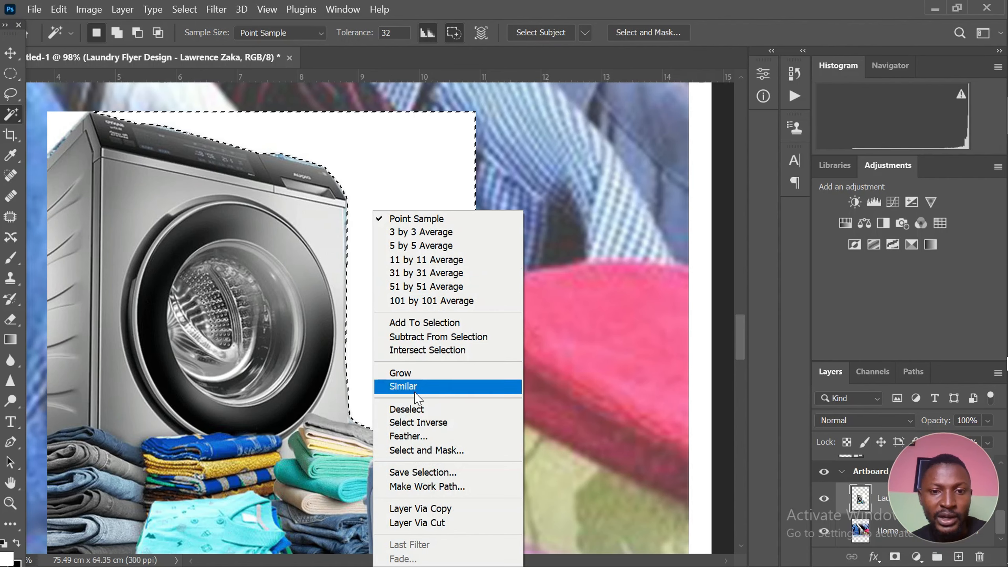
click(411, 436)
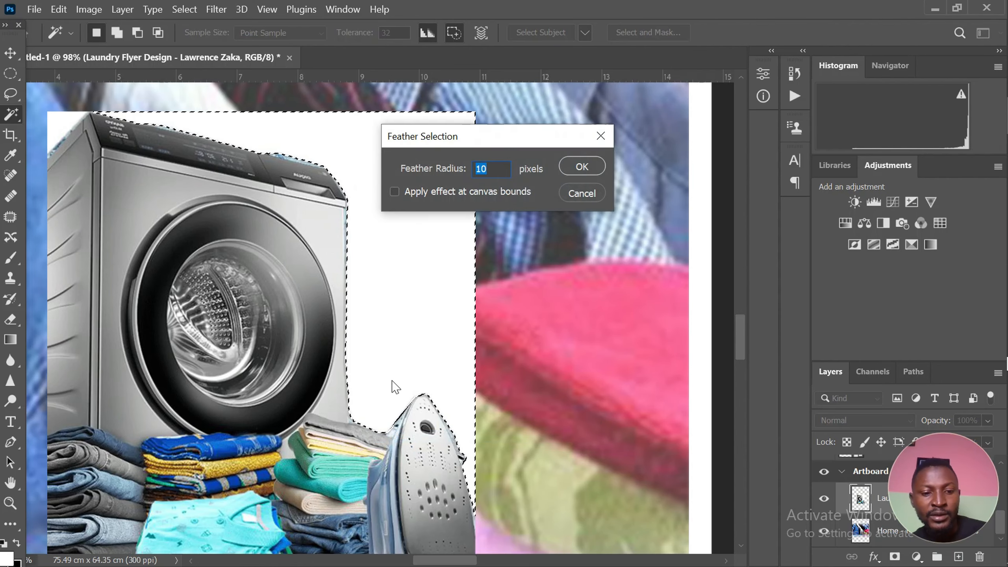
text(2)
key(Return)
key(Delete)
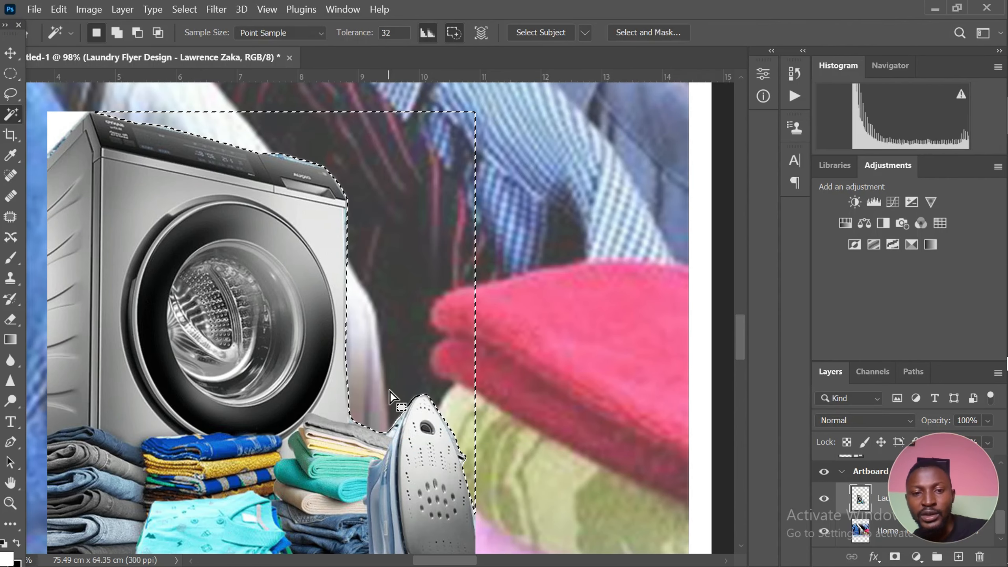
scroll(409, 369, down, 2)
key(ctrl+d)
scroll(411, 368, down, 2)
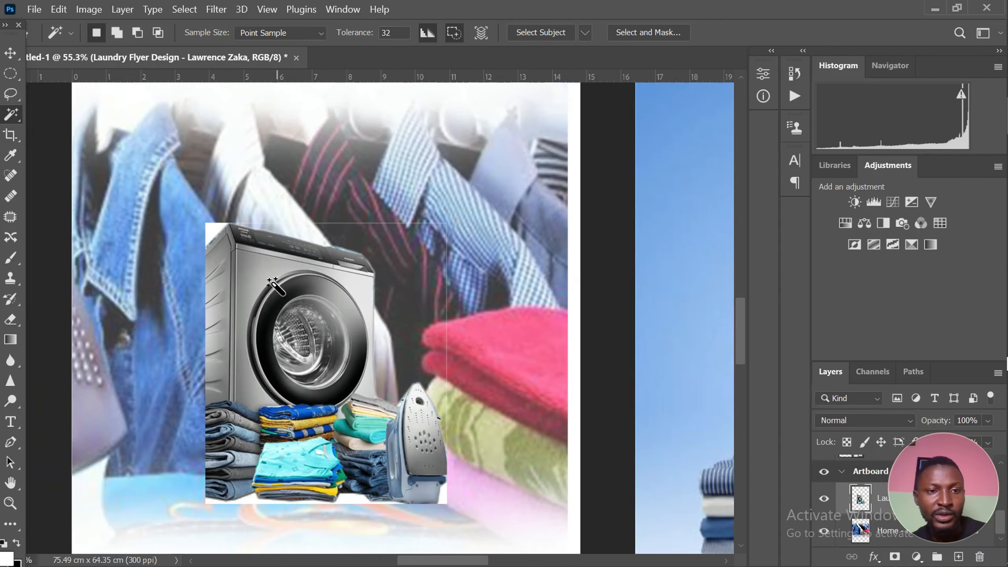
Delete the remaining white corner at the grey washing machine's upper-left edge using the Magic Wand
scroll(182, 210, up, 4)
click(185, 205)
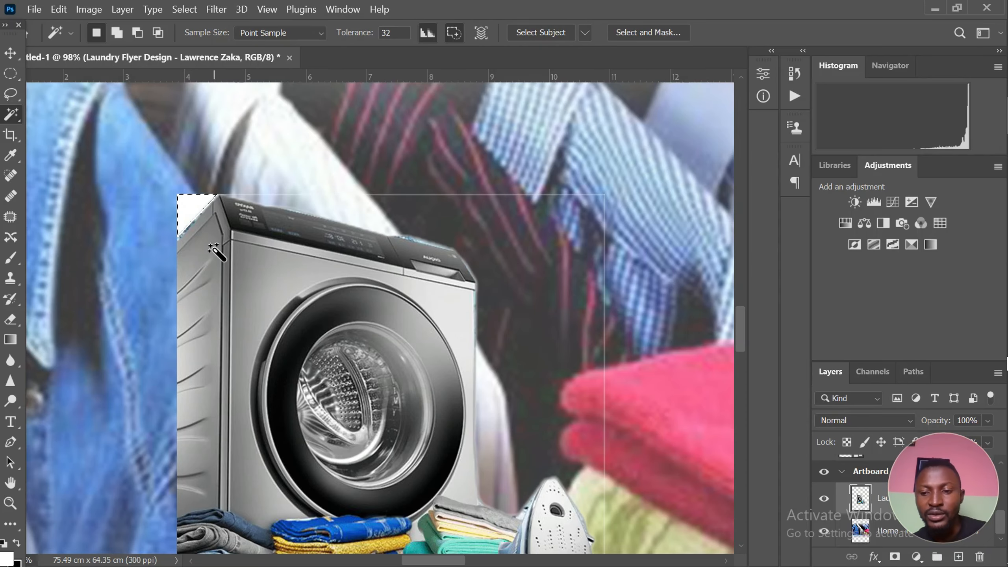
key(Delete)
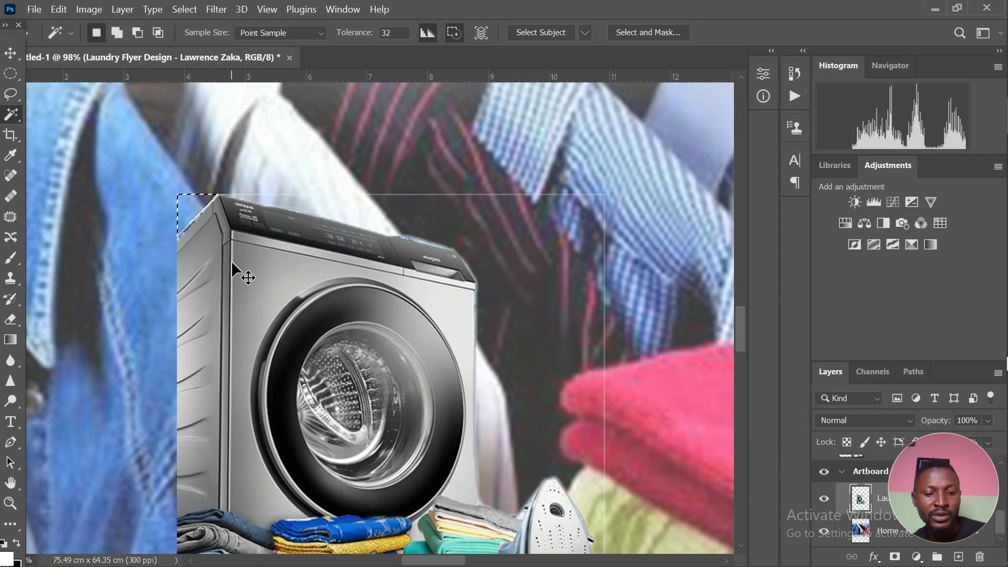
key(ctrl+d)
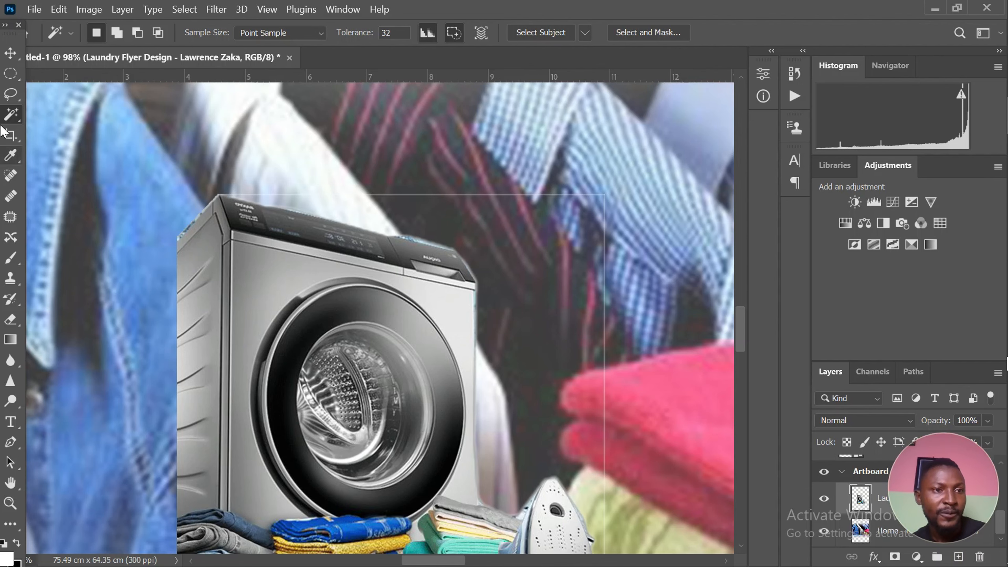
Outline the area above the grey washing machine and iron with the Polygonal Lasso and delete the leftover border line
right_click(11, 94)
click(65, 105)
scroll(231, 204, down, 2)
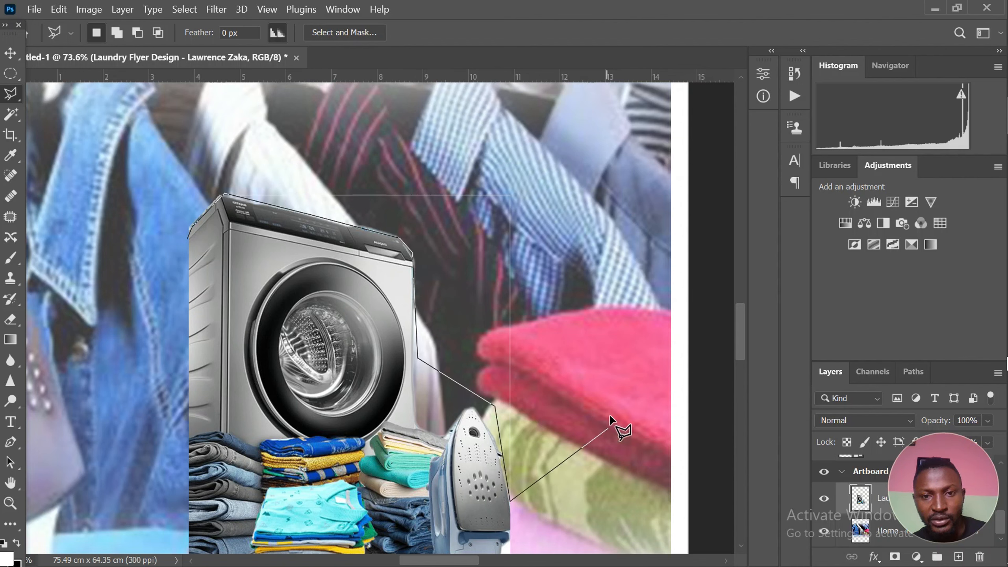
click(608, 429)
click(615, 284)
click(556, 175)
click(393, 124)
click(266, 124)
double_click(139, 203)
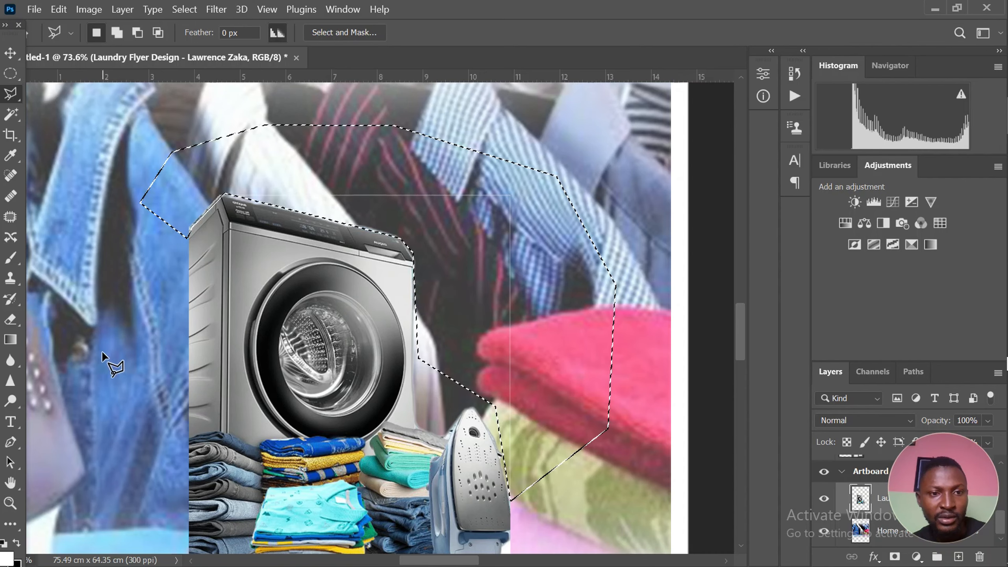
scroll(334, 302, down, 5)
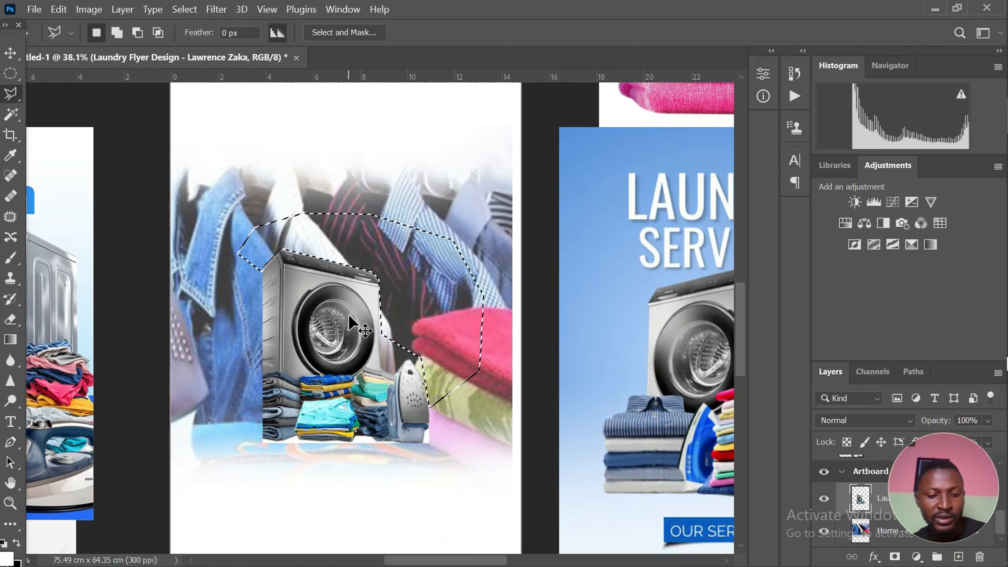
key(ctrl+d)
scroll(362, 311, down, 2)
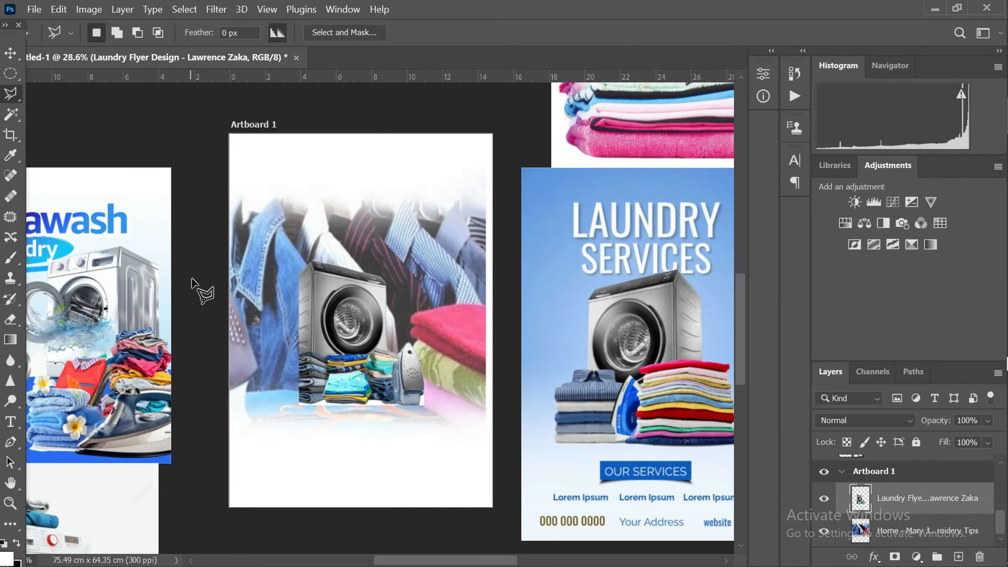
Move the white washing machine image with the colourful splash onto the lower part of the artboard
scroll(323, 236, down, 6)
scroll(298, 297, up, 2)
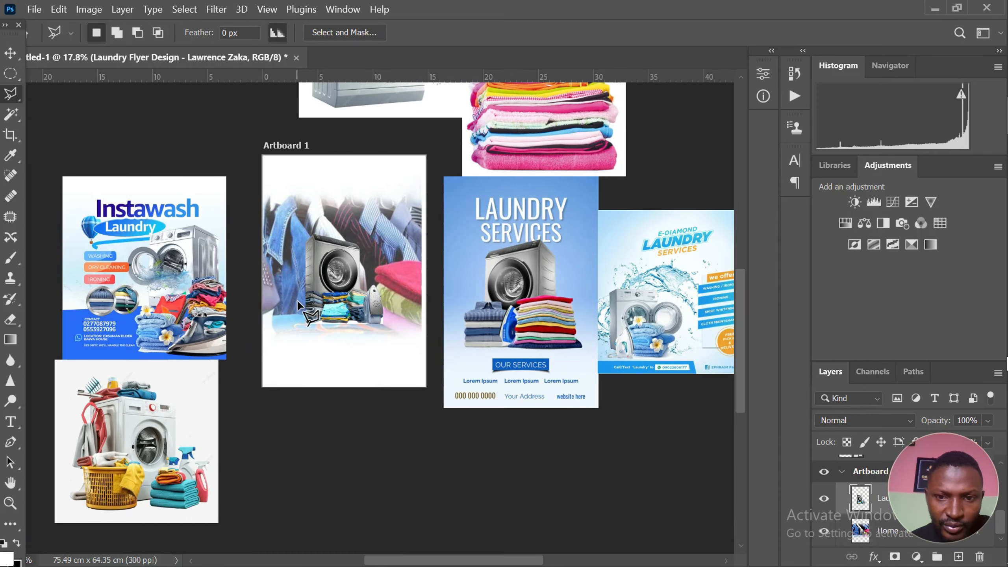
scroll(296, 298, up, 1)
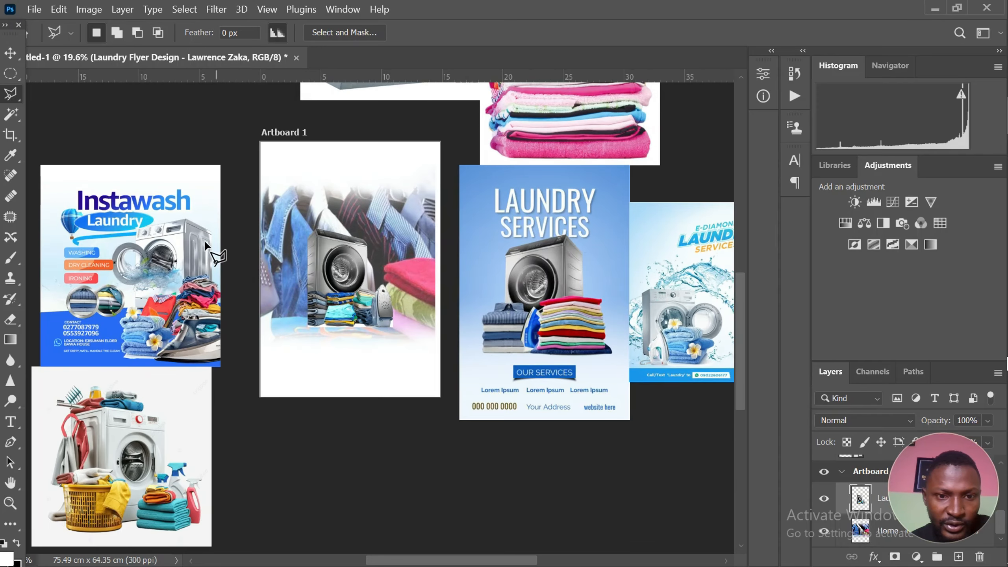
scroll(190, 199, down, 4)
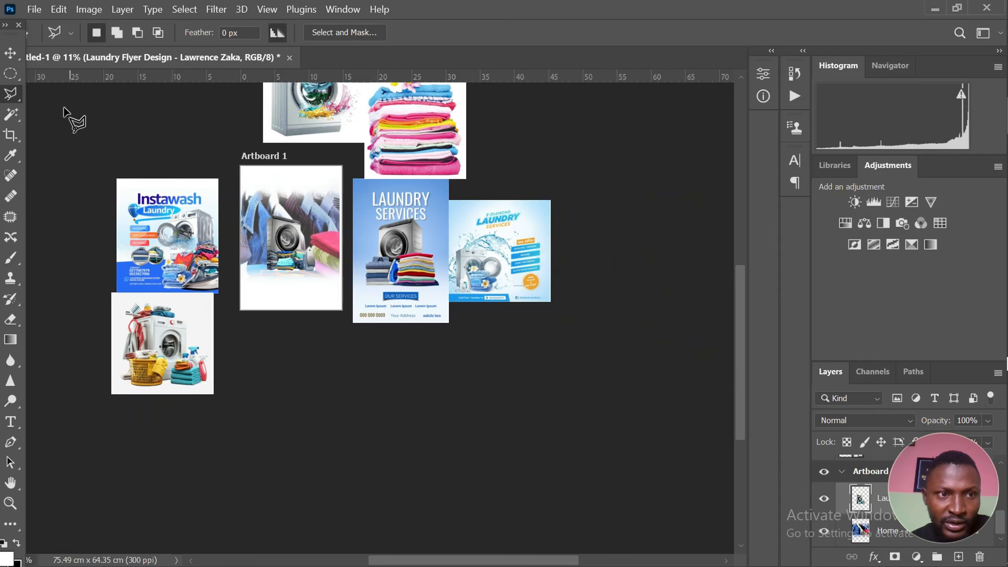
click(11, 57)
scroll(244, 123, up, 1)
drag(317, 101, 309, 382)
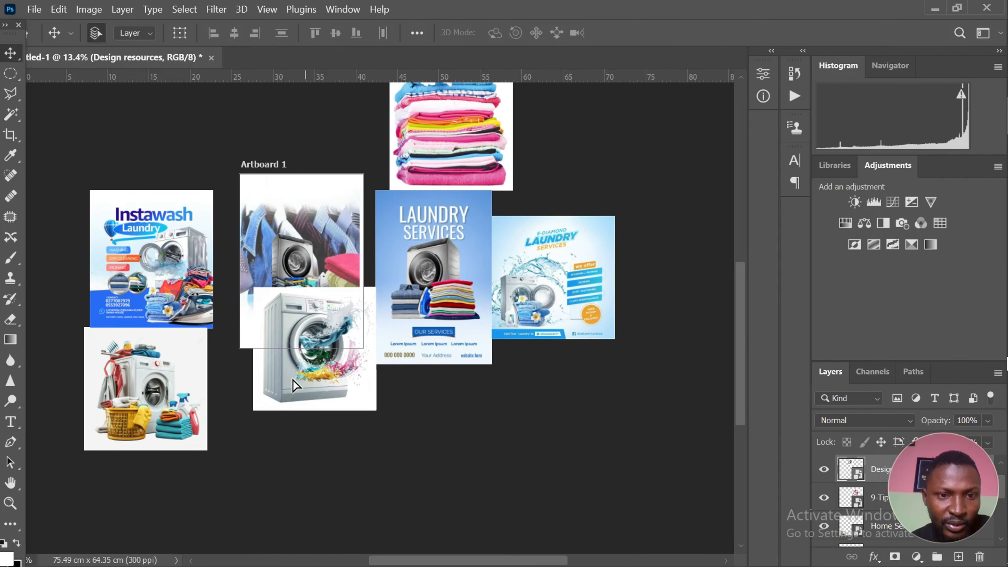
scroll(291, 394, up, 2)
scroll(288, 387, up, 2)
drag(304, 276, 299, 186)
key(w)
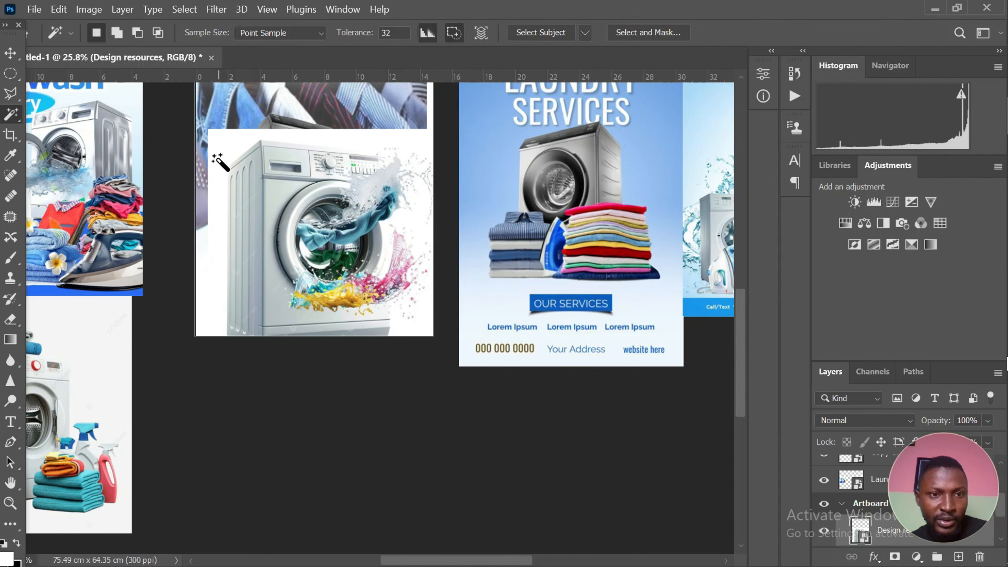
click(222, 151)
right_click(262, 169)
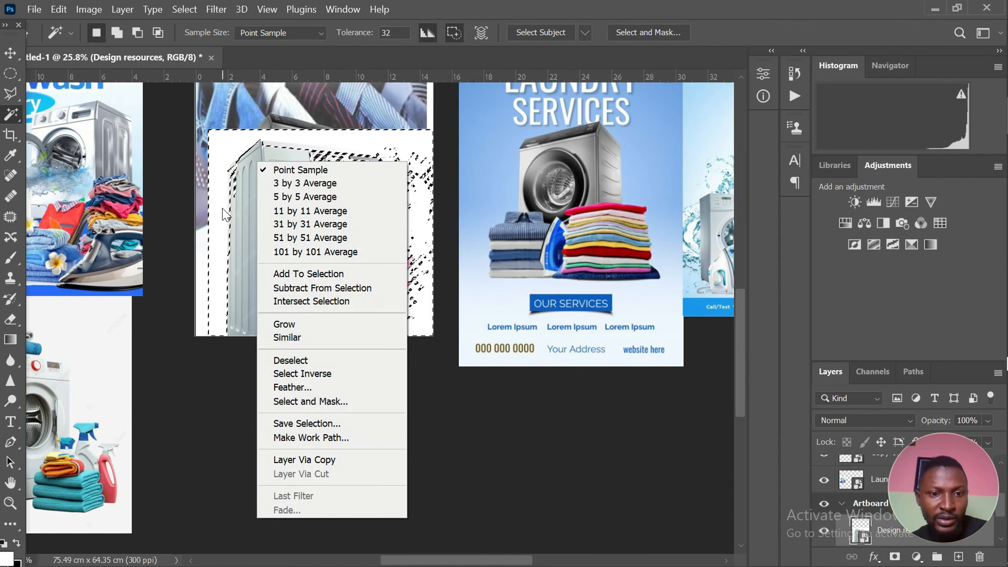
click(234, 181)
key(ctrl+d)
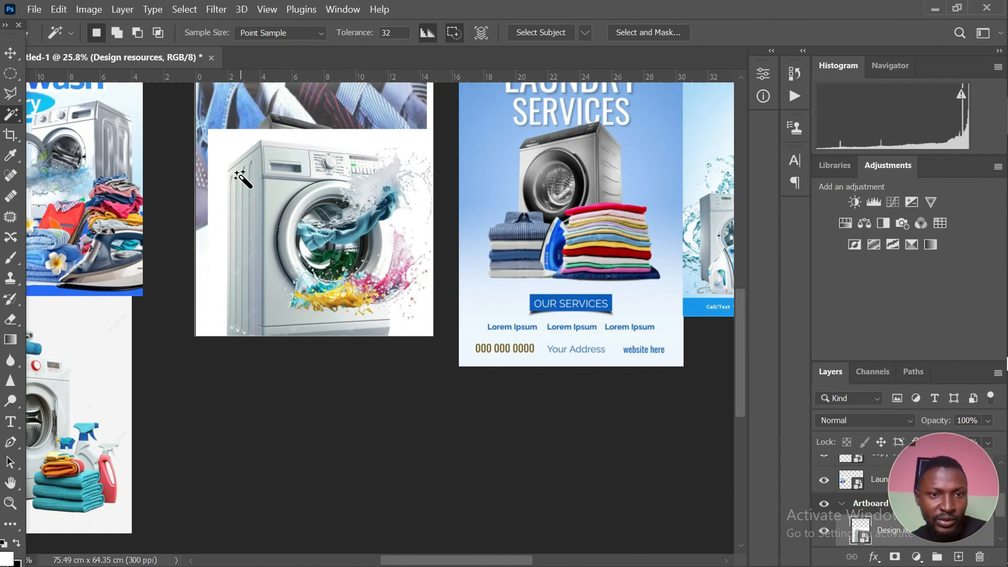
Rasterize the white washing machine image with the colourful splash
key(v)
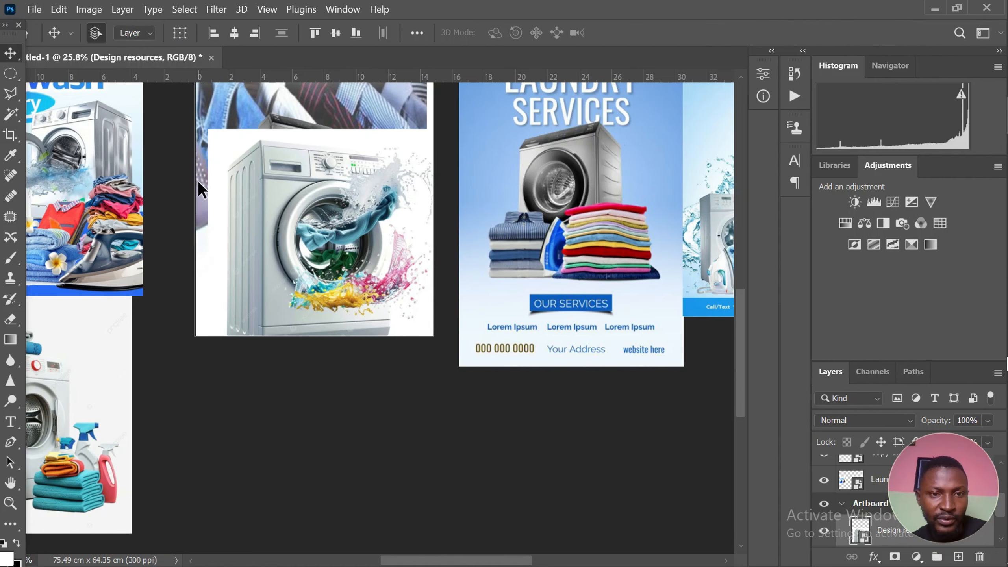
key(e)
click(241, 164)
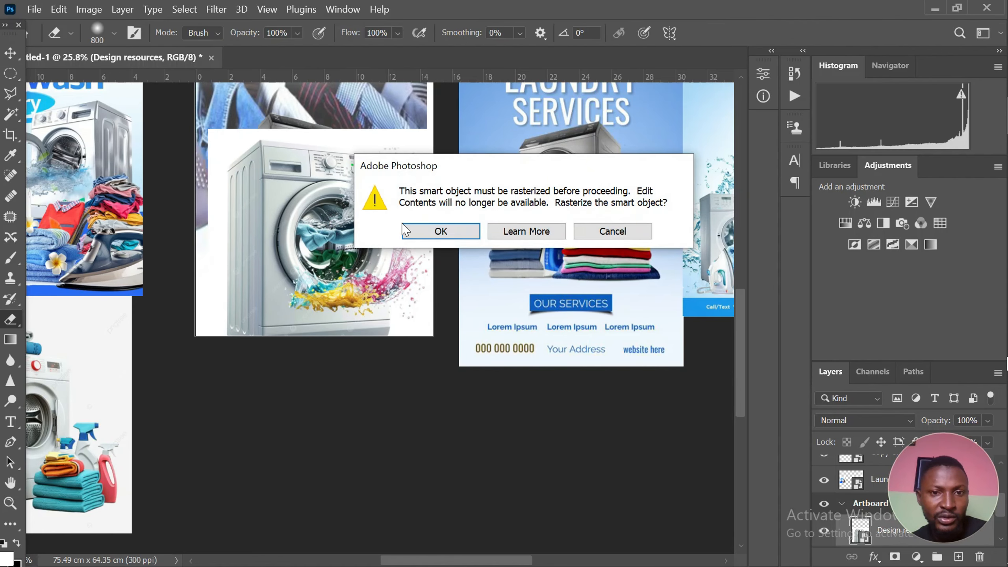
click(439, 232)
scroll(262, 176, down, 3)
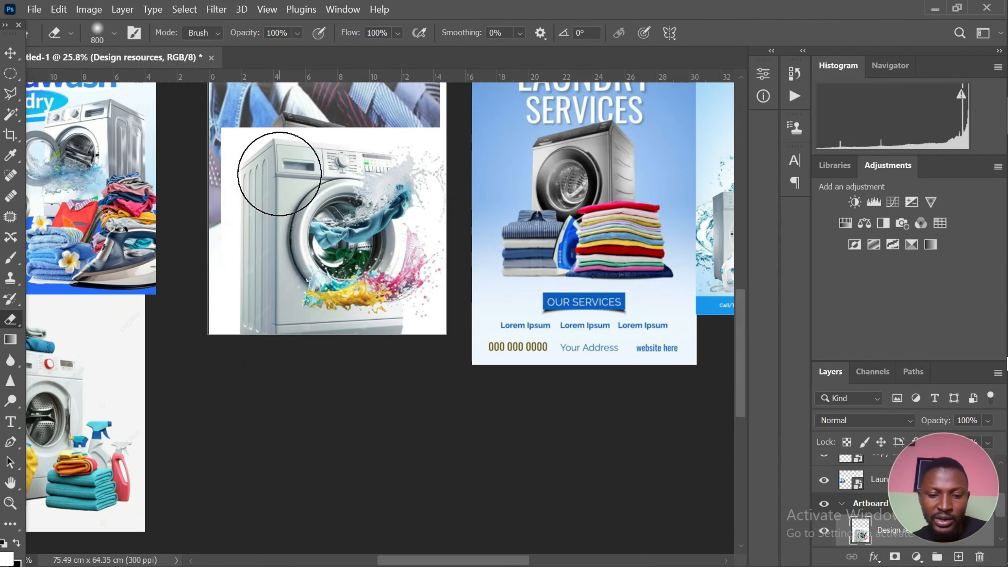
key(v)
scroll(236, 163, up, 2)
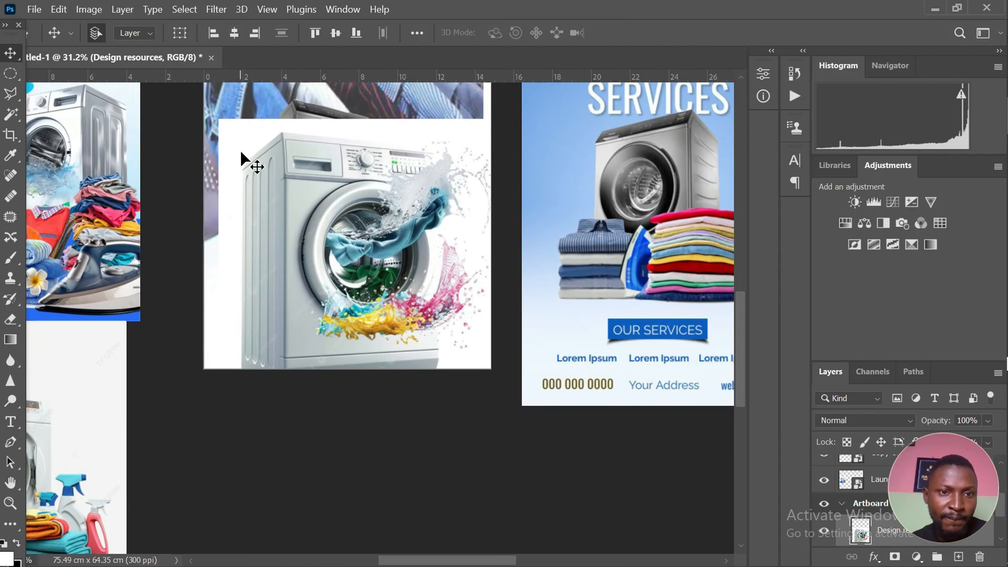
right_click(10, 114)
click(79, 125)
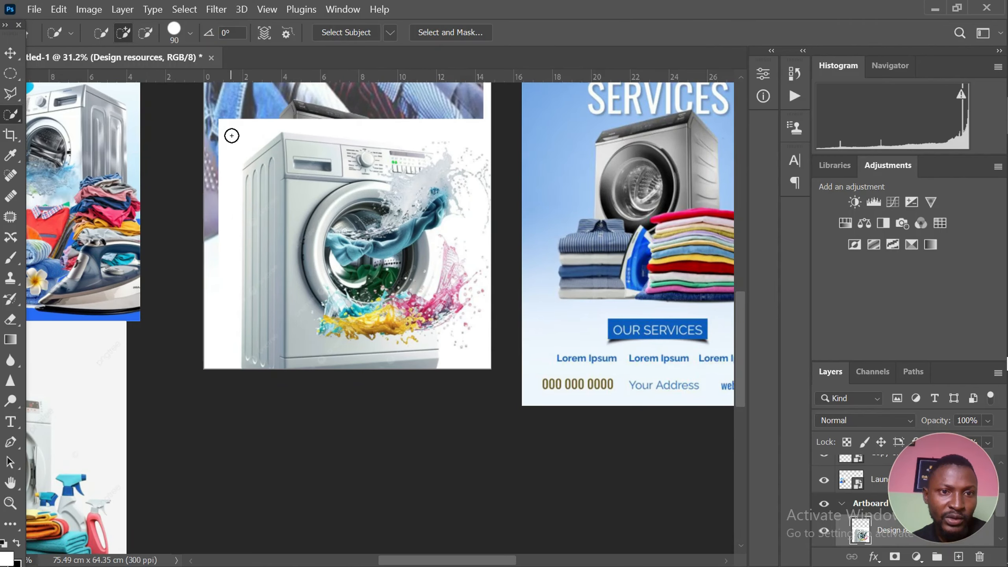
click(232, 136)
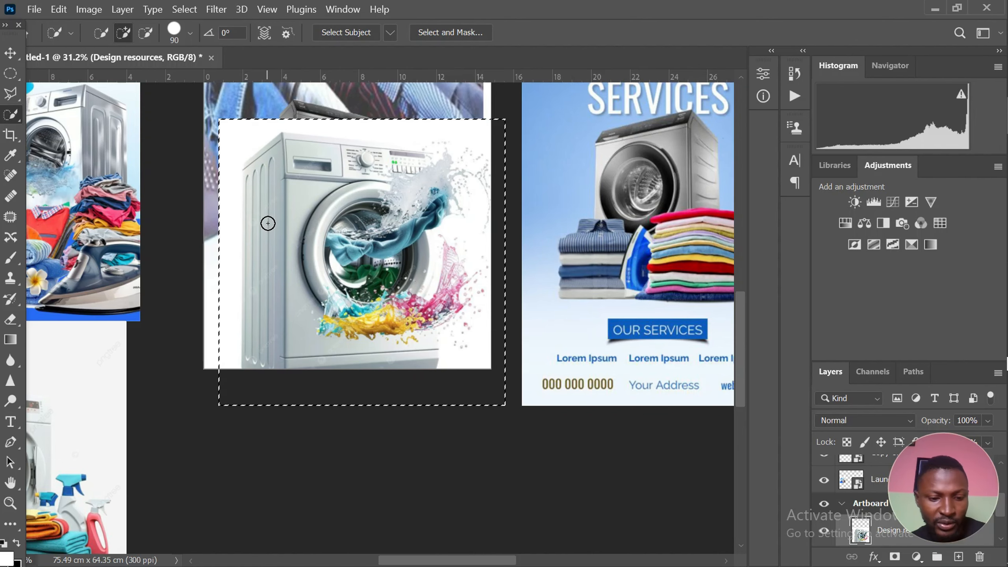
key(ctrl+d)
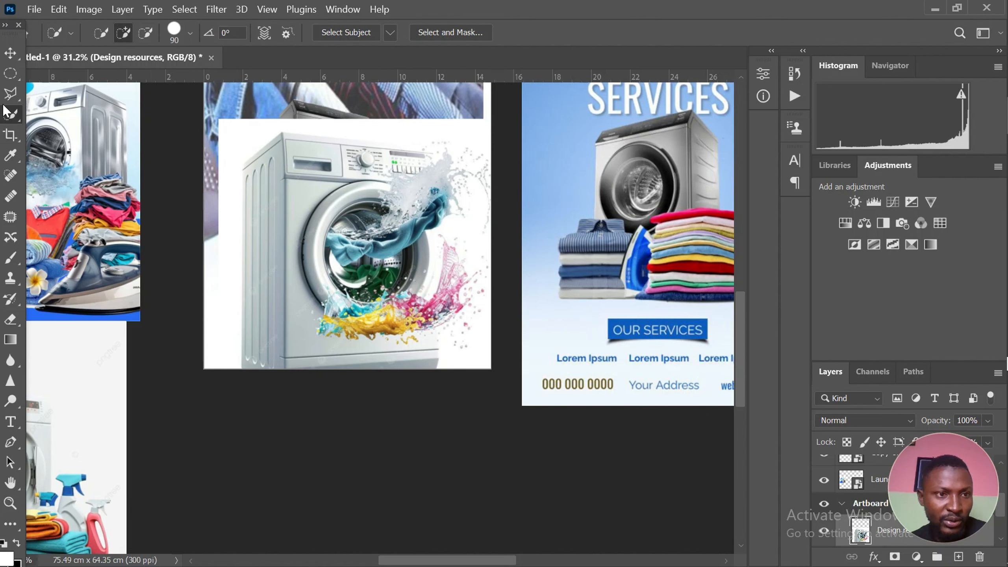
Select the white background around the white washing machine using the Magic Wand with a tolerance of 32
click(11, 96)
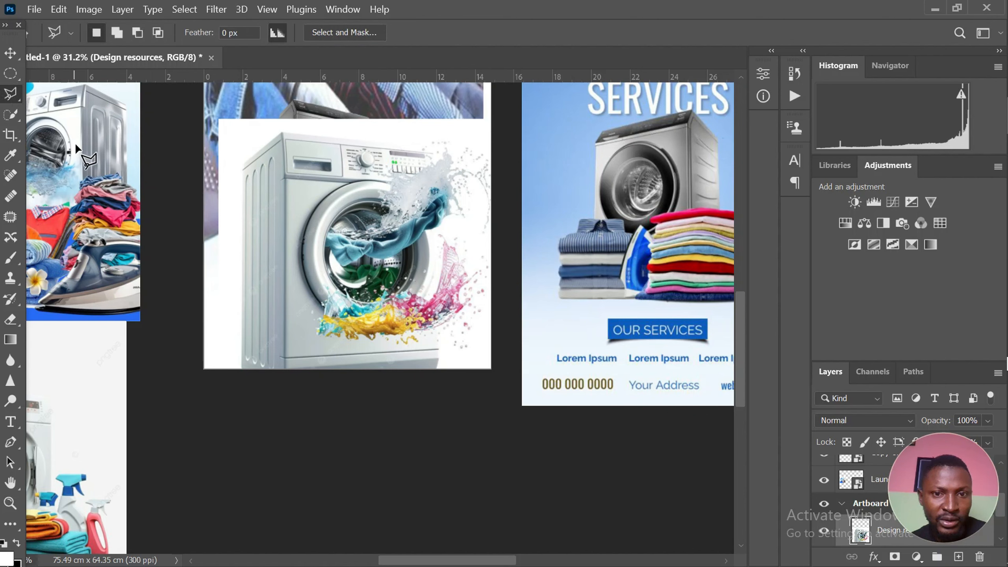
click(10, 114)
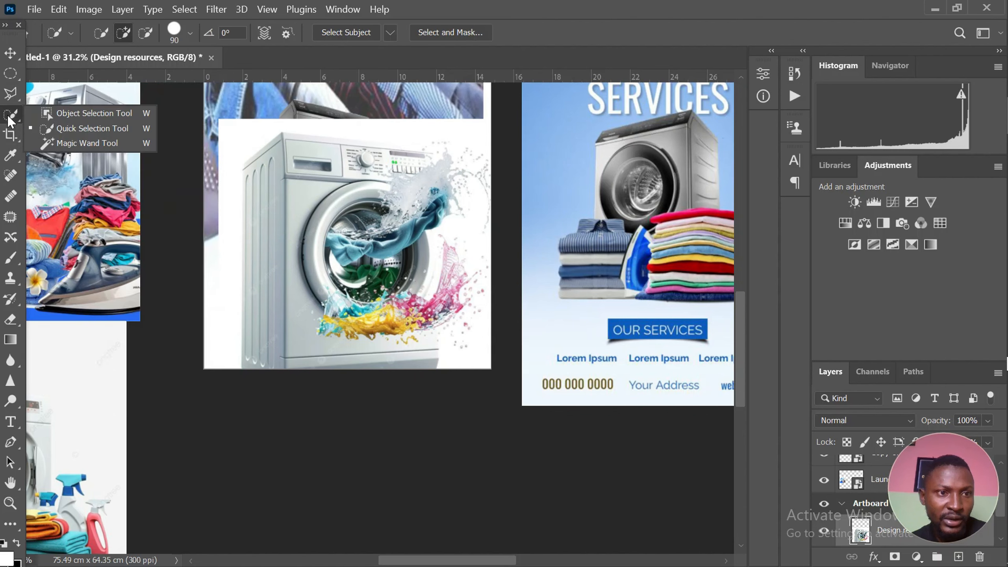
click(61, 144)
click(233, 137)
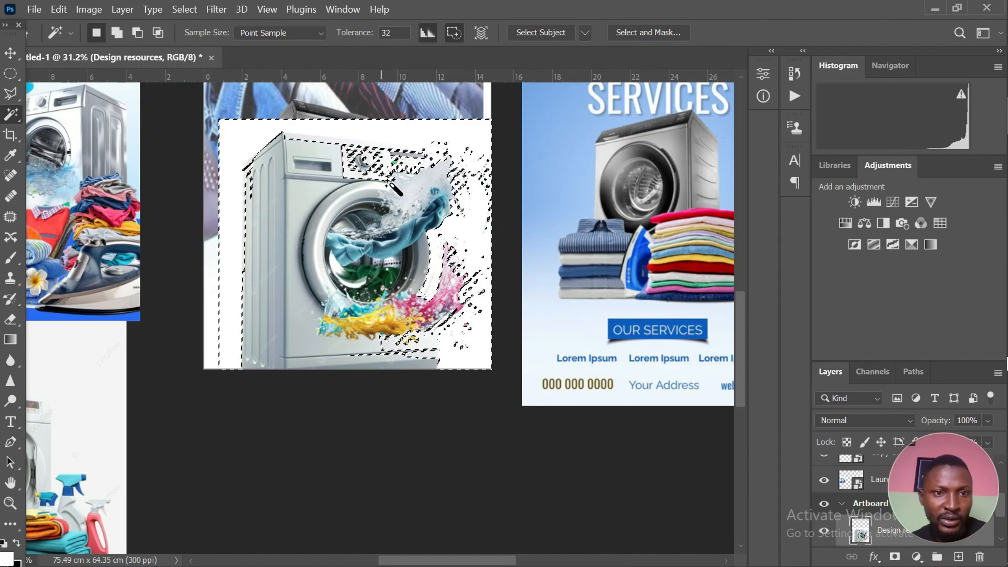
scroll(404, 190, up, 2)
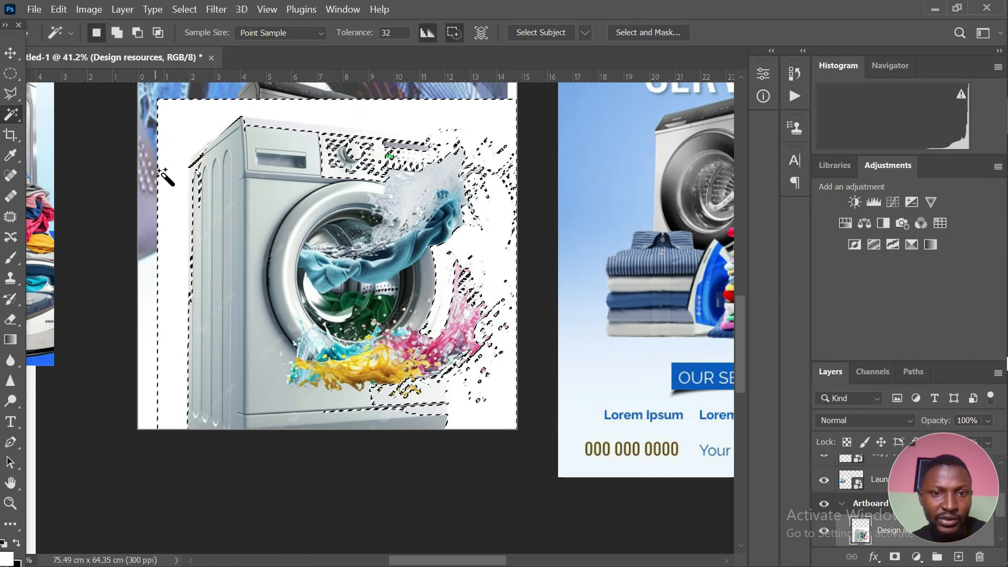
Add the white washing machine's control panel and the upper part of its door to the selection with the Polygonal Lasso
click(10, 94)
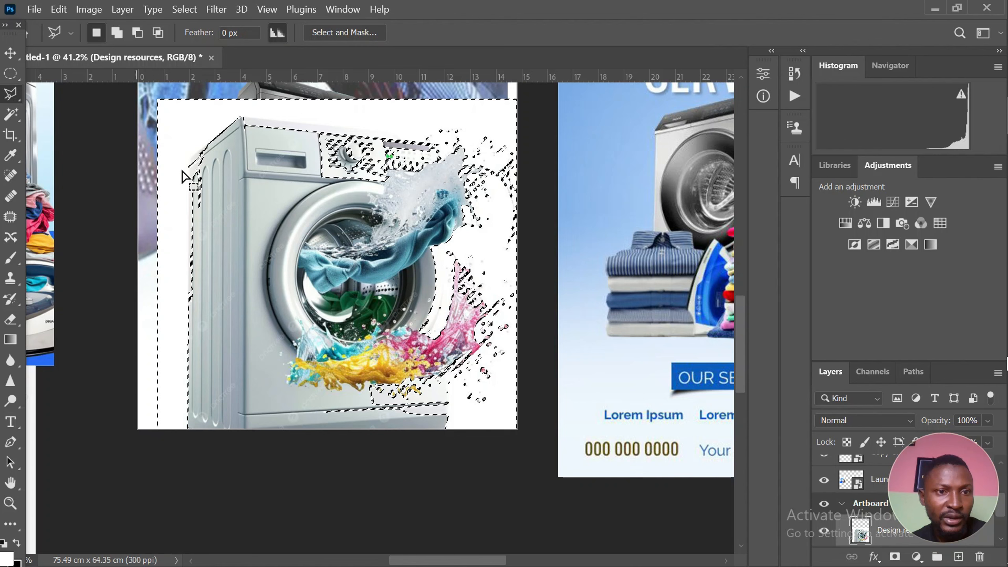
shift+click(243, 118)
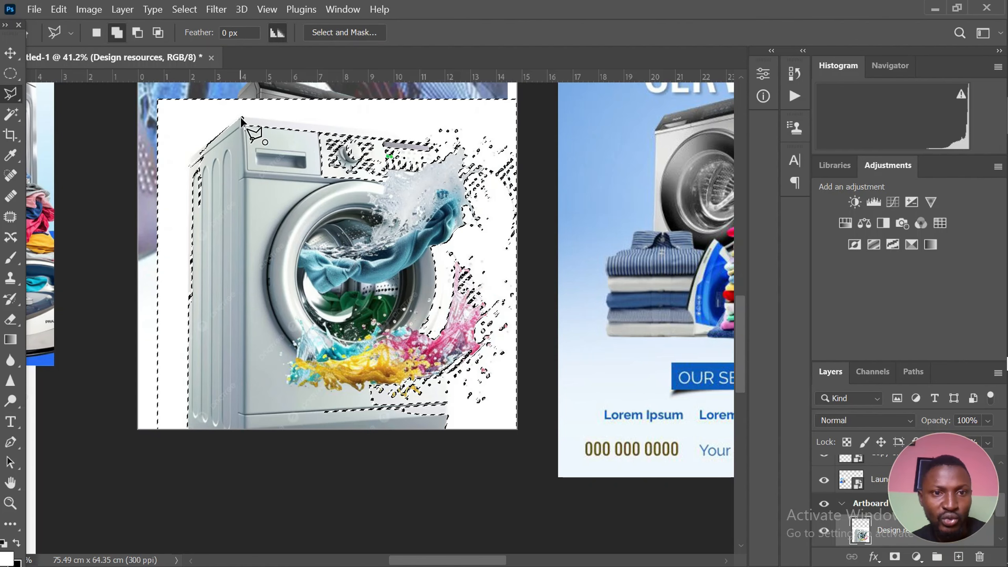
click(460, 136)
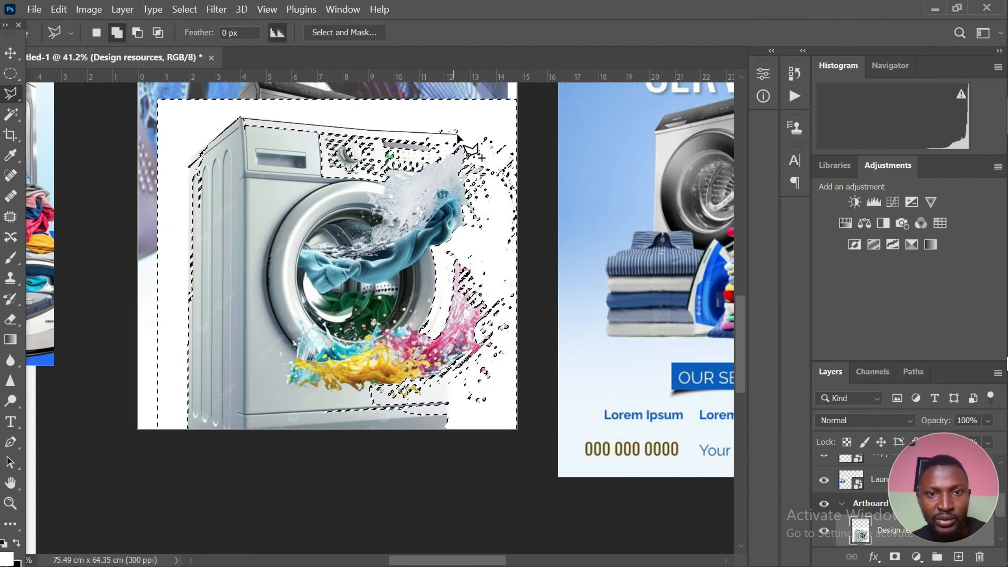
click(484, 179)
click(452, 230)
click(292, 235)
click(248, 184)
click(243, 118)
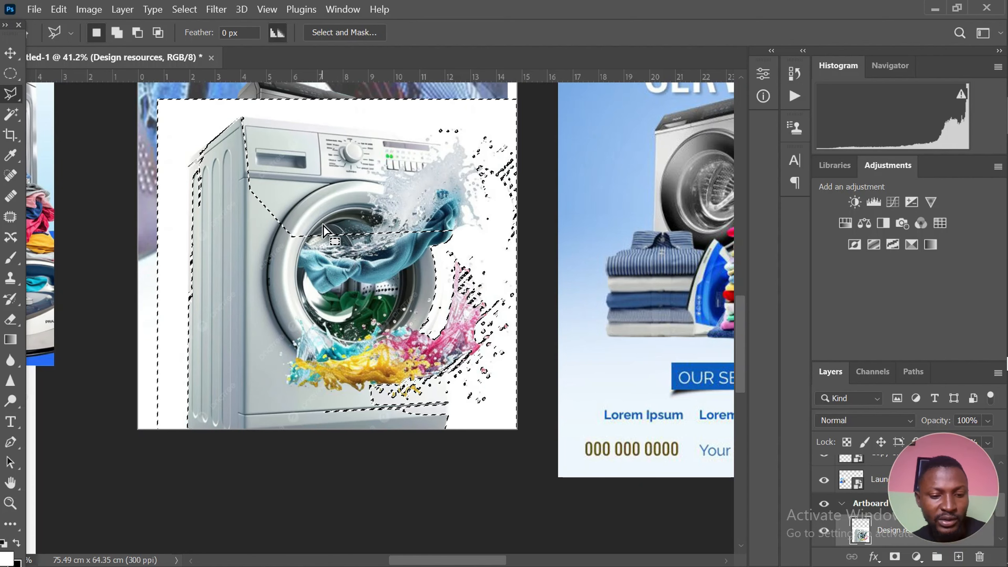
Extend the selection with the Polygonal Lasso over the machine's upper front and door down to the green laundry
key(shift)
click(219, 147)
click(251, 269)
click(334, 304)
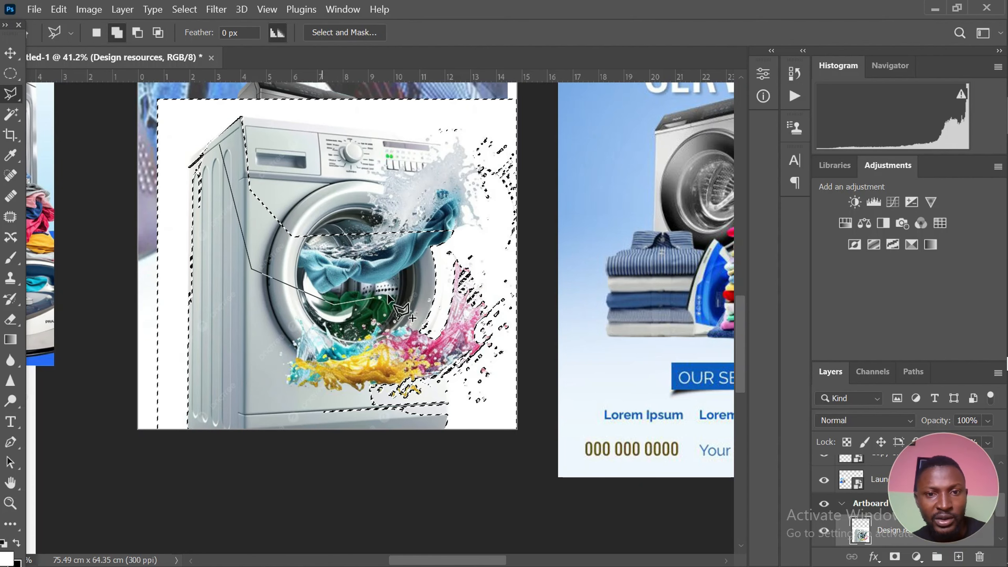
click(475, 284)
click(483, 185)
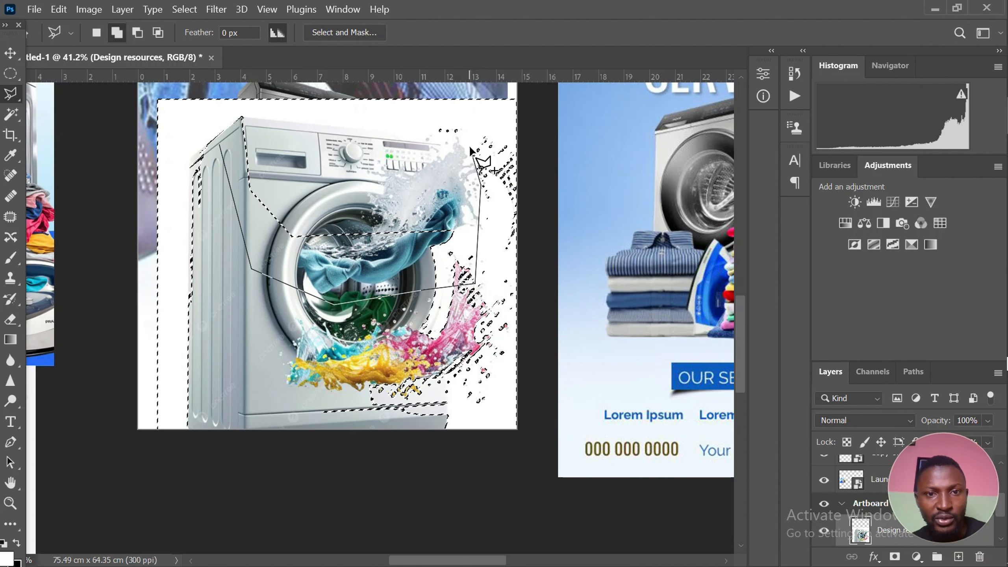
click(442, 130)
click(239, 115)
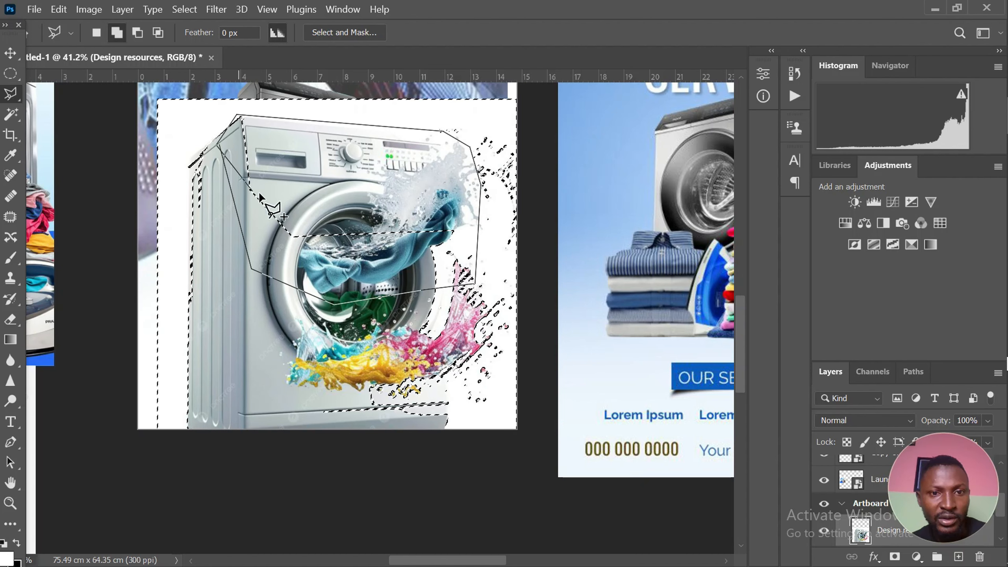
click(218, 144)
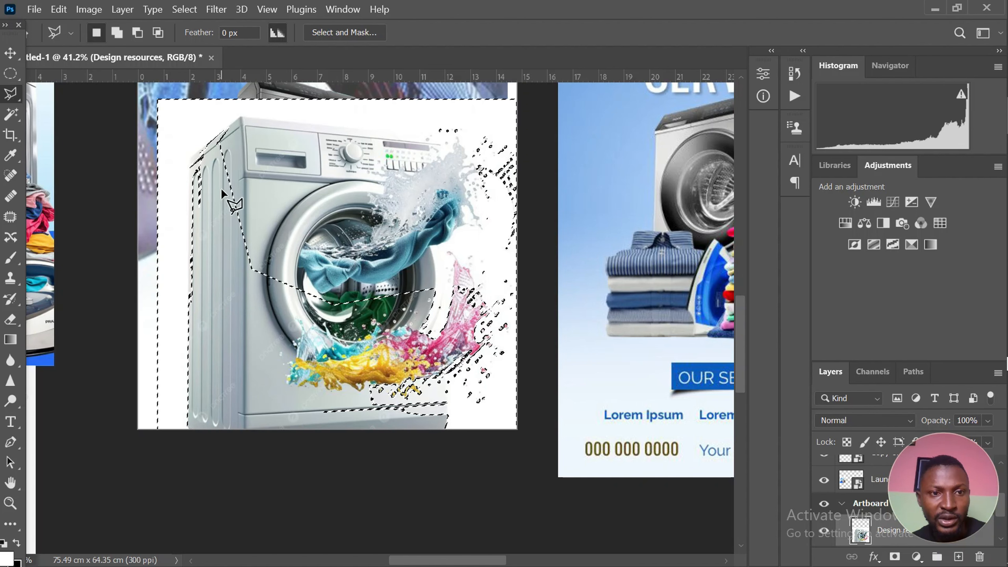
Add the centre of the machine's door down to the top of the colourful splash to the selection
shift+click(256, 178)
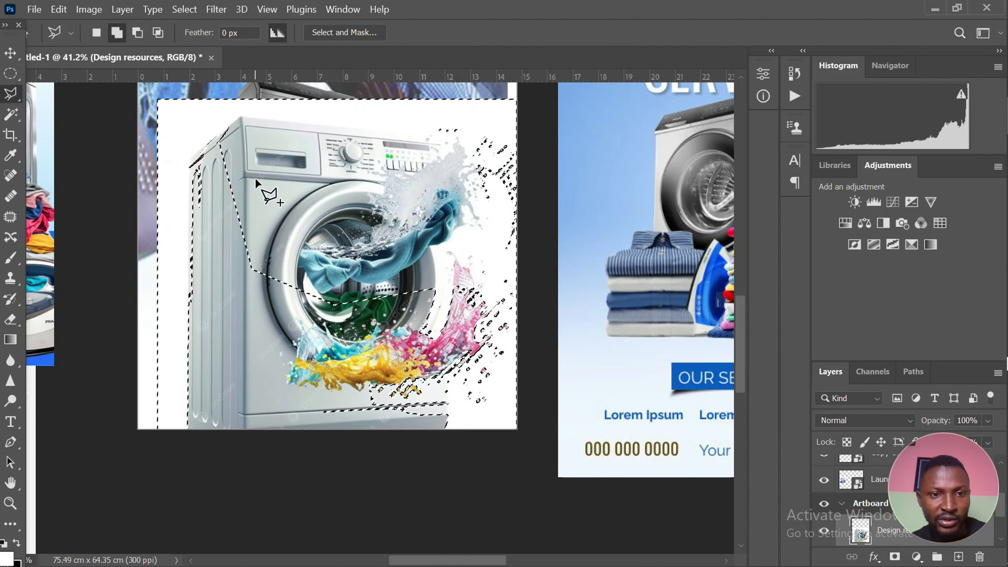
click(325, 340)
click(423, 335)
click(464, 290)
click(400, 211)
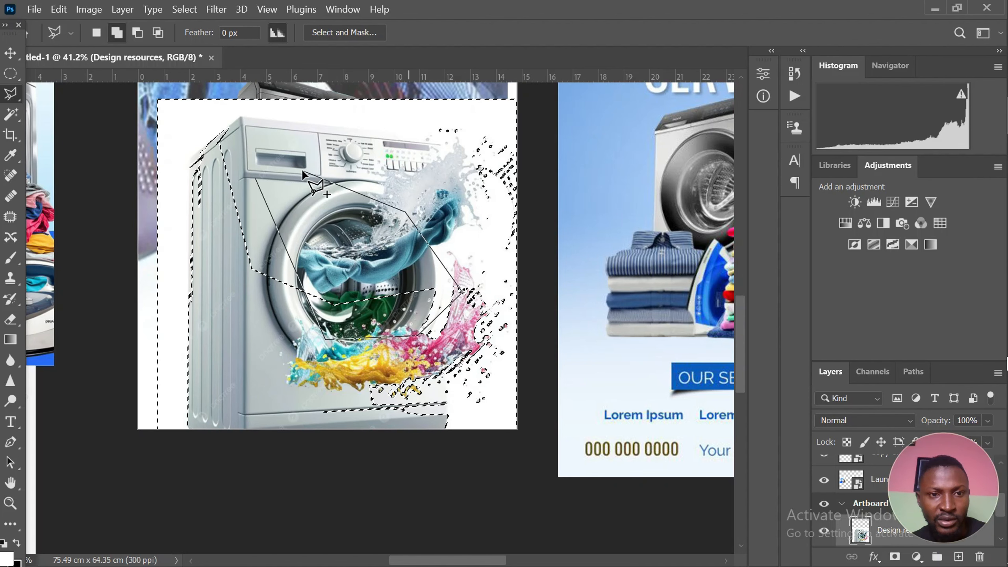
click(255, 178)
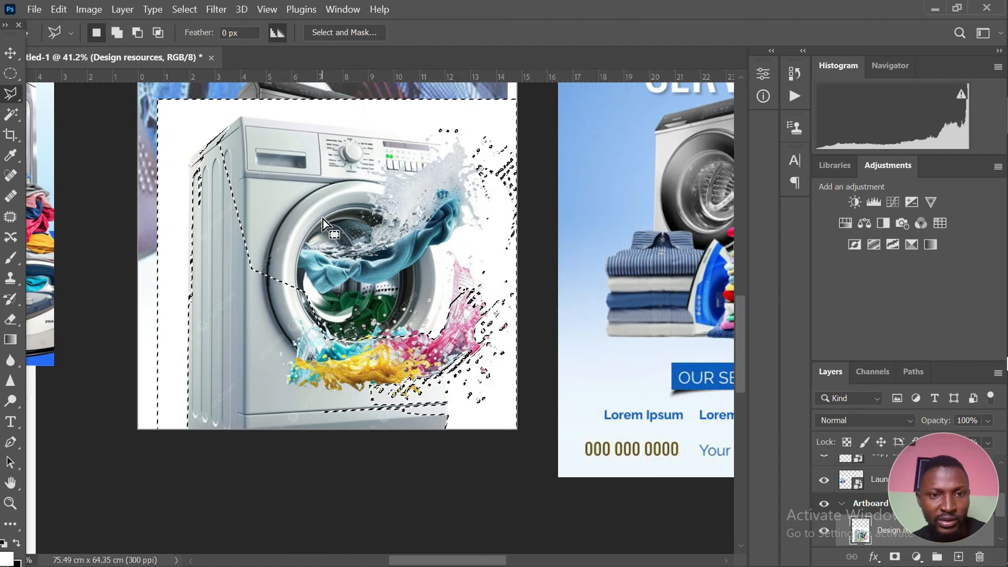
Subtract the upper-left side of the white washing machine from the selection with the Polygonal Lasso
key(alt)
alt+click(239, 124)
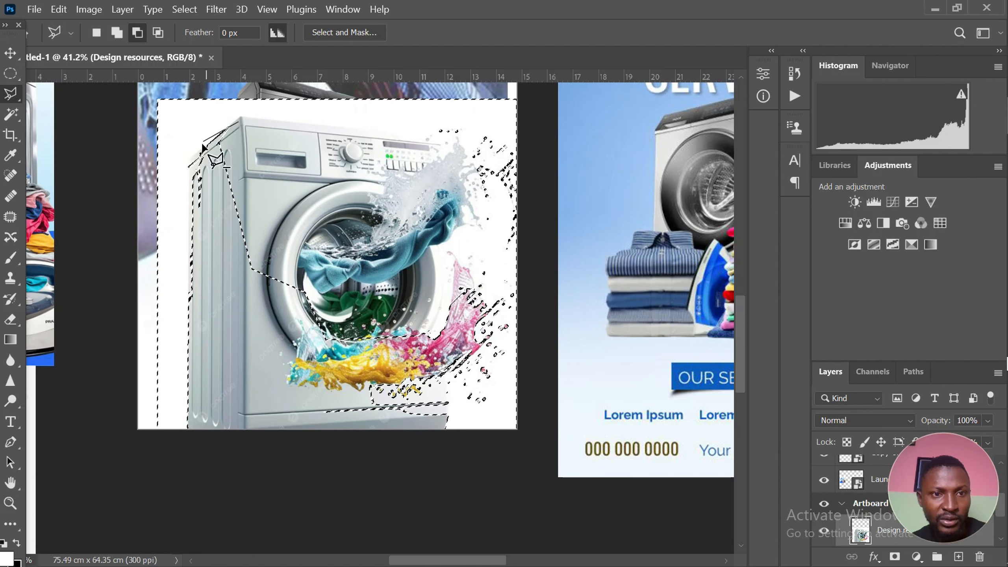
click(190, 162)
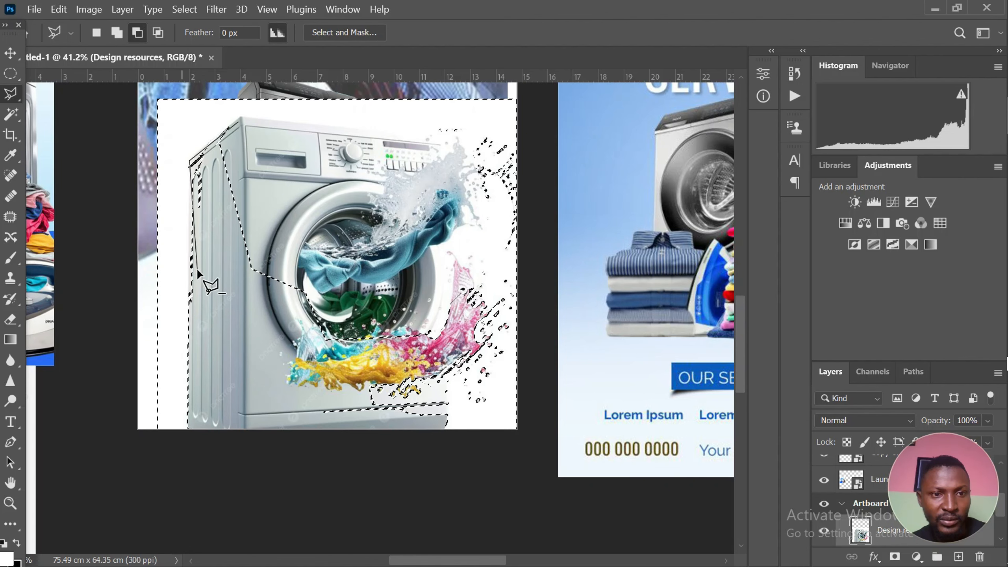
click(199, 272)
click(274, 256)
click(317, 193)
double_click(275, 132)
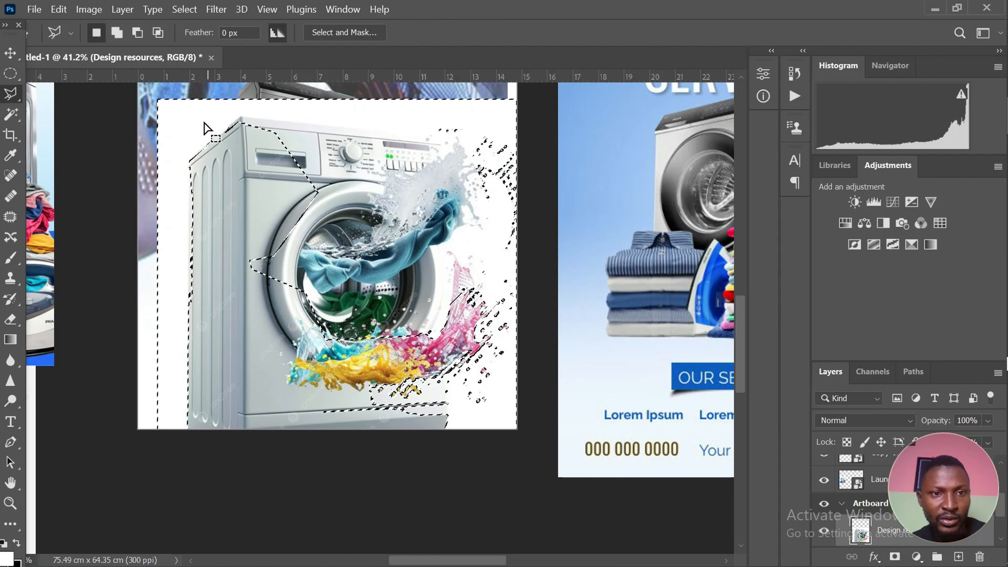
Subtract the machine's front, door and most of the colourful splash from the selection by tracing around them along the top edge
alt+click(190, 164)
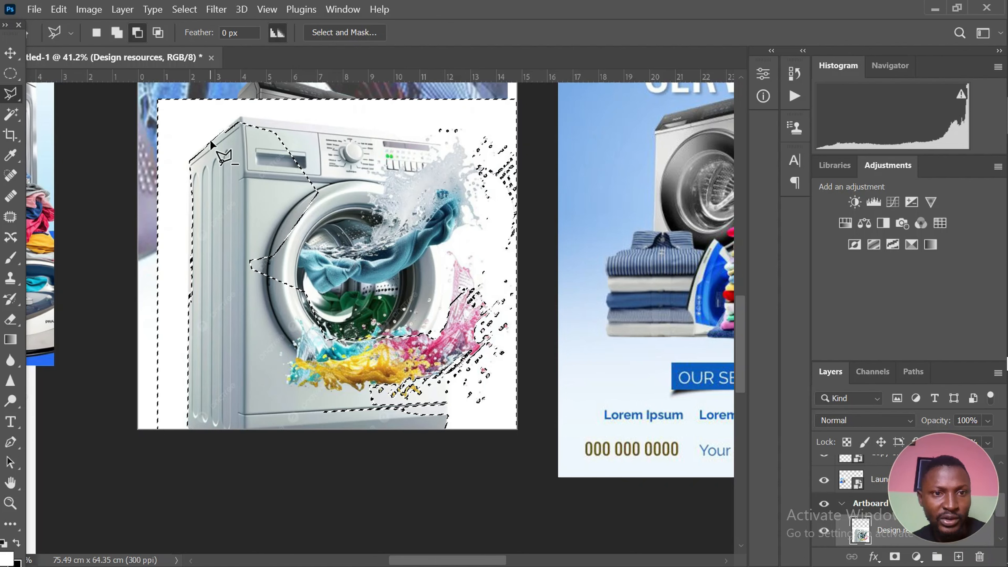
click(242, 118)
click(430, 132)
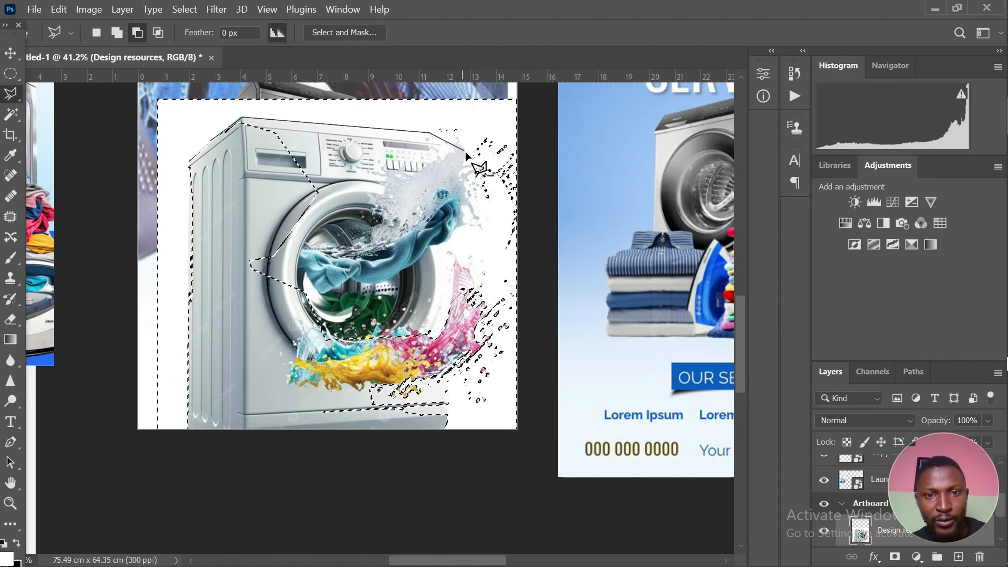
click(496, 164)
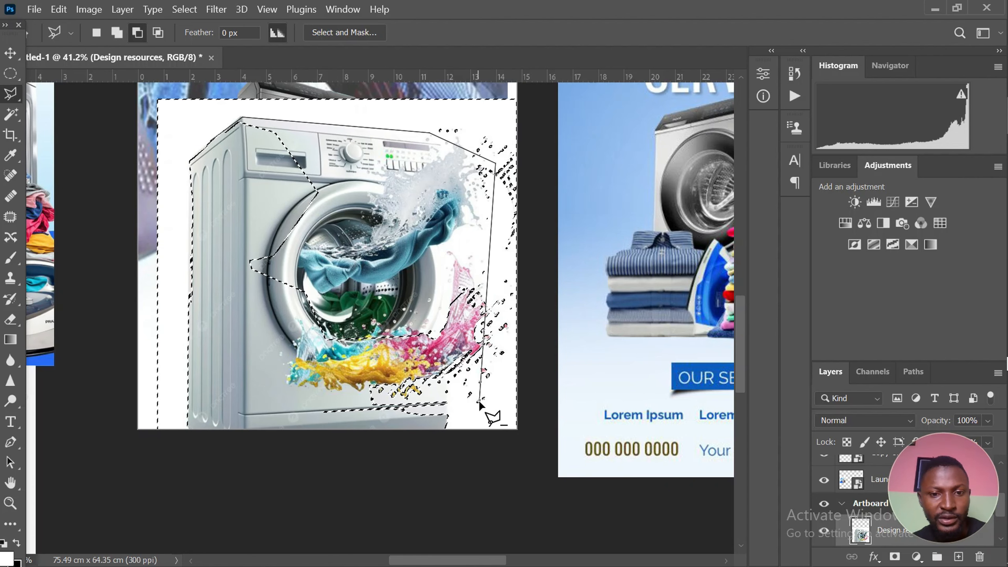
click(478, 440)
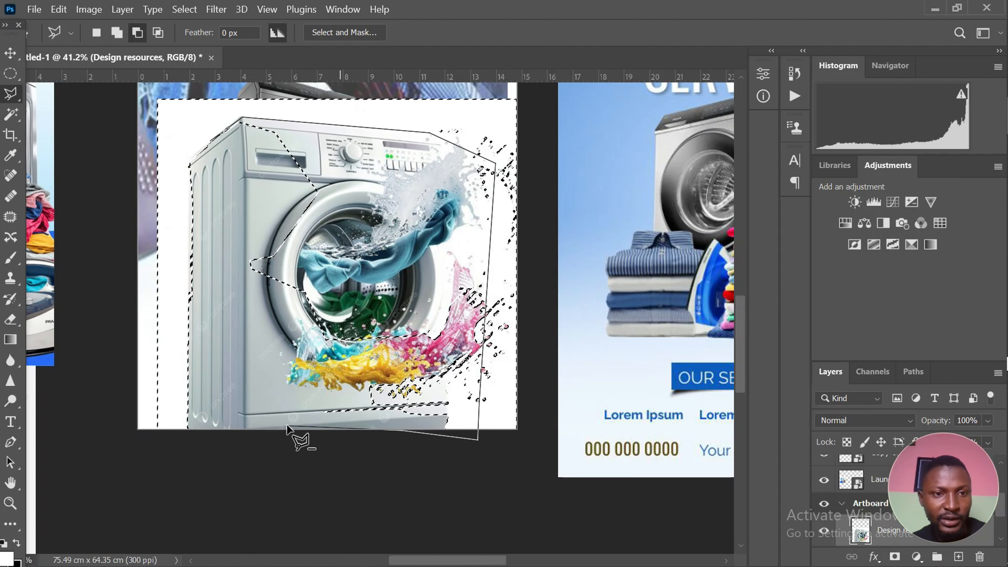
click(277, 415)
click(191, 167)
Subtract the scattered splash droplets beside the machine from the selection, tracing from its top-right corner down past the artboard's bottom edge
scroll(486, 197, down, 3)
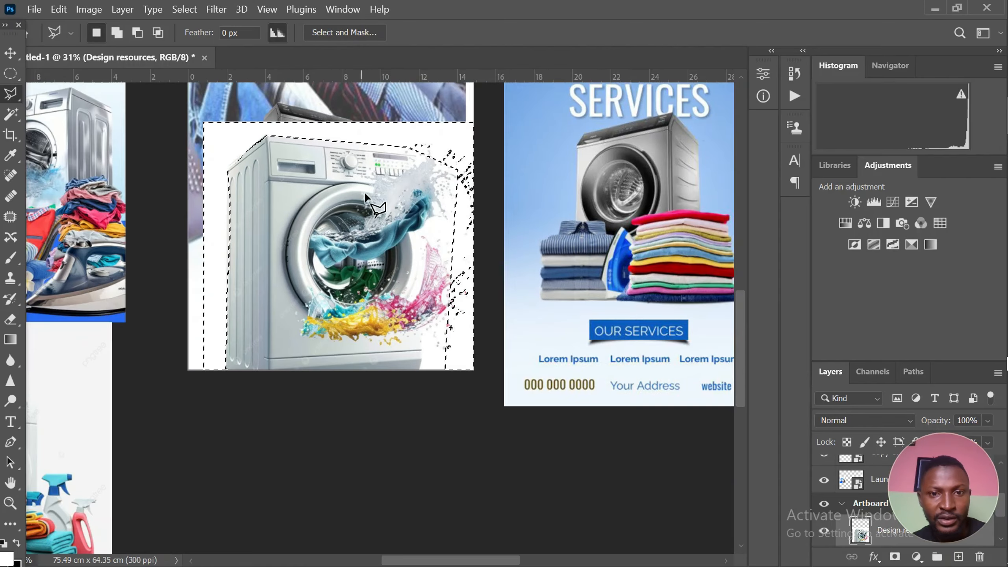
scroll(486, 197, up, 5)
scroll(466, 192, up, 2)
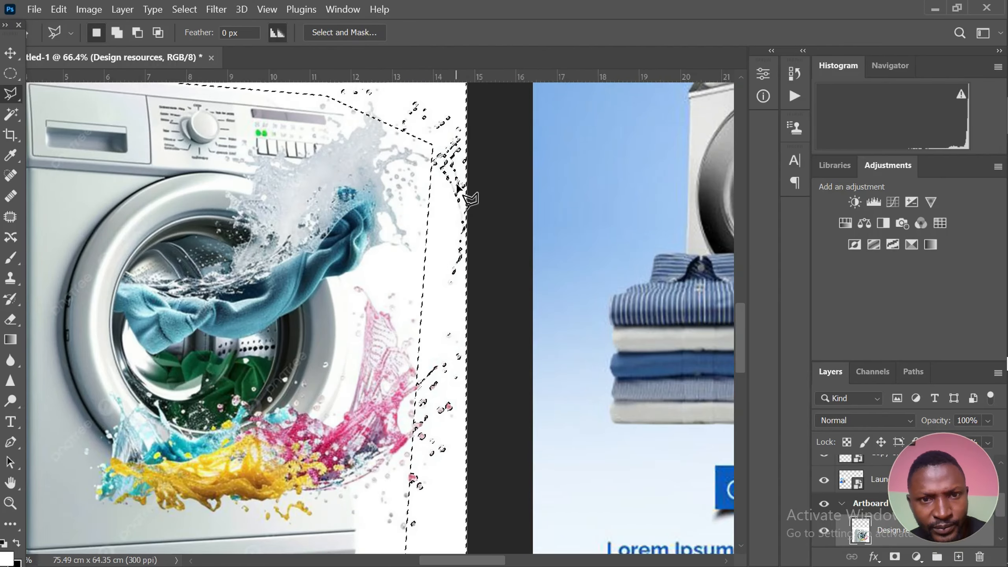
scroll(424, 224, down, 2)
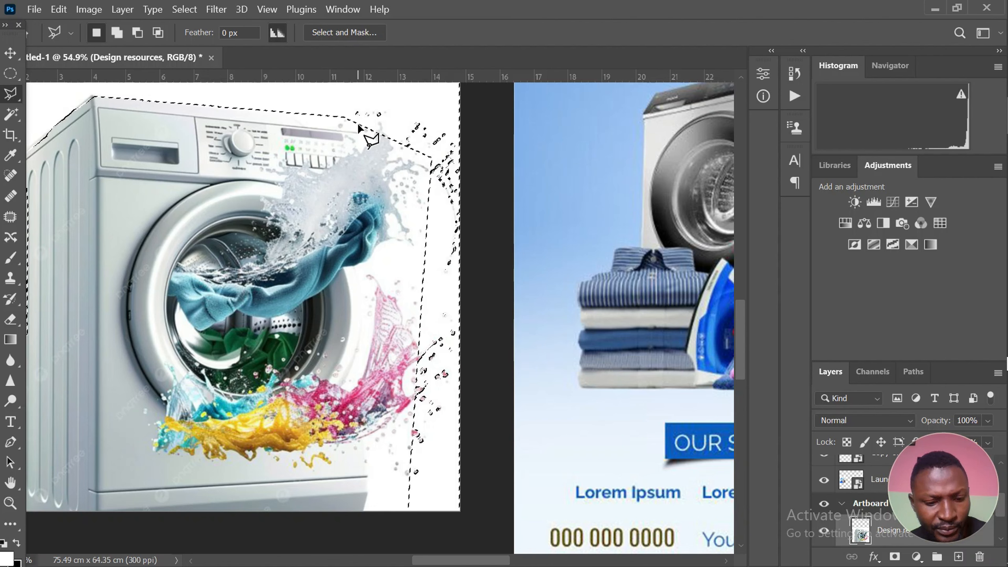
alt+click(346, 113)
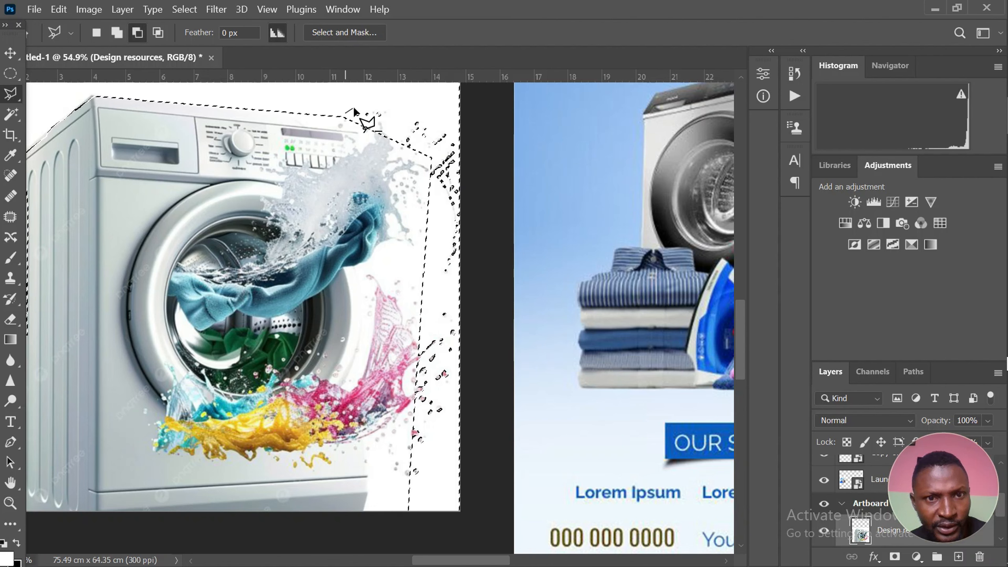
click(393, 111)
click(388, 124)
click(407, 129)
click(417, 122)
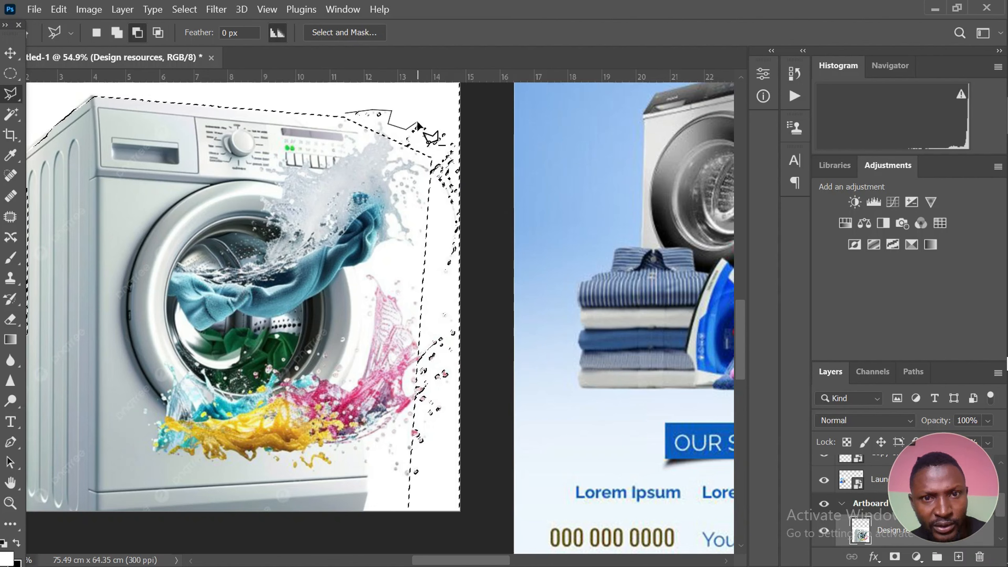
click(437, 124)
click(456, 145)
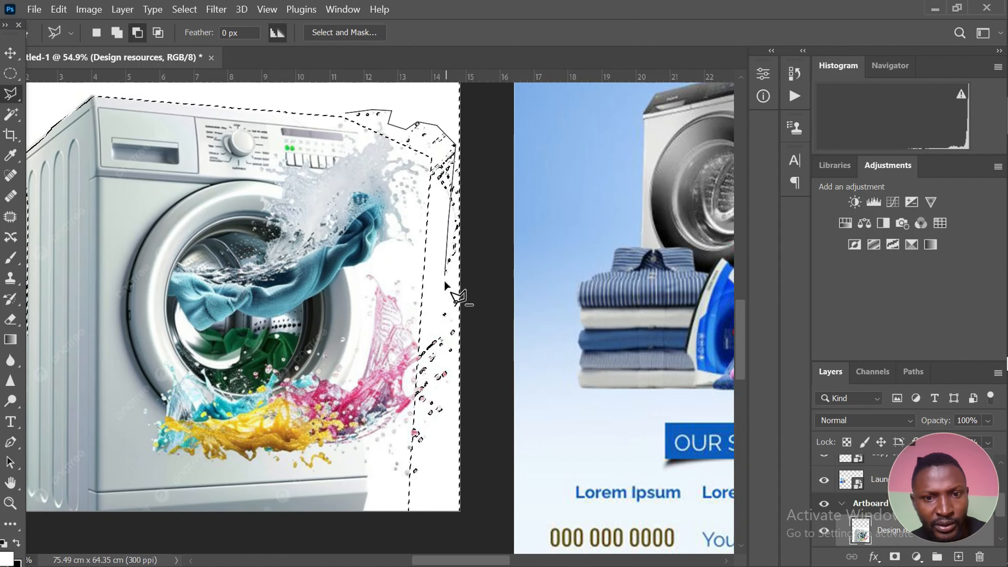
click(447, 514)
click(391, 527)
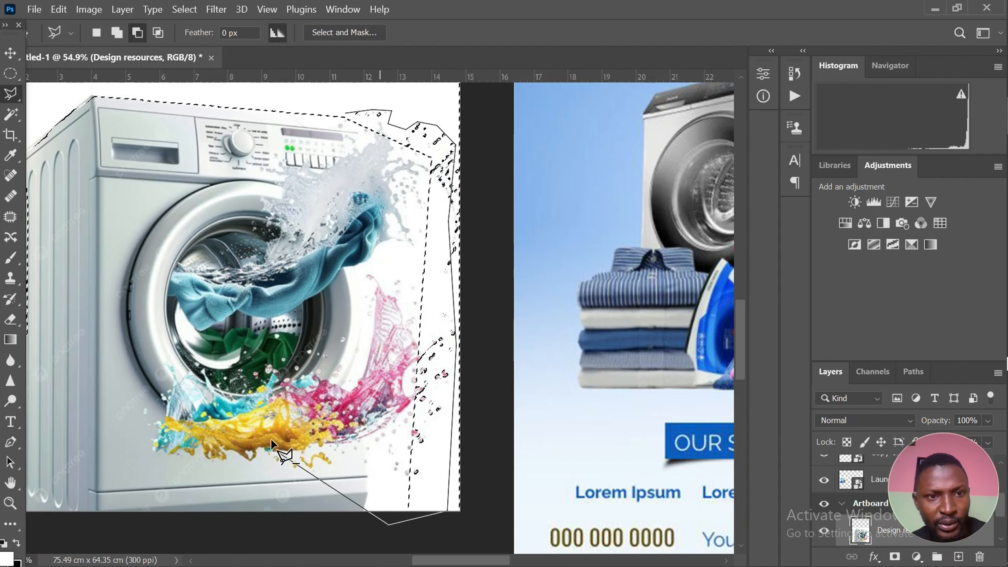
double_click(212, 282)
Subtract the droplets along the image's right edge from the selection, tracing down past the artboard's bottom with the Polygonal Lasso
scroll(320, 211, down, 6)
scroll(361, 225, up, 6)
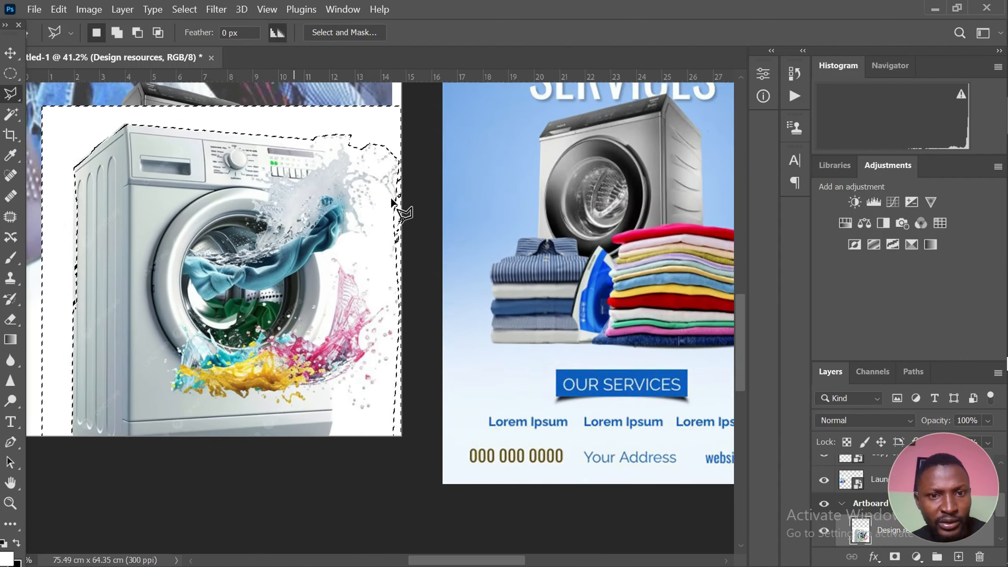
click(392, 149)
click(414, 221)
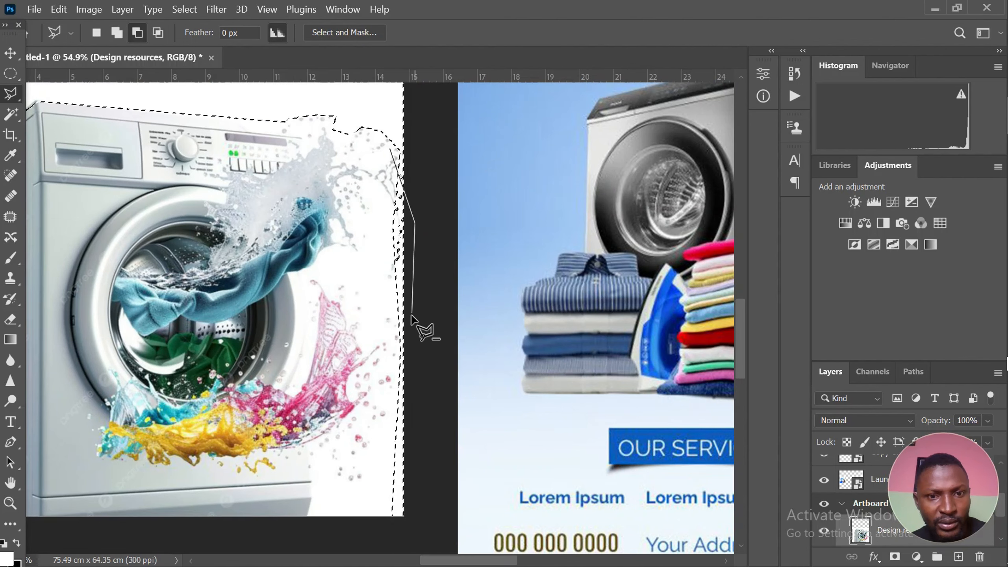
click(423, 364)
click(441, 476)
click(414, 542)
click(351, 528)
double_click(288, 259)
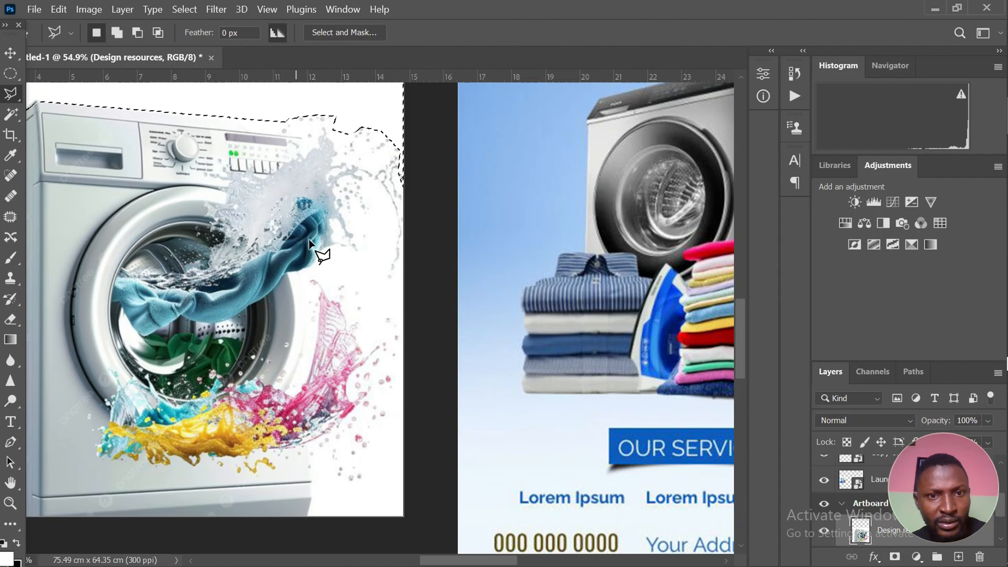
Subtract the remaining droplets beside the upper water splash from the selection
scroll(387, 209, down, 1)
key(alt)
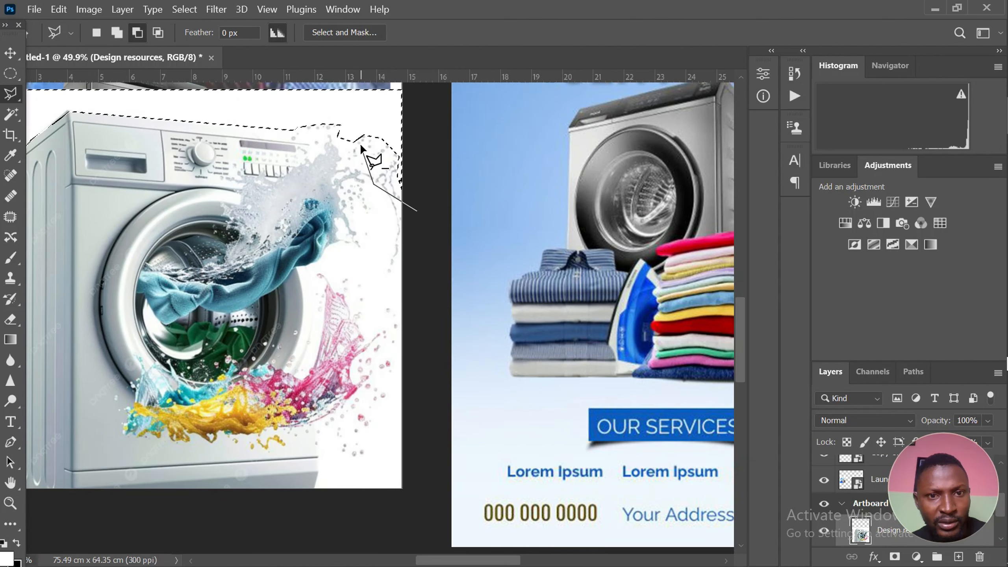
scroll(220, 279, down, 5)
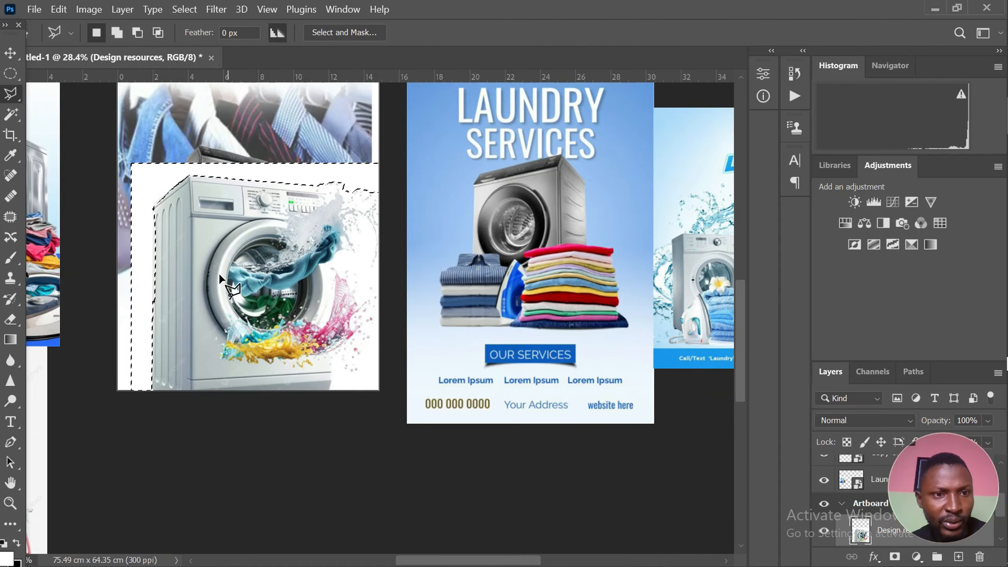
Subtract the machine's left side from the selection, tracing its outer edge down from the upper-left corner with the Polygonal Lasso
scroll(155, 242, up, 3)
scroll(153, 189, up, 2)
key(alt)
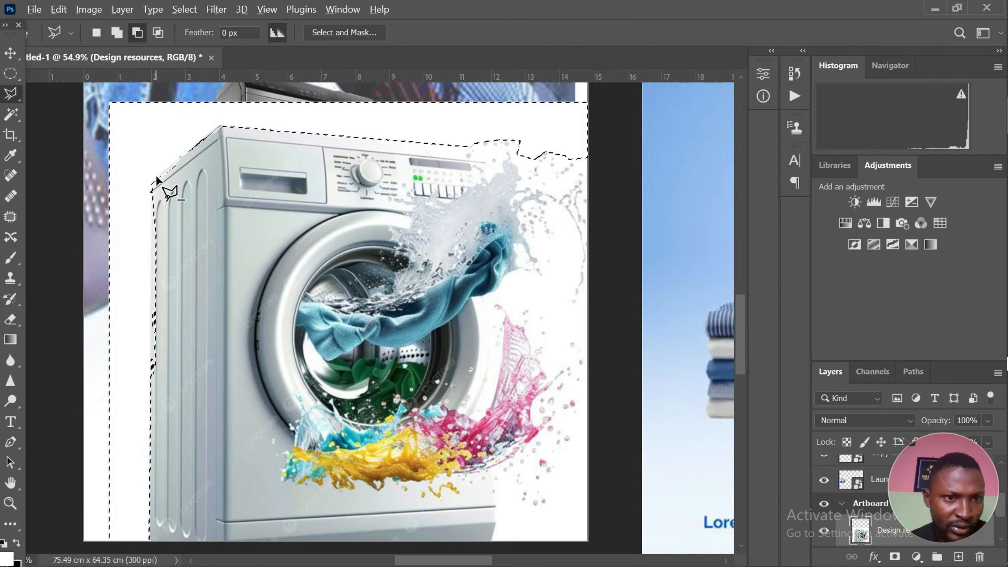
click(152, 183)
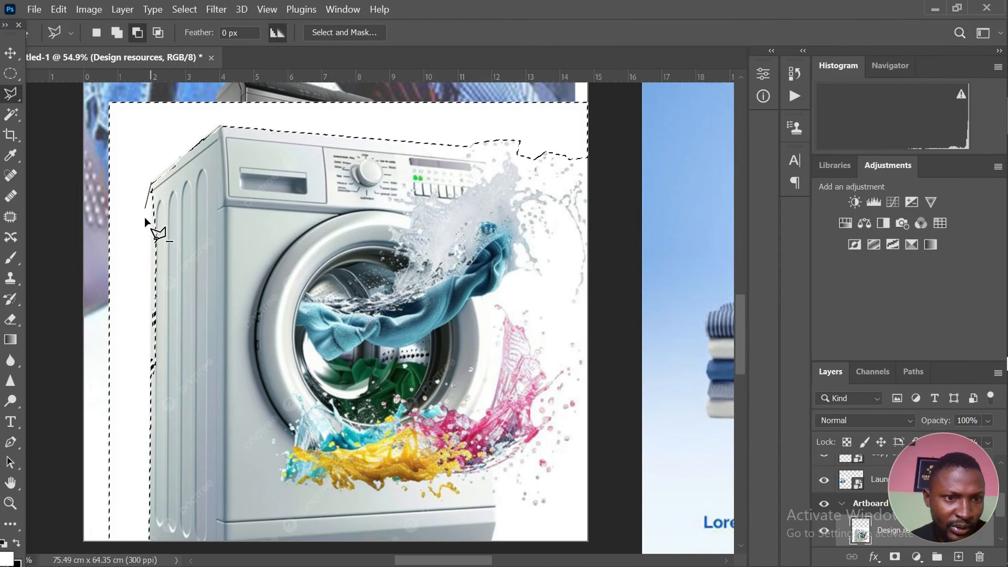
click(156, 352)
click(151, 475)
click(204, 456)
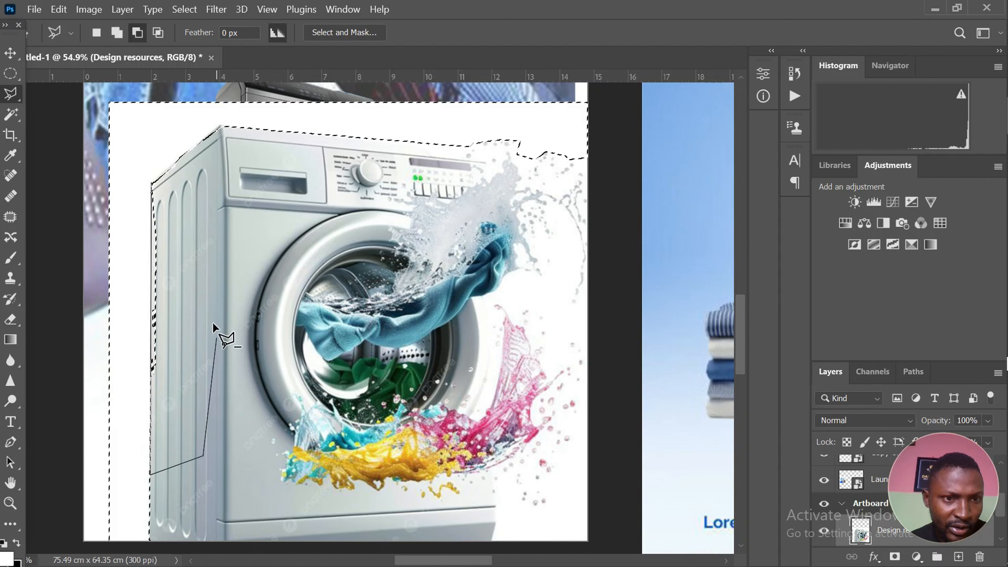
click(181, 181)
Subtract the machine's slanted upper-left edge and its top front corner from the selection
alt+click(195, 145)
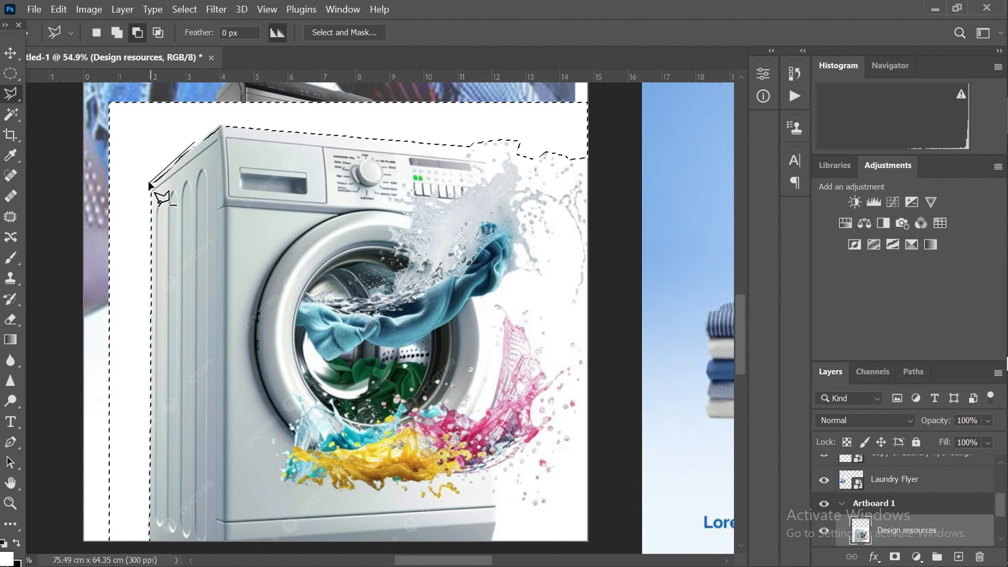
click(151, 183)
click(164, 208)
double_click(215, 169)
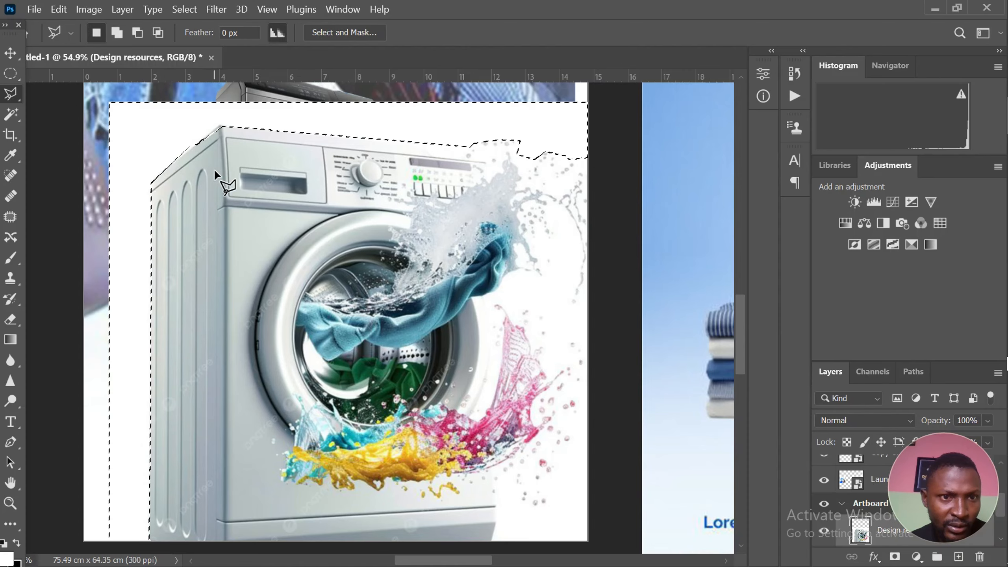
scroll(254, 152, down, 1)
scroll(238, 150, up, 1)
alt+click(219, 160)
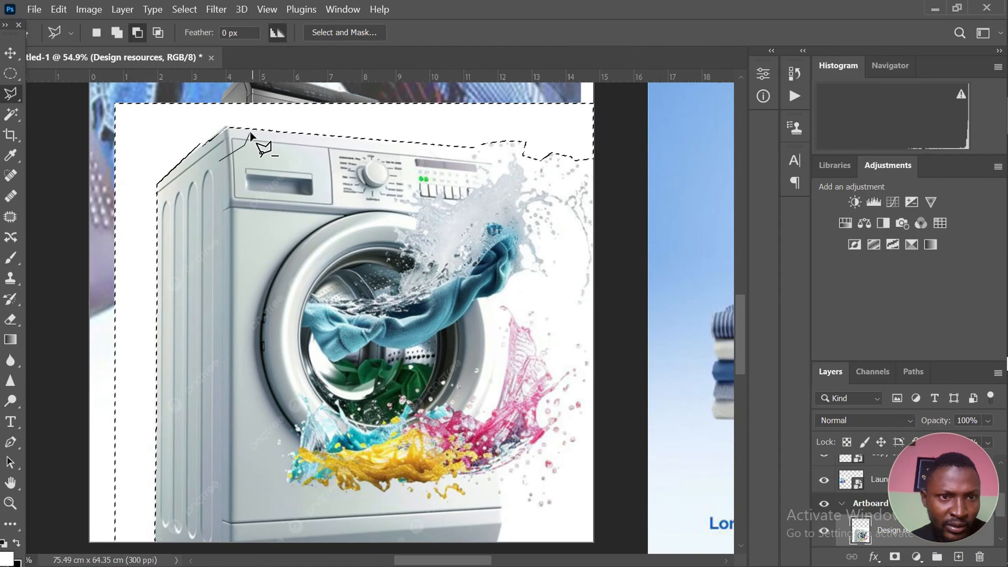
click(227, 128)
click(196, 150)
click(212, 192)
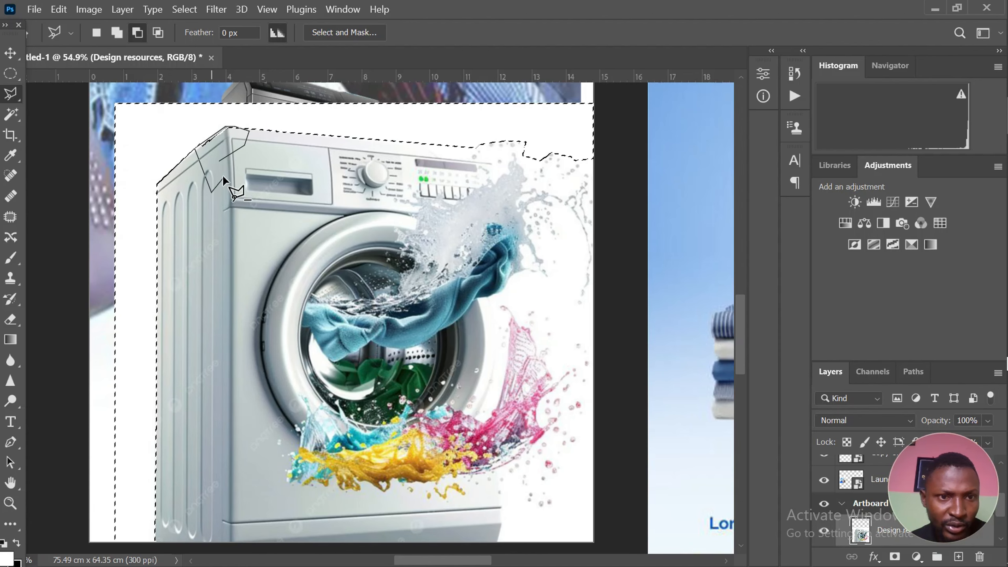
click(220, 161)
Feather the selection around the machine, delete the selected white background and deselect
scroll(246, 192, down, 12)
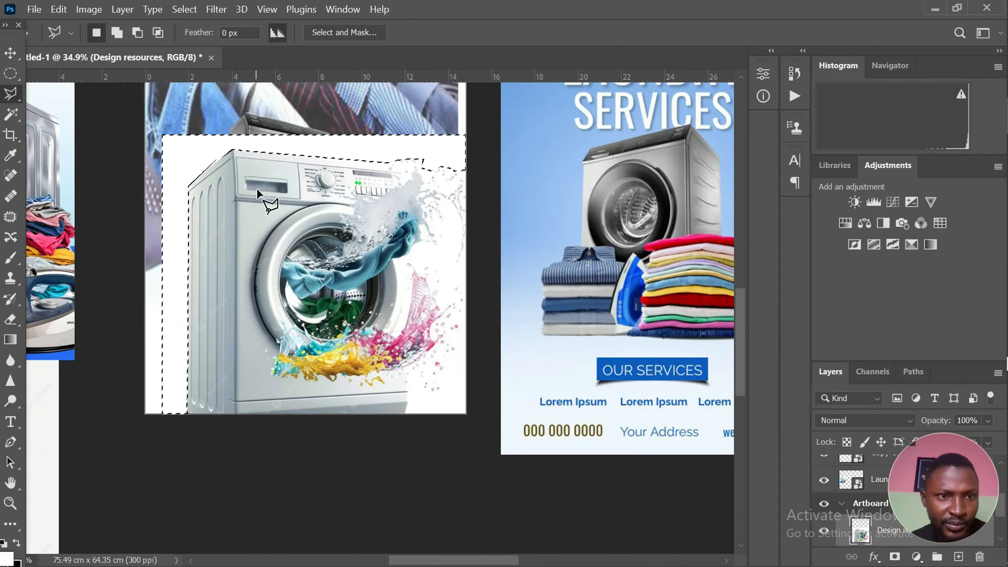
scroll(234, 318, up, 4)
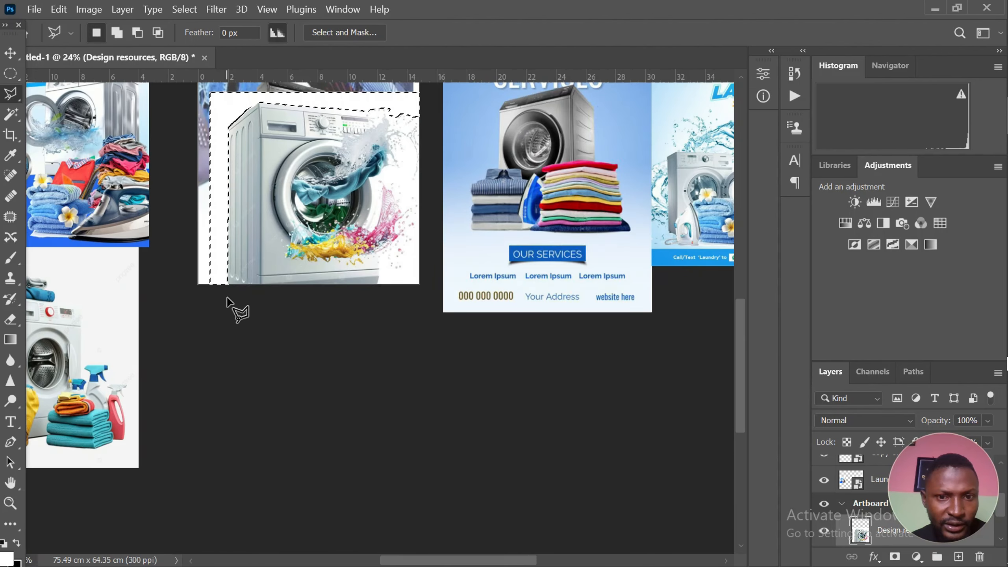
scroll(383, 294, up, 1)
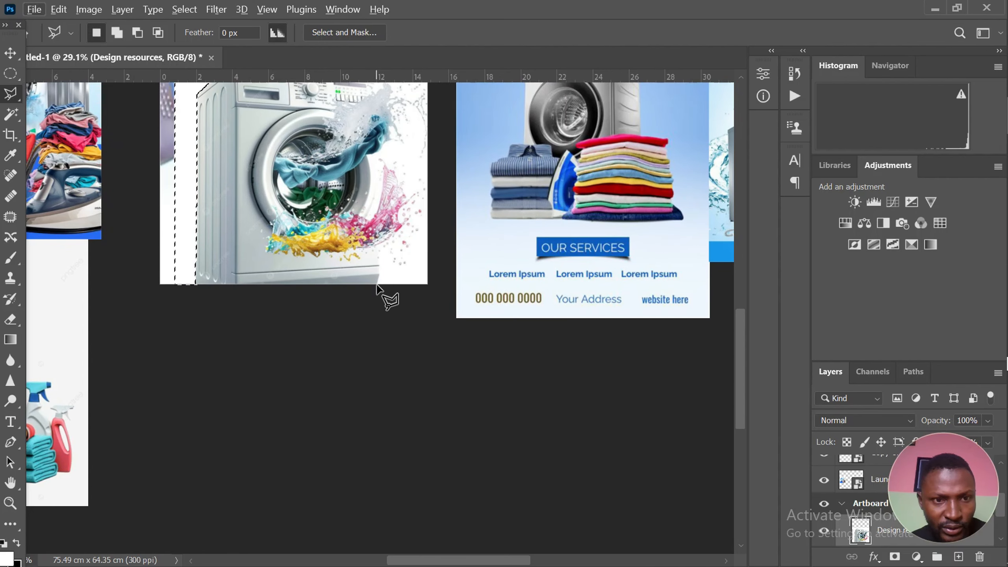
scroll(253, 299, down, 3)
scroll(223, 171, up, 2)
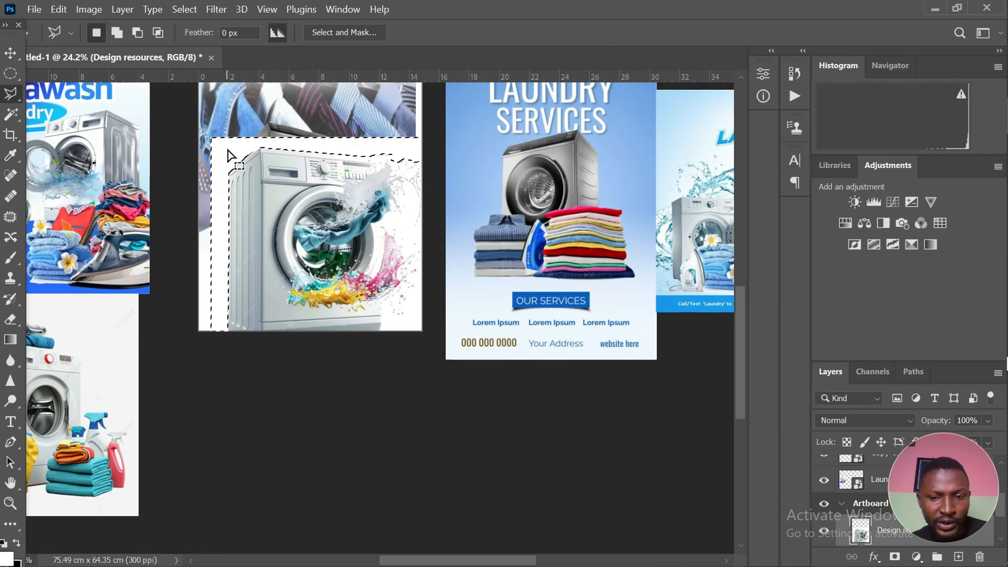
right_click(221, 155)
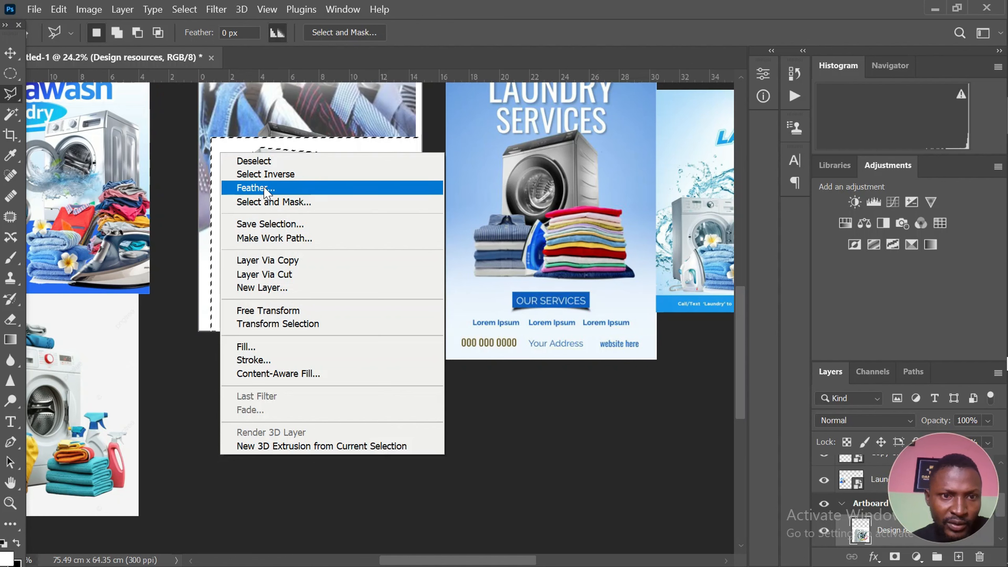
click(264, 186)
key(Return)
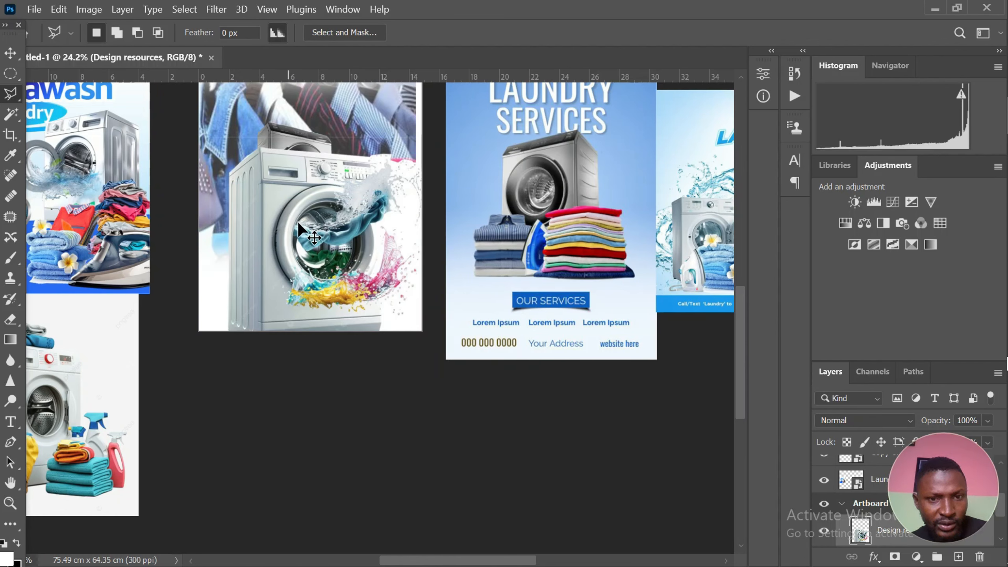
key(ctrl+d)
Try to select the remaining white area beside the washing machine with the Magic Wand at tolerance 32
click(10, 115)
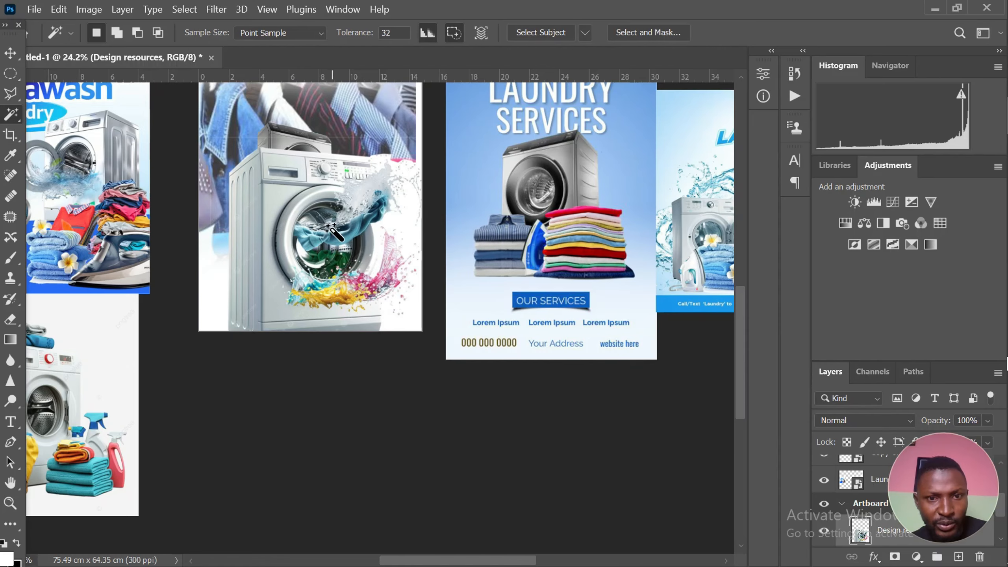
scroll(337, 230, up, 1)
click(432, 346)
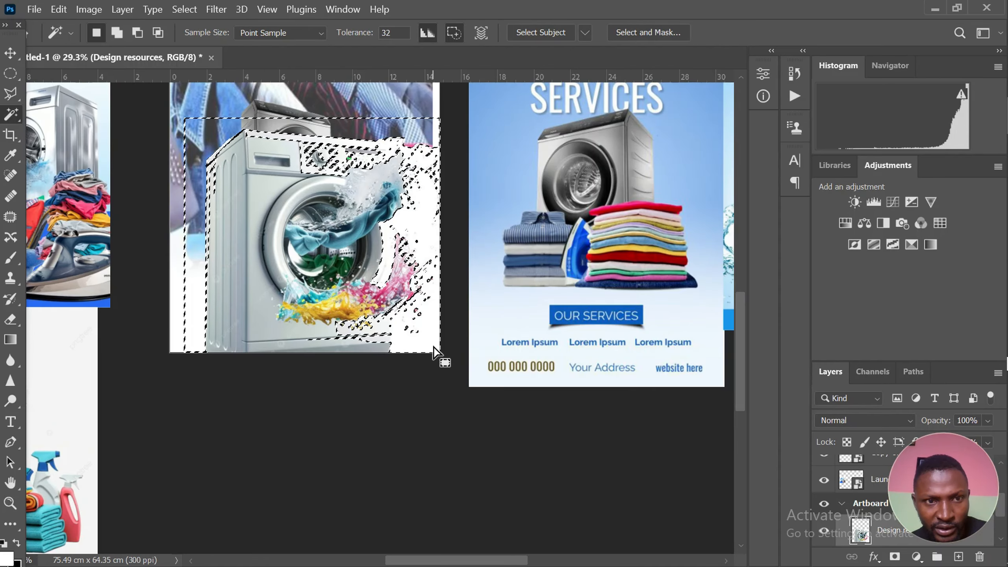
scroll(422, 343, up, 1)
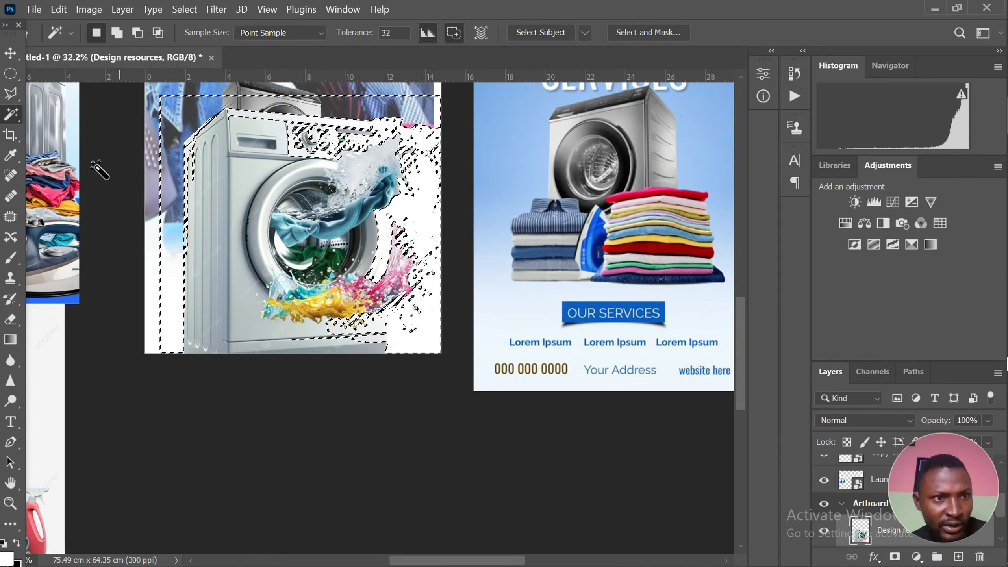
Try to extend the selection over the machine with a 1100-size Quick Selection brush, and deselect
right_click(13, 121)
click(62, 130)
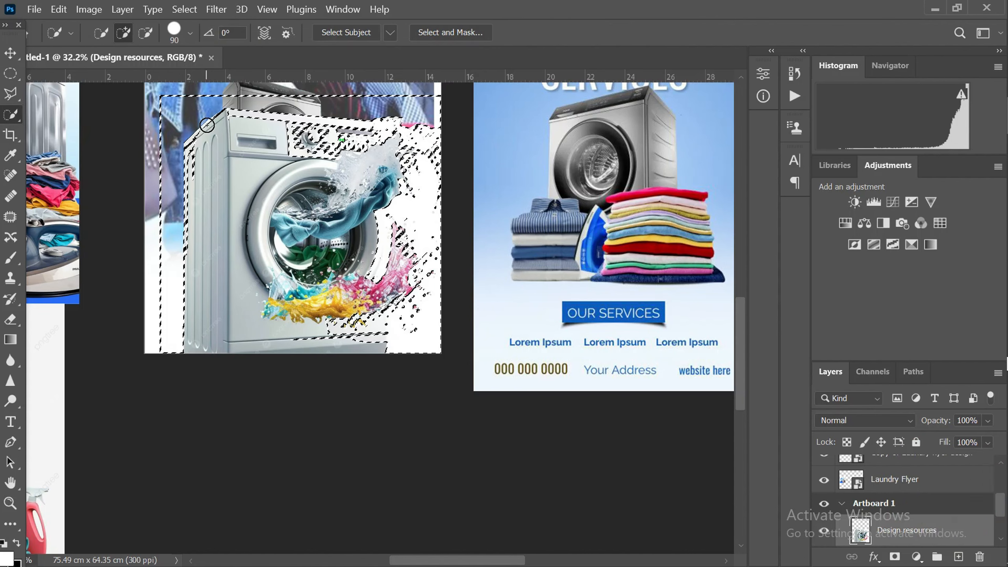
key(bracketright)
key(bracketright)
key(bracketright)
key(bracketright)
key(bracketright)
key(bracketright)
key(bracketright)
key(bracketright)
key(bracketright)
key(bracketright)
key(bracketright)
key(bracketright)
key(bracketright)
key(bracketright)
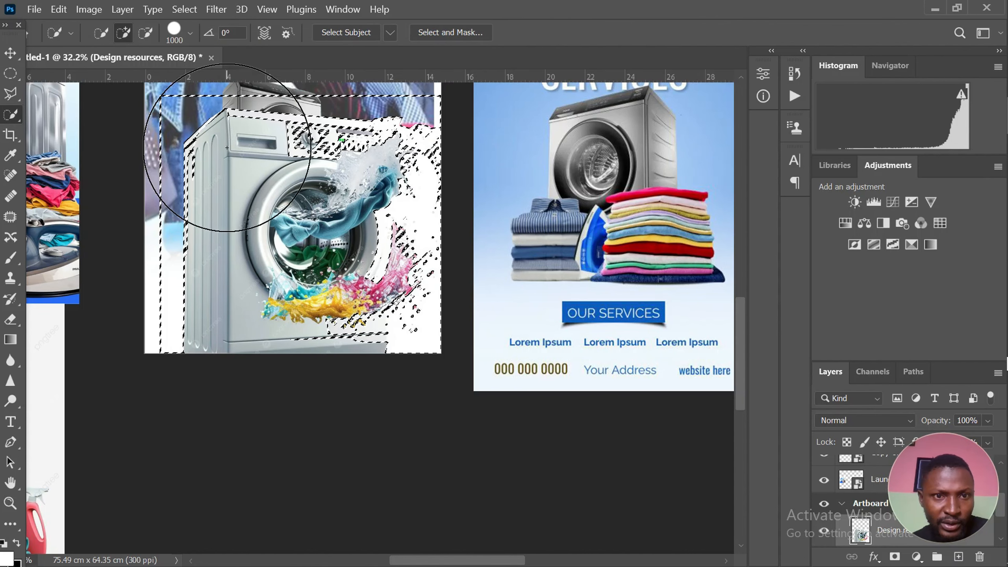
key(bracketright)
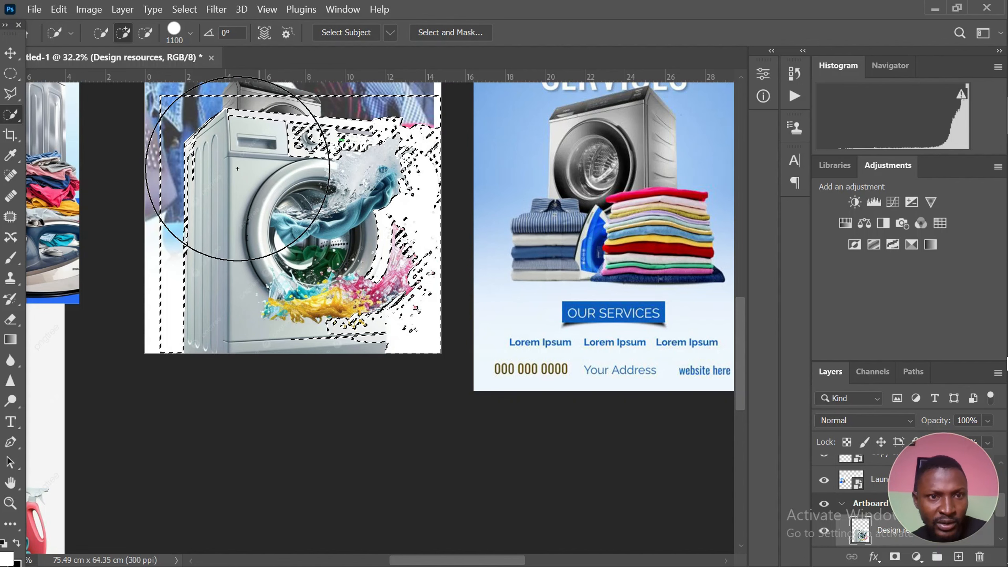
click(207, 232)
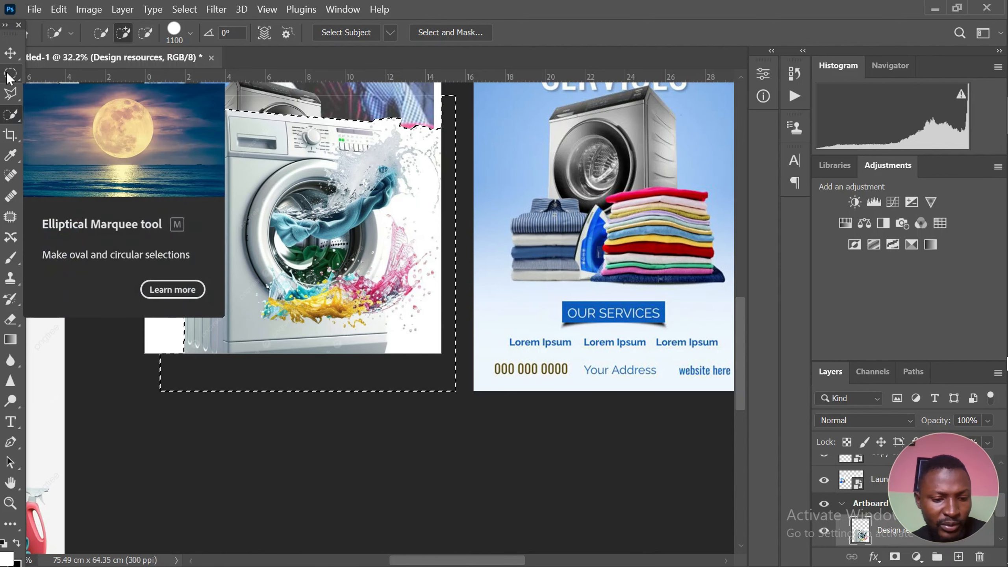
key(ctrl+d)
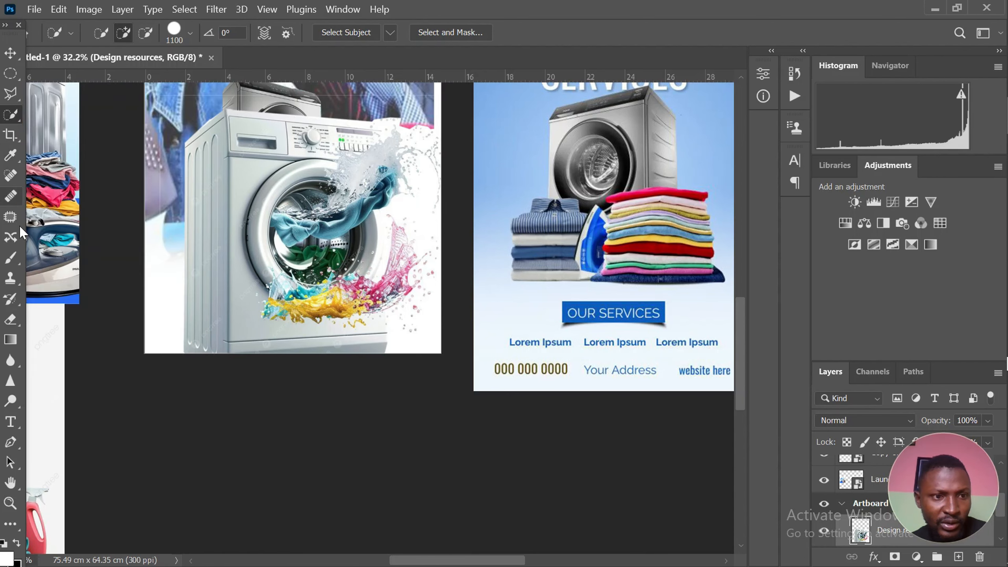
Erase the leftover white background and droplets beside the machine with a soft eraser, reducing its size from 500 to 250
key(e)
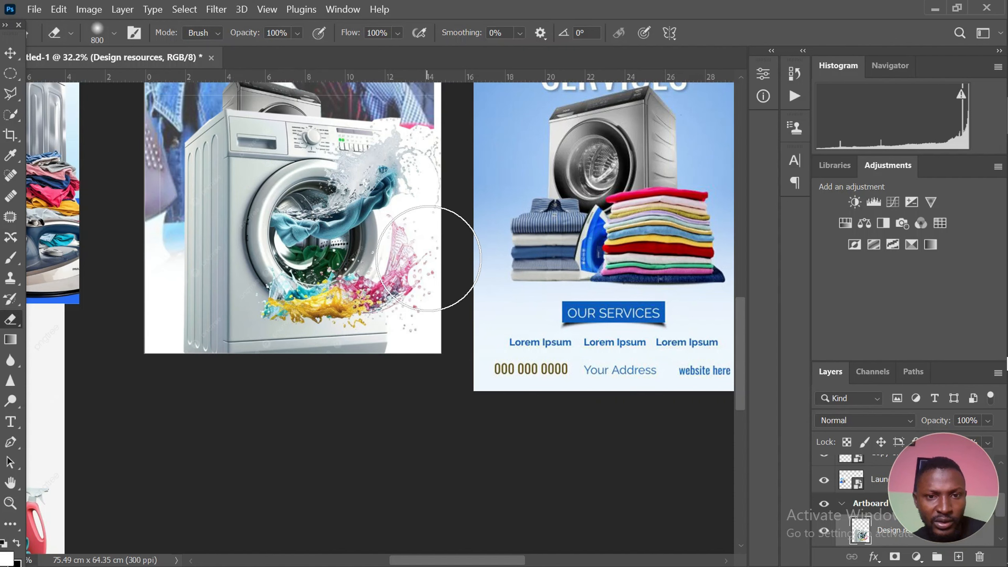
key(bracketleft)
key(bracketleft)
key(bracketleft)
key(bracketleft)
key(bracketleft)
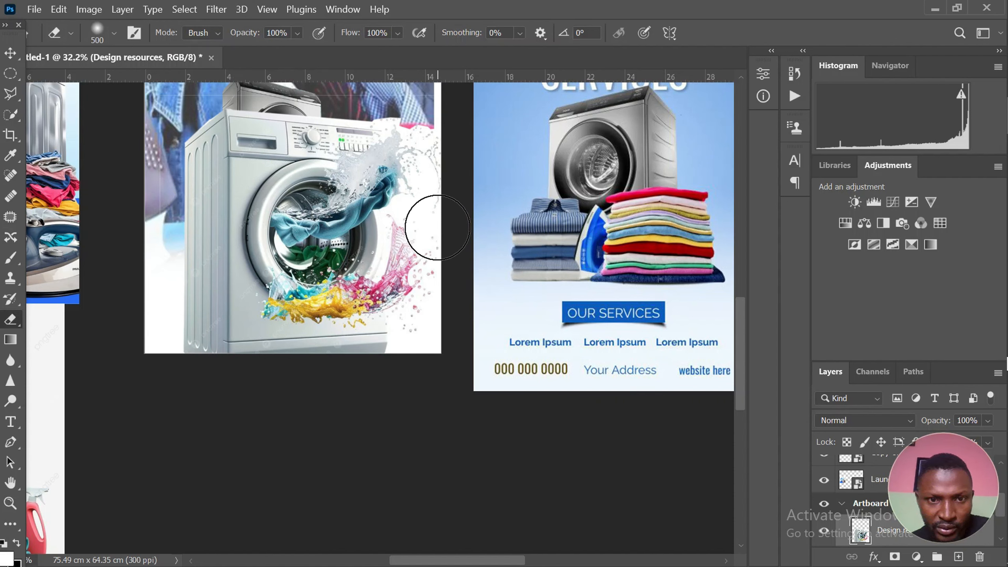
mouse_move(413, 201)
mouse_down()
mouse_move(397, 218)
mouse_move(416, 191)
mouse_move(417, 135)
mouse_move(438, 177)
mouse_move(433, 290)
mouse_move(410, 228)
mouse_up()
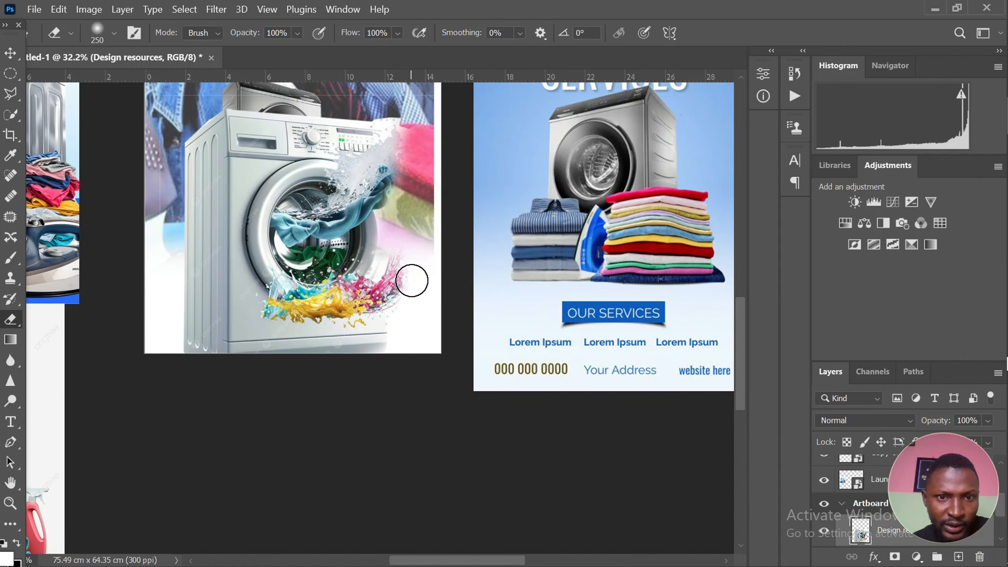
mouse_move(411, 280)
mouse_down()
mouse_move(418, 327)
mouse_move(404, 364)
mouse_up()
scroll(229, 351, down, 3)
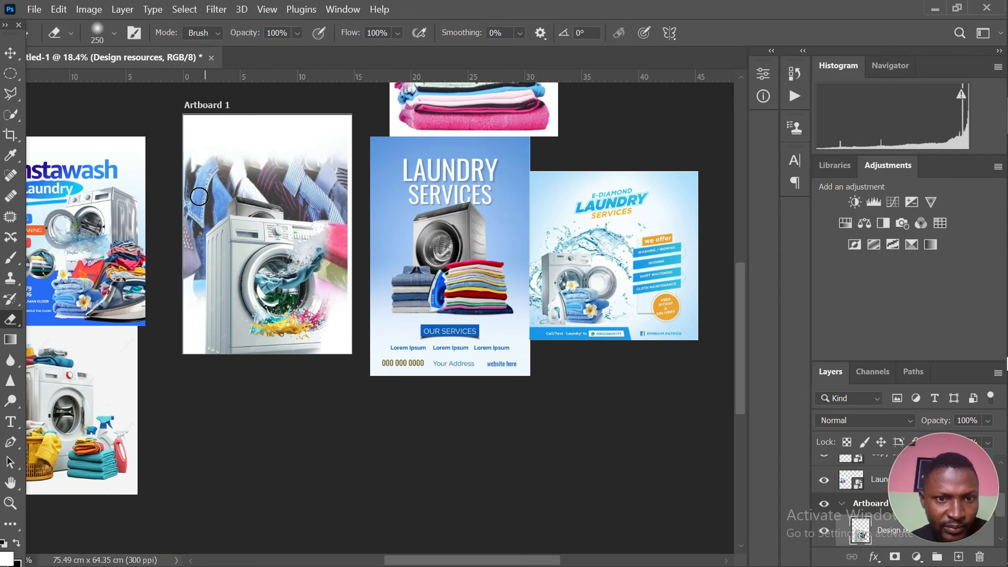
scroll(199, 196, up, 3)
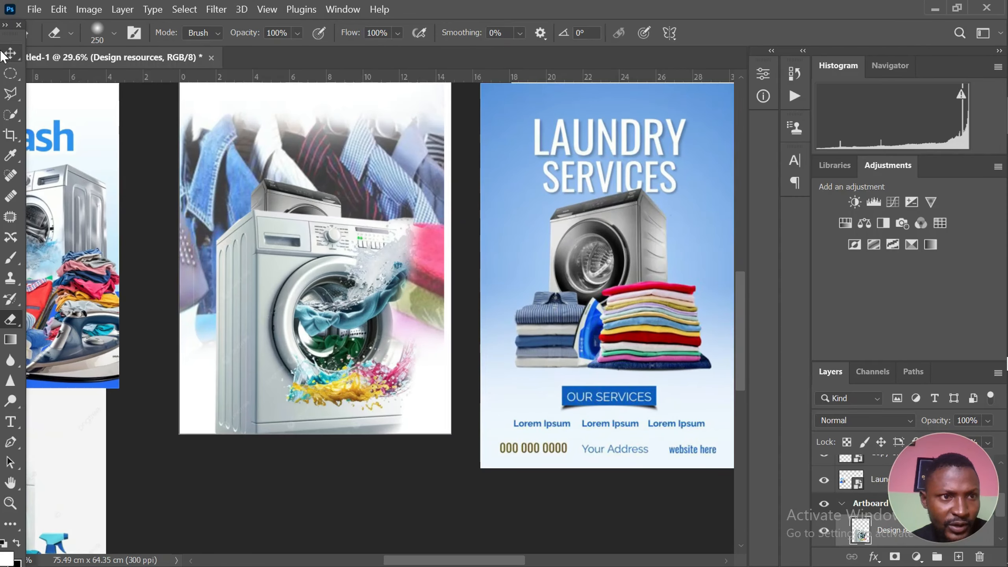
Scale the white washing machine to about 42% and place it beside the black machine at the artboard's left edge
click(10, 53)
scroll(239, 206, down, 1)
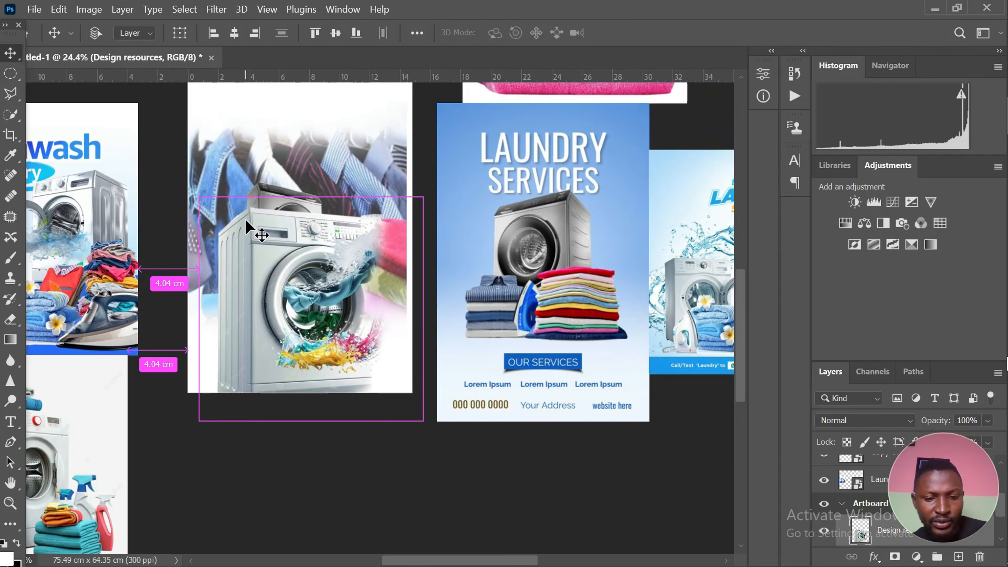
key(ctrl+t)
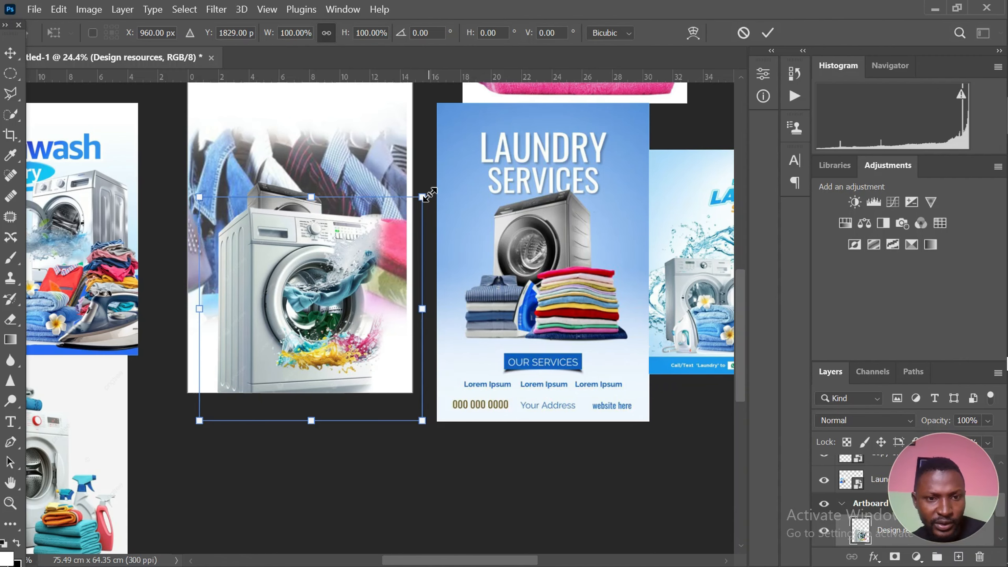
drag(427, 195, 360, 259)
drag(317, 305, 216, 275)
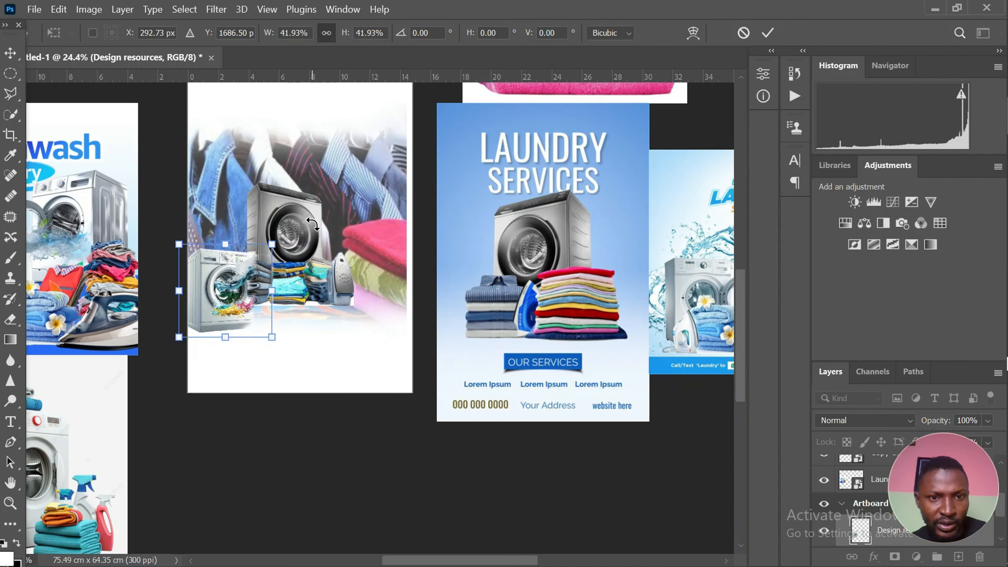
key(Return)
Commit the white machine's transform, then select the black washing machine's layer and hide it
scroll(260, 255, up, 2)
click(282, 234)
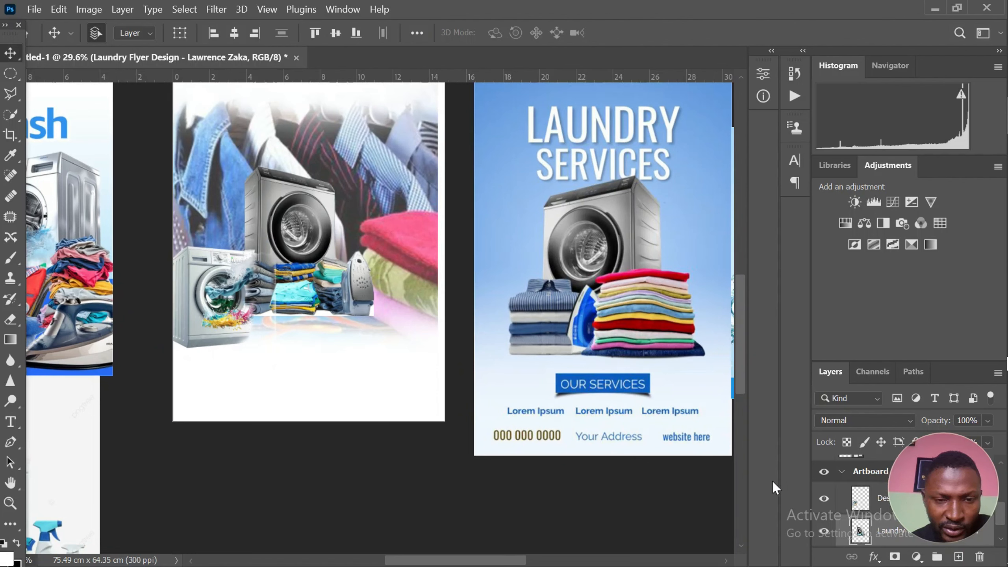
scroll(830, 483, down, 1)
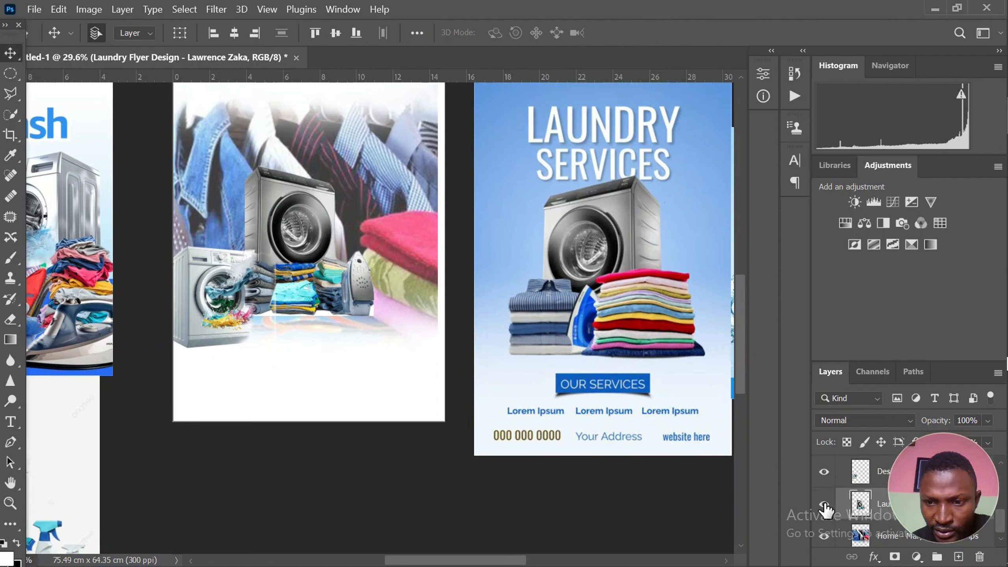
click(824, 503)
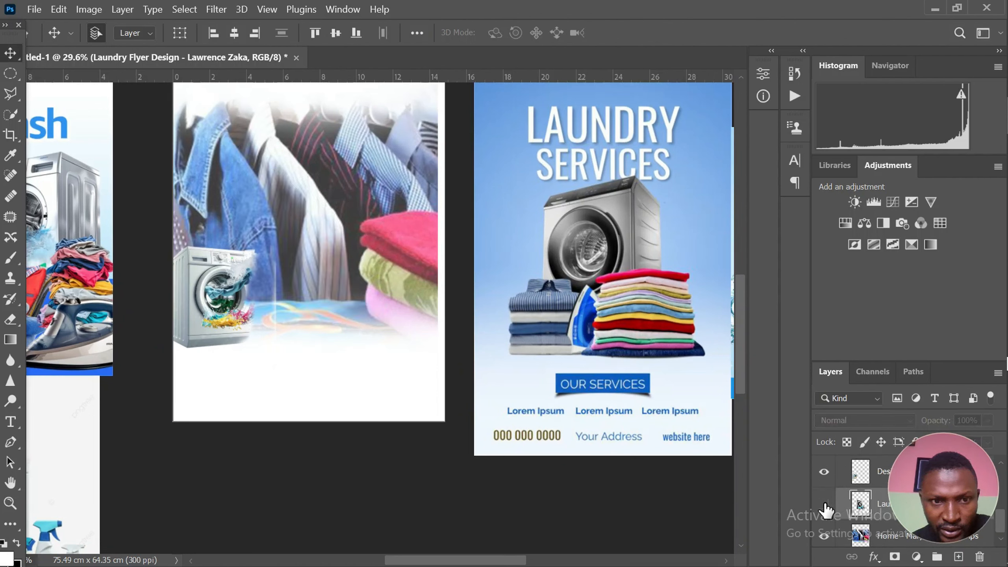
Scale the white washing machine up to about 168% and place it at the artboard's left side over the clothes image
click(218, 298)
key(ctrl+t)
scroll(224, 299, up, 1)
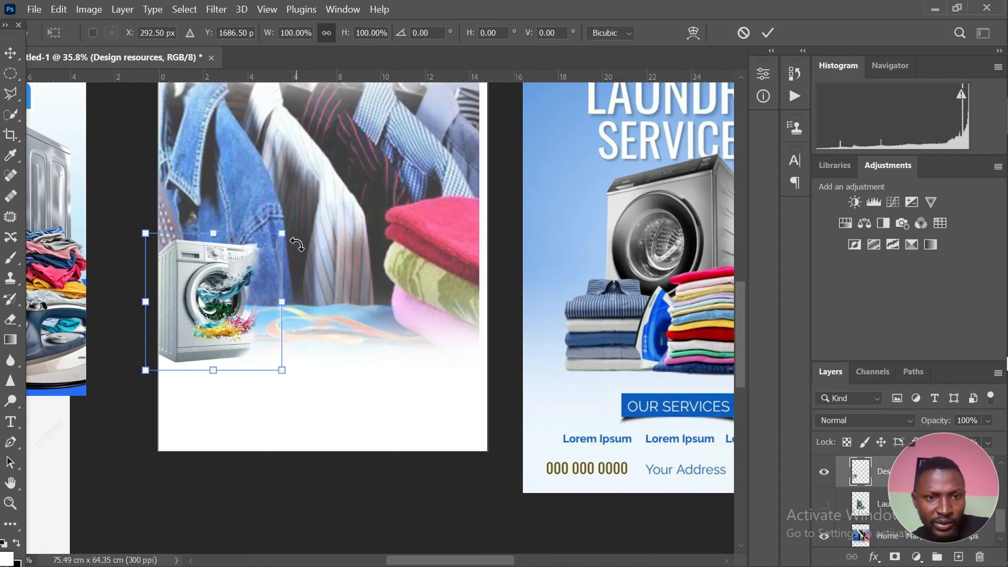
drag(282, 233, 347, 168)
drag(261, 278, 274, 295)
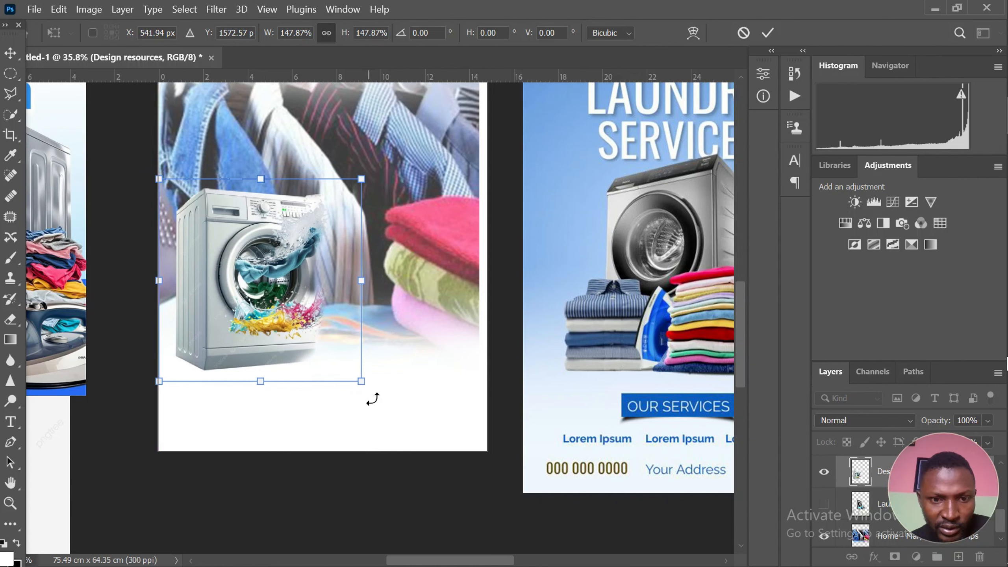
drag(361, 379, 385, 404)
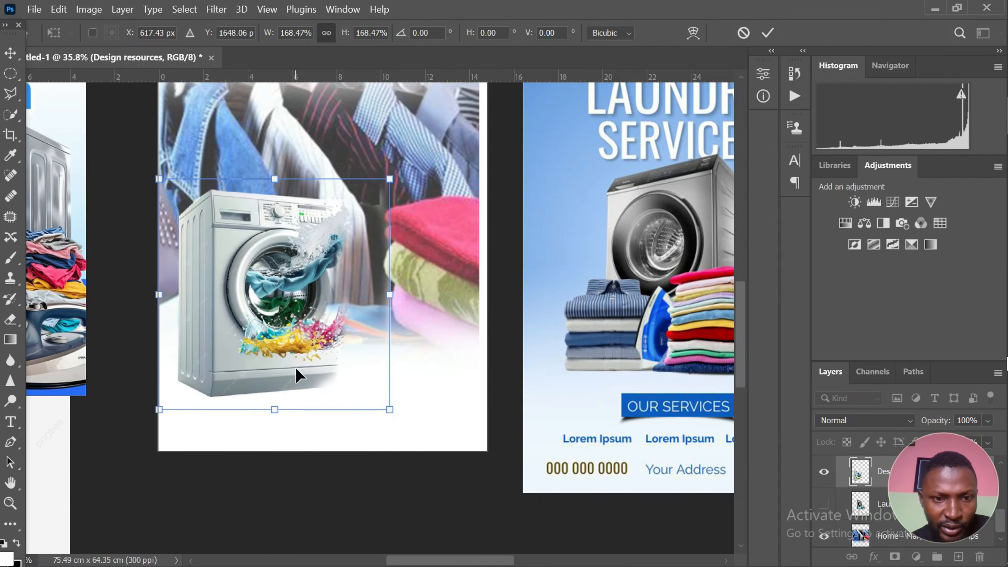
drag(295, 367, 289, 342)
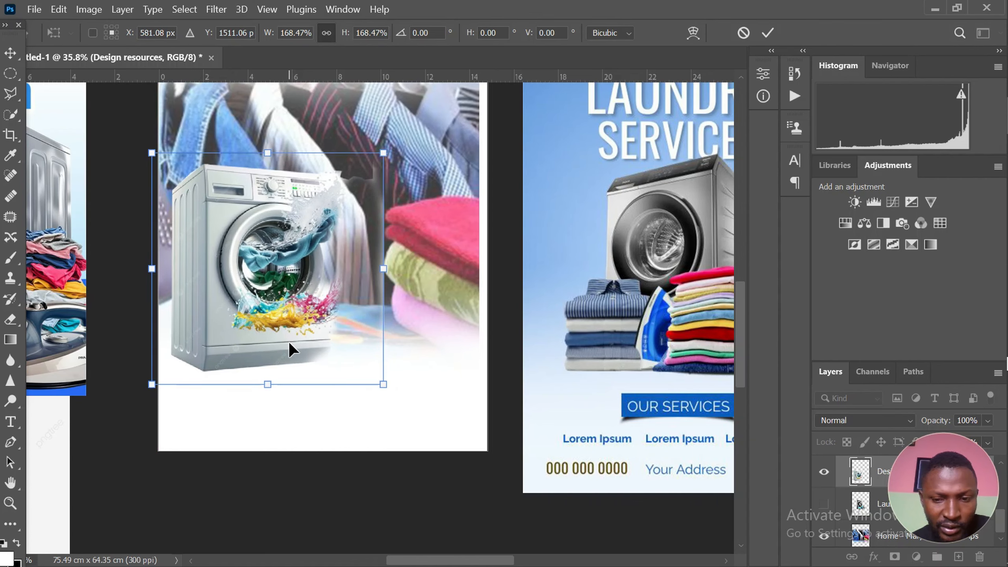
key(Return)
scroll(302, 331, down, 3)
scroll(306, 333, down, 1)
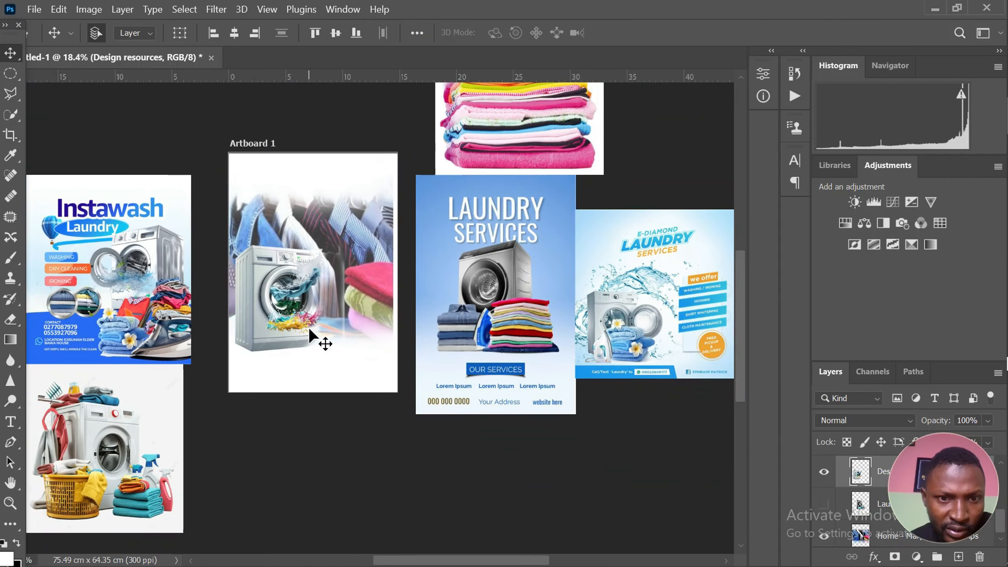
Activate the Eraser tool and enlarge its soft brush to size 500
scroll(314, 318, up, 2)
key(e)
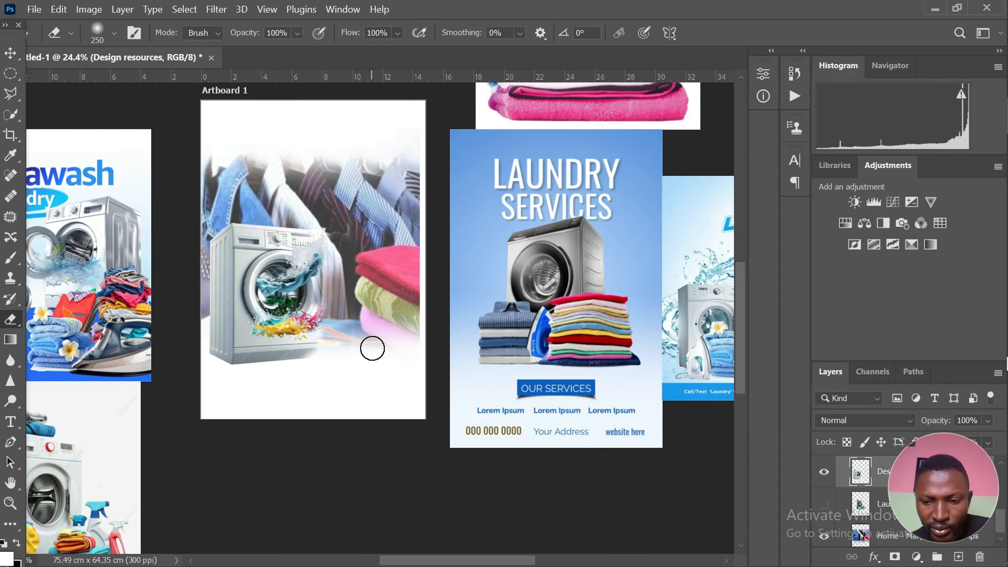
key(bracketright)
key(bracketright)
key(bracketright)
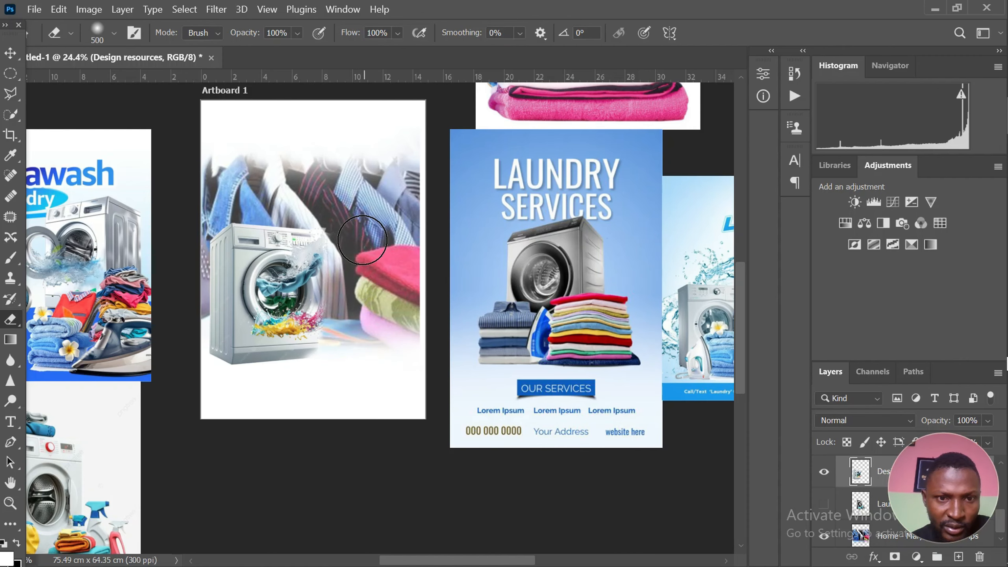
key(ctrl+0)
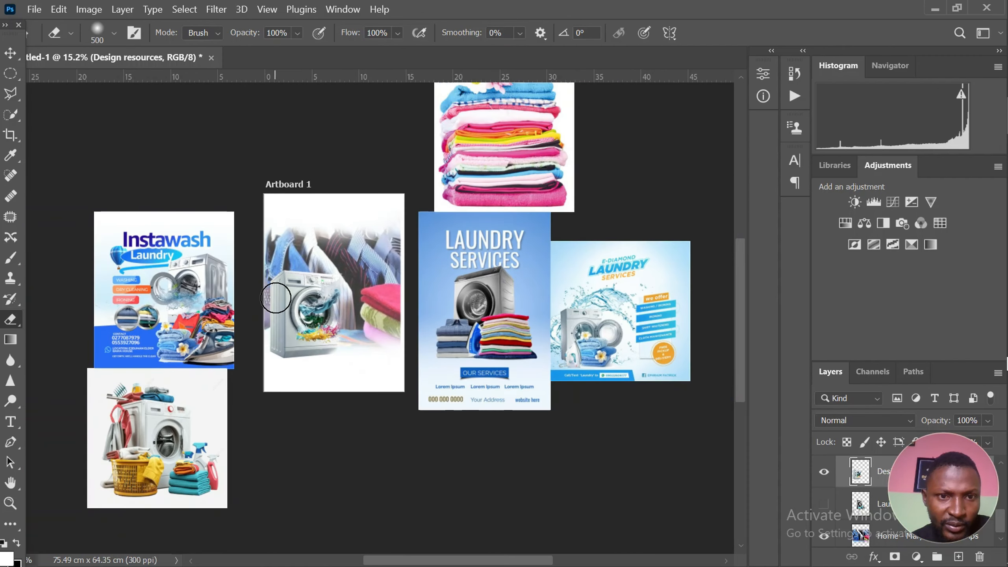
Shift the hanging clothes background image to the left within the artboard
click(10, 54)
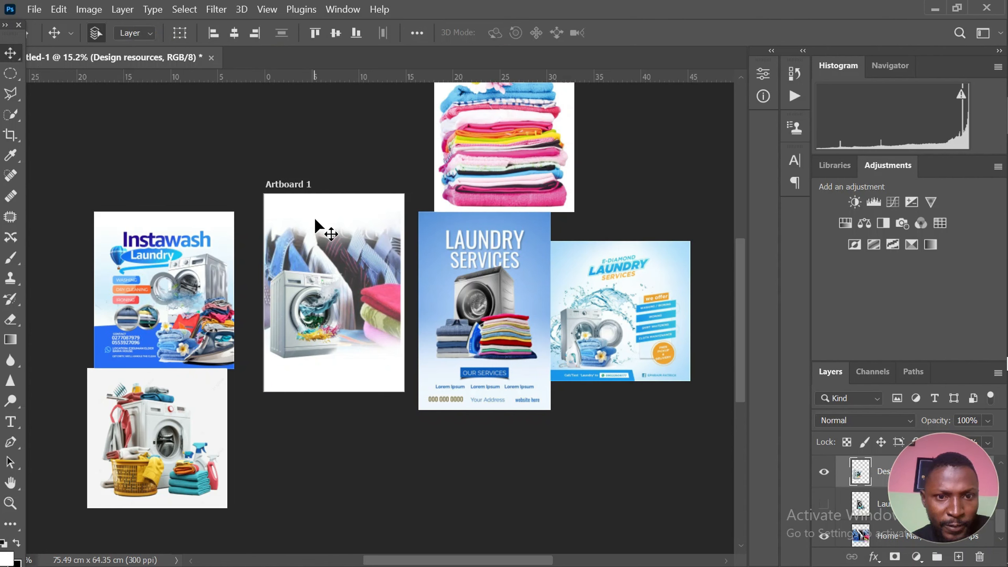
drag(355, 243, 342, 283)
key(ctrl+z)
scroll(370, 283, up, 5)
Hide the rulers and scale the white washing machine down to about 95% from its lower-left corner
click(247, 334)
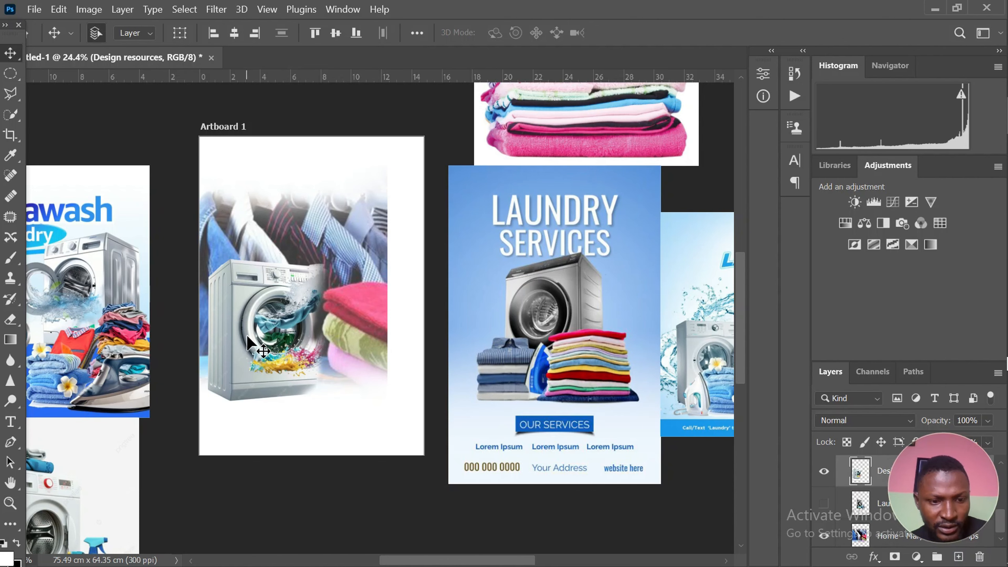
key(ctrl+r)
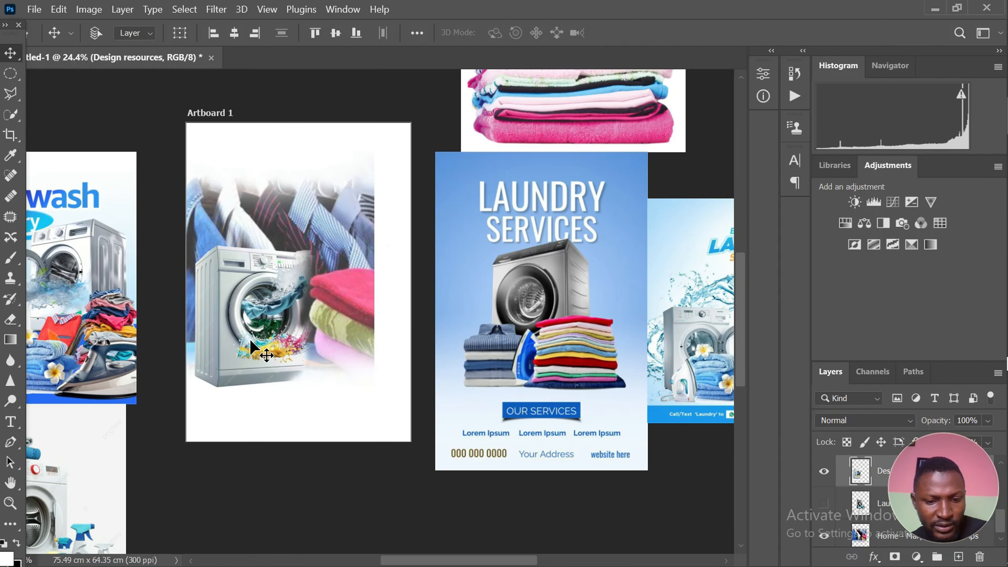
key(ctrl+t)
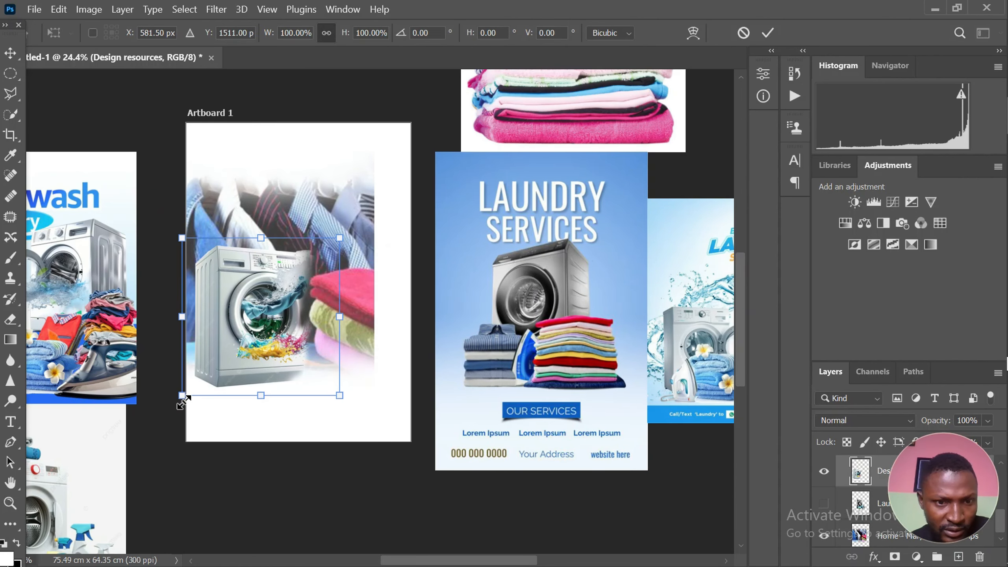
drag(184, 398, 192, 393)
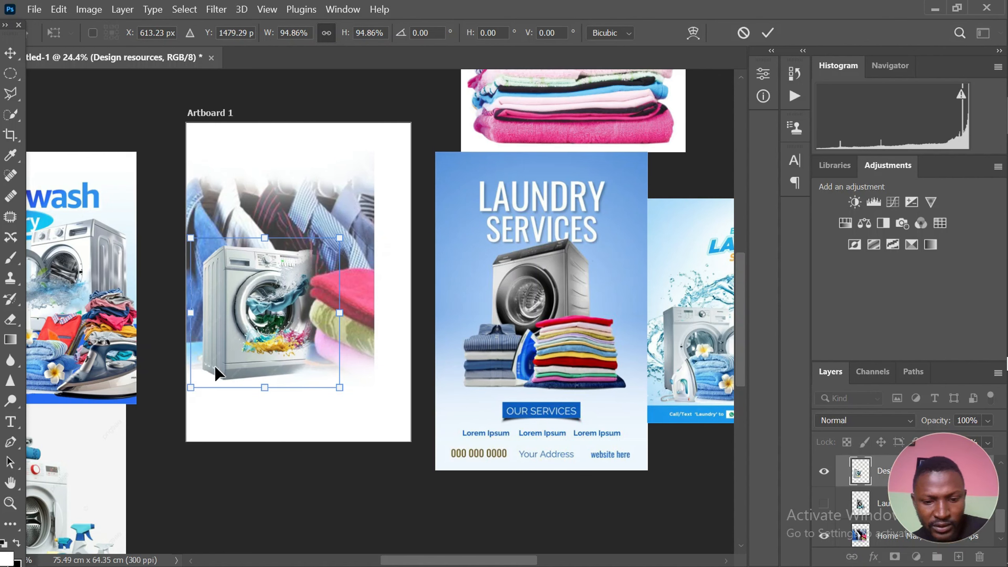
key(Return)
Fade the right edge and upper-right corner of the clothes background image with the 500-size soft eraser
click(335, 194)
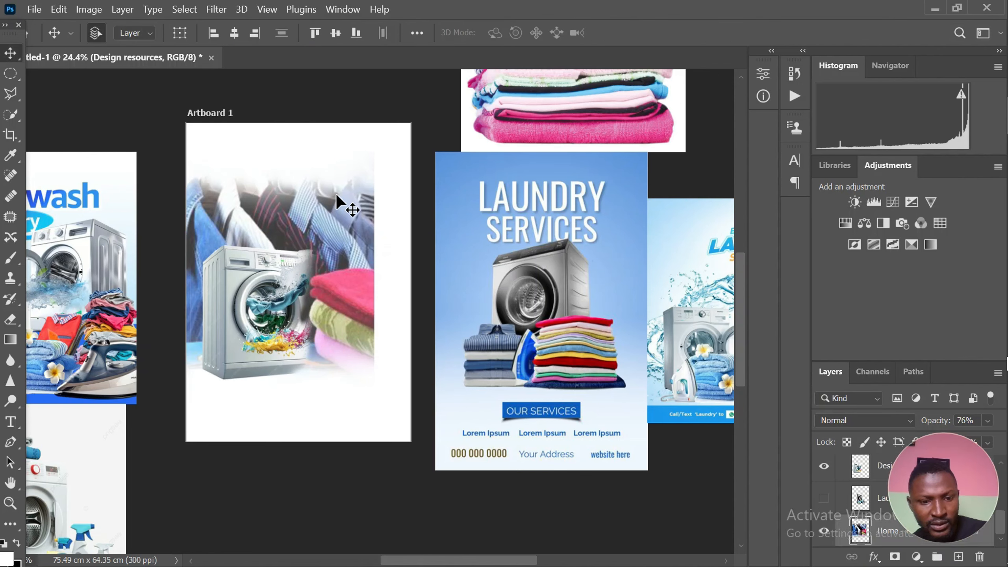
key(e)
mouse_move(337, 195)
mouse_down()
mouse_move(397, 203)
mouse_move(385, 188)
mouse_move(391, 387)
mouse_up()
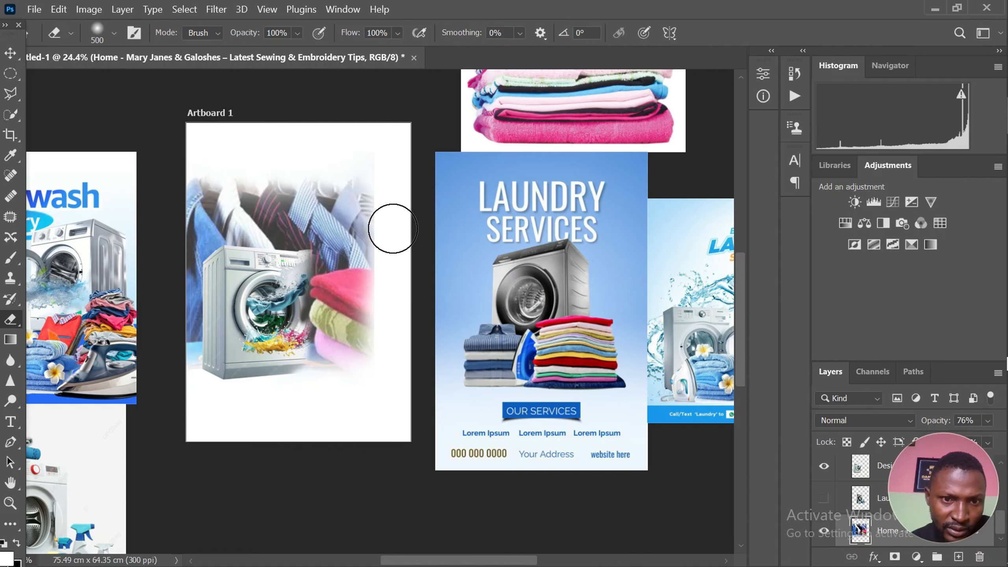
mouse_move(389, 265)
mouse_down()
mouse_move(406, 359)
mouse_move(382, 368)
mouse_move(393, 396)
mouse_move(362, 402)
mouse_up()
mouse_move(387, 208)
mouse_down()
mouse_move(413, 216)
mouse_move(389, 207)
mouse_move(369, 167)
mouse_up()
scroll(394, 214, down, 1)
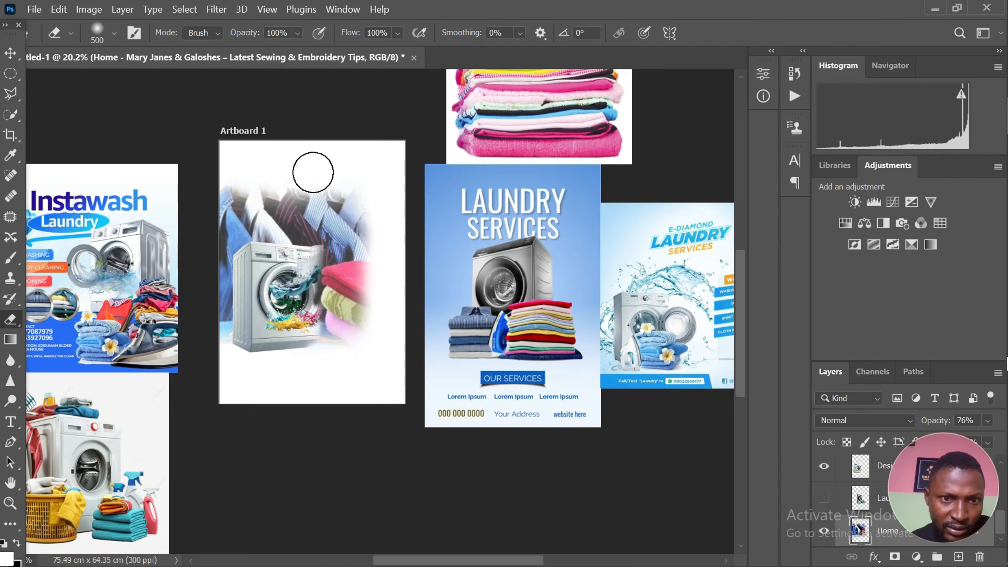
scroll(274, 342, up, 2)
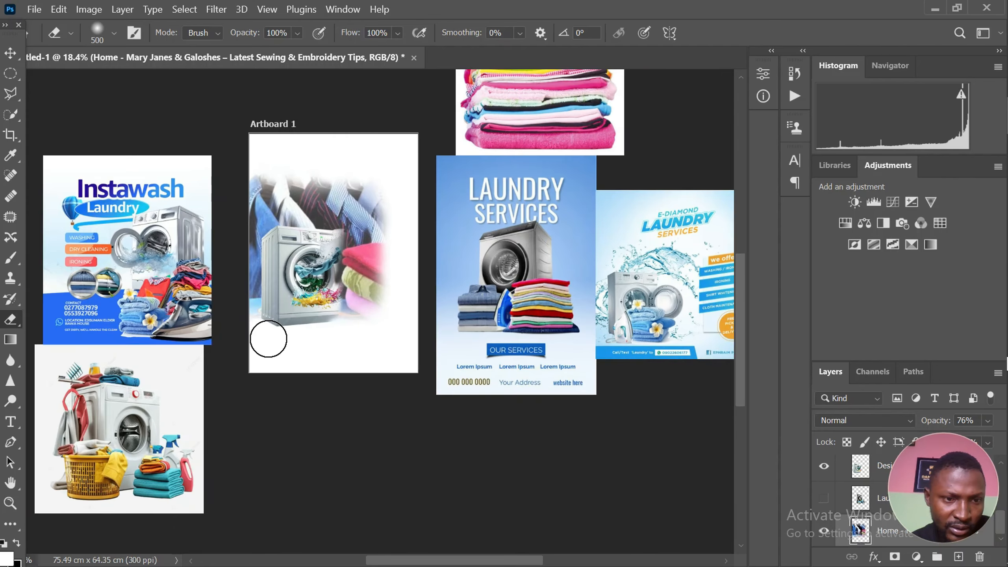
scroll(254, 293, down, 2)
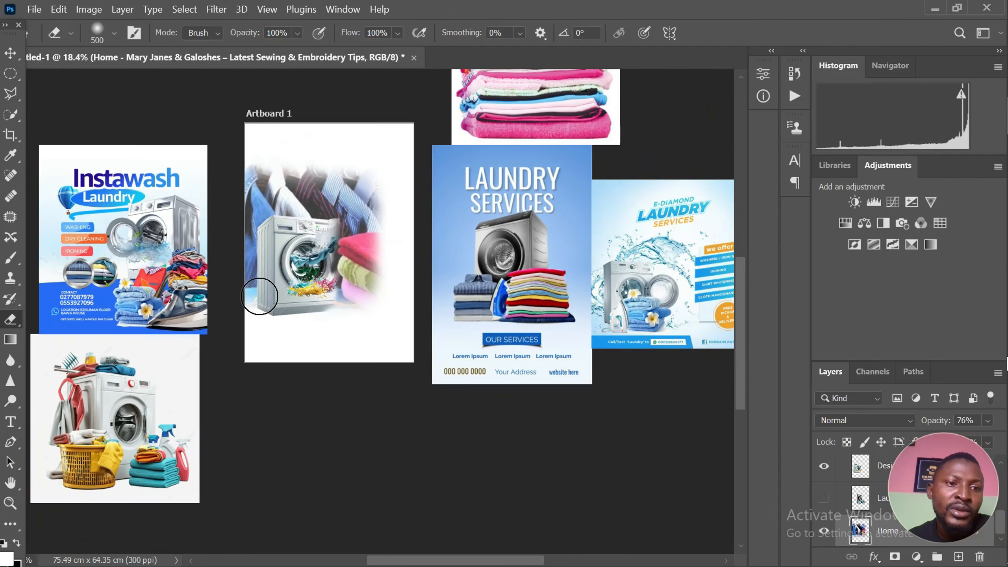
Move the Instawash reference flyer slightly up towards the artboard and shift the E-Diamond reference flyer upward
click(10, 52)
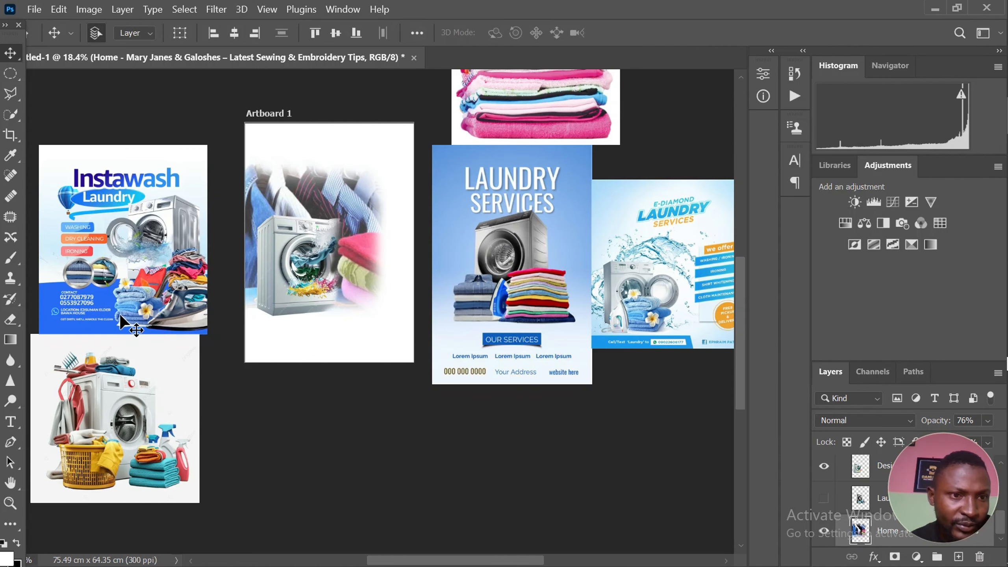
mouse_move(110, 231)
mouse_down()
mouse_move(120, 197)
mouse_move(120, 219)
mouse_up()
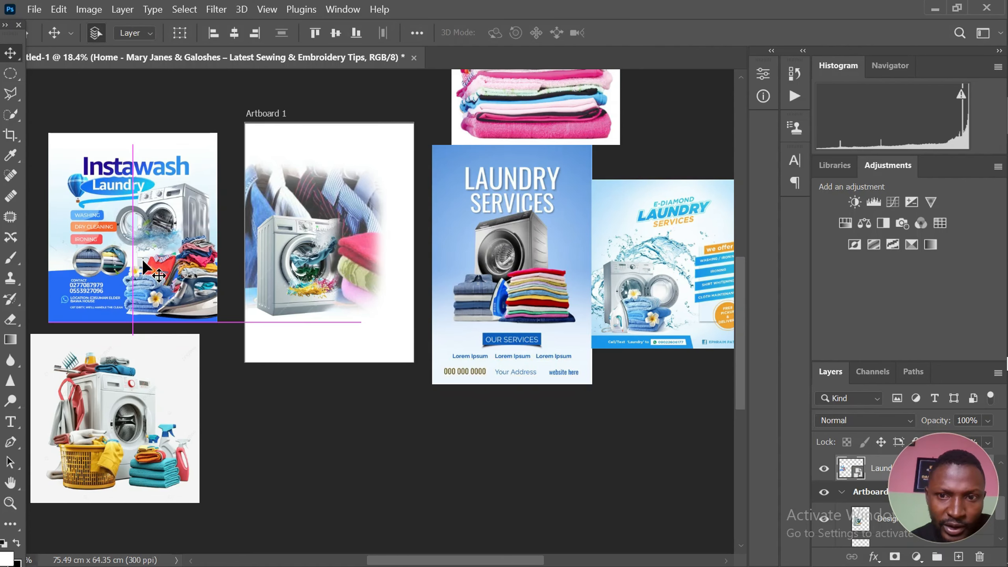
scroll(237, 300, down, 1)
drag(588, 298, 603, 258)
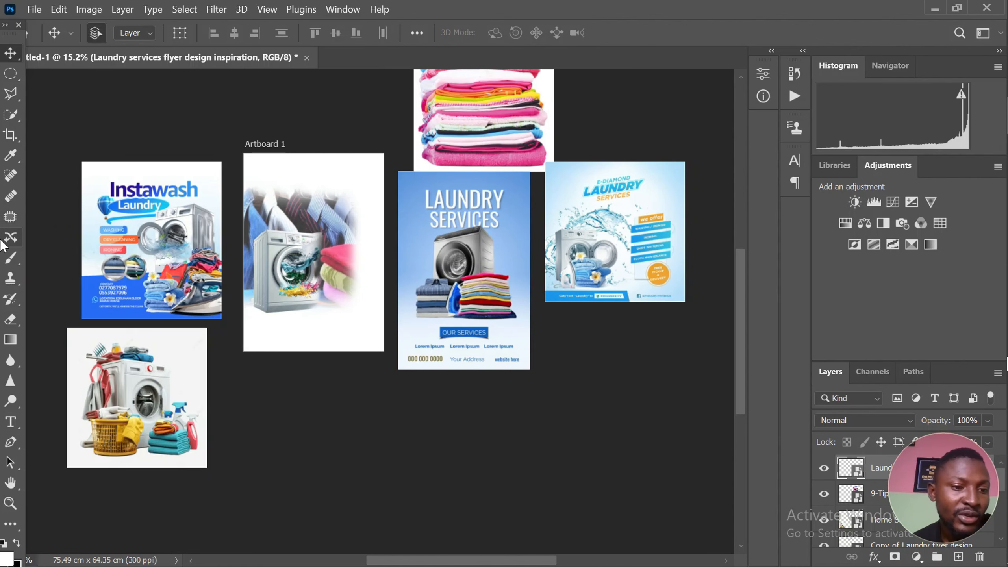
Draw a rectangle about 18.06 cm wide and 6.87 cm high across the artboard's lower part, extending past both sides
click(12, 526)
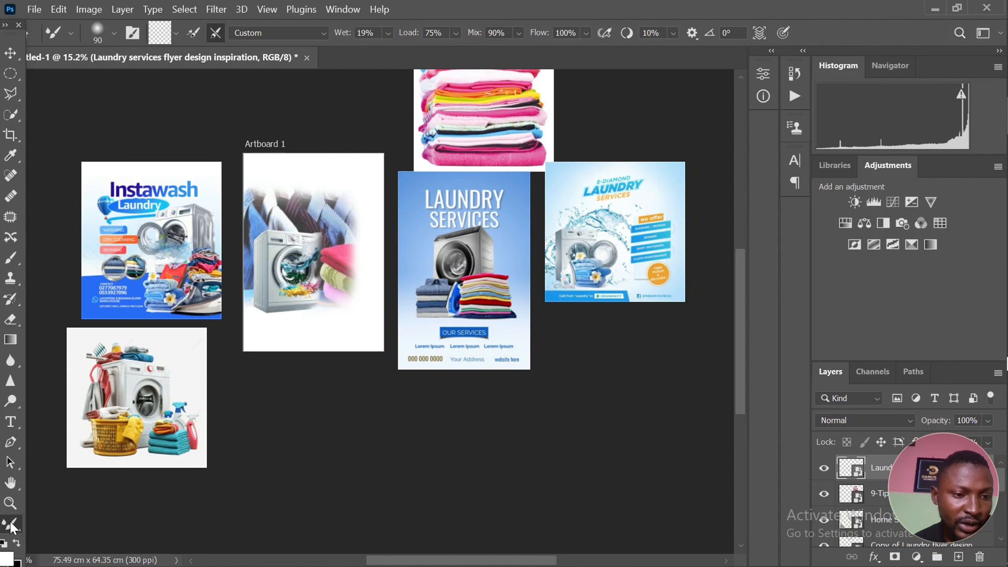
click(78, 438)
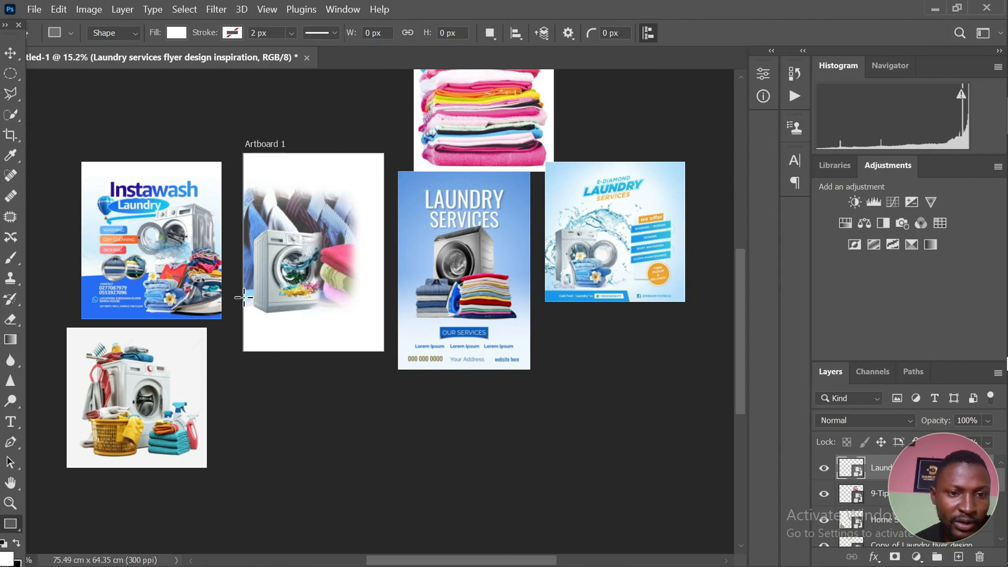
drag(238, 294, 391, 359)
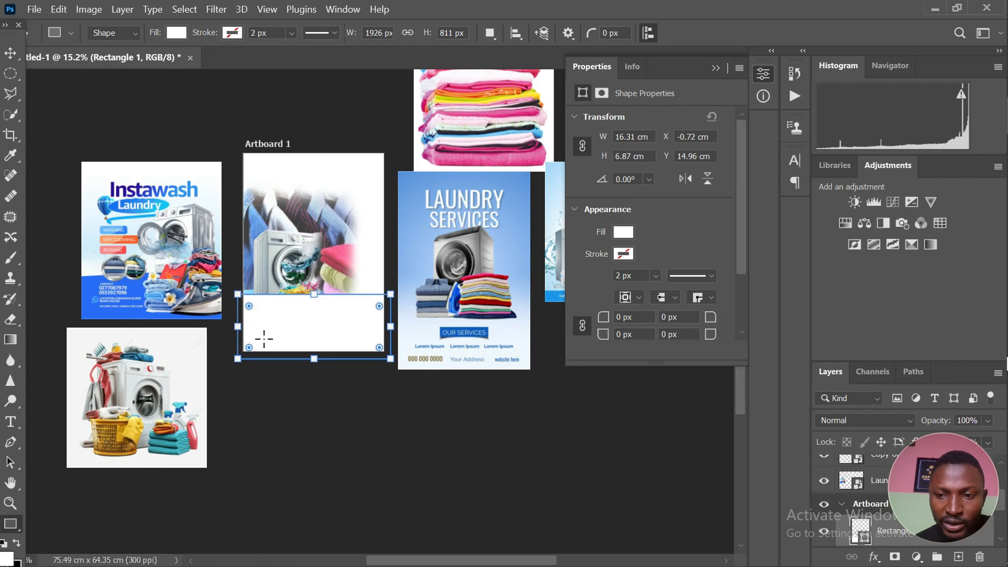
drag(232, 326, 216, 326)
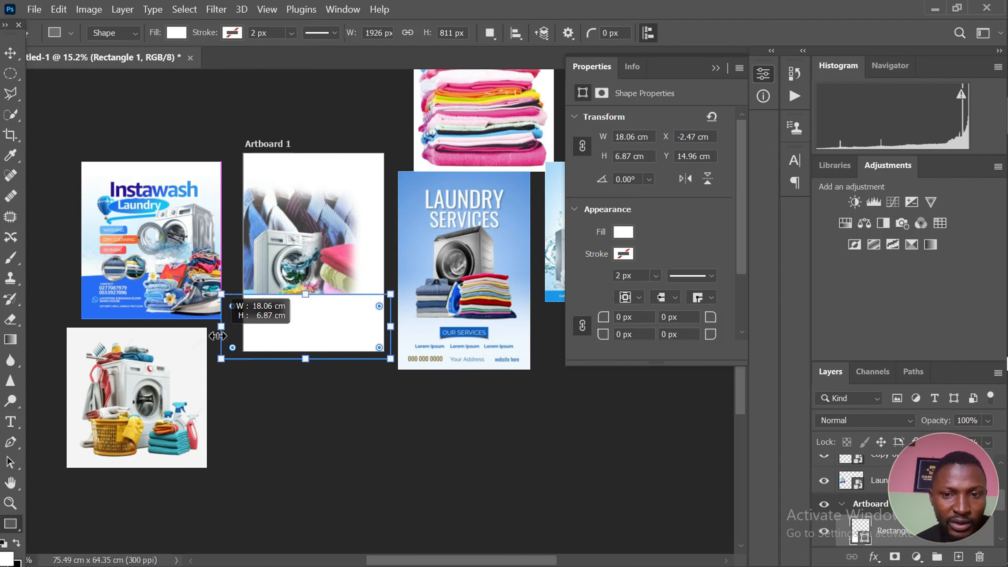
Fill the rectangle with the blue #286cf5 sampled from the bottom of the Instawash flyer
double_click(861, 536)
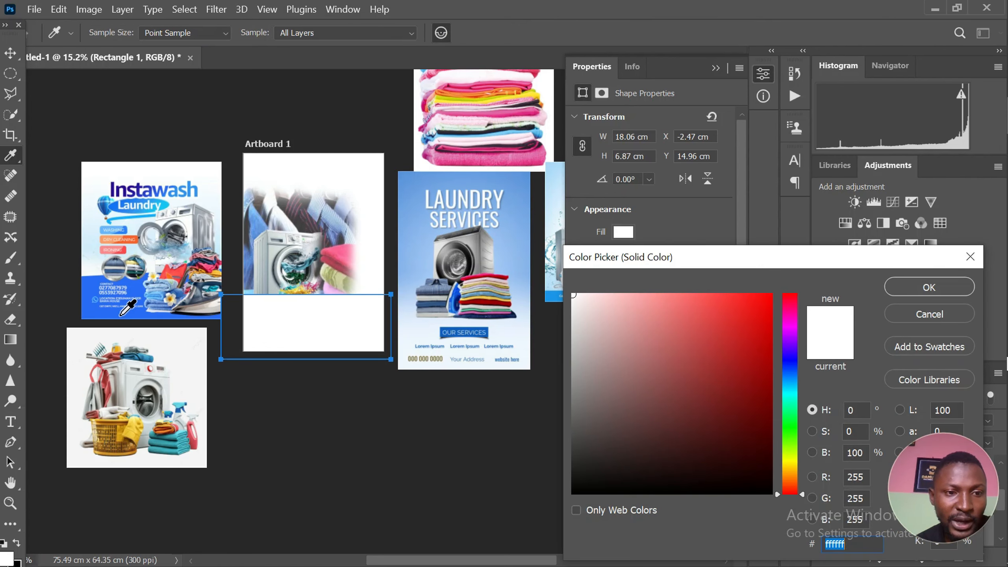
click(121, 314)
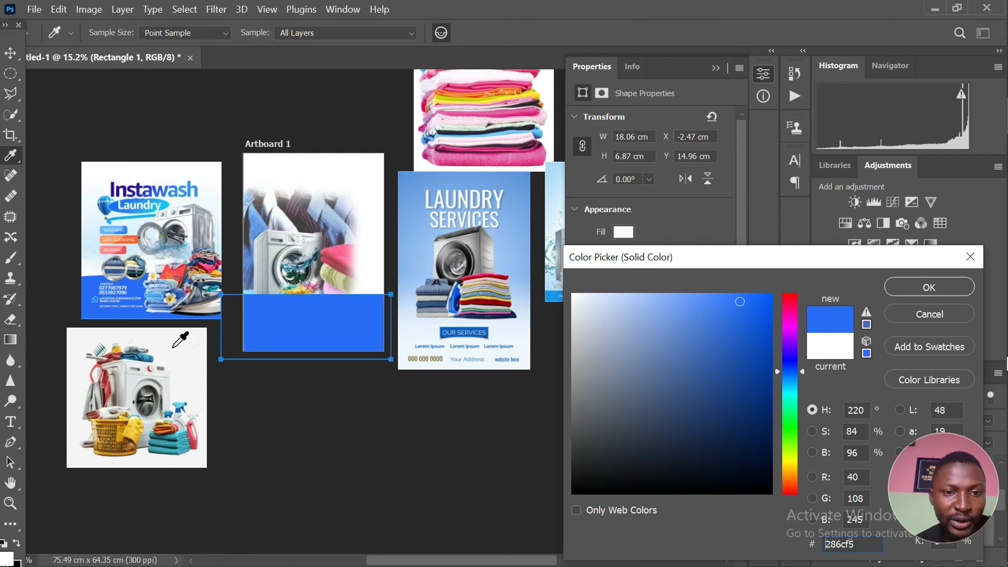
click(927, 288)
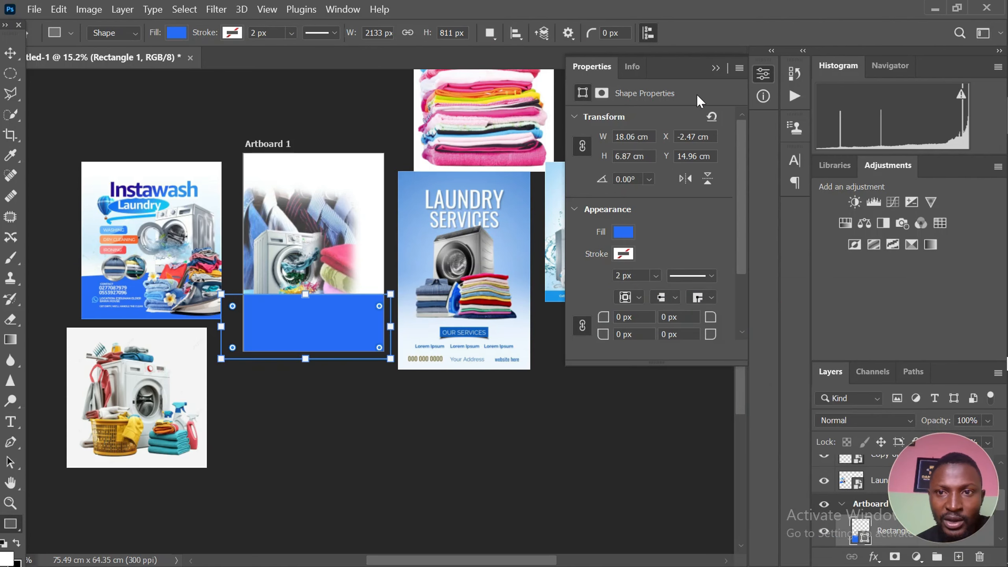
click(717, 69)
scroll(352, 277, down, 2)
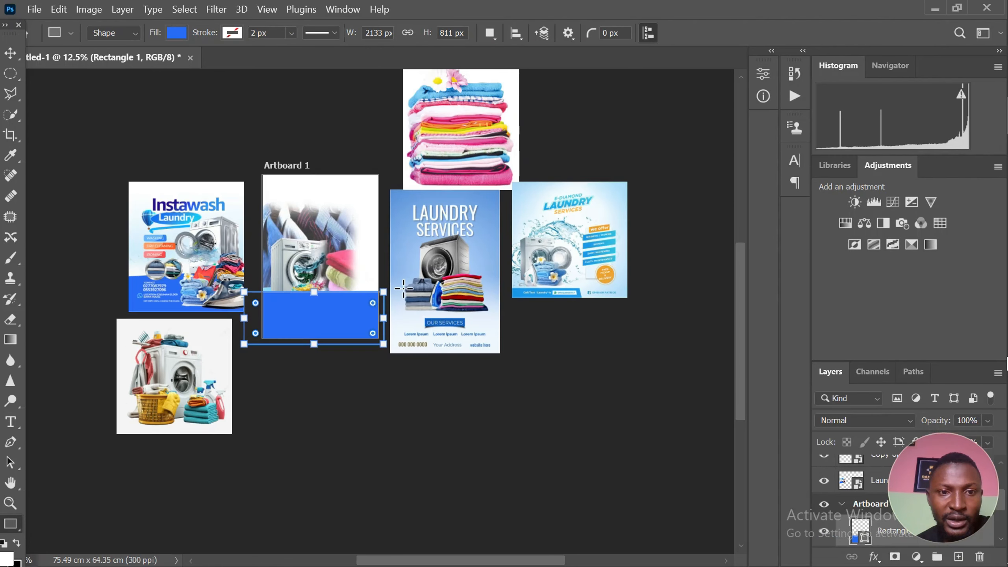
Move the blue rectangle's layer below the washing machine and clothes image layers
click(11, 53)
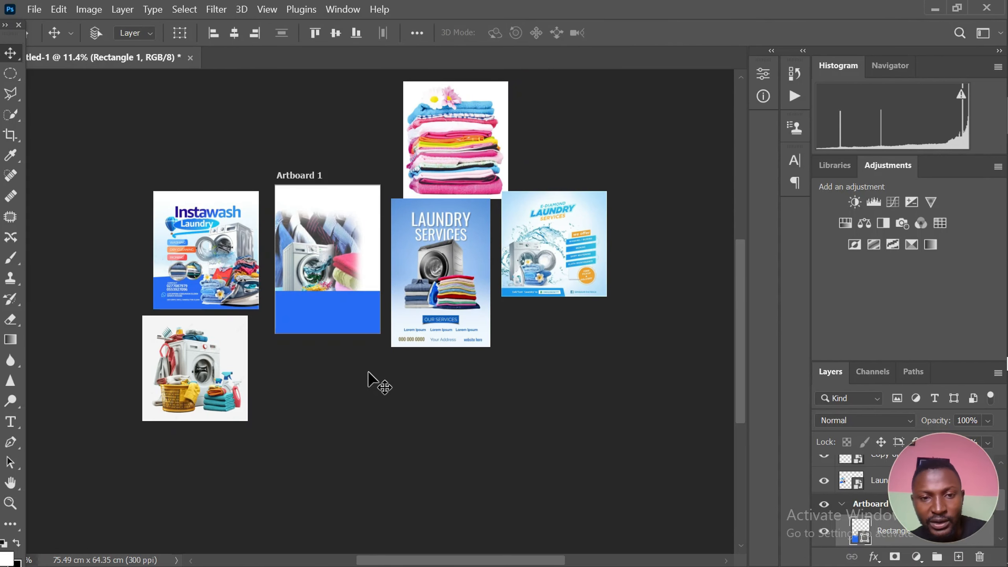
key(ctrl+v)
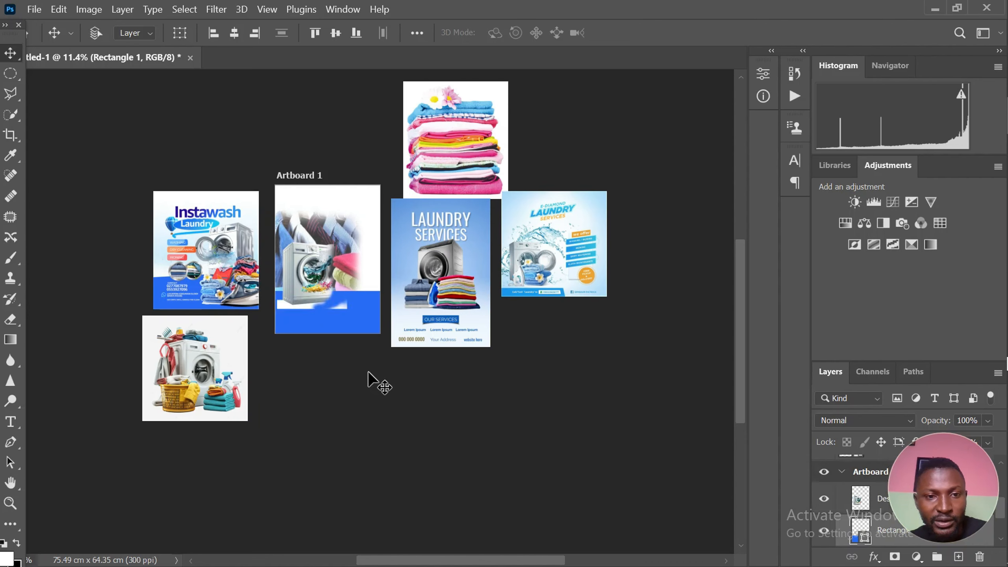
key(ctrl+bracketright)
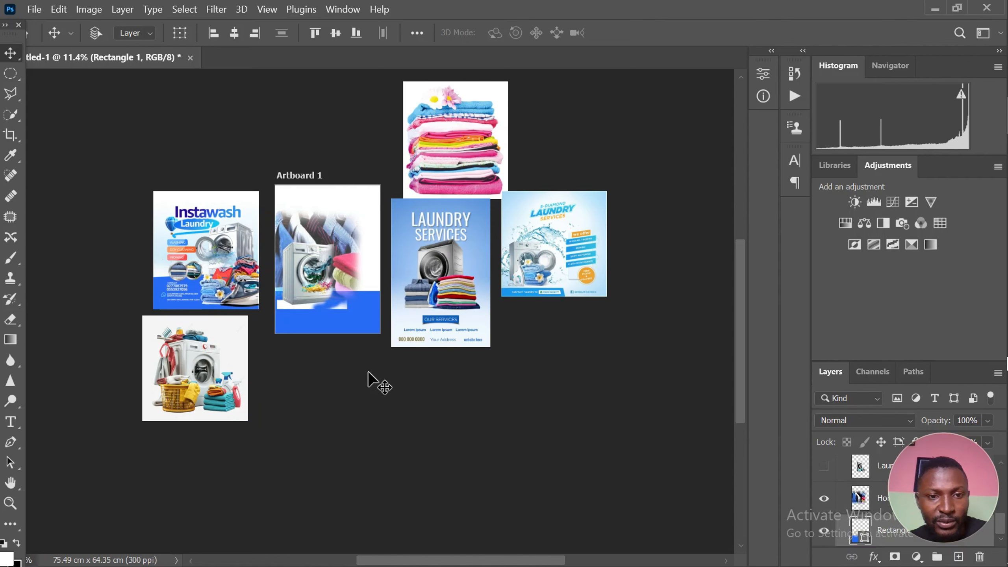
Compare the blue rectangle's layer above and below the hanging clothes photo, leaving it below the photo
key(ctrl+bracketleft)
key(ctrl+bracketleft)
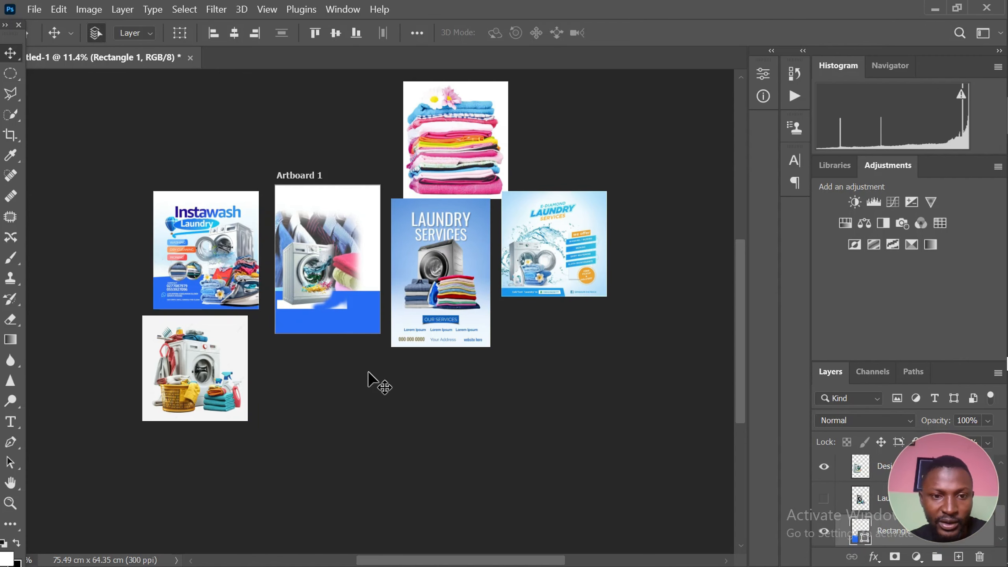
scroll(257, 322, up, 4)
scroll(271, 287, up, 2)
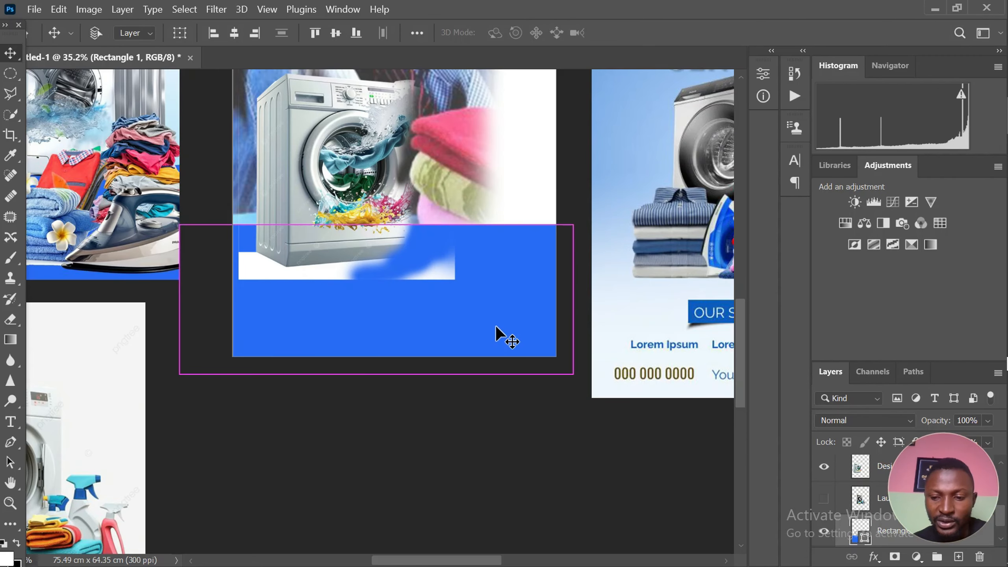
key(ctrl+bracketleft)
scroll(495, 325, down, 1)
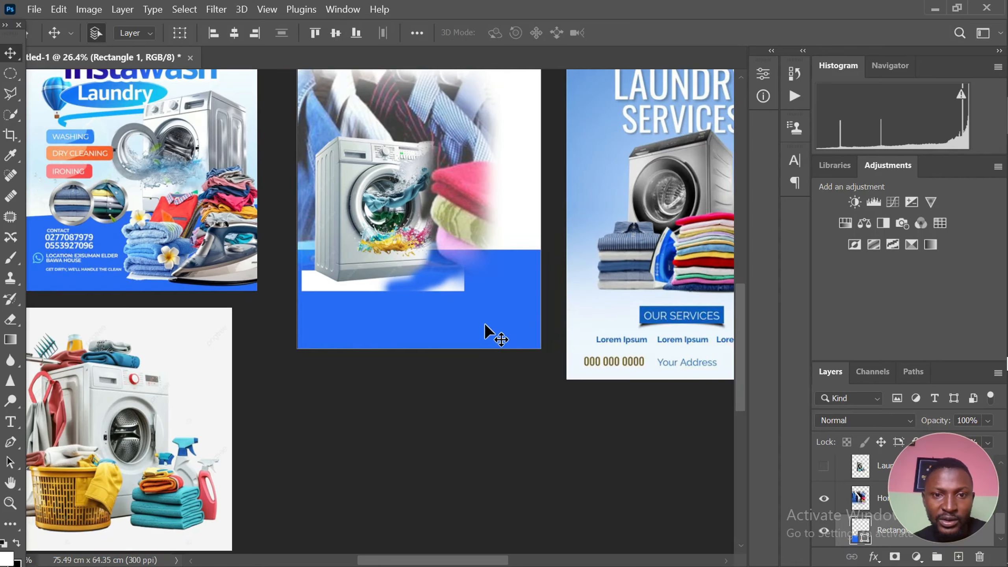
Erase the leftover white background beneath the washing machine with the 500 px soft Eraser so it blends into the blue rectangle
click(443, 289)
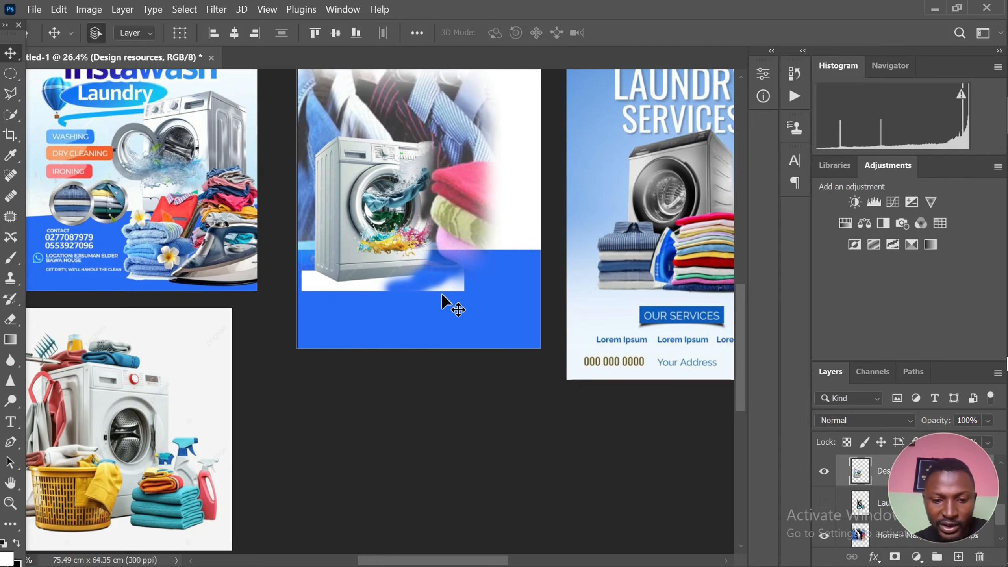
key(e)
drag(463, 286, 464, 281)
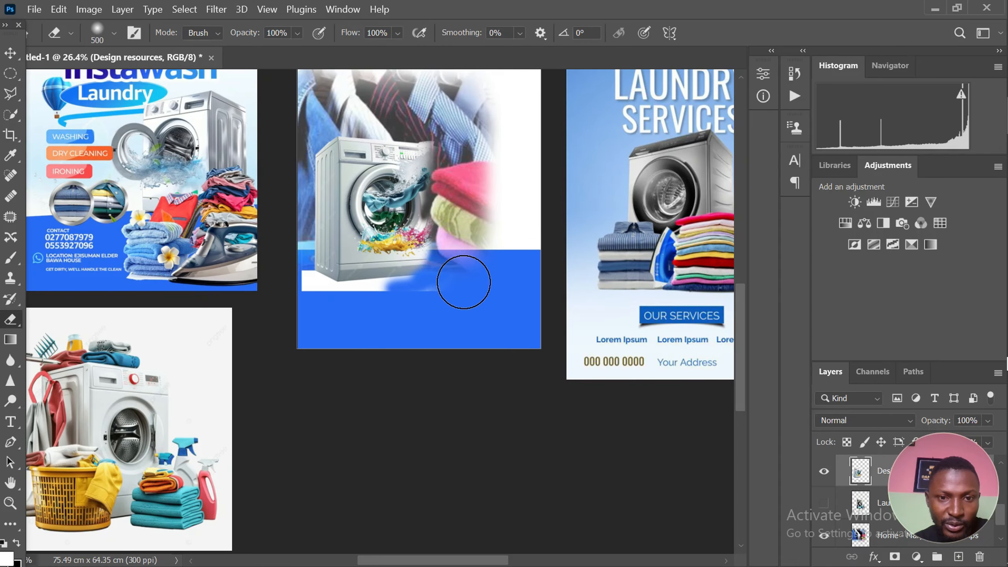
mouse_move(353, 324)
mouse_down()
mouse_move(287, 310)
mouse_move(282, 296)
mouse_move(376, 320)
mouse_move(293, 295)
mouse_move(300, 290)
mouse_move(408, 317)
mouse_move(394, 307)
mouse_move(322, 310)
mouse_move(396, 308)
mouse_up()
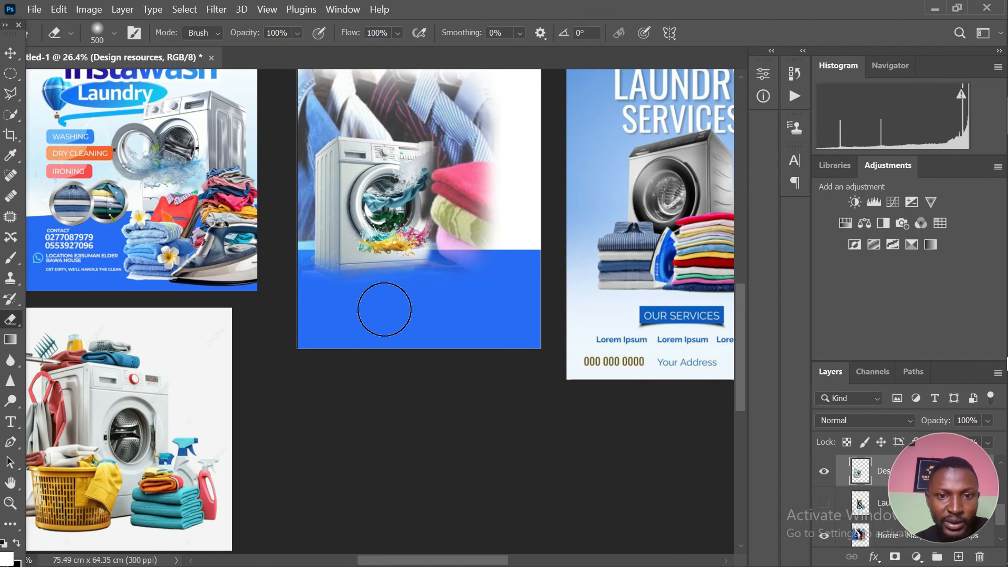
scroll(500, 299, down, 3)
scroll(504, 304, up, 1)
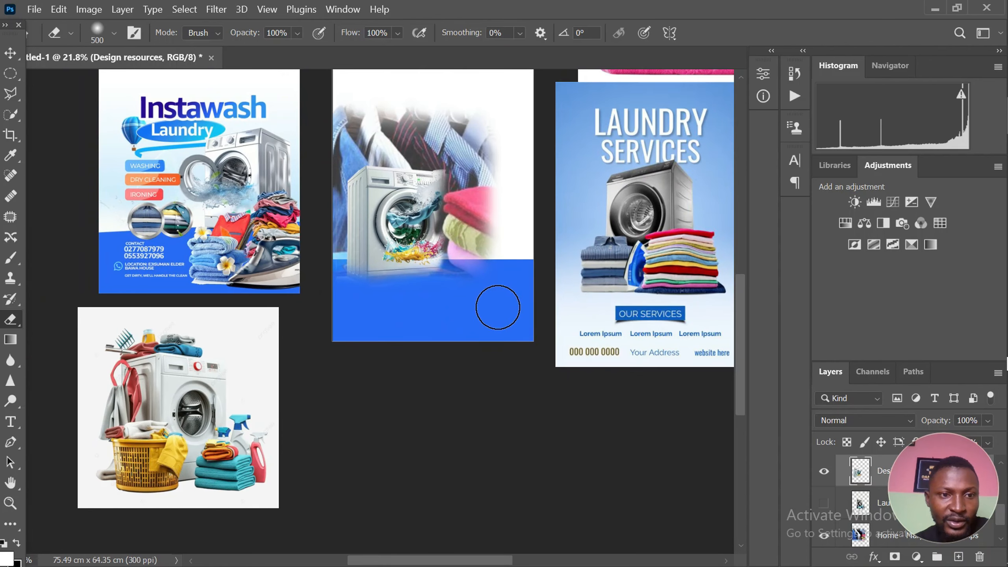
Move the washing machine image slightly down so it sits lower over the blue footer
click(10, 53)
scroll(366, 241, up, 1)
scroll(366, 241, down, 3)
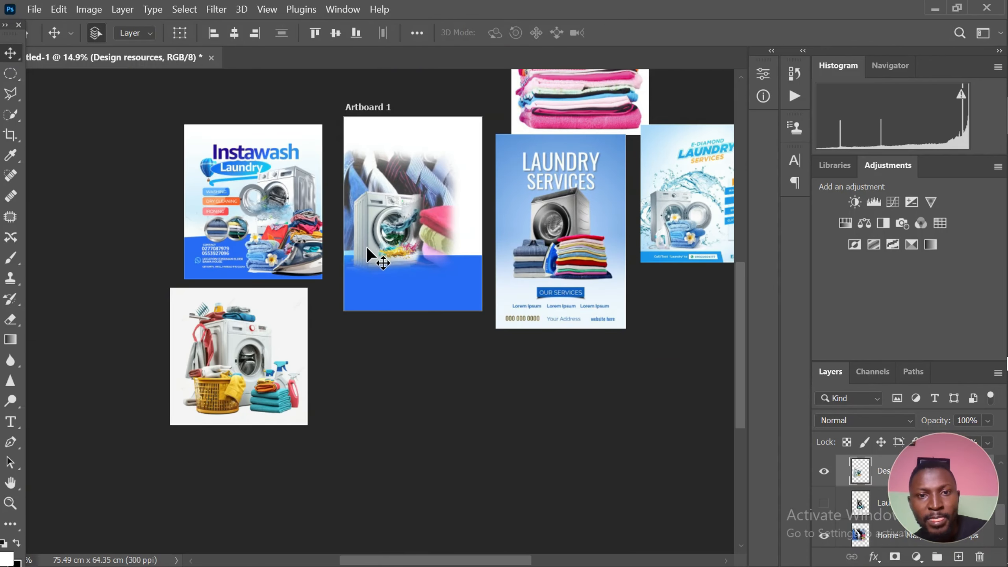
scroll(366, 245, up, 2)
scroll(375, 252, down, 2)
scroll(378, 203, up, 1)
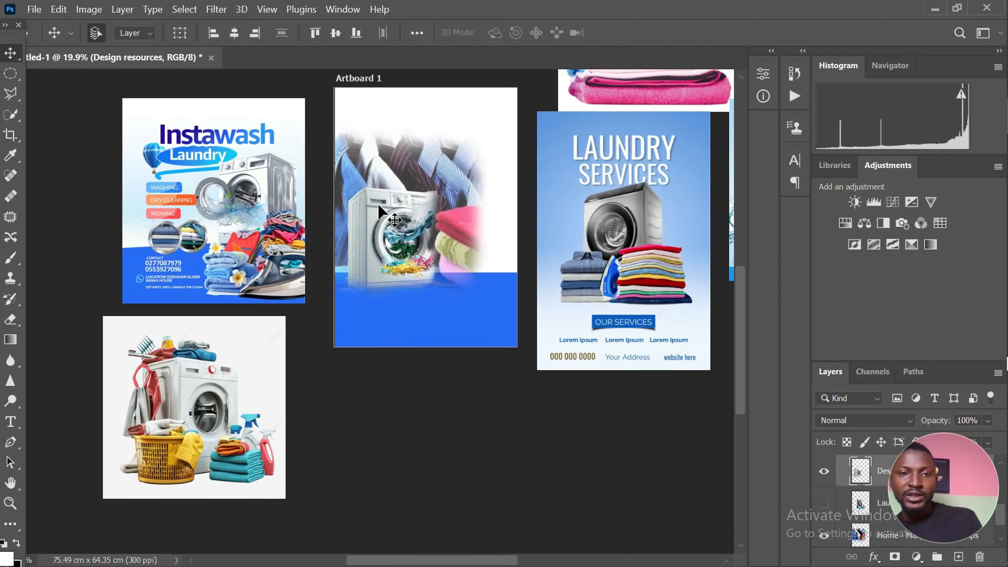
scroll(386, 202, up, 1)
mouse_move(386, 230)
mouse_down()
mouse_move(388, 238)
mouse_move(395, 220)
mouse_up()
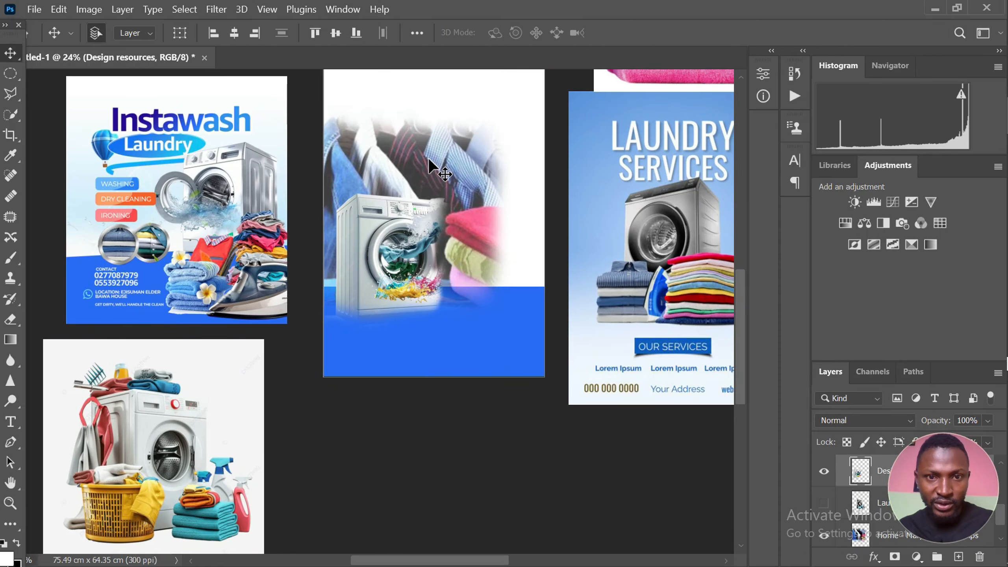
Shift the hanging clothes photo right to span the artboard's width and scale it to 87.60%
drag(429, 158, 453, 163)
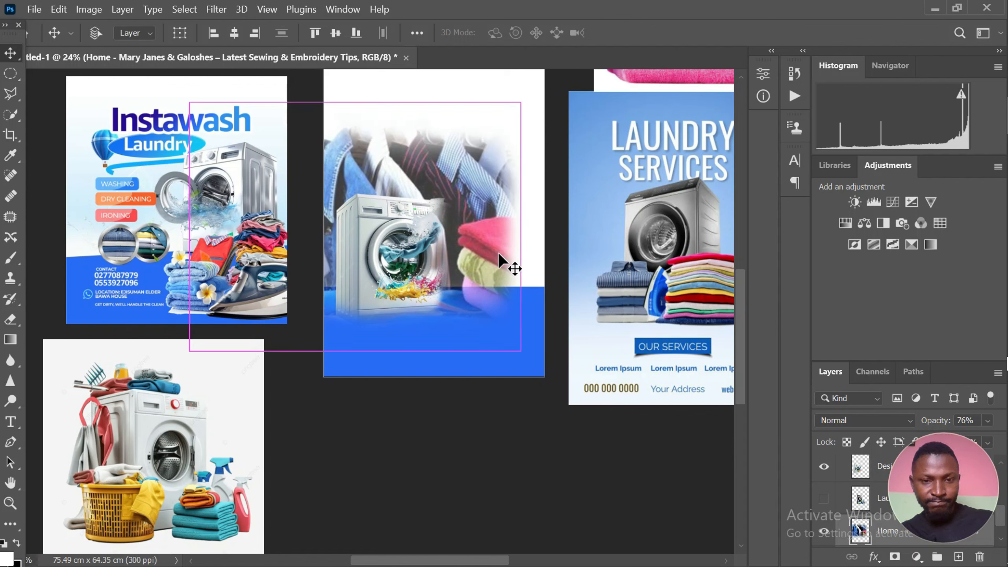
drag(498, 252, 467, 201)
key(ctrl+t)
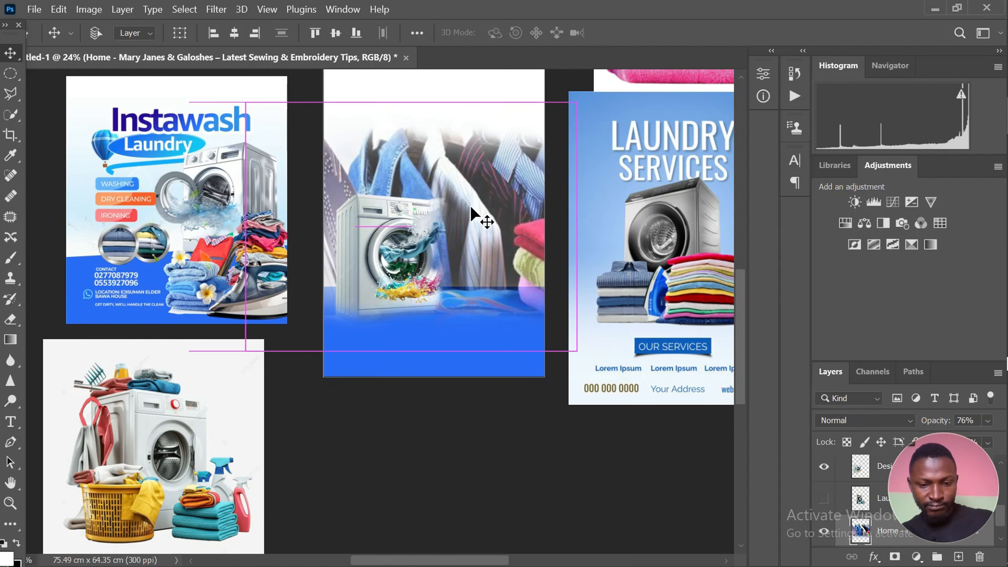
scroll(474, 204, down, 2)
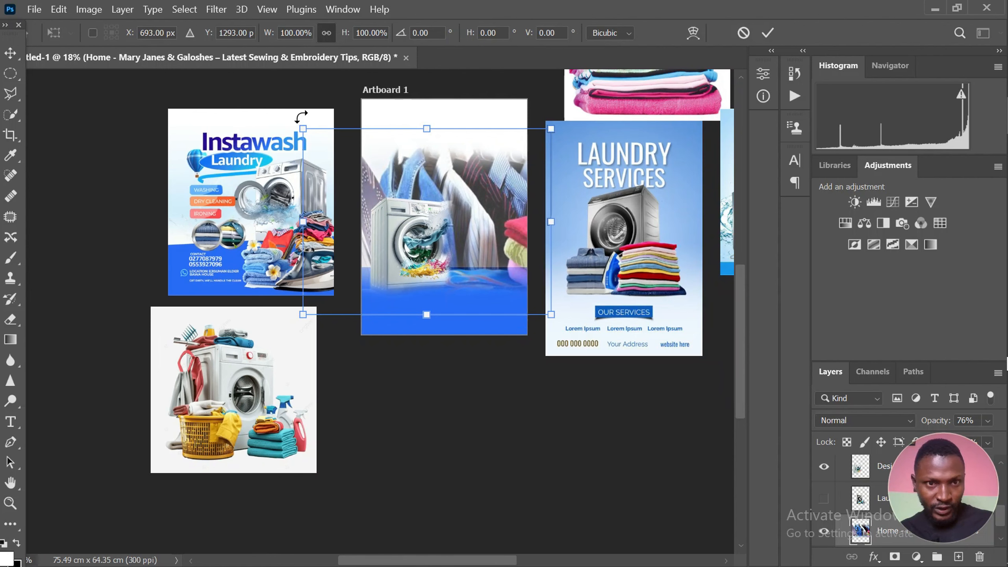
drag(304, 128, 327, 147)
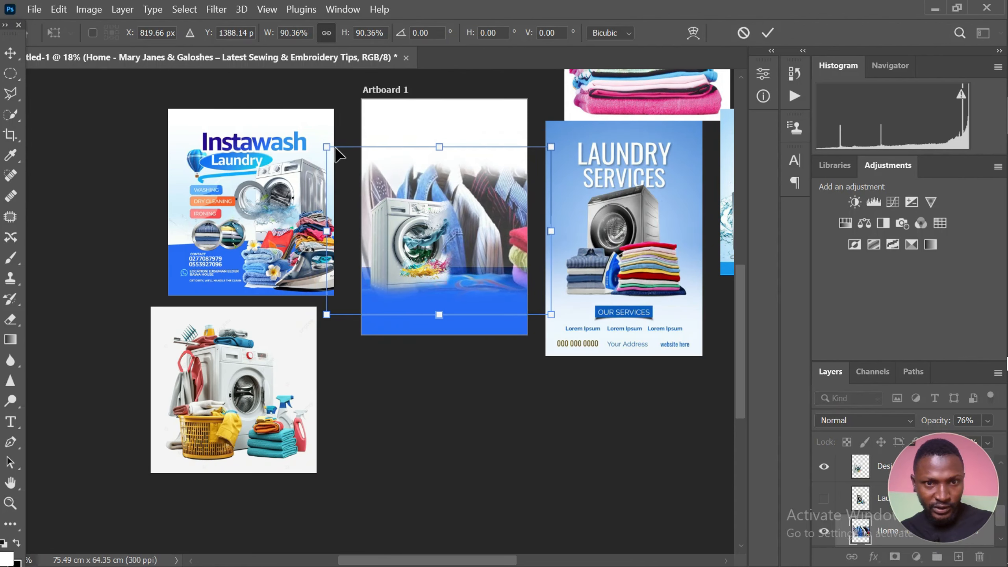
drag(497, 201, 492, 200)
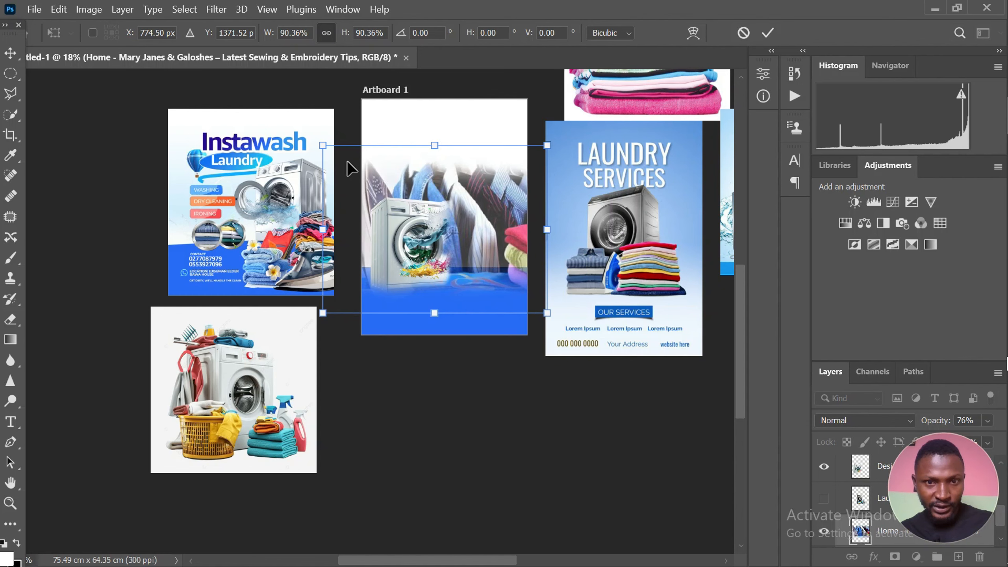
drag(318, 142, 325, 148)
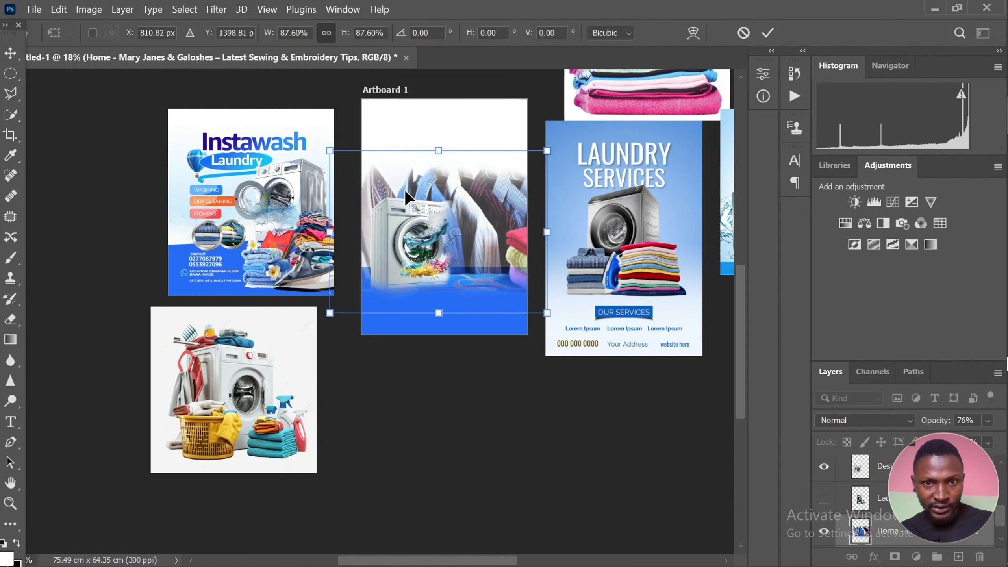
key(Return)
Add a new blank layer directly above the blue rectangle, below the hanging clothes photo
scroll(400, 175, up, 2)
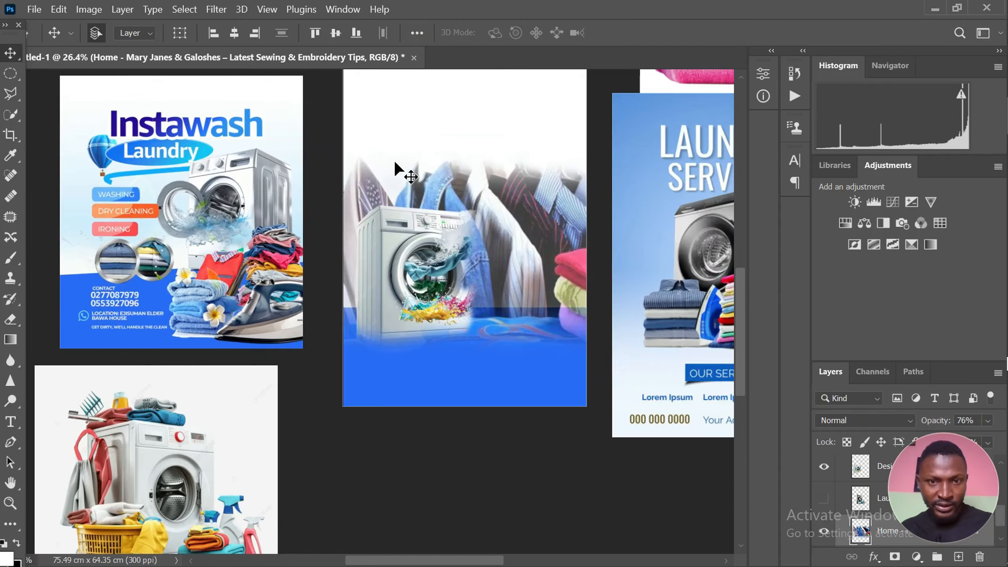
scroll(395, 162, down, 2)
scroll(427, 270, up, 1)
scroll(427, 270, down, 1)
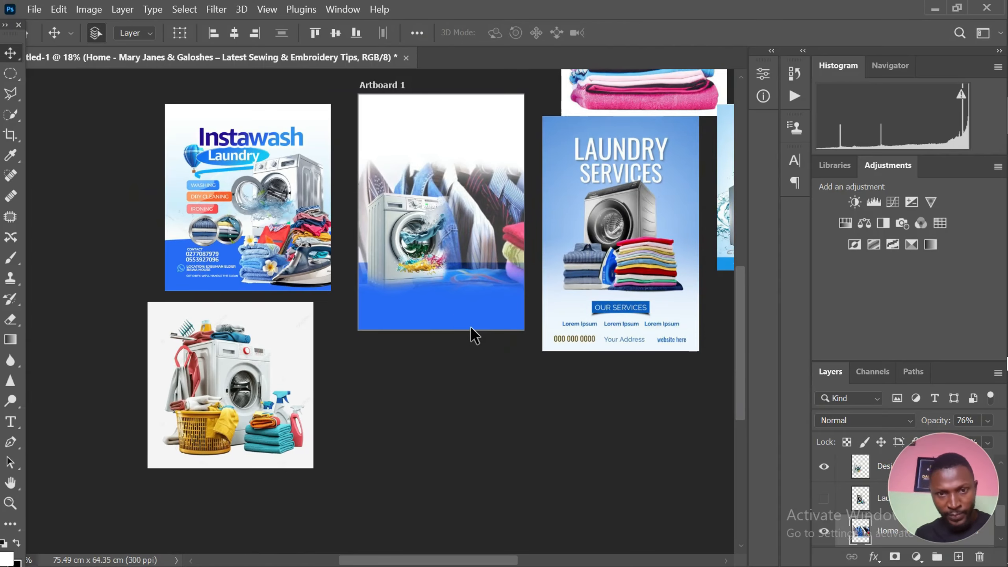
click(472, 321)
scroll(439, 287, up, 3)
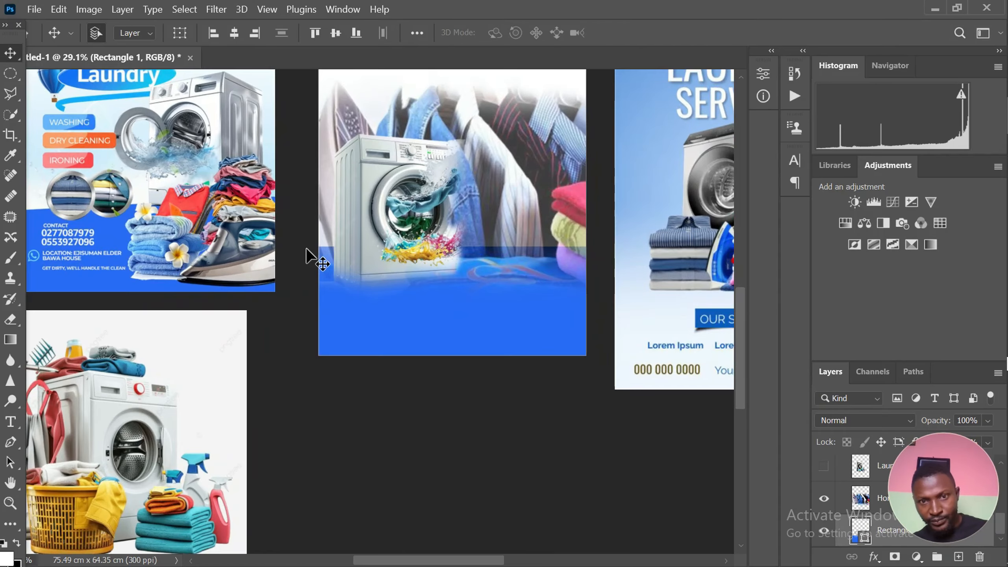
scroll(302, 249, down, 4)
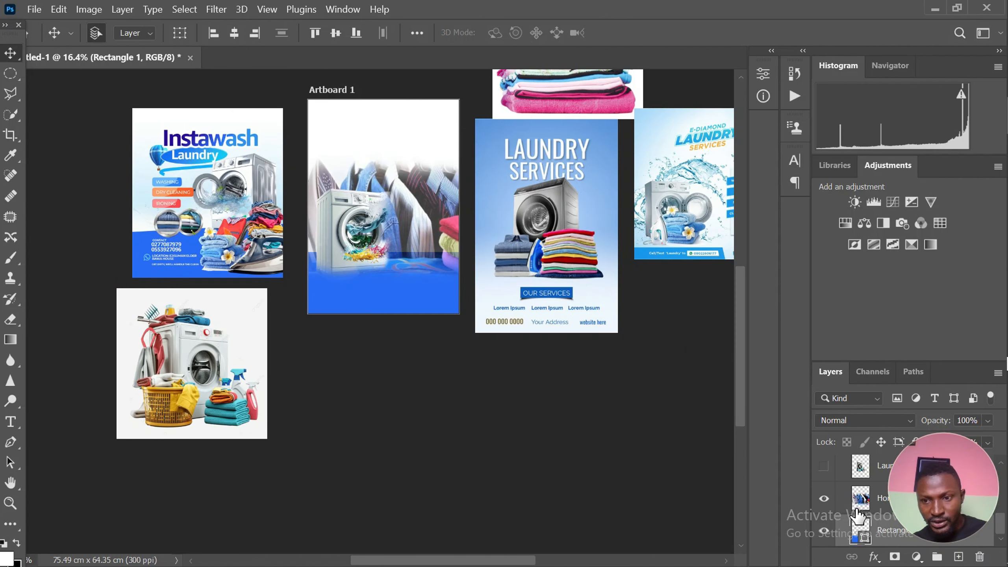
click(959, 557)
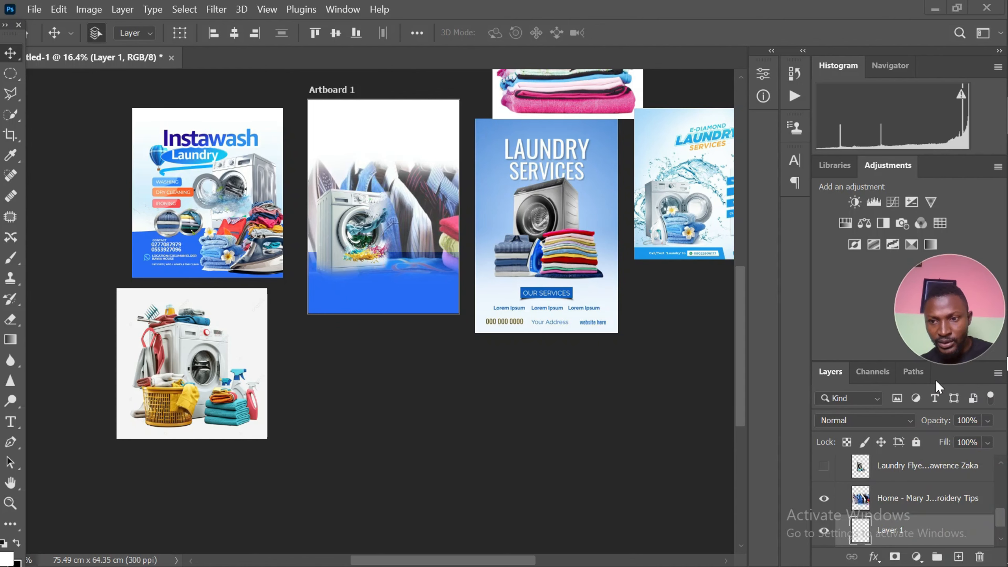
scroll(909, 501, down, 1)
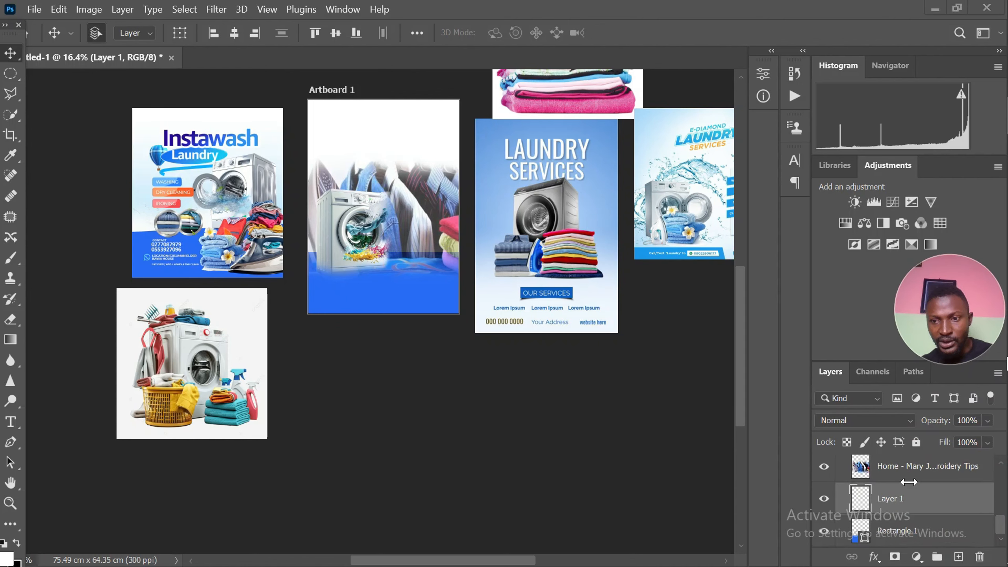
scroll(913, 498, up, 1)
scroll(909, 499, down, 1)
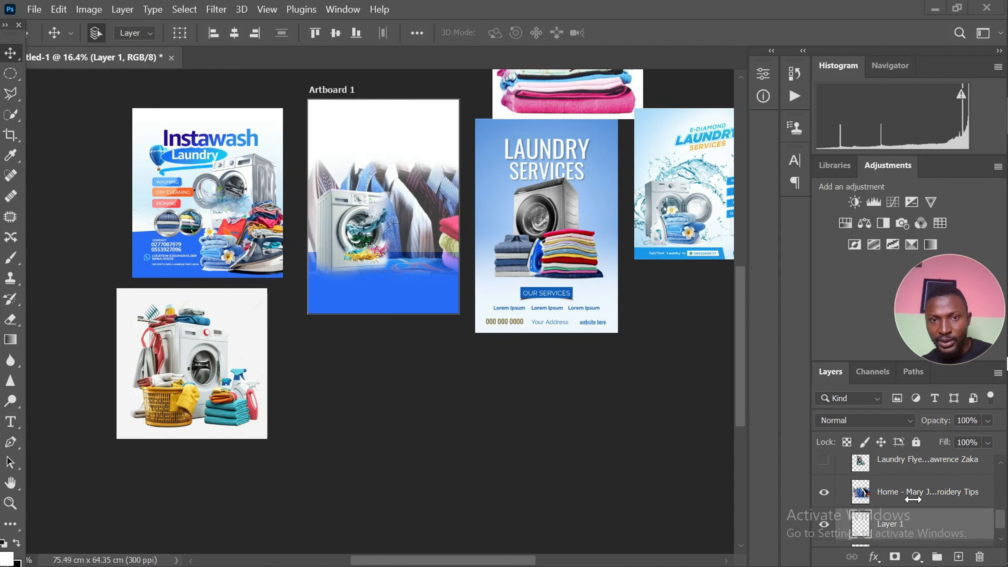
scroll(906, 500, up, 1)
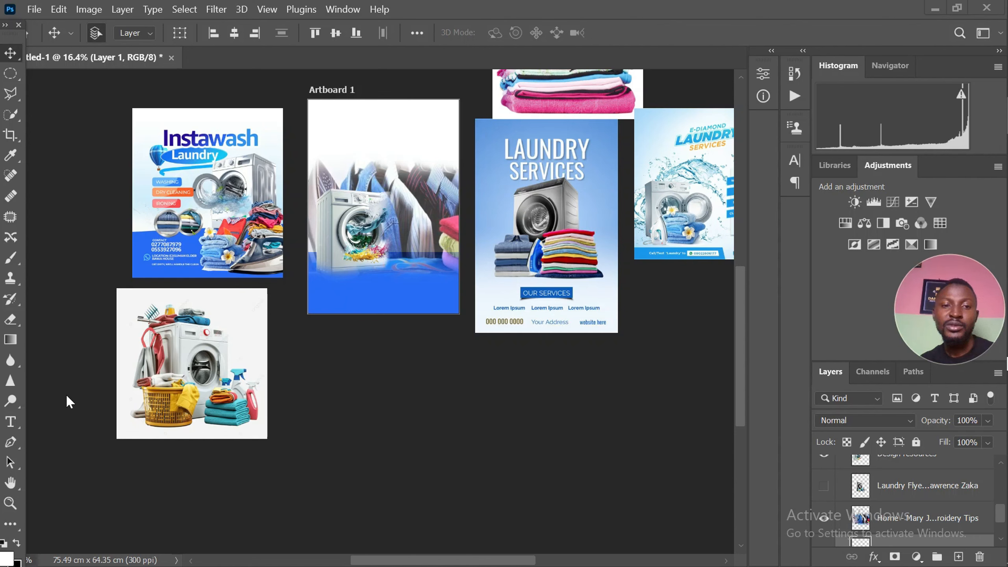
Draw a white circle about 4.06 cm in diameter with the Ellipse tool, overlapping the blue footer beside the washing machine
click(6, 528)
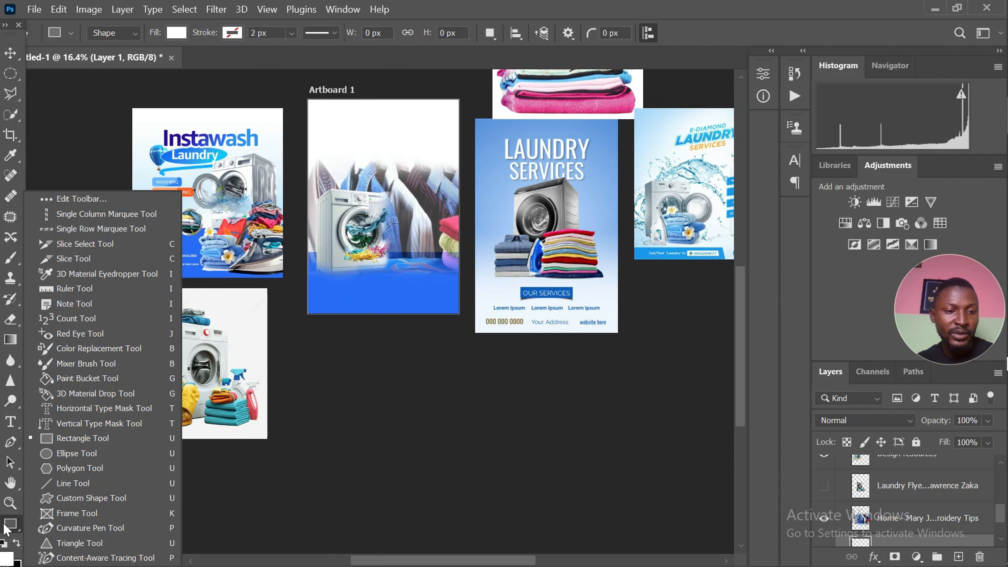
click(63, 454)
scroll(392, 249, up, 4)
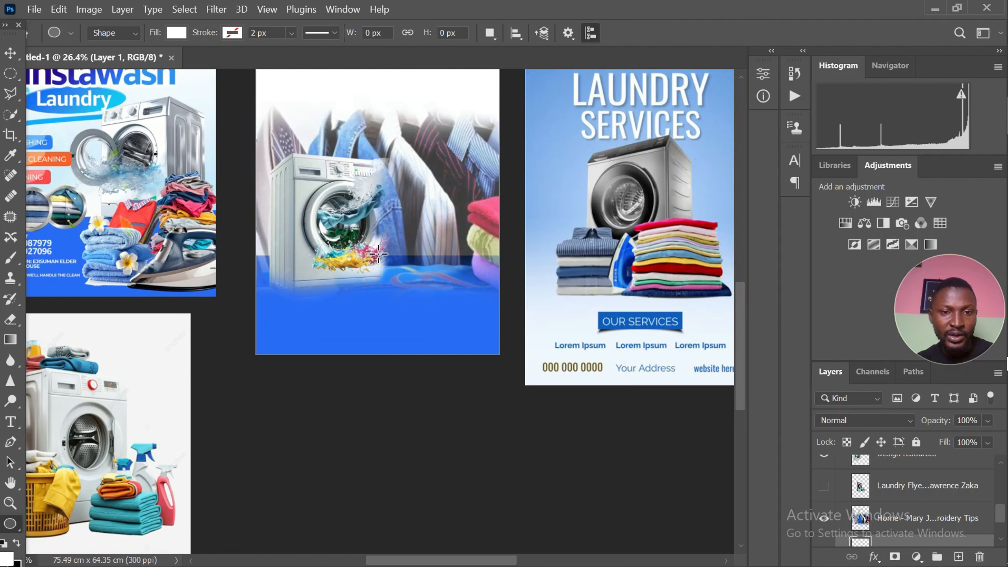
drag(380, 254, 445, 329)
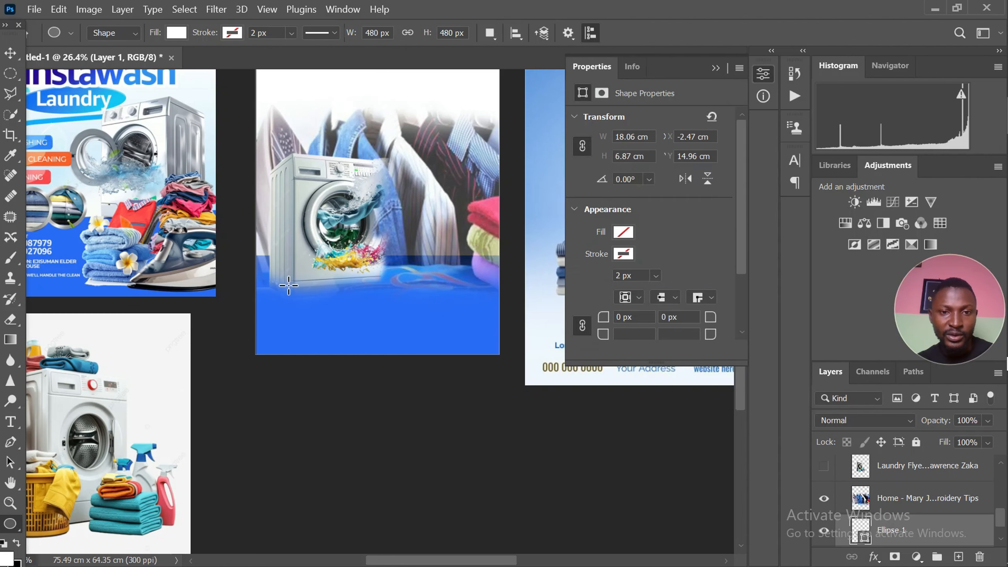
Move the white circle to about X 6.87 cm, Y 13.62 cm and bring its layer above the washing machine image
click(7, 59)
scroll(302, 207, up, 1)
drag(434, 332, 426, 310)
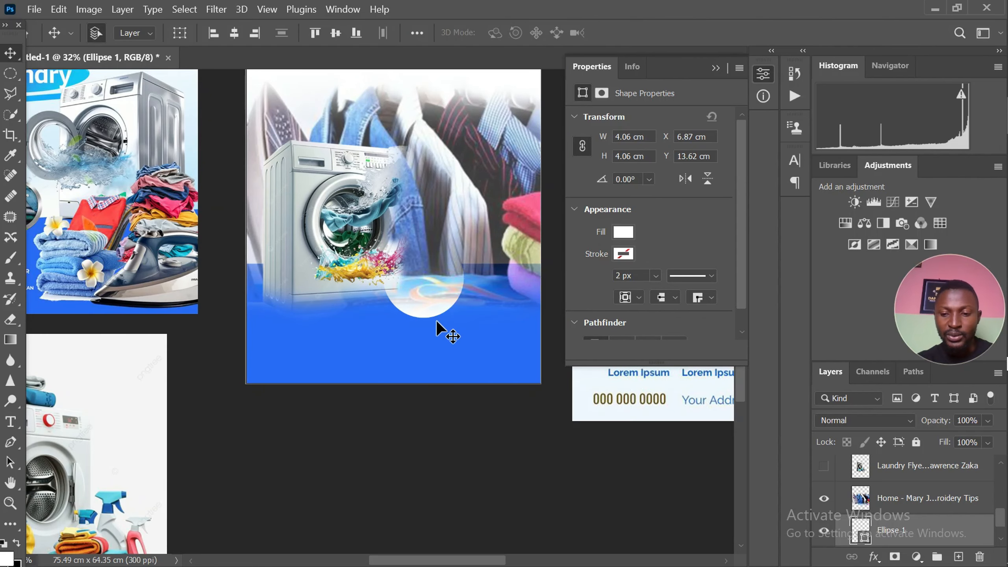
key(ctrl+bracketright)
key(ctrl+bracketright)
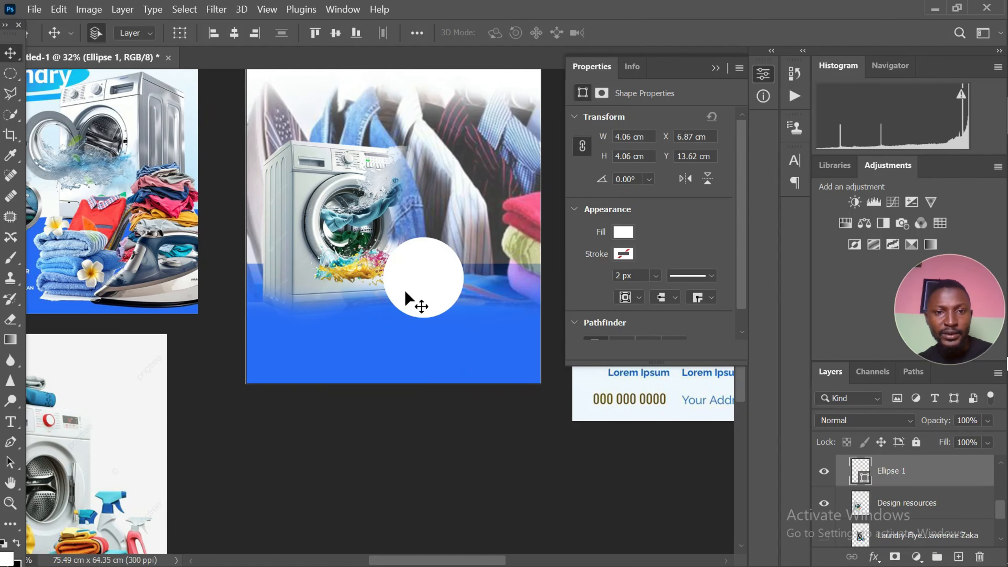
Duplicate the white circle to its right and place the side-by-side pair at about X 5.81 cm, Y 13.62 cm
drag(405, 298, 361, 271)
scroll(305, 261, down, 5)
scroll(397, 277, up, 1)
scroll(380, 287, up, 1)
shift+click(373, 266)
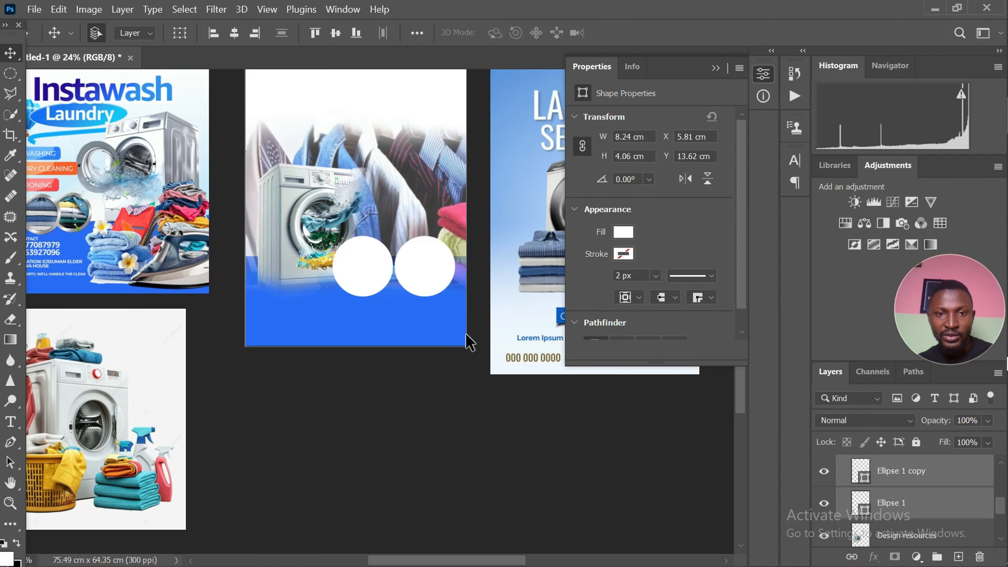
click(359, 346)
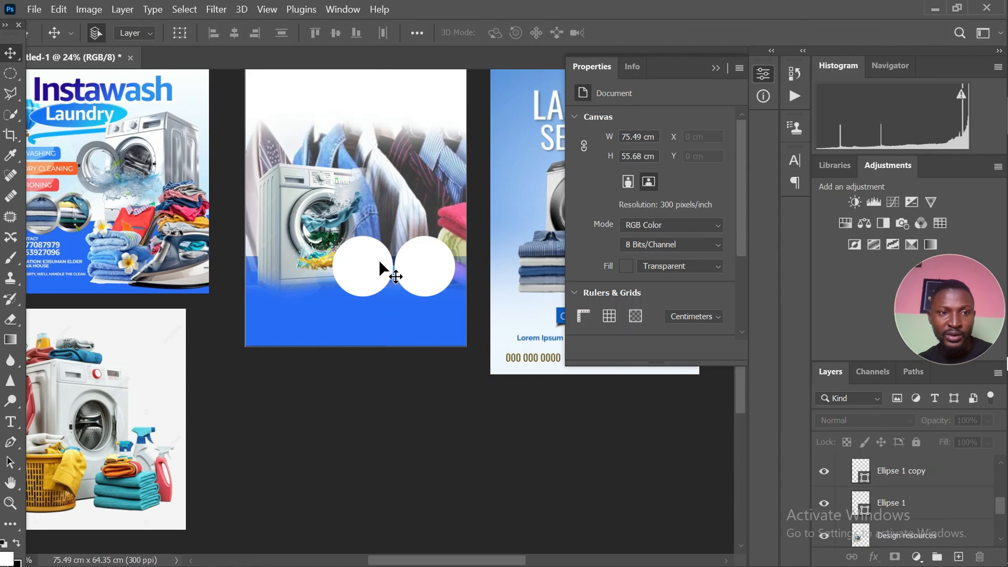
Stagger the two circles, lowering the original to about Y 14.11 cm and raising the copy to about X 9.88 cm, Y 13.22 cm
click(386, 273)
drag(368, 267, 409, 261)
click(409, 266)
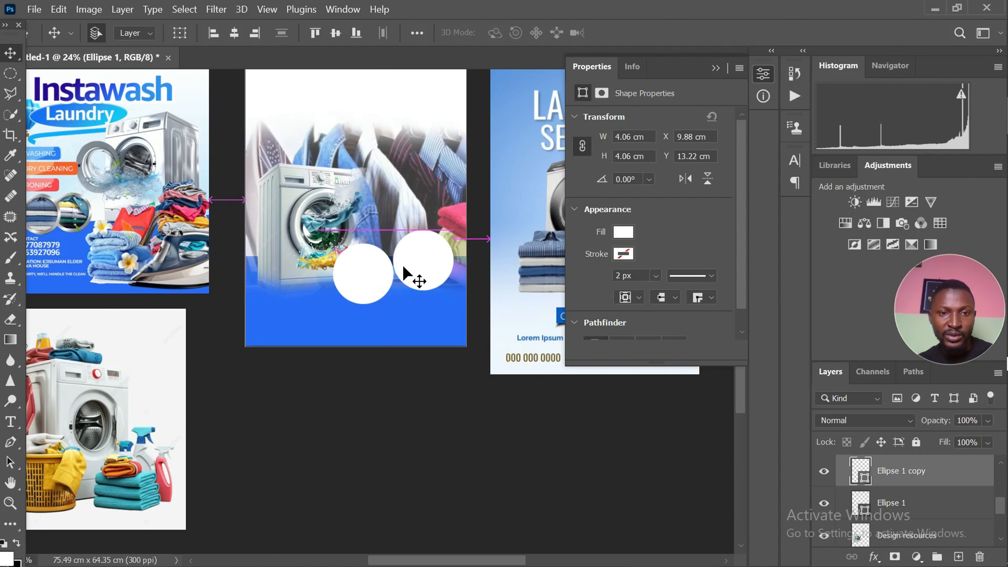
scroll(363, 290, down, 1)
scroll(364, 294, down, 1)
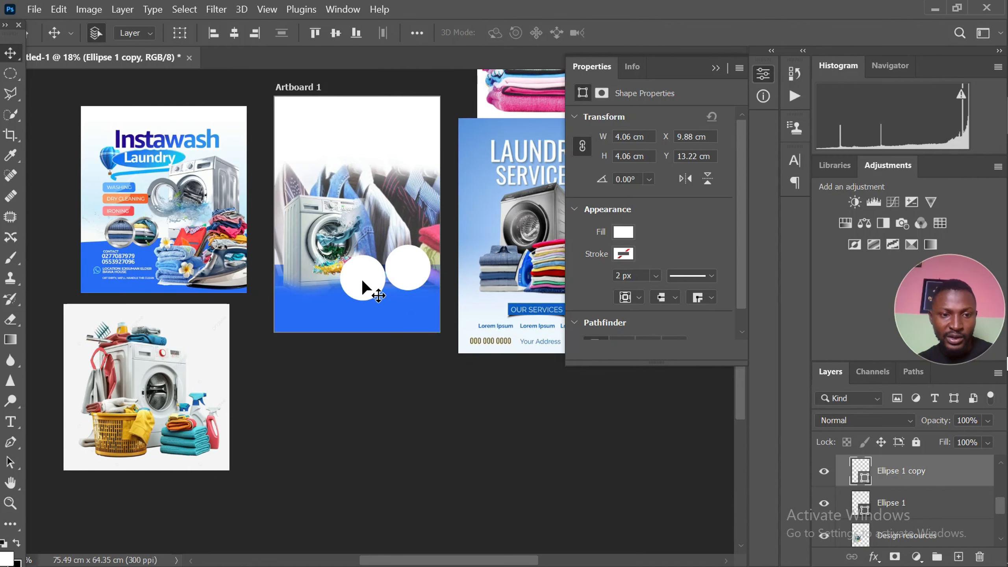
scroll(362, 279, up, 3)
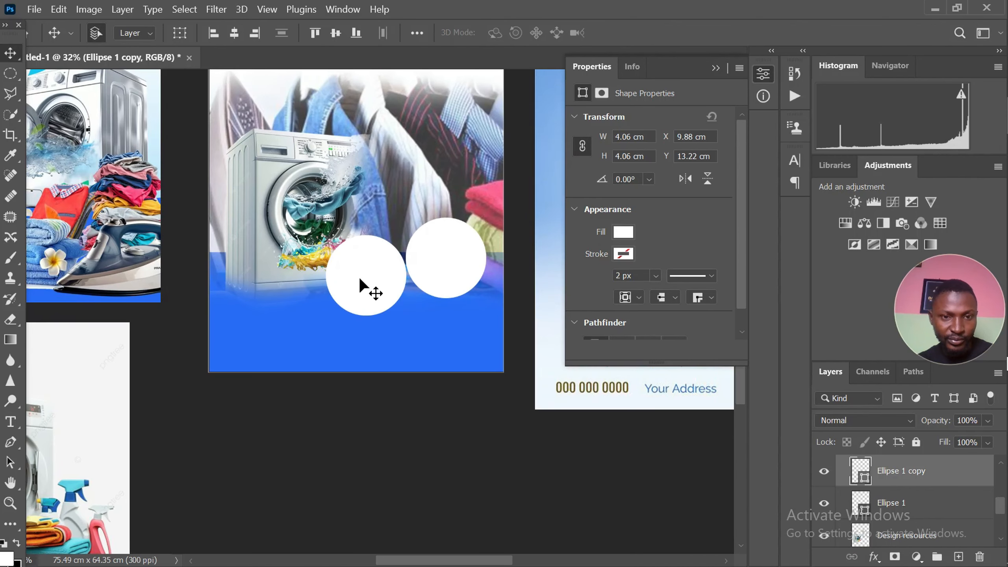
click(360, 280)
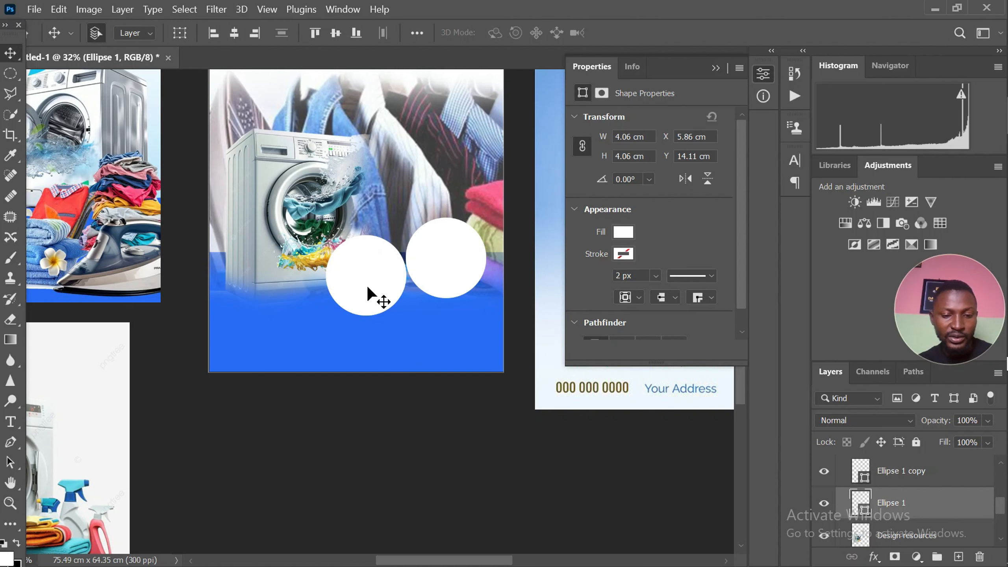
Duplicate the lower white circle, scale the copy to about 3.59 cm in diameter and centre it over the original at about X 6.1 cm, Y 14.34 cm
drag(368, 290, 367, 278)
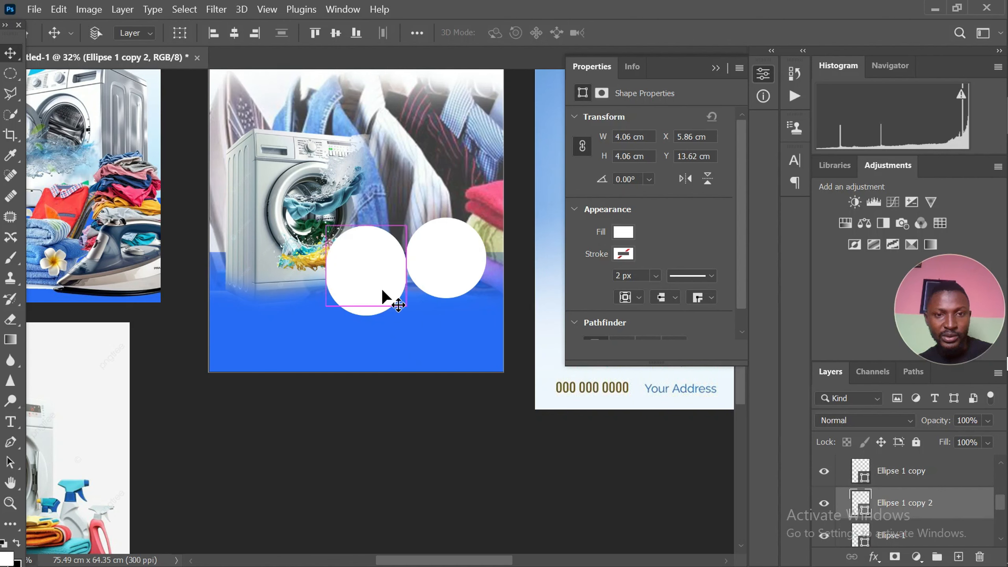
key(ctrl+t)
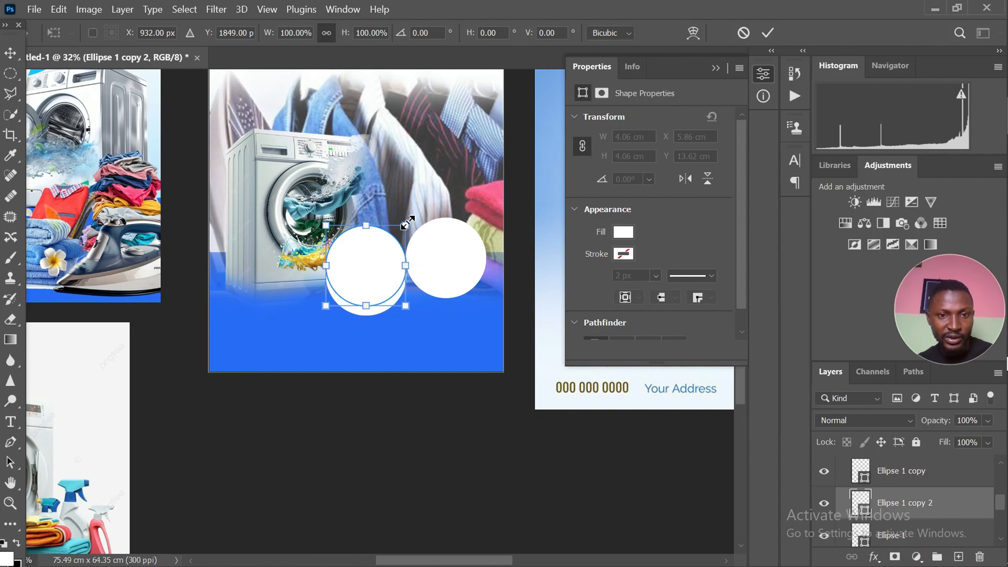
drag(409, 223, 402, 230)
drag(374, 275, 376, 284)
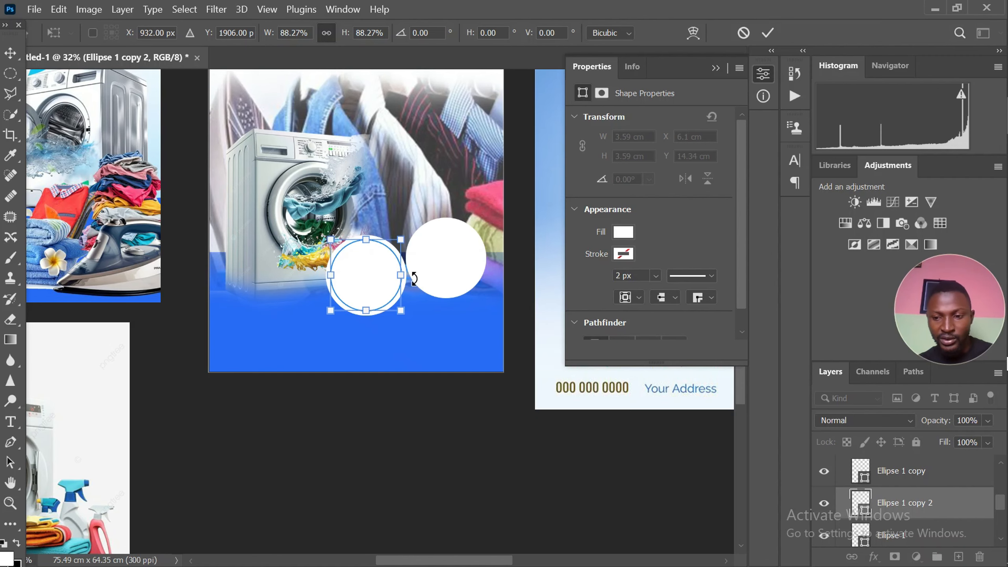
key(Return)
scroll(337, 281, up, 4)
scroll(340, 279, down, 5)
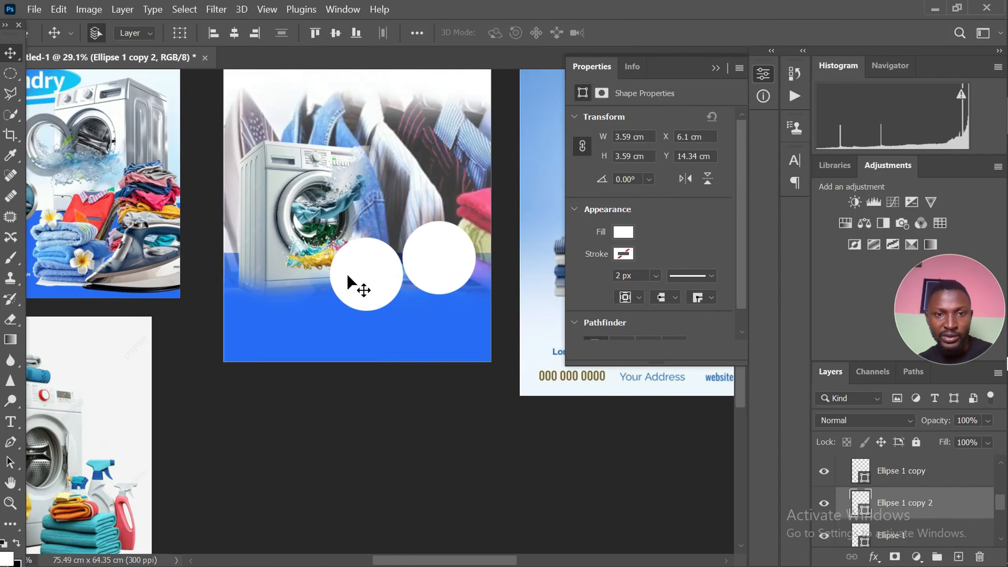
Duplicate the smaller white circle onto the upper circle, placing it at about X 10.12 cm, Y 13.45 cm
scroll(358, 268, up, 3)
scroll(368, 264, down, 2)
click(456, 263)
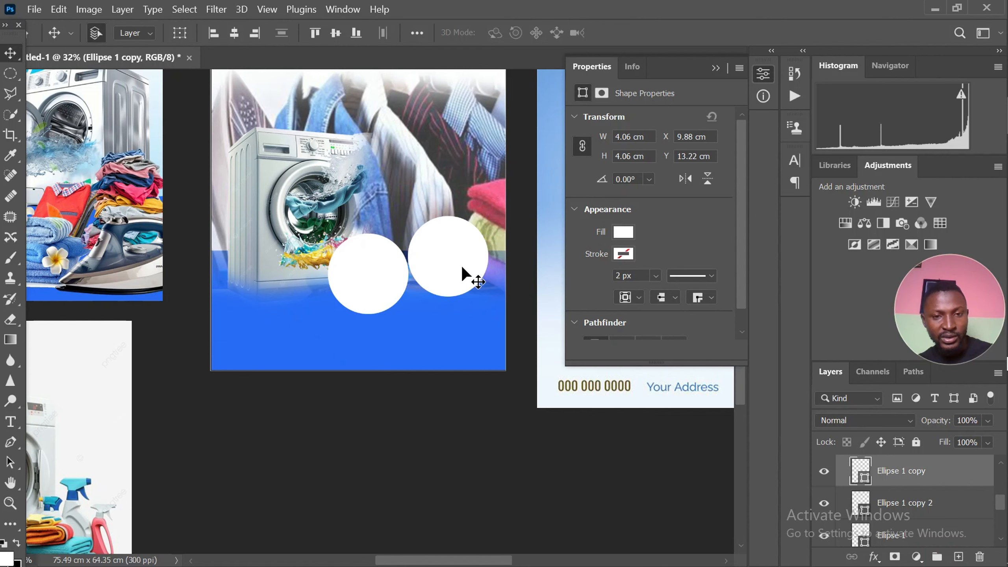
click(365, 274)
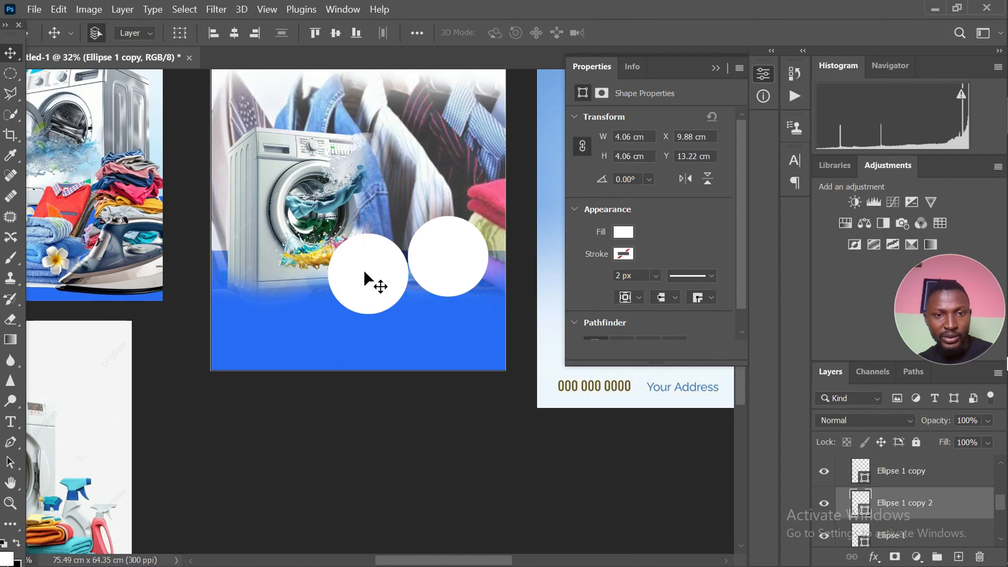
drag(367, 280, 444, 266)
scroll(341, 280, up, 2)
scroll(349, 286, down, 3)
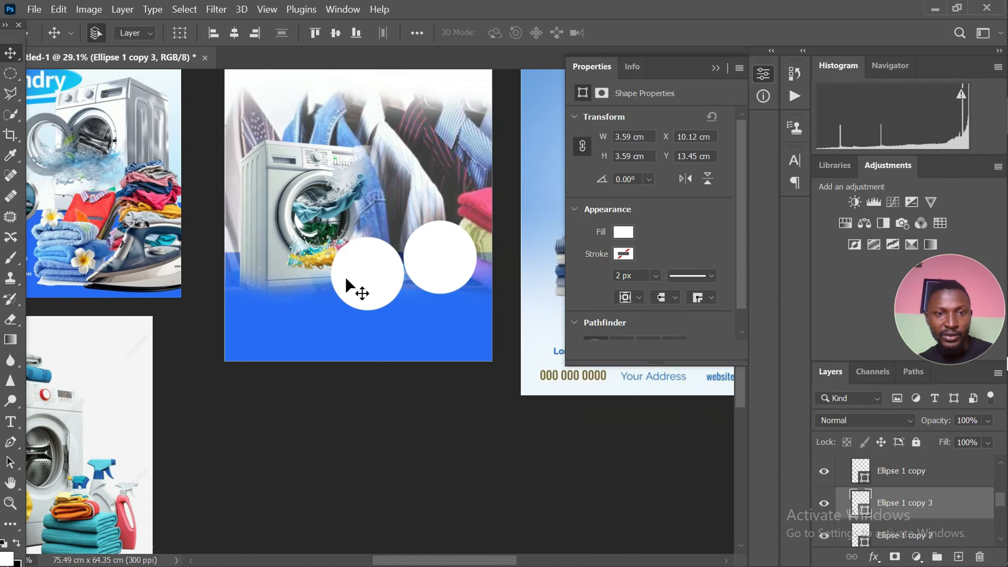
Fill the larger circle behind the lower small one with grey #837e7b, sampled from the ring on the Instawash reference flyer
scroll(376, 254, up, 4)
click(389, 234)
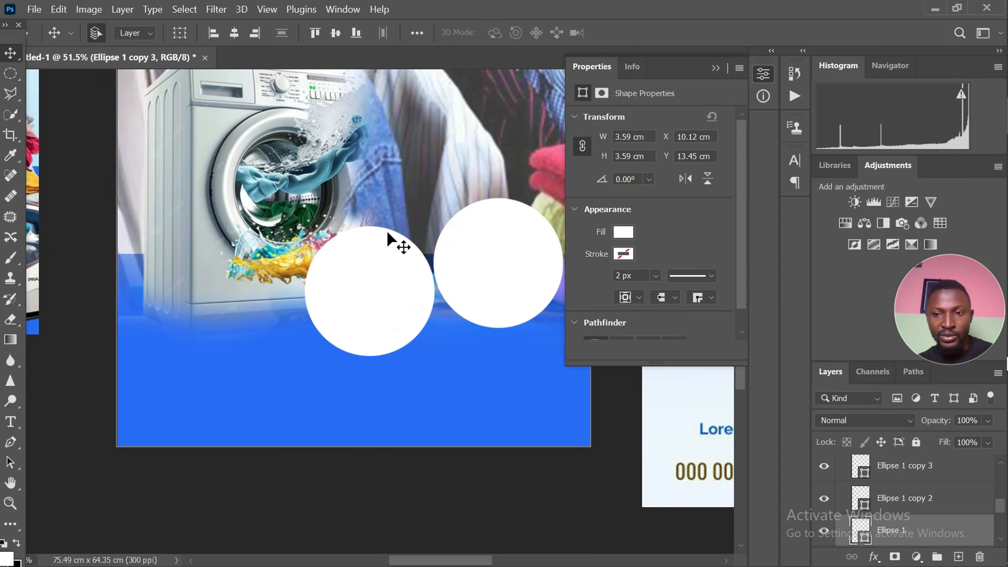
scroll(361, 275, down, 3)
scroll(356, 285, down, 3)
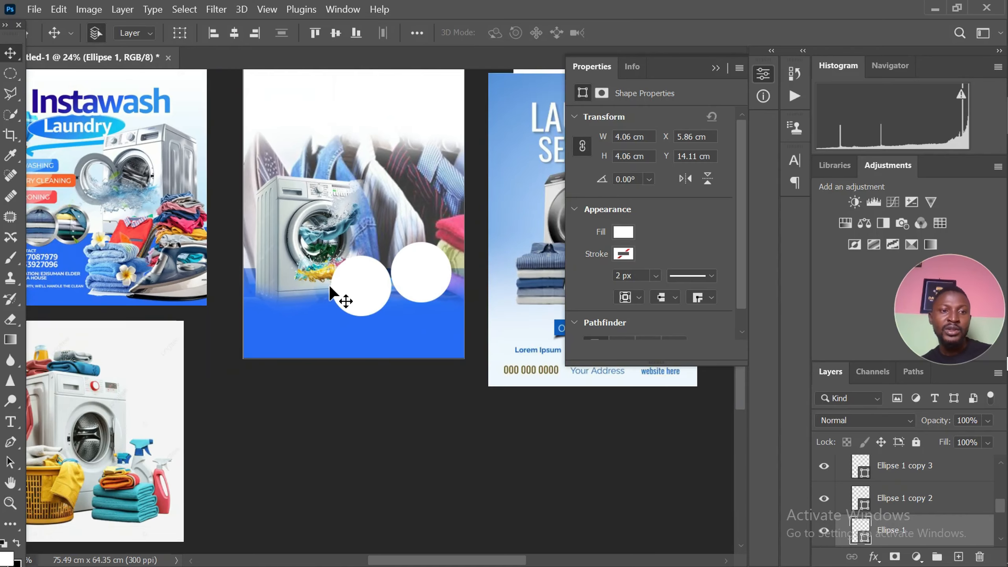
scroll(170, 304, up, 1)
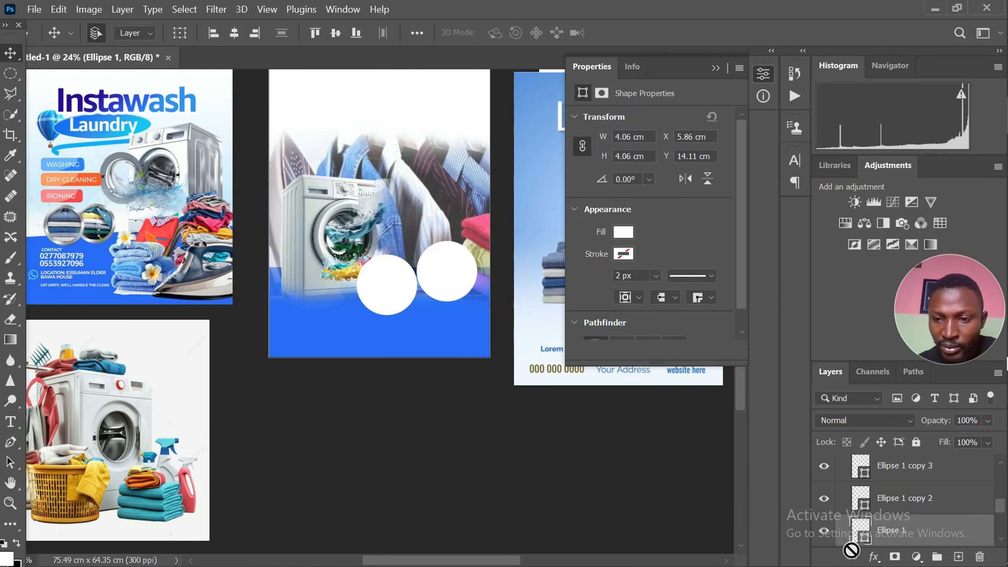
double_click(860, 536)
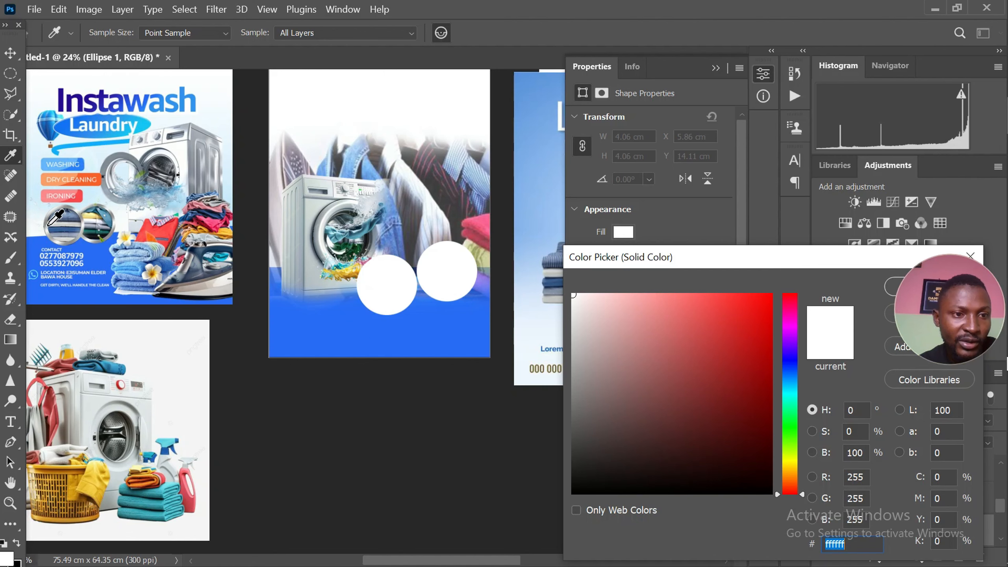
click(46, 223)
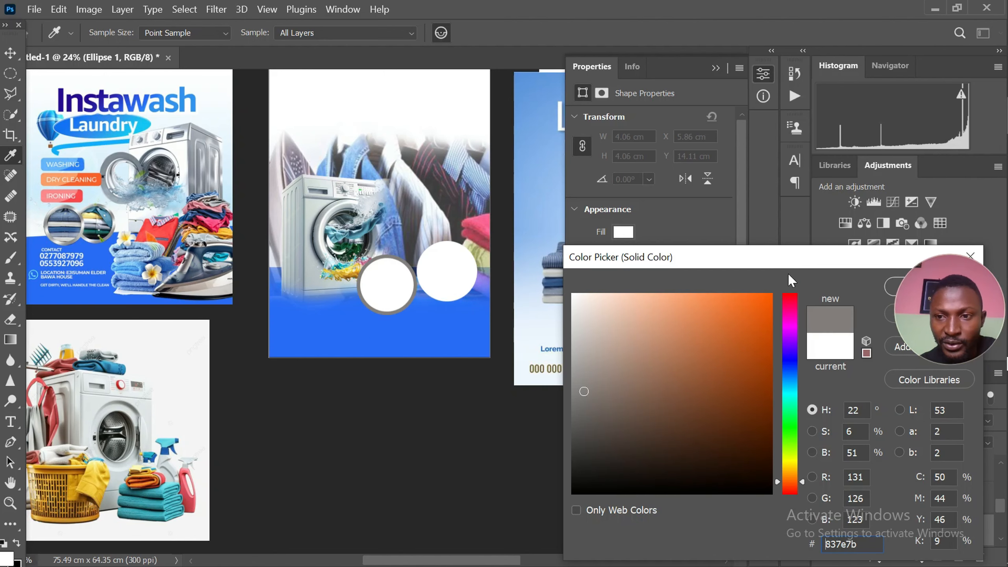
drag(798, 271, 640, 305)
click(760, 314)
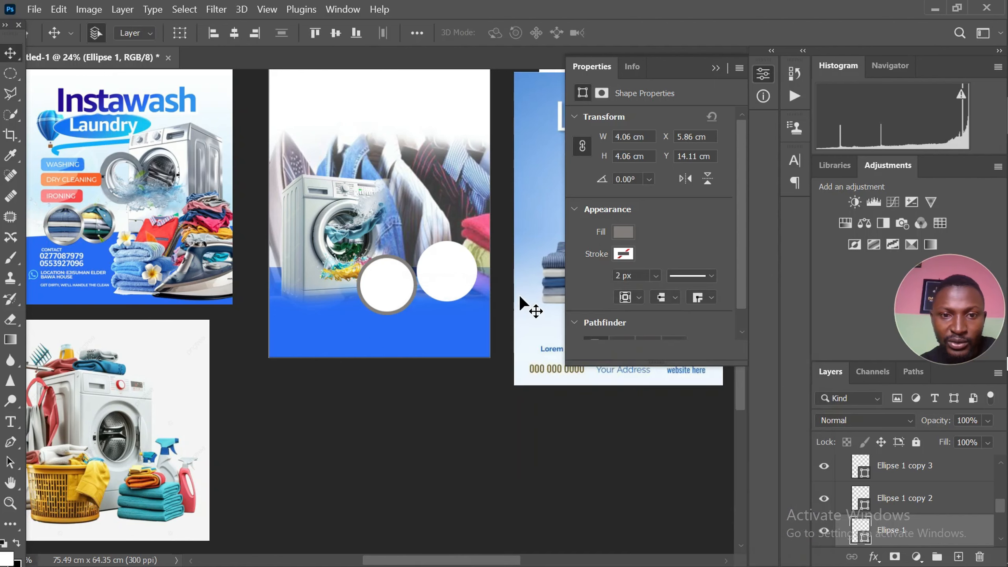
Fill the larger circle of the upper pair with grey #938d8a, sampled from the ring on the Instawash reference flyer
scroll(455, 312, up, 5)
click(449, 293)
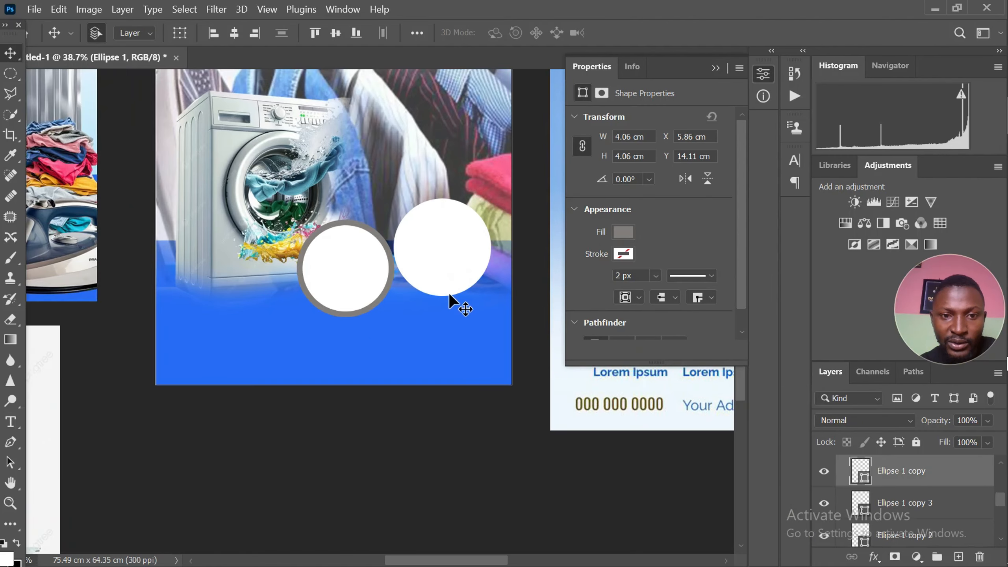
scroll(449, 295, down, 5)
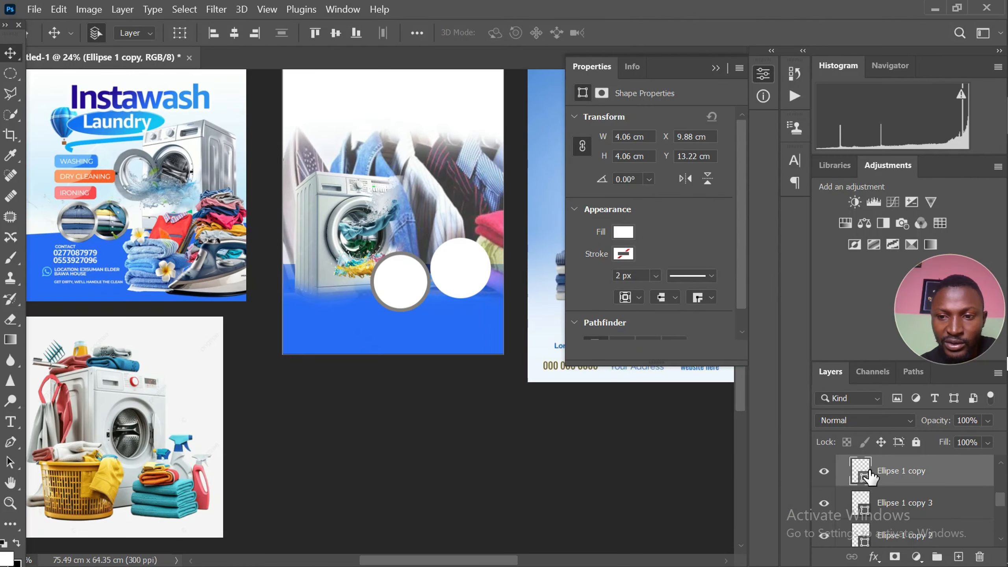
double_click(865, 479)
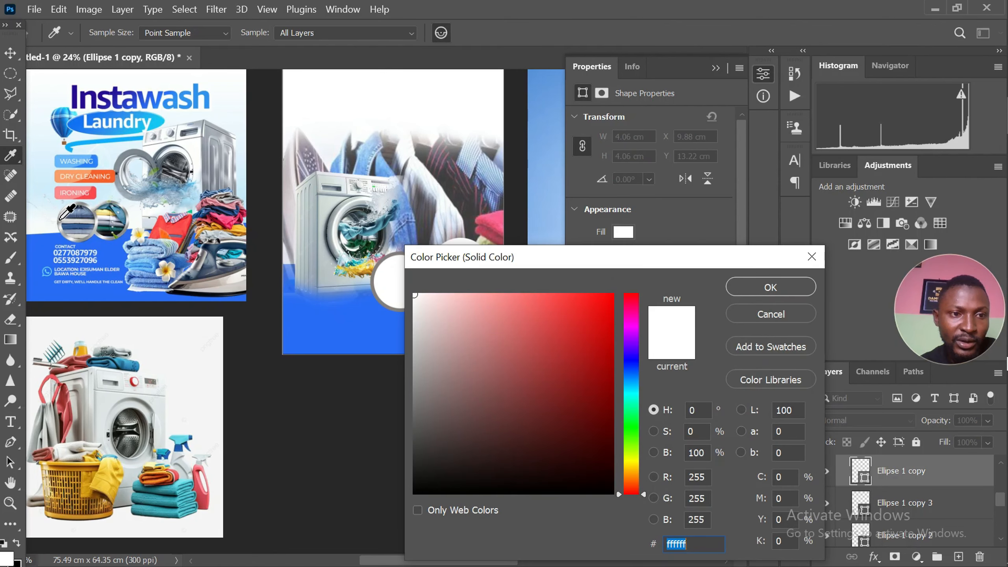
click(59, 219)
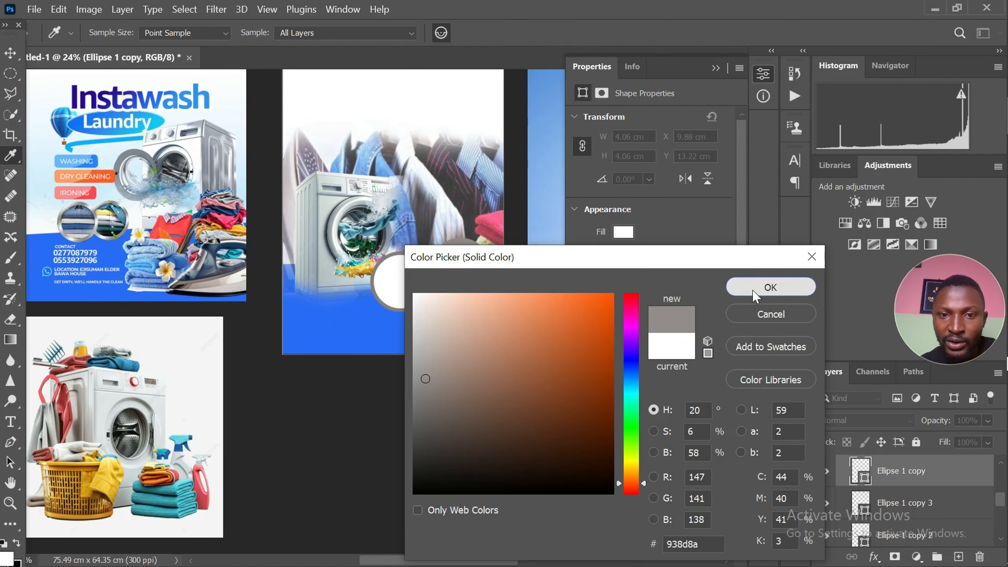
click(770, 287)
key(v)
scroll(386, 302, down, 1)
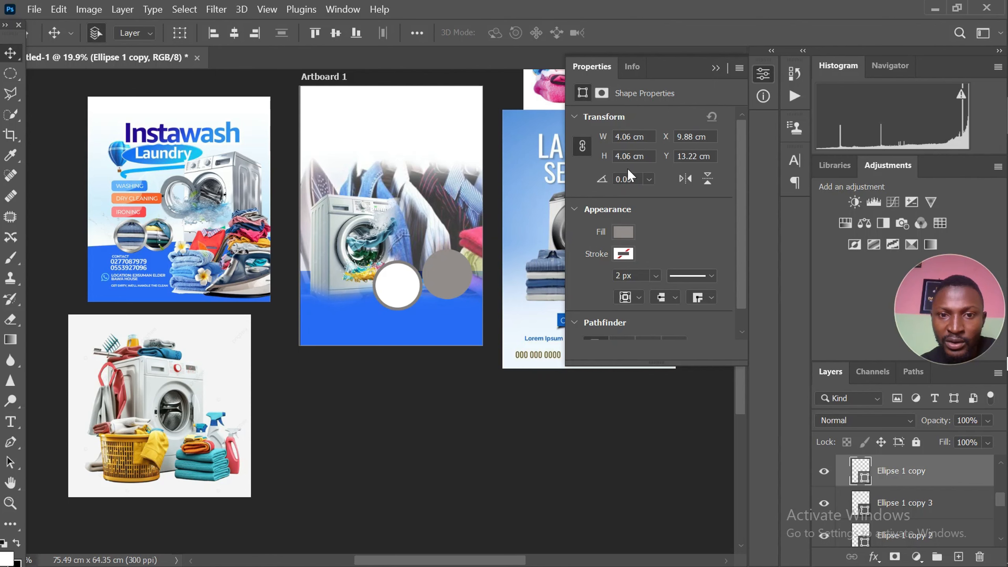
Send the upper grey circle one layer back, behind its smaller white circle, keeping its position at X 9.88 cm, Y 13.22 cm
scroll(437, 284, up, 2)
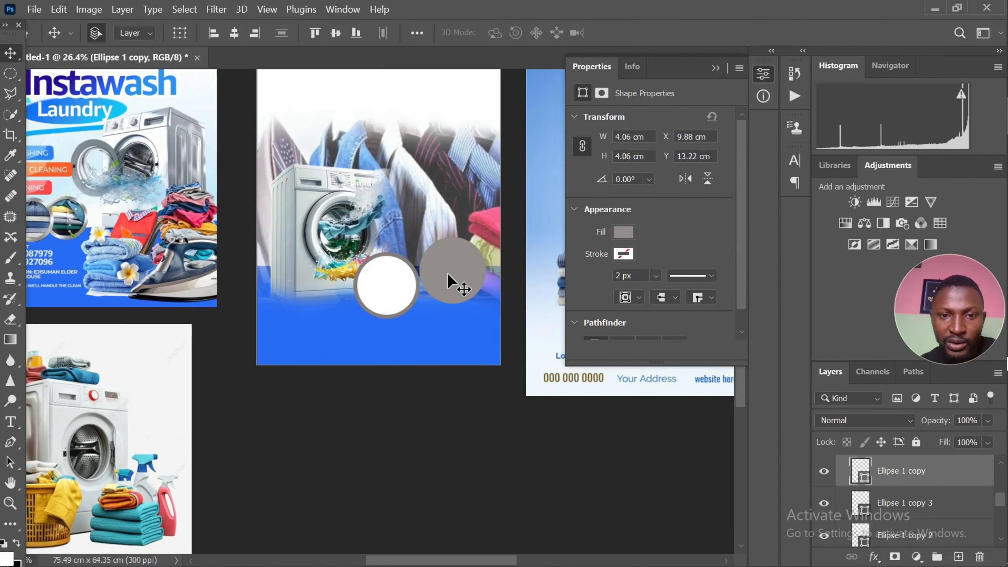
drag(448, 275, 469, 297)
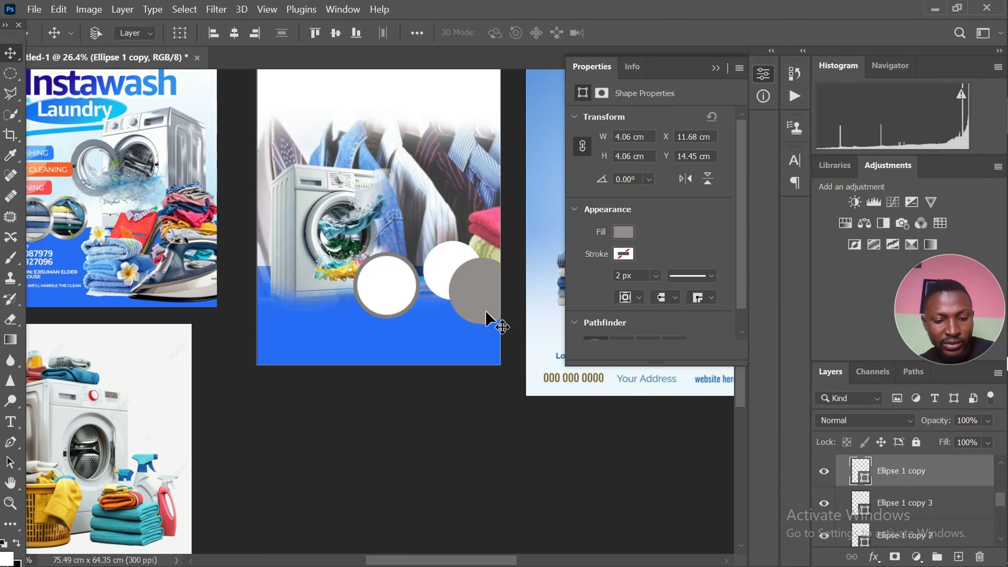
key(ctrl+z)
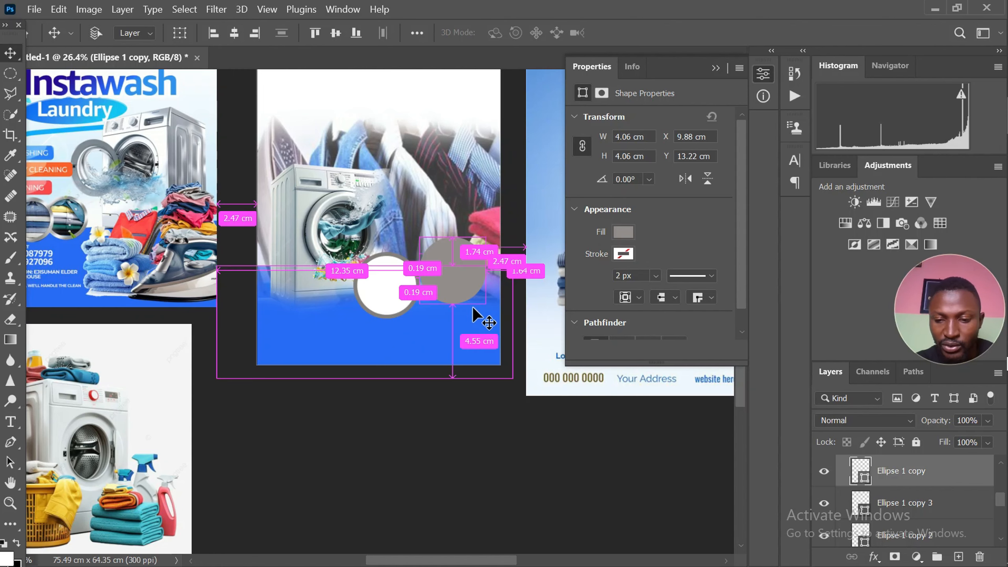
key(ctrl+bracketleft)
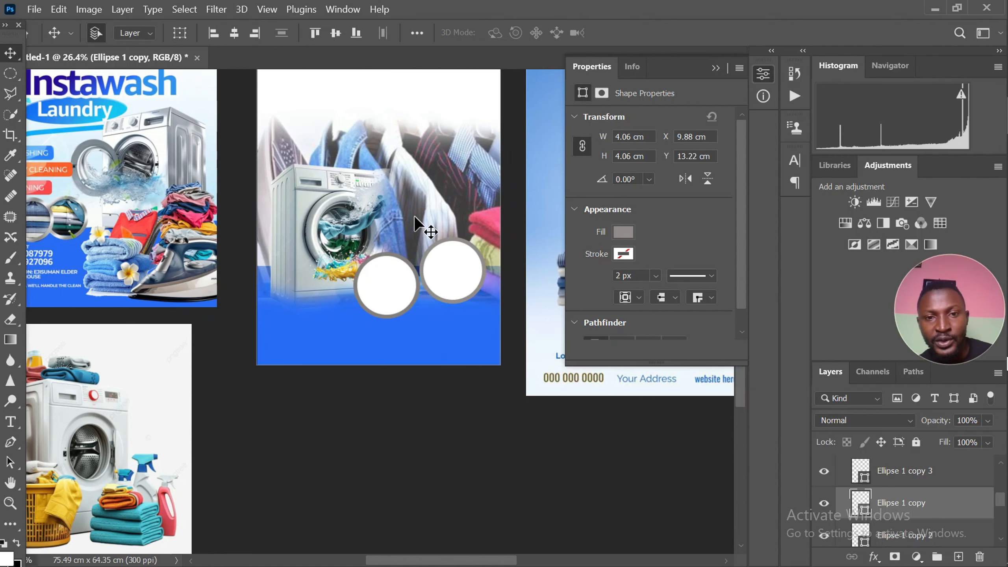
Compare the rings with the reference flyer and add a Gradient Overlay effect to the upper grey circle
scroll(452, 316, up, 5)
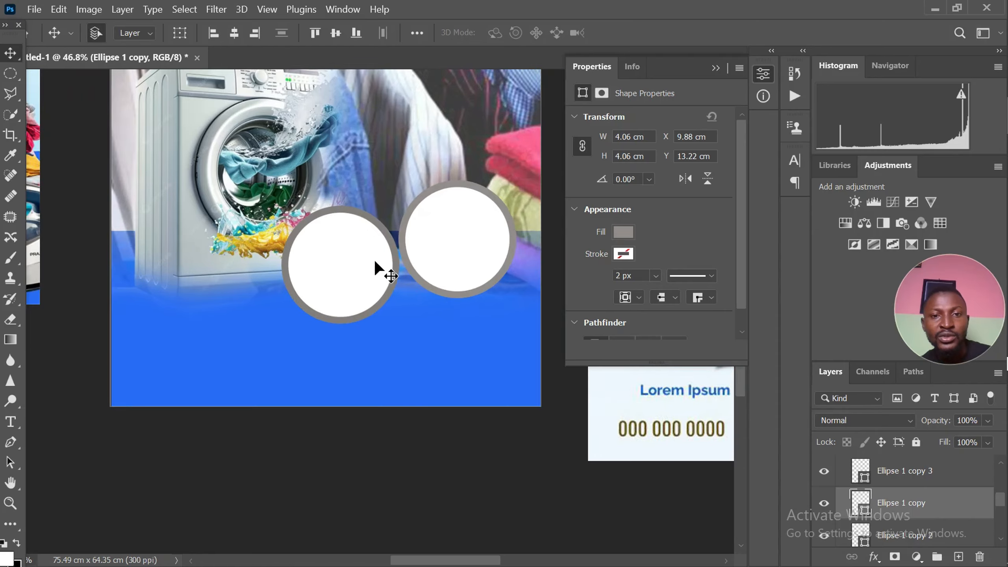
scroll(374, 258, down, 5)
scroll(362, 261, down, 2)
scroll(413, 279, up, 4)
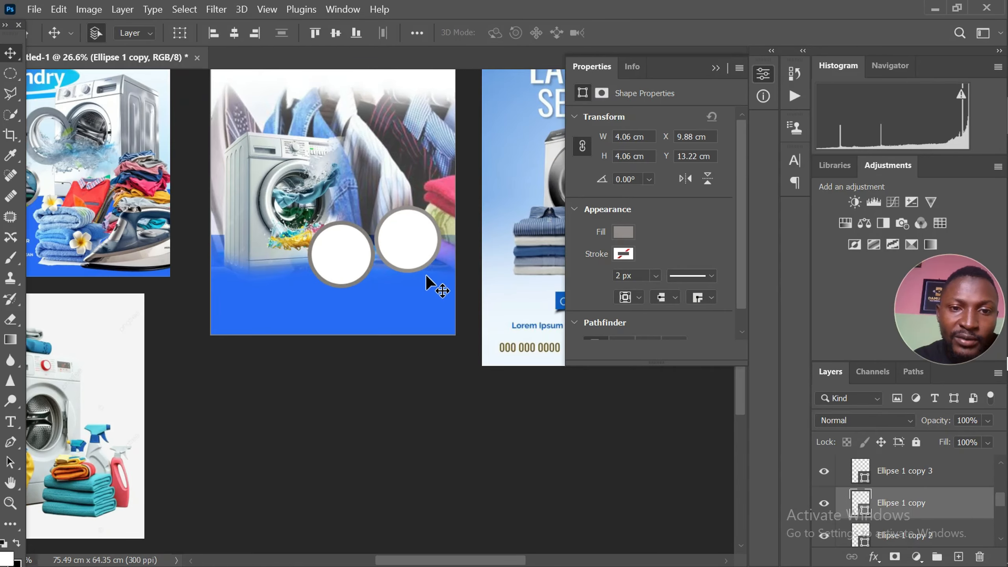
scroll(416, 269, down, 3)
scroll(63, 218, up, 4)
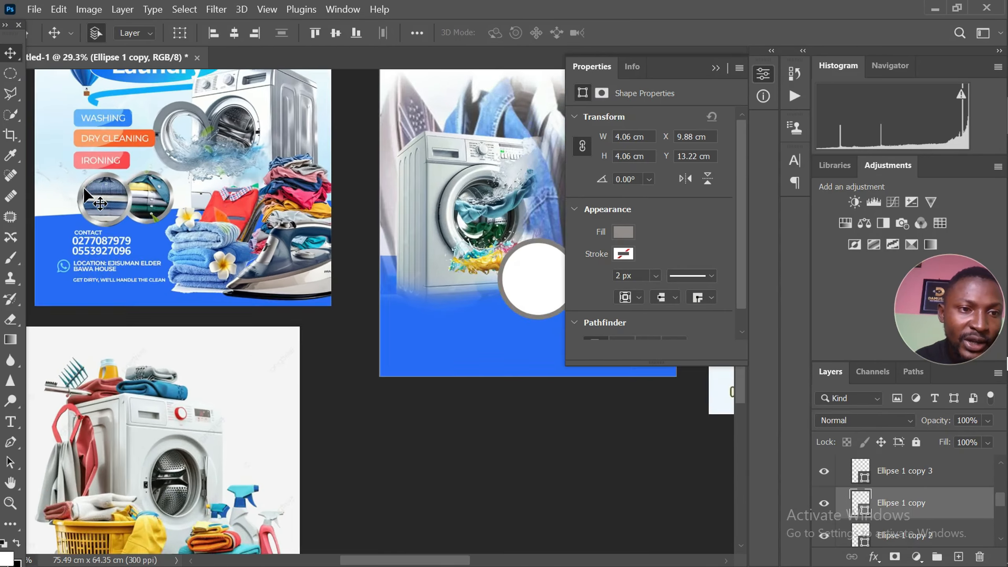
scroll(67, 210, down, 4)
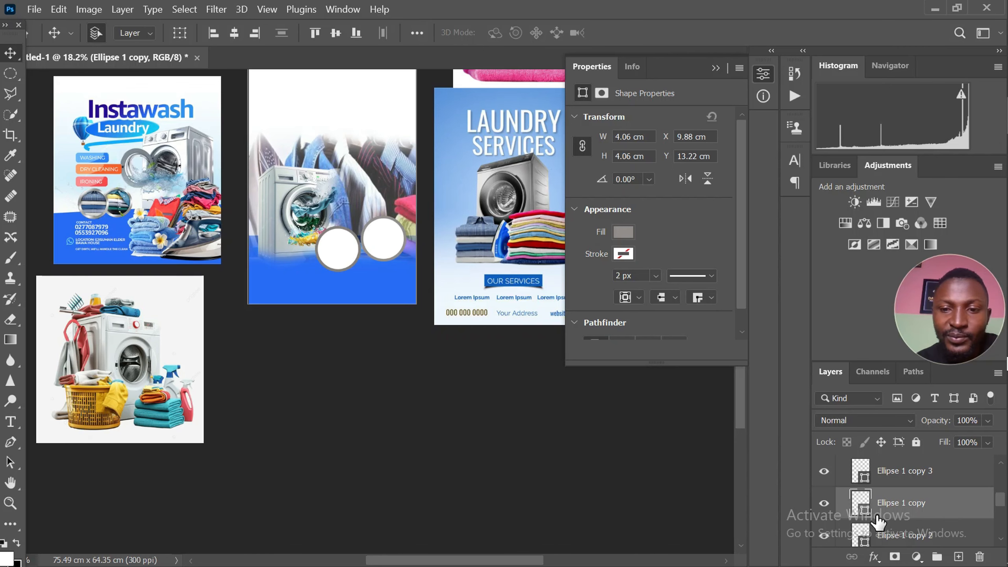
click(875, 557)
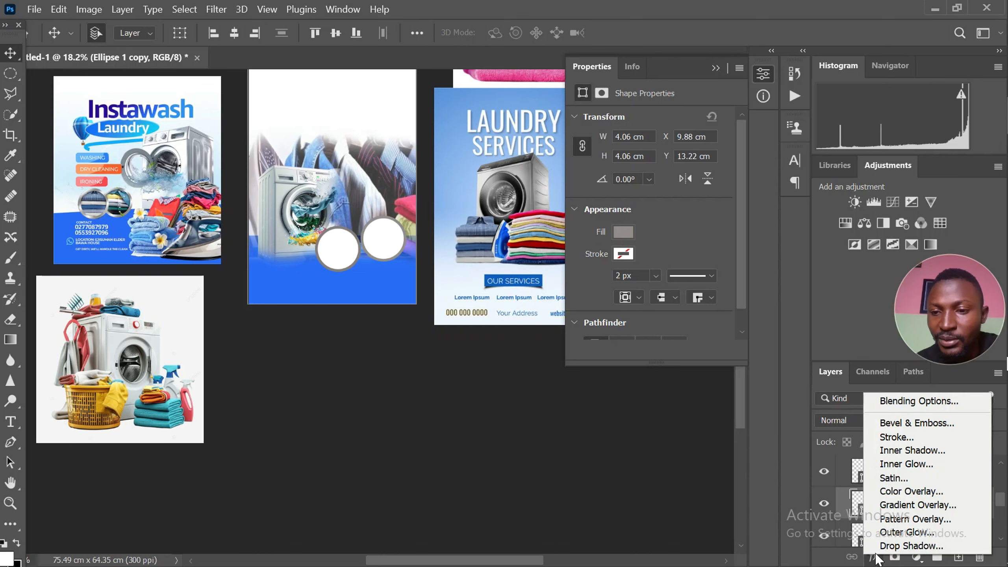
click(903, 512)
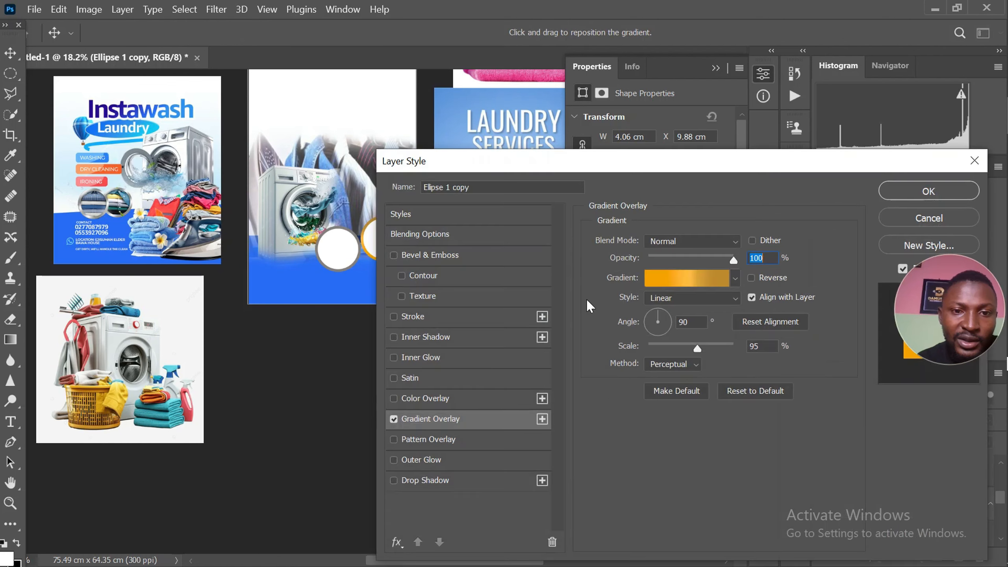
drag(567, 171, 664, 164)
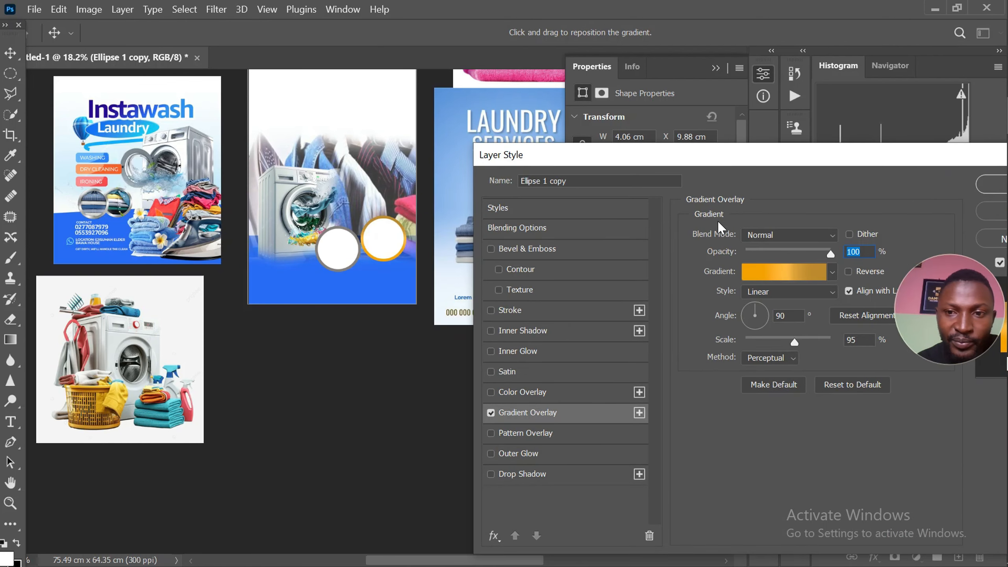
Recolour the first gradient stop to grey #9d9d95 sampled from the reference ring, and duplicate it so the two stops sit at locations 7 and 29
click(769, 274)
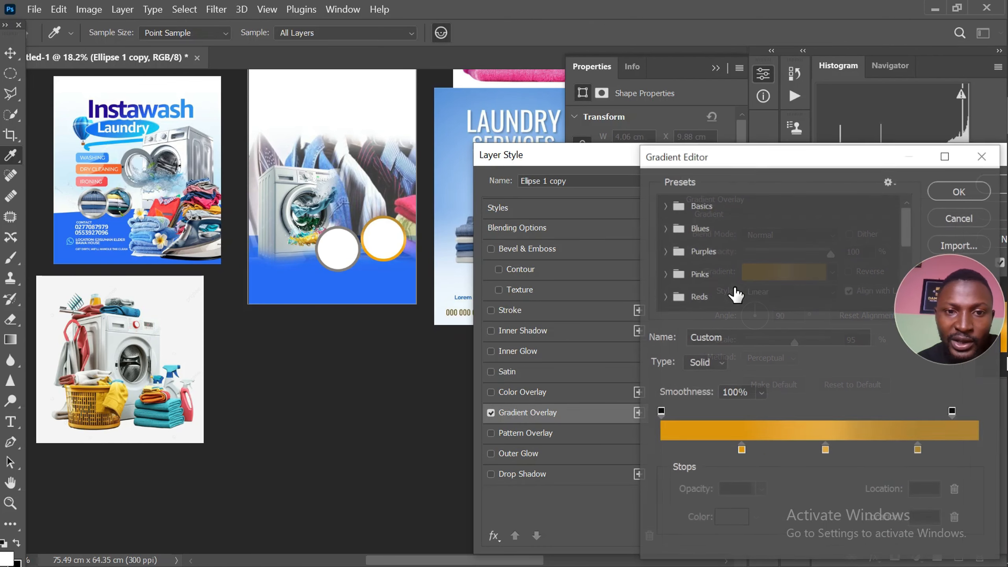
click(742, 450)
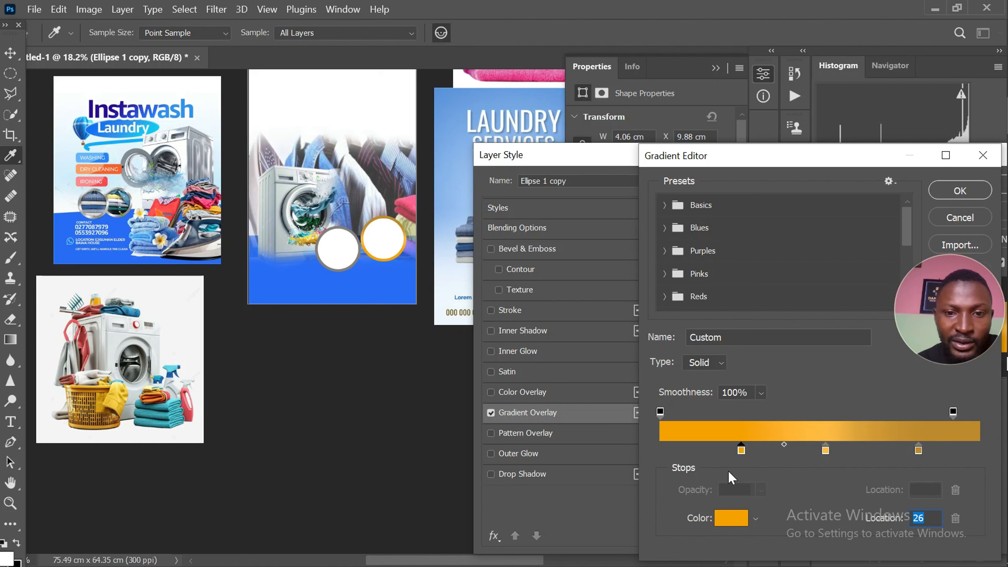
click(730, 520)
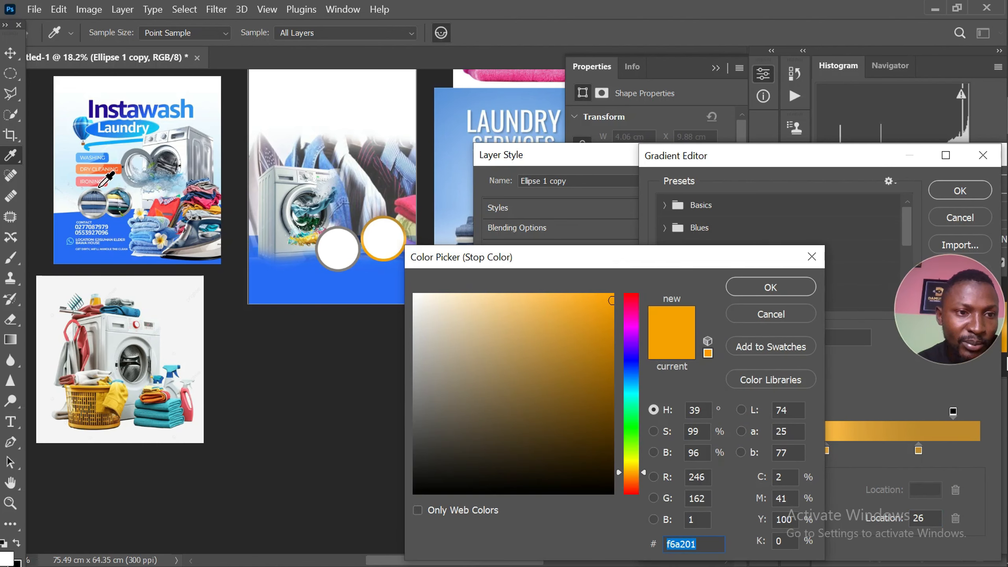
click(95, 189)
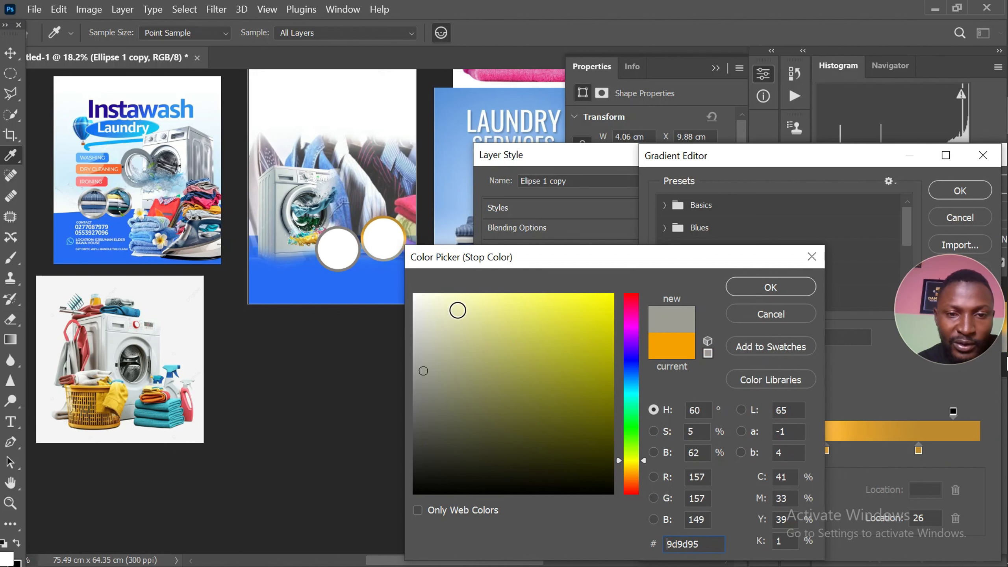
click(762, 292)
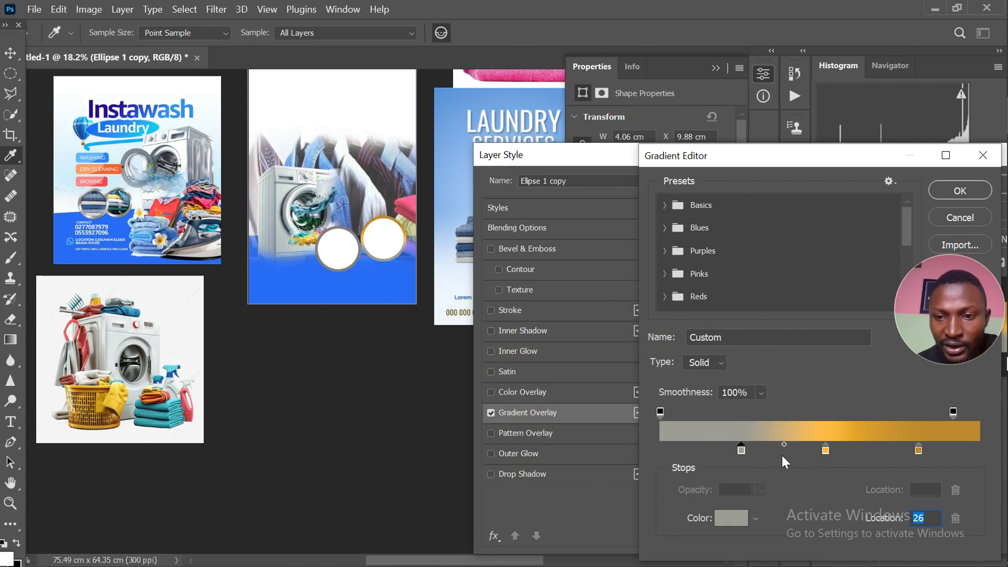
drag(738, 457, 686, 457)
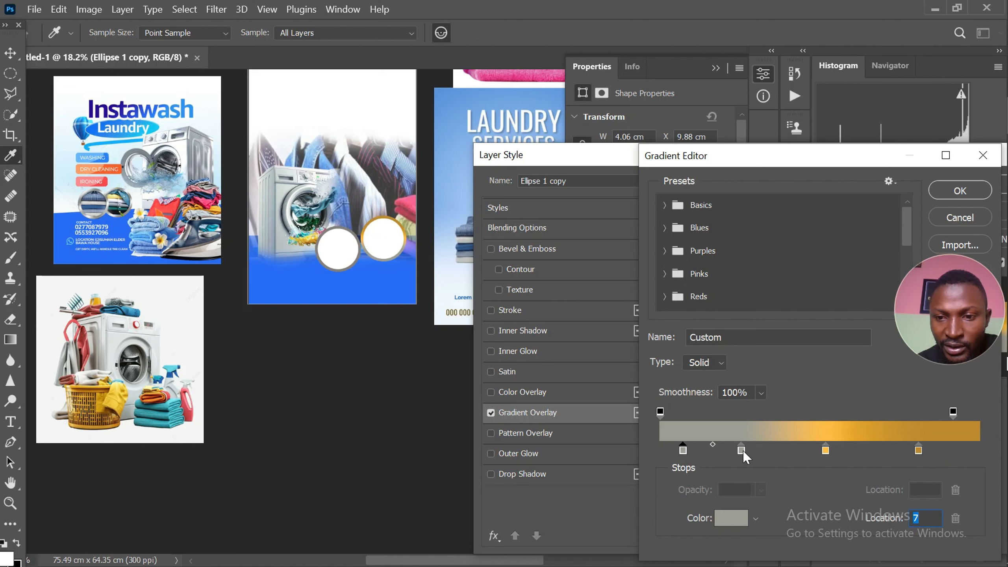
drag(749, 452, 756, 455)
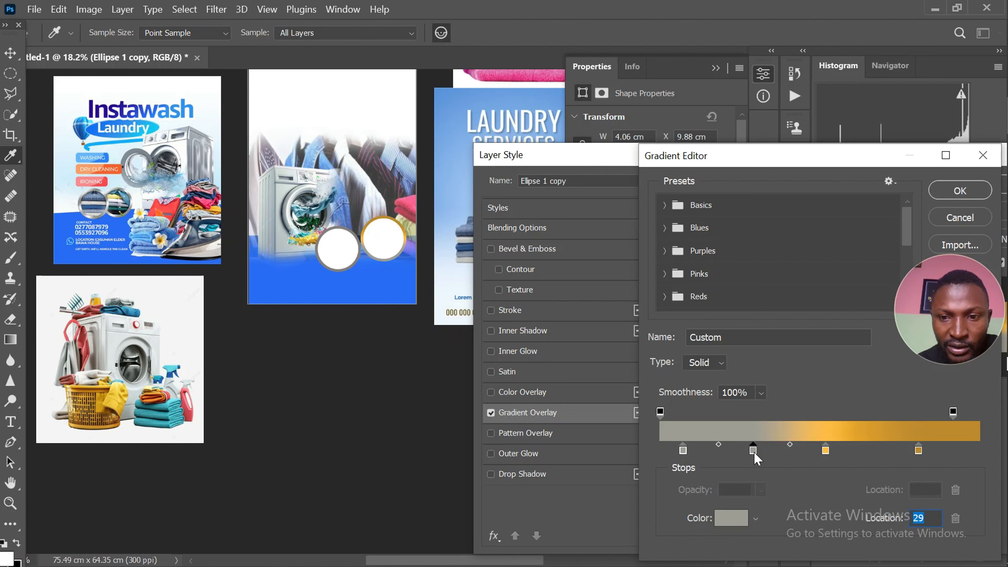
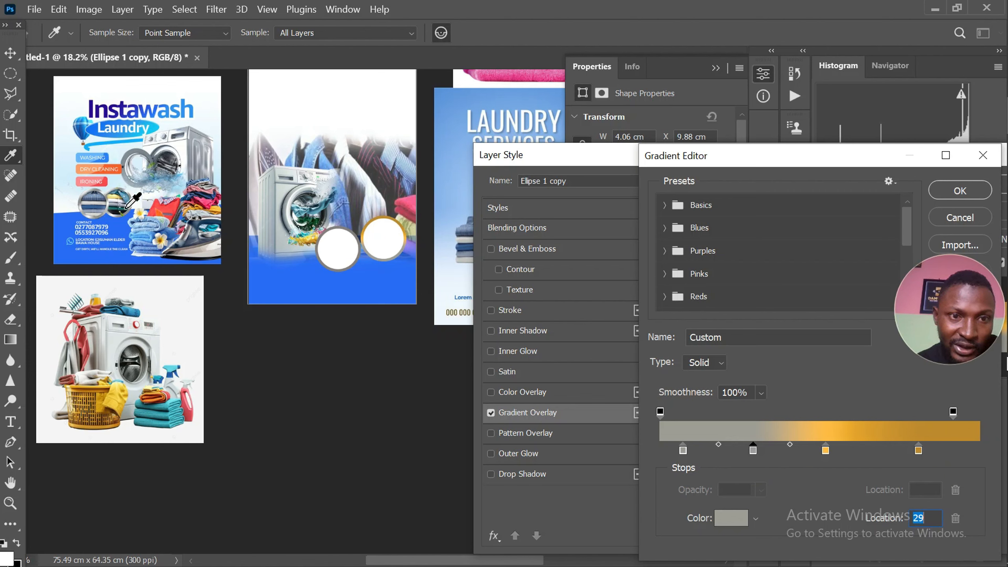
Recolour the gradient stop at location 52 to light grey #e4e5e7 sampled from the reference ring, and apply the gradient overlay
click(826, 451)
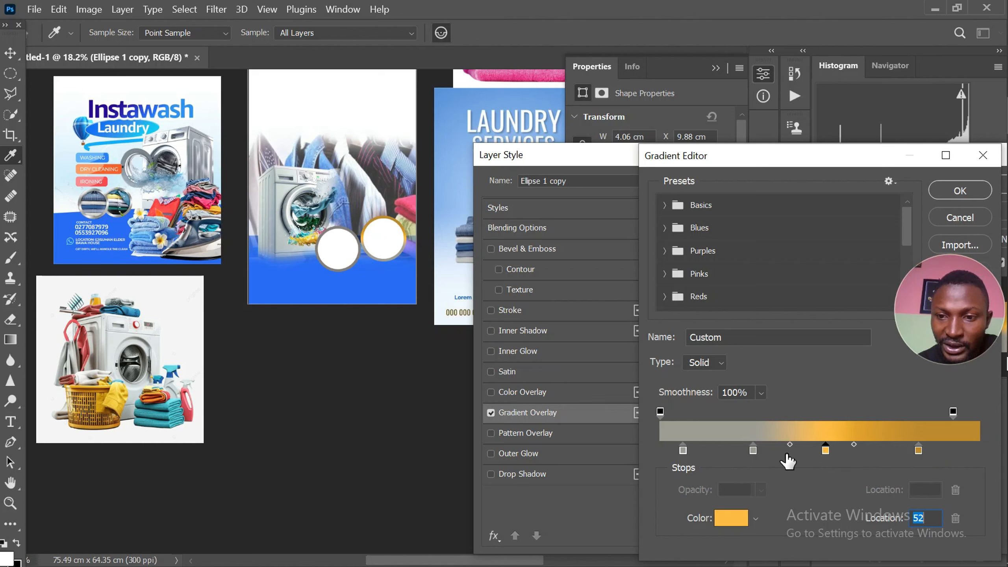
click(732, 518)
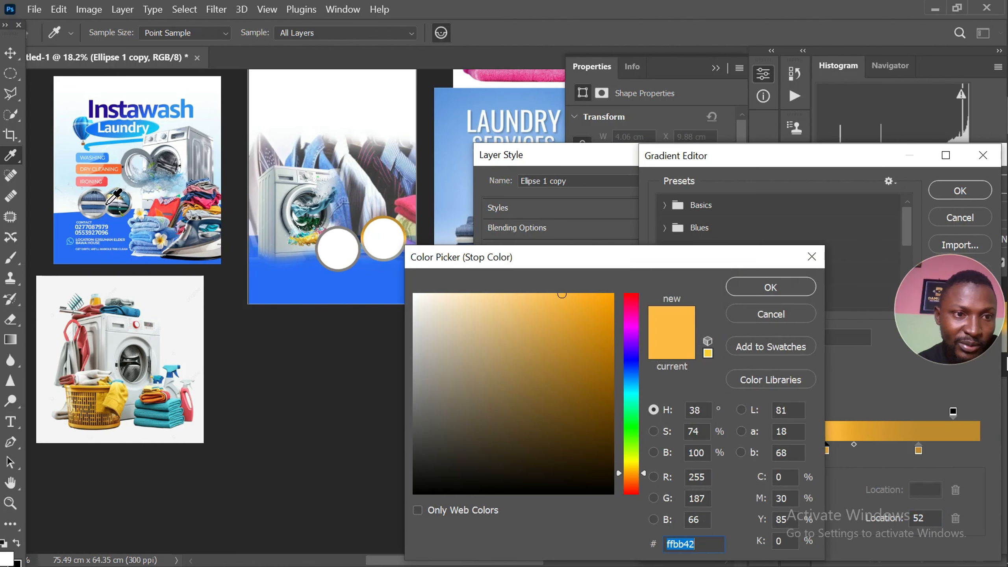
click(109, 205)
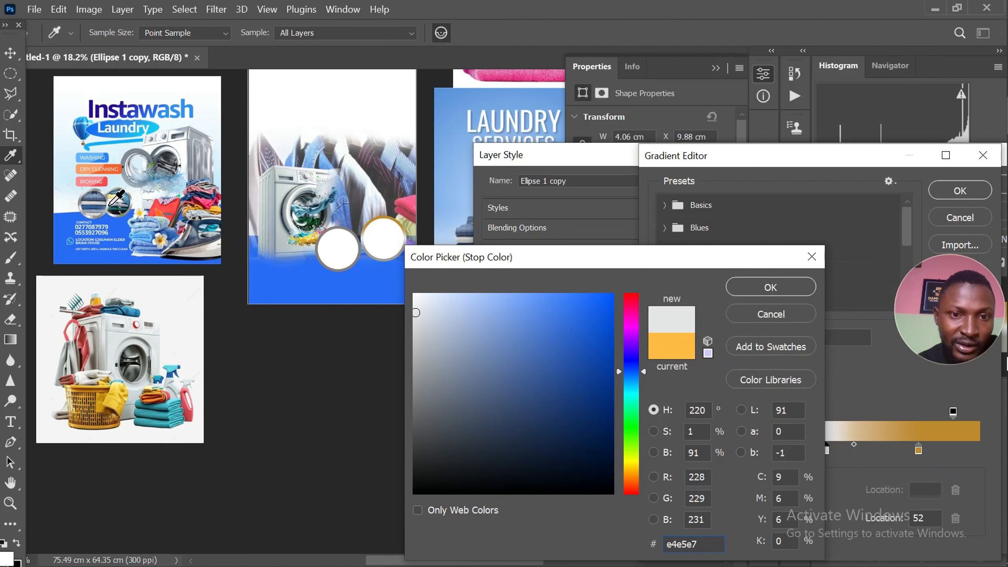
click(767, 287)
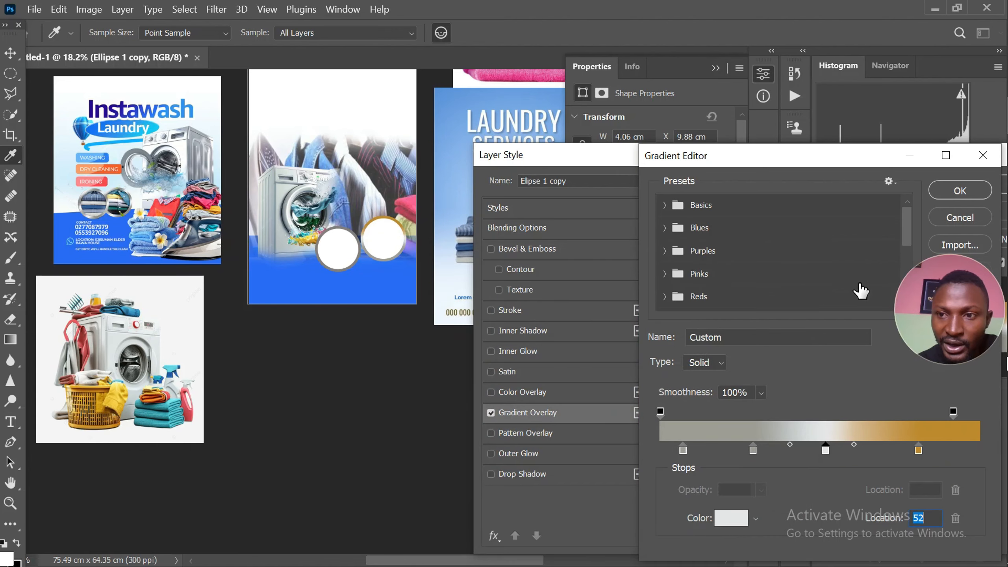
click(955, 195)
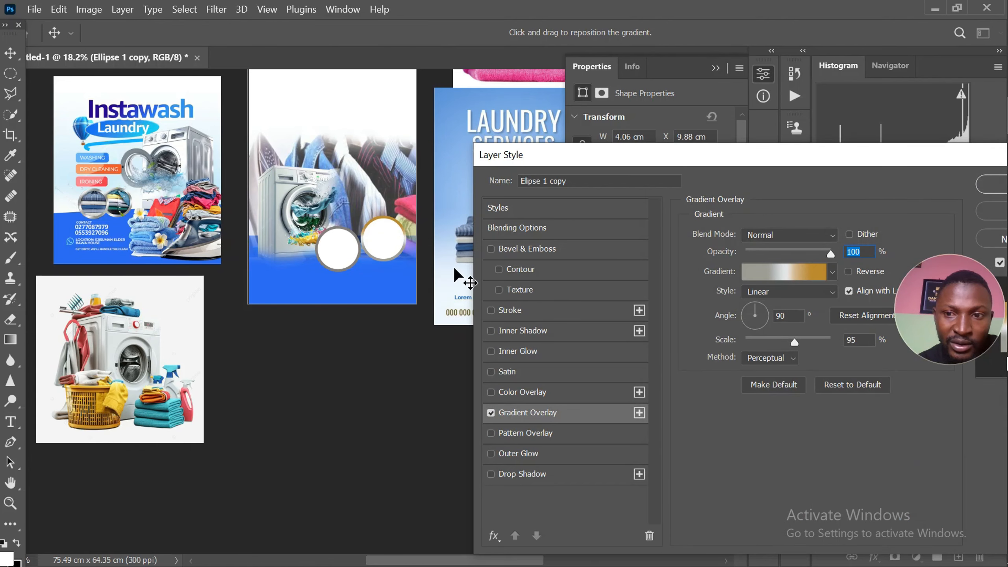
click(981, 184)
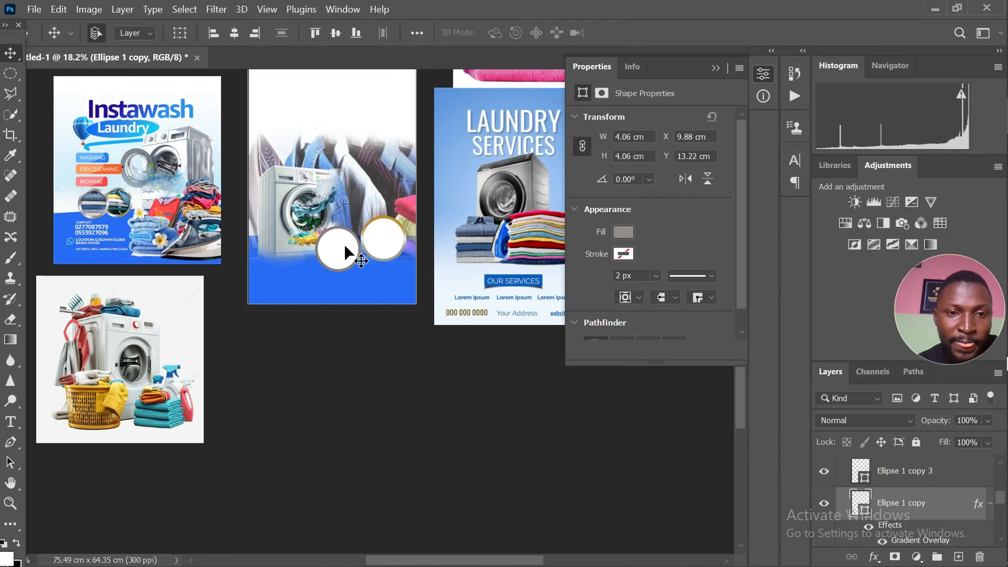
Apply a Gradient Overlay with the same grey-to-gold gradient, angle 90° and scale 95%, to the lower grey ring circle
scroll(338, 245, up, 2)
scroll(336, 238, up, 4)
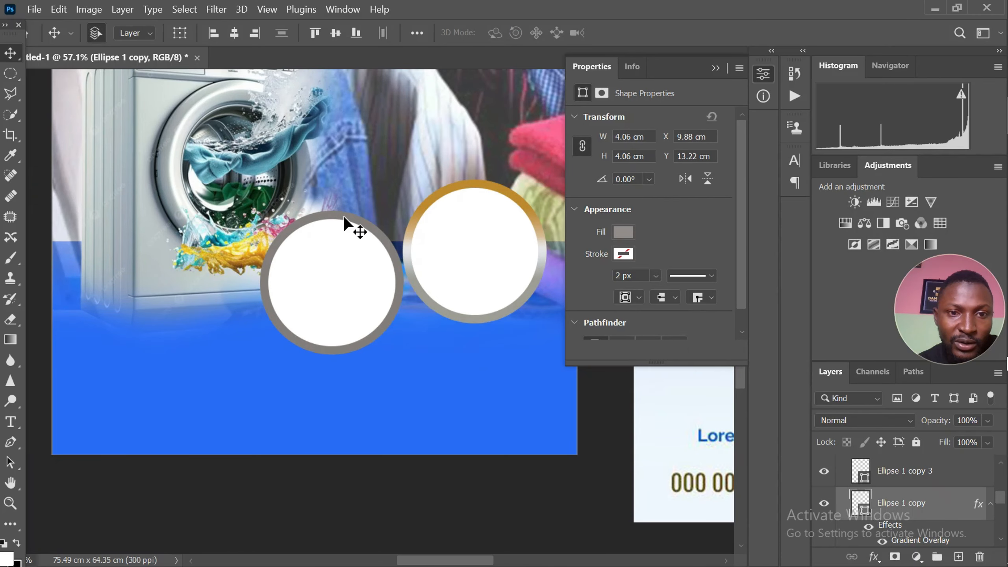
click(343, 216)
click(874, 557)
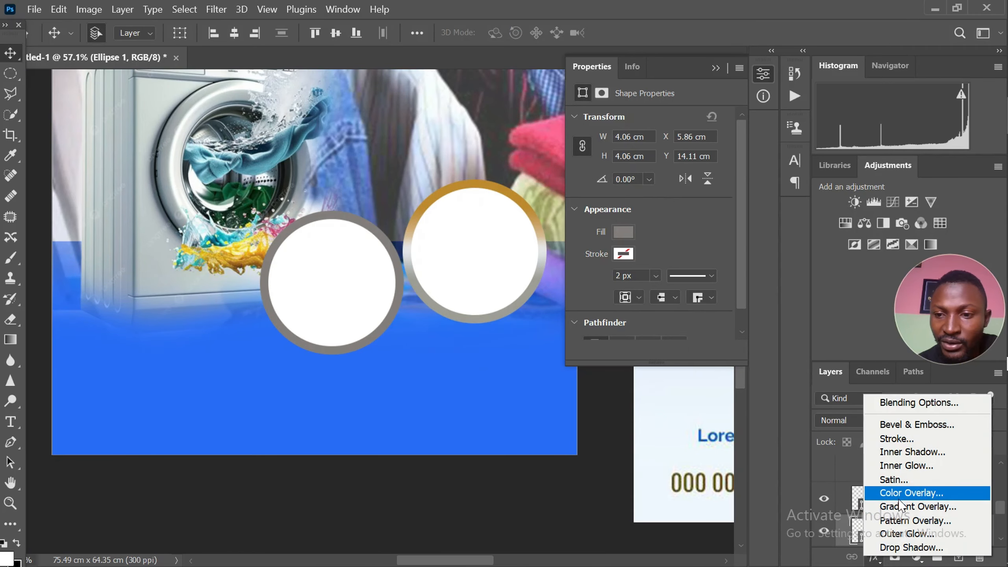
click(909, 507)
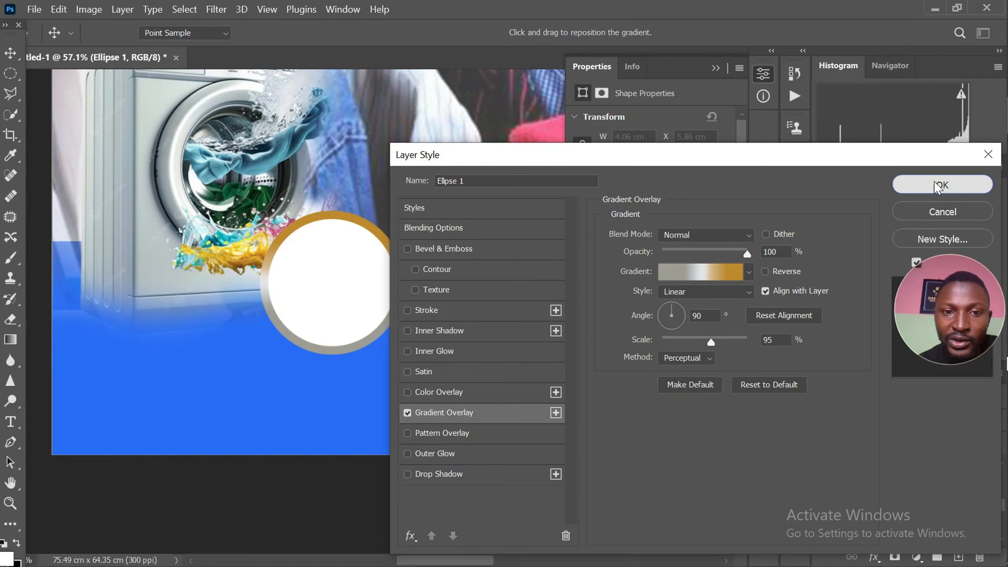
click(938, 185)
Examine the two gradient rings on the artboard against the neighbouring reference flyers
scroll(464, 238, down, 5)
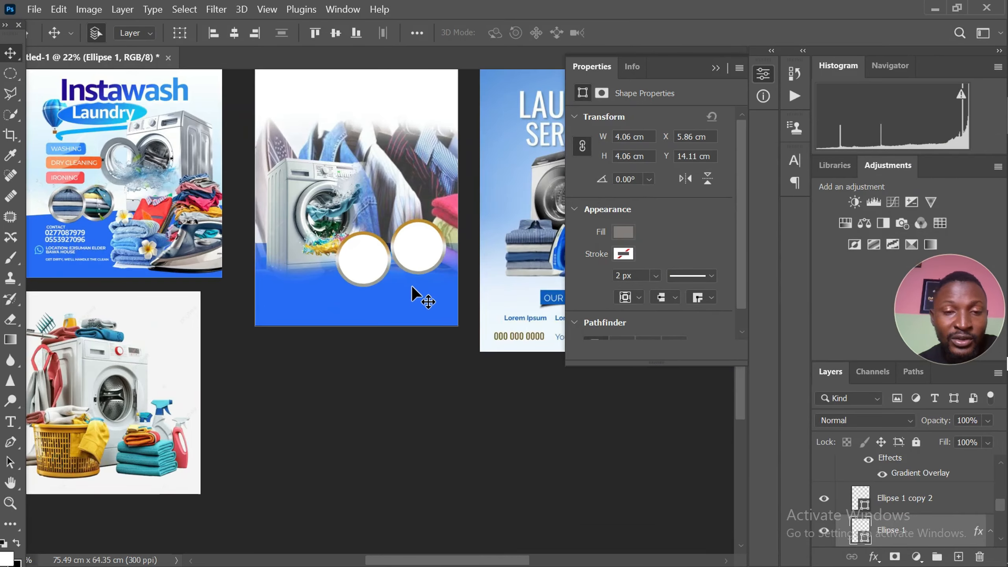
scroll(274, 310, down, 2)
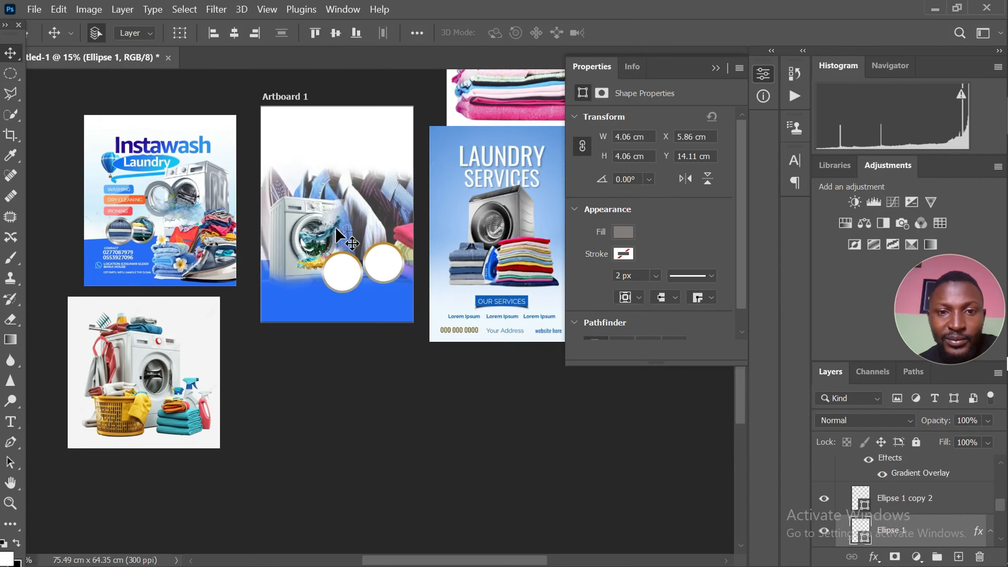
scroll(362, 258, up, 2)
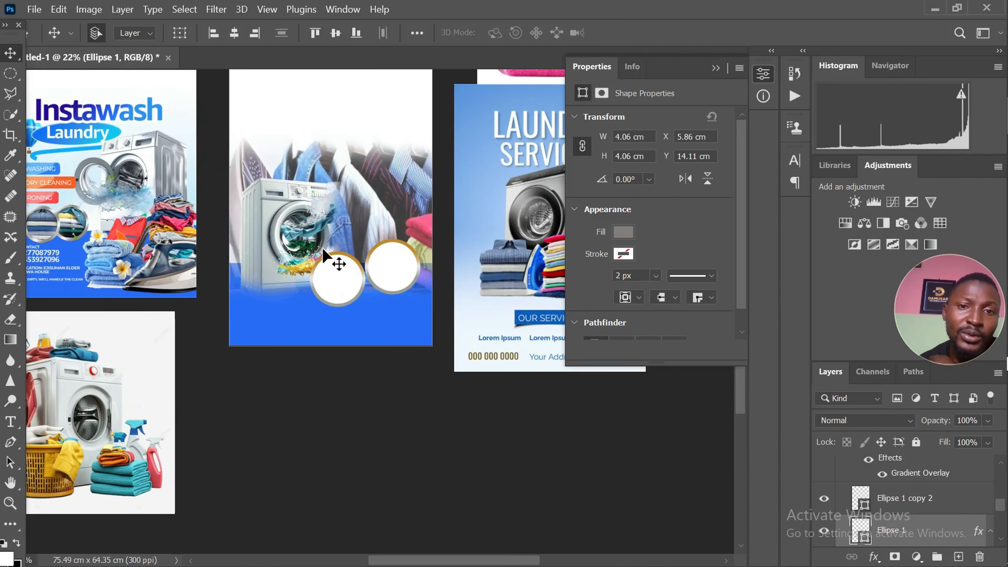
scroll(323, 249, down, 3)
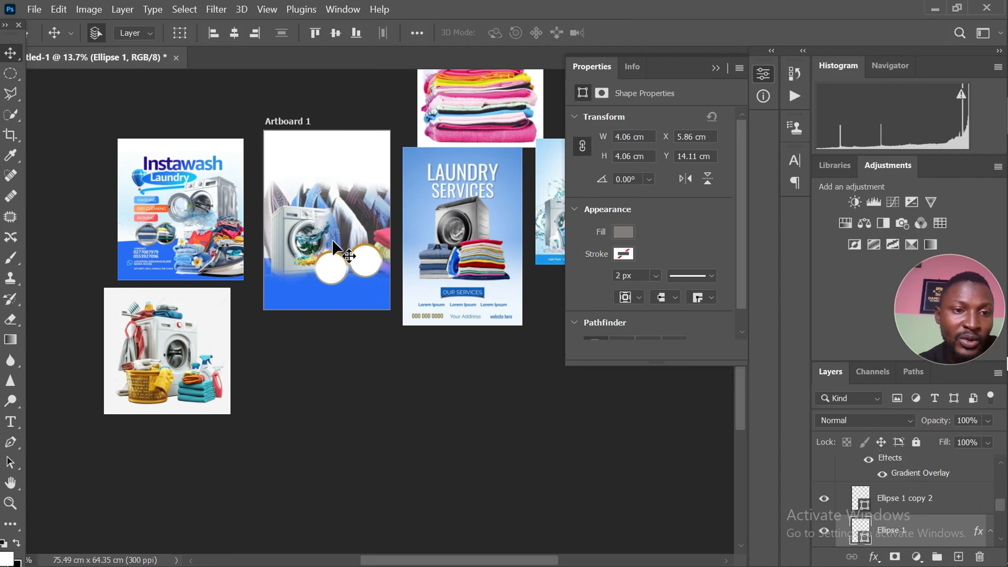
scroll(311, 287, up, 4)
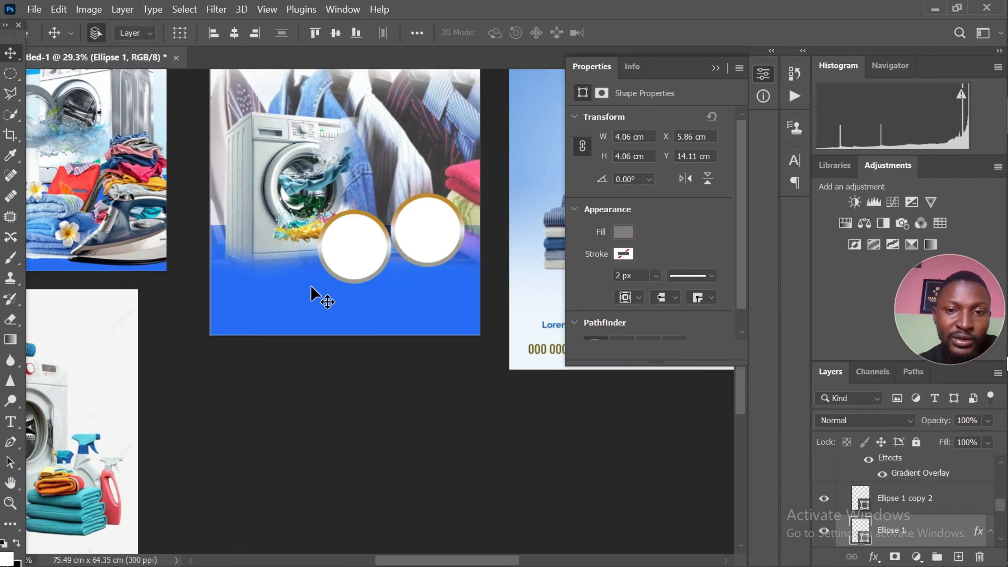
scroll(311, 286, down, 3)
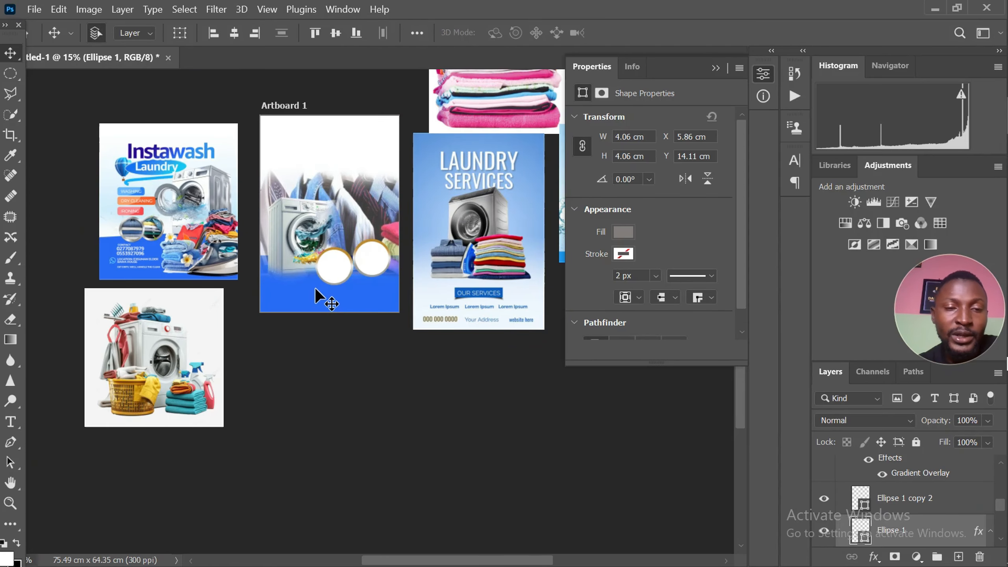
scroll(333, 217, up, 3)
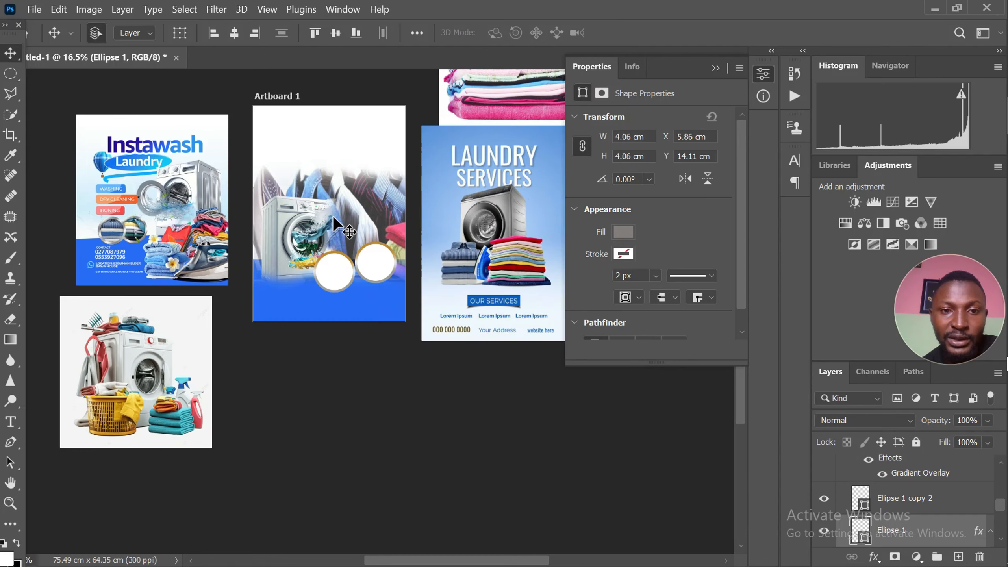
scroll(332, 217, down, 2)
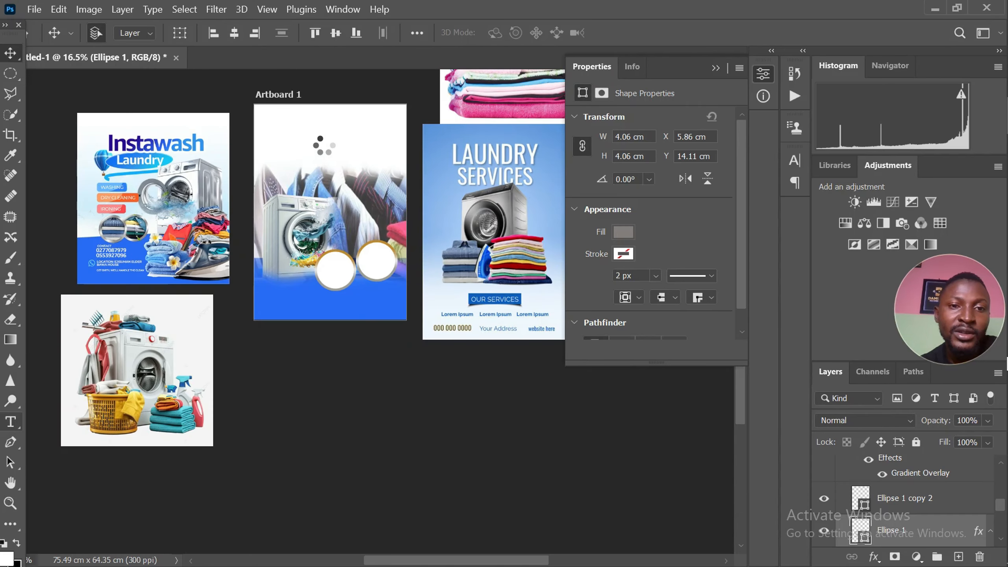
Add a text layer with the letter "A" in the white area at the top of the artboard
key(t)
scroll(913, 503, up, 5)
scroll(913, 502, up, 5)
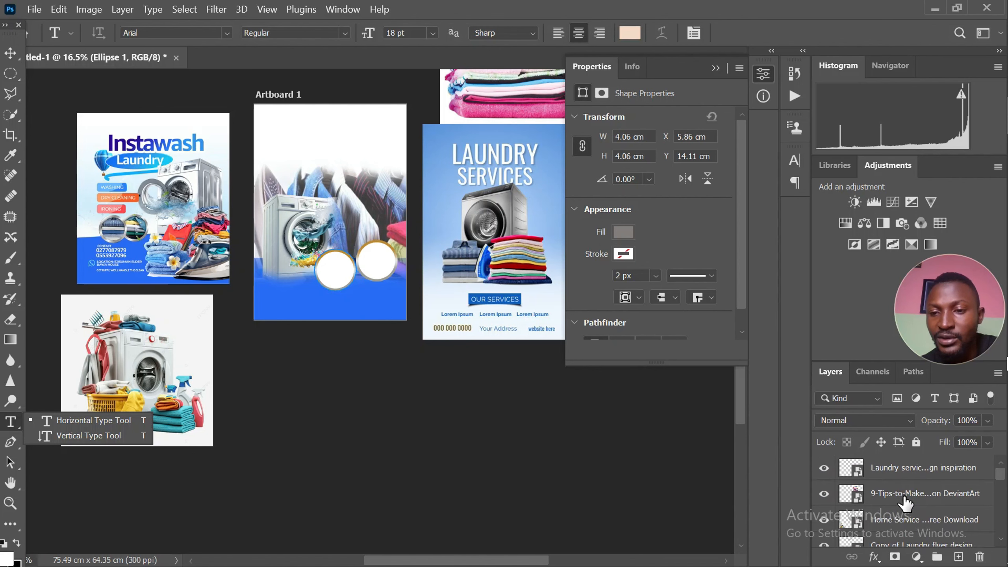
click(849, 475)
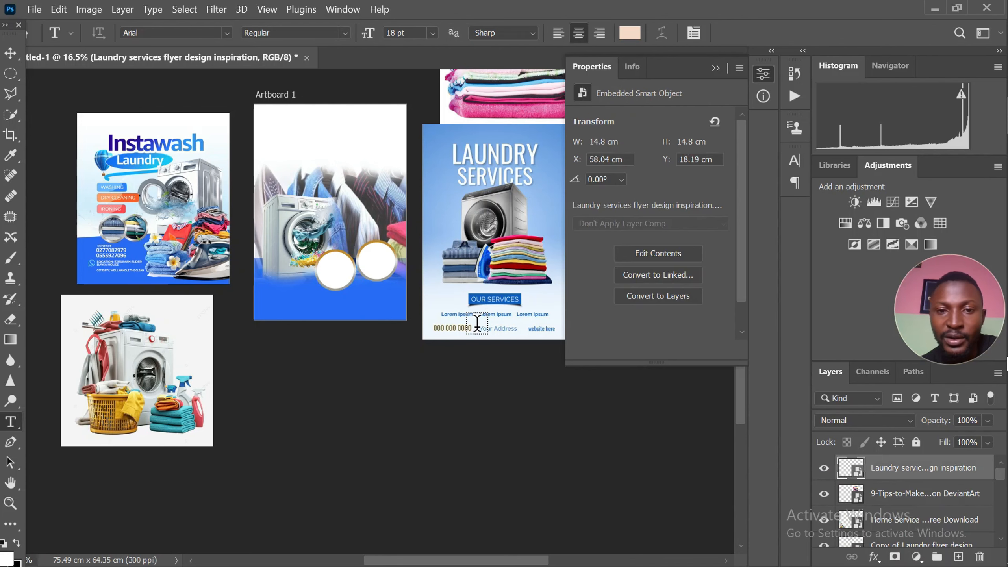
scroll(417, 264, up, 1)
scroll(327, 178, down, 1)
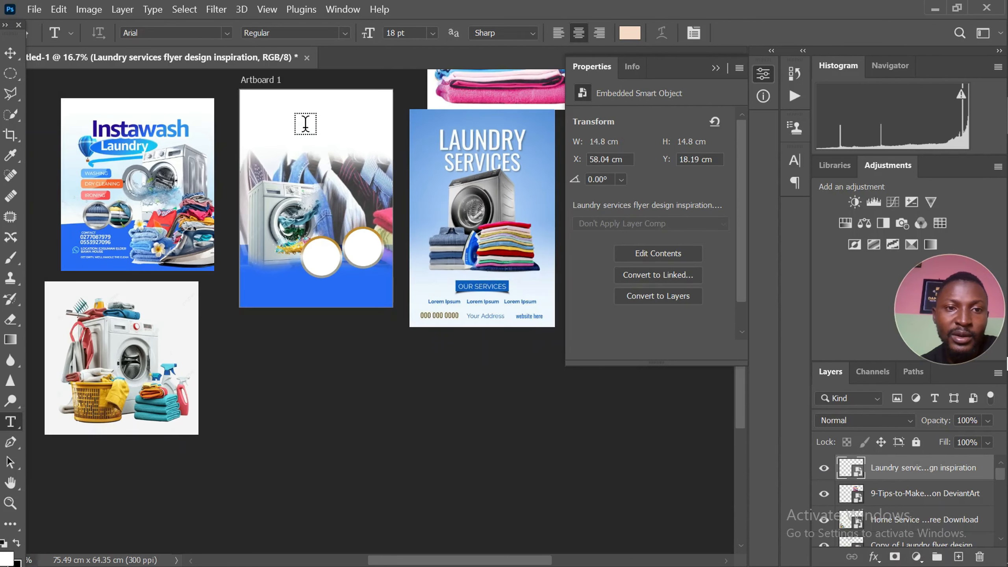
click(285, 120)
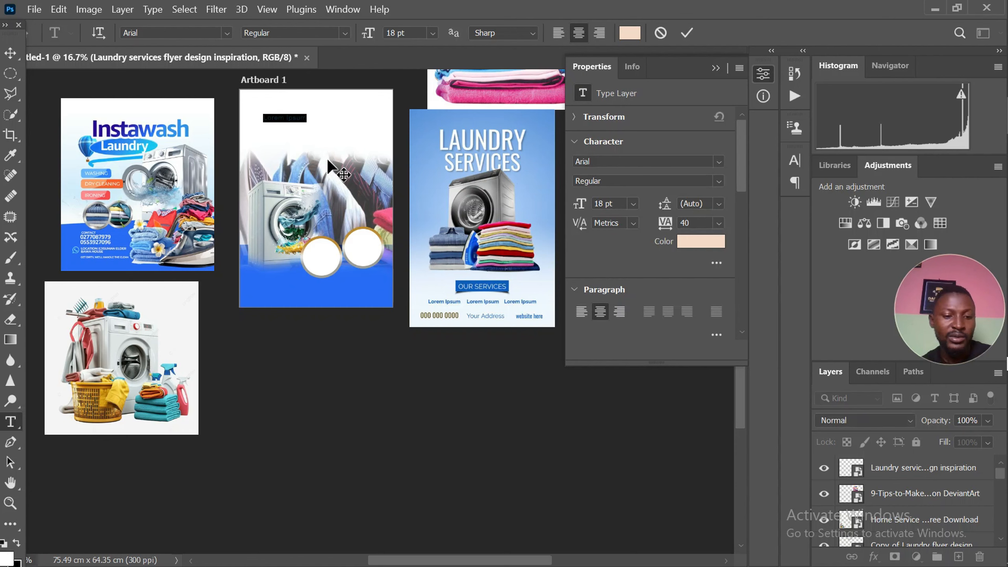
key(BackSpace)
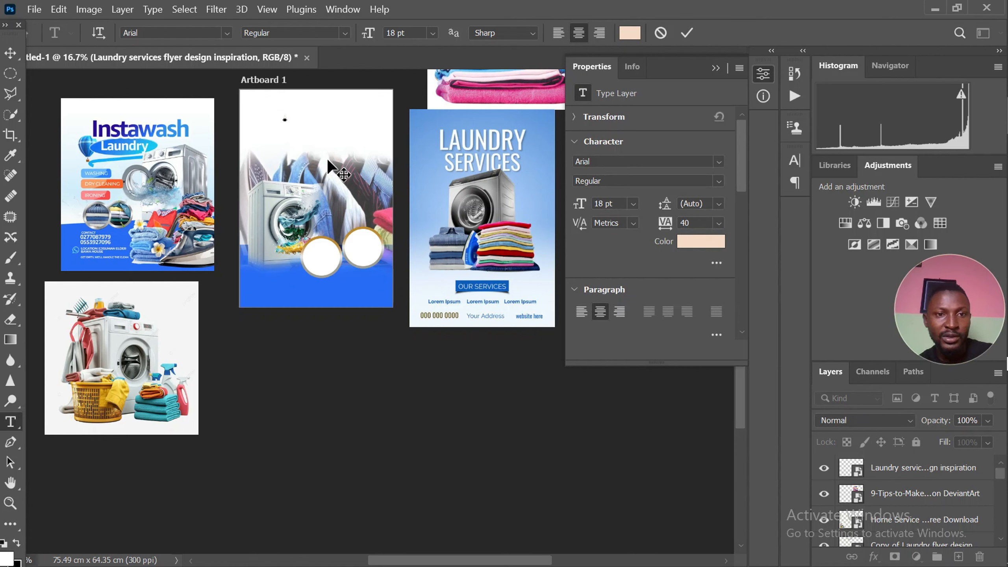
text(A)
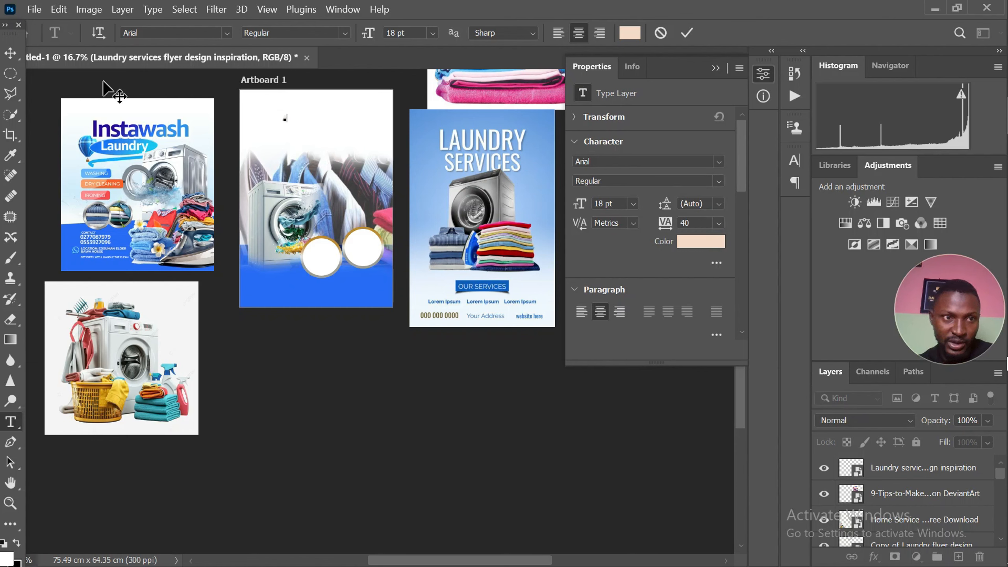
click(10, 55)
Enlarge the letter A proportionally to about 817%, giving a font size of about 147 pt
scroll(278, 176, up, 1)
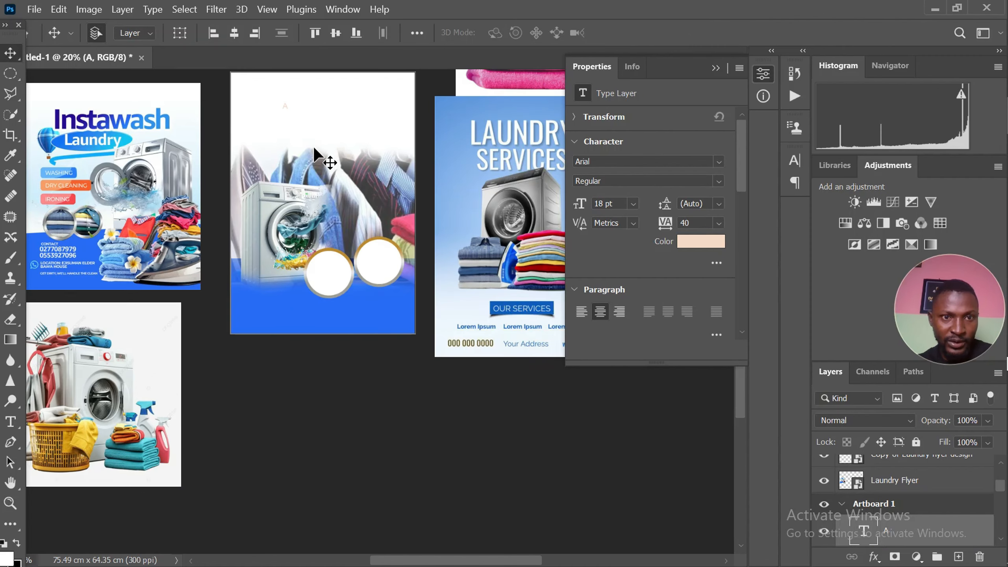
key(ctrl+t)
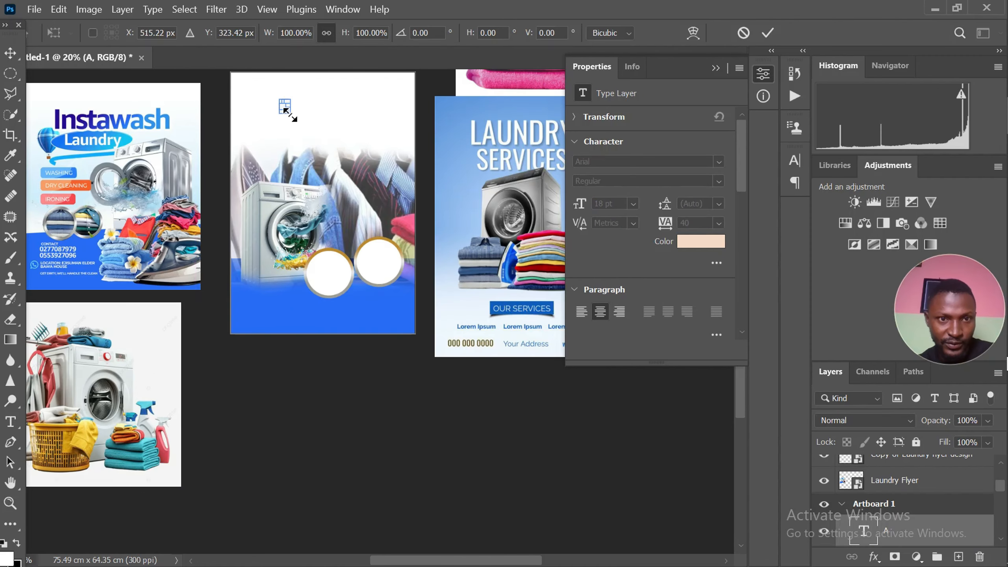
drag(289, 113, 325, 98)
scroll(324, 153, up, 1)
scroll(337, 184, down, 2)
key(Return)
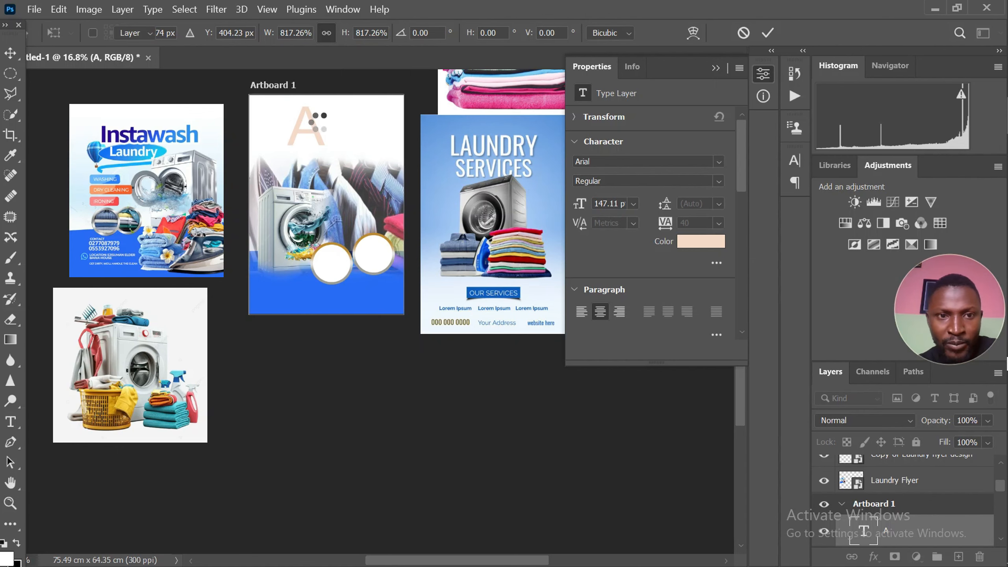
scroll(315, 131, up, 1)
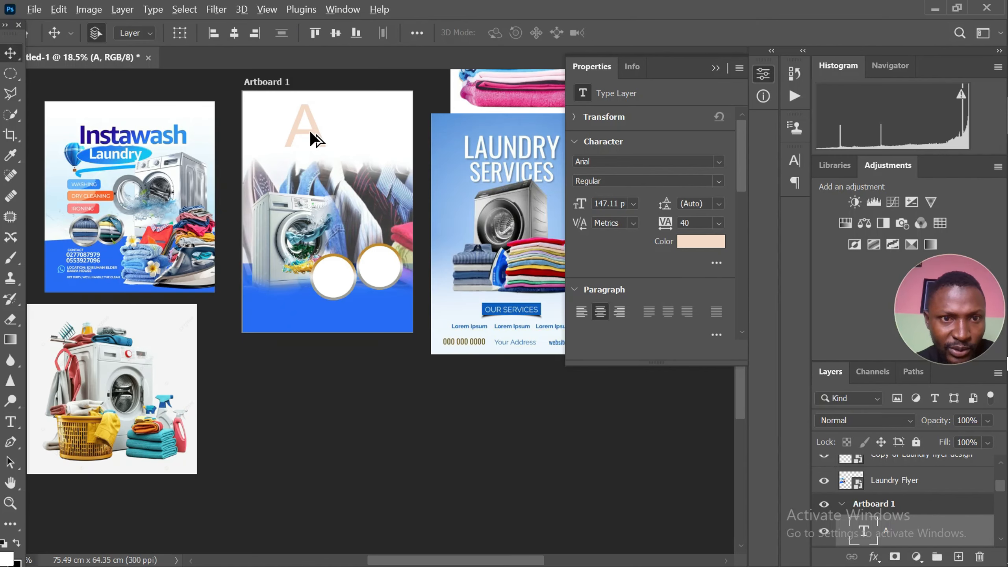
Duplicate the letter A directly to its right and change the copy's text to "J"
alt+drag(310, 130, 351, 130)
scroll(333, 126, up, 1)
scroll(296, 139, down, 1)
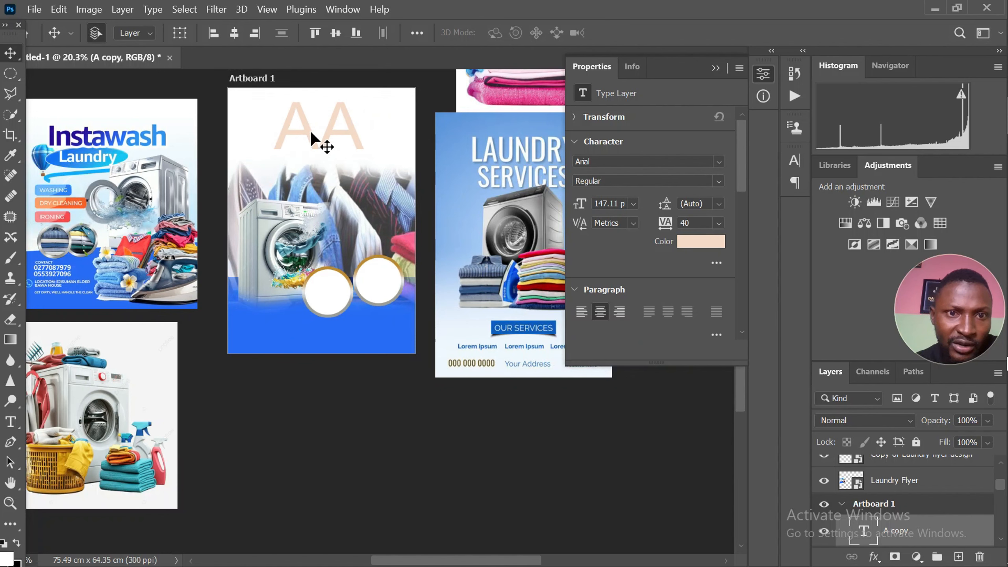
double_click(338, 127)
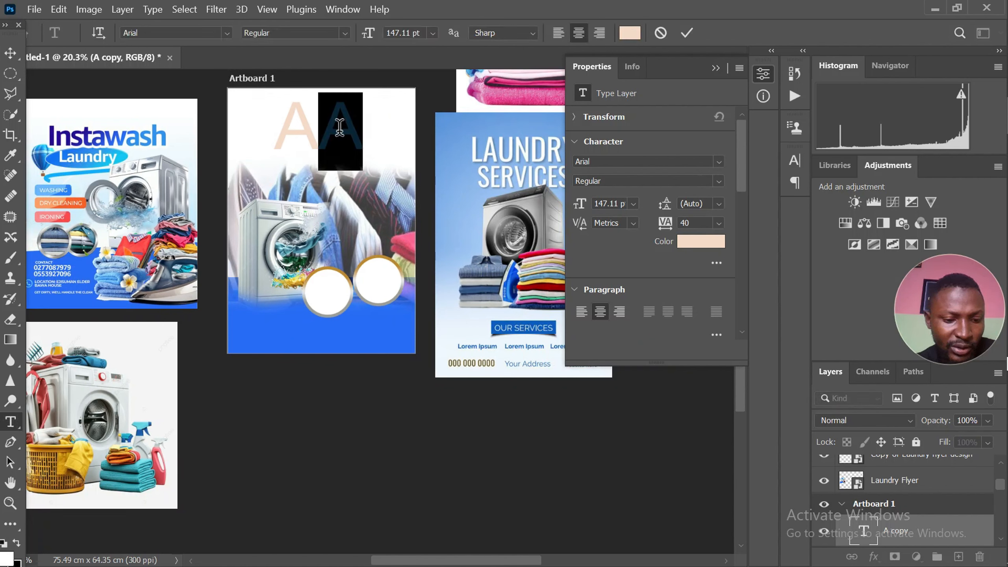
text(J)
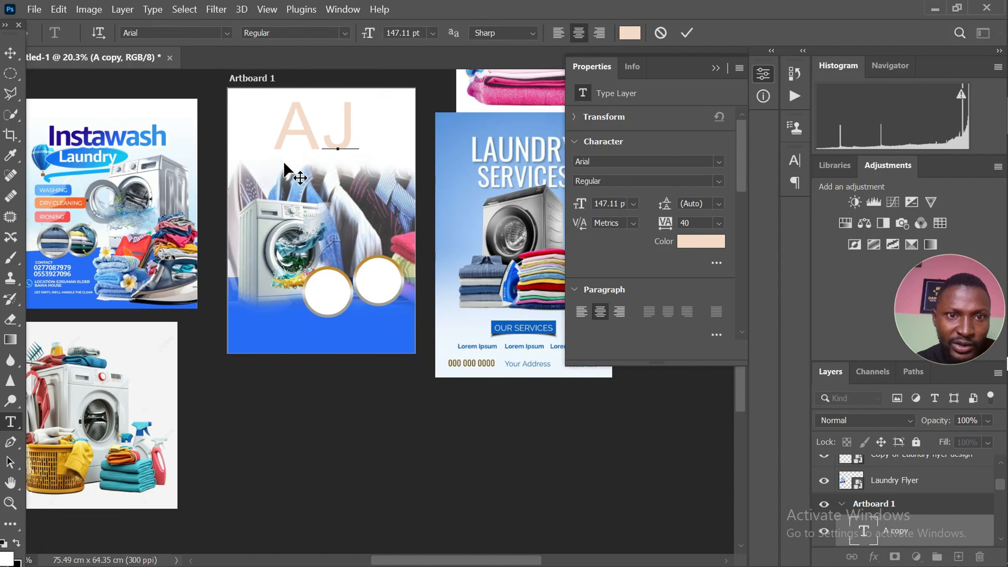
click(8, 53)
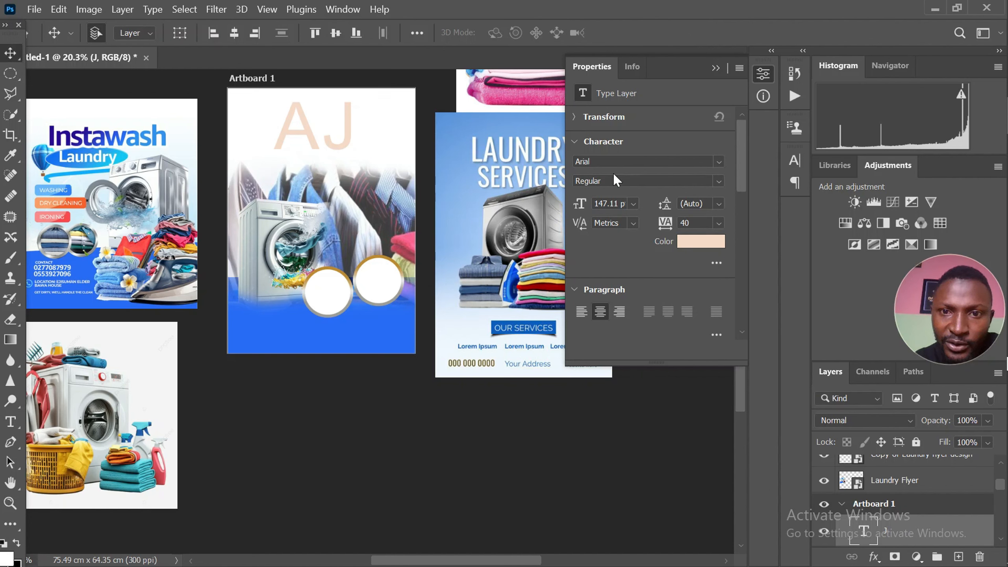
Set the letter J's font to Montserrat in the SemiBold style
text(Montserrat)
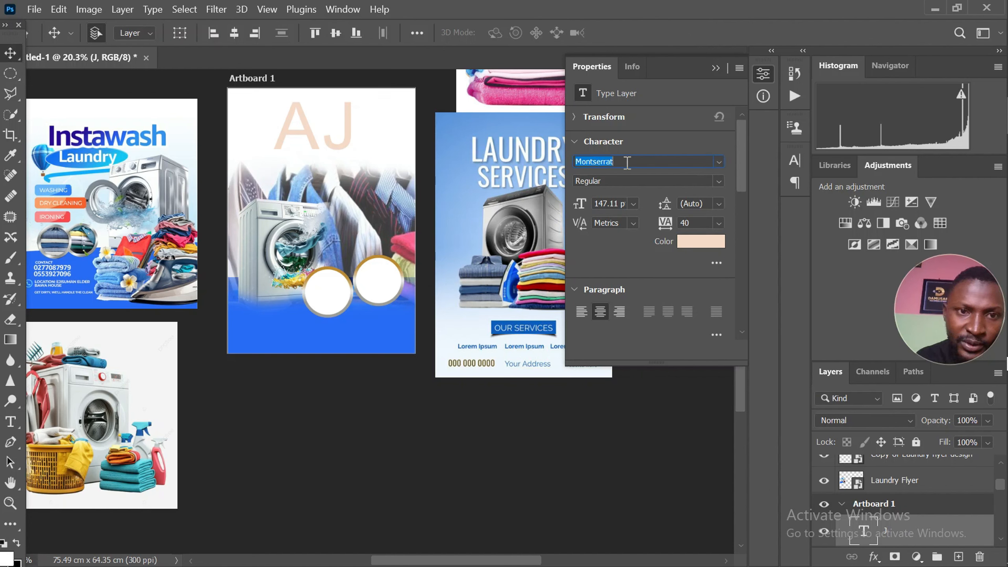
key(Down)
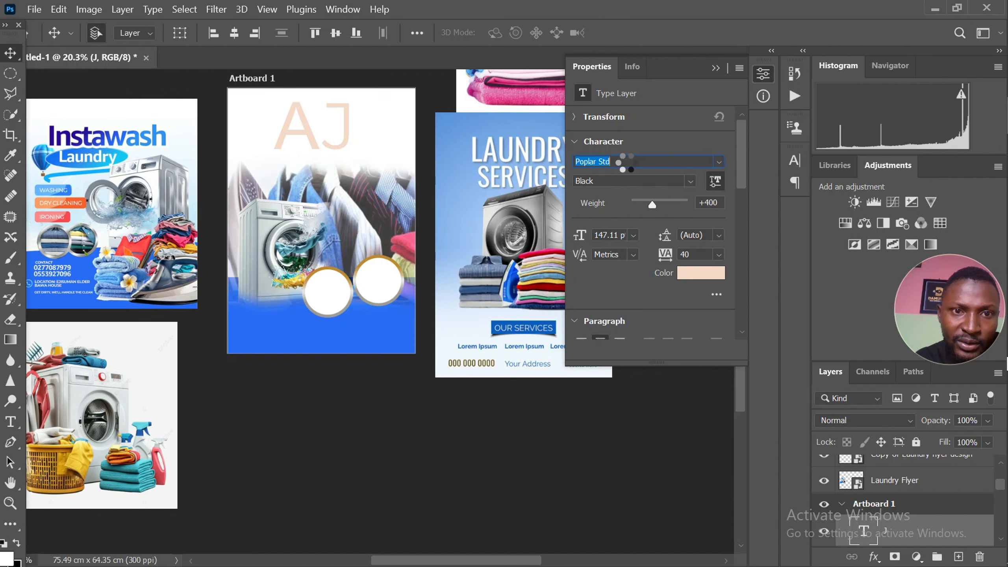
key(Up)
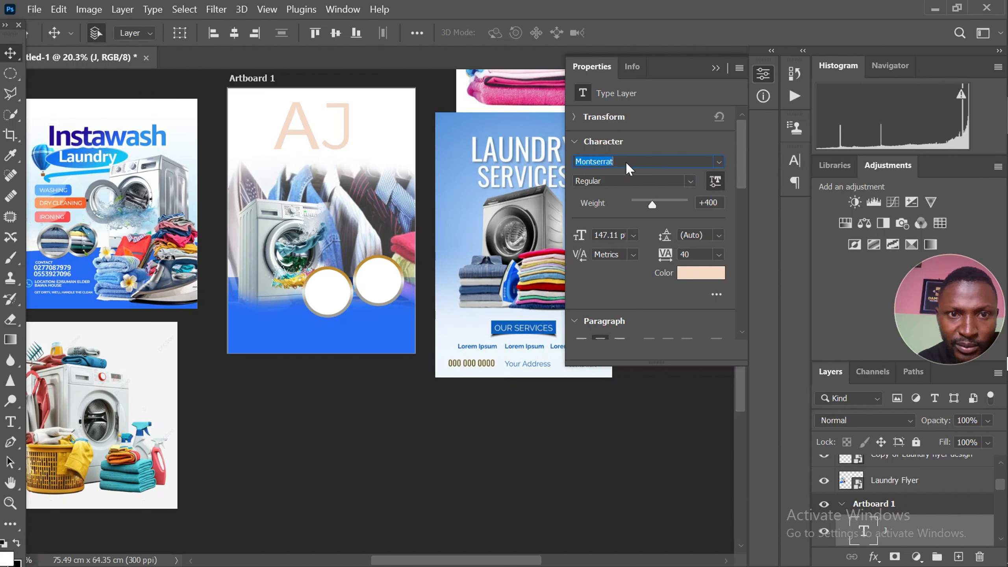
click(722, 161)
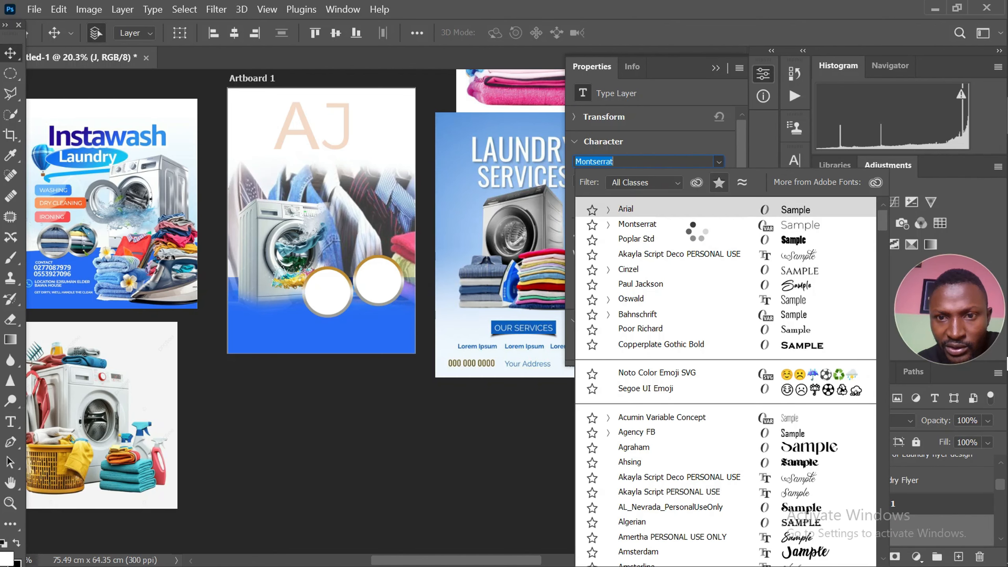
click(694, 225)
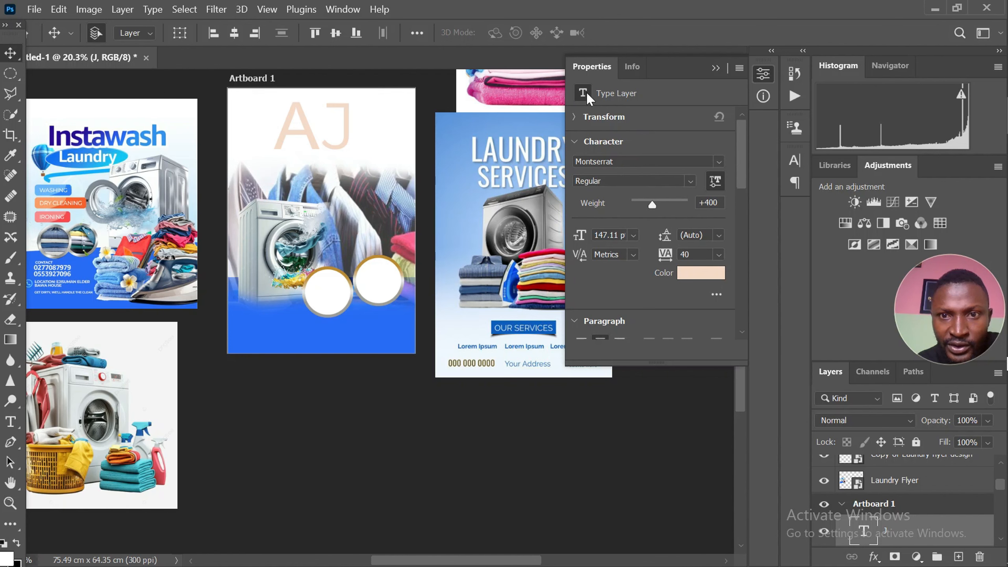
click(794, 162)
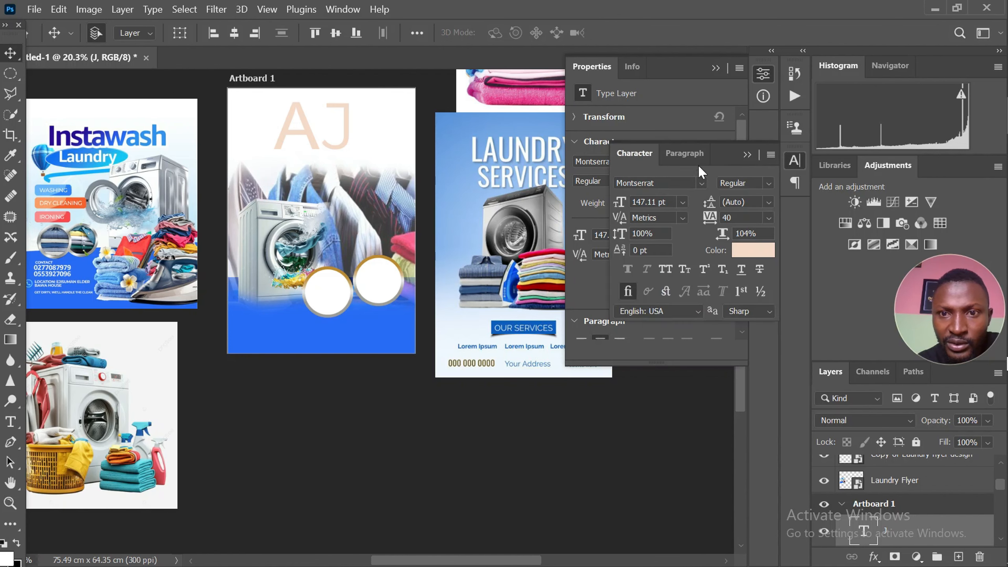
click(715, 70)
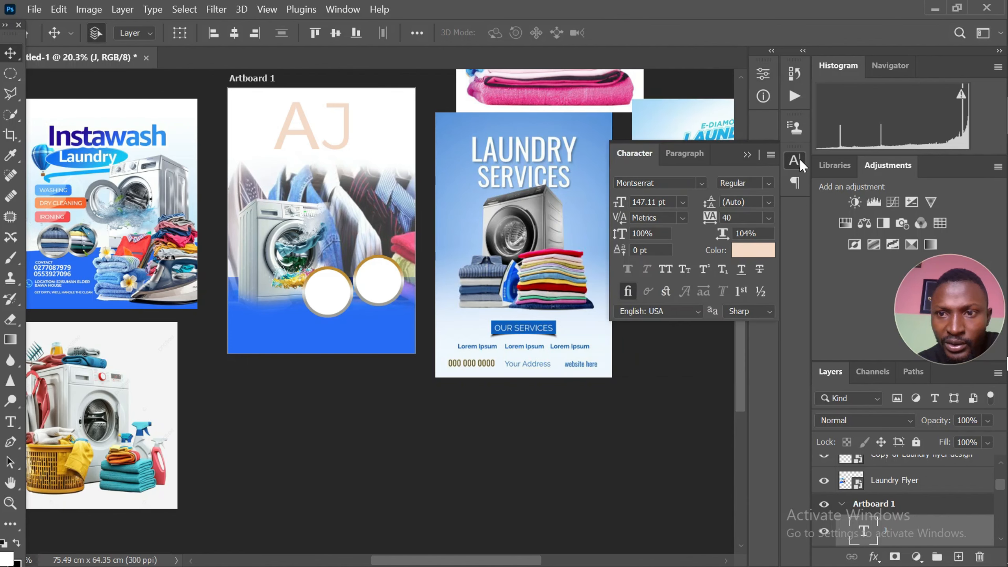
click(770, 183)
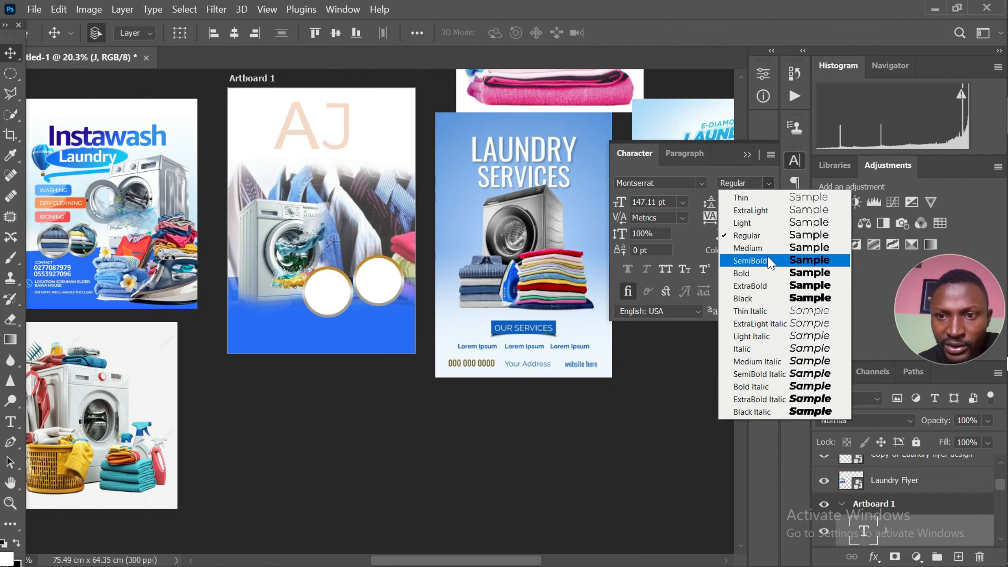
click(750, 261)
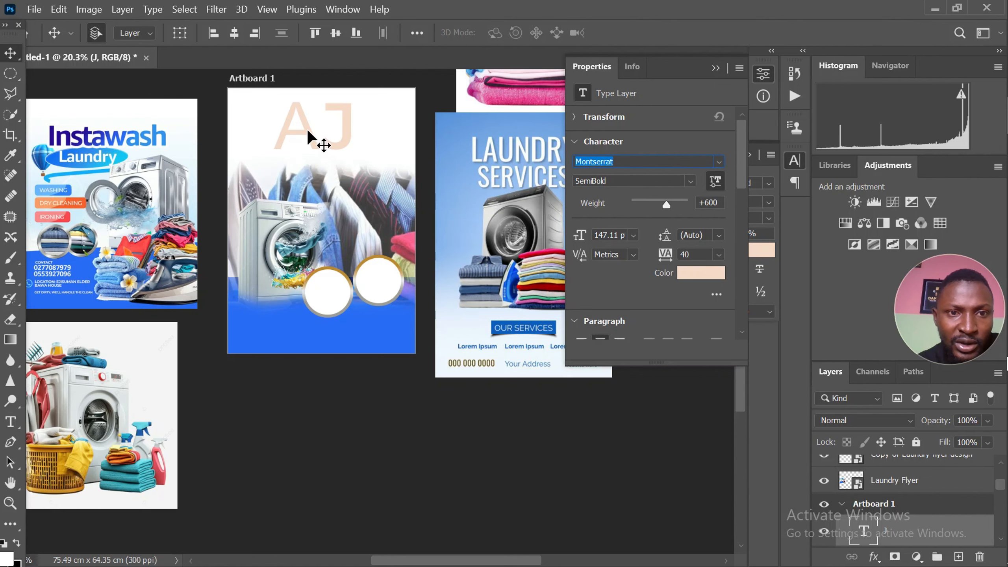
Move the letter A to overlap the J and set its font to Montserrat SemiBold
drag(307, 127, 344, 139)
scroll(356, 163, up, 1)
scroll(357, 162, up, 1)
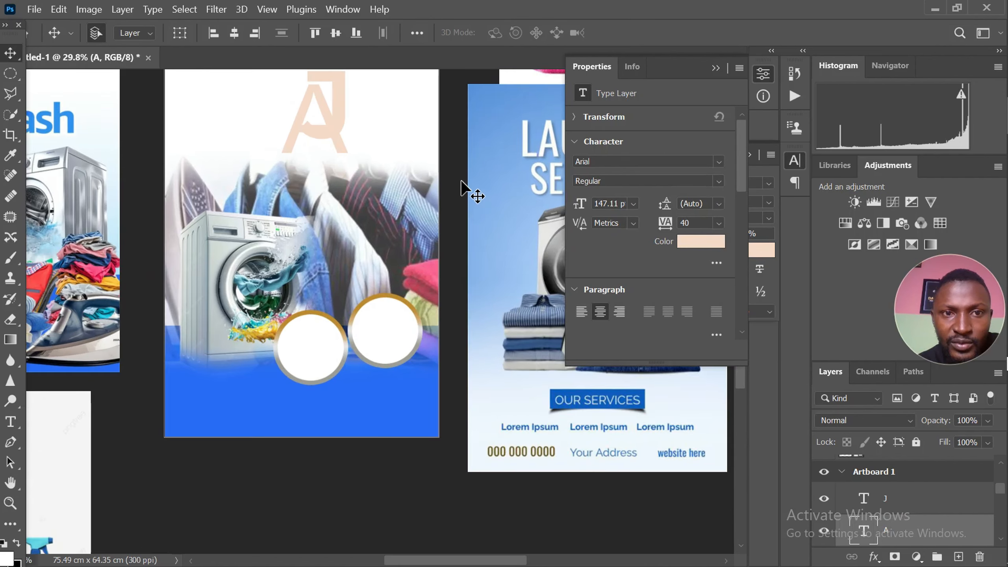
click(719, 163)
click(637, 209)
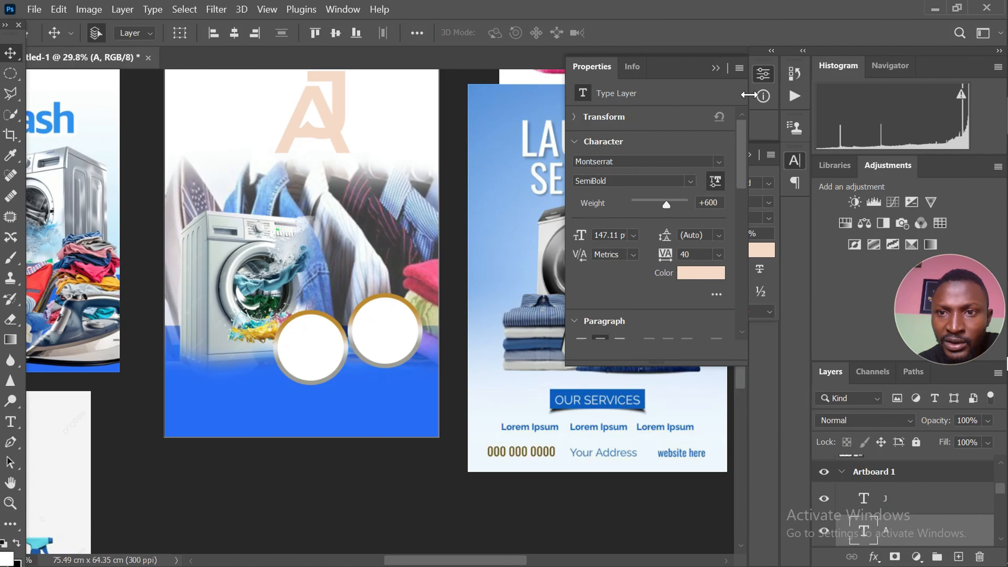
click(715, 68)
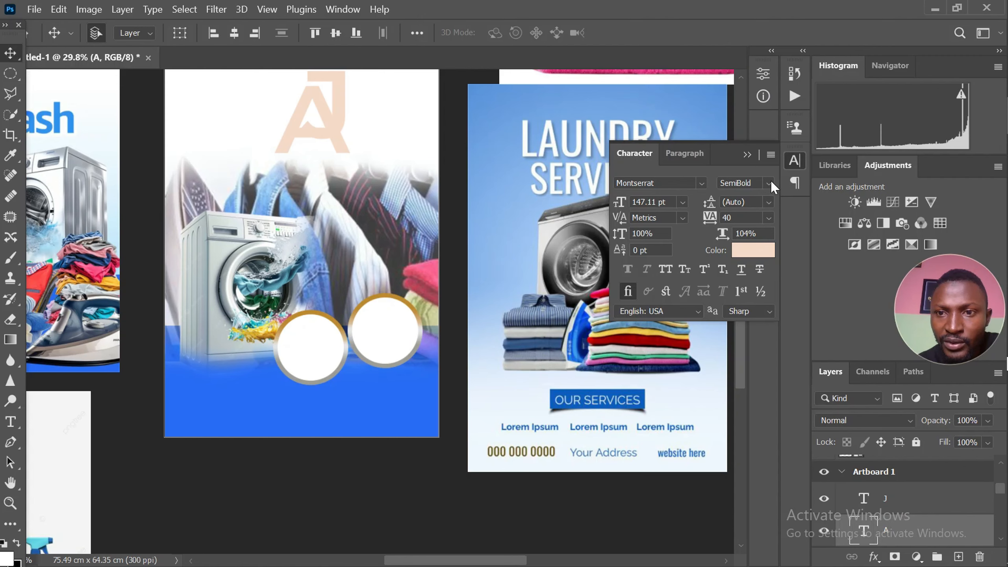
Duplicate the letter A text layer in place
scroll(545, 170, down, 2)
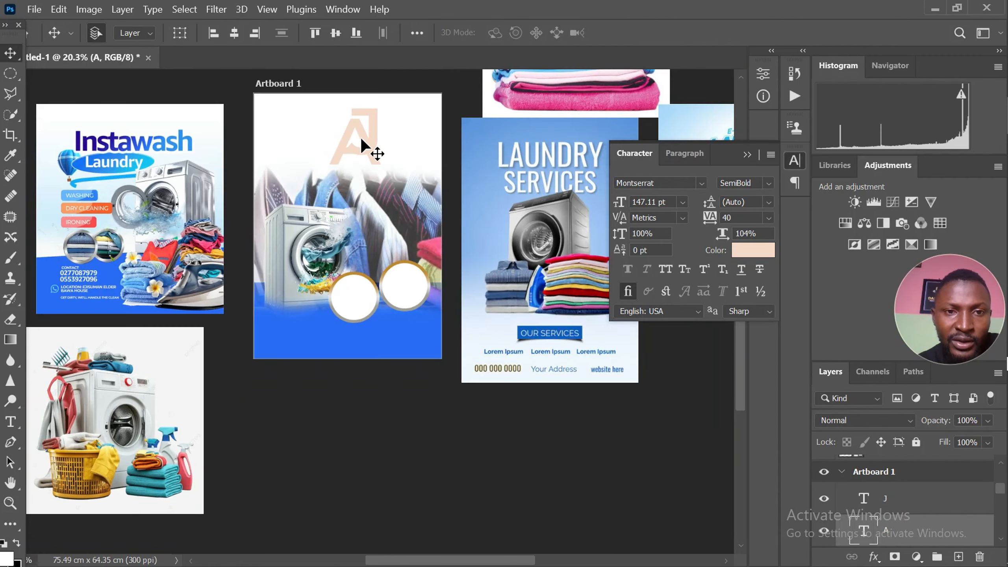
scroll(363, 135, up, 1)
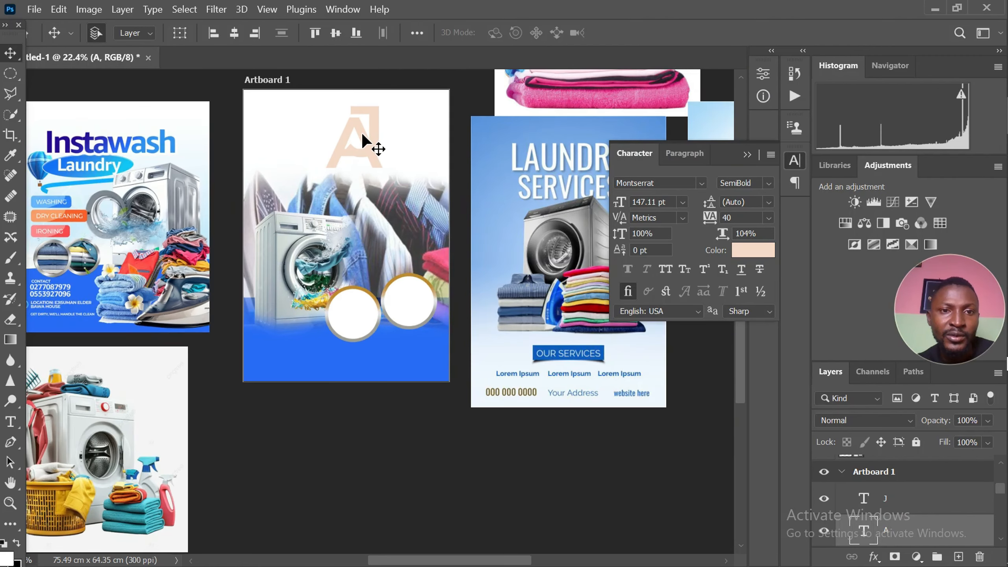
scroll(362, 140, up, 1)
click(362, 140)
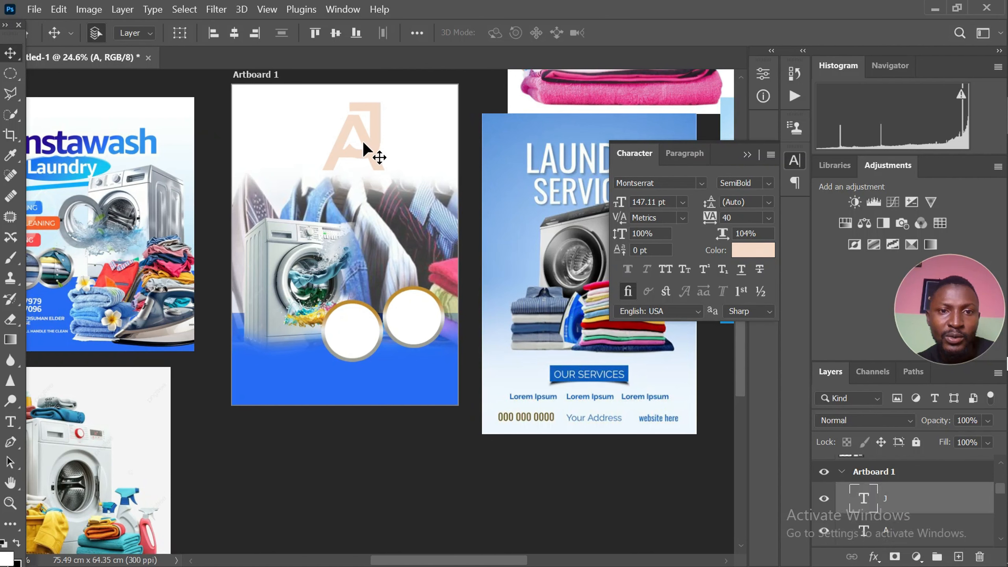
scroll(921, 540, down, 1)
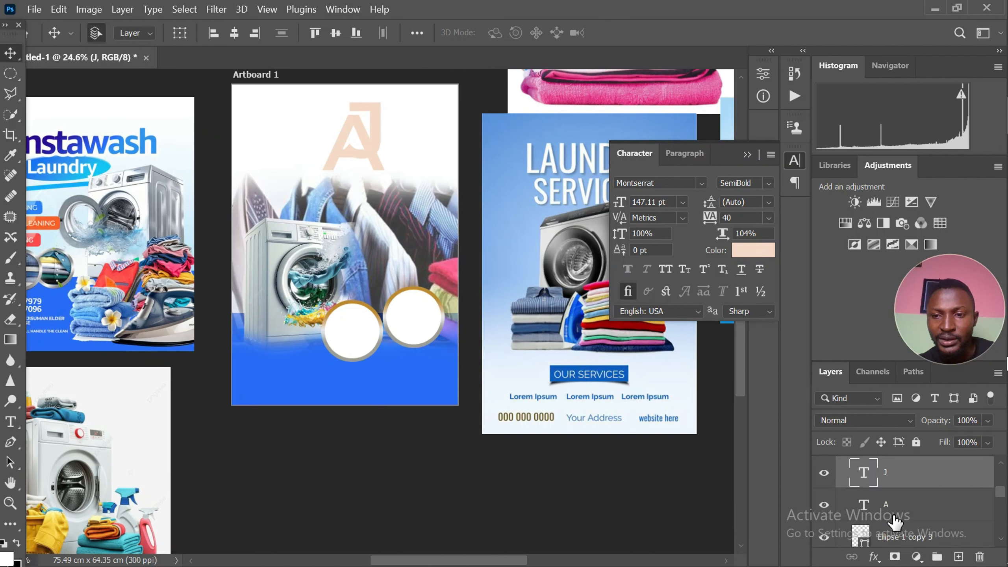
scroll(890, 520, down, 1)
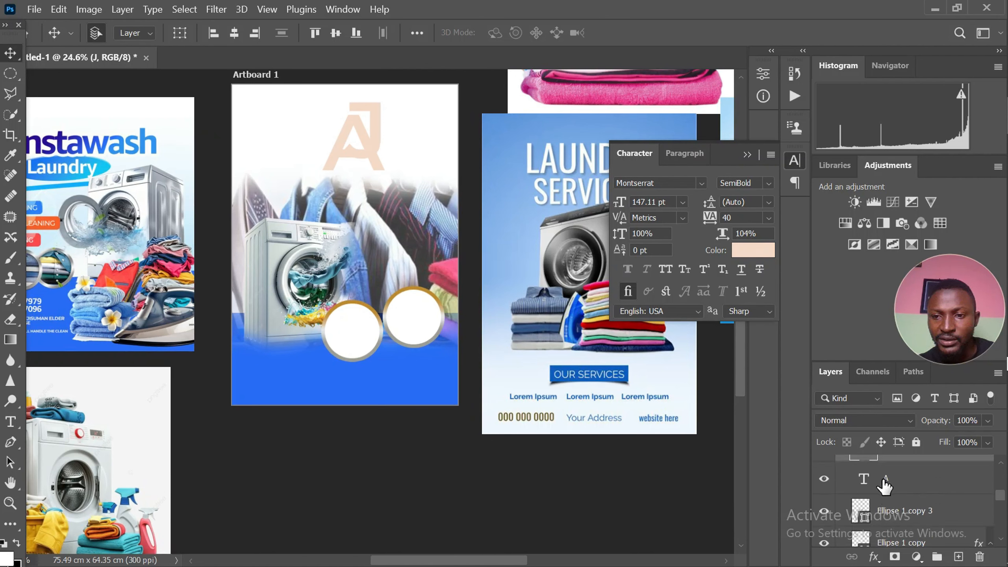
scroll(888, 501, up, 1)
click(882, 511)
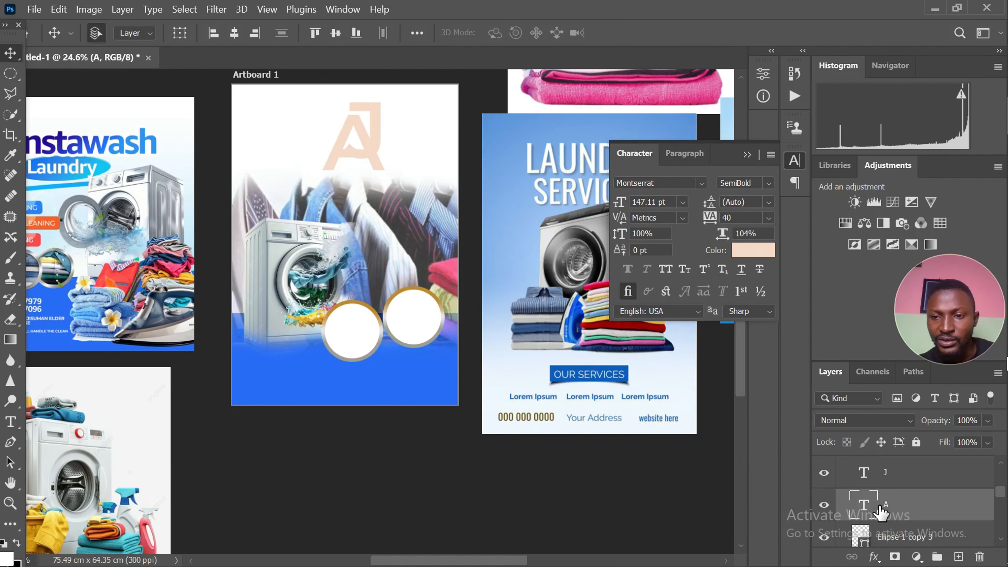
key(ctrl+j)
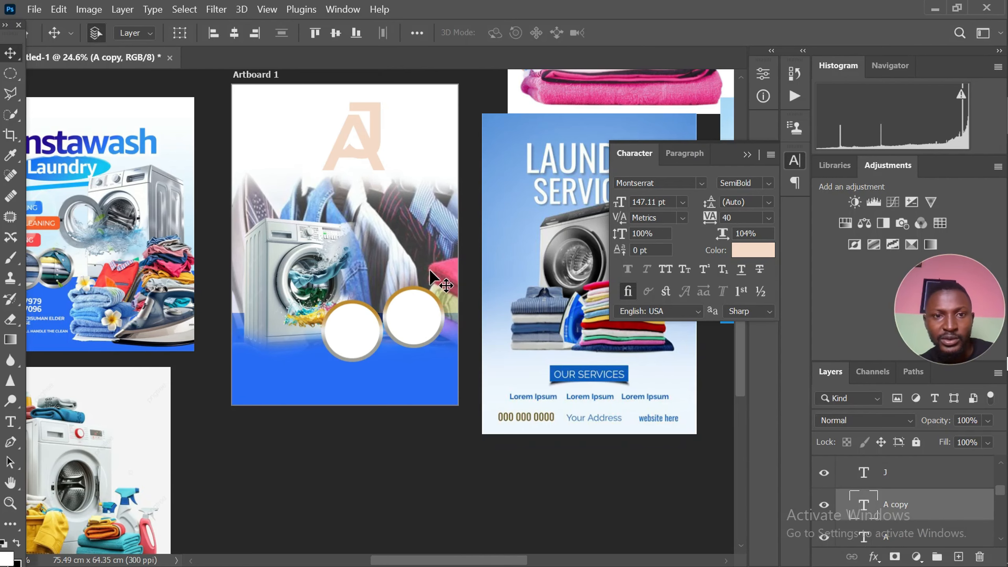
Hide the original letter A layer and rasterize the type of its copy
scroll(357, 155, up, 2)
scroll(684, 410, down, 1)
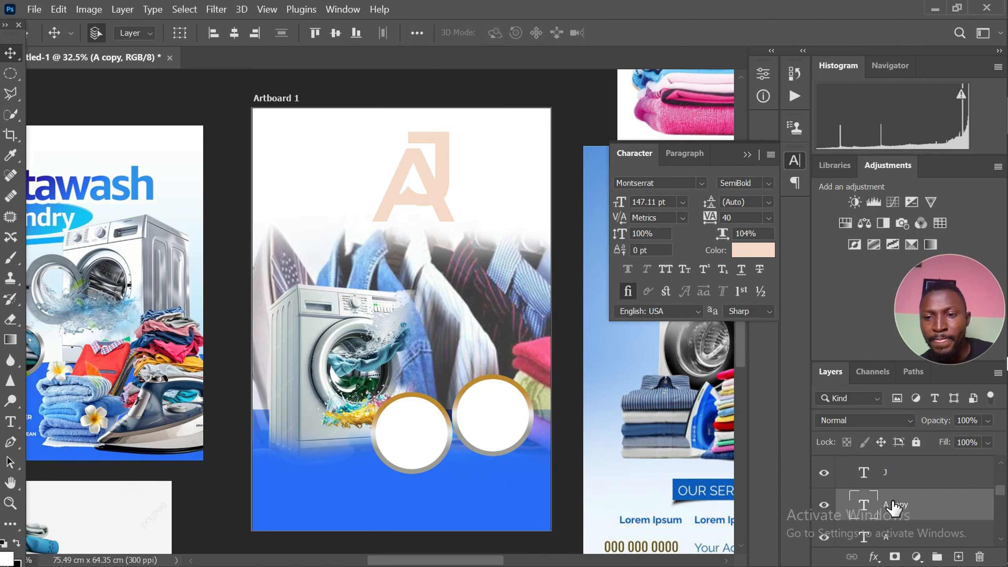
scroll(873, 508, down, 2)
click(825, 485)
scroll(838, 482, up, 1)
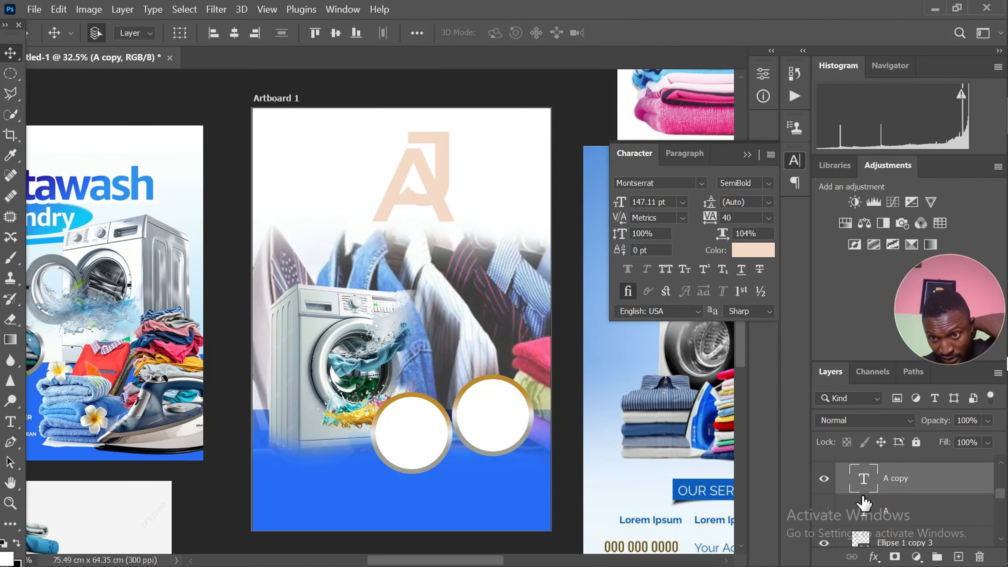
right_click(896, 477)
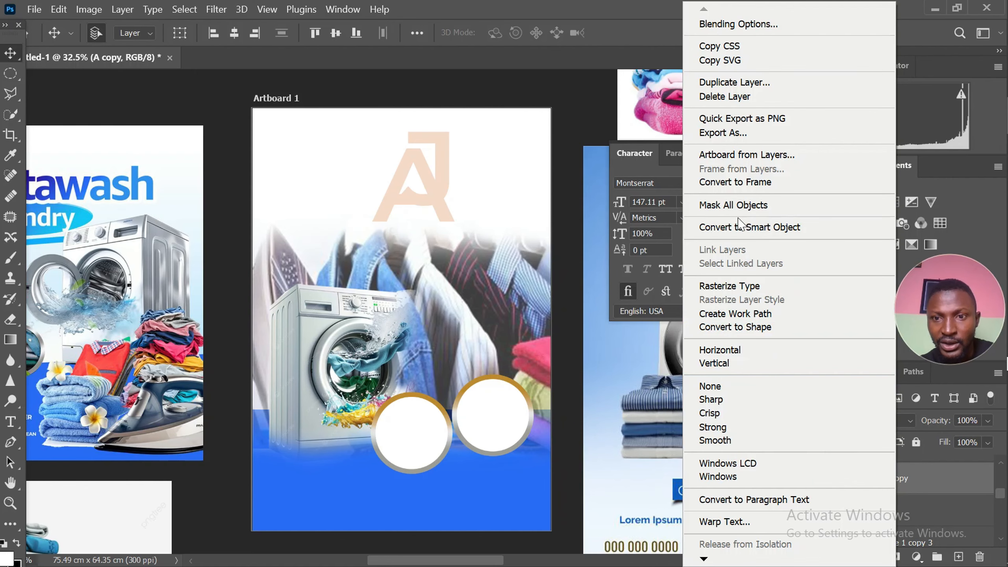
click(742, 286)
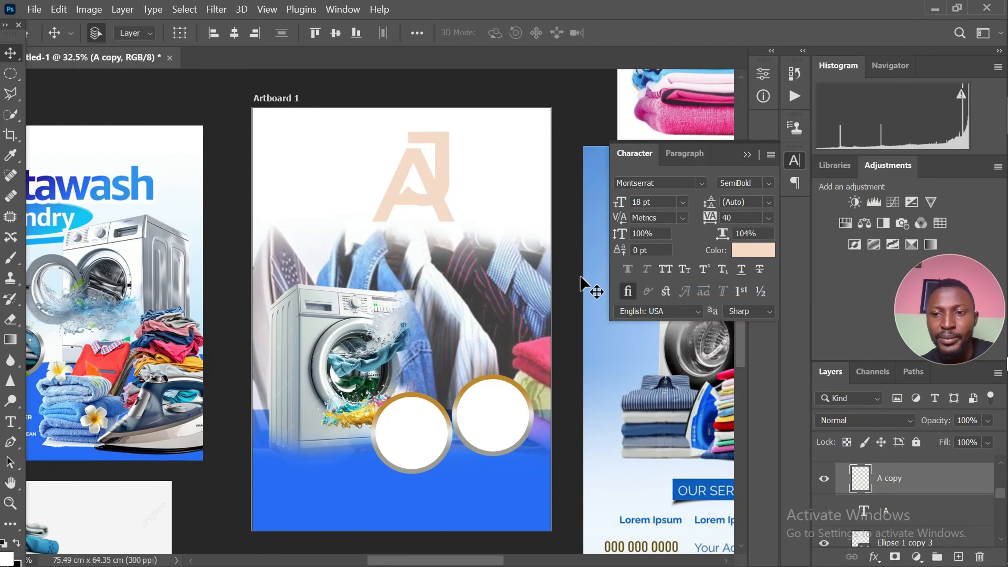
Hide the J layer and delete most of the rasterized A's crossbar using a four-sided Polygonal Lasso selection
scroll(516, 314, up, 3)
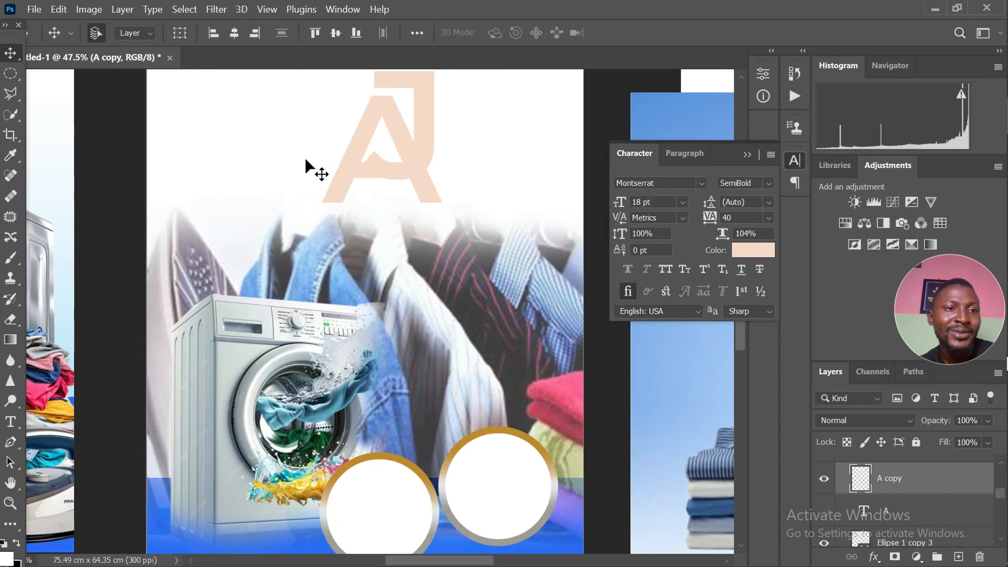
click(12, 94)
scroll(393, 167, up, 3)
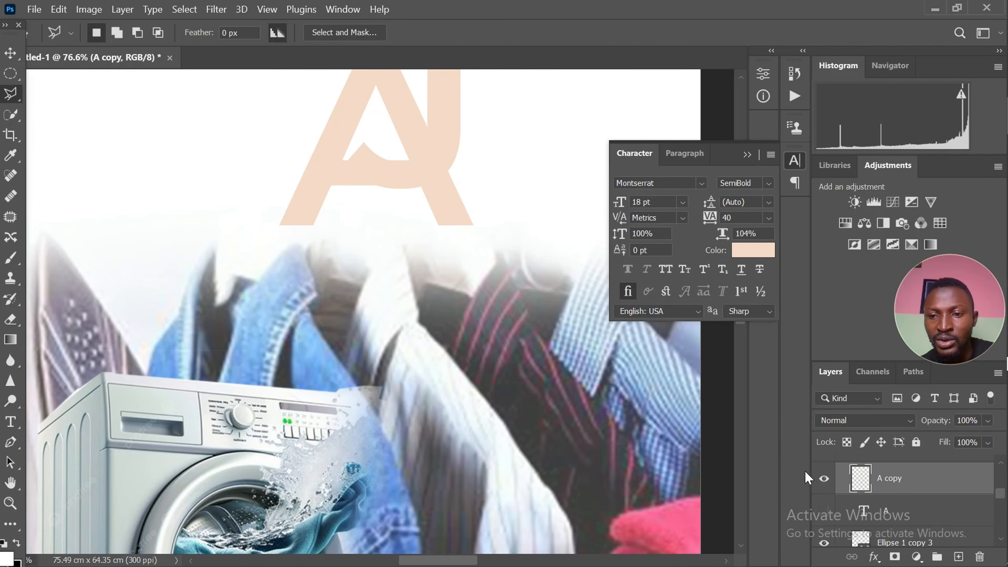
scroll(861, 507, up, 1)
click(824, 473)
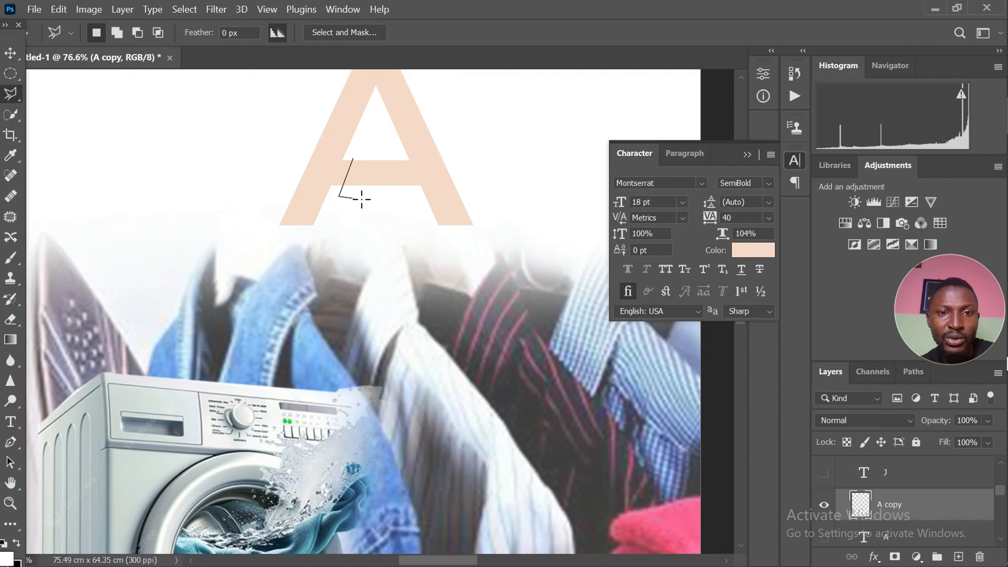
click(423, 186)
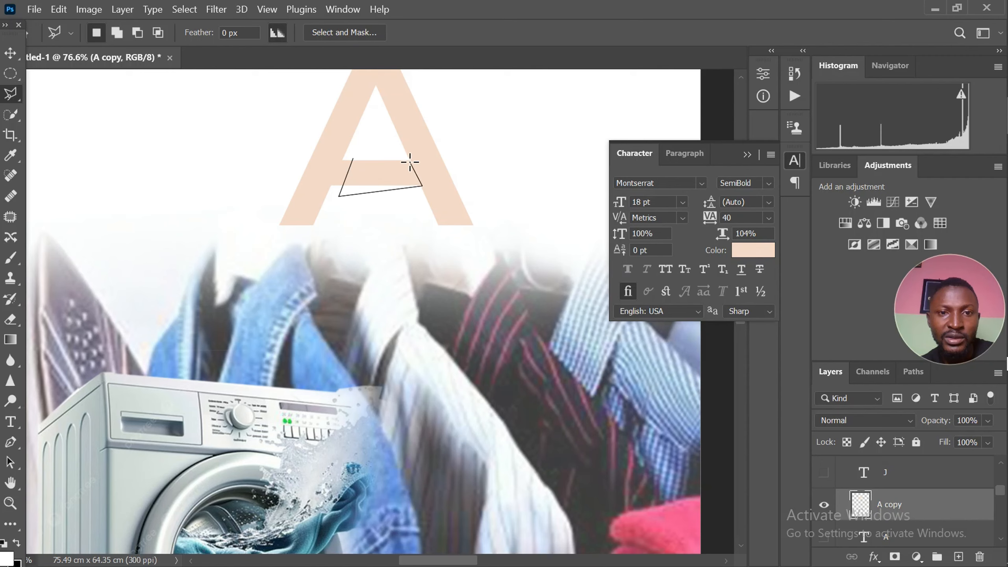
click(352, 158)
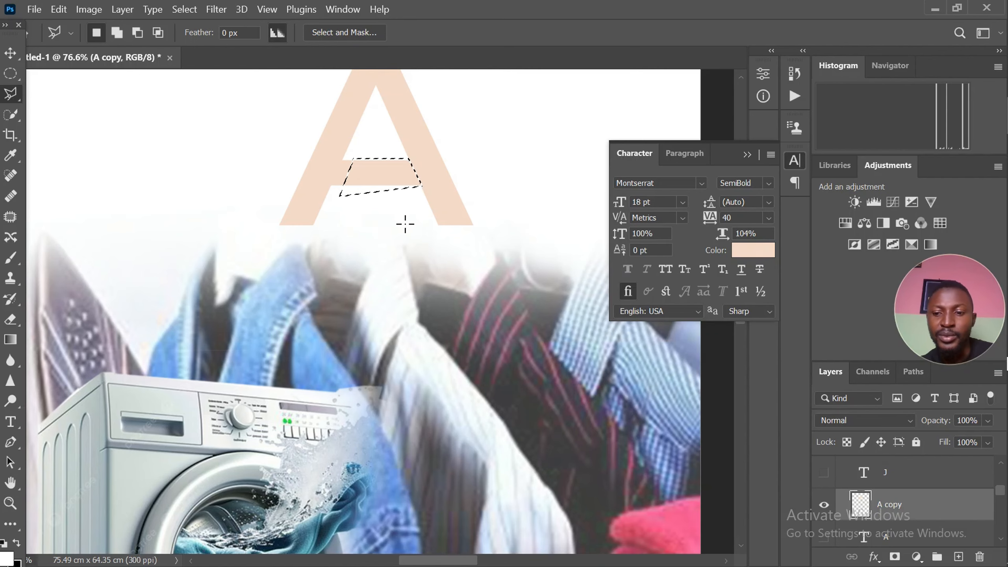
key(Delete)
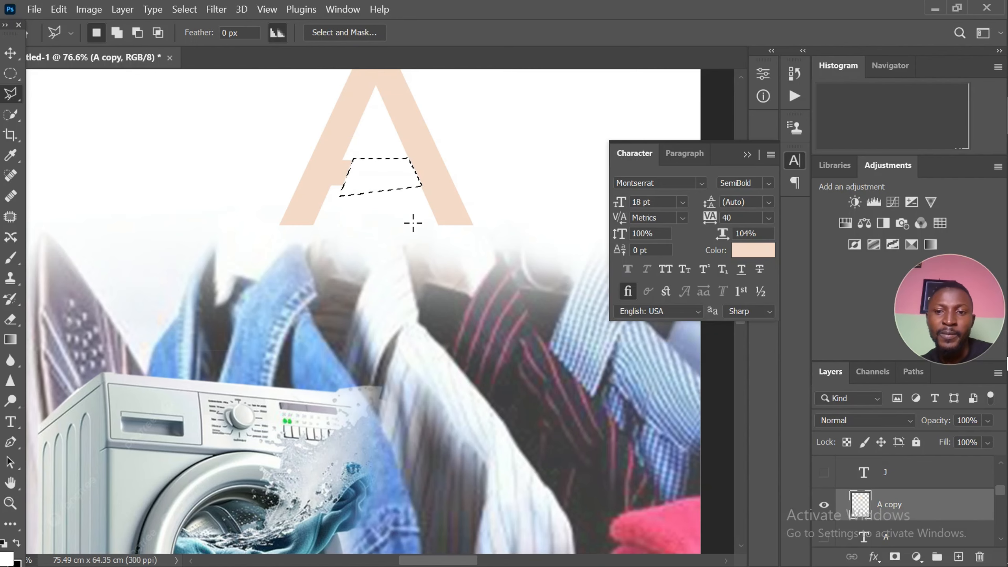
Show the J layer again and clear the selection around the removed crossbar
click(825, 474)
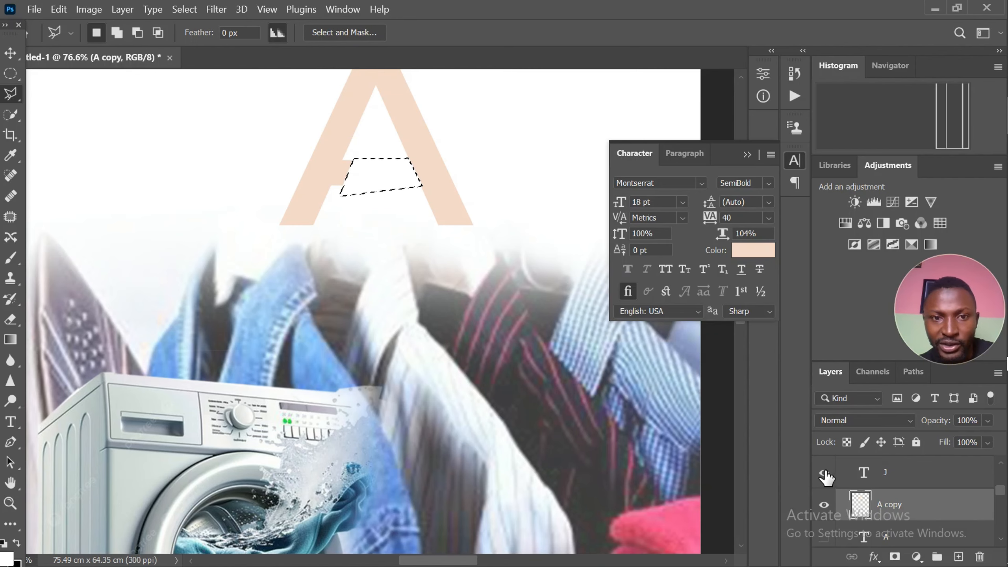
scroll(431, 194, up, 2)
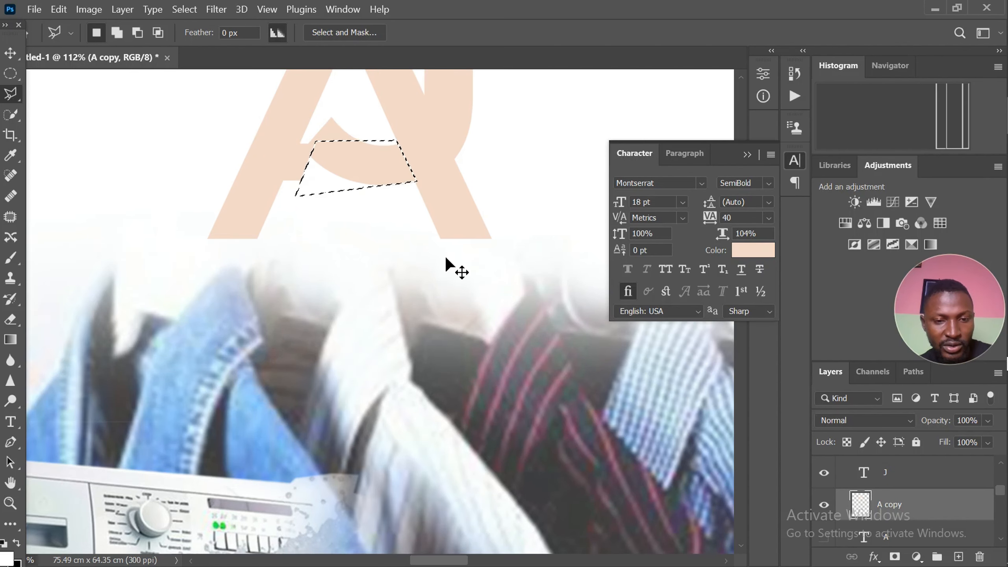
key(ctrl+d)
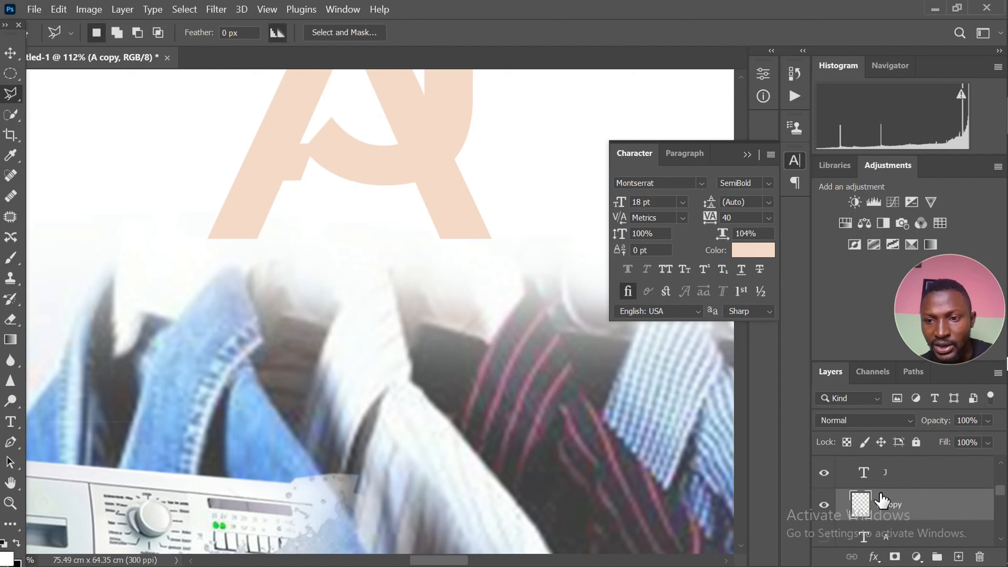
Set the letter J's text color to light blue 78bef7, sampled from the artwork
click(889, 474)
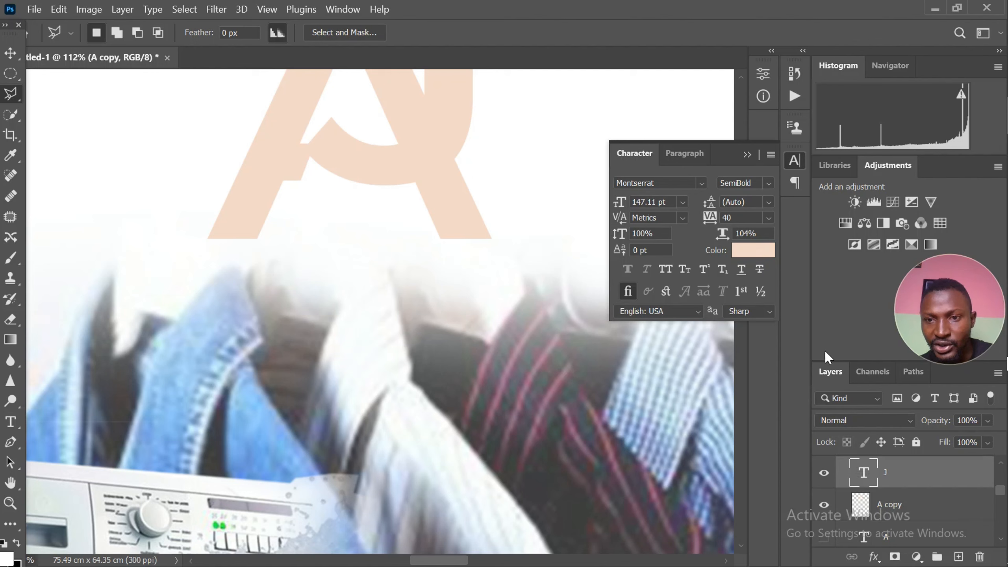
click(752, 250)
click(284, 443)
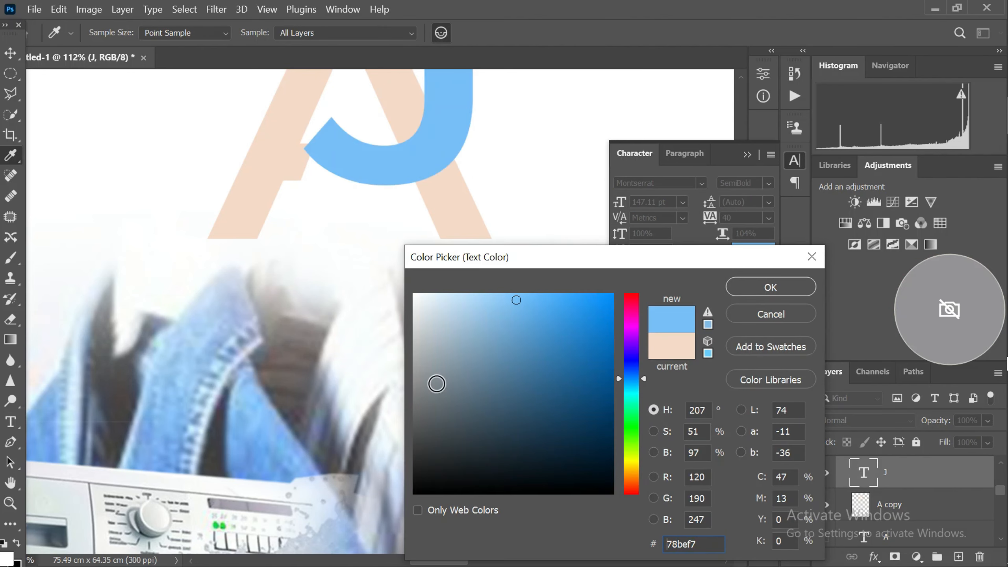
click(781, 293)
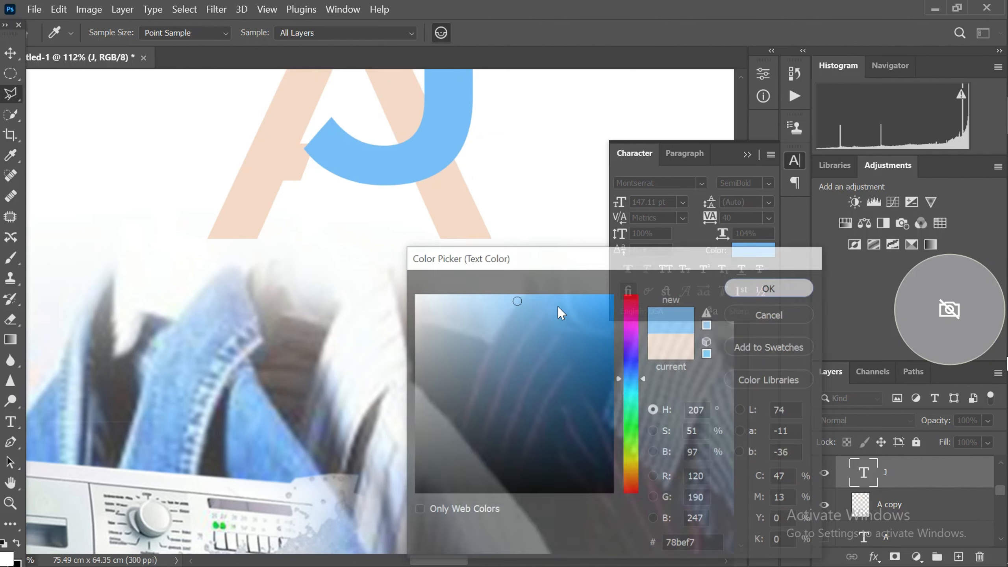
Start a Polygonal Lasso selection at the inner edge of the J's stem where it crosses the A's right leg
key(l)
scroll(464, 364, down, 2)
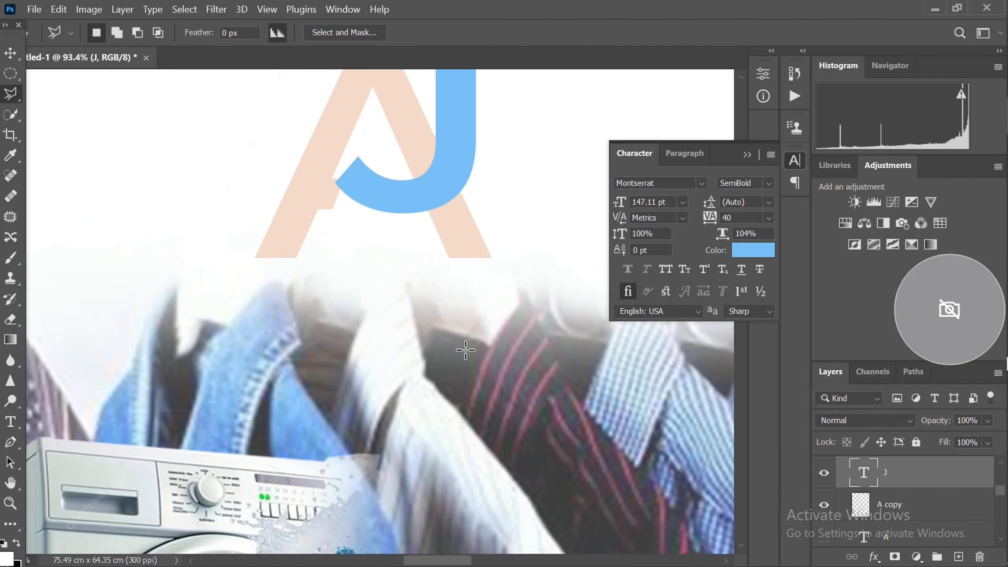
scroll(435, 250, up, 2)
scroll(438, 226, down, 2)
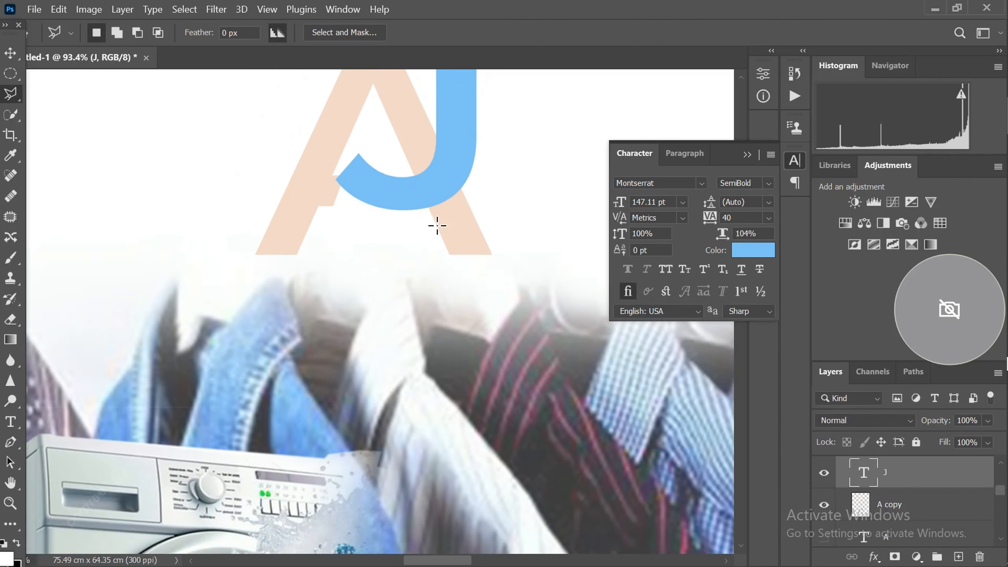
scroll(434, 130, up, 3)
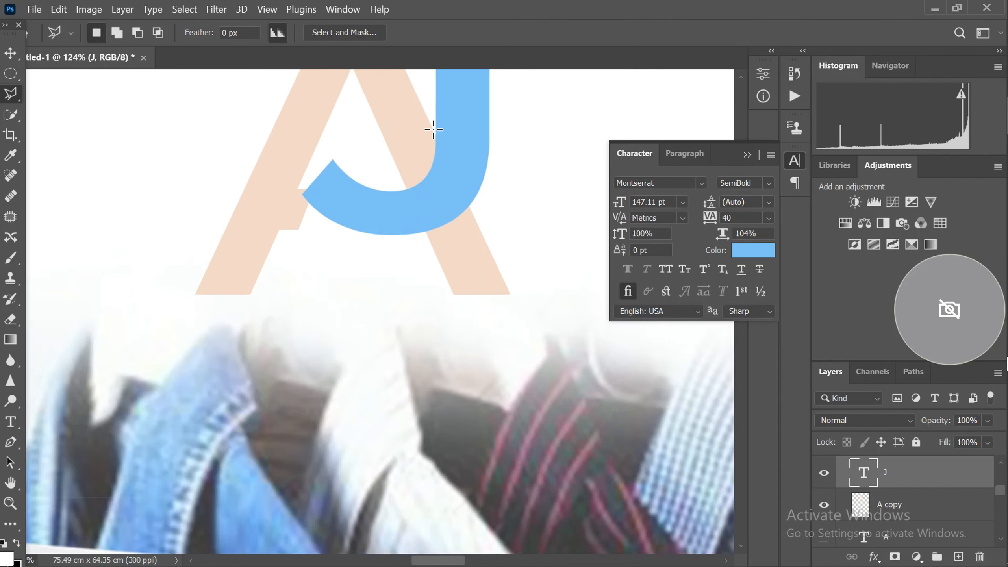
scroll(434, 129, up, 1)
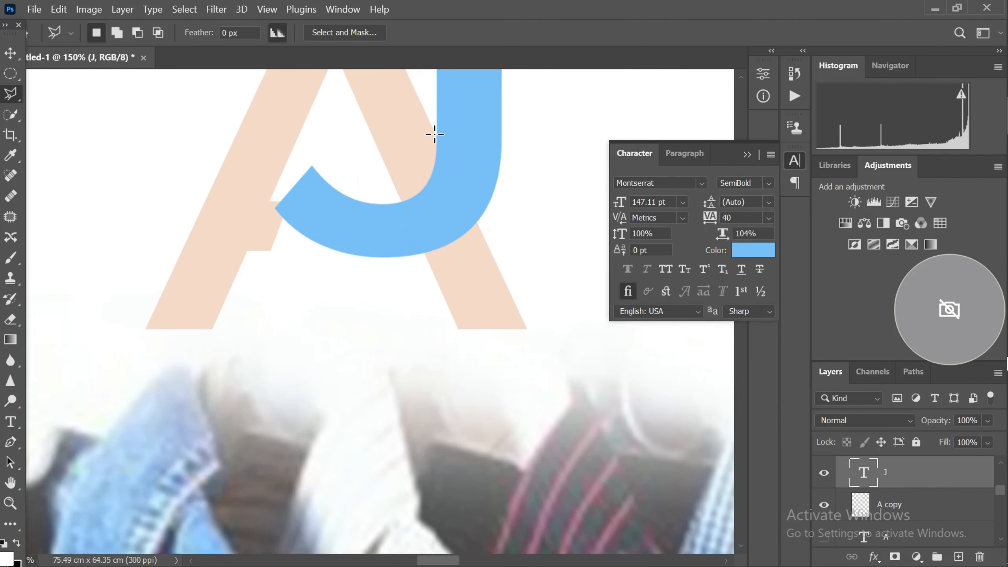
scroll(434, 133, up, 1)
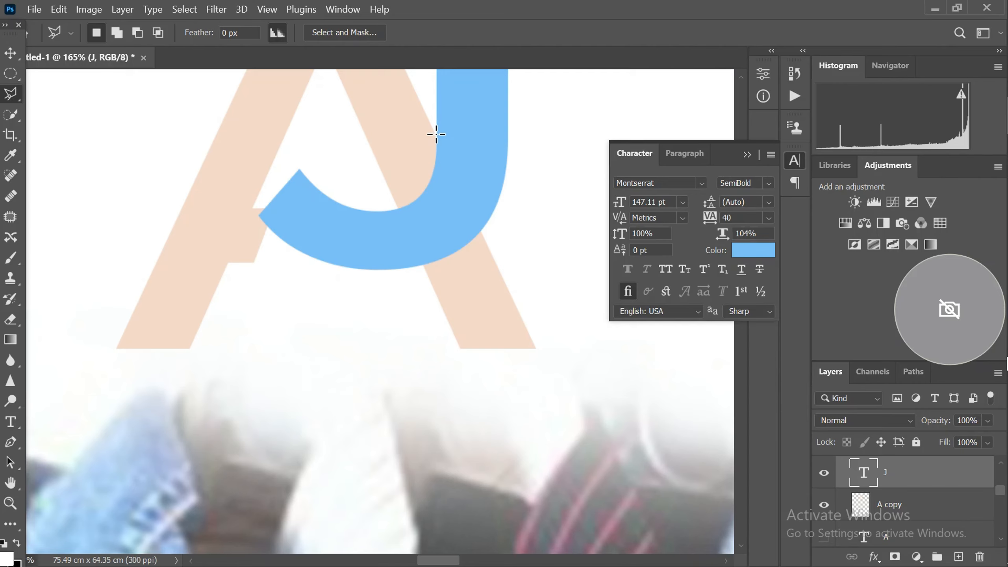
click(437, 134)
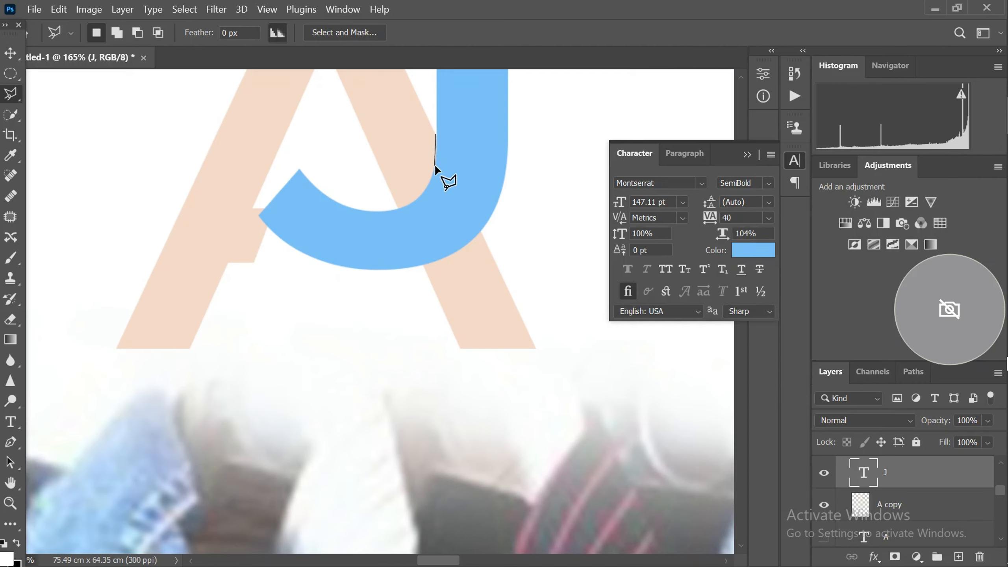
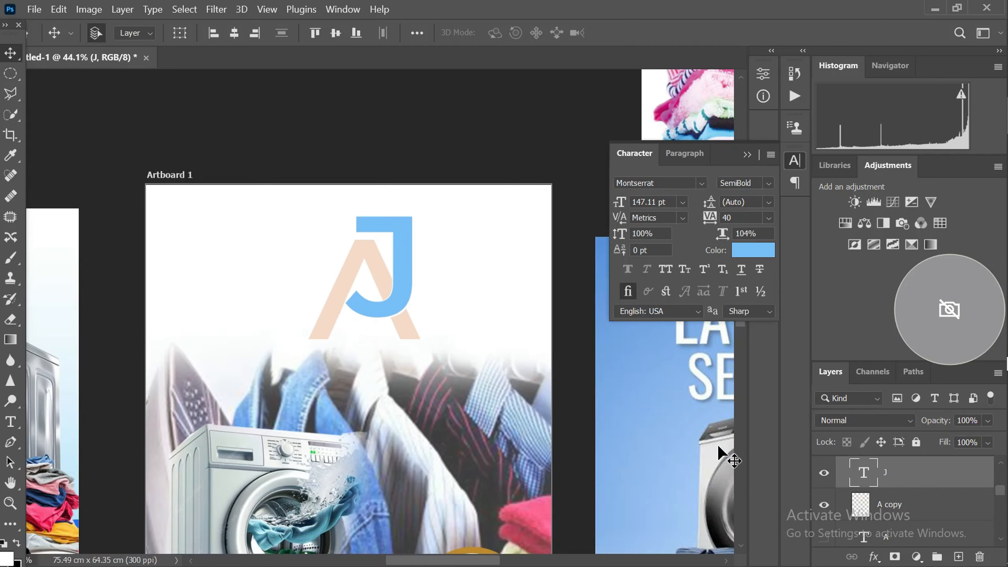
Add a Color Overlay to the A copy layer in light blue 78bef7, sampled from the letter J
click(860, 512)
scroll(861, 514, down, 1)
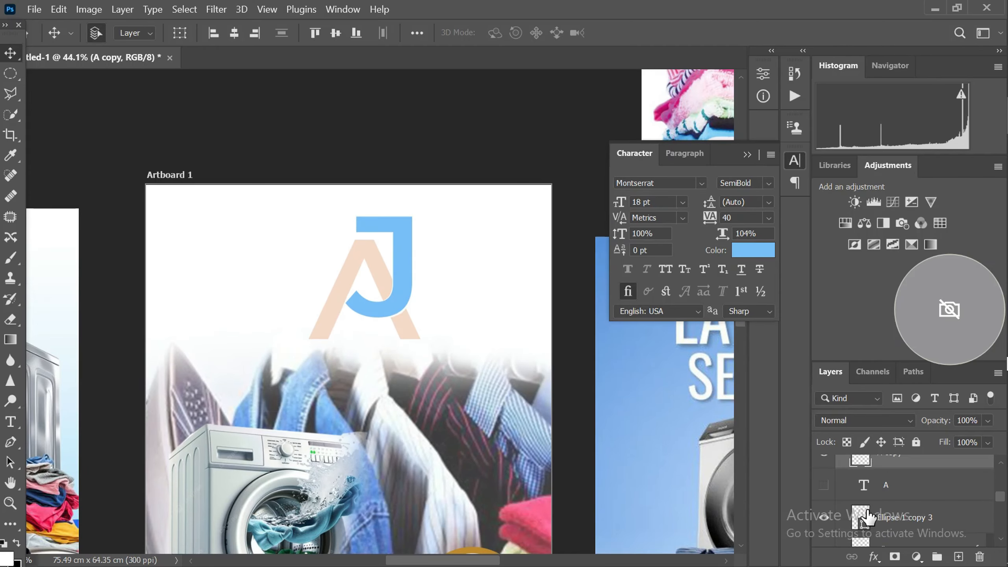
click(874, 557)
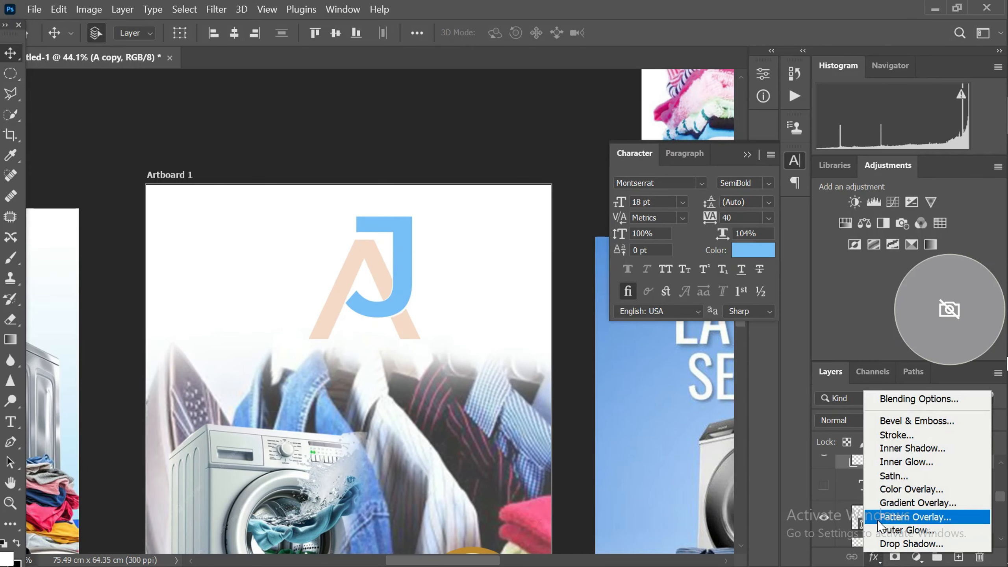
click(892, 489)
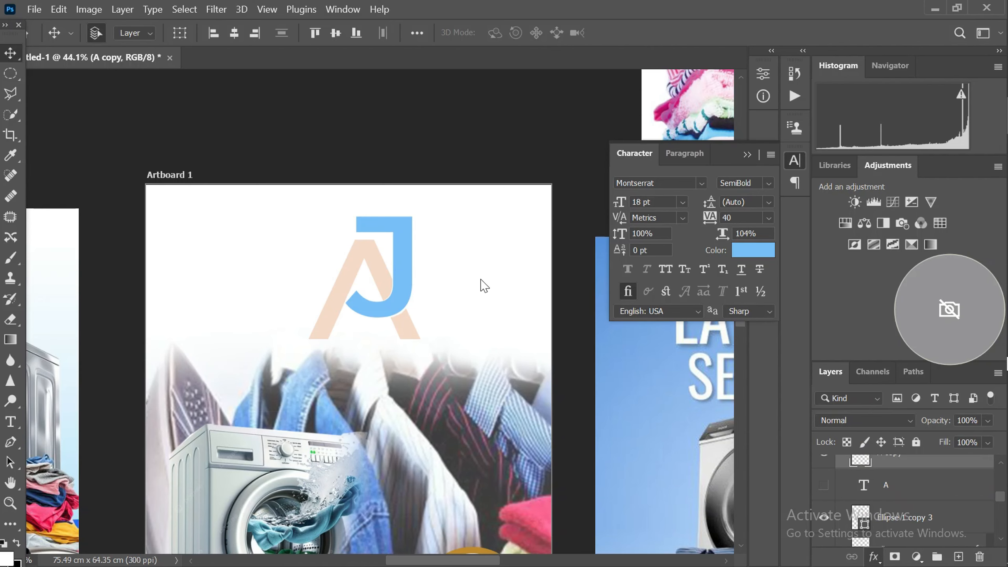
drag(659, 167, 767, 181)
click(874, 252)
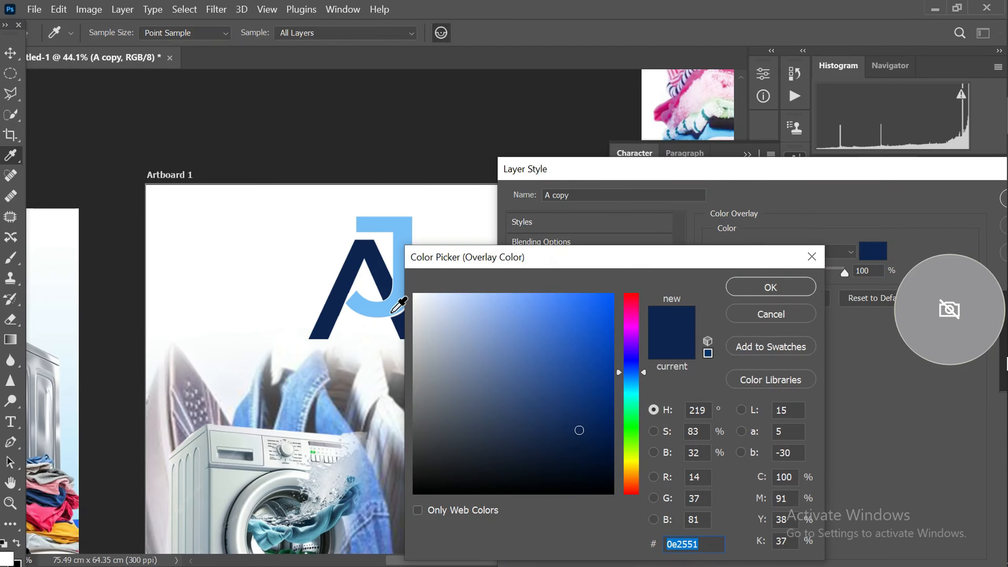
click(385, 314)
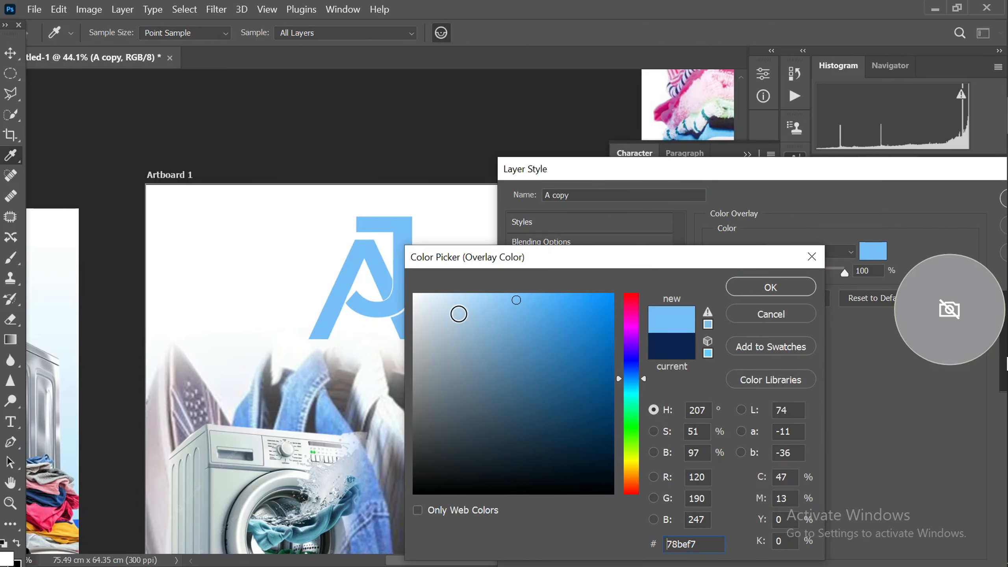
click(781, 284)
drag(811, 179, 616, 220)
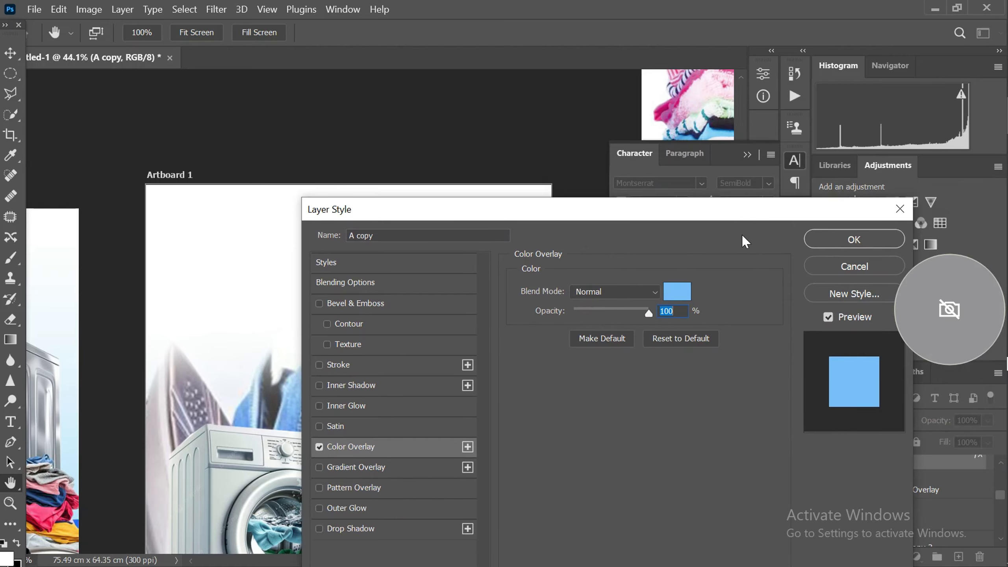
click(826, 236)
Scale the J and A copy layers together to about 80% and centre the lettermark near the artboard's top edge
scroll(306, 234, down, 2)
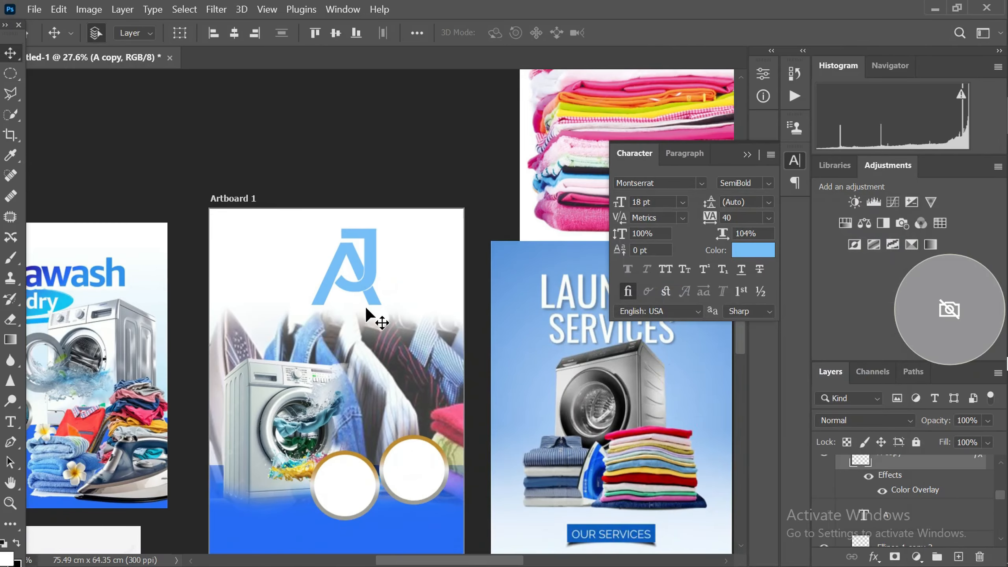
scroll(373, 314, up, 1)
scroll(365, 268, up, 2)
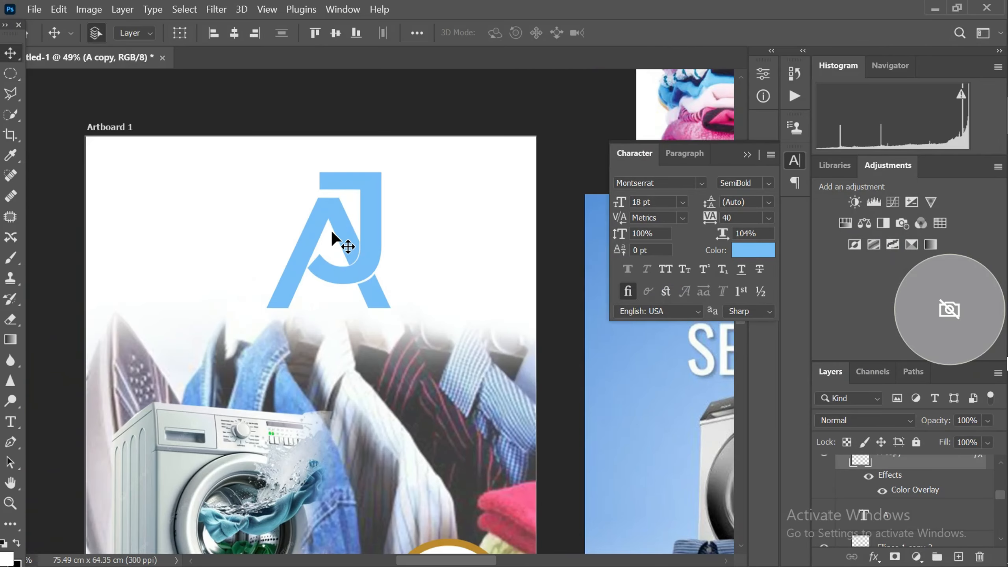
scroll(333, 238, up, 1)
scroll(332, 234, down, 2)
scroll(921, 494, up, 1)
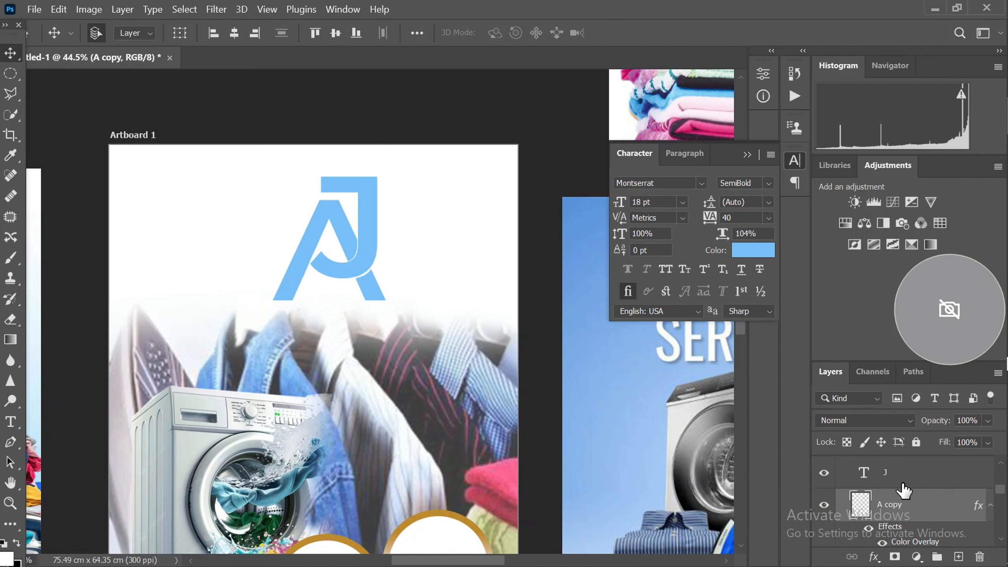
click(890, 474)
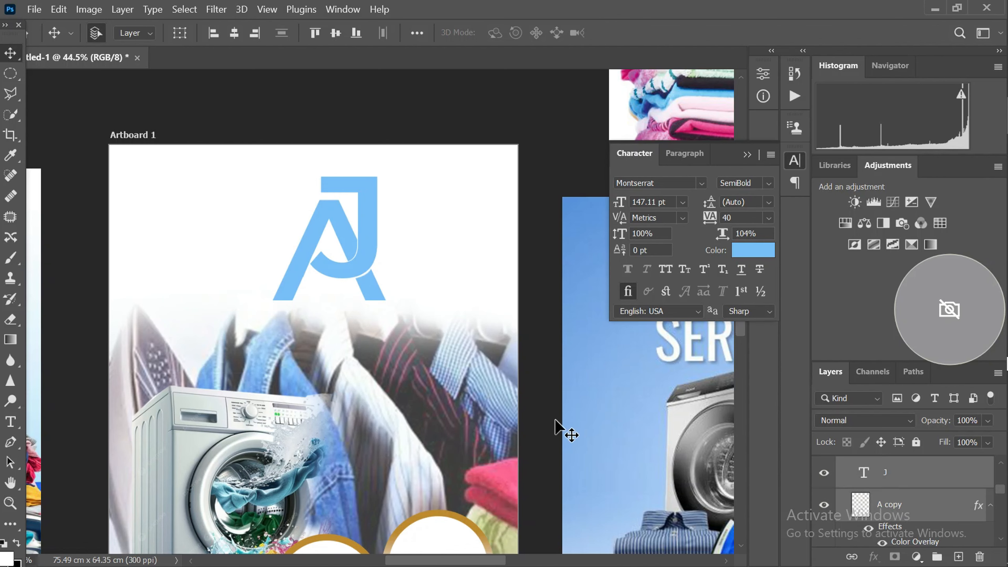
scroll(554, 422, down, 1)
key(ctrl+t)
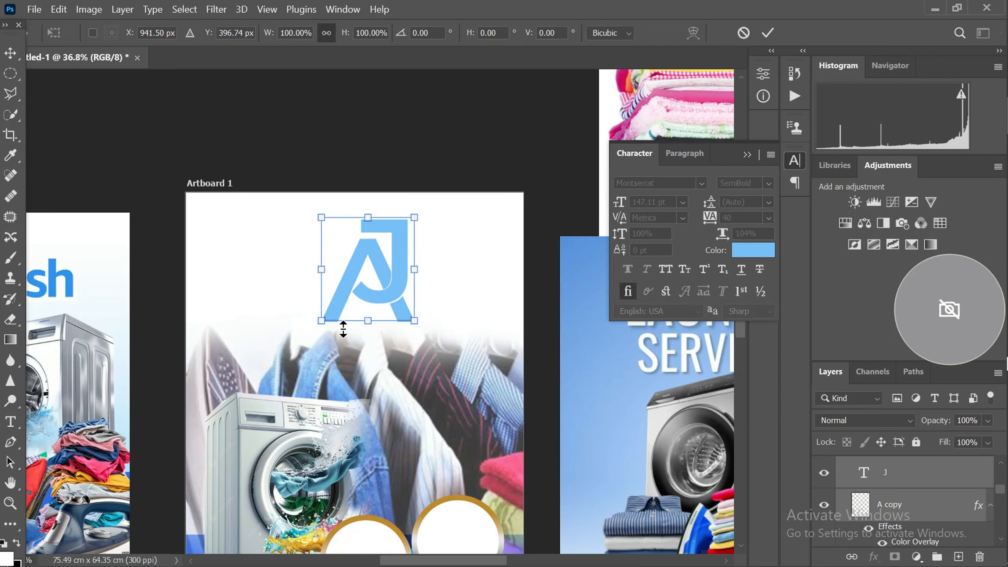
drag(321, 320, 334, 289)
scroll(367, 268, up, 1)
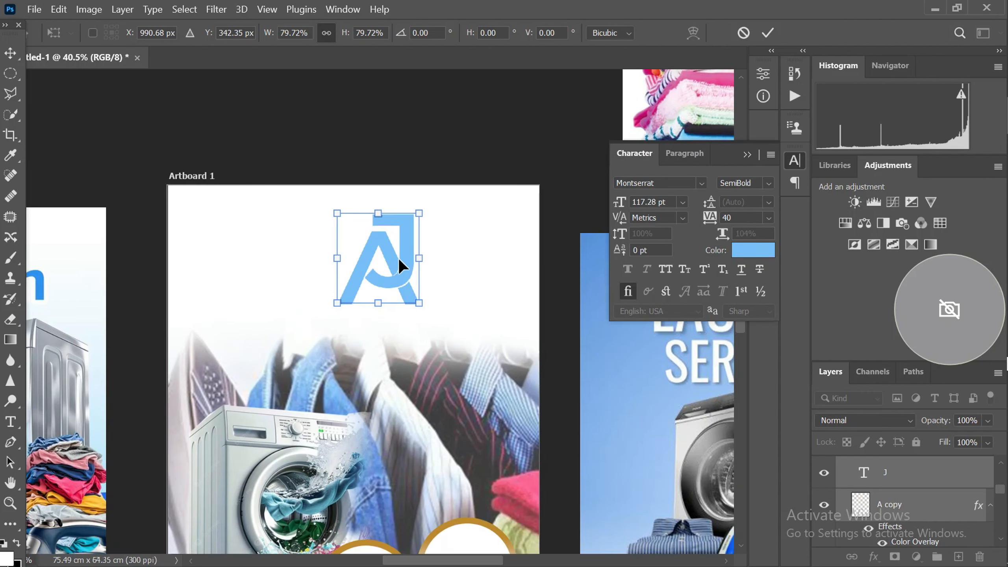
drag(398, 259, 373, 240)
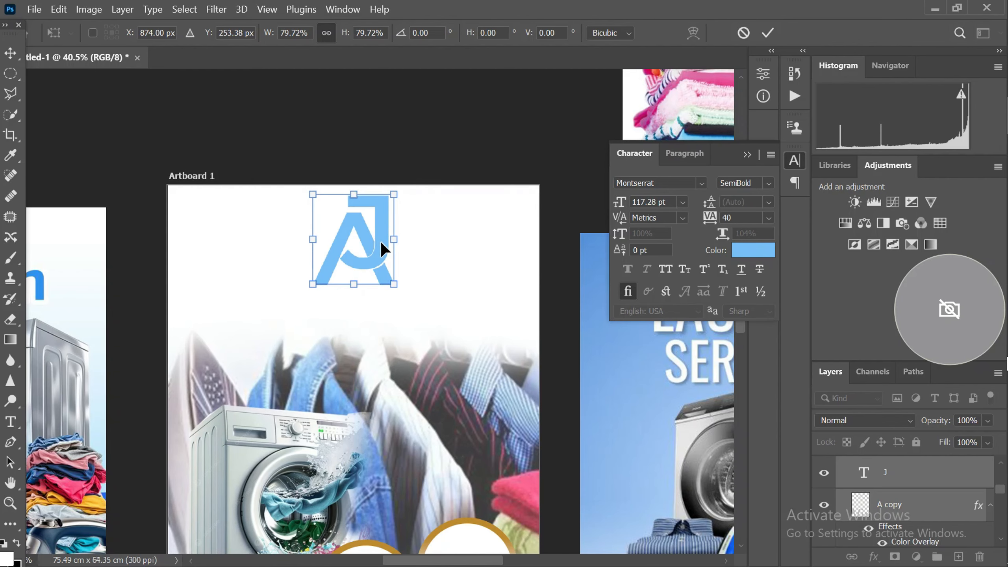
key(Return)
Add a text line reading "Stainless Wash" in the white area below the AJ lettermark
scroll(371, 241, down, 1)
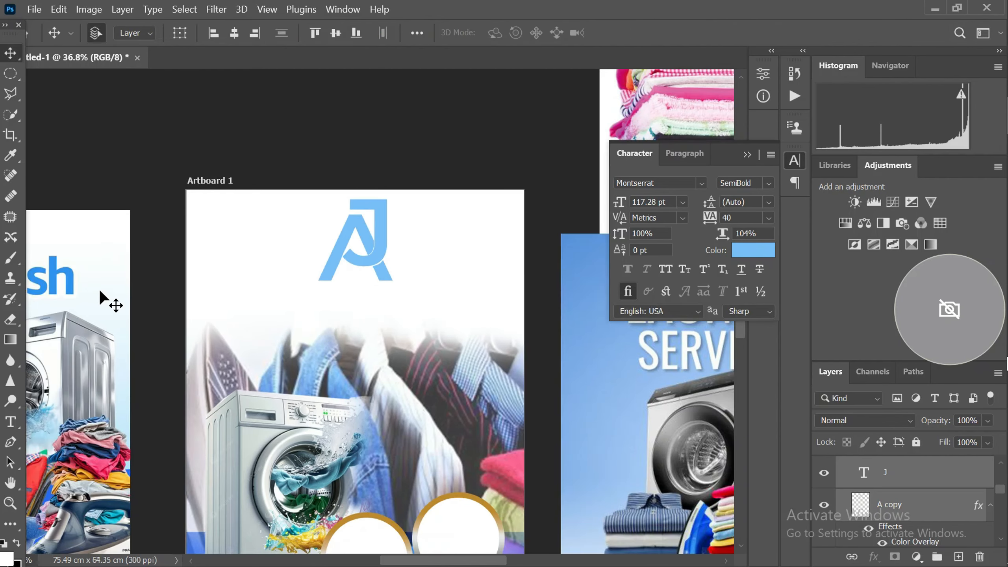
scroll(100, 315, down, 2)
scroll(178, 302, up, 2)
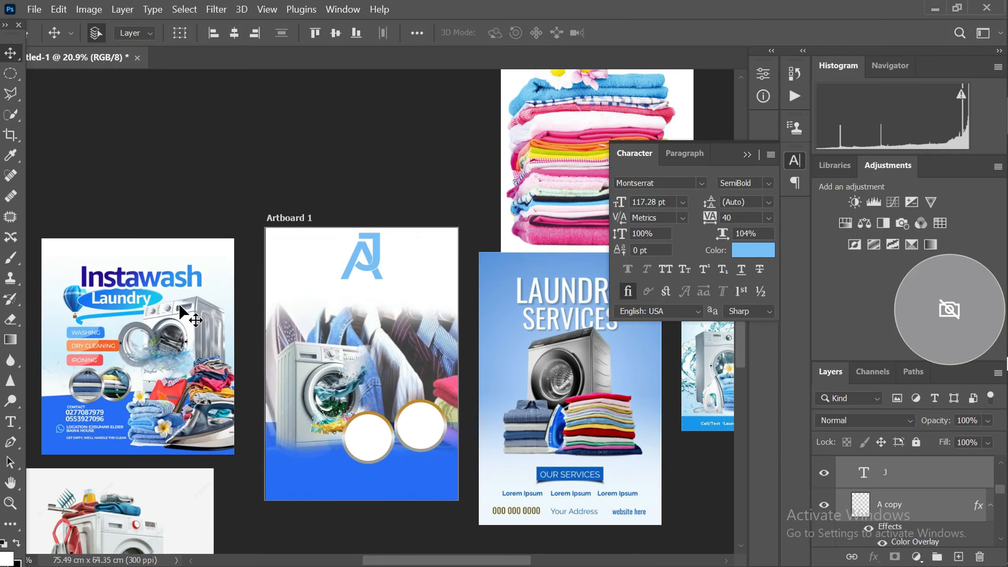
scroll(178, 303, up, 1)
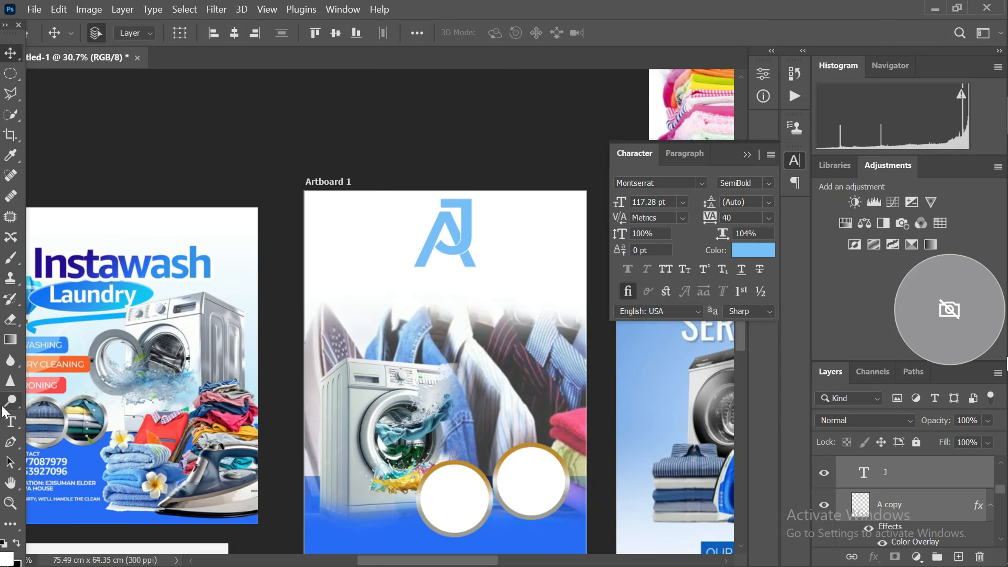
click(11, 426)
scroll(376, 279, up, 1)
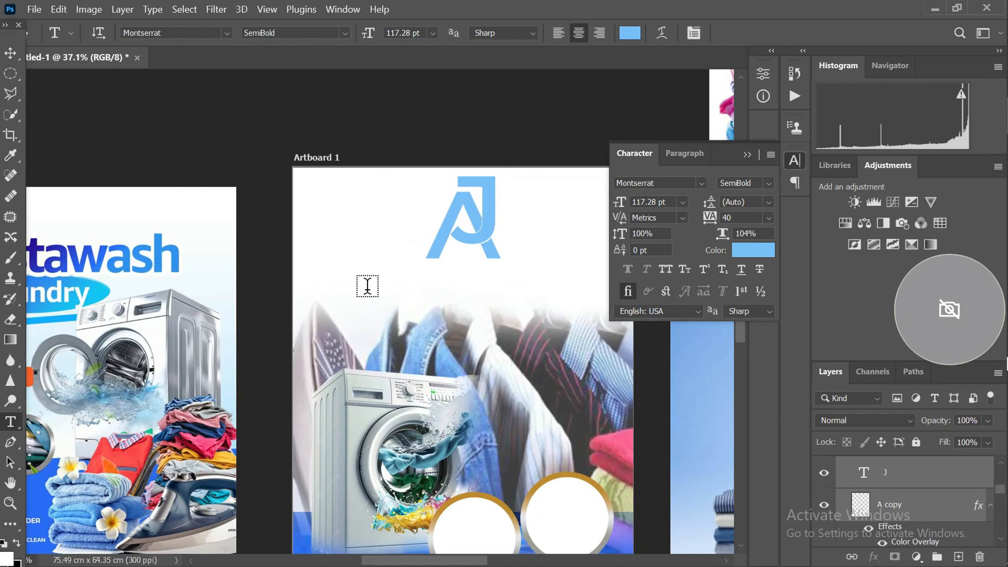
click(371, 331)
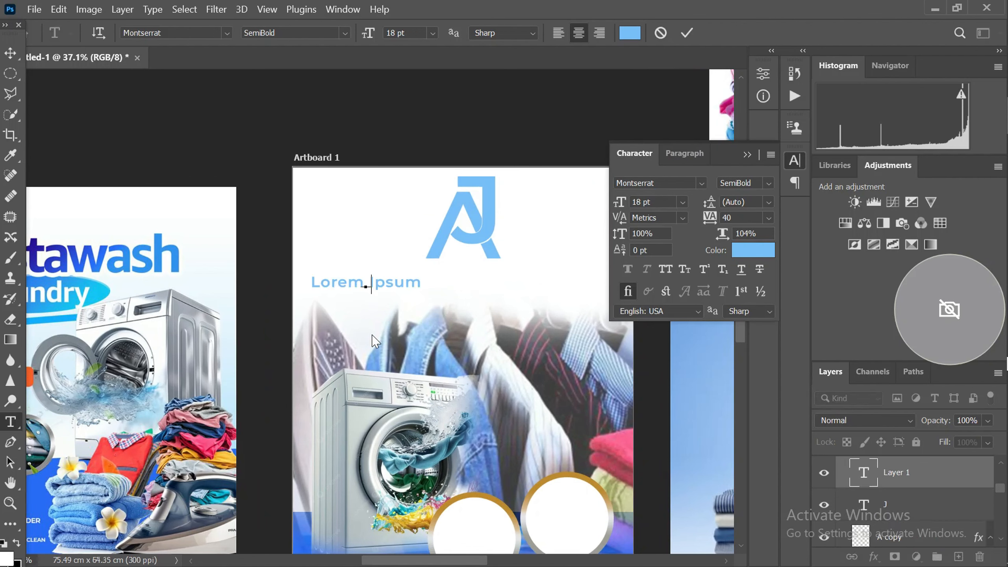
text(Stainl)
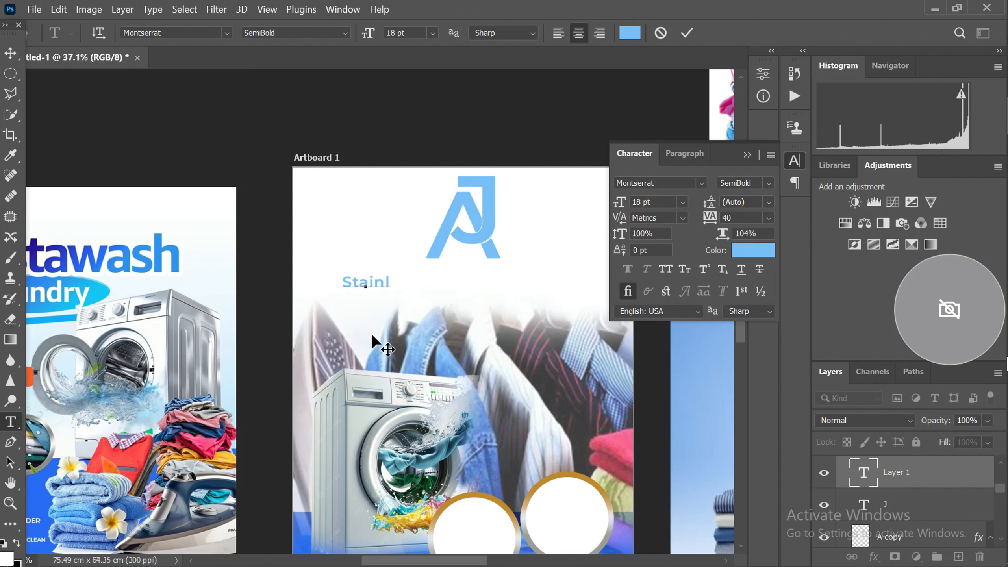
text(ess)
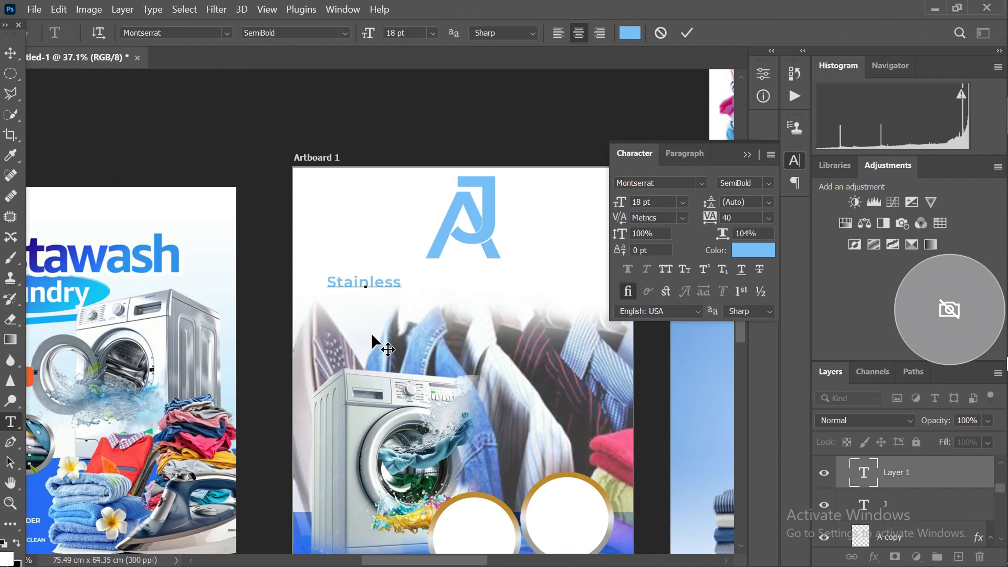
text( L)
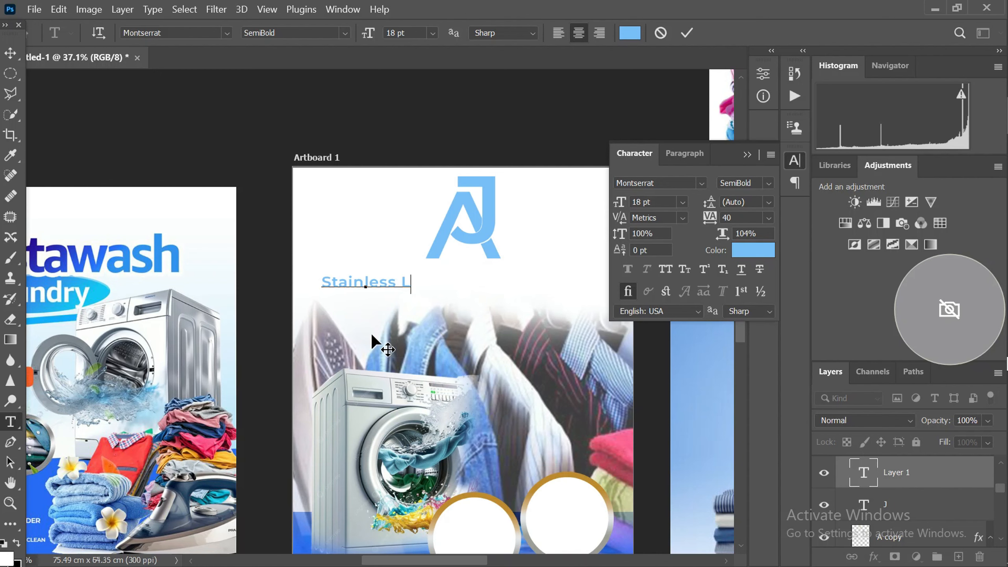
key(BackSpace)
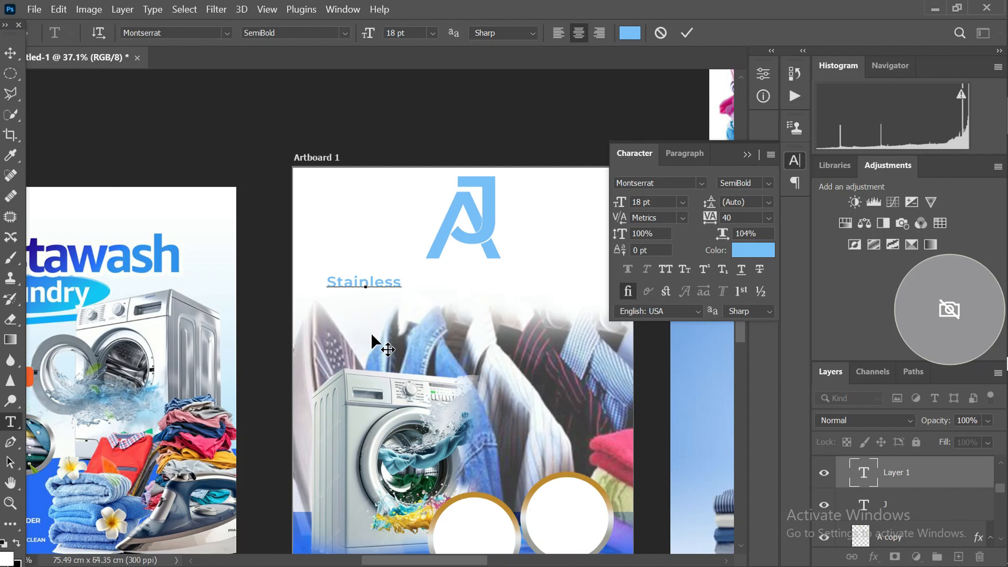
key(BackSpace)
text(Wash)
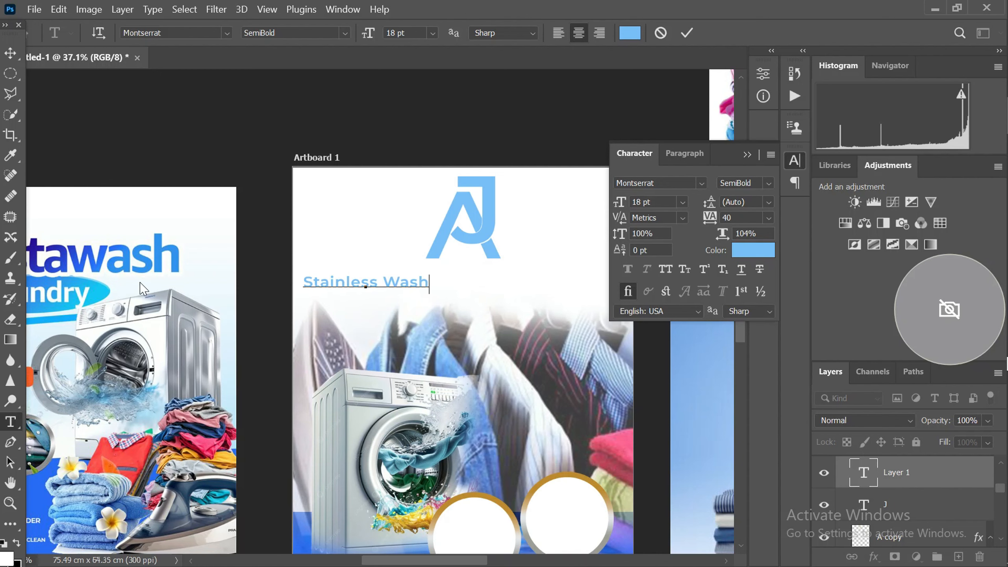
click(11, 52)
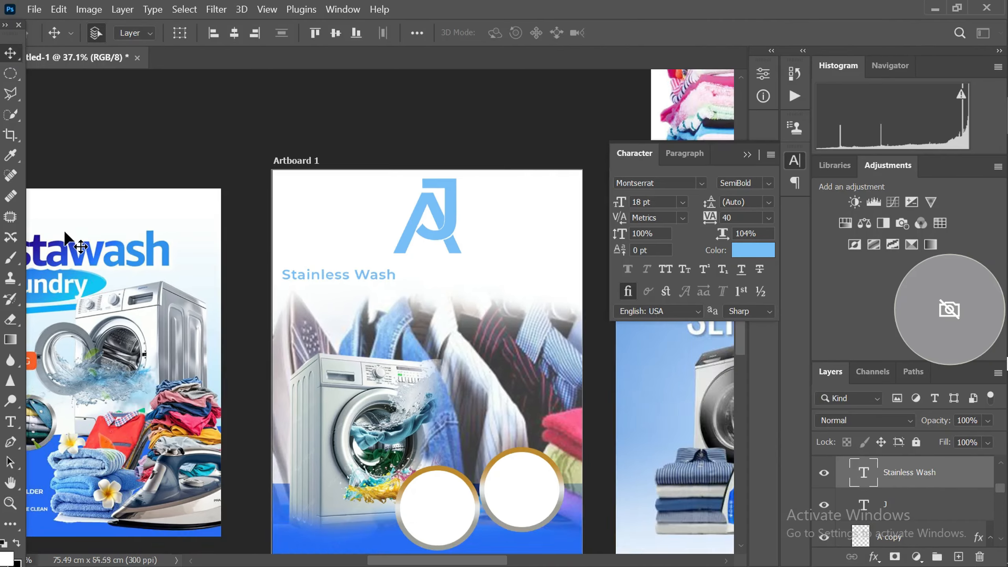
Move the Stainless Wash text up beside the AJ lettermark, just right of the J's stem
scroll(99, 223, down, 3)
drag(279, 269, 432, 230)
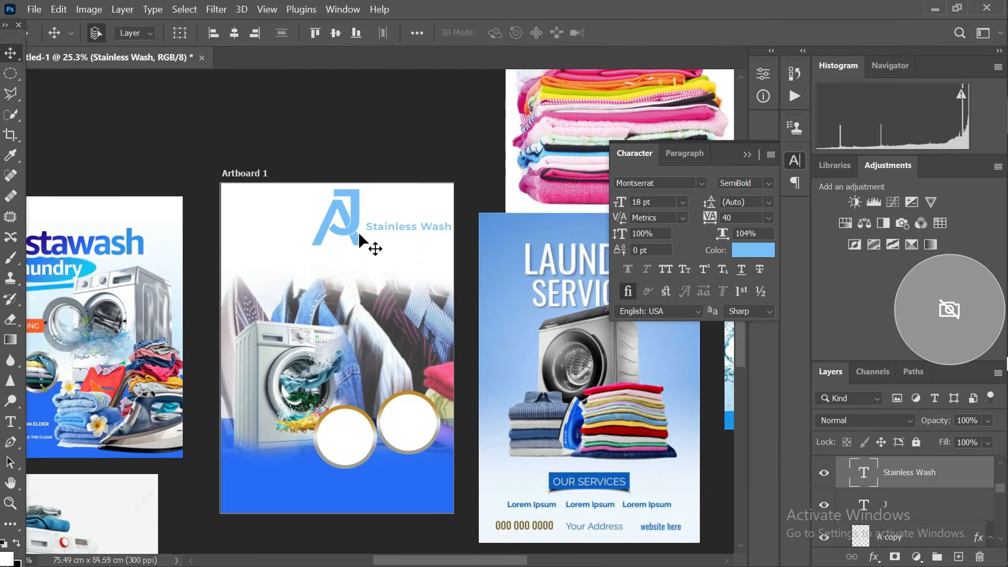
scroll(342, 214, up, 1)
Move the J and A letters together toward the artboard's upper left and place the Stainless Wash text beside the J's upper stem
click(348, 206)
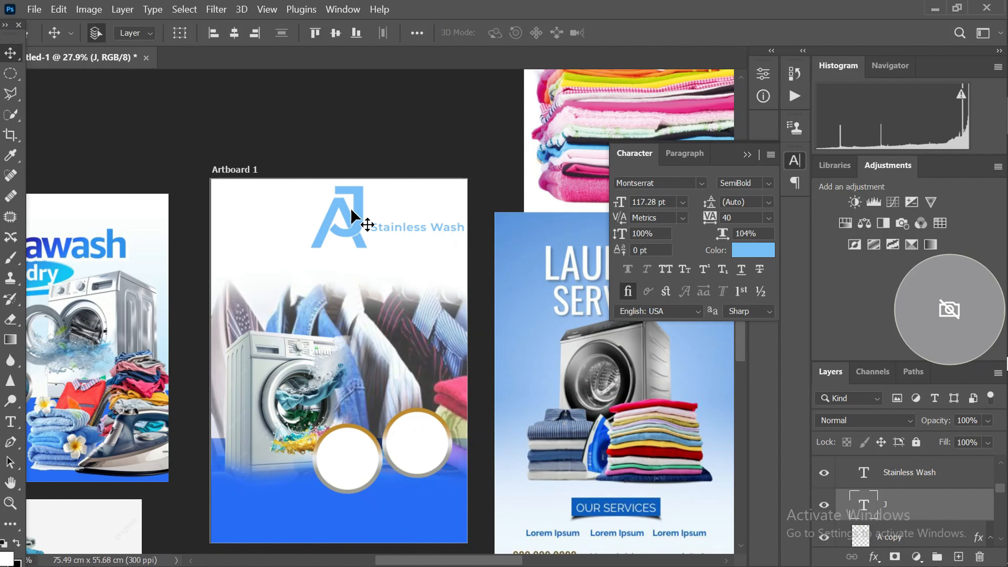
drag(345, 219, 300, 221)
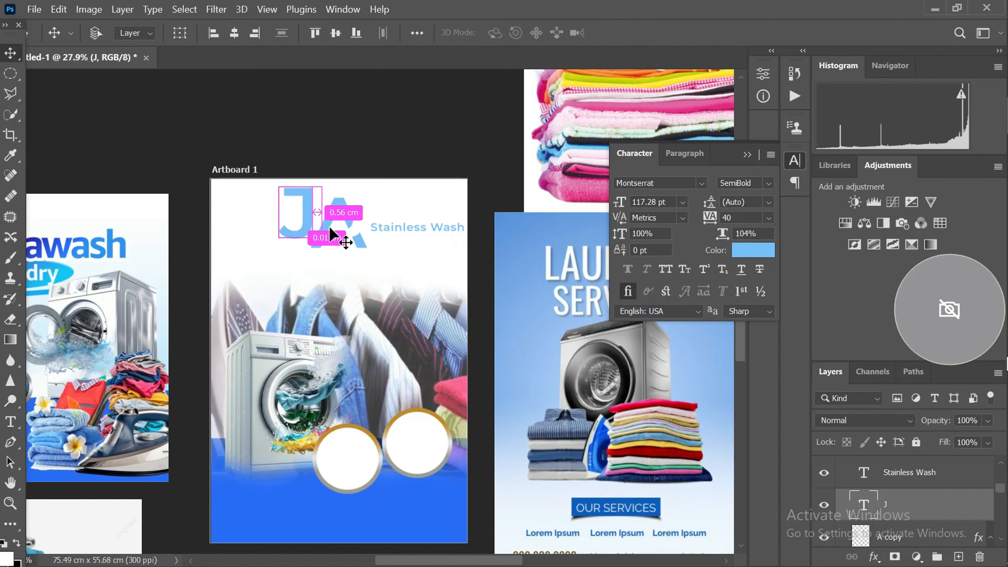
key(ctrl+z)
scroll(324, 233, up, 5)
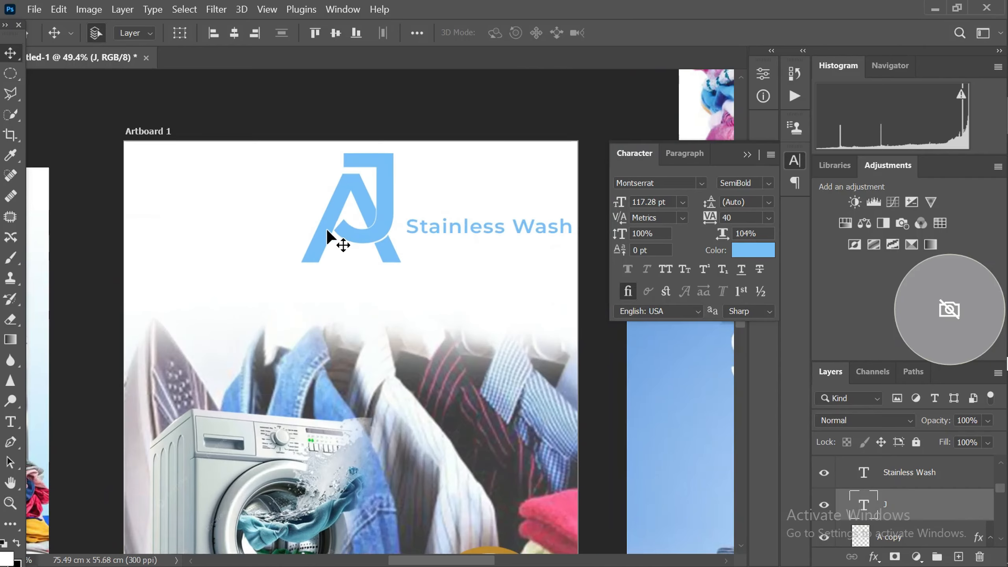
shift+click(316, 252)
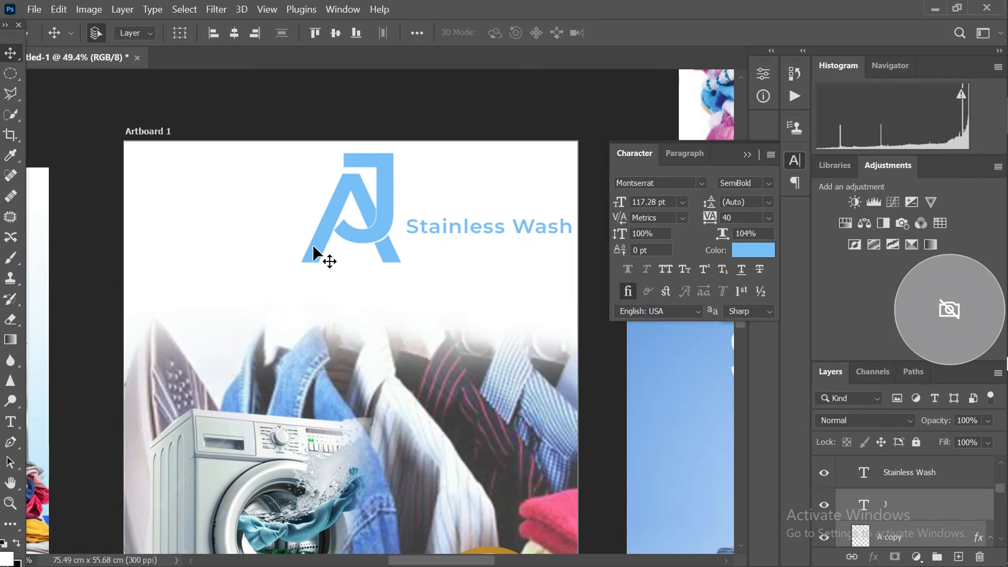
drag(316, 252, 191, 253)
drag(439, 236, 322, 198)
Set the Stainless Wash text to Bold weight and 24 pt size
scroll(373, 256, down, 5)
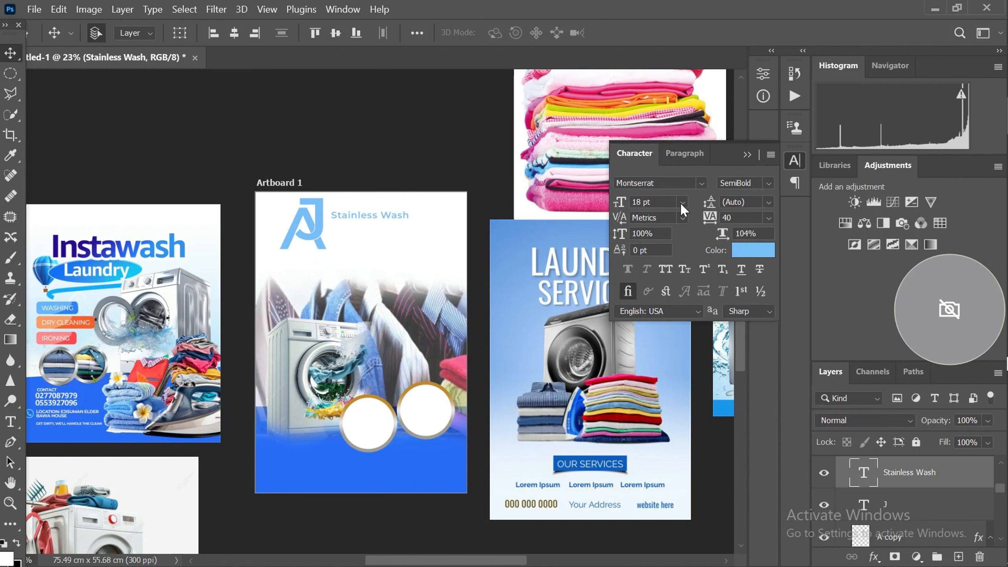
click(765, 187)
click(773, 274)
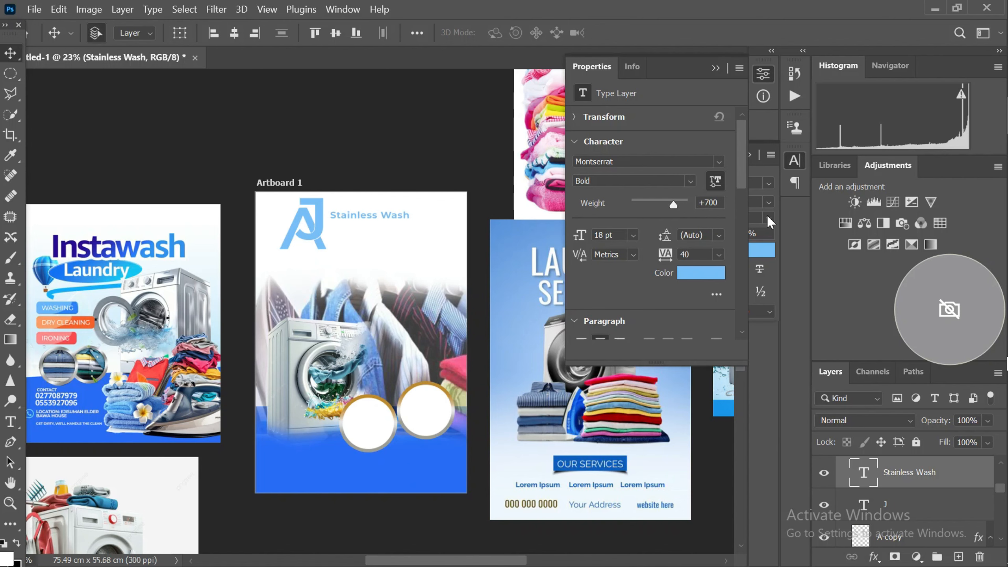
click(794, 160)
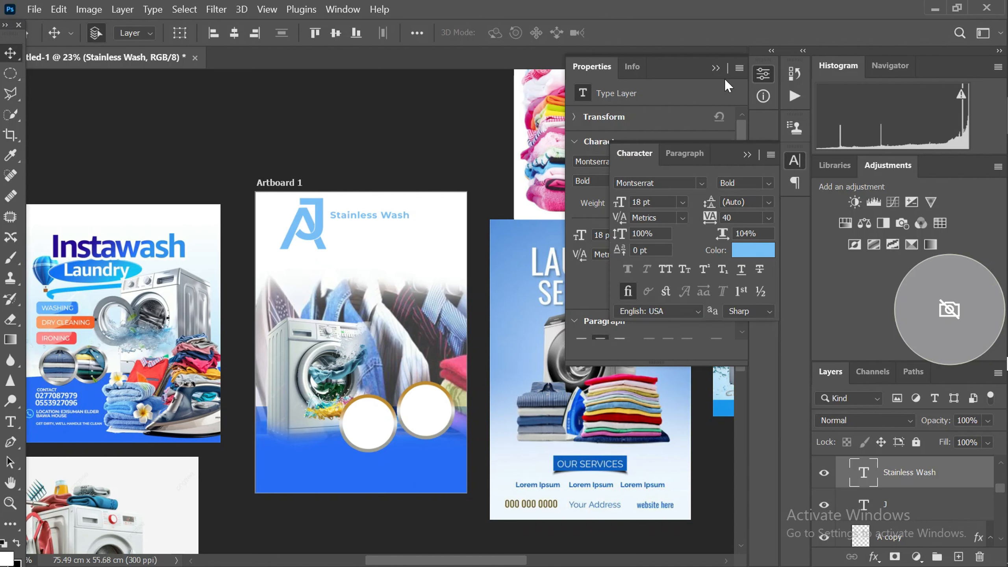
click(715, 68)
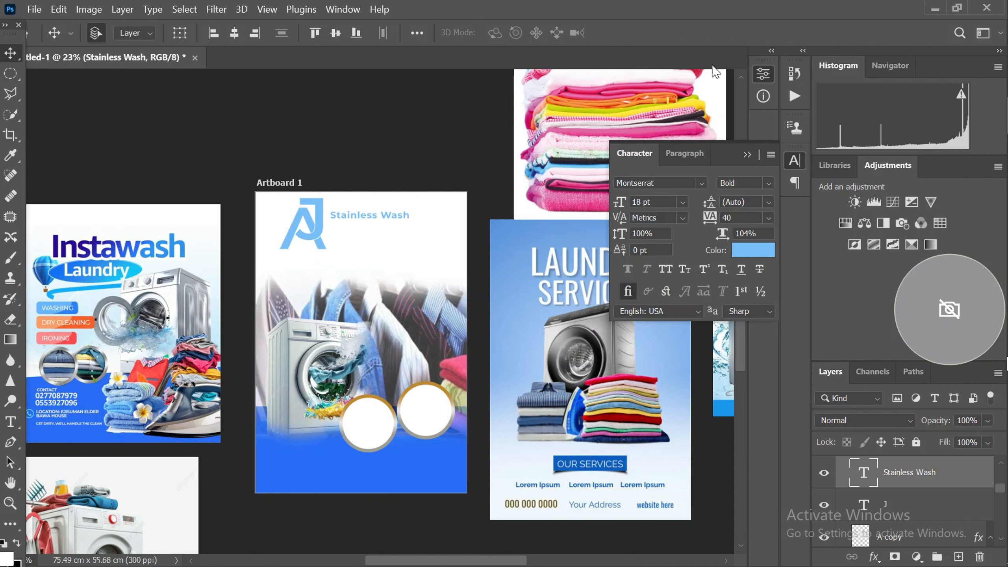
click(682, 202)
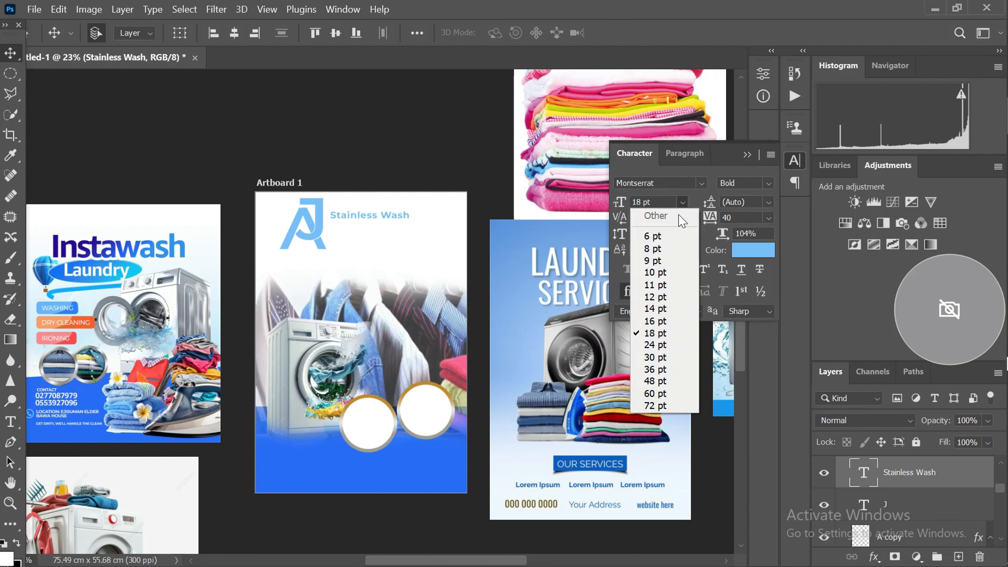
click(654, 344)
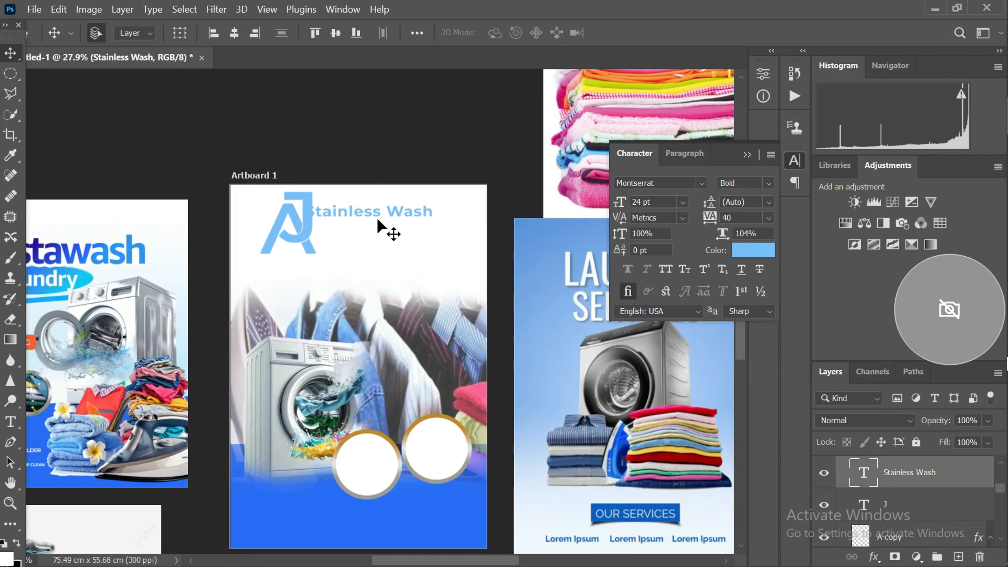
Move the Stainless Wash text slightly down and right so it clears the J beside the AJ lettermark
scroll(375, 218, up, 1)
mouse_move(378, 215)
mouse_down()
mouse_move(399, 220)
mouse_move(387, 228)
mouse_up()
scroll(387, 228, up, 1)
scroll(387, 229, up, 1)
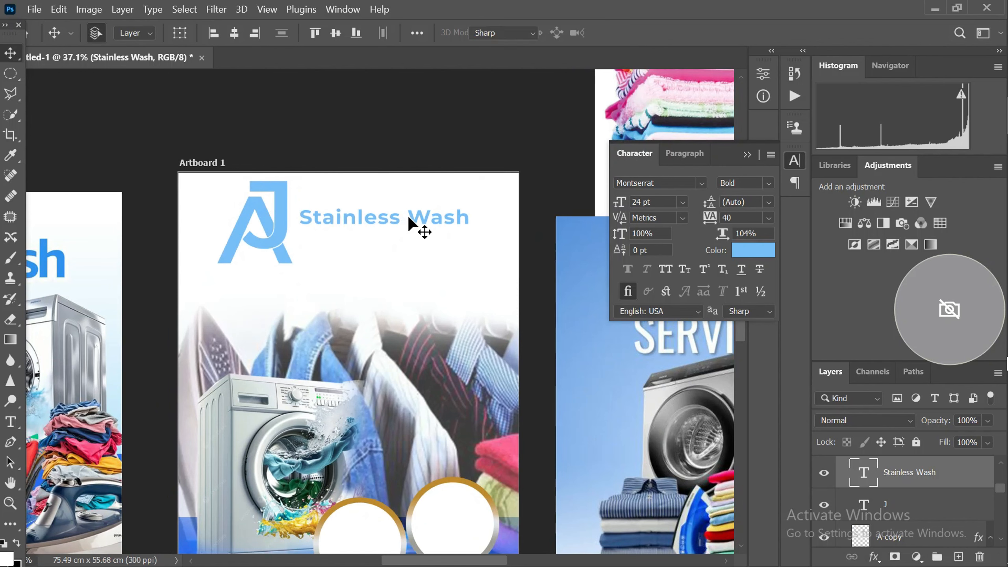
Break the Stainless Wash text into two lines before "Wash", left-align it and remove the blank line between the words
double_click(410, 225)
click(409, 225)
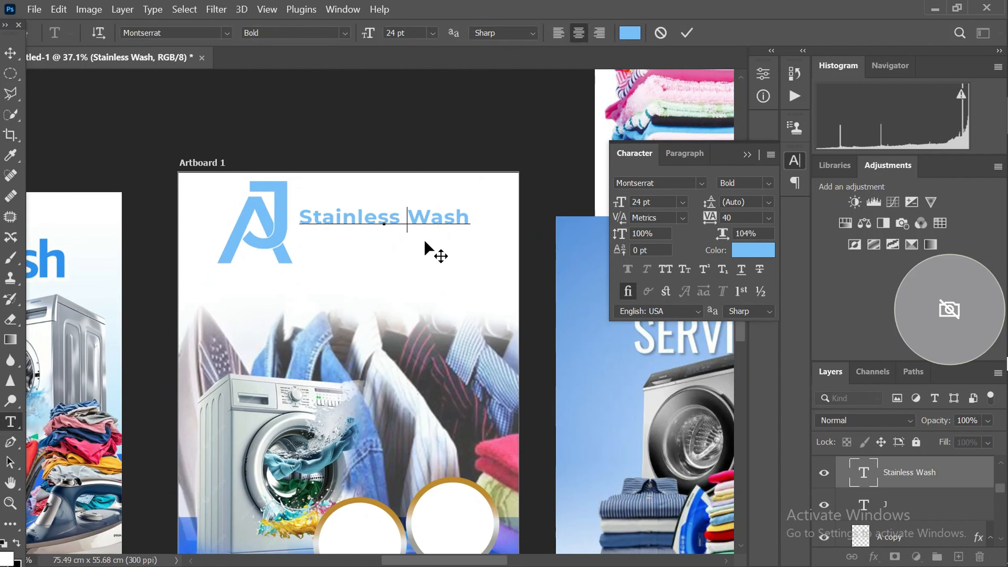
key(Return)
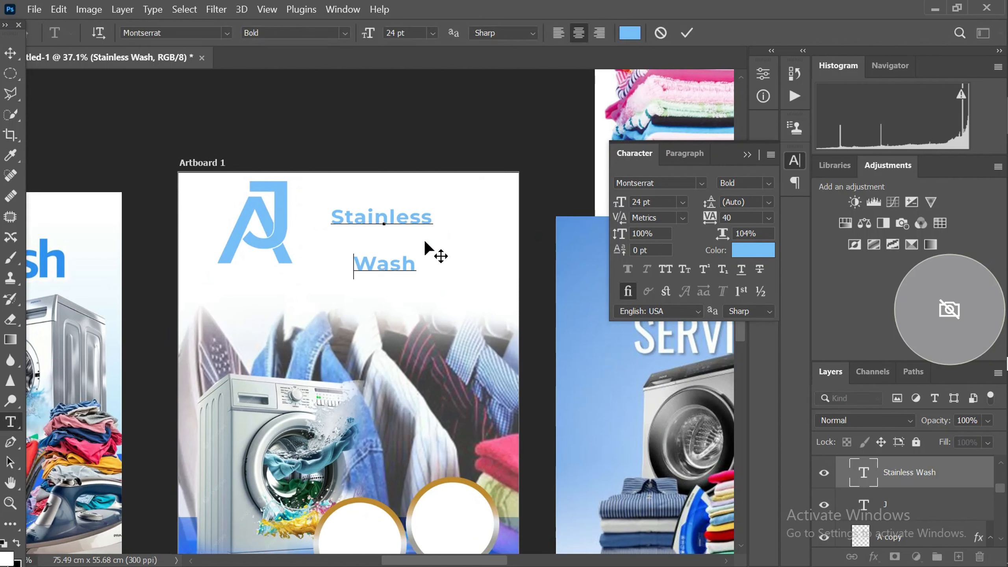
key(ctrl+a)
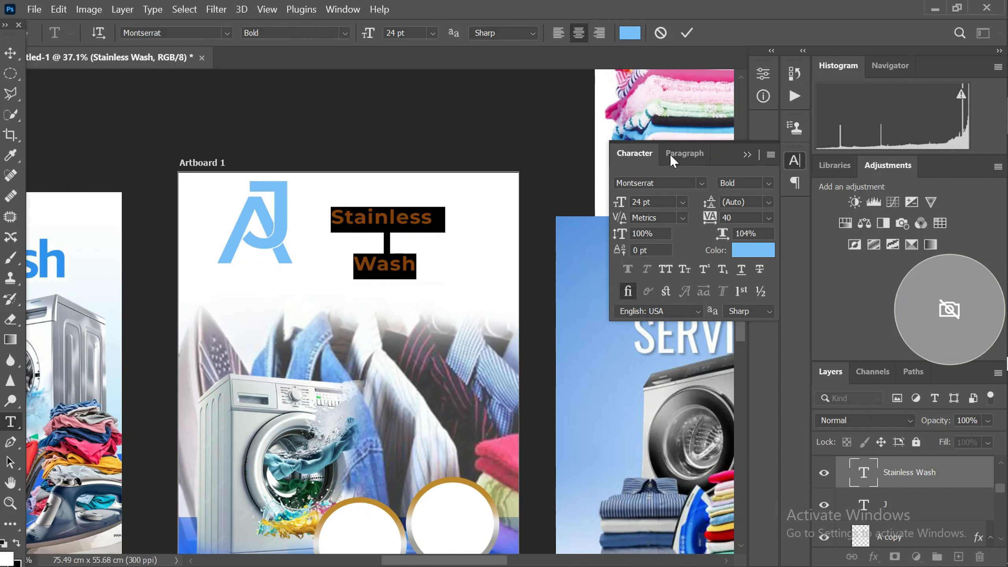
click(672, 156)
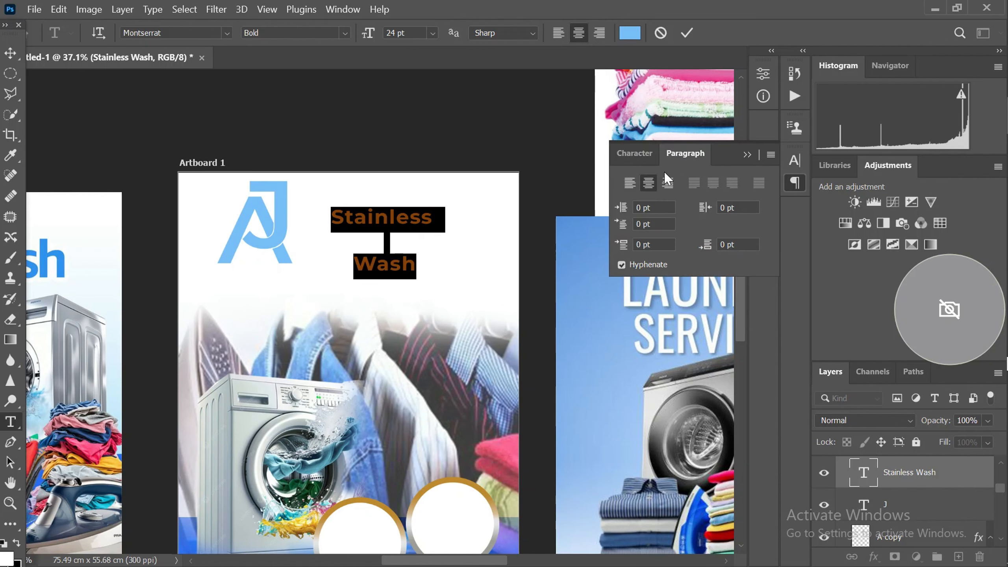
click(633, 186)
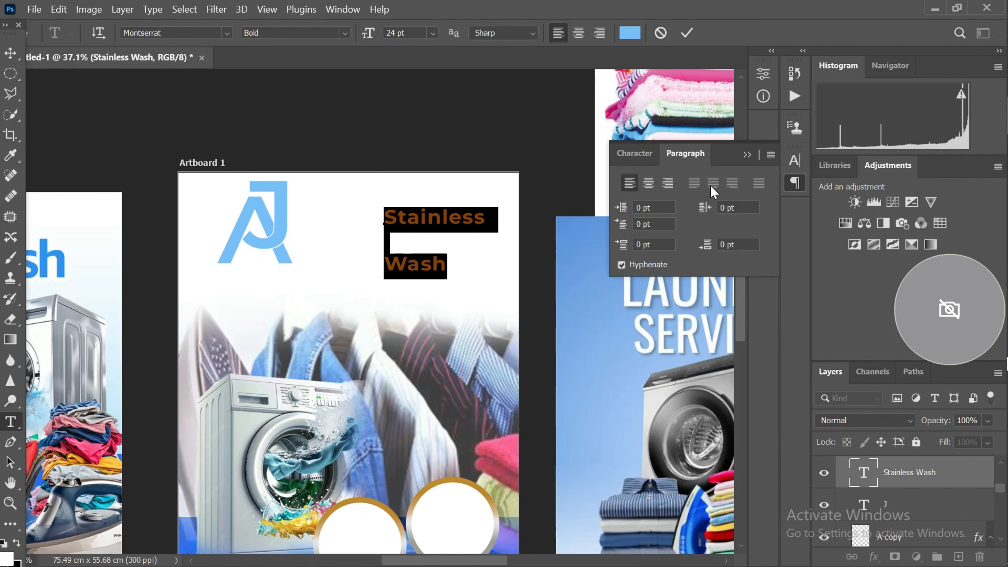
click(633, 159)
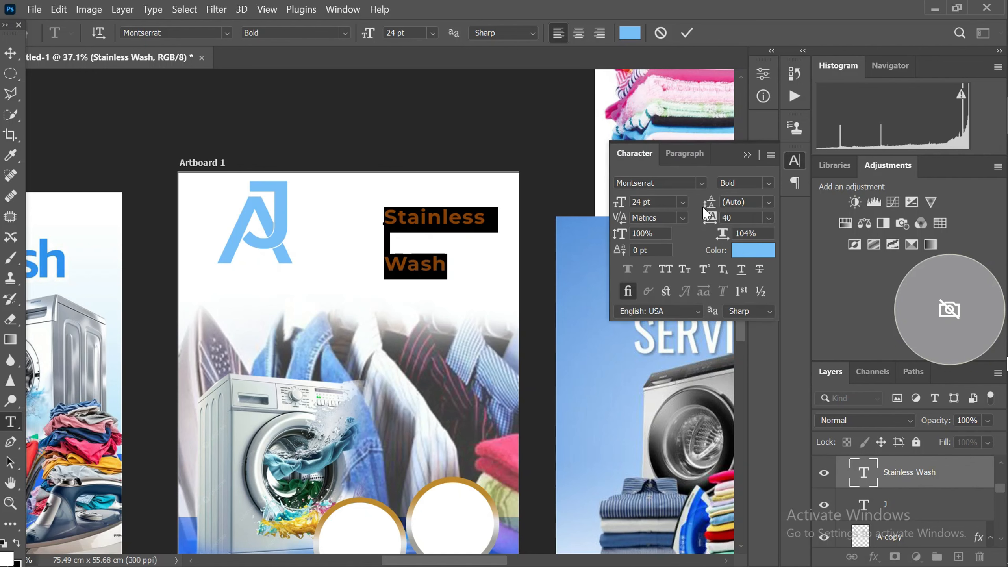
click(406, 242)
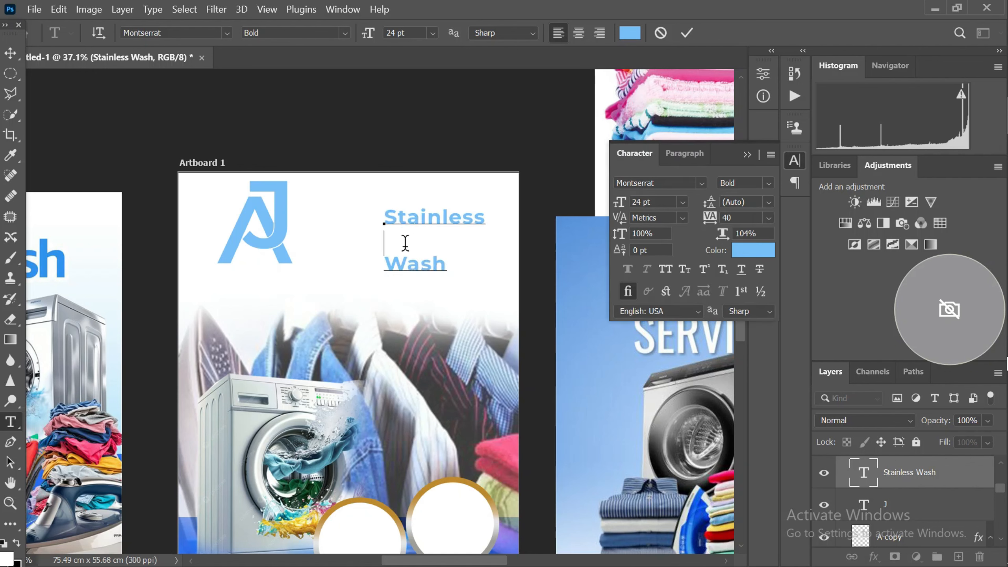
key(BackSpace)
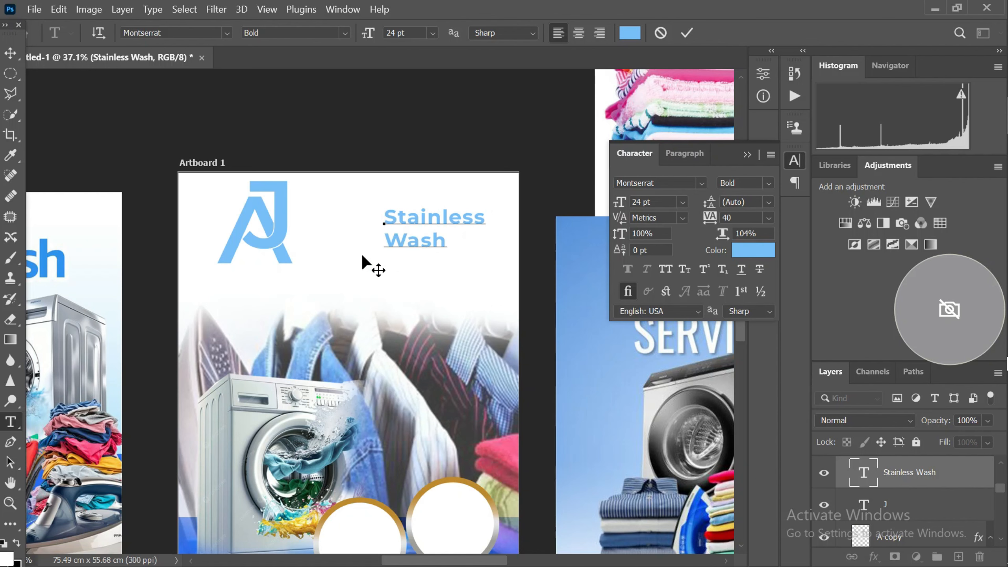
Move the two-line Stainless Wash text closer to the AJ lettermark and scale it to about 140%
click(10, 52)
drag(412, 218, 357, 218)
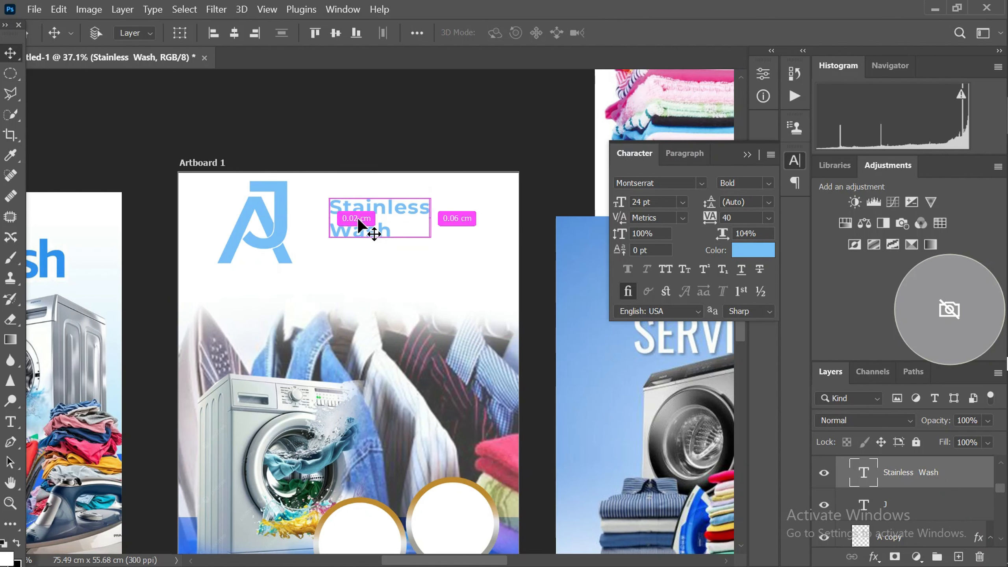
key(ctrl+t)
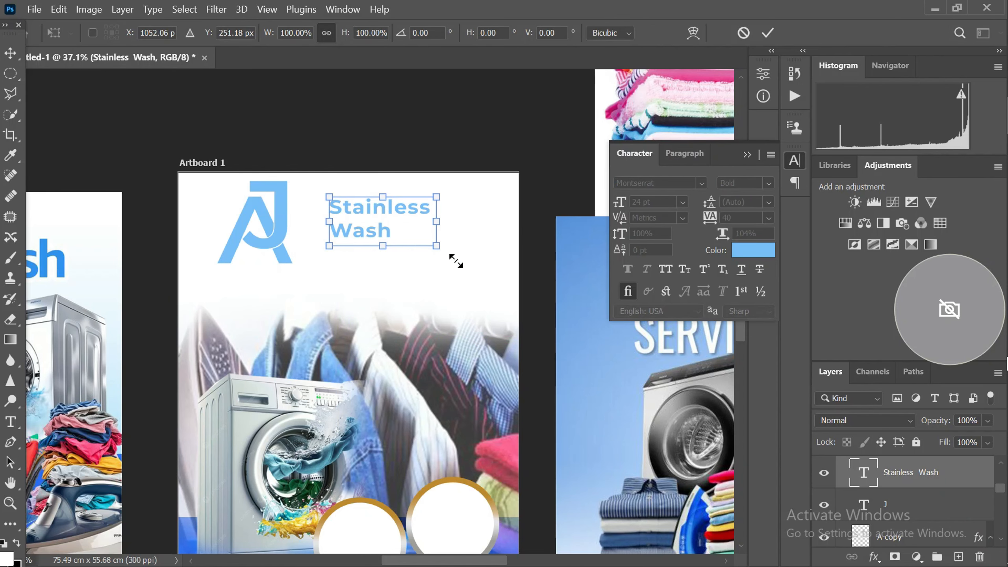
drag(435, 247, 476, 273)
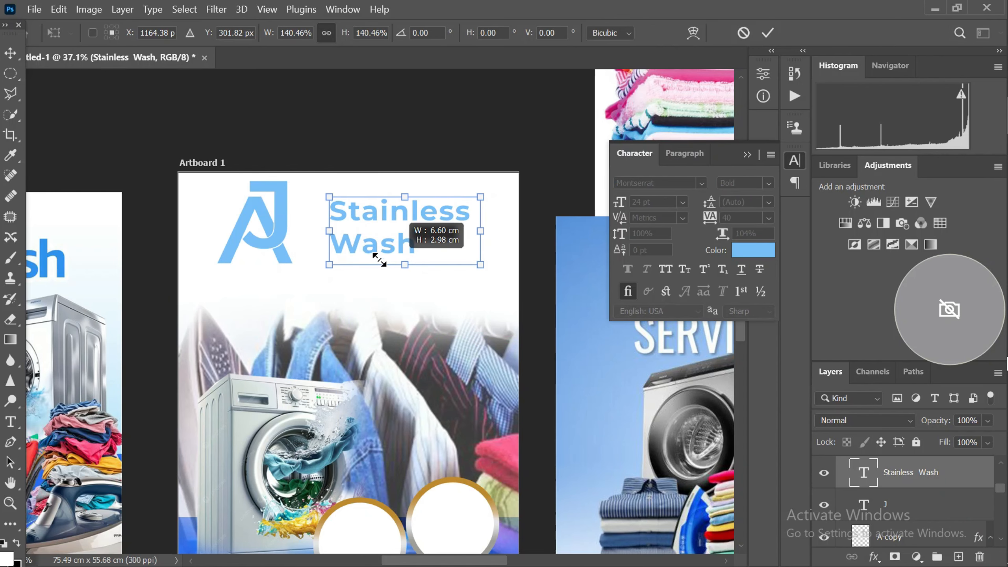
scroll(361, 251, up, 1)
drag(378, 250, 357, 238)
scroll(357, 239, down, 4)
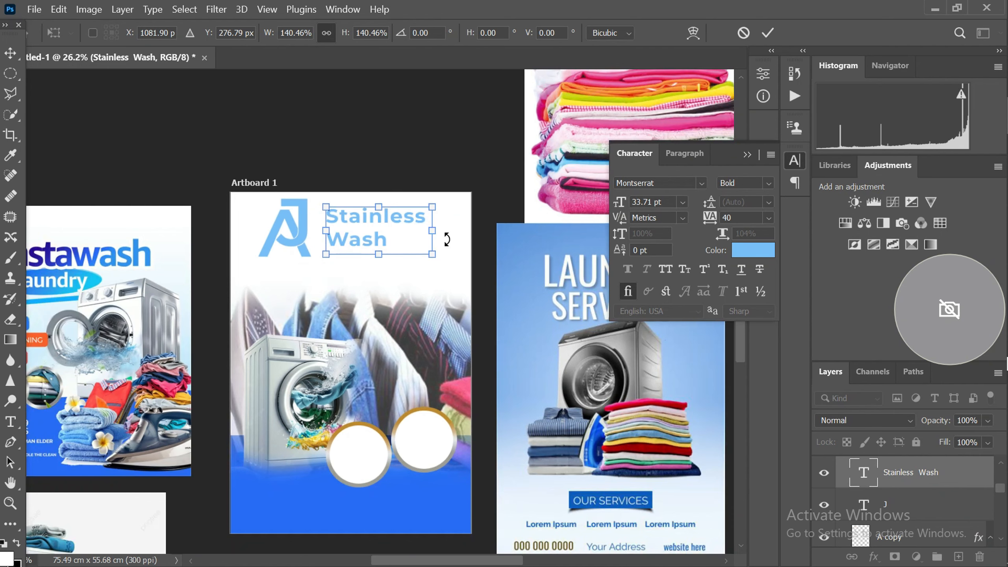
scroll(375, 266, up, 1)
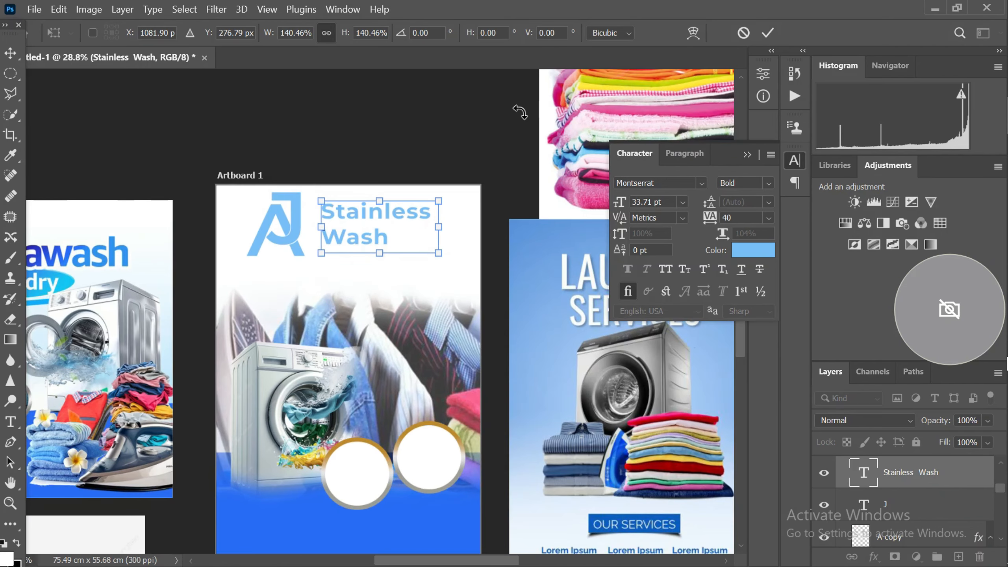
click(767, 33)
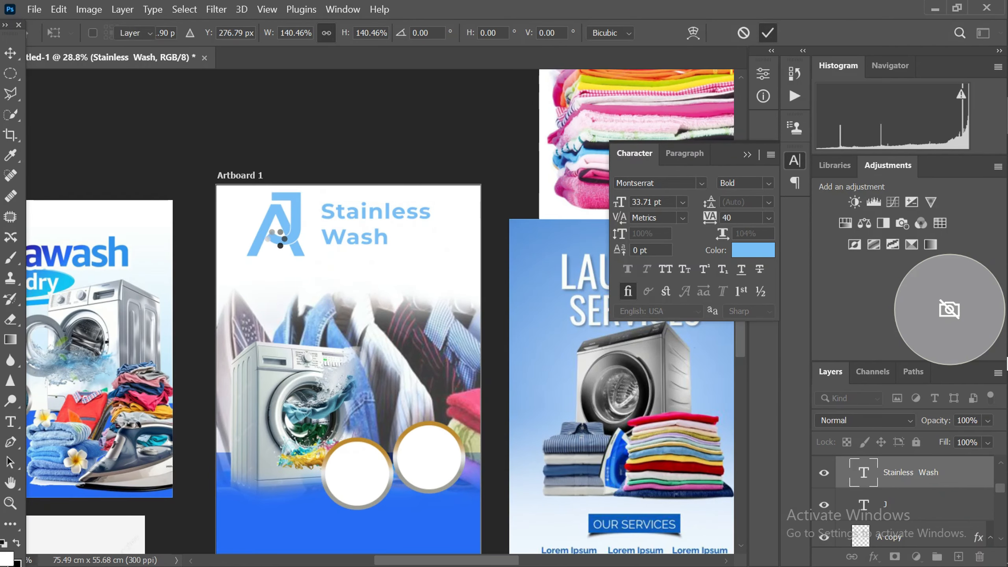
Nudge the enlarged Stainless Wash text closer to the J's stem
scroll(293, 247, up, 7)
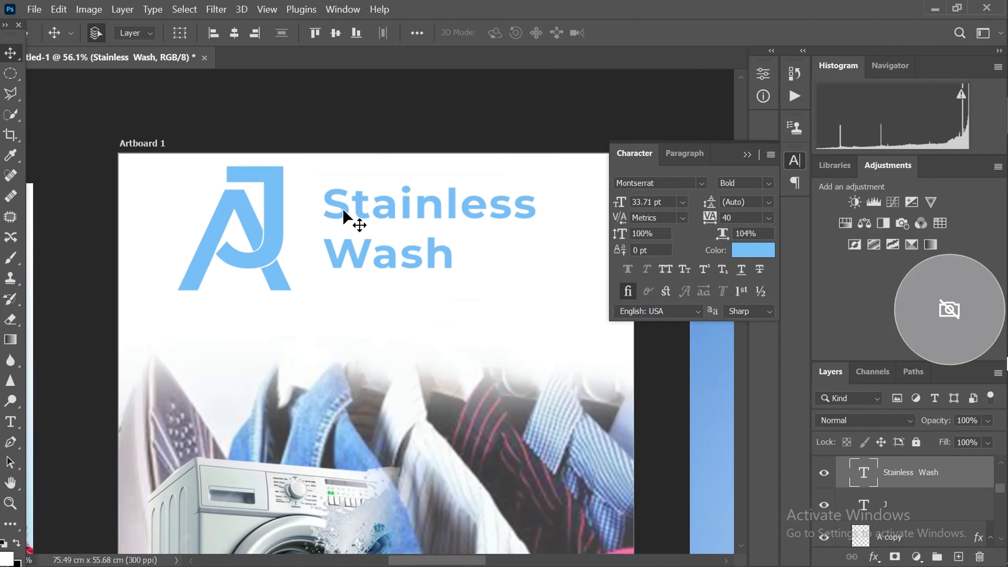
drag(343, 211, 326, 214)
scroll(331, 200, down, 2)
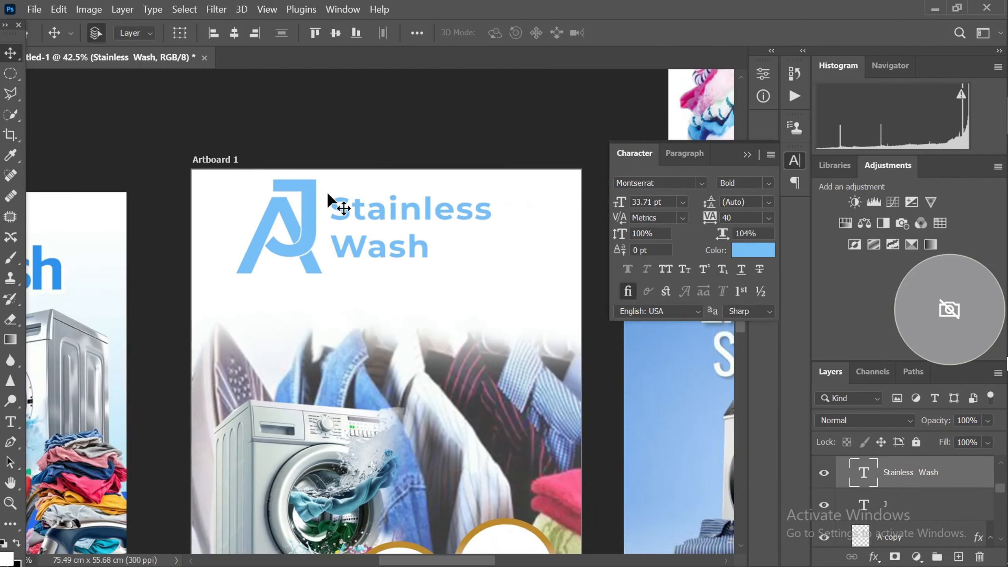
Tighten the Stainless Wash text's line spacing to 32 pt and deselect the layer
scroll(480, 232, up, 1)
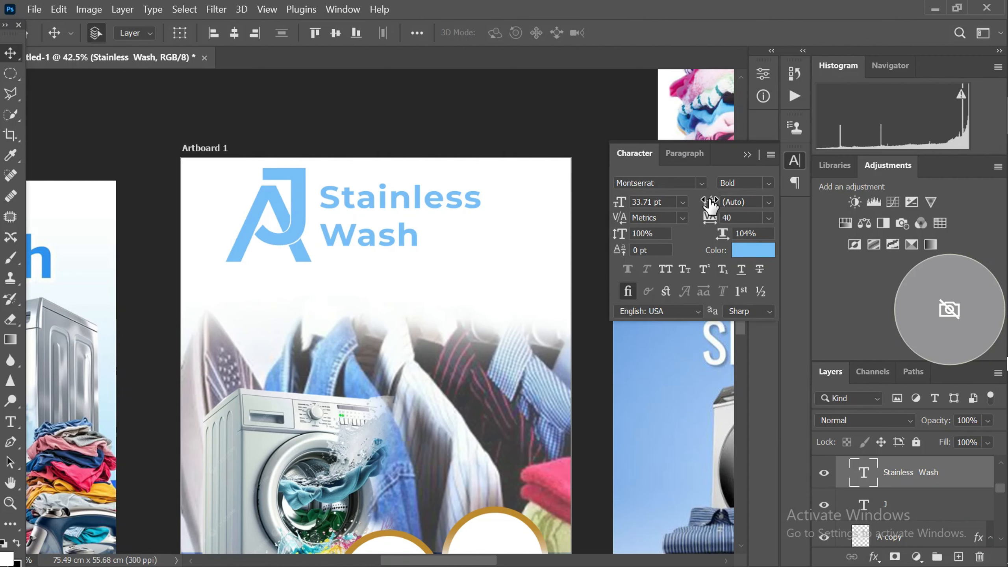
drag(710, 202, 708, 123)
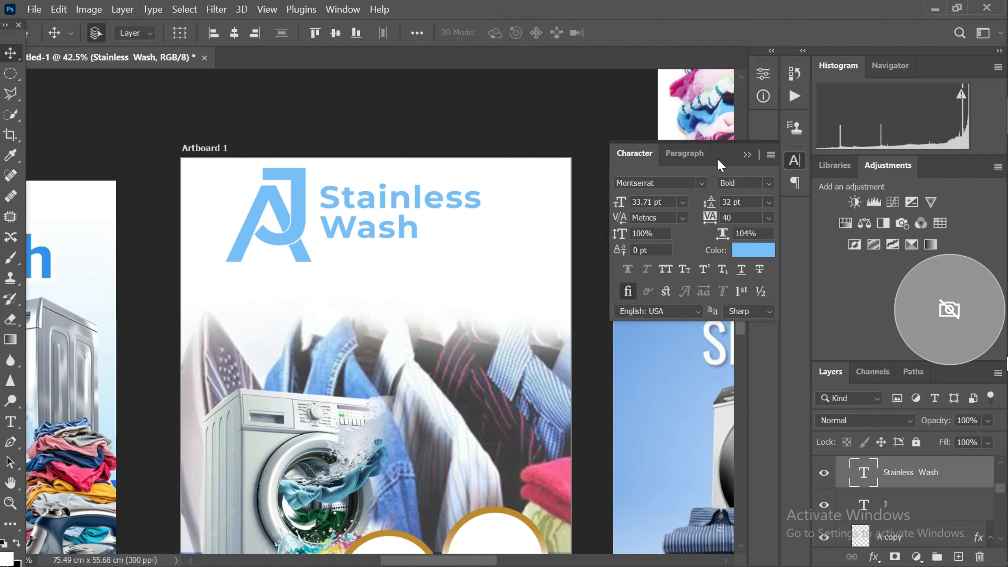
click(398, 126)
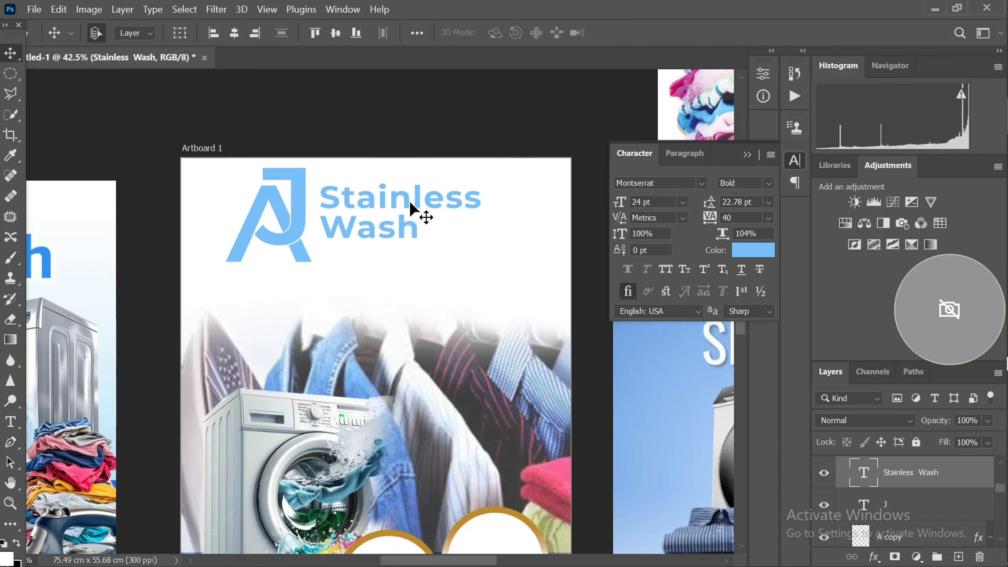
scroll(408, 204, down, 4)
scroll(381, 229, up, 3)
scroll(381, 228, down, 1)
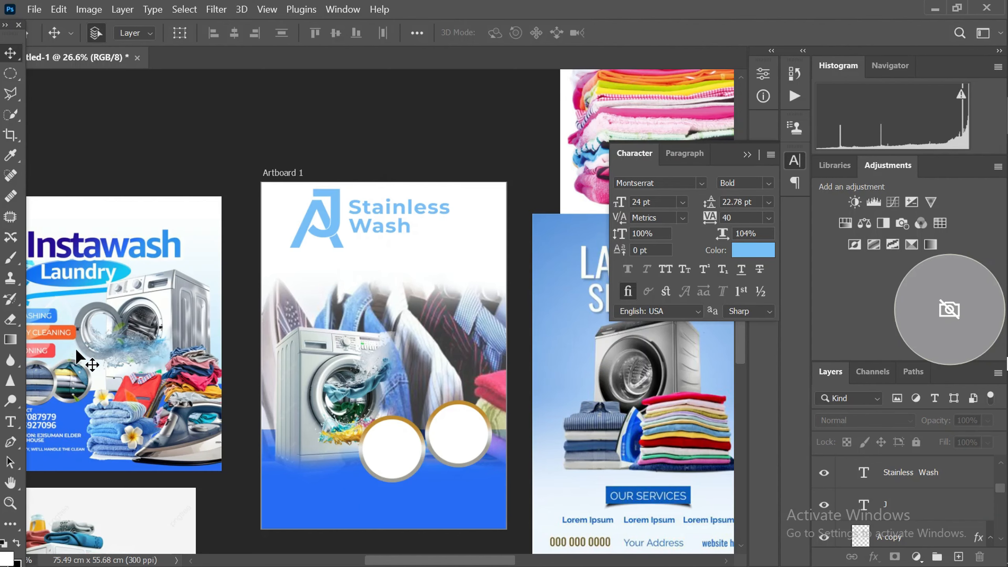
scroll(135, 234, down, 1)
scroll(80, 294, up, 1)
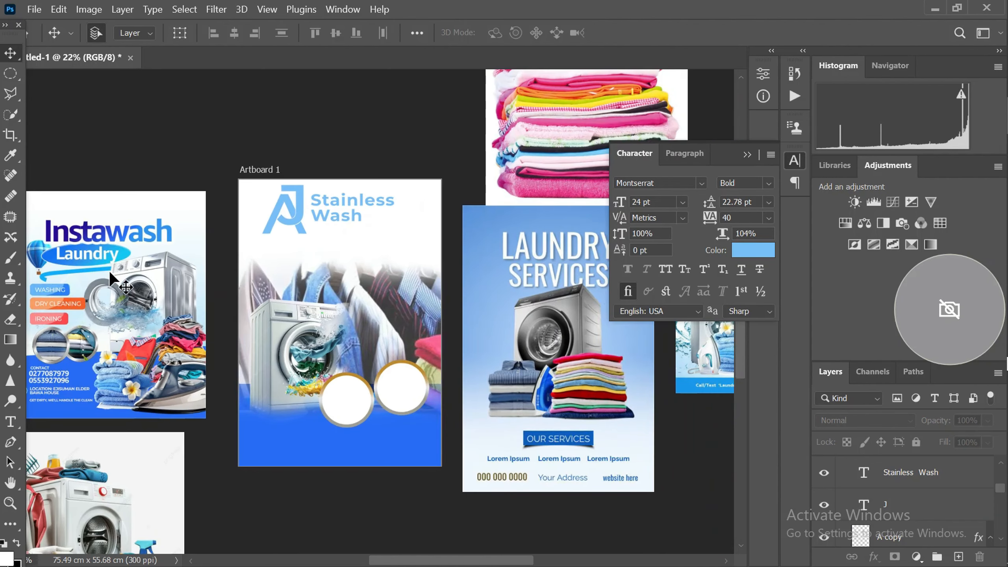
scroll(350, 239, up, 1)
scroll(321, 231, up, 3)
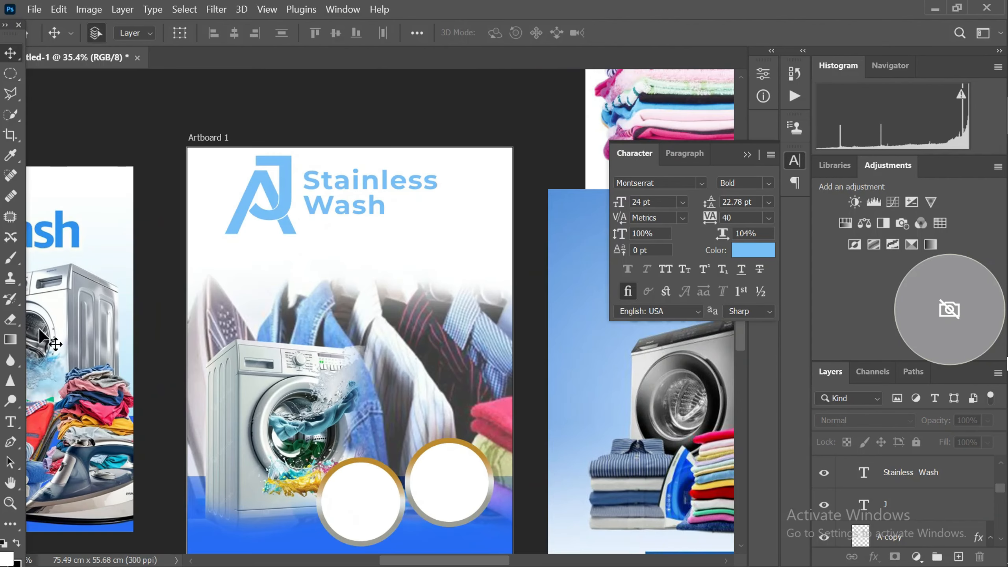
Add a text line reading "Laundry Services" just below the word Wash
click(8, 426)
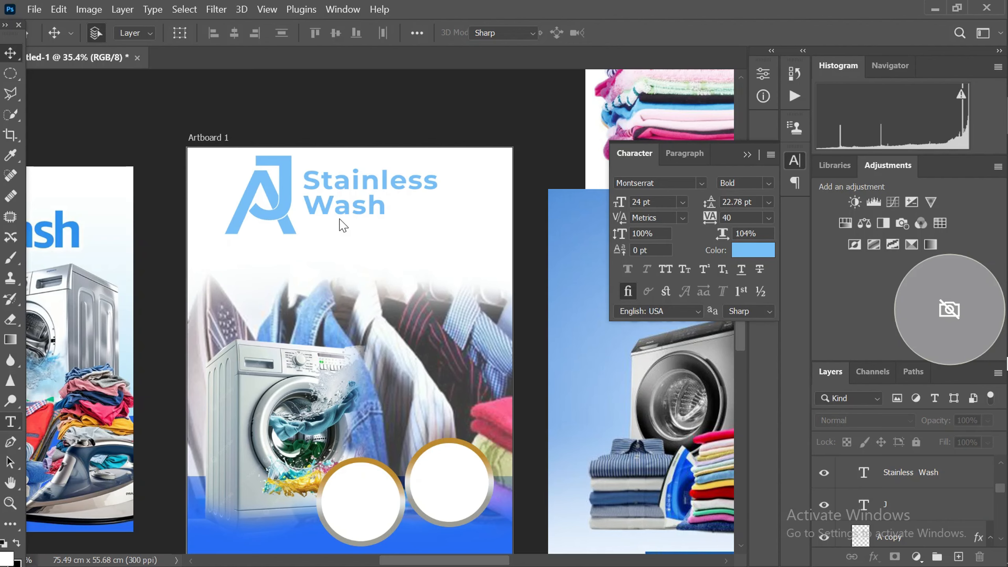
scroll(337, 233, up, 1)
click(324, 277)
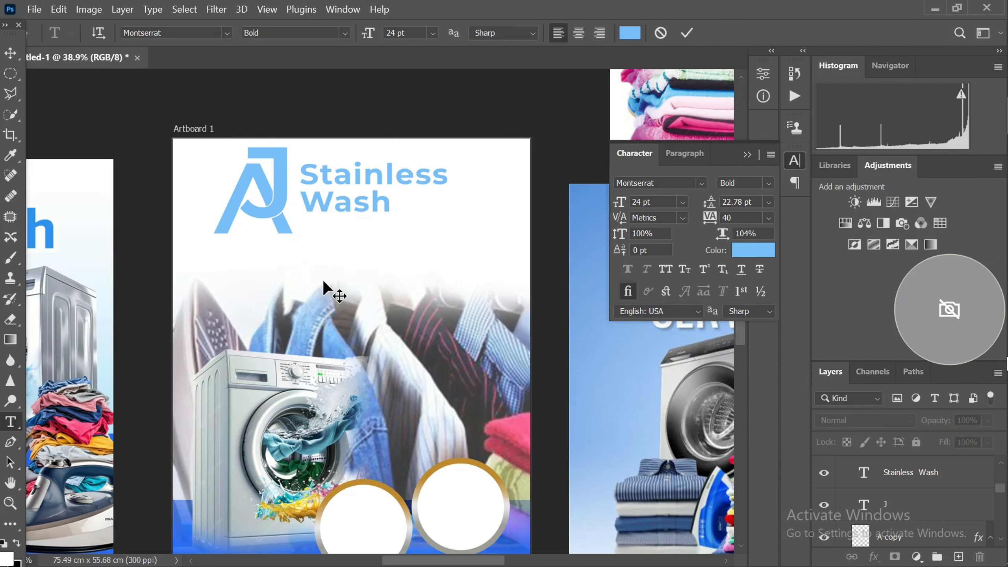
scroll(323, 281, down, 4)
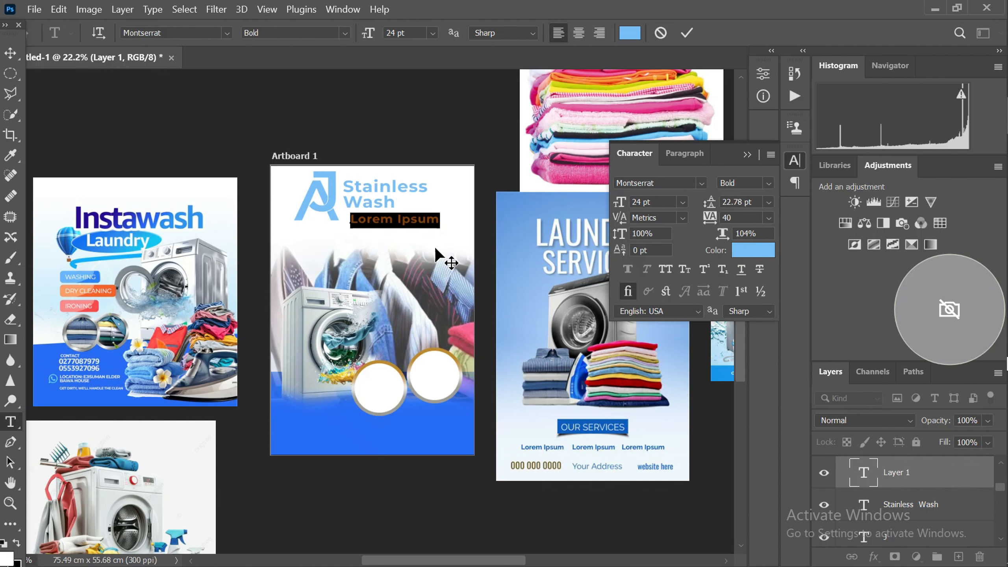
text(L)
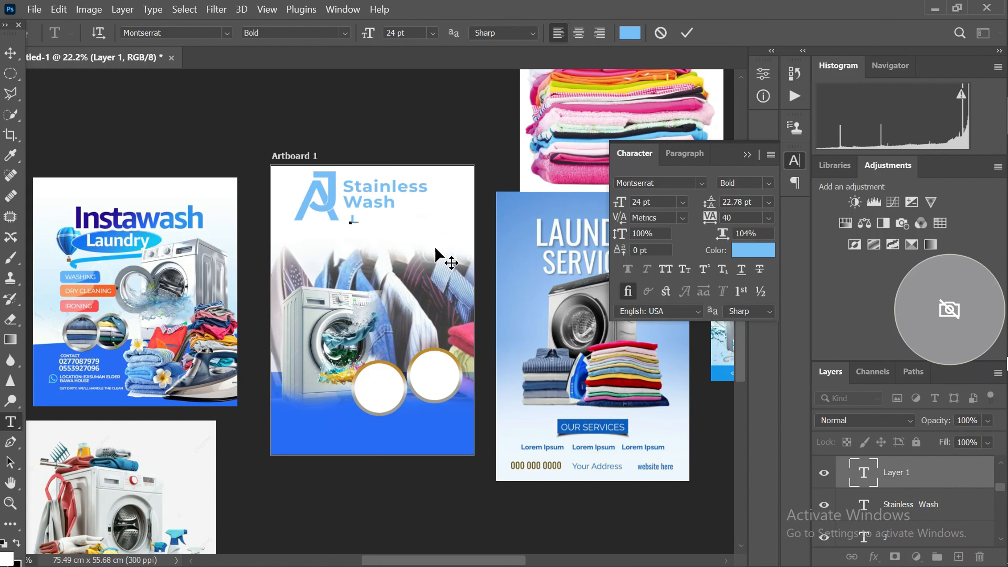
text(aundry Services)
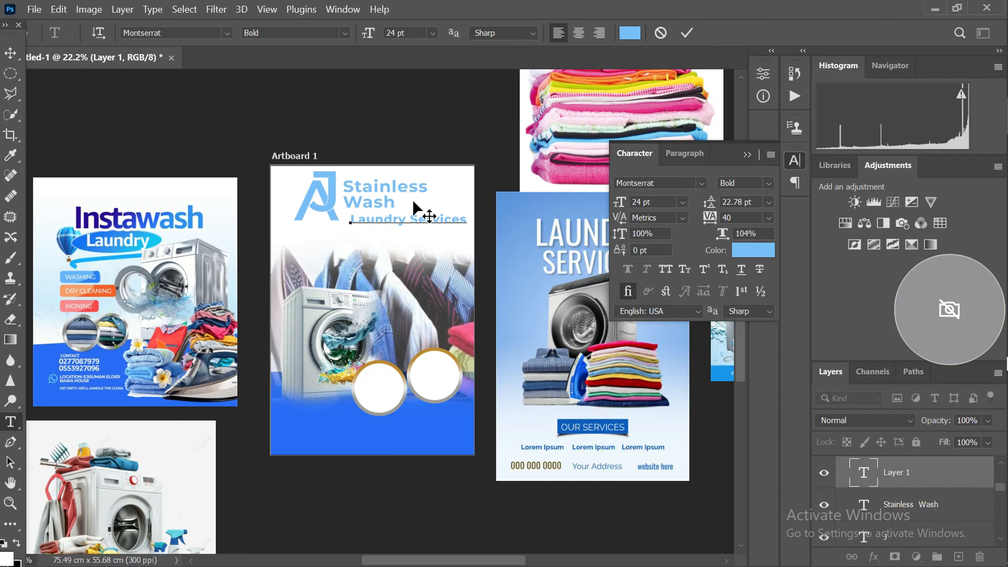
Set the Laundry Services text to the Montserrat Medium Italic style
key(ctrl+a)
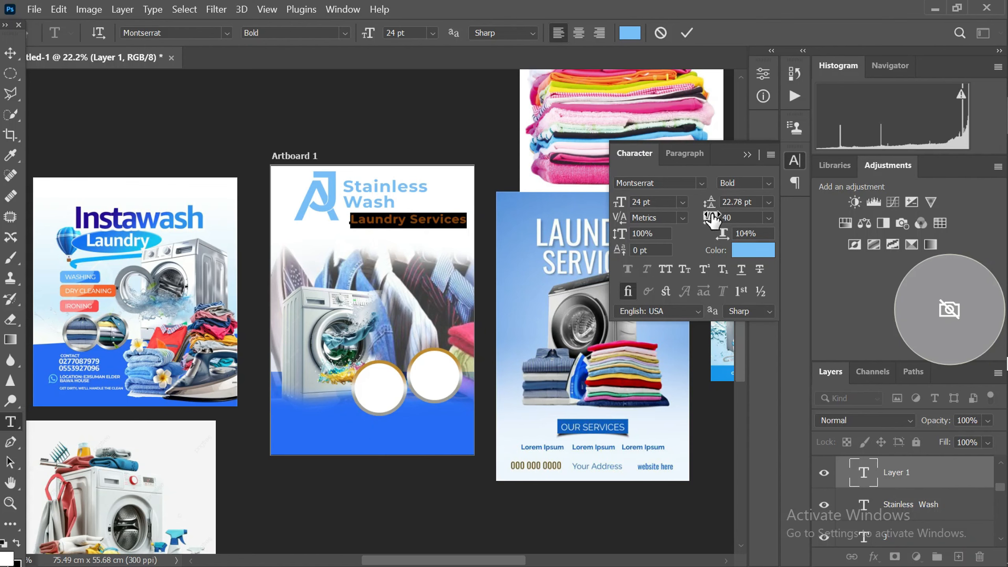
click(769, 183)
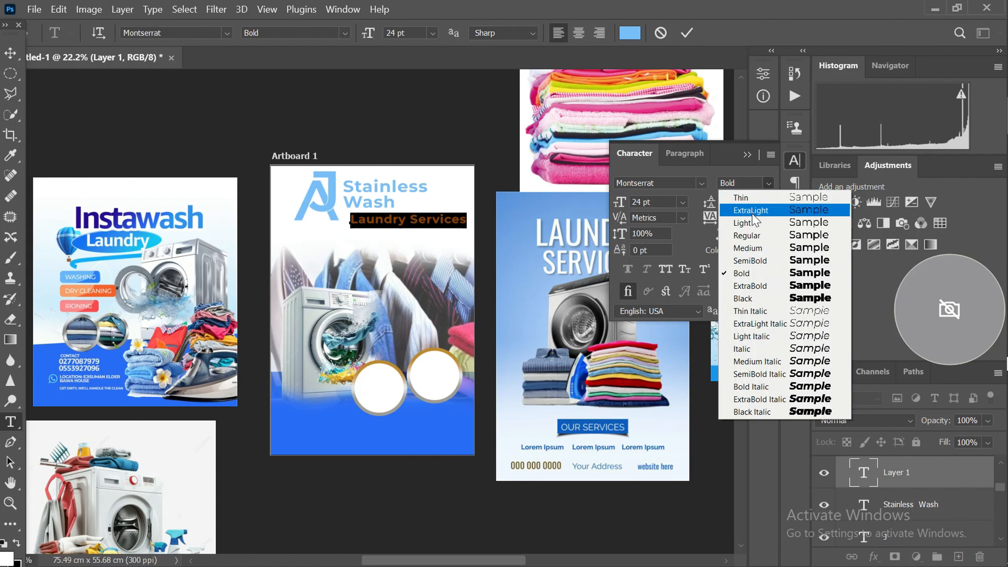
click(748, 248)
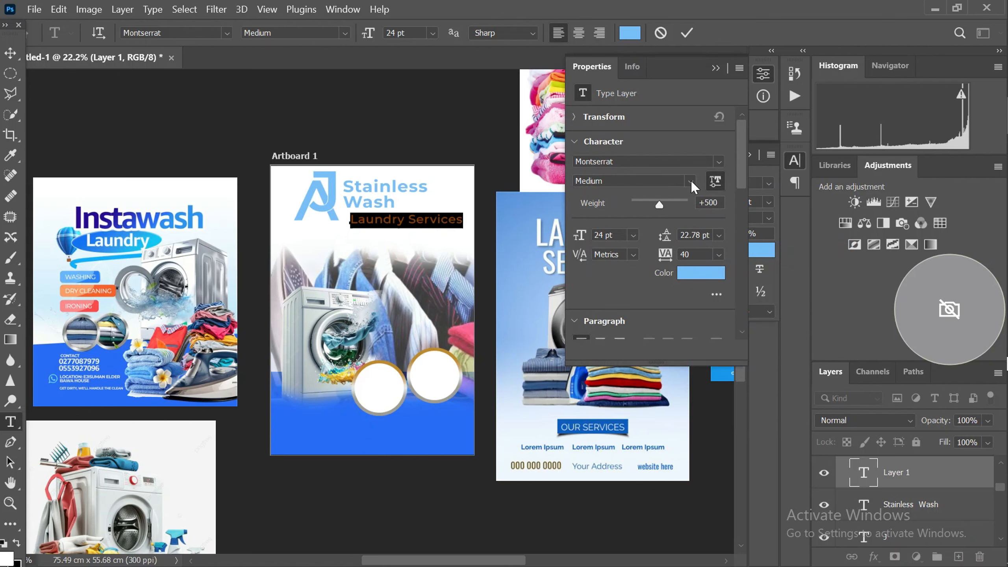
click(725, 69)
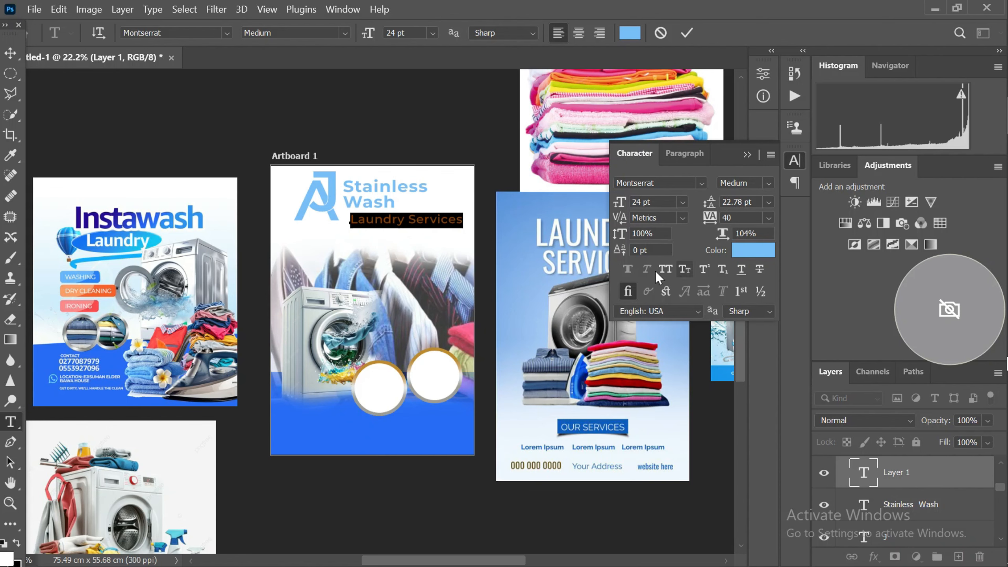
click(769, 184)
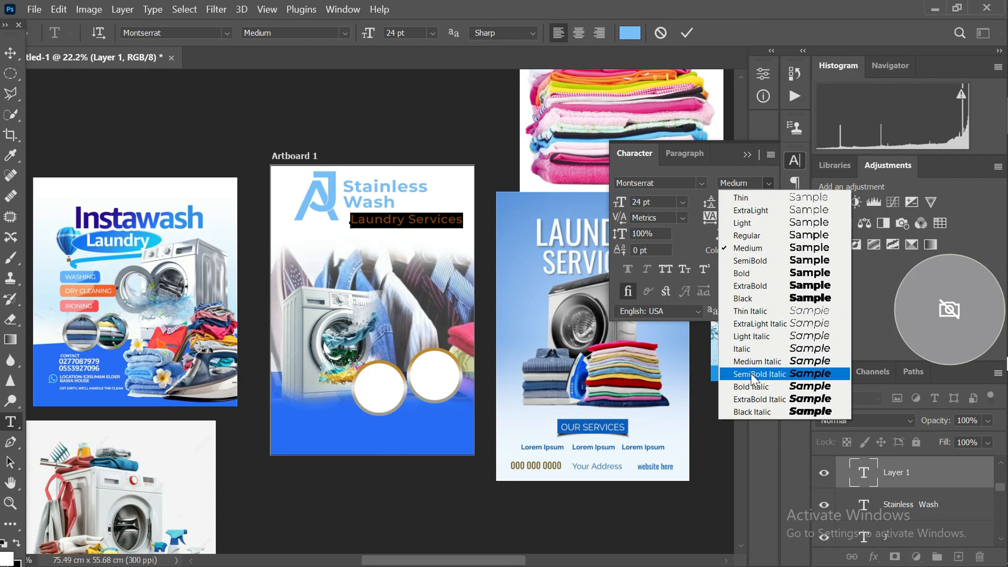
click(742, 361)
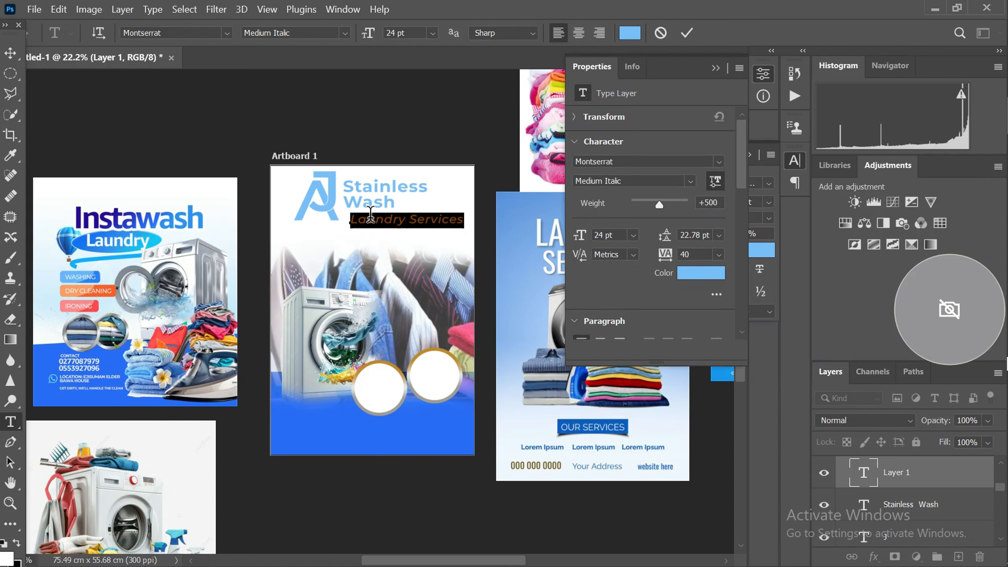
click(10, 55)
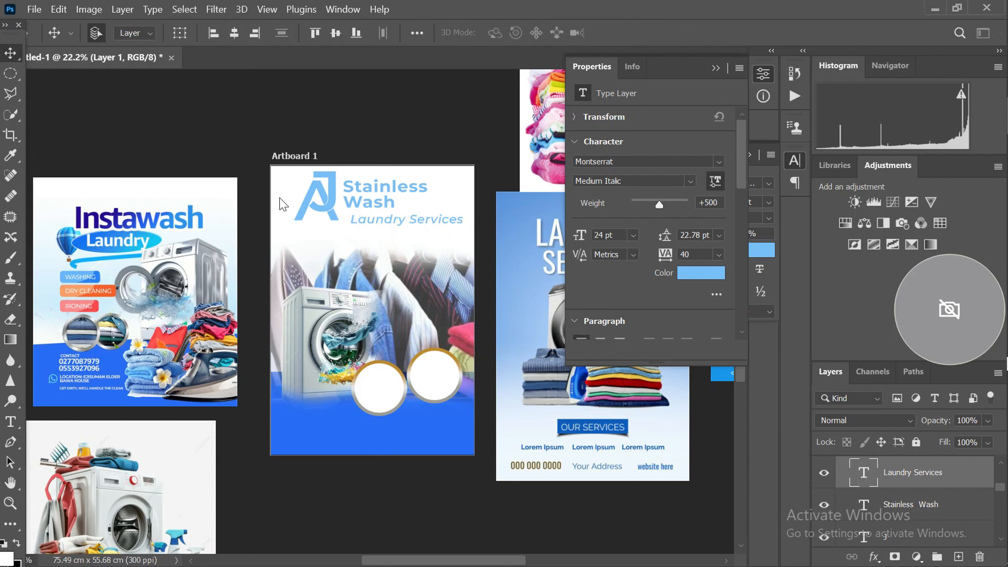
Move the Laundry Services text up so it sits directly under Wash, aligned with its starting edge, and deselect the layer
scroll(385, 220, up, 1)
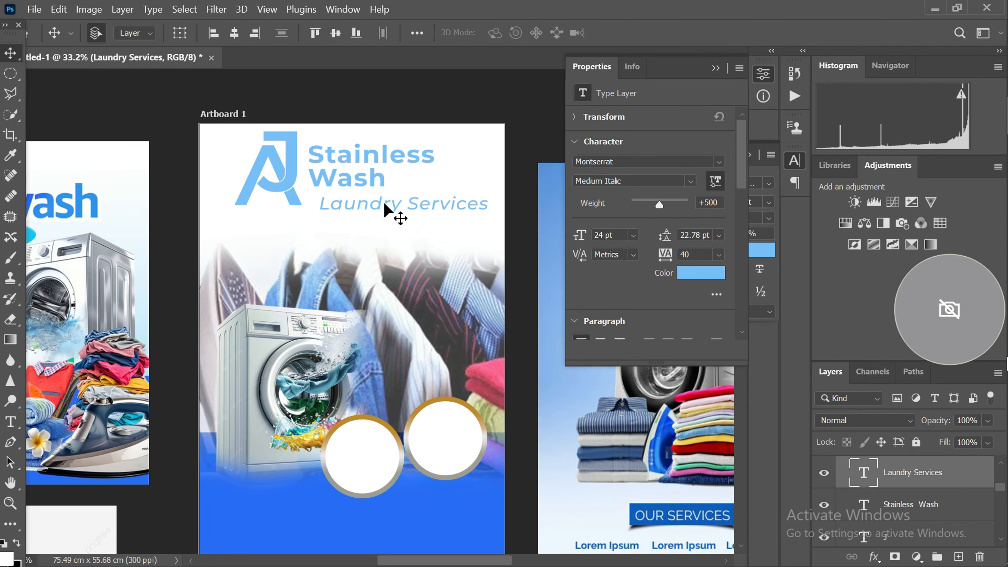
drag(386, 205, 377, 200)
scroll(415, 181, down, 2)
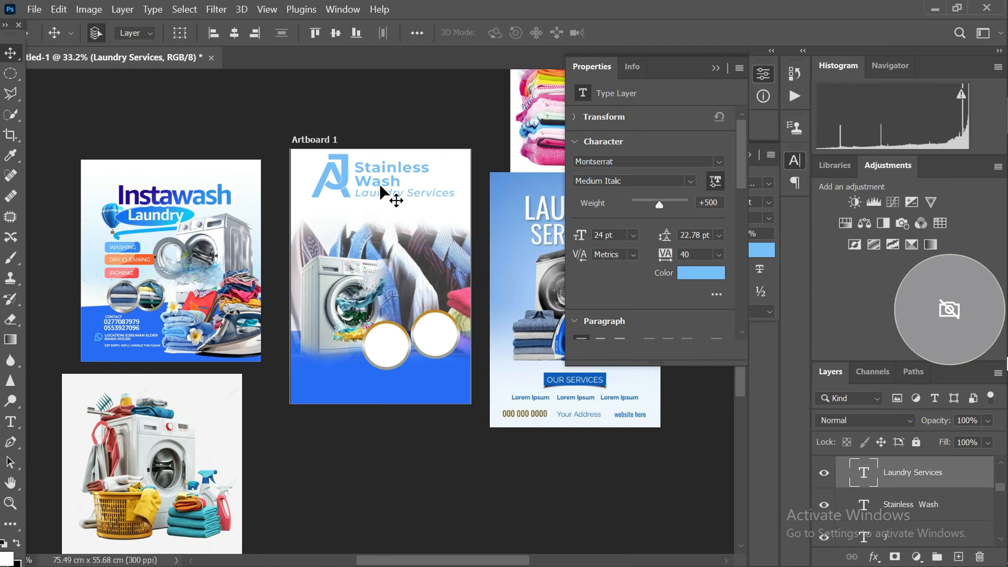
scroll(371, 181, up, 2)
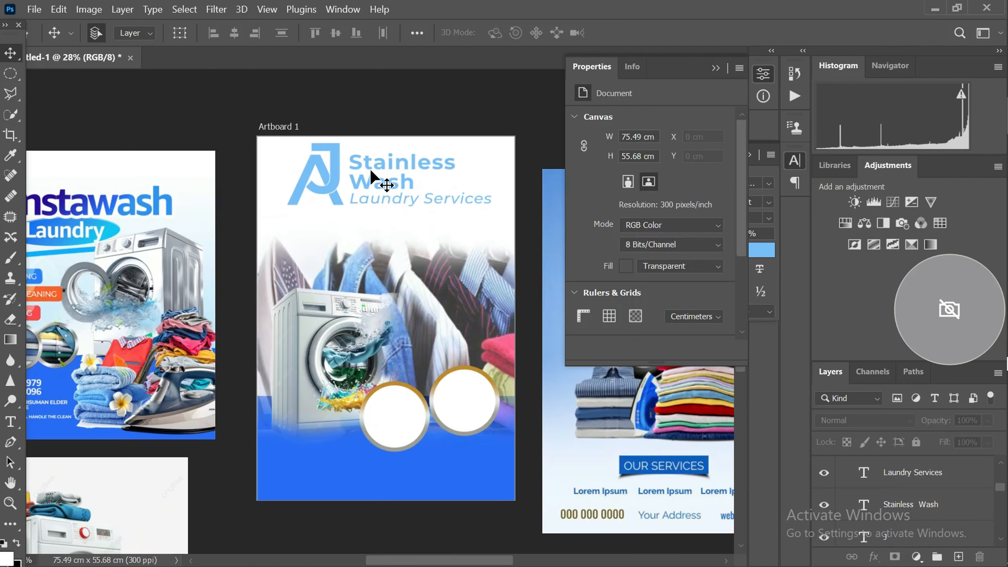
scroll(367, 162, down, 2)
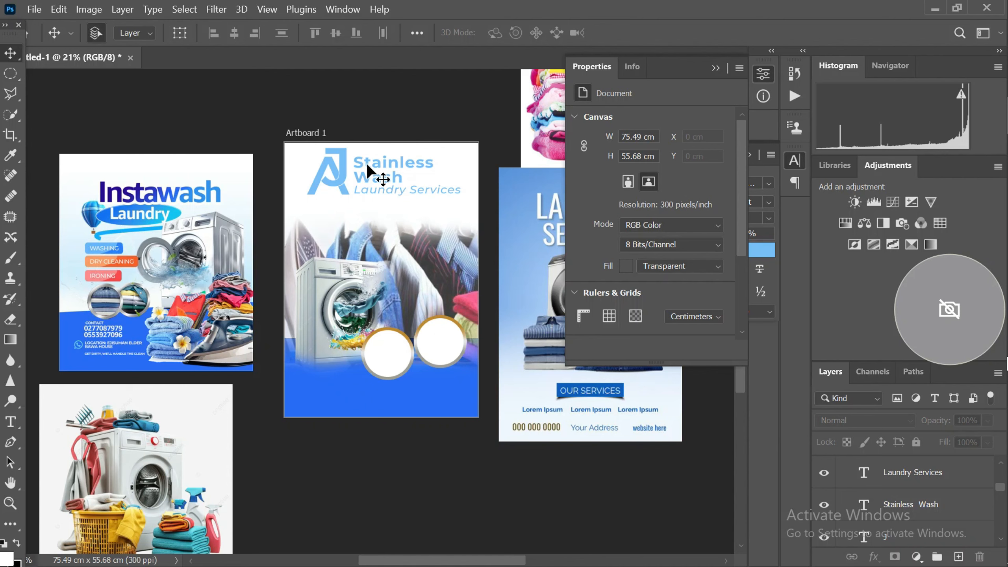
Move the faded hanging-clothes image slightly up so it starts closer beneath the Laundry Services tagline
click(397, 240)
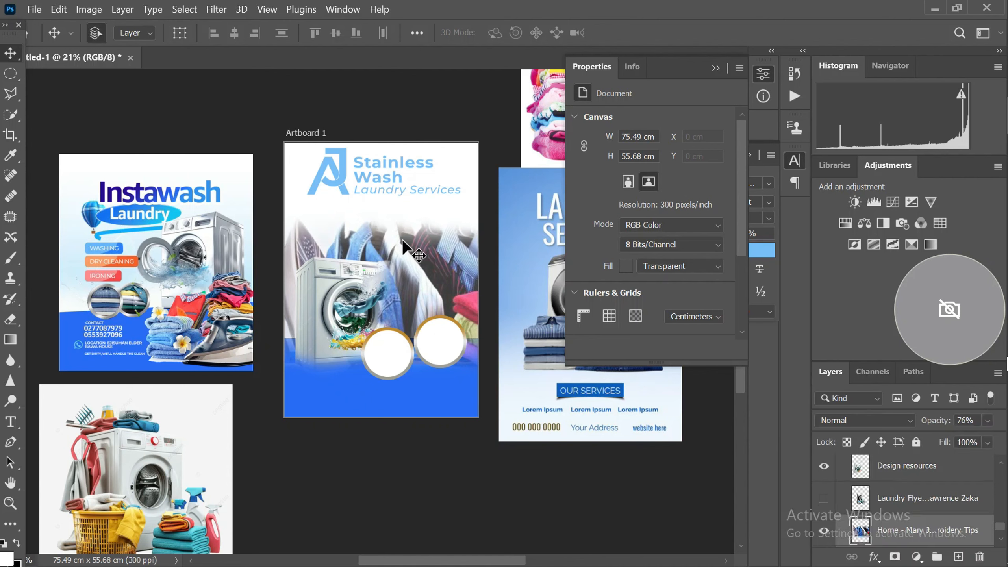
drag(421, 250, 418, 233)
scroll(384, 189, up, 1)
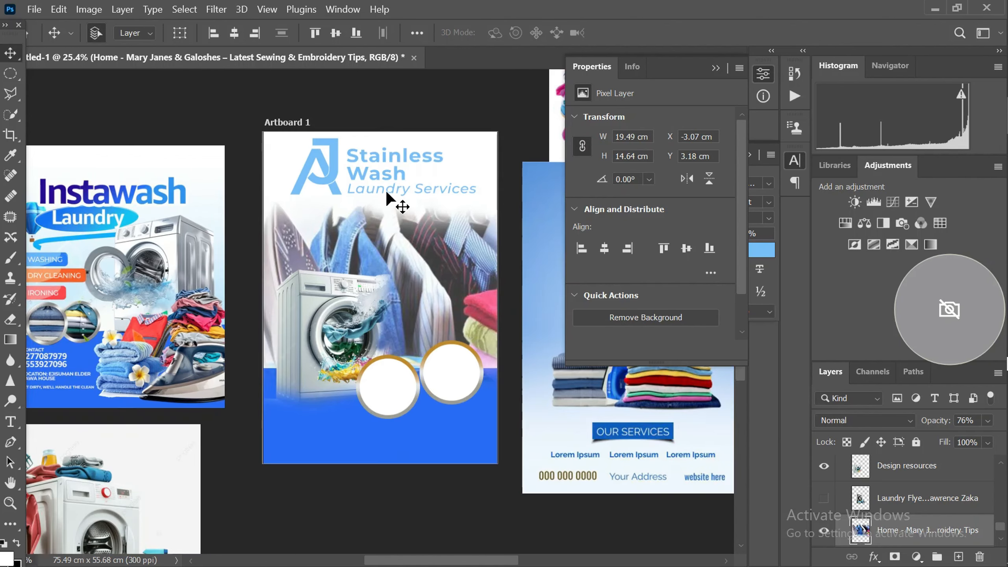
scroll(378, 202, down, 2)
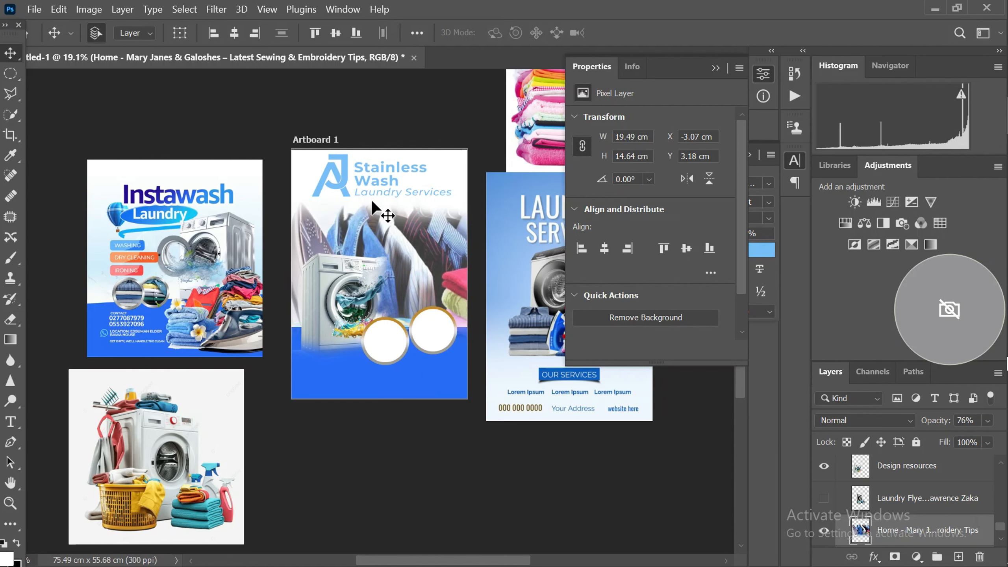
scroll(372, 197, up, 1)
scroll(363, 170, down, 1)
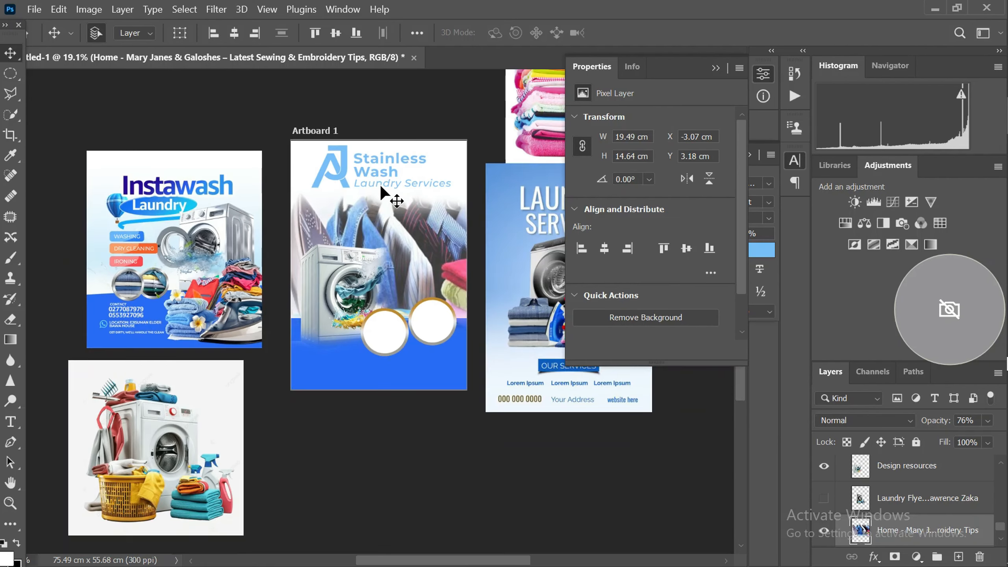
scroll(377, 241, up, 2)
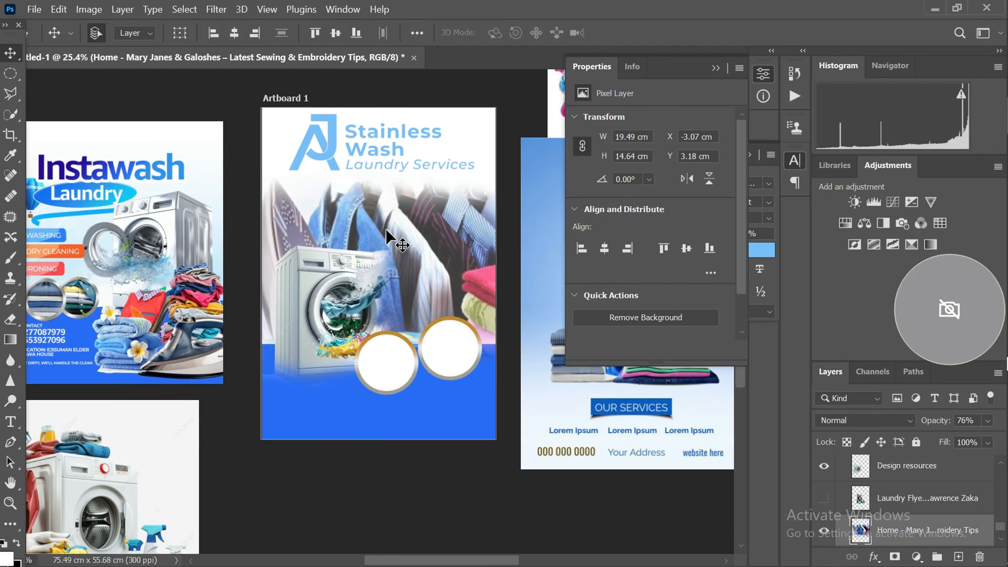
Add a Gradient Overlay effect to the Stainless Wash text layer, keeping the artboard in view
click(361, 137)
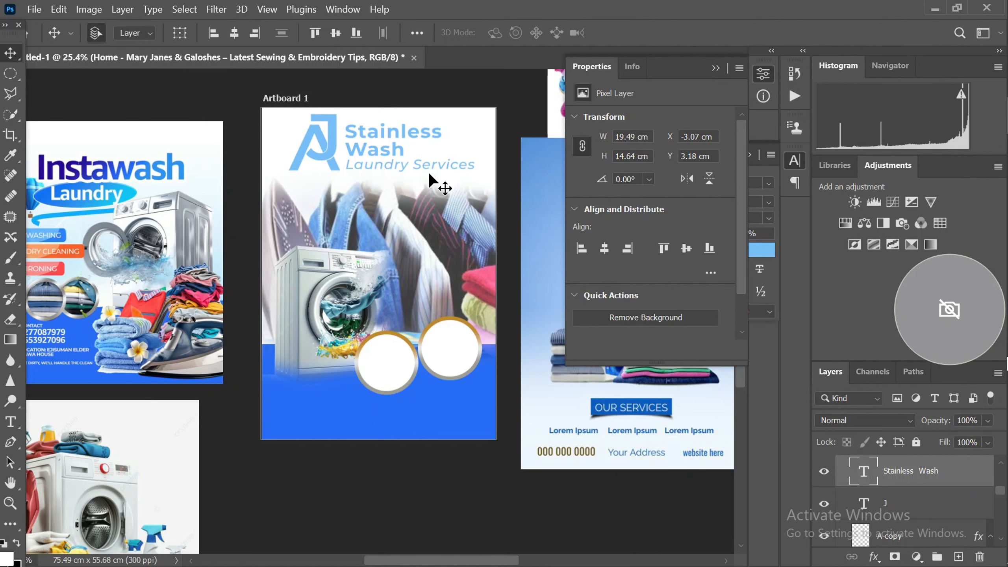
scroll(346, 159, down, 3)
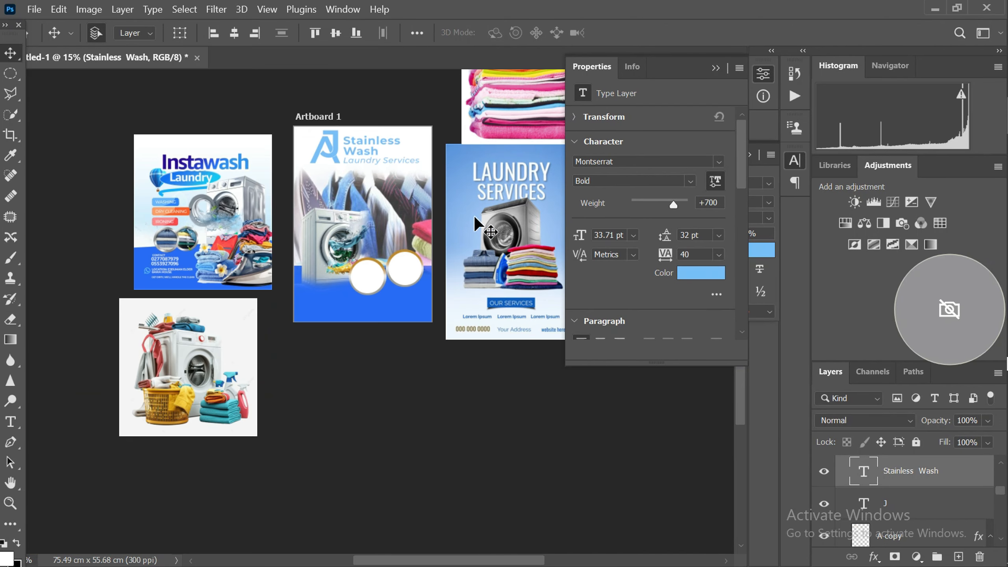
scroll(382, 136, up, 1)
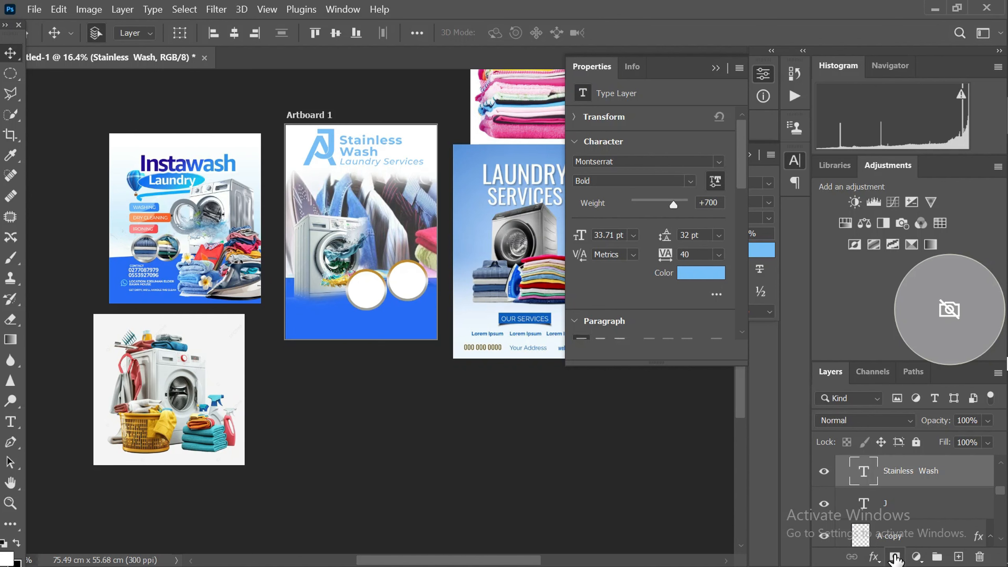
click(875, 557)
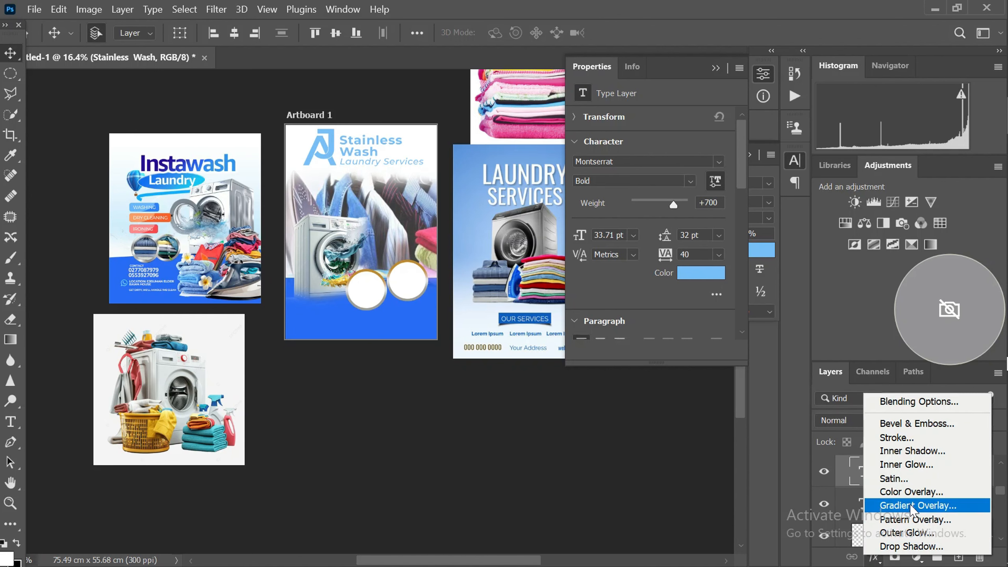
click(913, 506)
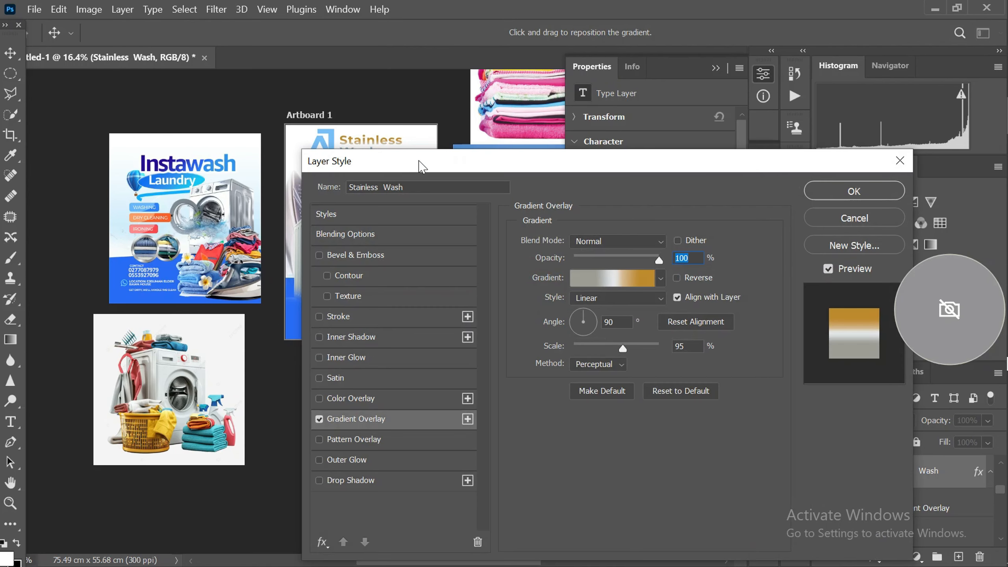
drag(422, 166, 531, 207)
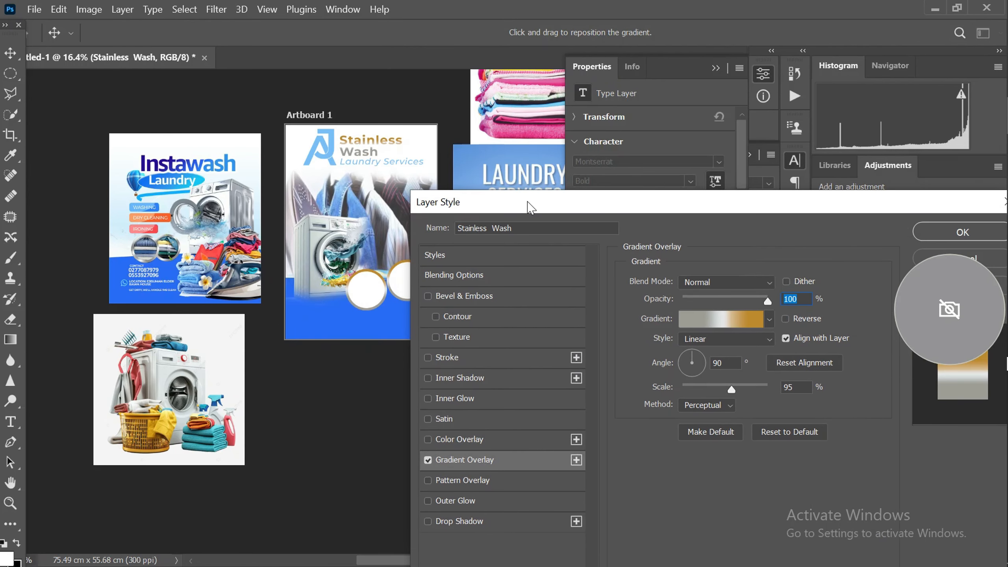
Remove the intermediate gray and white color stops from the overlay gradient, leaving only a start stop and the gold stop
click(739, 317)
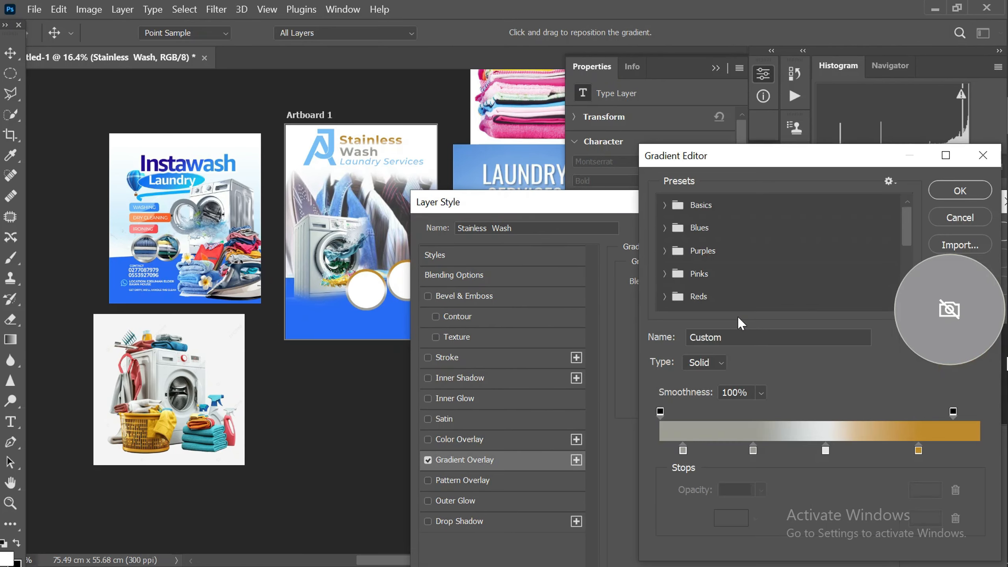
click(750, 451)
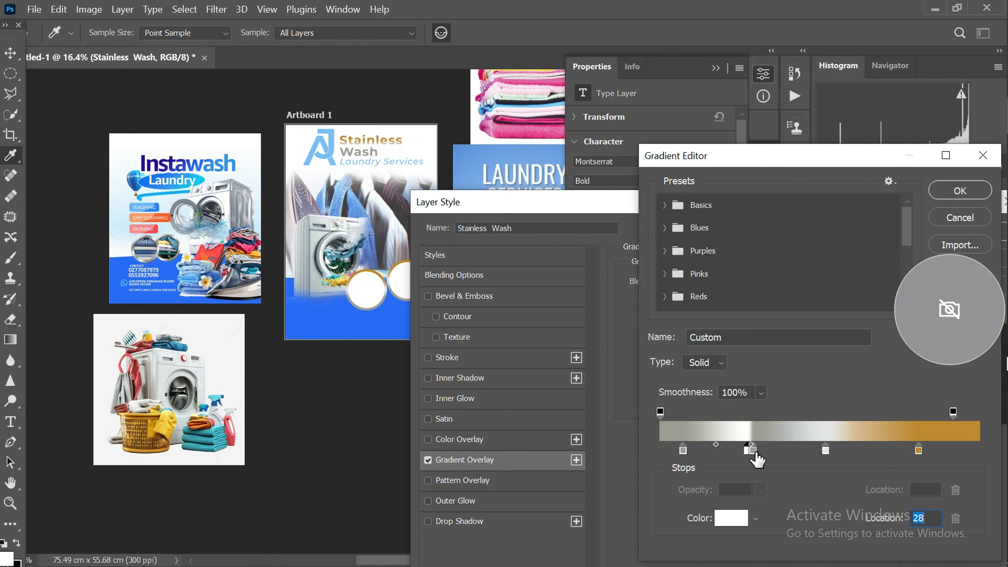
click(753, 453)
key(BackSpace)
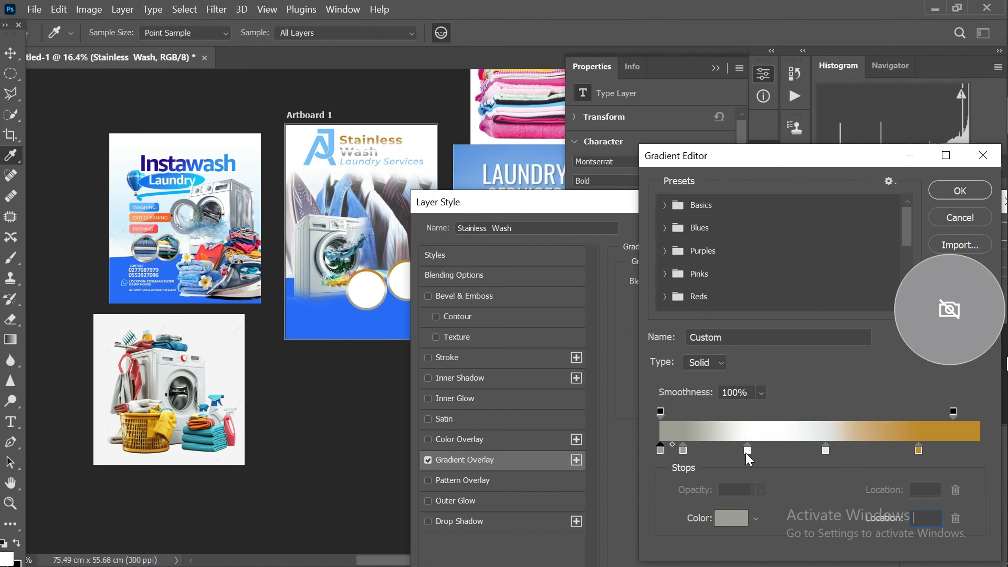
click(747, 453)
key(BackSpace)
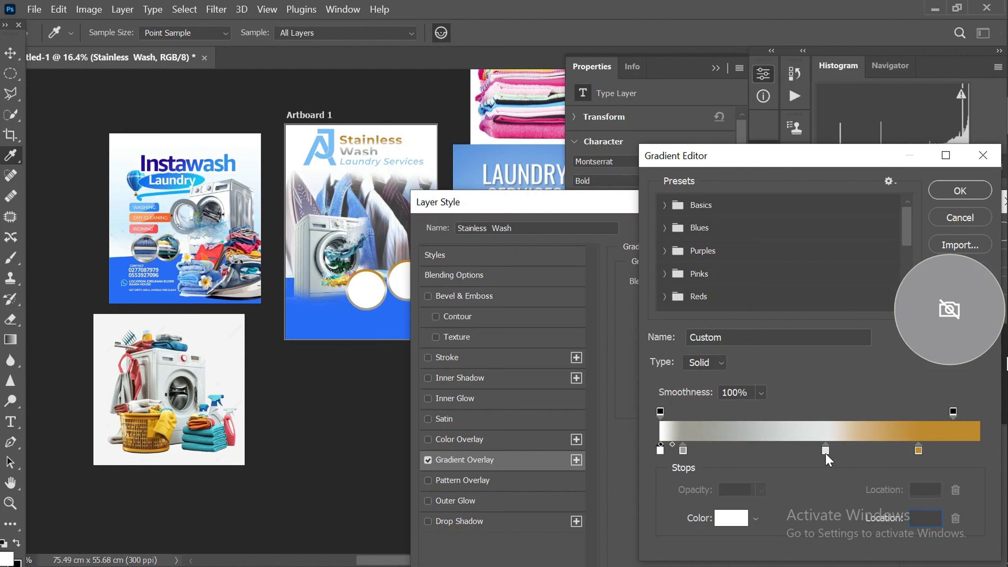
click(826, 454)
key(BackSpace)
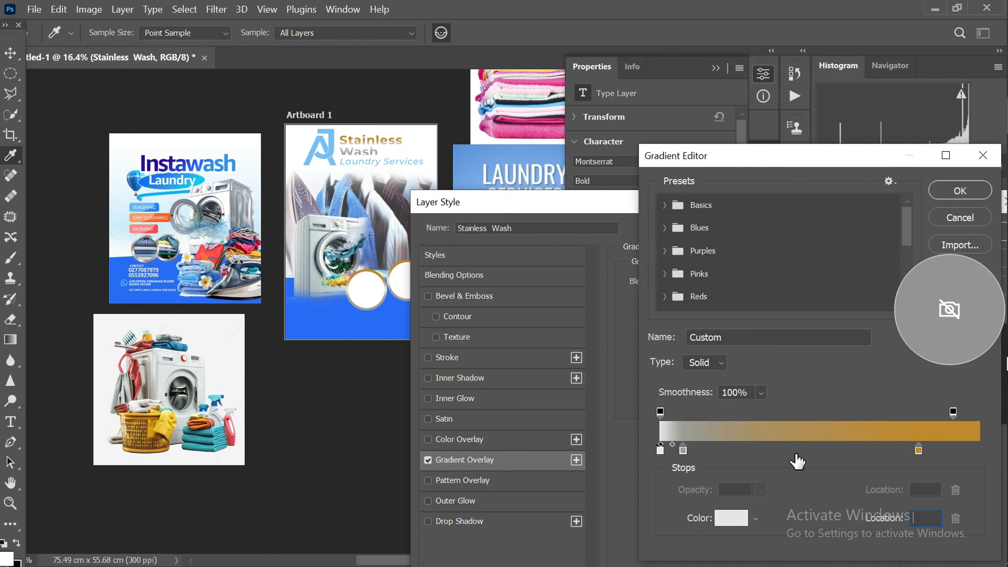
click(683, 451)
key(BackSpace)
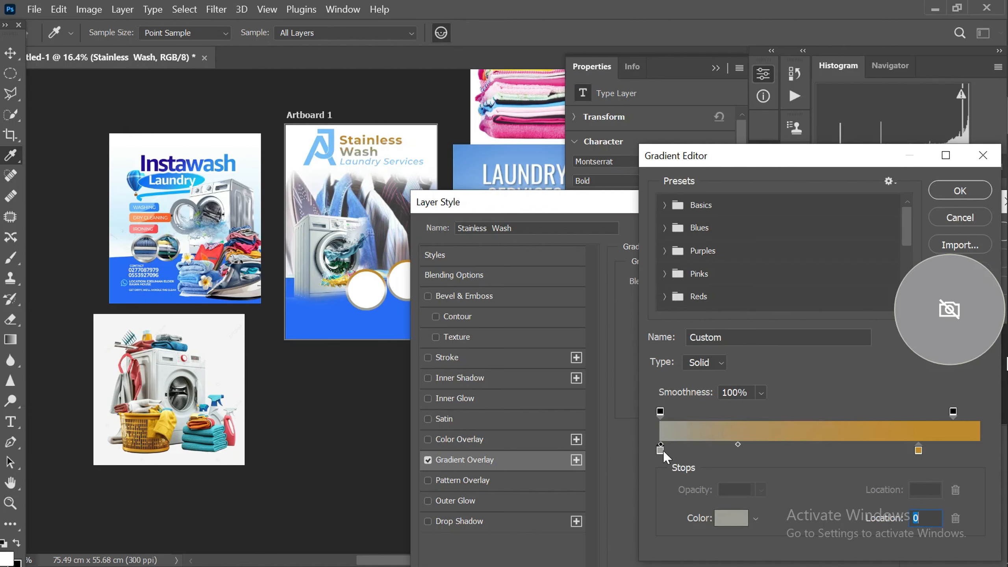
Set the gradient's start stop to dark blue 290b8e, sampled from the Instawash heading
click(724, 520)
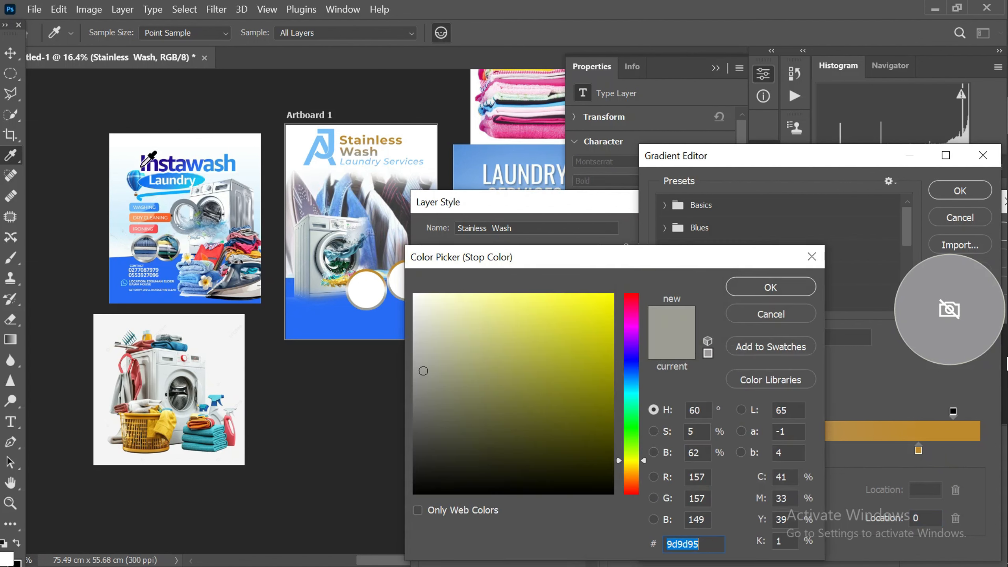
click(143, 163)
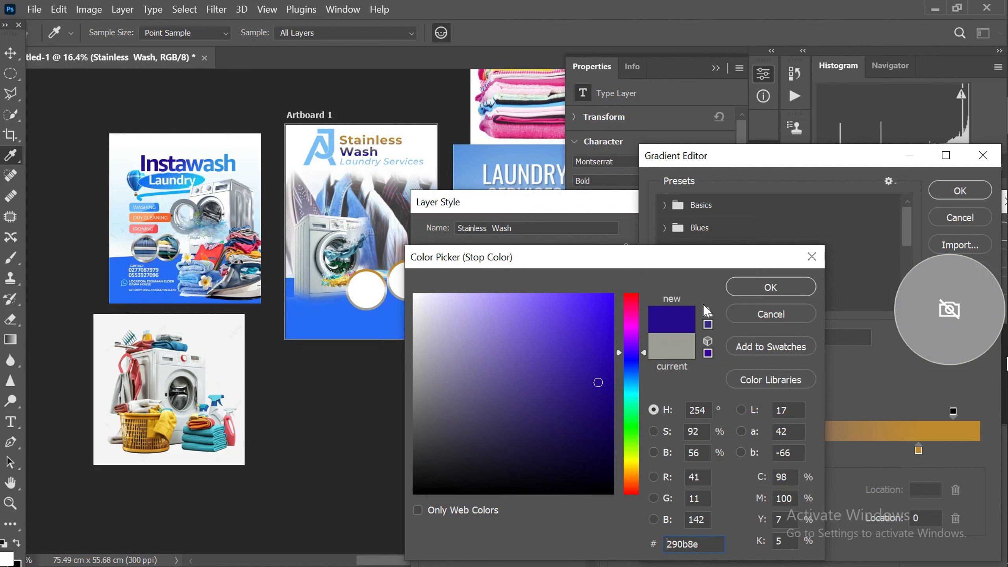
click(760, 289)
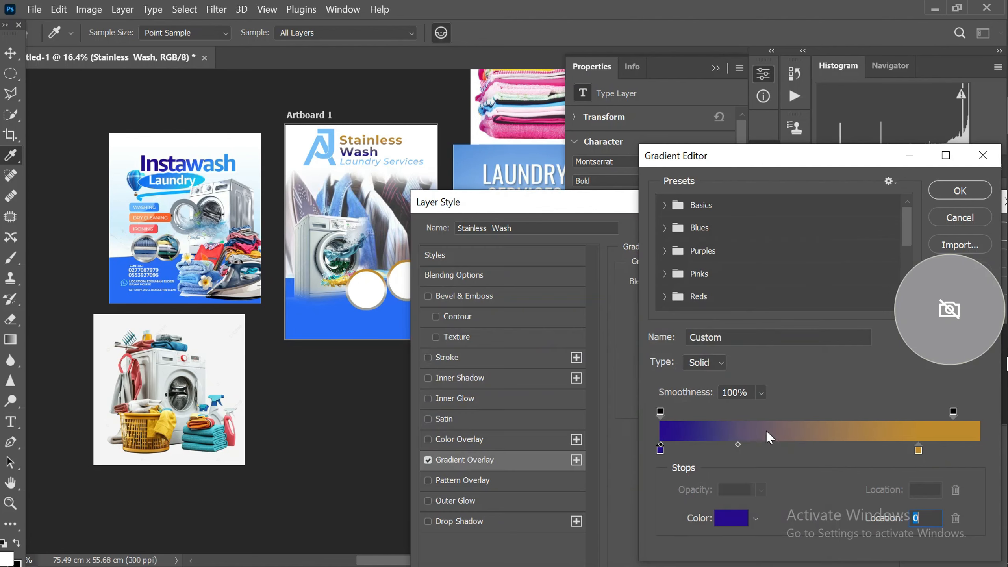
Set the gradient's gold stop to bright blue 286cf5, sampled from the flyer's footer, and accept the edited gradient
click(919, 450)
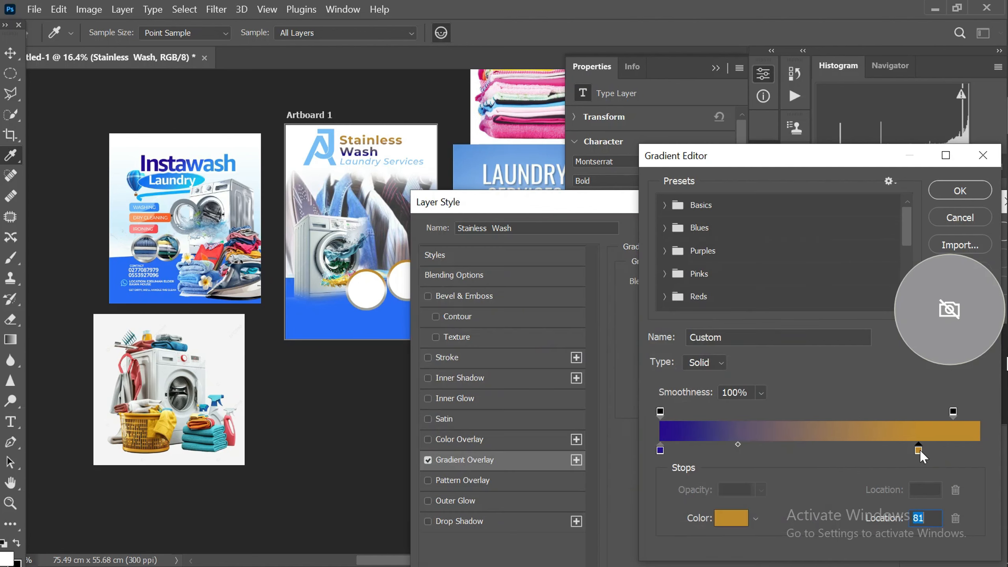
click(737, 517)
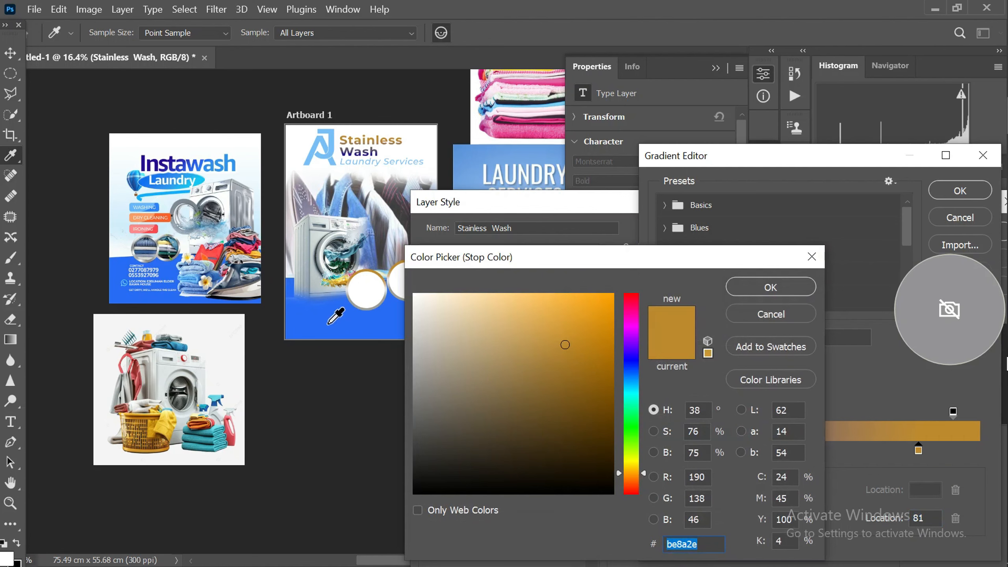
click(330, 315)
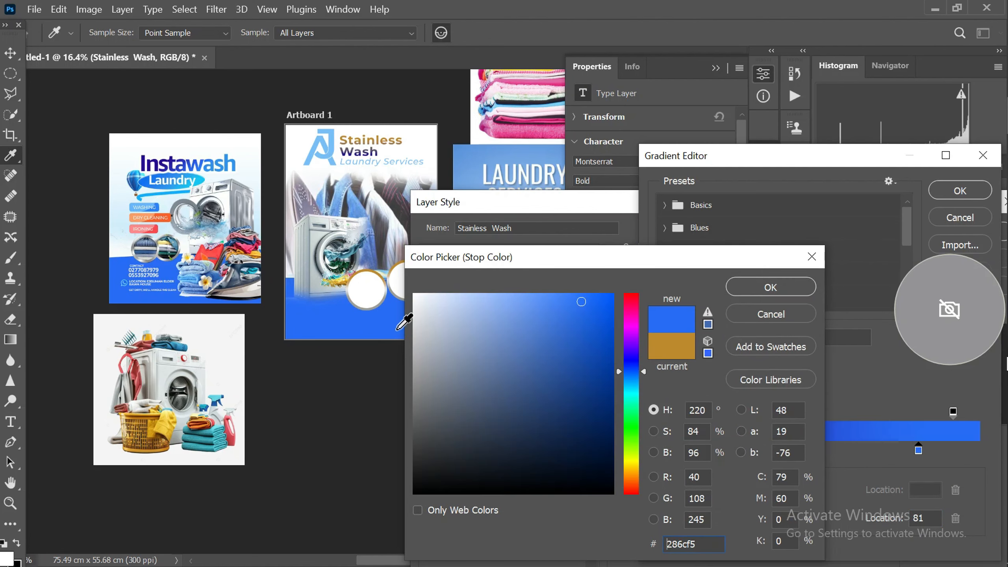
click(756, 288)
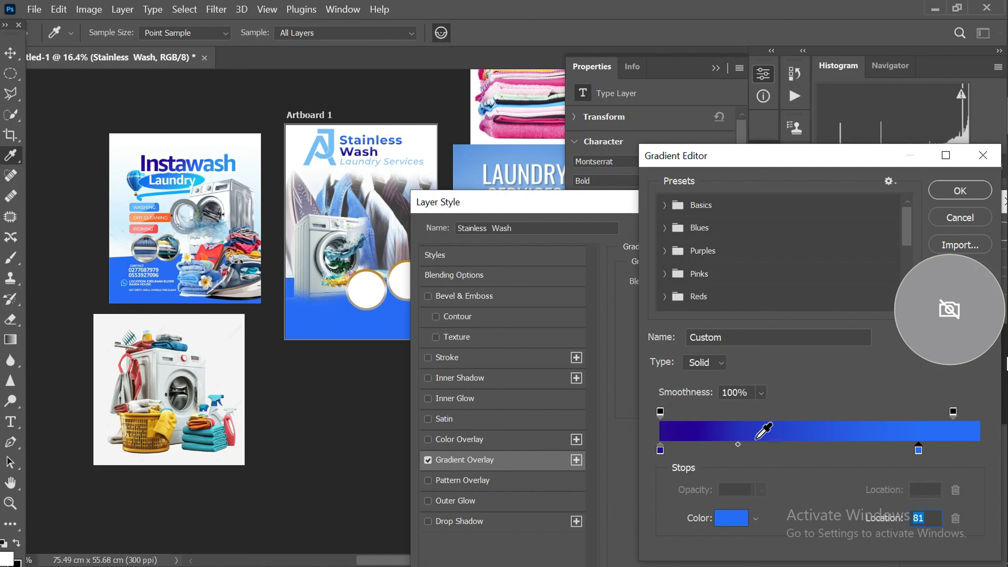
click(724, 362)
click(724, 362)
drag(824, 169, 614, 170)
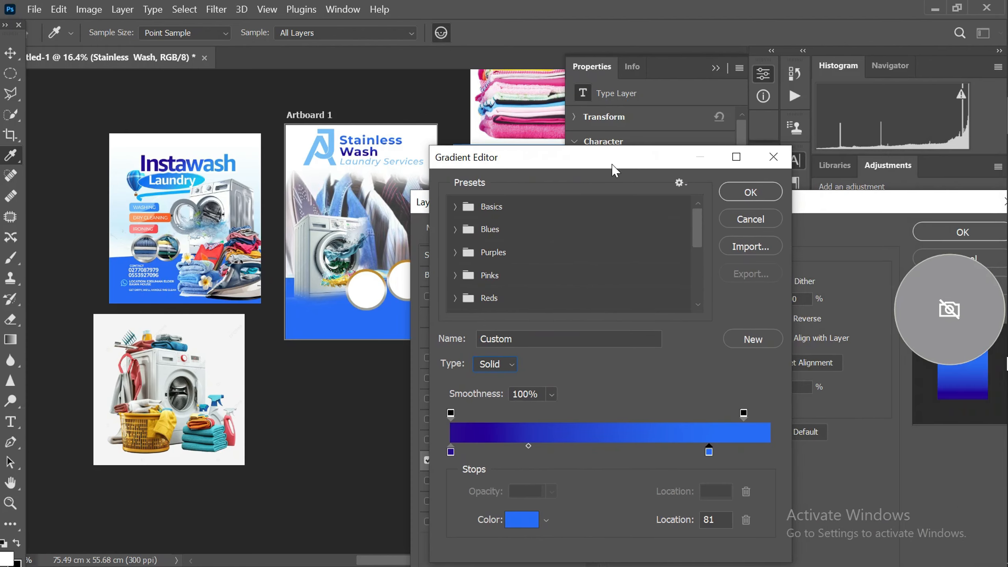
click(750, 192)
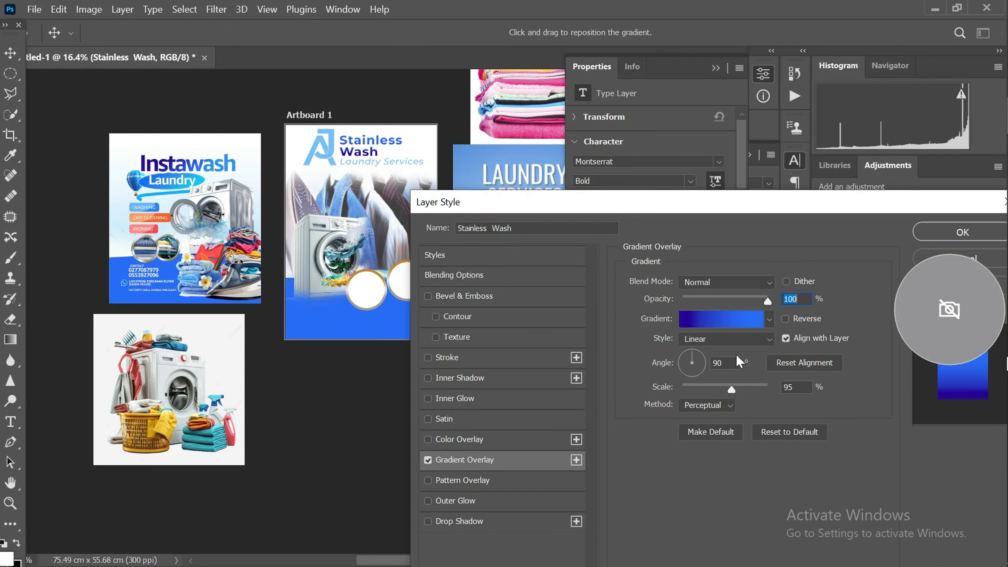
Set the gradient overlay style to Angle with Reverse enabled and apply the effect to the Stainless Wash text
click(728, 339)
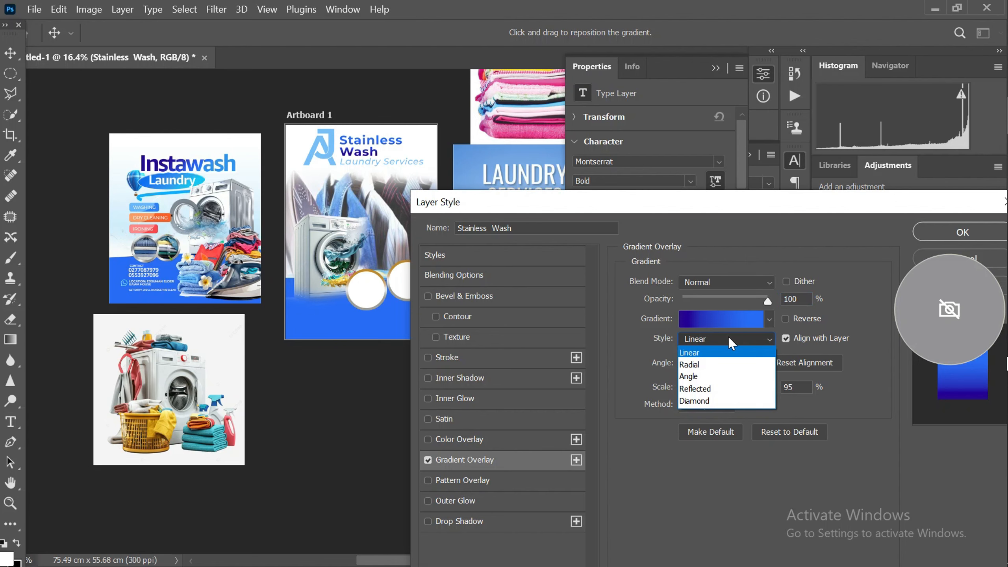
click(713, 377)
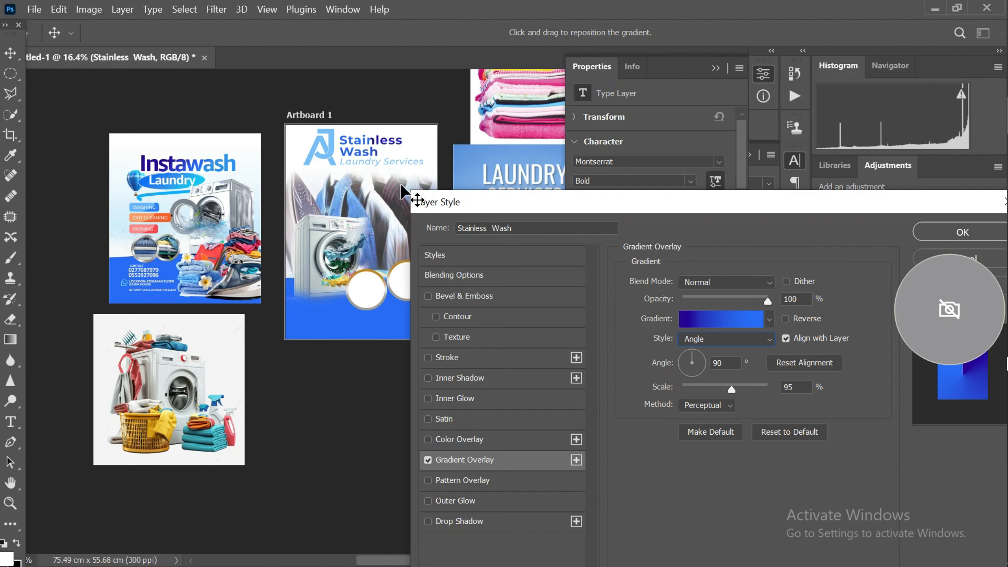
click(787, 317)
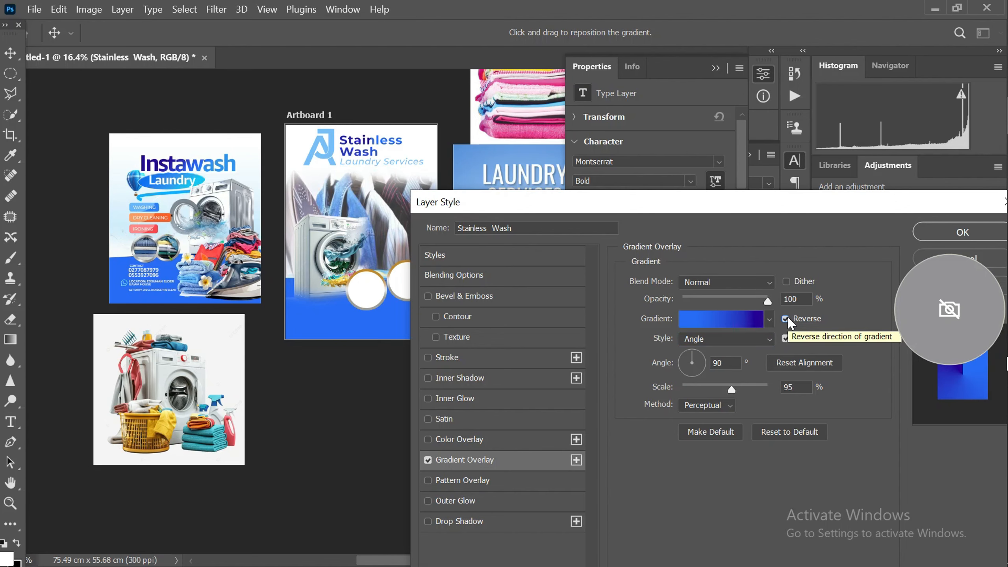
drag(854, 206, 636, 218)
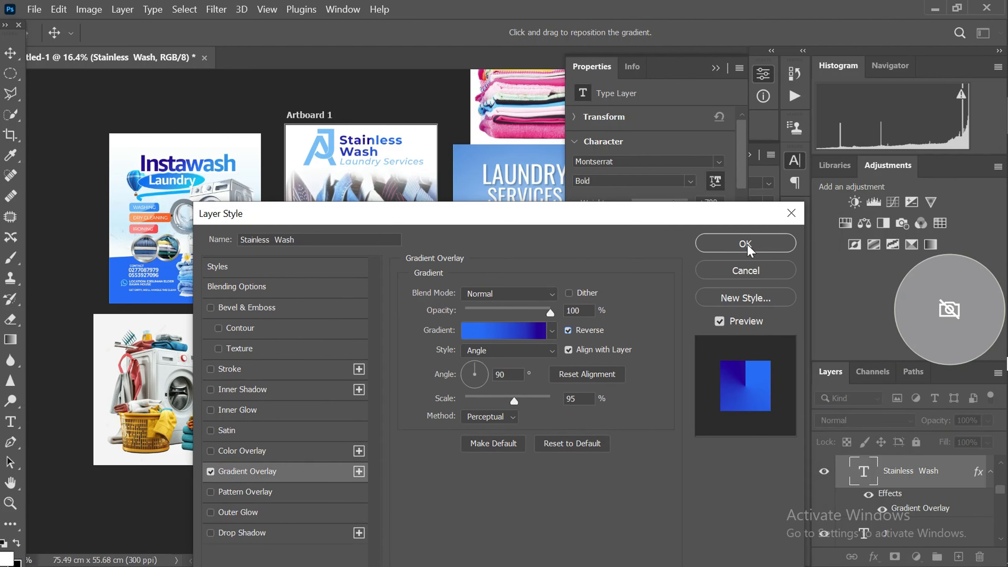
click(746, 243)
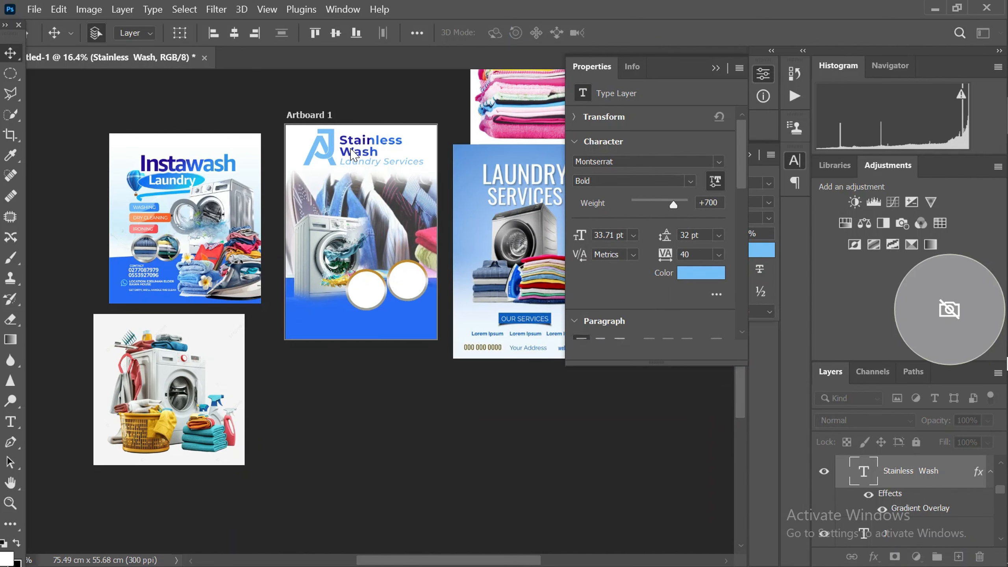
Recolor the Laundry Services tagline dark blue 280a8d, sampled from the Instawash heading
scroll(375, 165, up, 2)
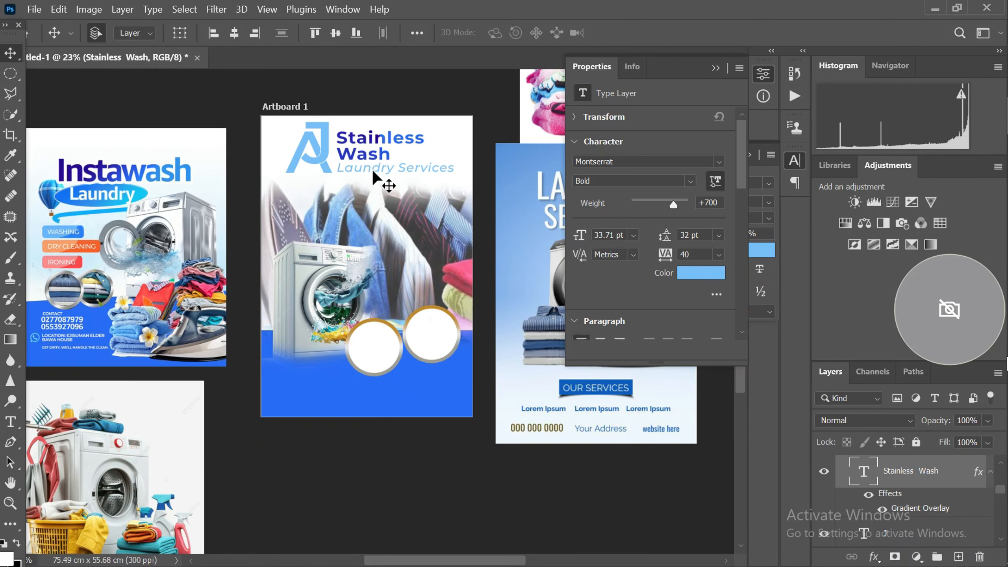
click(379, 169)
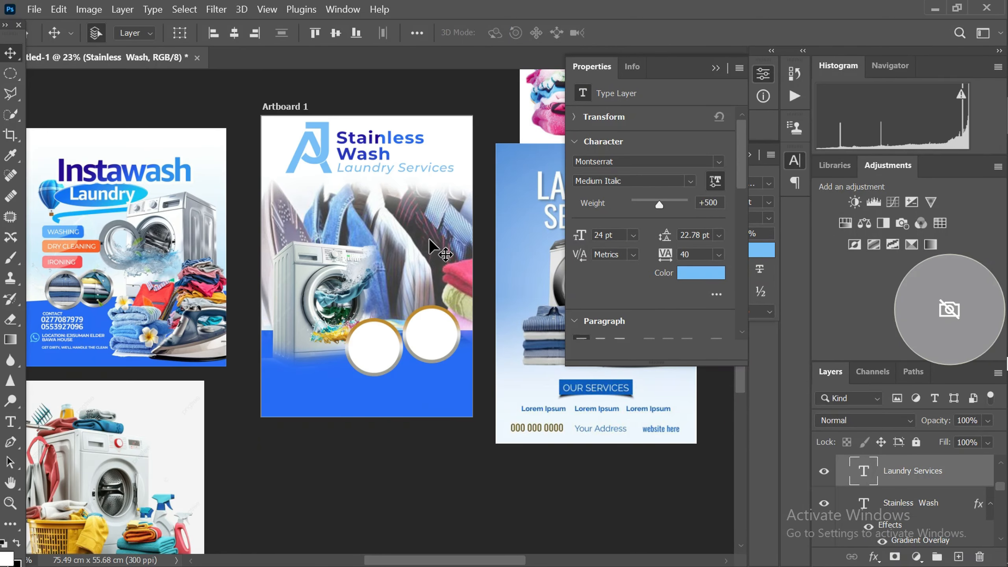
click(699, 274)
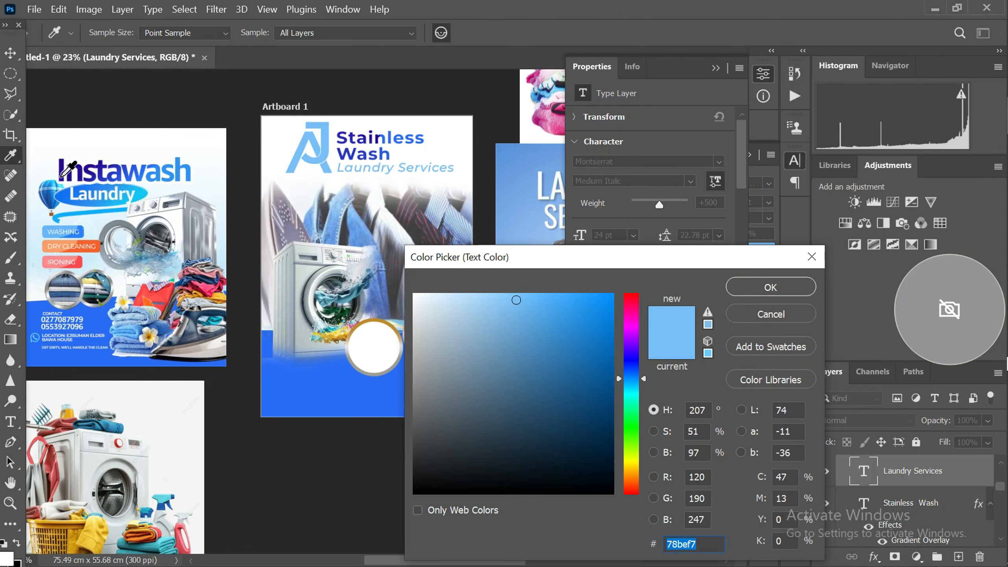
click(62, 176)
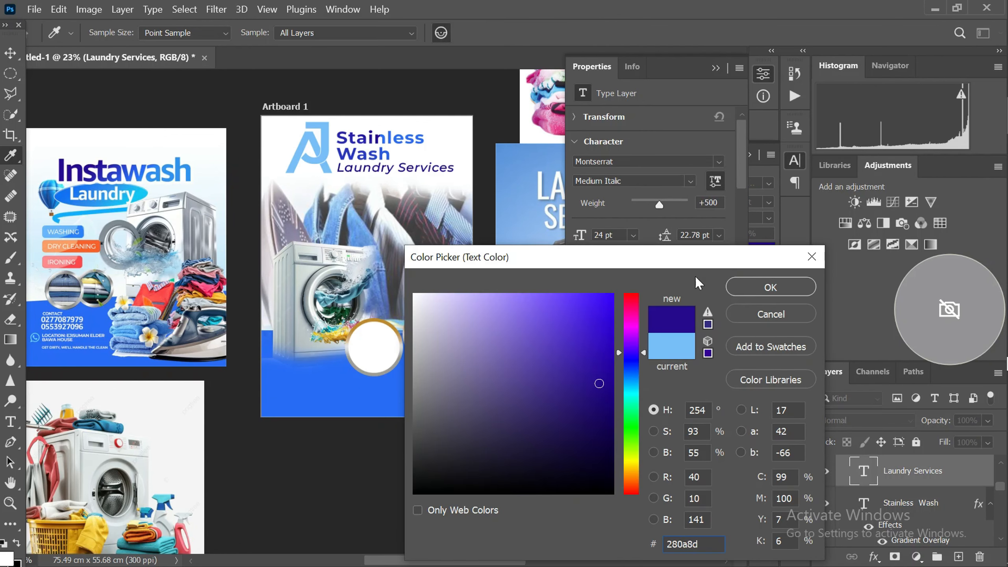
click(771, 287)
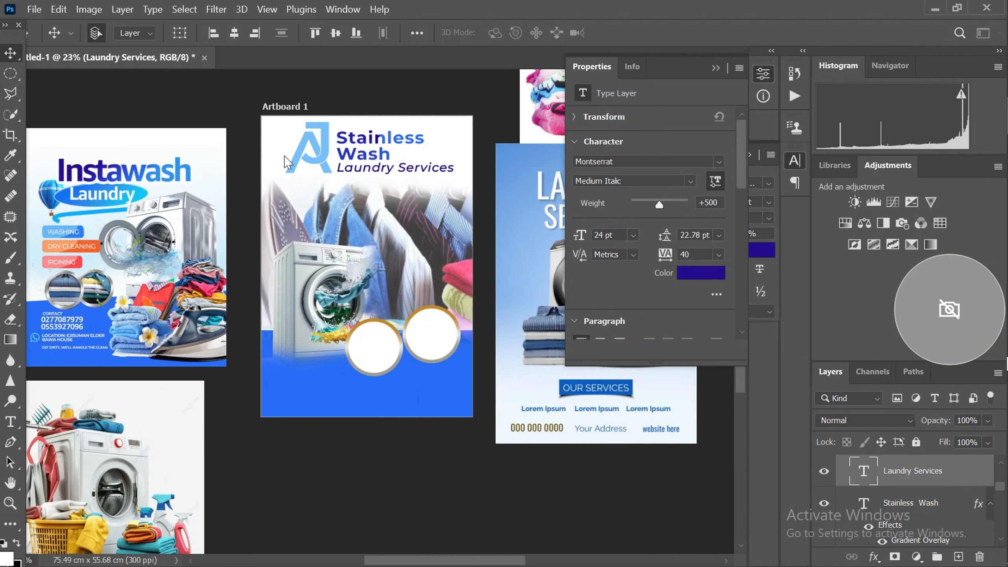
scroll(298, 156, up, 4)
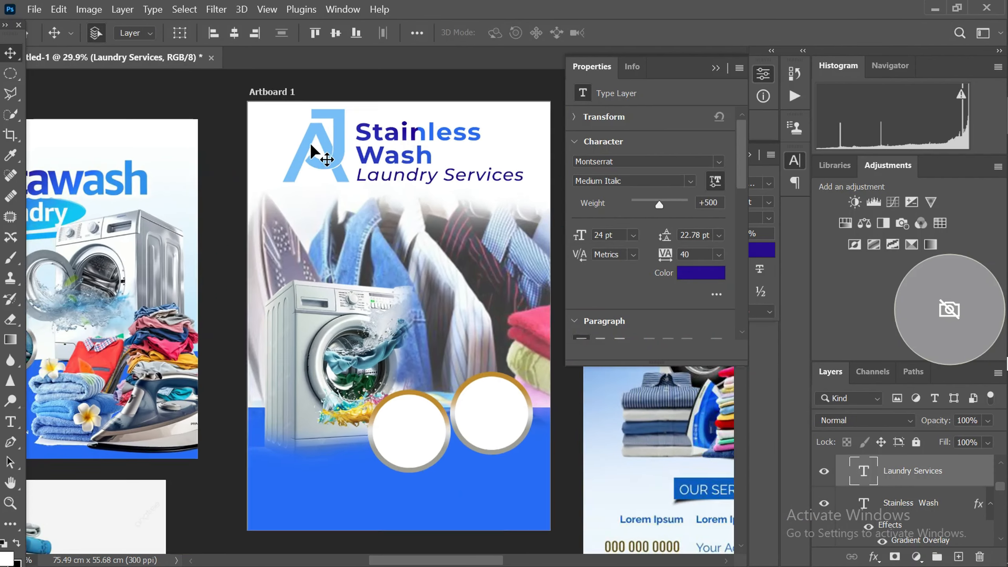
scroll(322, 144, down, 5)
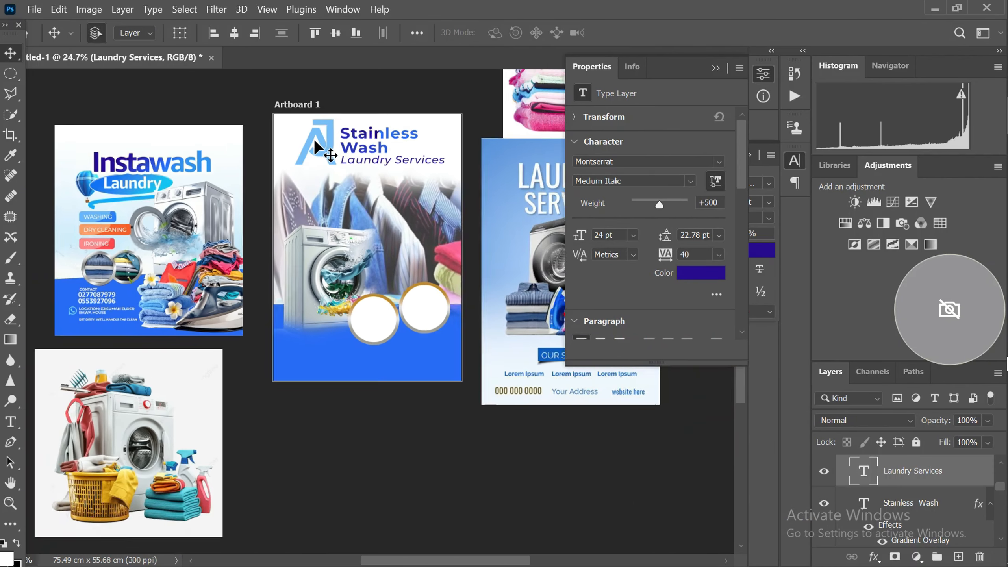
scroll(330, 178, up, 4)
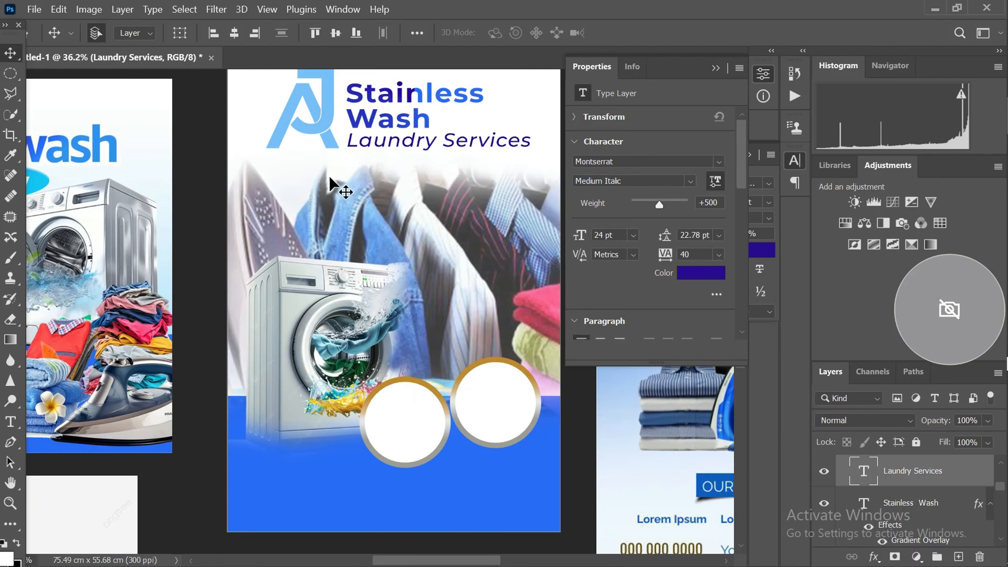
scroll(329, 175, down, 2)
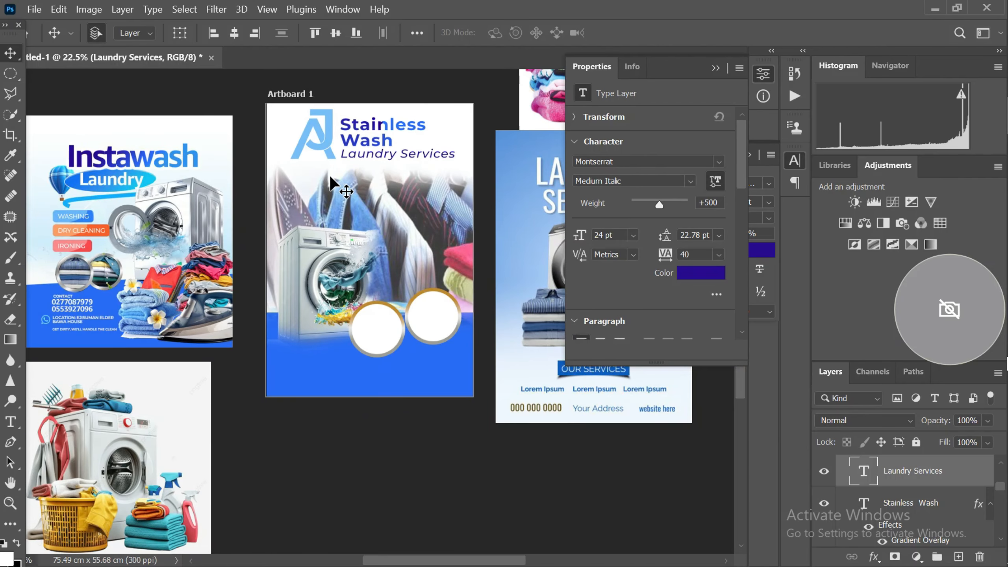
scroll(393, 205, down, 1)
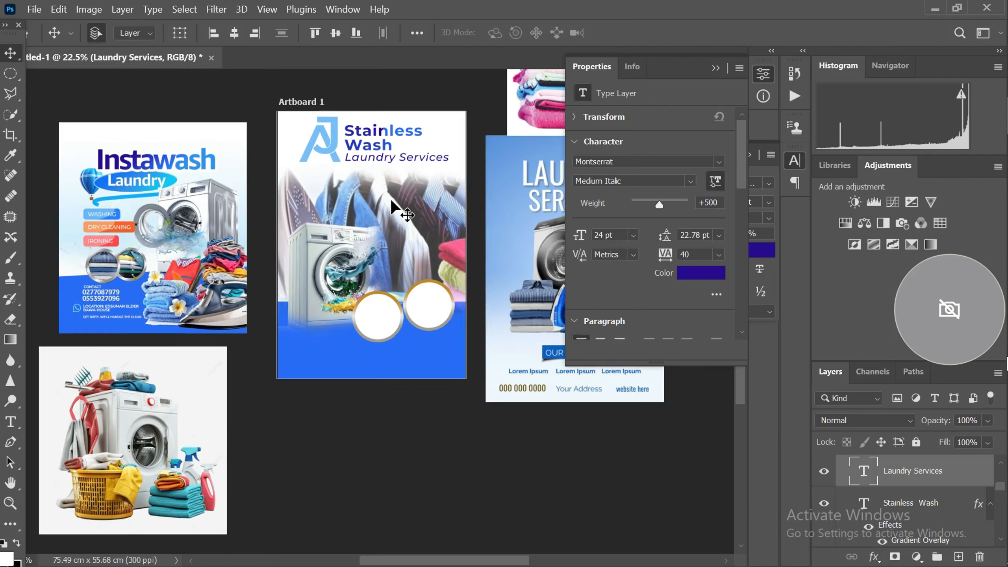
Try the hanging-clothes background image at 60% and 40% opacity, and settle on 100%
scroll(388, 201, up, 2)
click(388, 197)
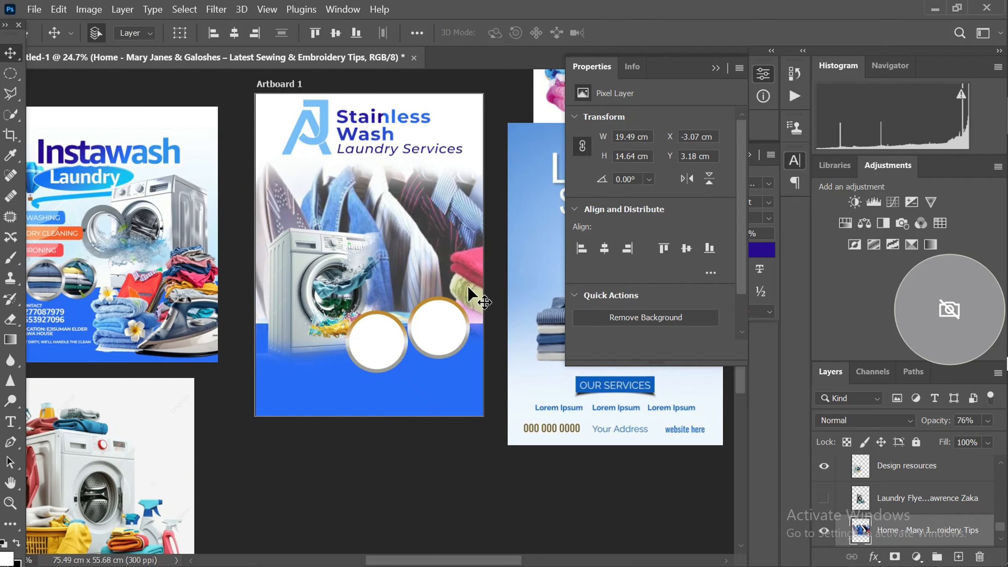
key(6)
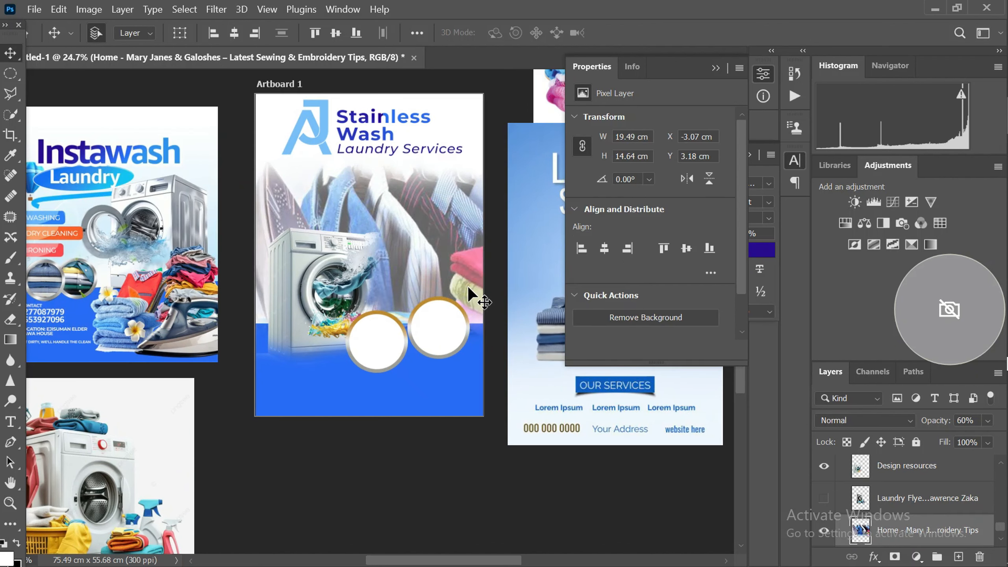
key(4)
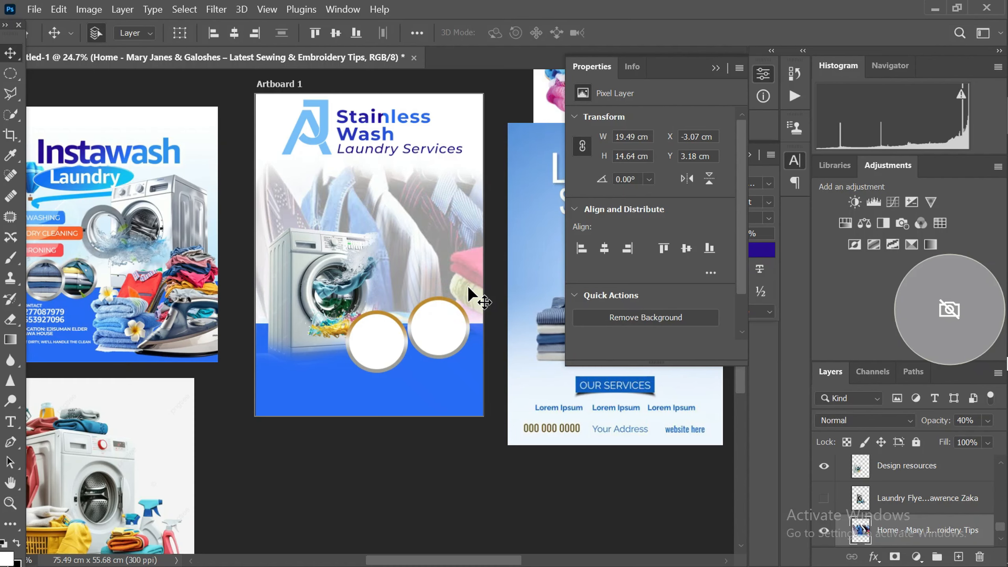
scroll(349, 208, down, 2)
scroll(341, 250, up, 3)
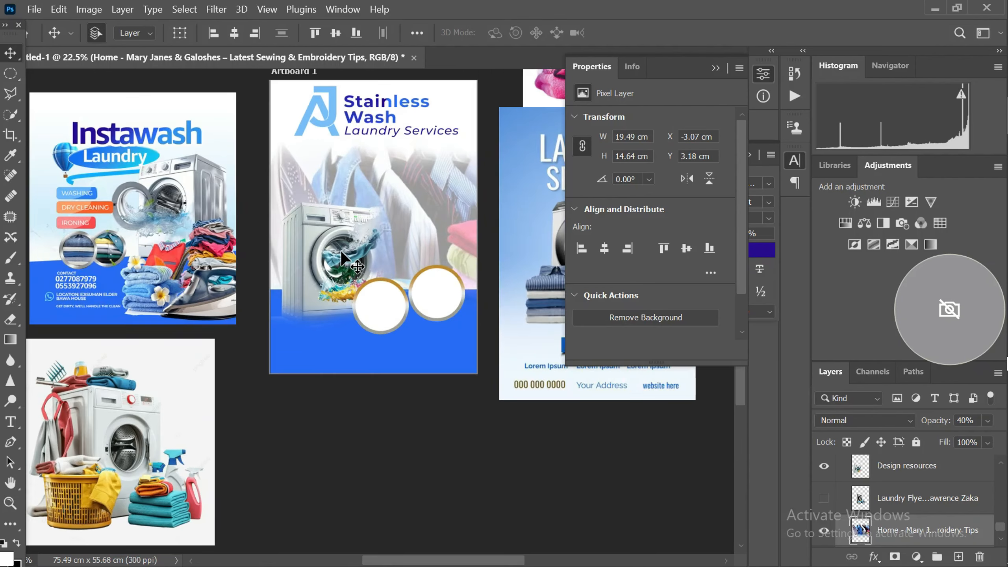
scroll(336, 213, down, 3)
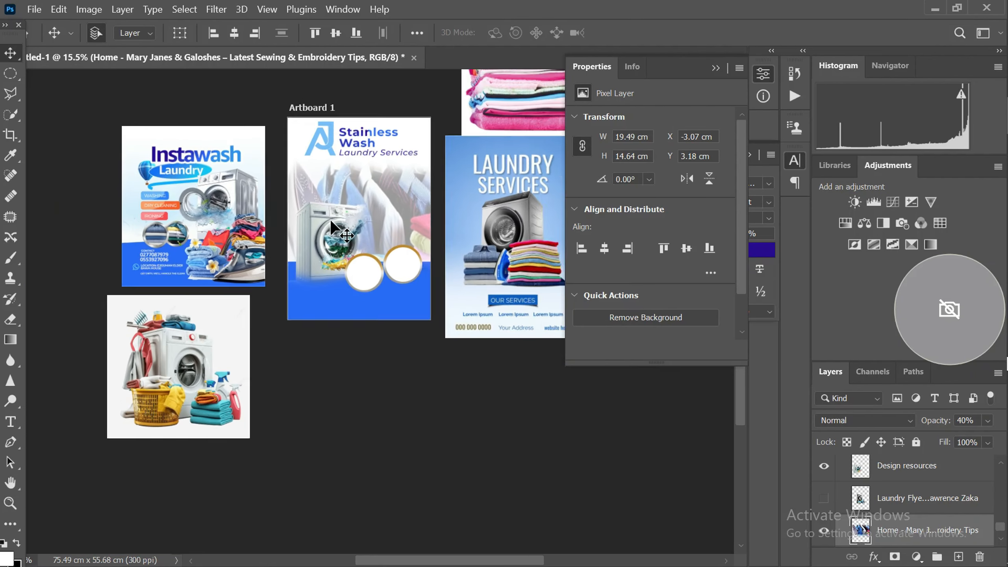
scroll(330, 220, up, 4)
scroll(331, 216, up, 2)
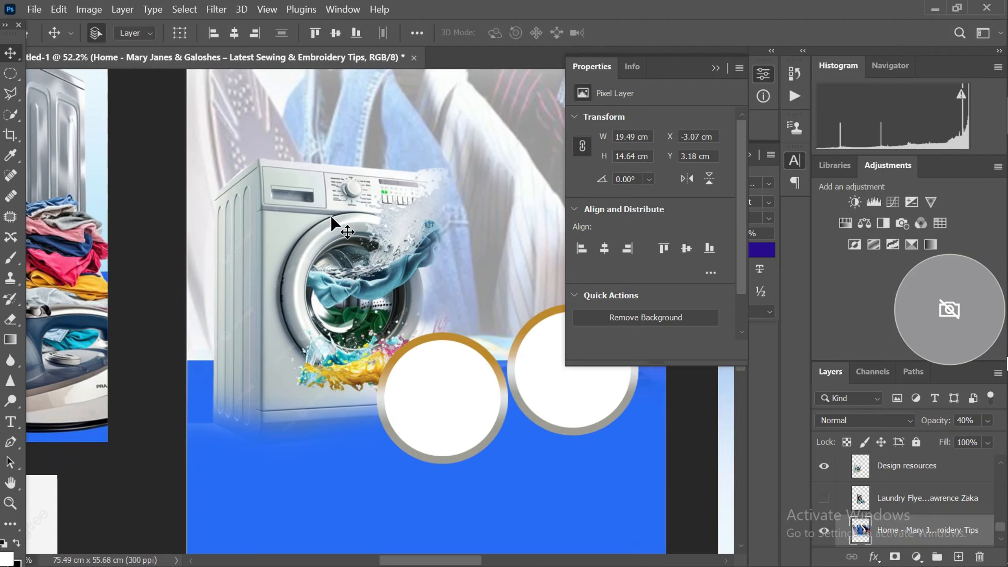
scroll(323, 211, down, 3)
key(0)
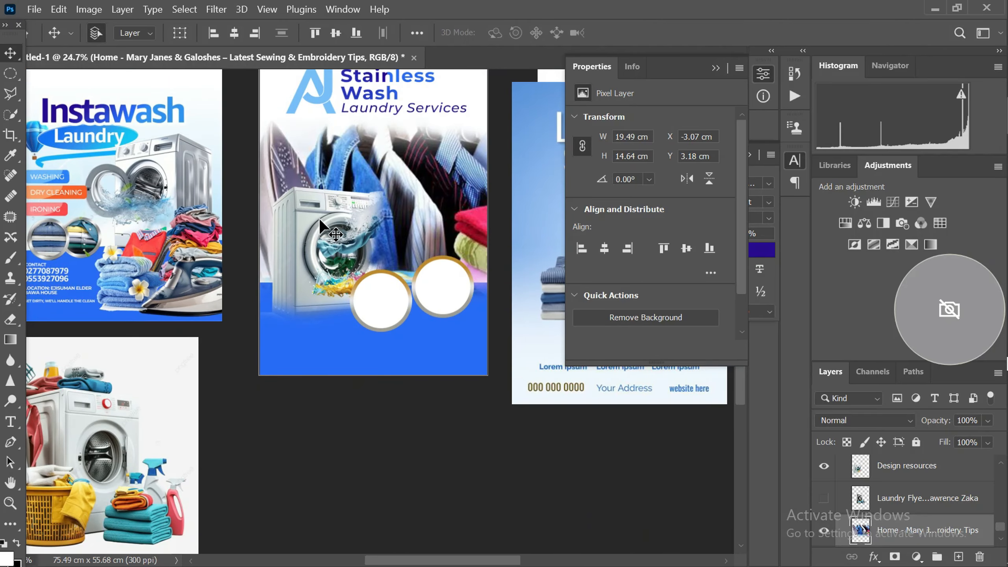
scroll(319, 217, down, 3)
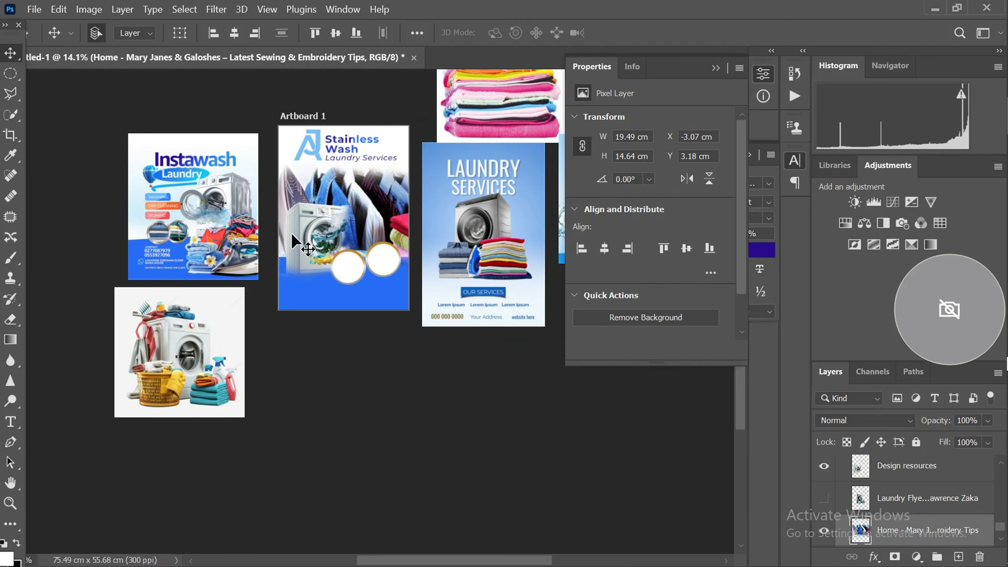
scroll(295, 222, up, 3)
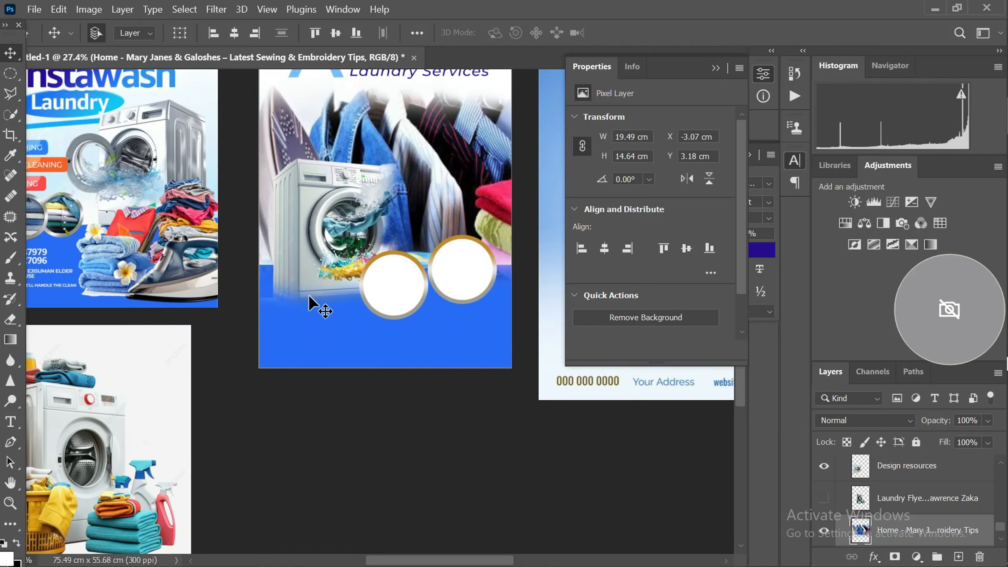
scroll(309, 295, down, 2)
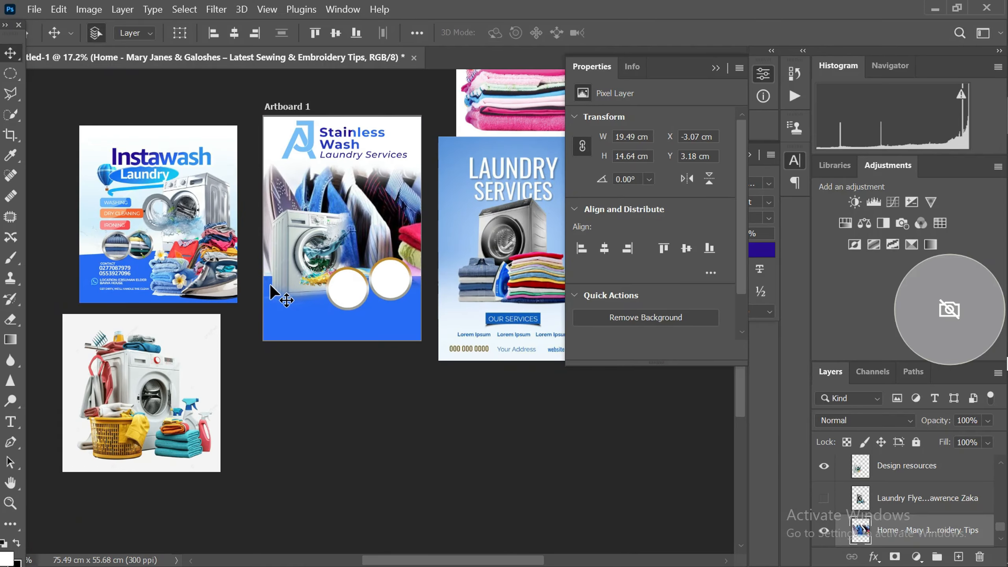
Merge the logo's J and A copy layers into a single layer
scroll(306, 131, up, 8)
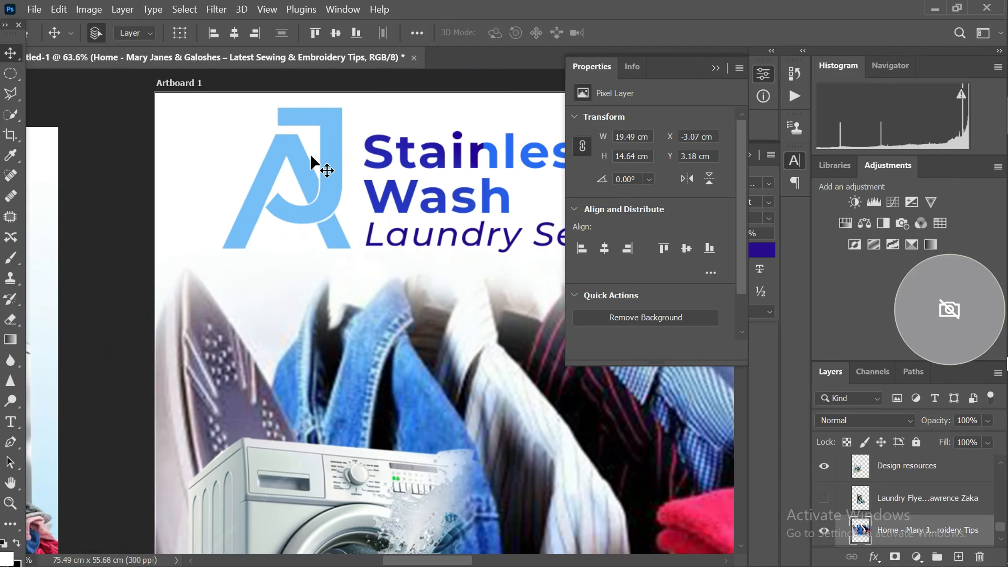
scroll(310, 156, down, 8)
scroll(280, 157, up, 2)
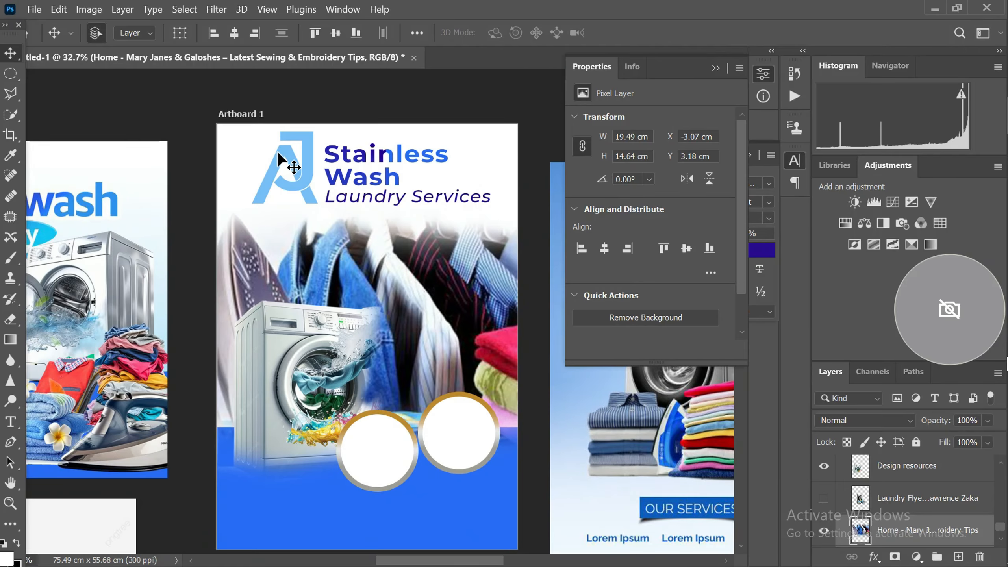
click(280, 153)
scroll(284, 196, down, 2)
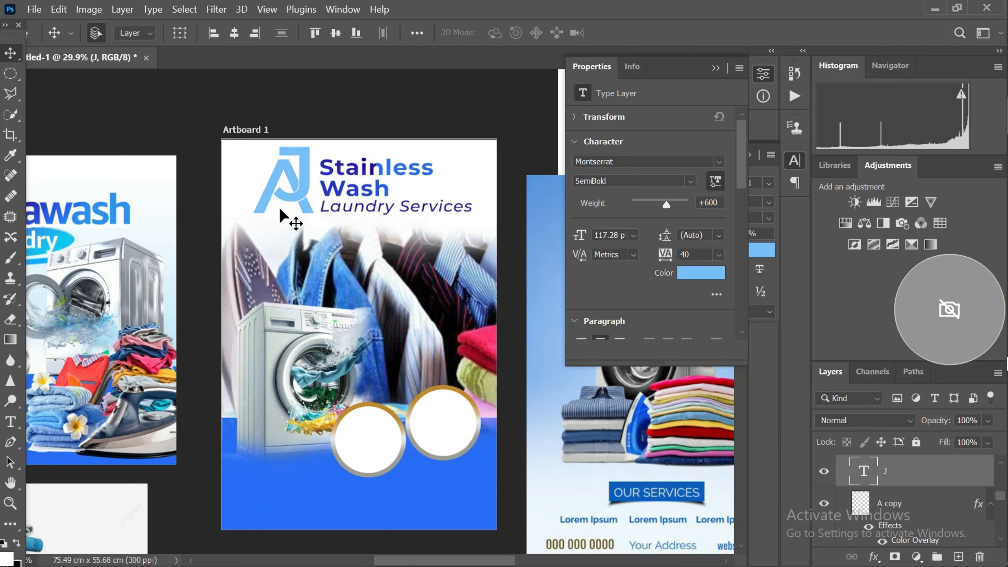
scroll(280, 215, down, 2)
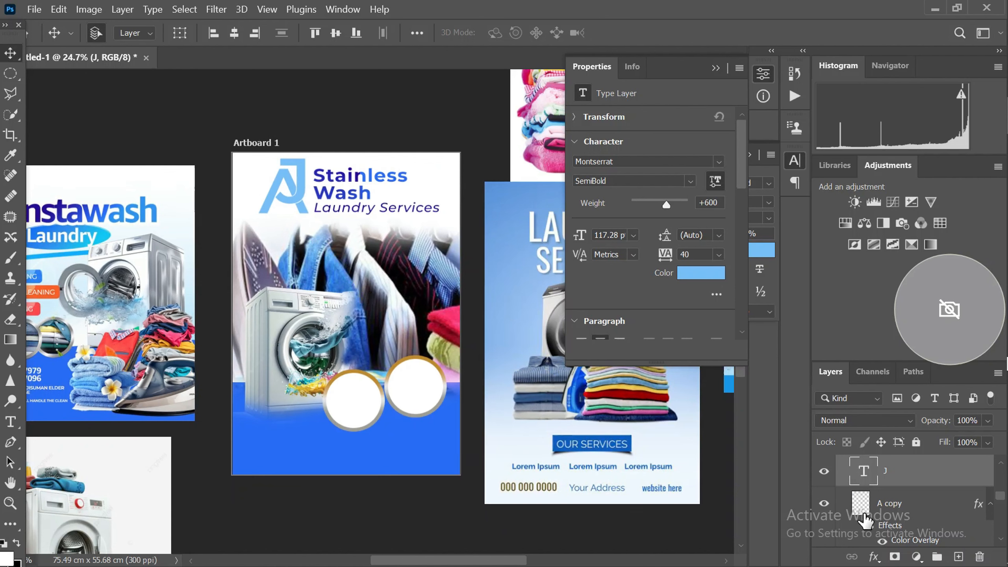
click(875, 557)
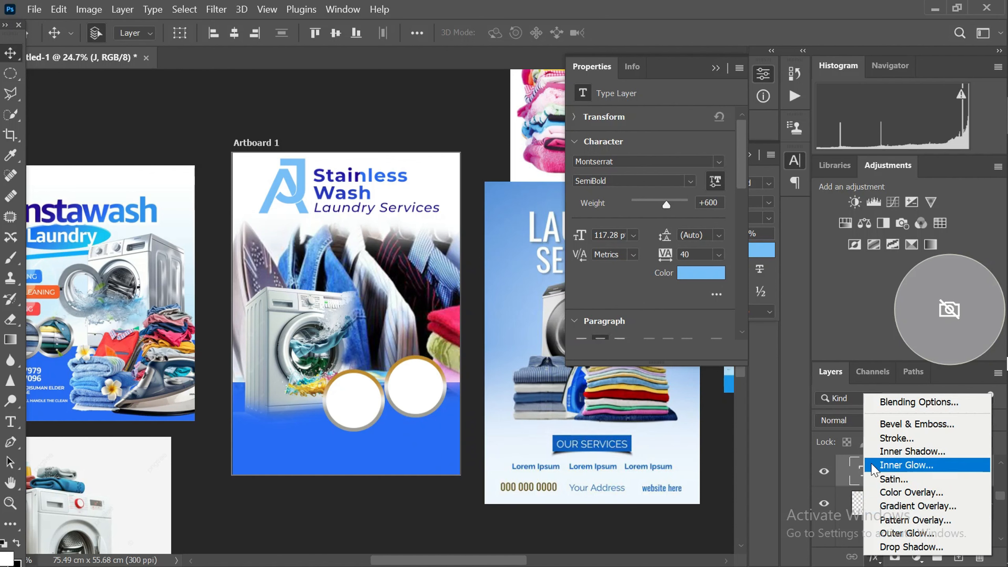
click(284, 178)
scroll(283, 176, up, 3)
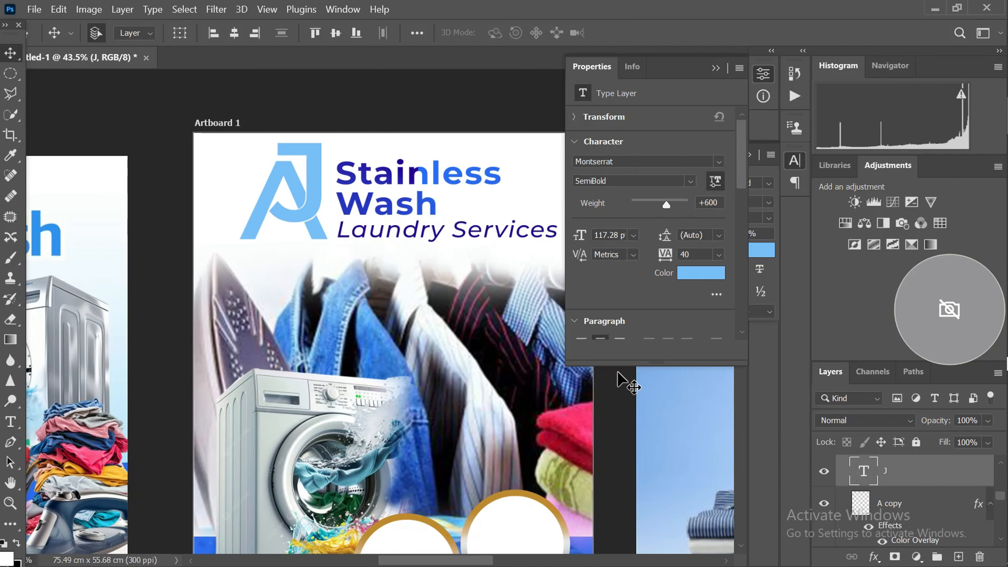
key(ctrl)
ctrl+click(904, 502)
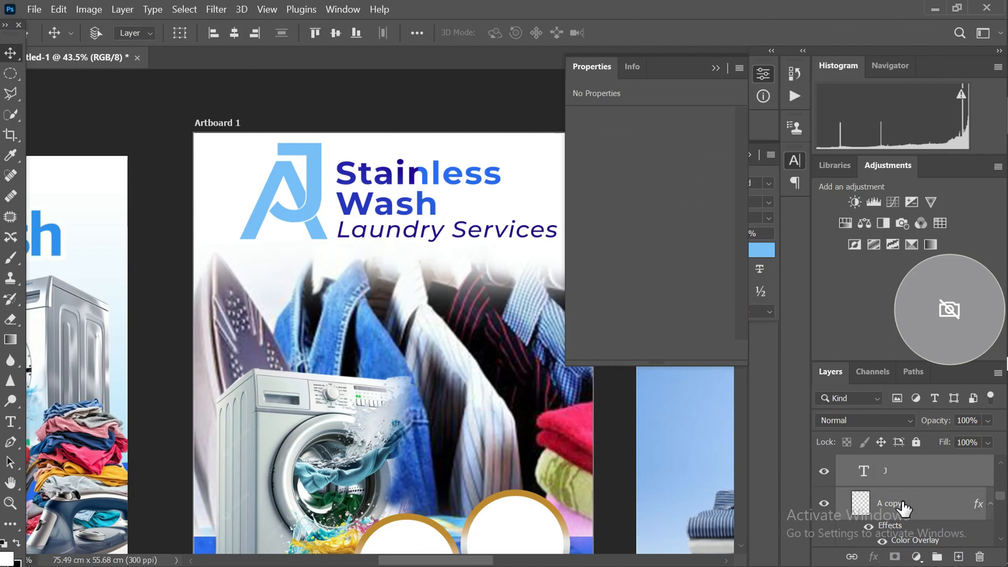
key(ctrl+e)
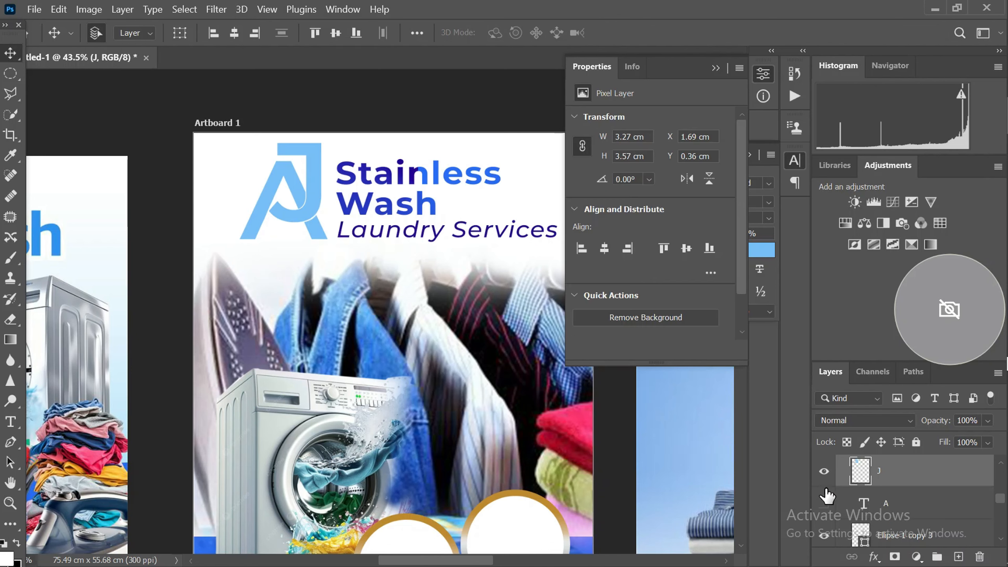
Duplicate the merged AJ logo layer and place the copy beneath the original
key(ctrl+j)
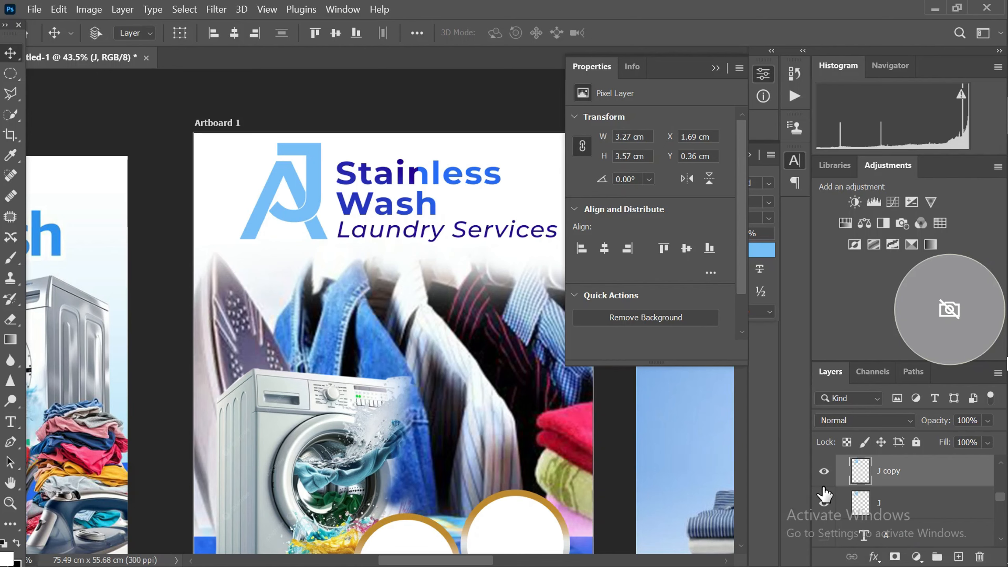
scroll(318, 238, up, 1)
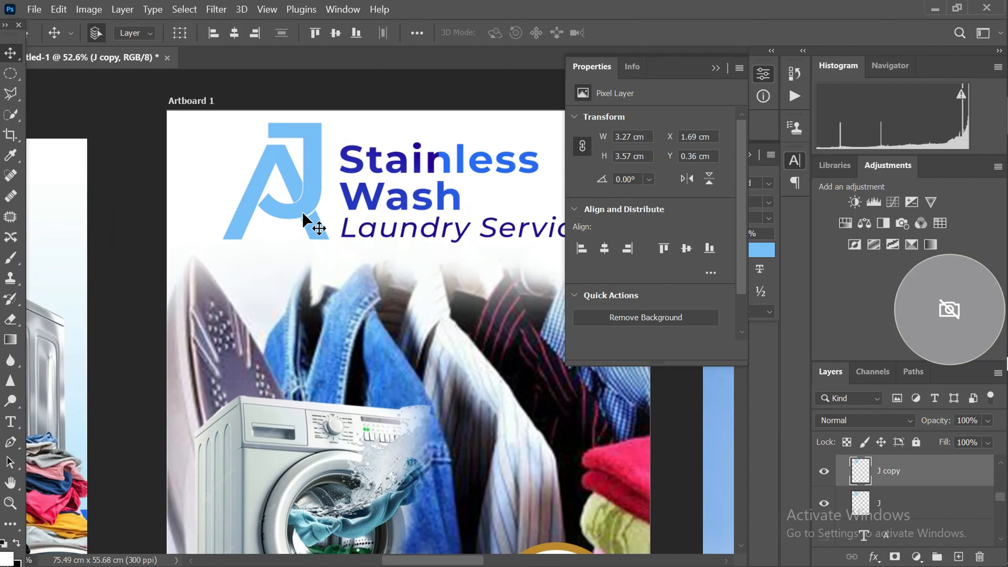
drag(880, 474, 887, 505)
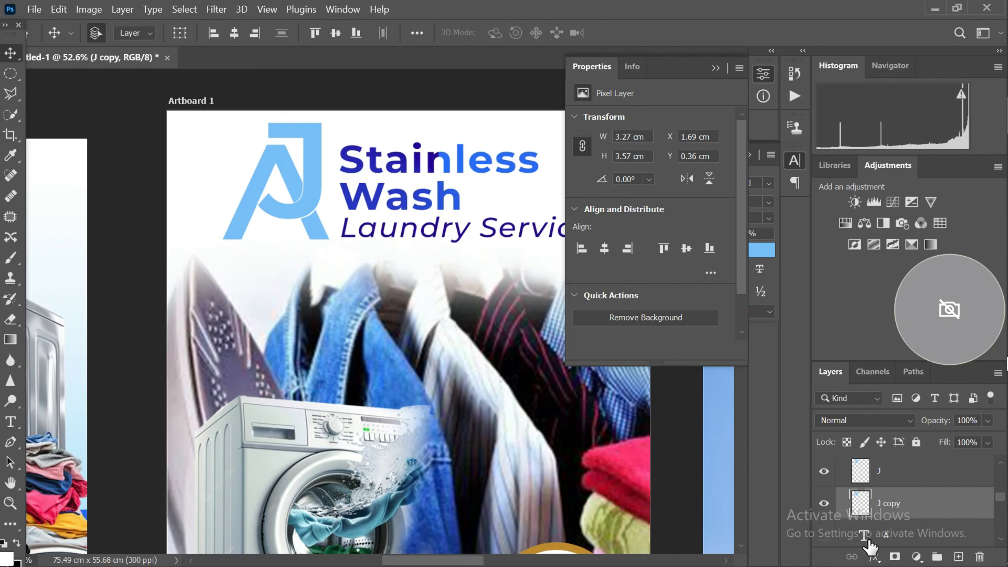
Add a black 000000 Color Overlay at 100% opacity to the J copy layer beneath the AJ logo
click(875, 557)
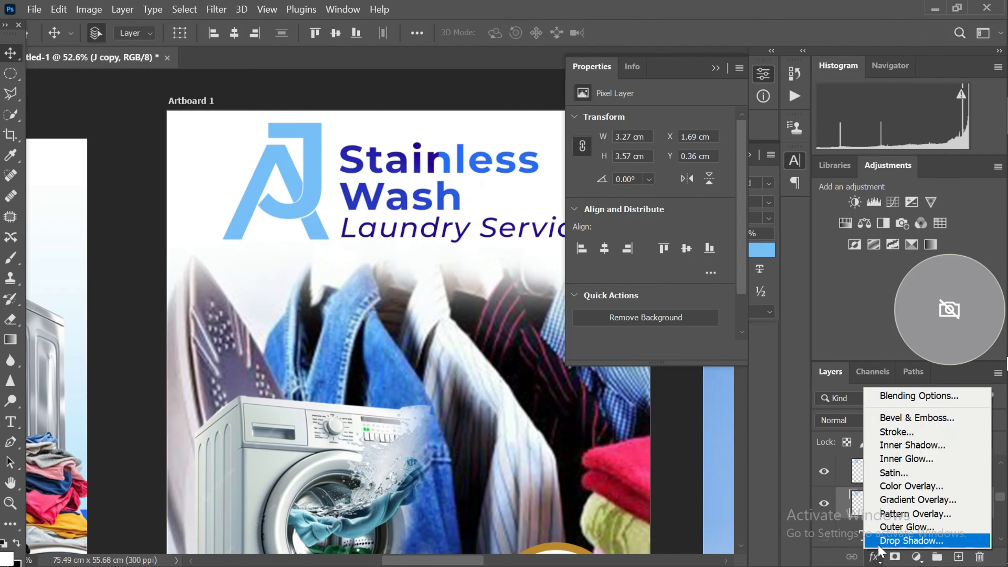
click(912, 486)
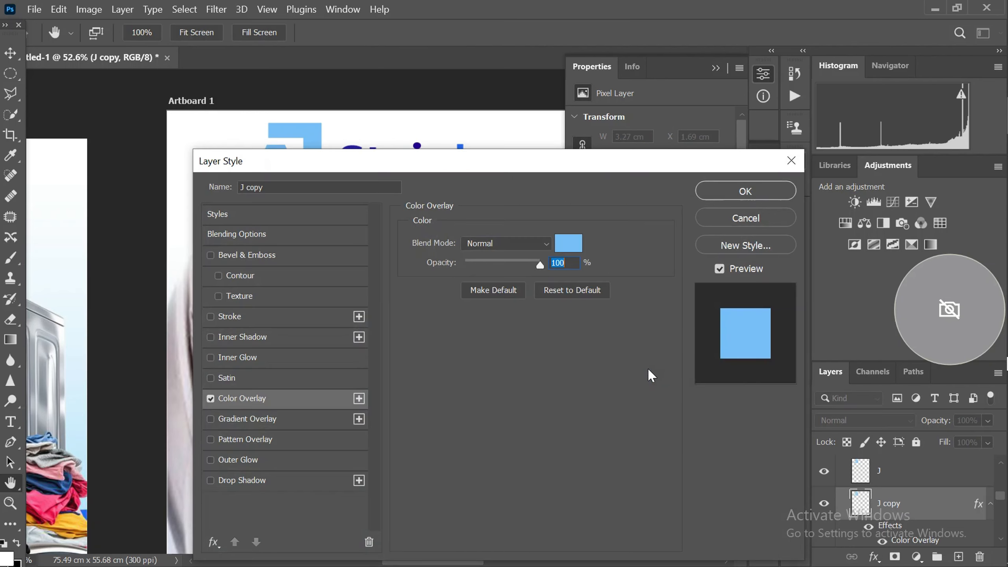
click(567, 241)
click(569, 249)
click(415, 493)
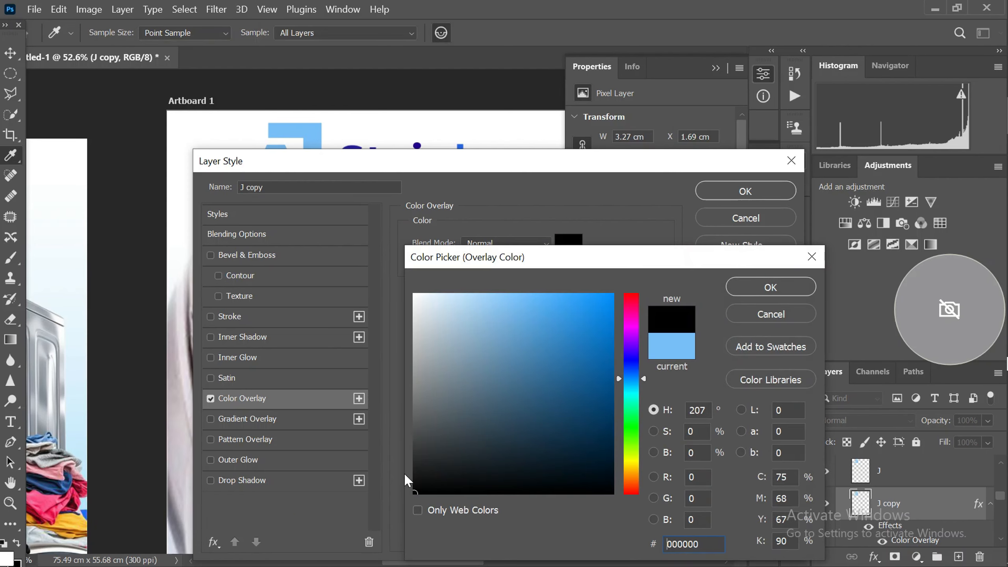
click(770, 286)
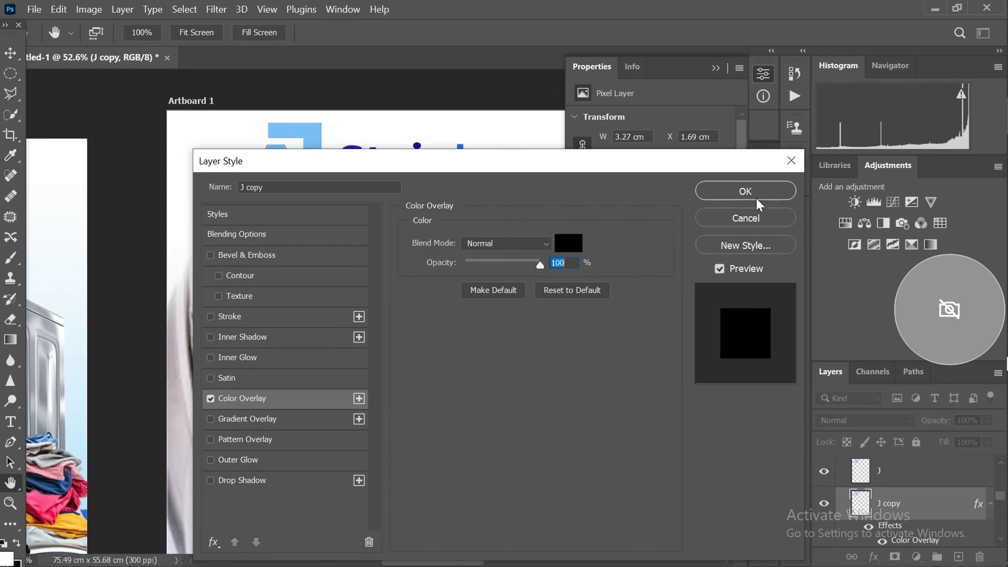
click(745, 191)
Nudge the black logo copy right to X 1.81 cm so it shows as a shadow behind the AJ
scroll(352, 243, up, 1)
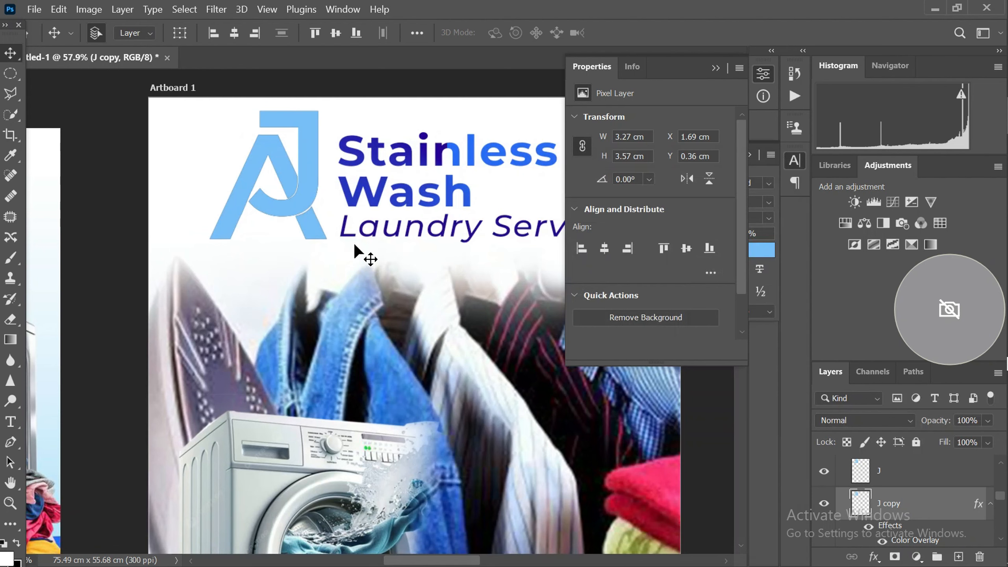
key(Right)
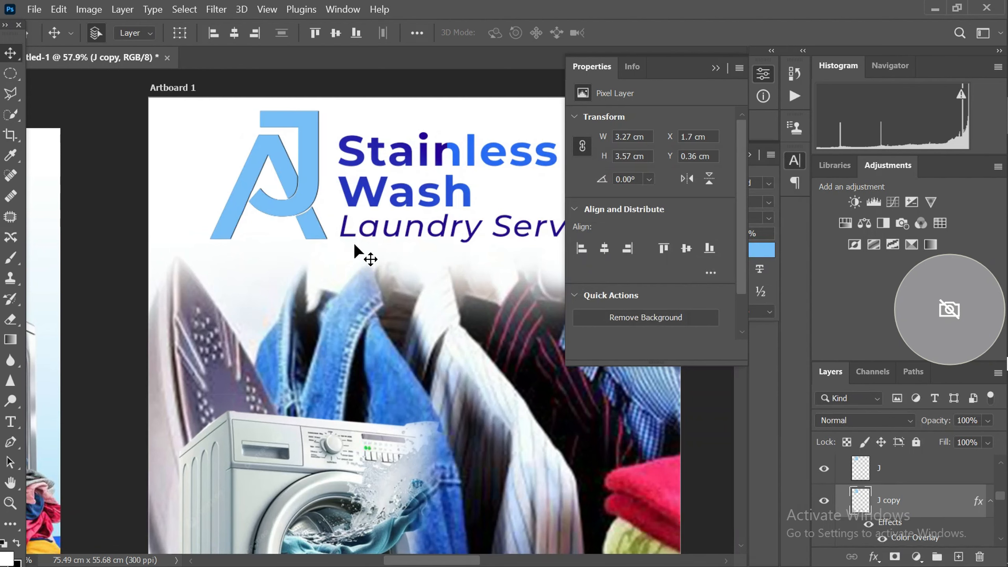
key(Right)
key(Right)
key(Right)
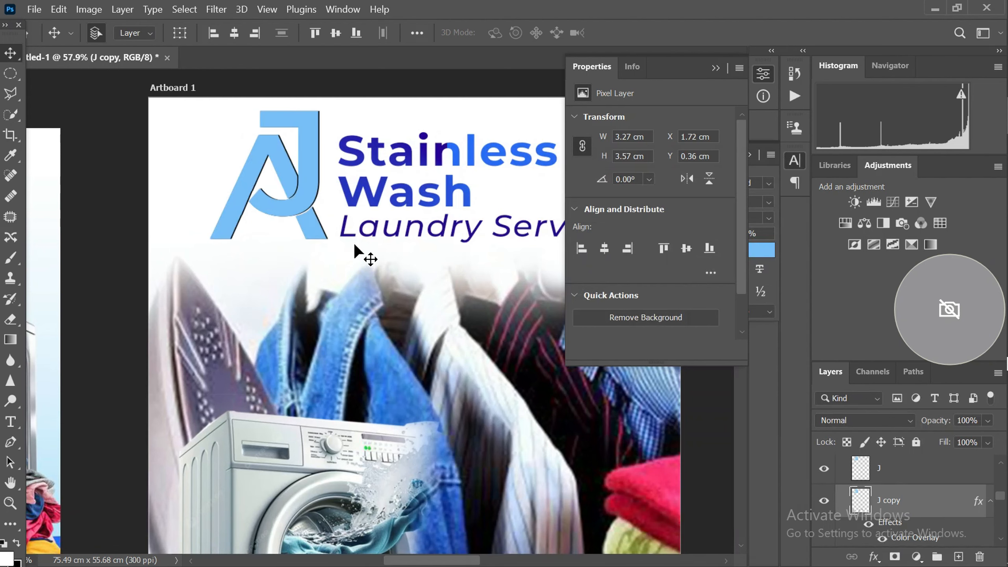
key(Right)
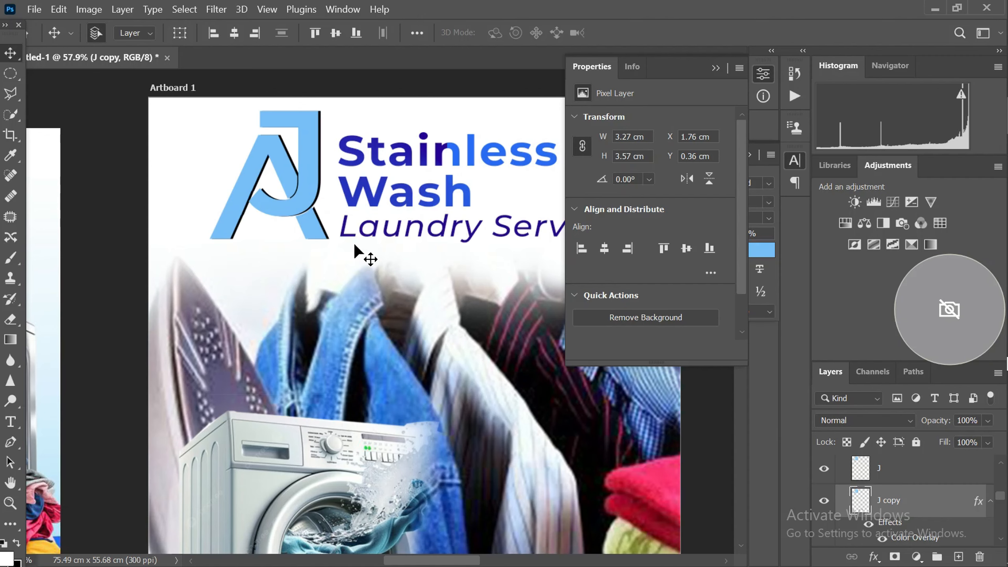
key(Right)
key(Right)
key(Right)
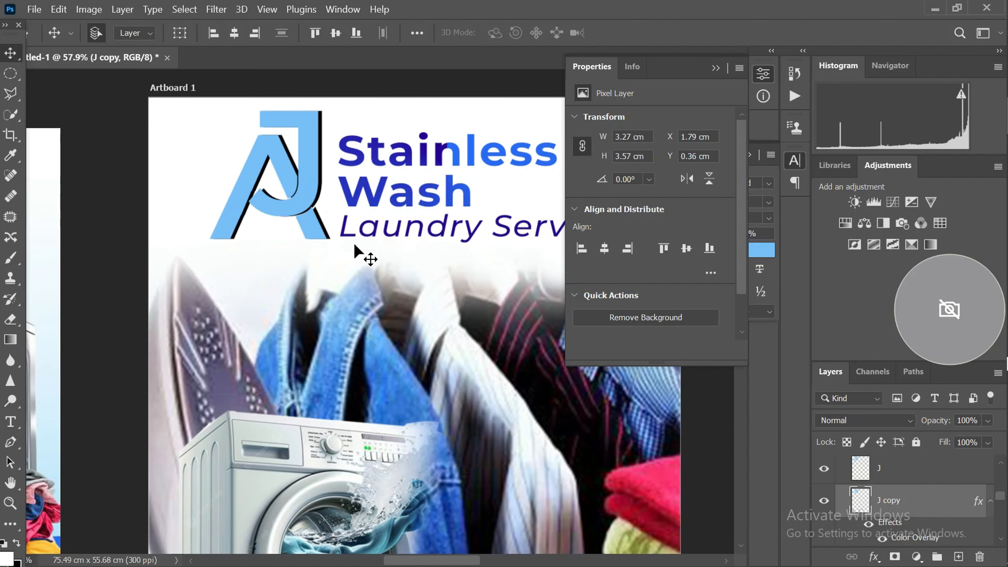
key(Right)
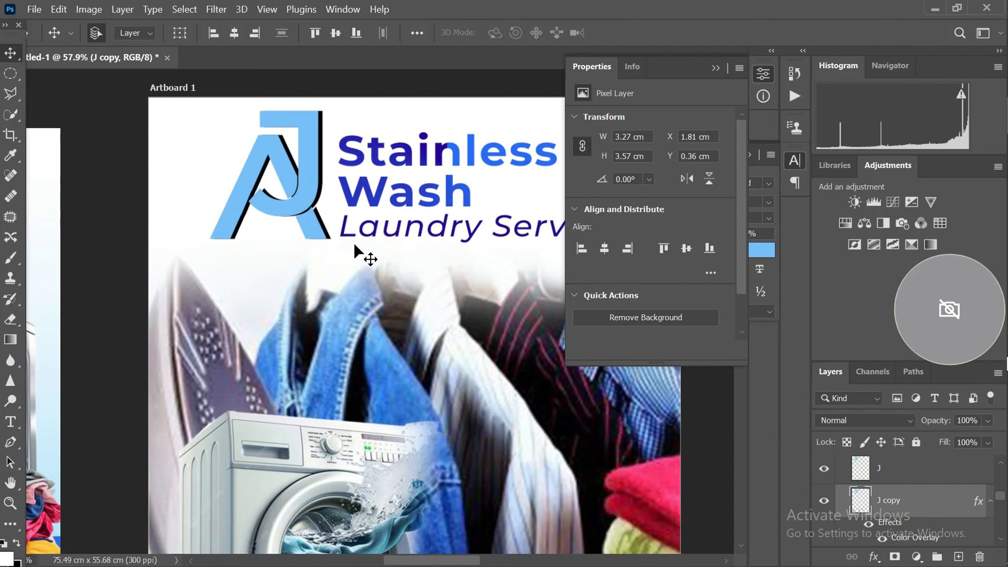
Lower the shadow copy's opacity to 60% and offset it further right to X 1.9 cm
key(7)
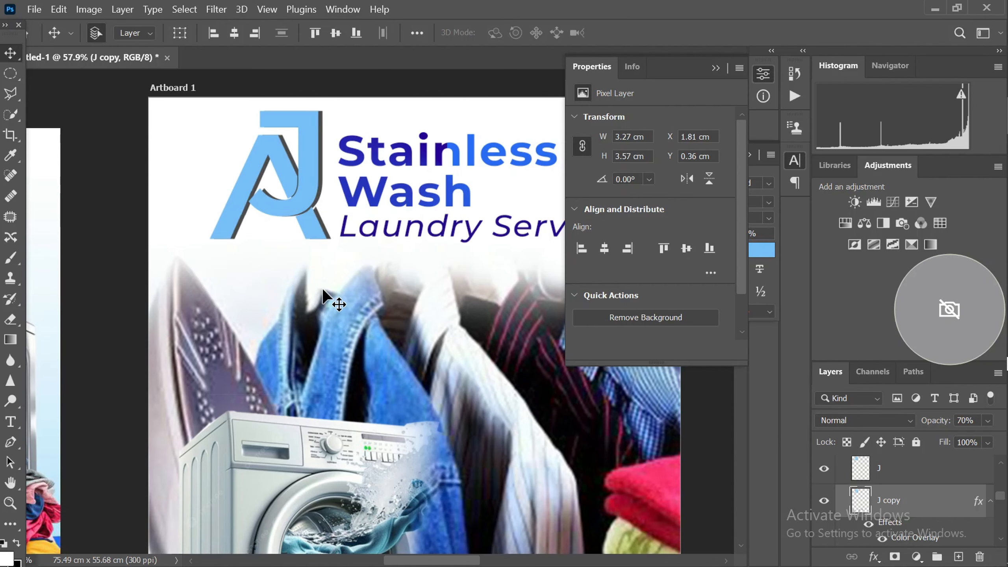
scroll(297, 290, up, 2)
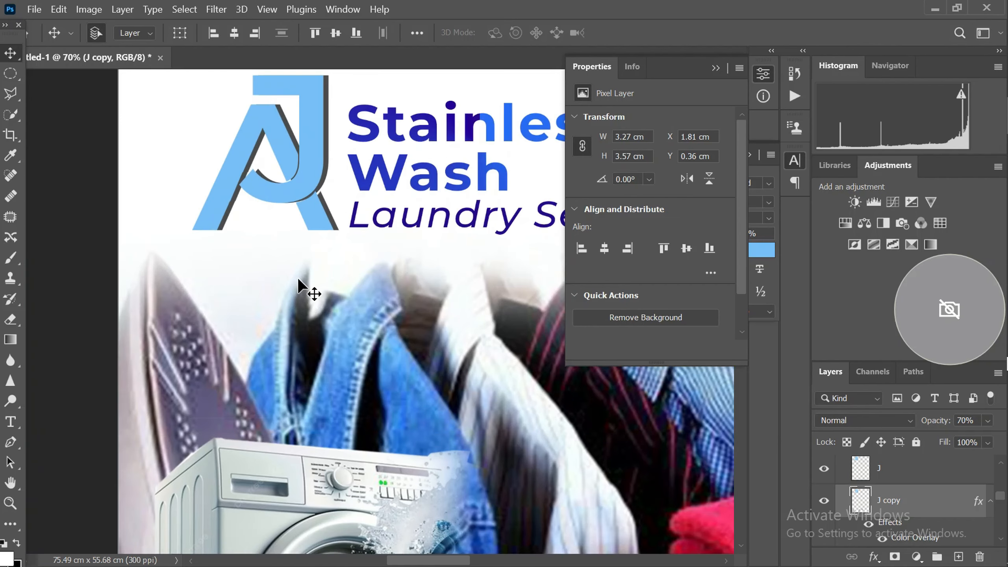
key(6)
scroll(317, 276, down, 4)
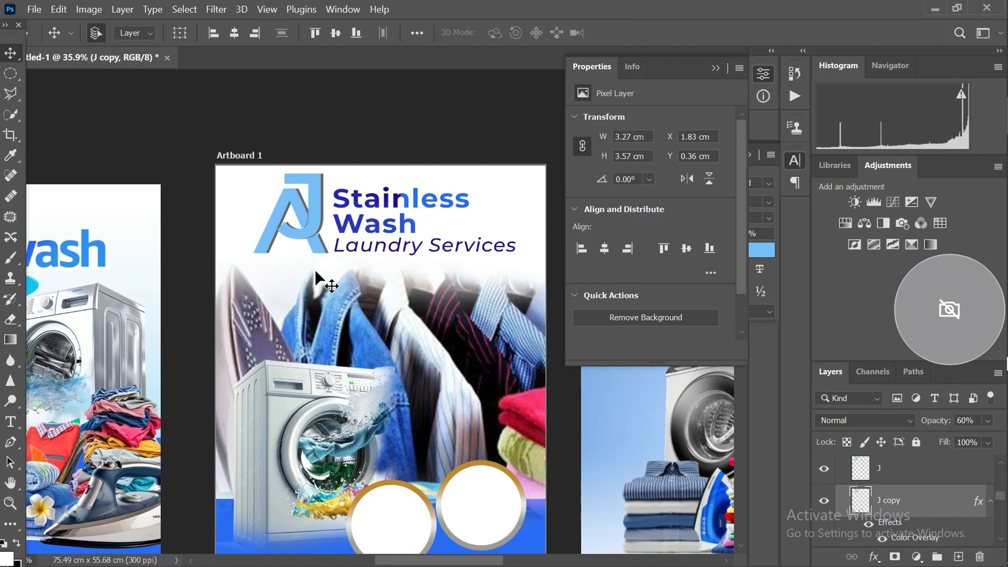
drag(316, 273, 317, 274)
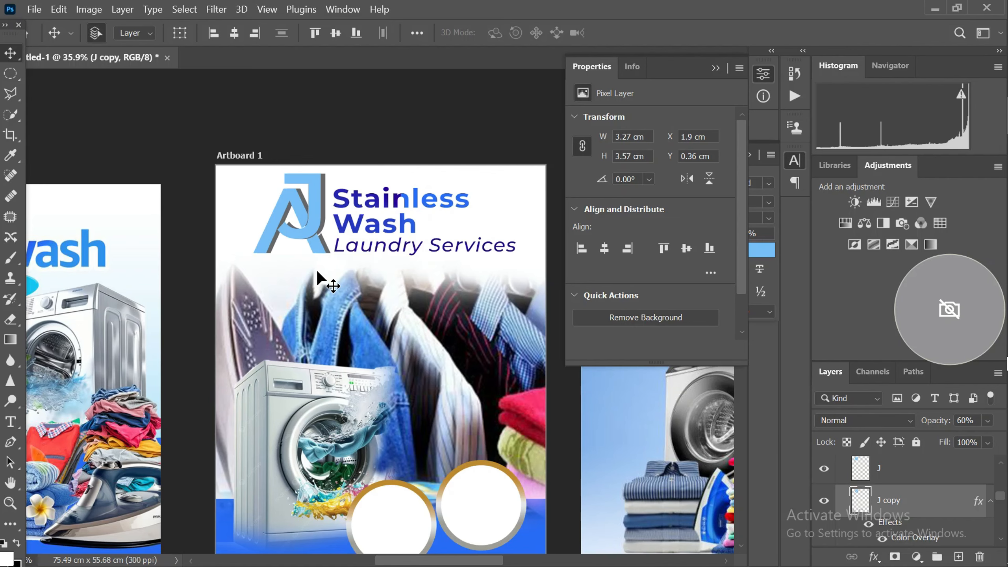
scroll(317, 270, up, 3)
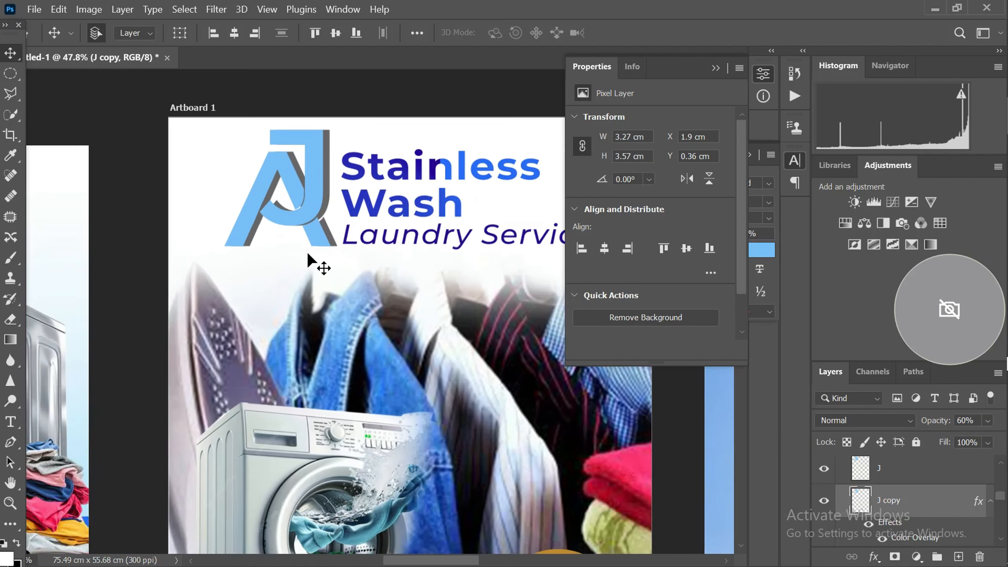
scroll(299, 236, down, 2)
click(141, 132)
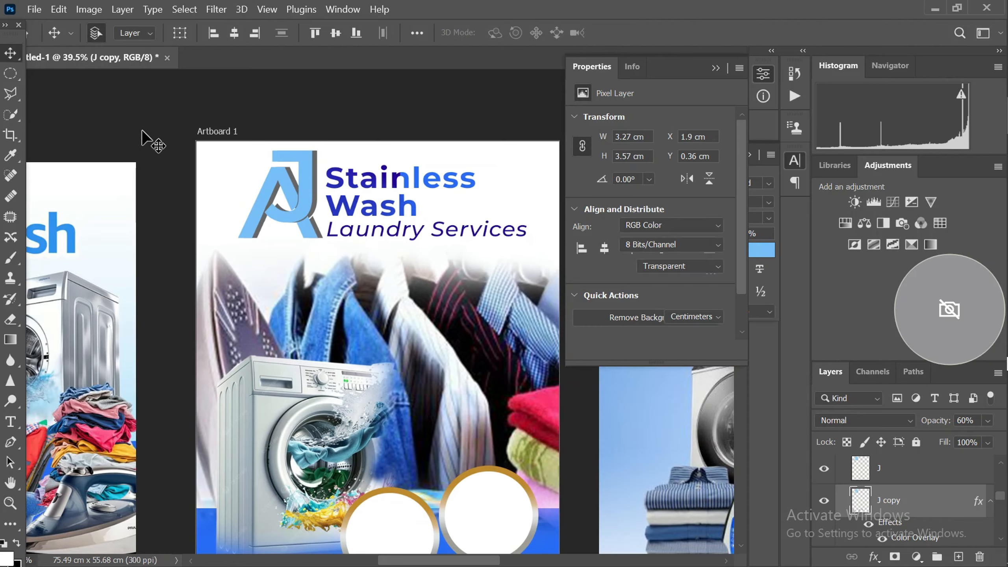
scroll(254, 195, down, 3)
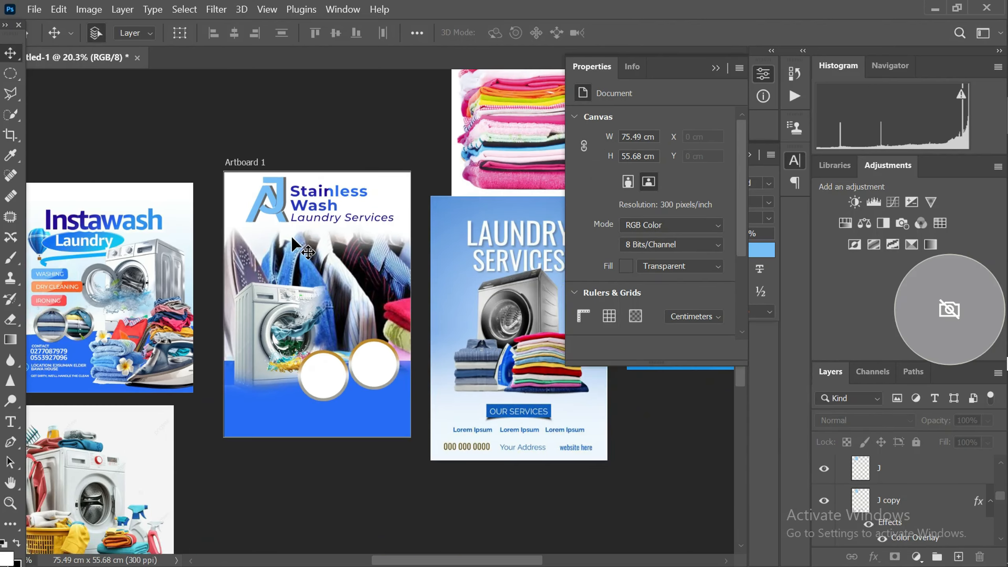
scroll(290, 235, up, 1)
scroll(290, 239, down, 2)
scroll(267, 194, up, 3)
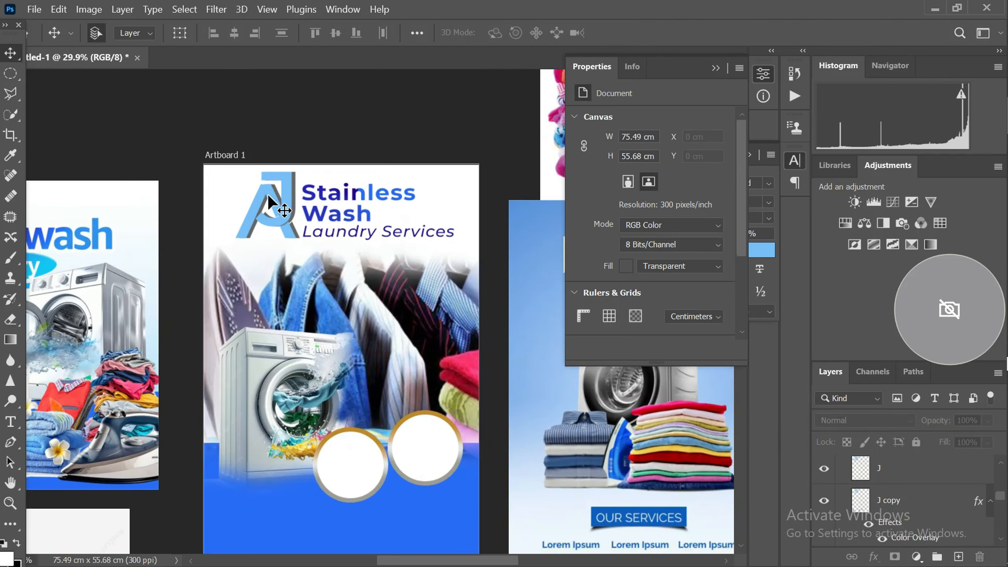
click(268, 193)
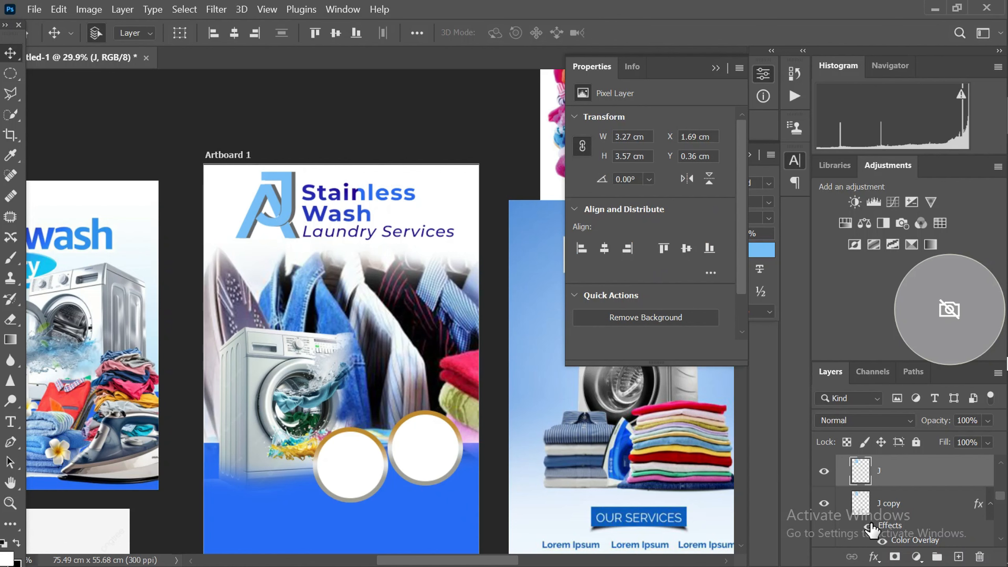
click(874, 557)
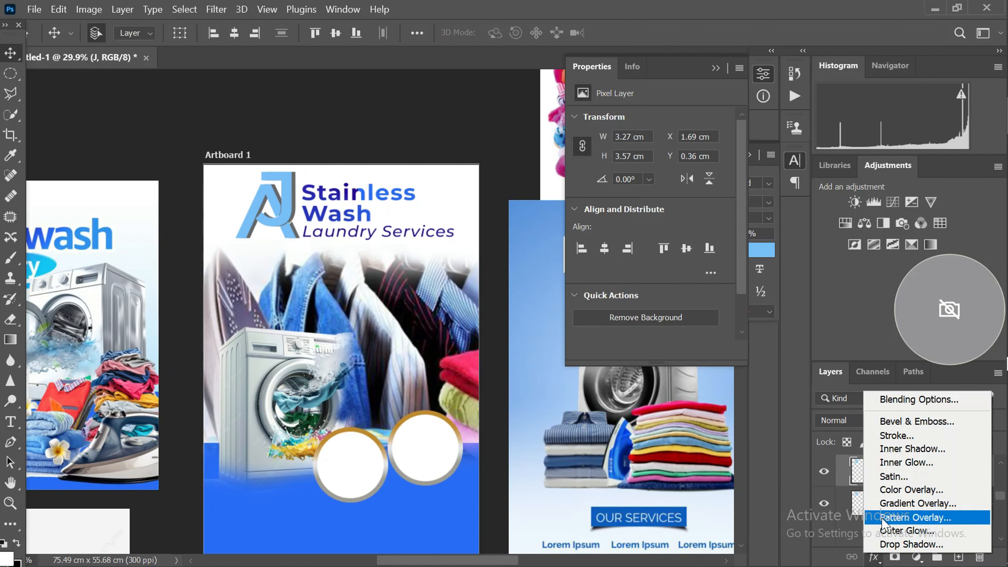
click(919, 490)
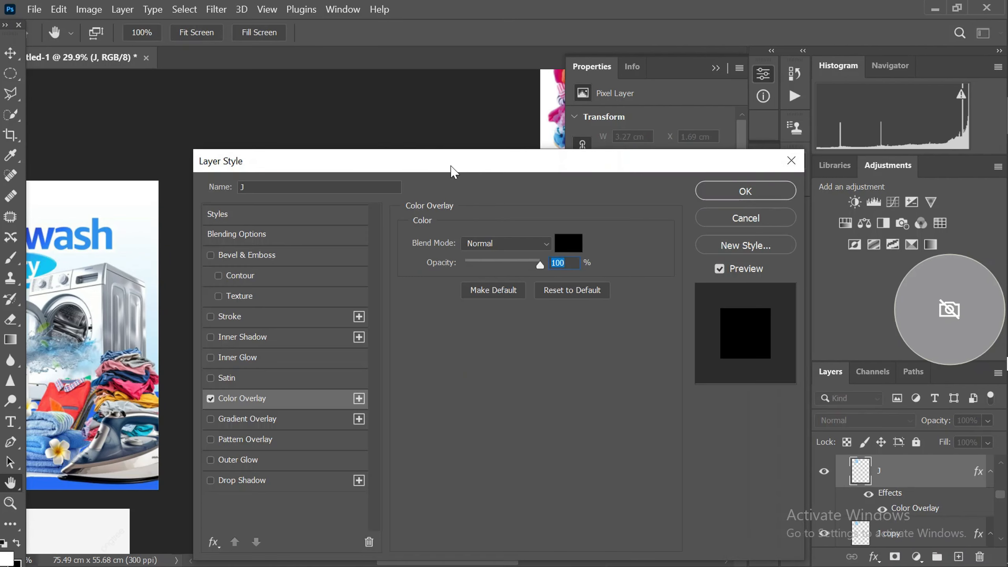
drag(454, 172, 659, 219)
click(774, 290)
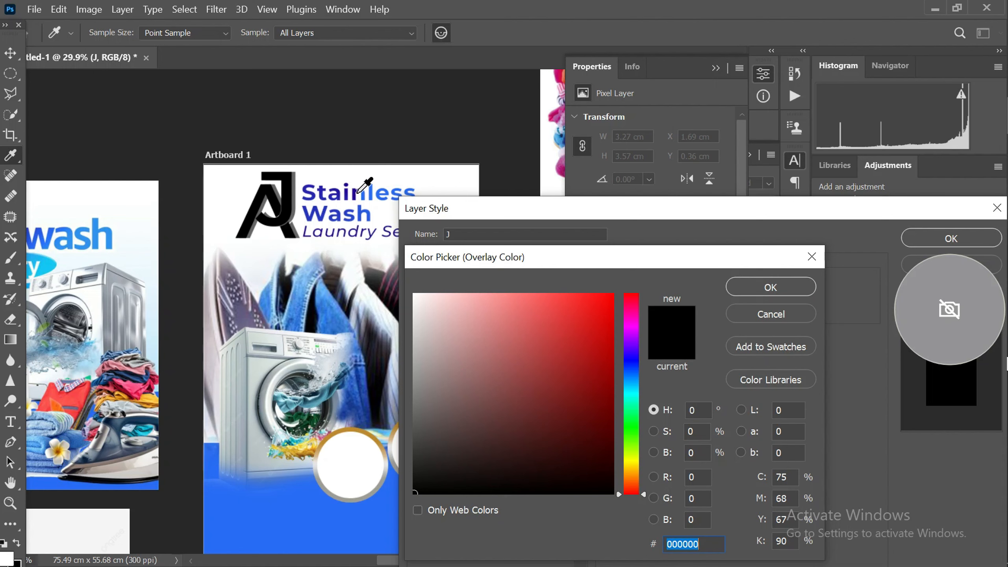
click(357, 190)
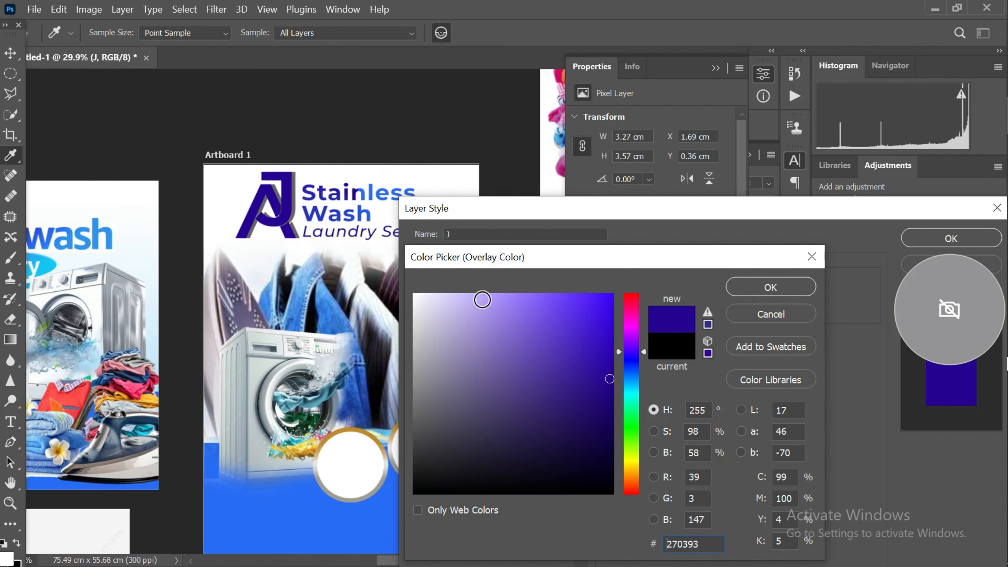
click(742, 316)
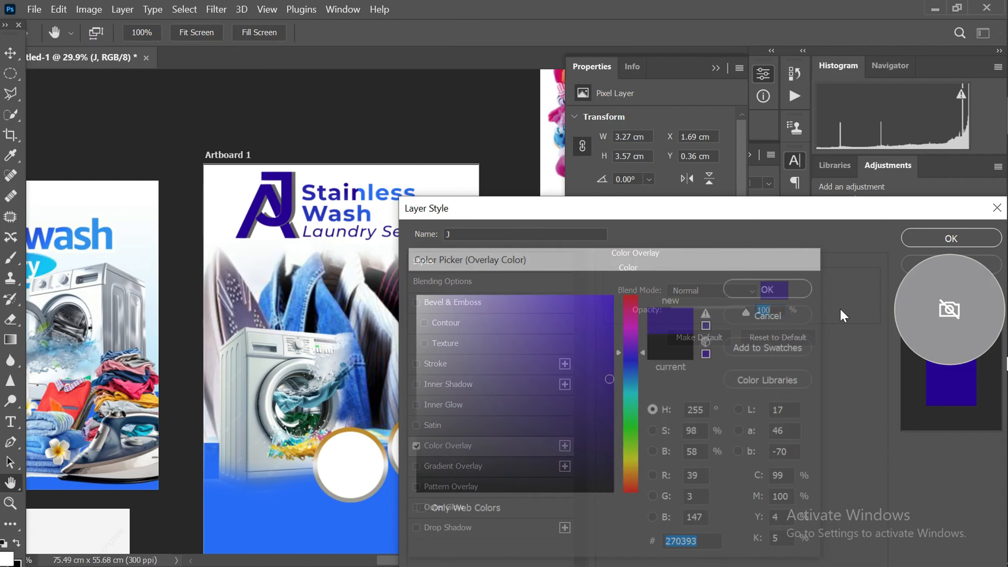
drag(760, 211, 593, 238)
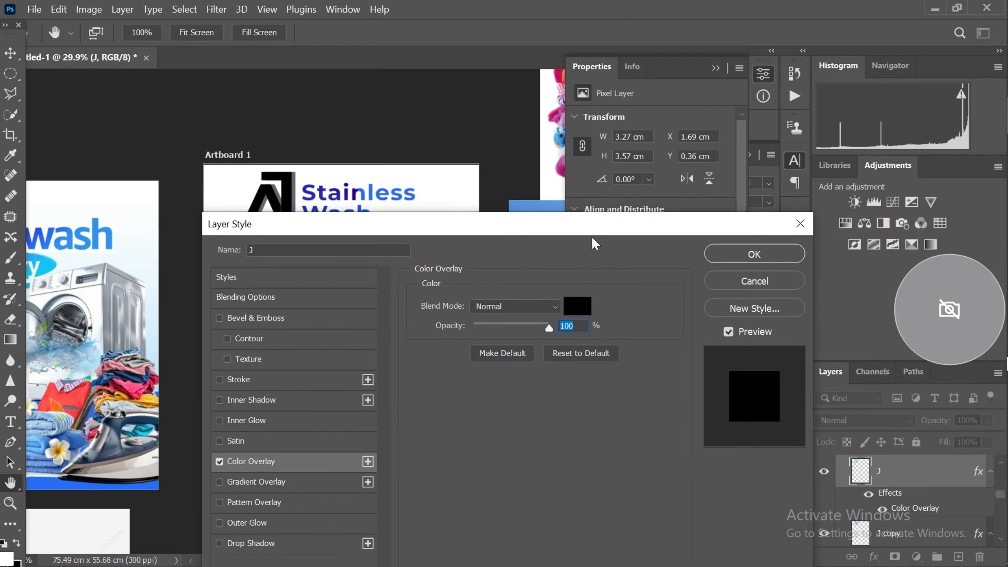
click(744, 276)
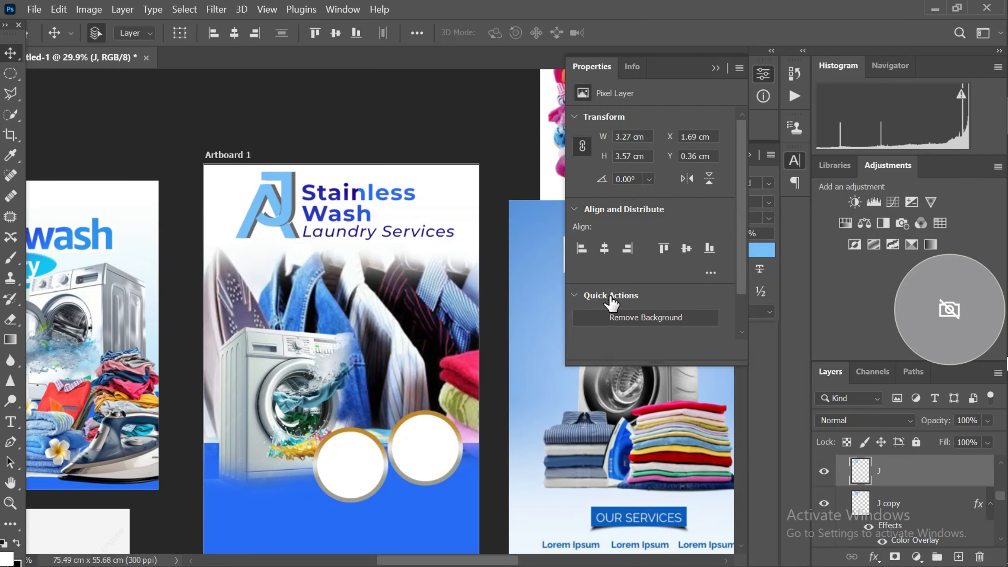
Compare the flyer's layout with the Instawash and Laundry Services reference designs beside it
scroll(478, 289, down, 6)
scroll(379, 301, up, 3)
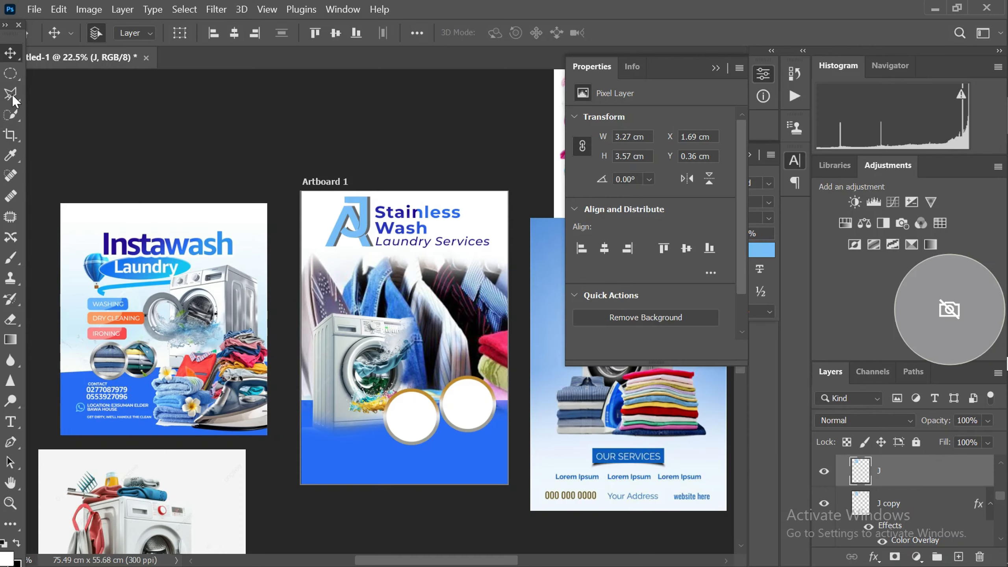
scroll(72, 191, down, 3)
scroll(316, 317, up, 4)
scroll(439, 282, down, 2)
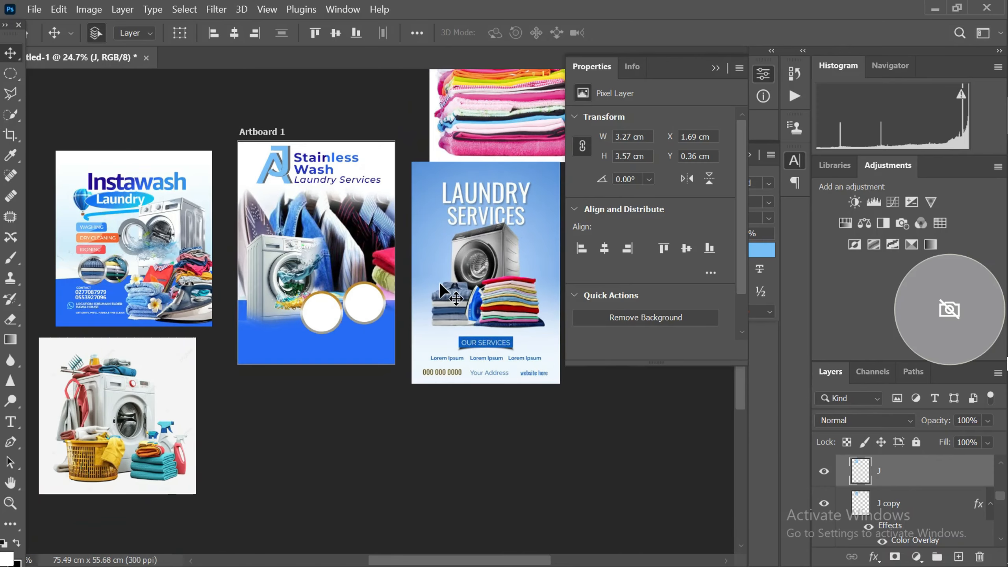
scroll(257, 350, down, 2)
scroll(163, 357, up, 2)
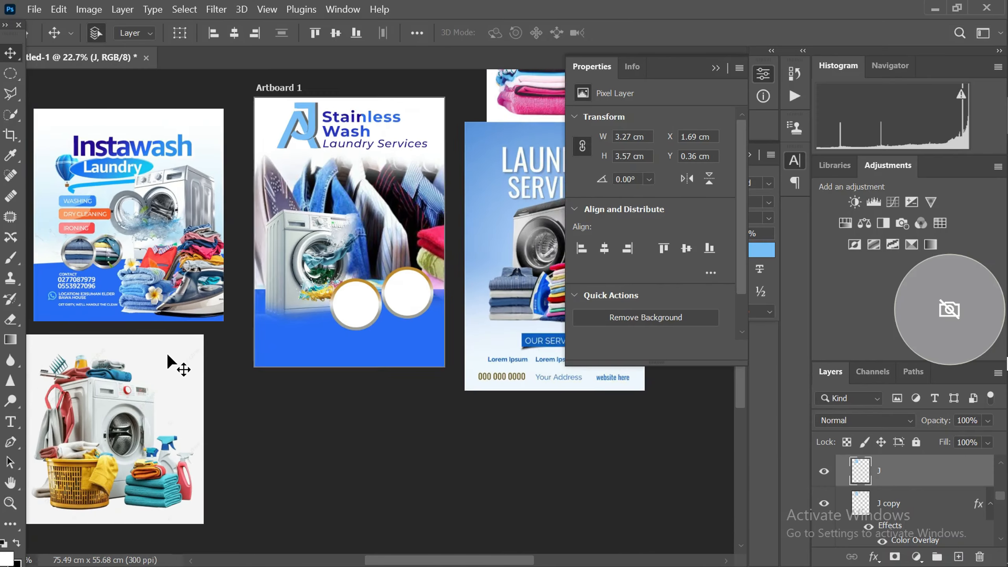
scroll(179, 358, down, 2)
scroll(198, 334, up, 1)
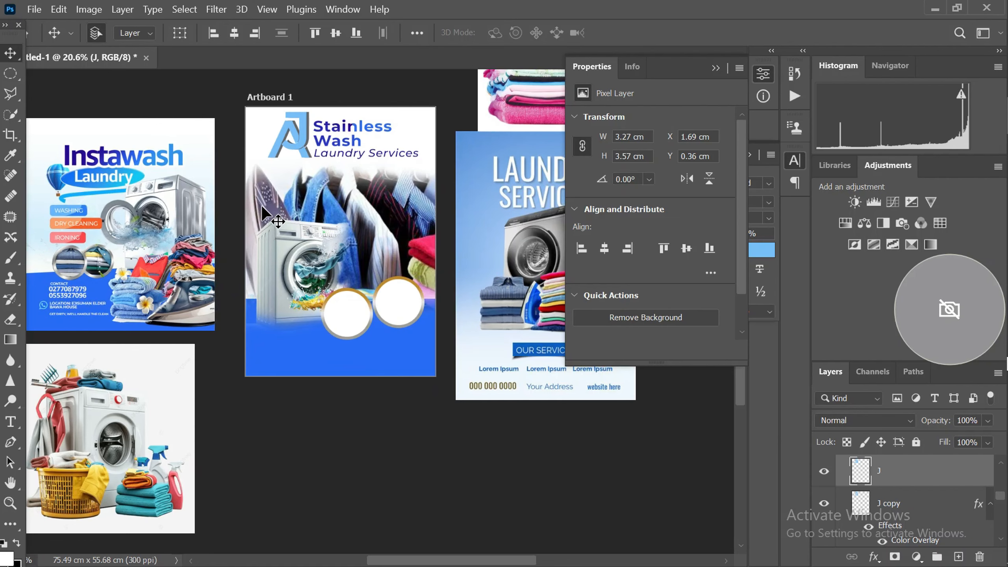
scroll(263, 203, up, 1)
scroll(266, 201, down, 2)
scroll(273, 195, up, 2)
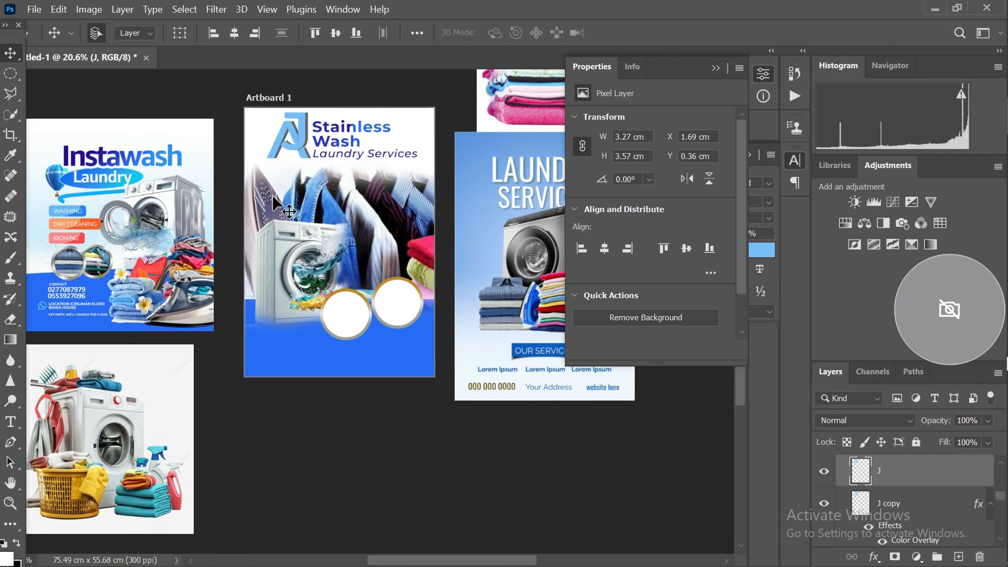
scroll(273, 193, up, 1)
scroll(276, 195, down, 2)
scroll(277, 197, up, 1)
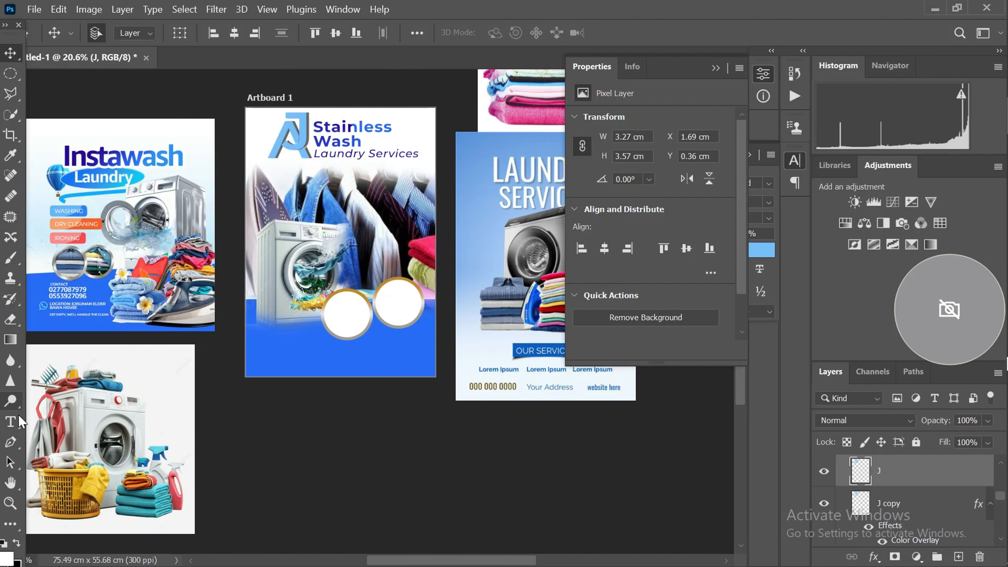
Draw a white rectangle about 5.5 by 1.27 cm over the hanging clothes, right of the washing machine
click(13, 523)
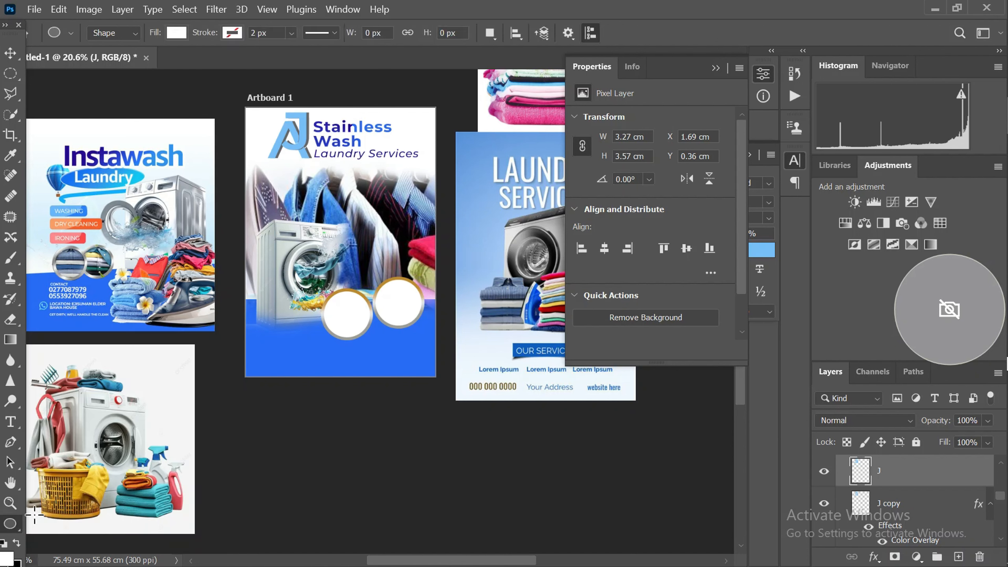
click(11, 524)
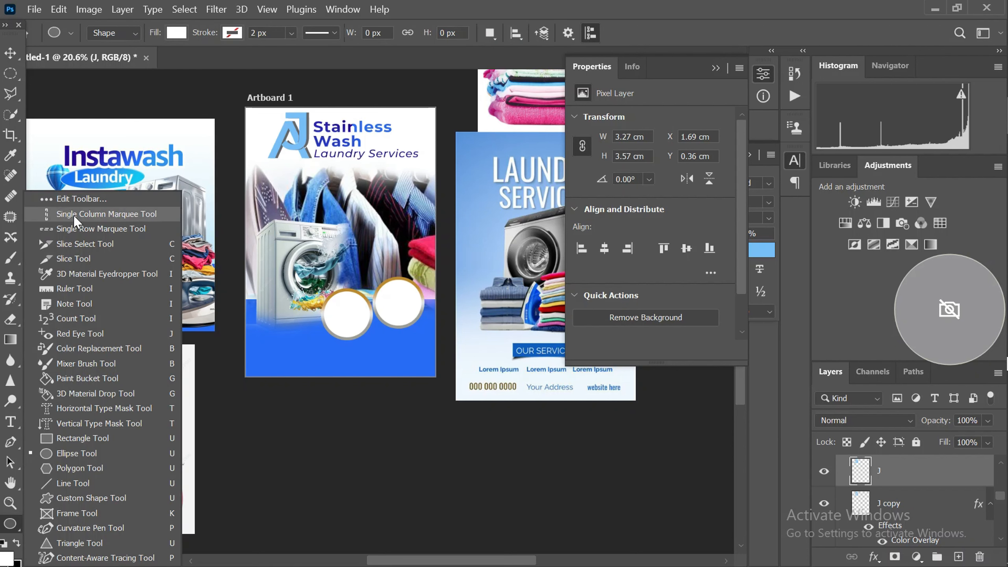
click(76, 442)
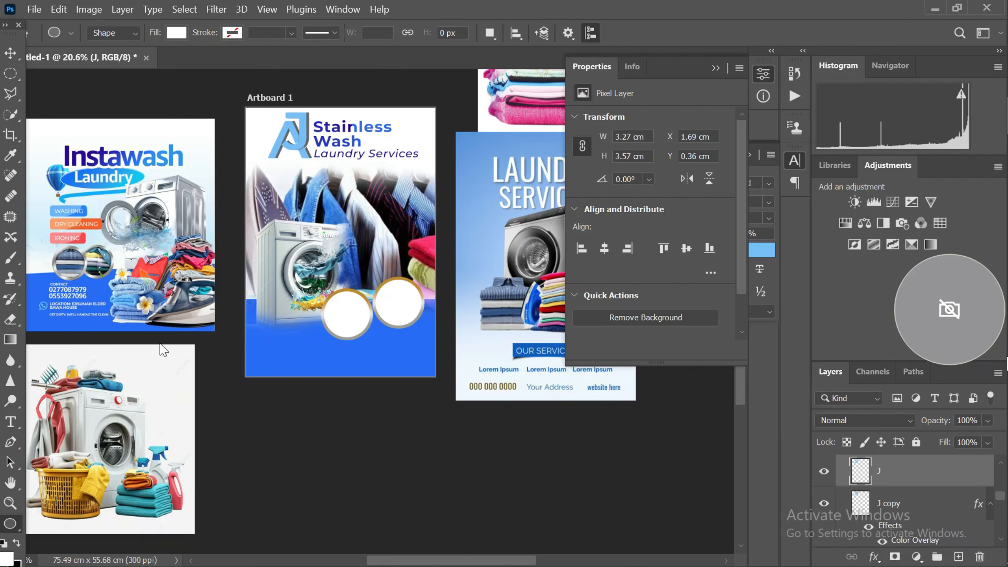
scroll(311, 227, up, 1)
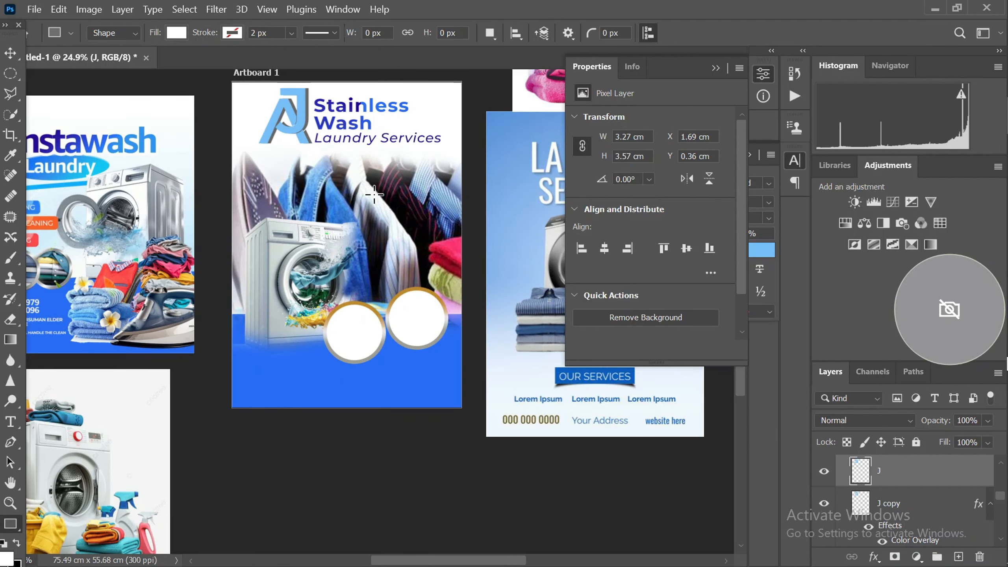
drag(371, 190, 456, 209)
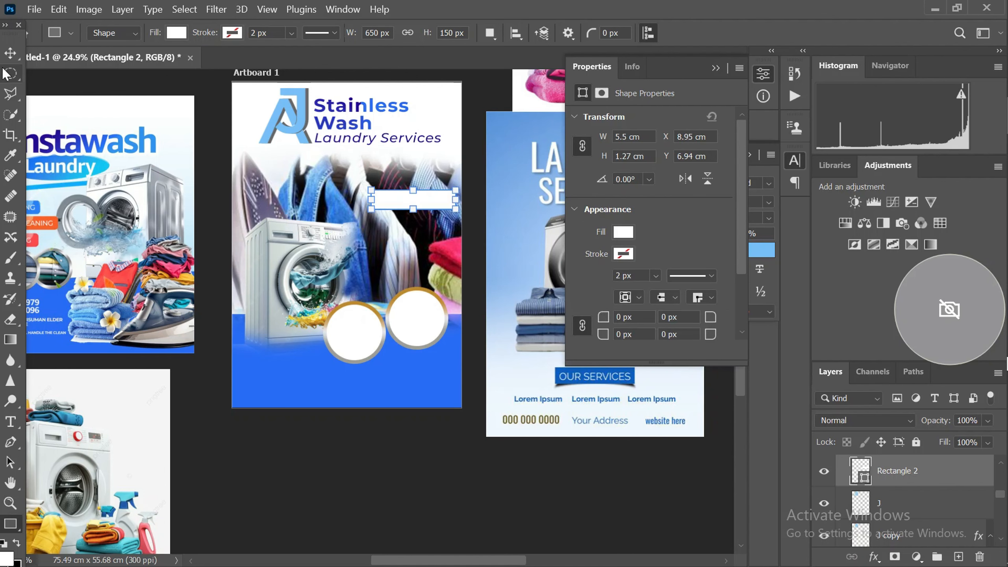
click(11, 54)
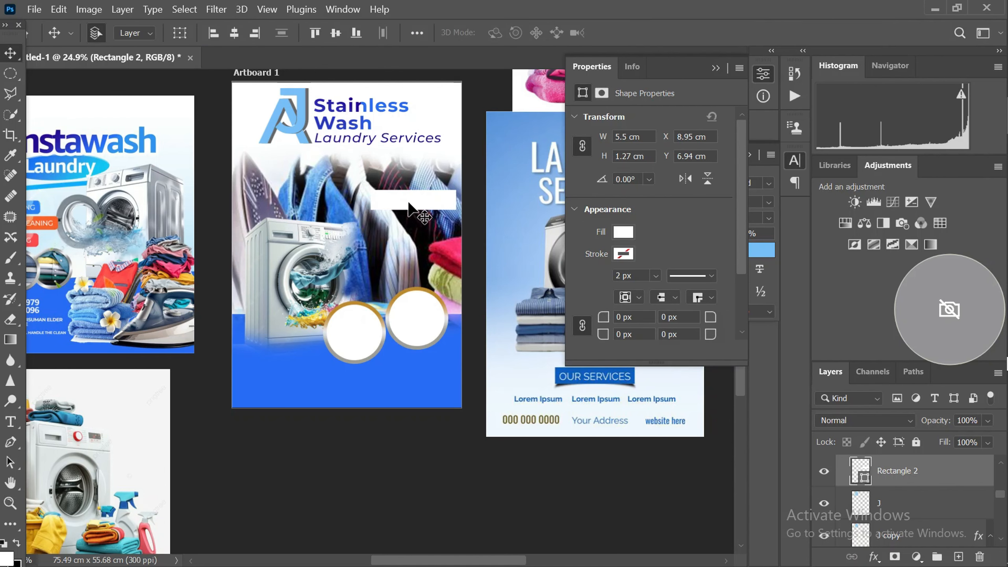
Round all four corners of the white rectangle to 60 px
scroll(407, 202, down, 1)
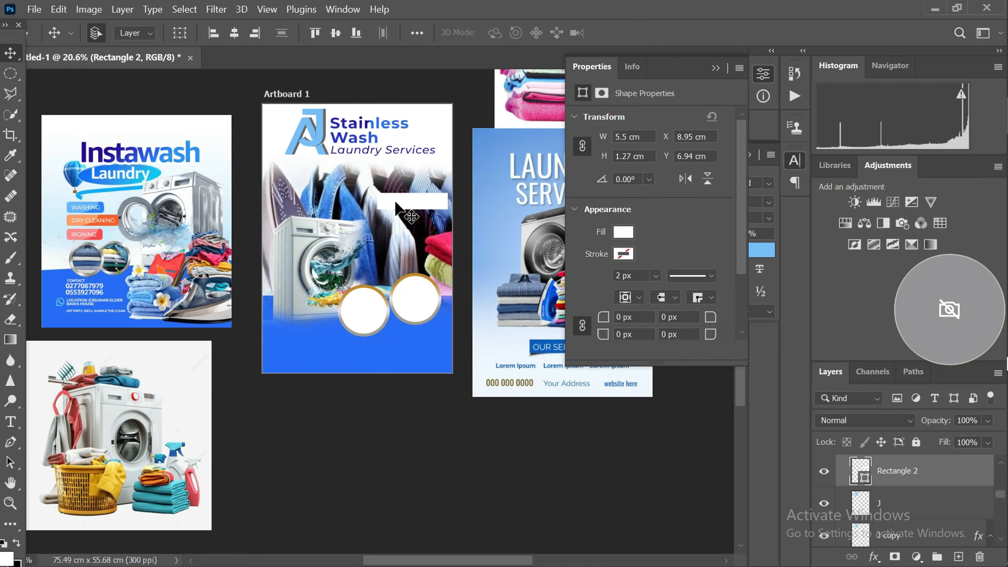
scroll(399, 203, up, 1)
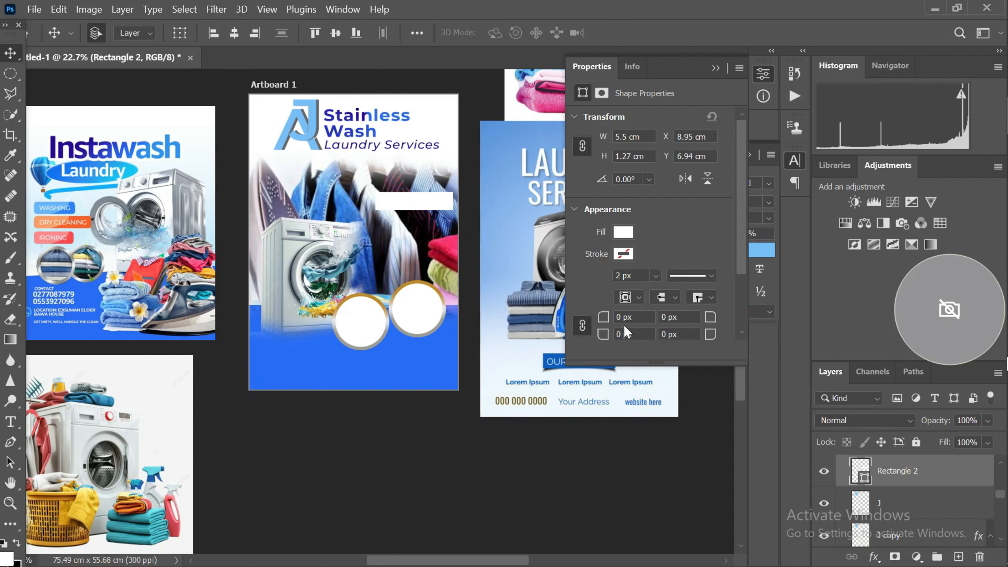
click(645, 317)
text(60)
key(Return)
scroll(389, 225, up, 2)
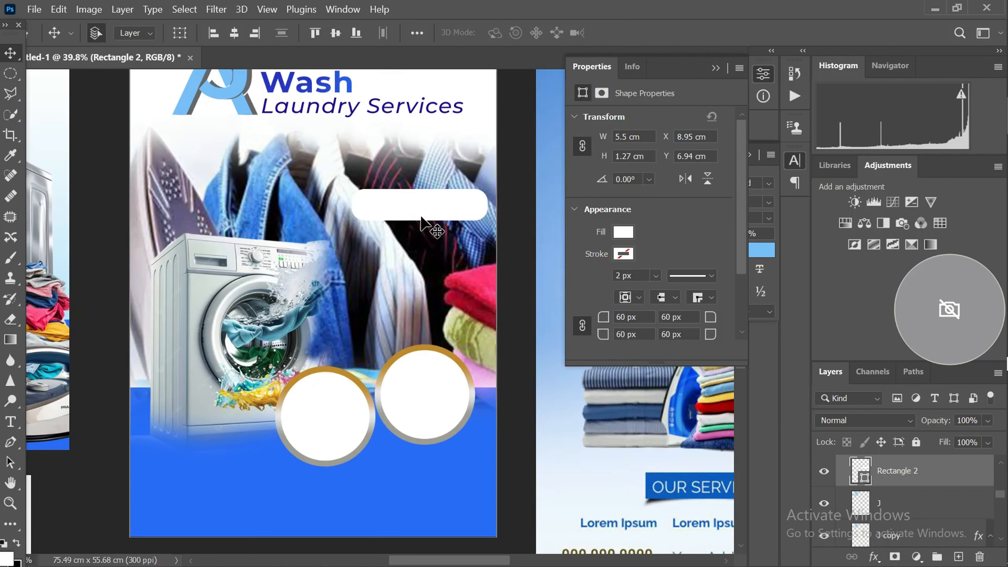
Fill the rounded rectangle with the blue 286cf5 sampled from the flyer's footer
scroll(419, 216, down, 3)
scroll(437, 238, up, 1)
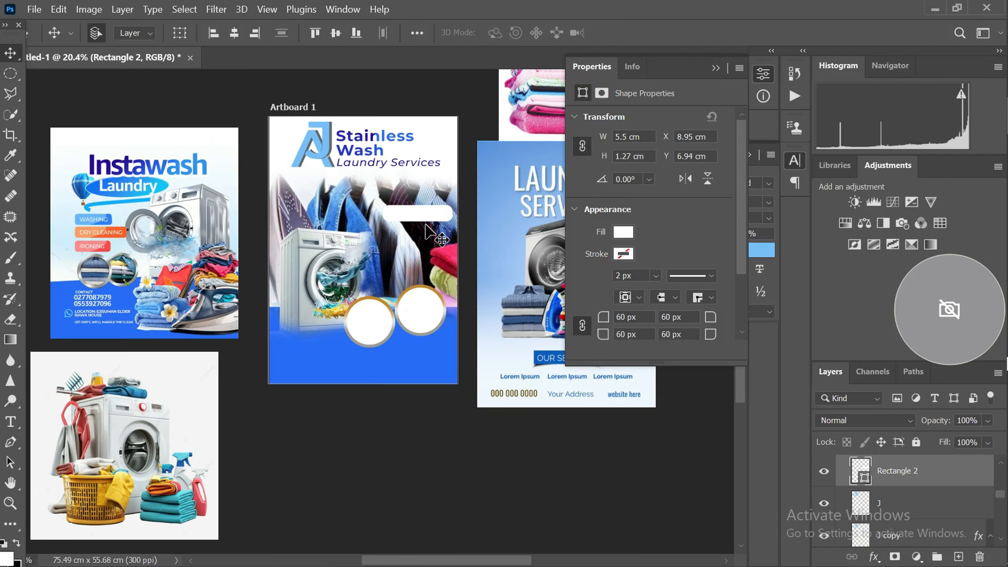
scroll(516, 254, down, 1)
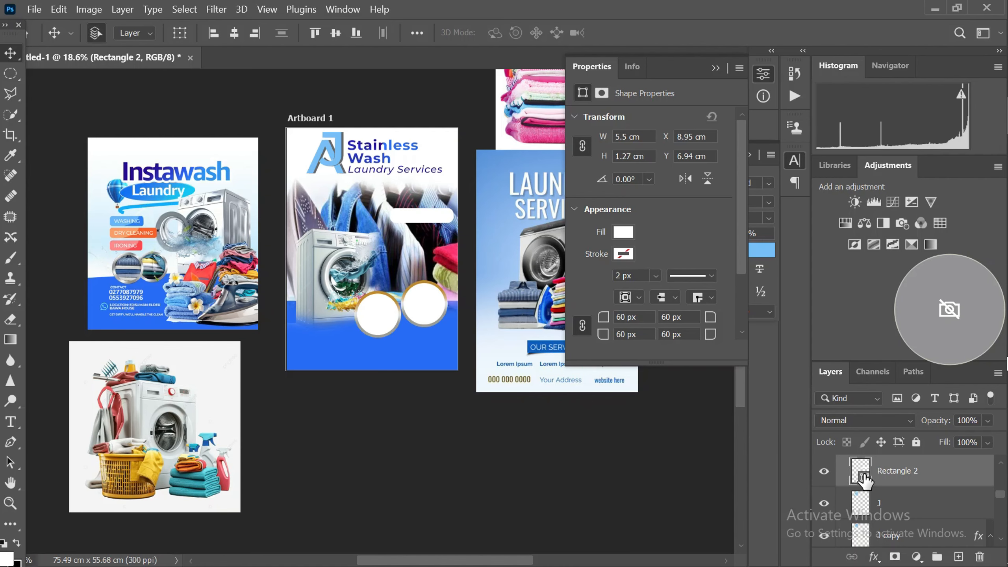
click(339, 346)
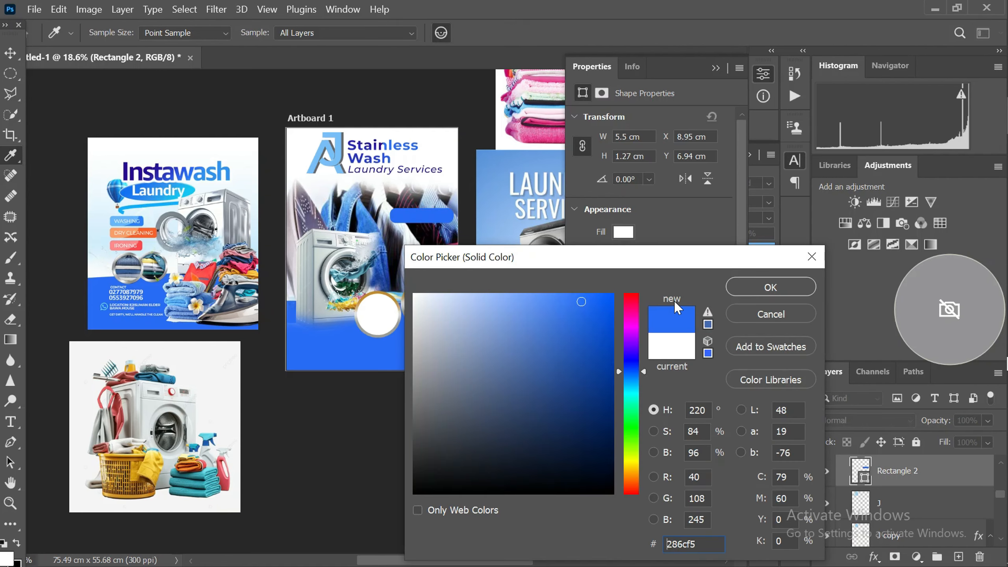
click(735, 286)
key(v)
Duplicate the blue bar twice straight below itself, at Y 8.53 cm and Y 10.5 cm
scroll(421, 210, up, 2)
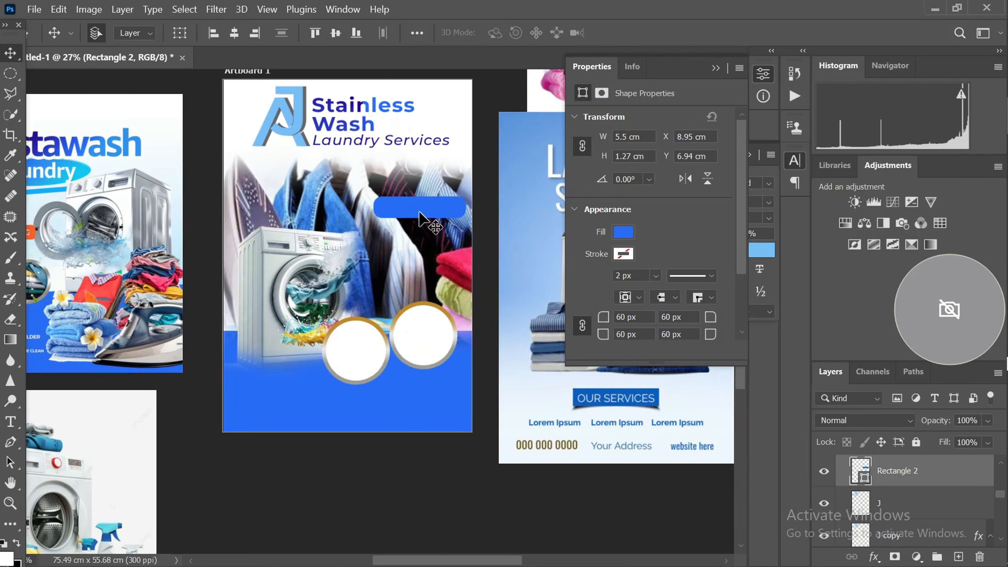
drag(421, 220, 419, 283)
scroll(412, 237, up, 2)
scroll(411, 243, down, 1)
scroll(333, 241, down, 2)
scroll(357, 258, up, 1)
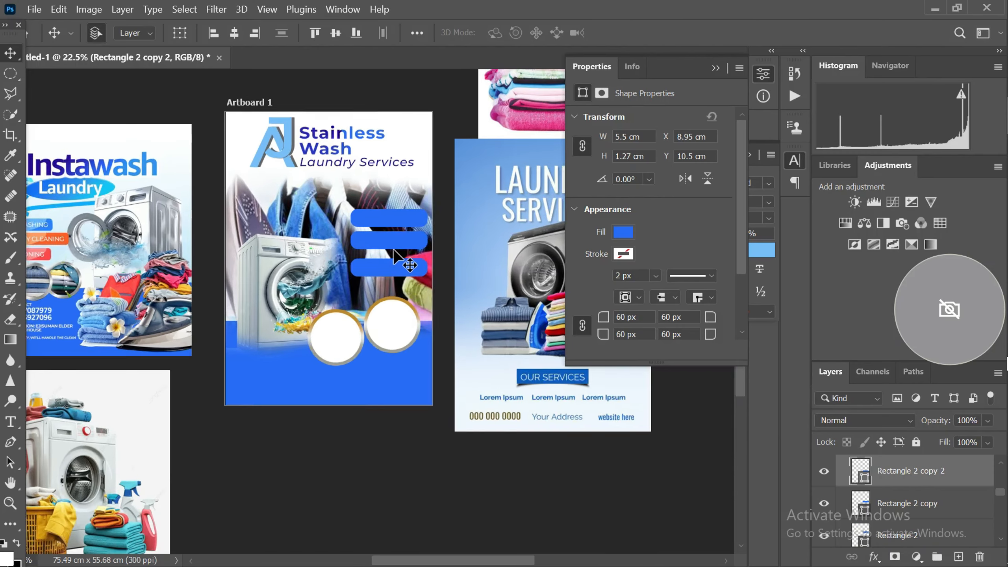
scroll(349, 316, up, 2)
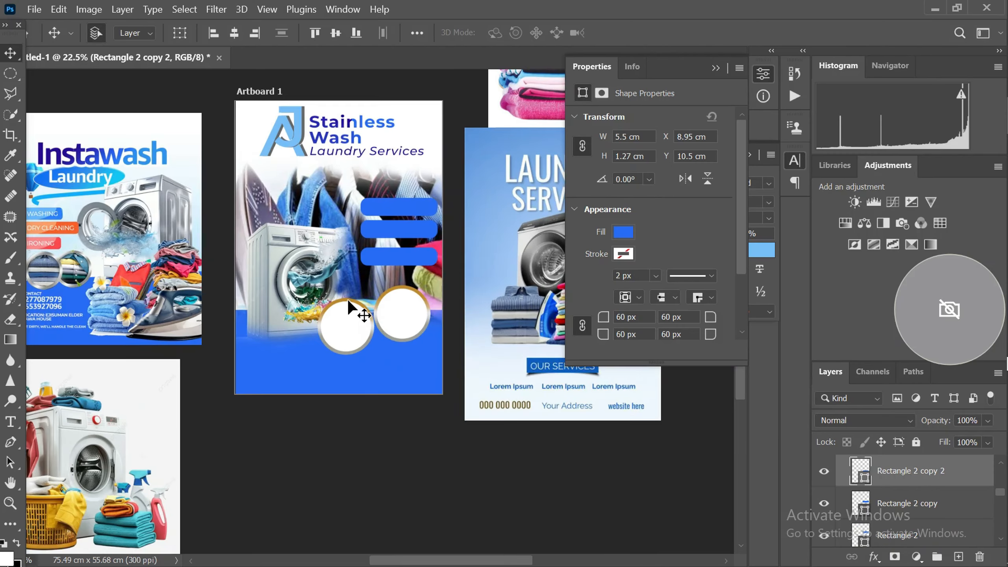
Recolor the lowest bar with the orange sampled from the Dry Cleaning label in the Instawash reference
scroll(349, 305, down, 2)
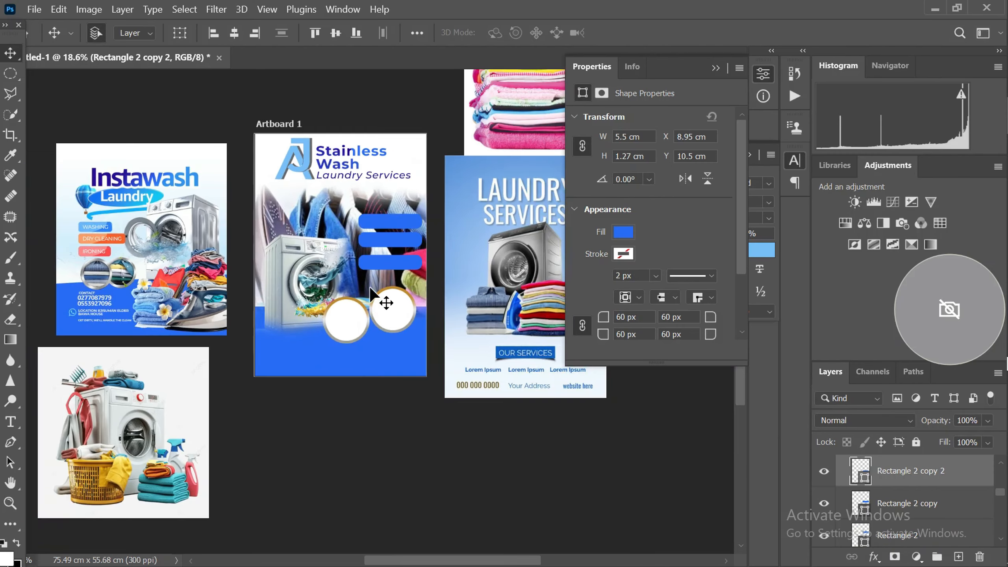
double_click(863, 483)
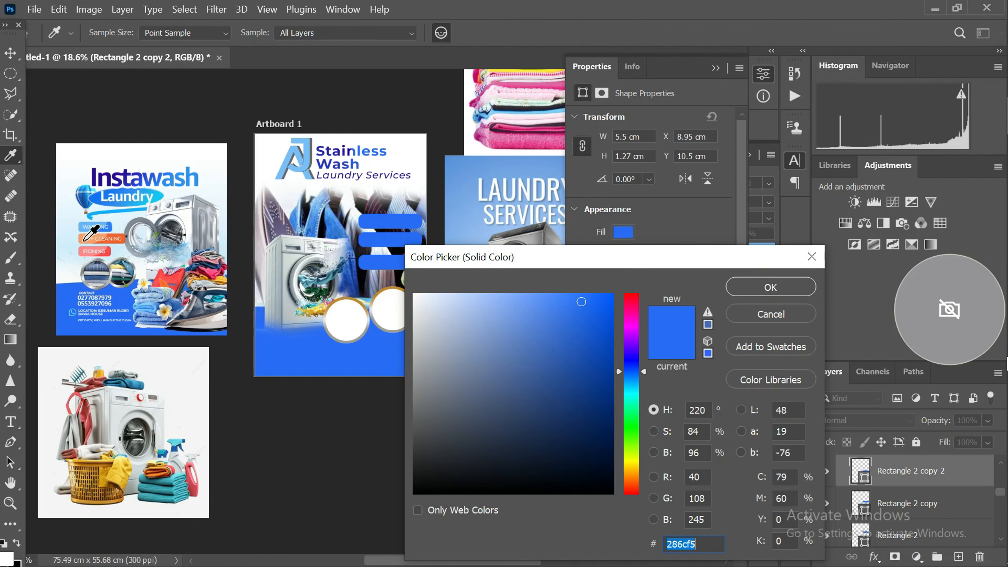
click(81, 235)
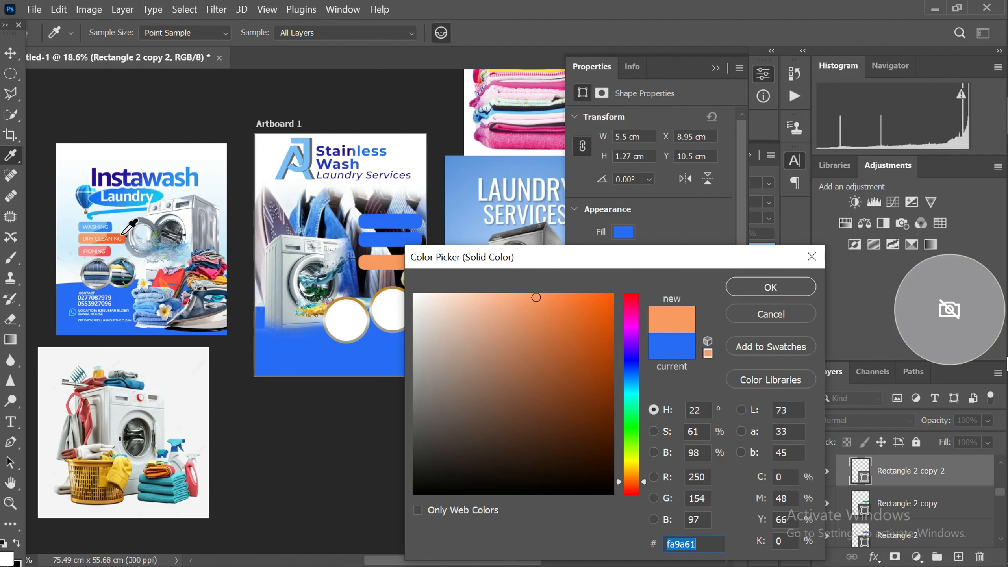
click(121, 238)
click(744, 291)
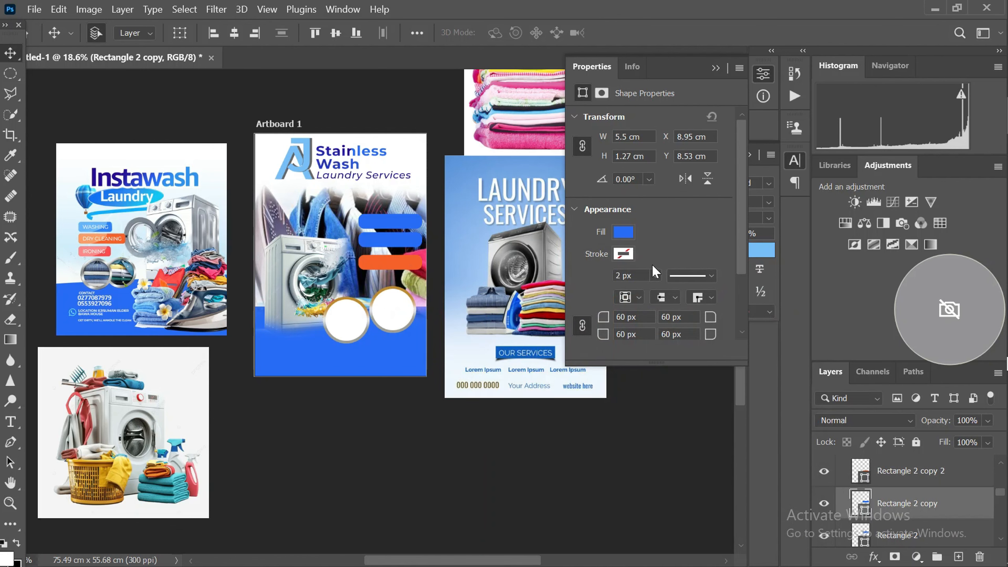
Recolor the middle bar with the red sampled from the Ironing label in the Instawash reference
double_click(860, 504)
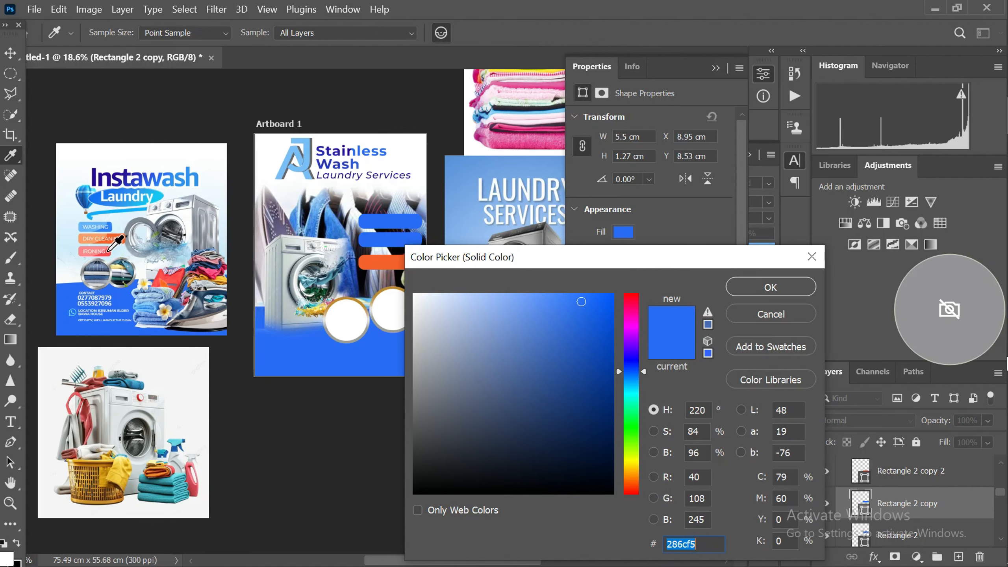
click(109, 250)
click(733, 290)
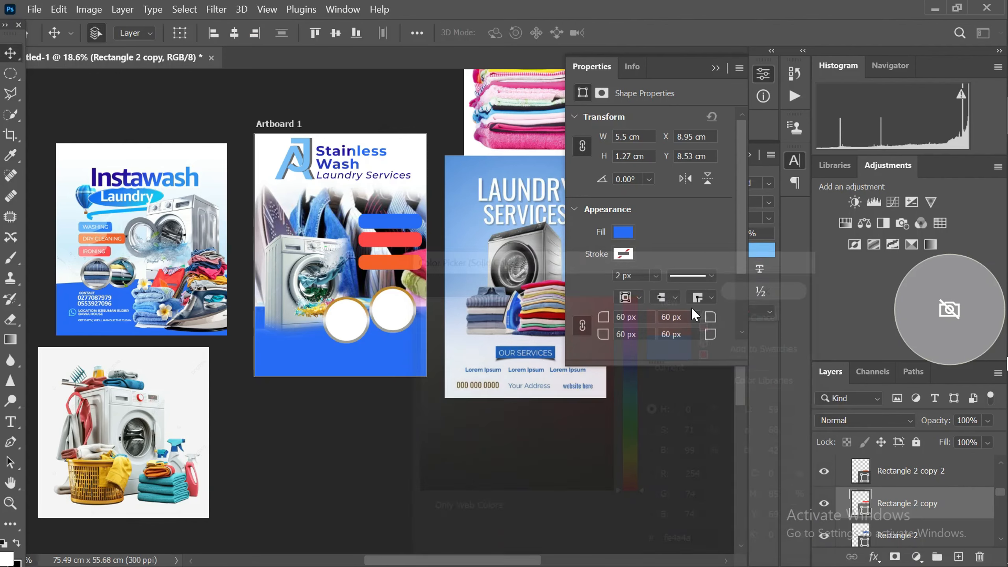
Compare the three colored bars on the flyer with the Instawash and Laundry Services reference designs
scroll(278, 230, up, 2)
scroll(273, 235, down, 4)
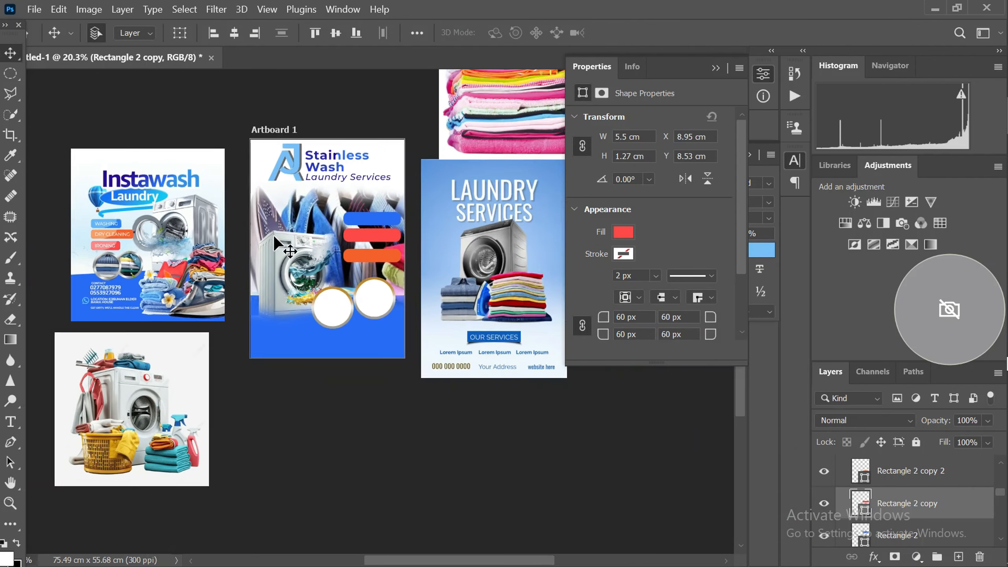
scroll(275, 238, up, 1)
scroll(277, 240, up, 3)
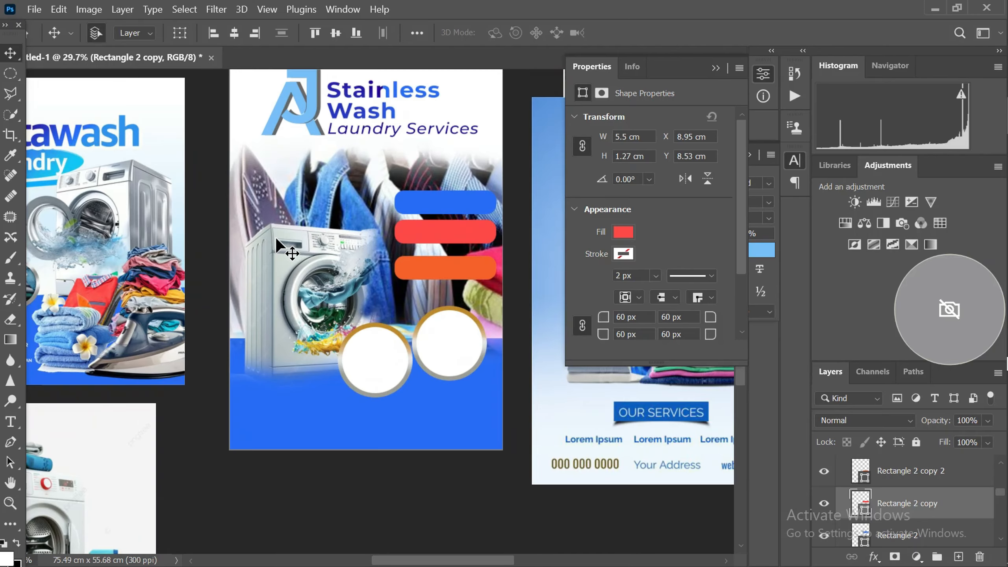
scroll(281, 235, down, 2)
scroll(448, 257, up, 2)
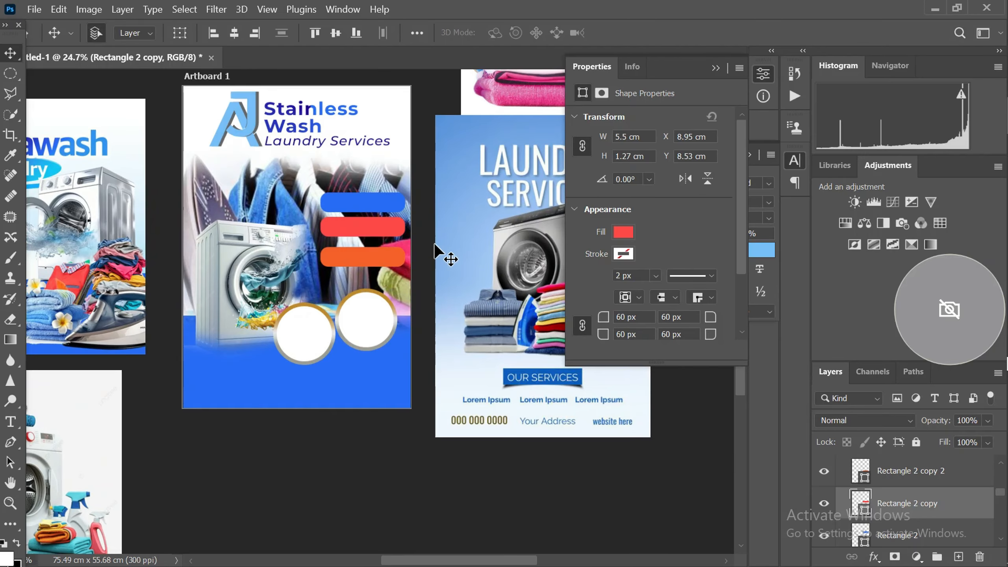
scroll(385, 230, down, 2)
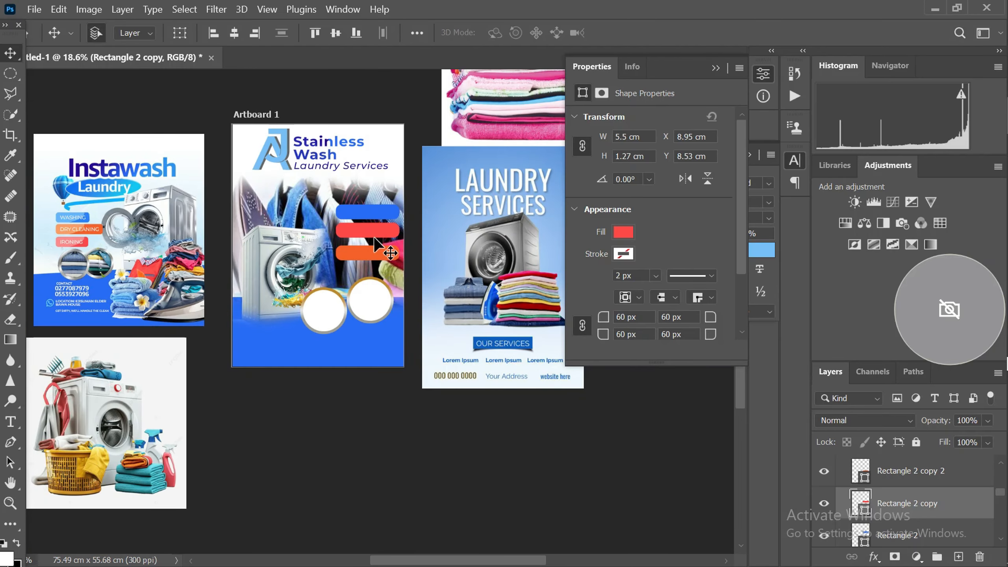
scroll(365, 237, up, 2)
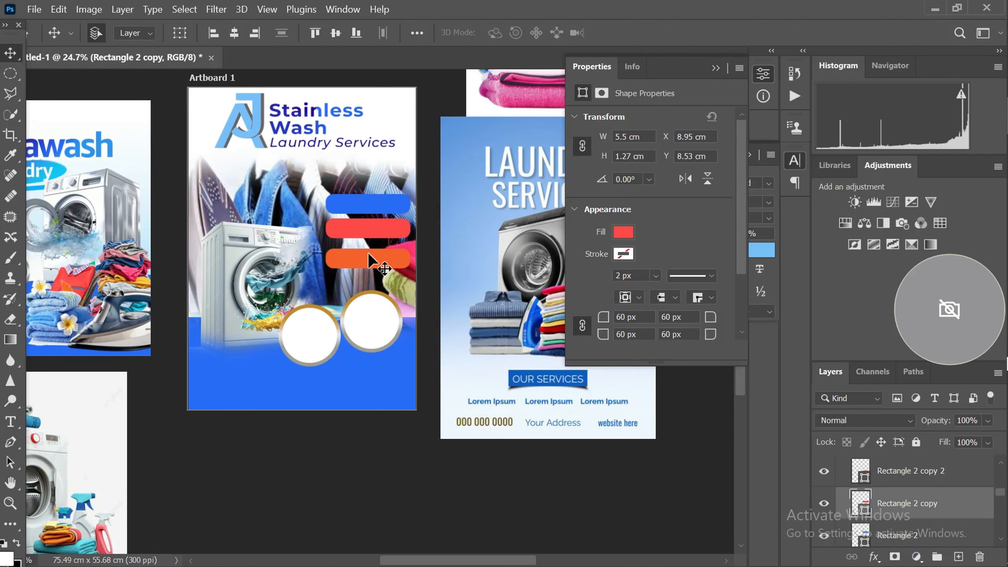
Duplicate the Laundry Services tagline onto the blue bar and color the copy white ffffff
scroll(316, 157, up, 1)
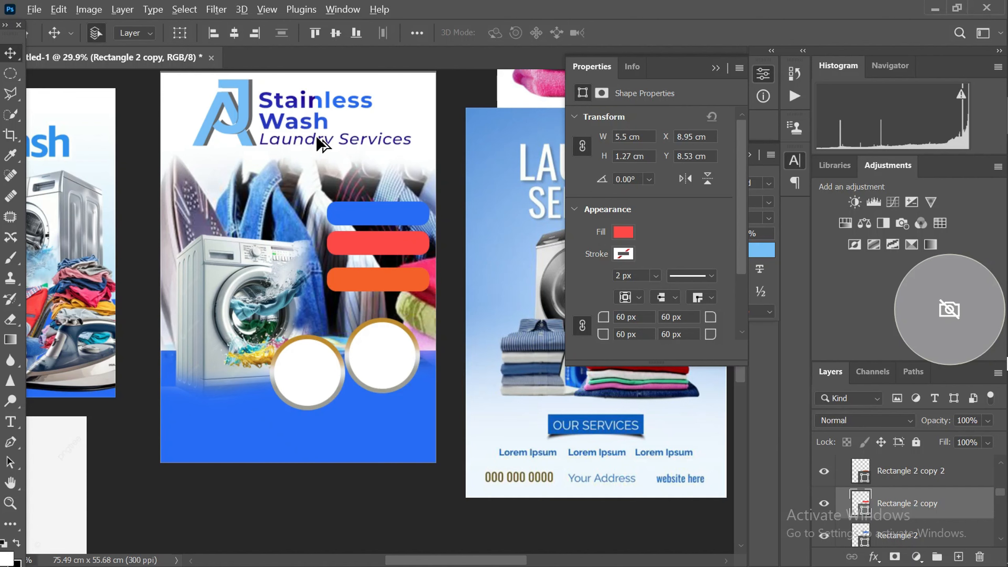
drag(310, 137, 368, 210)
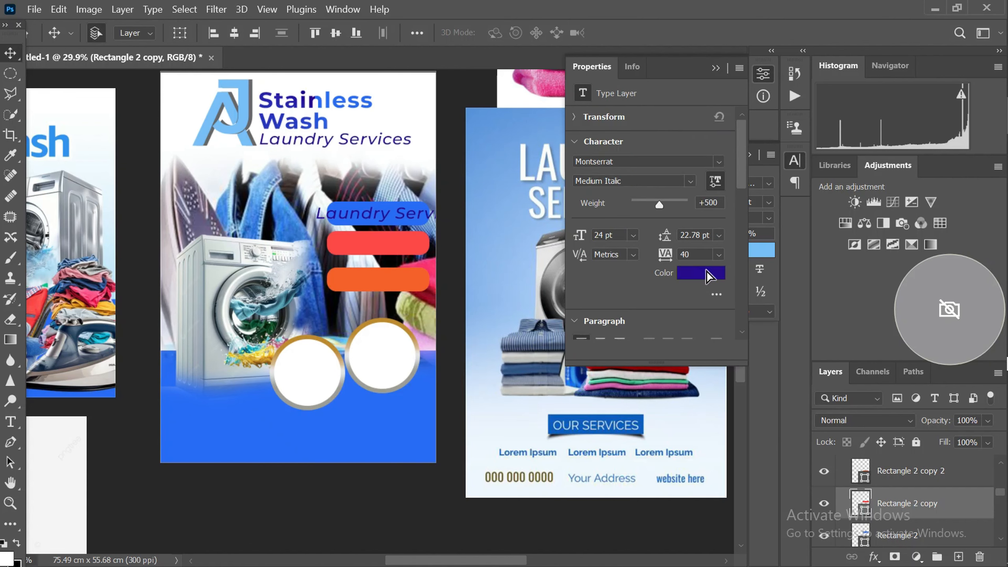
click(702, 275)
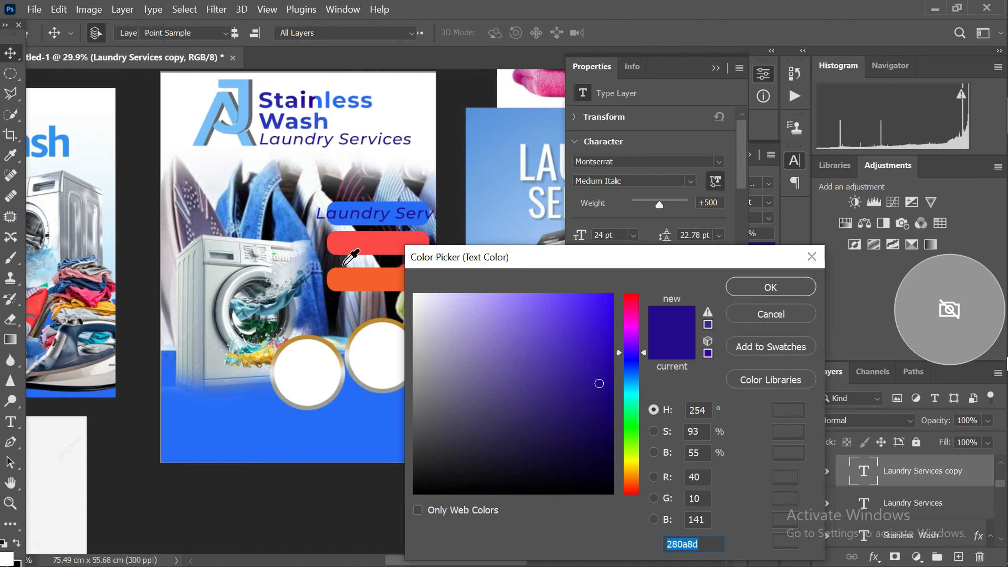
click(424, 91)
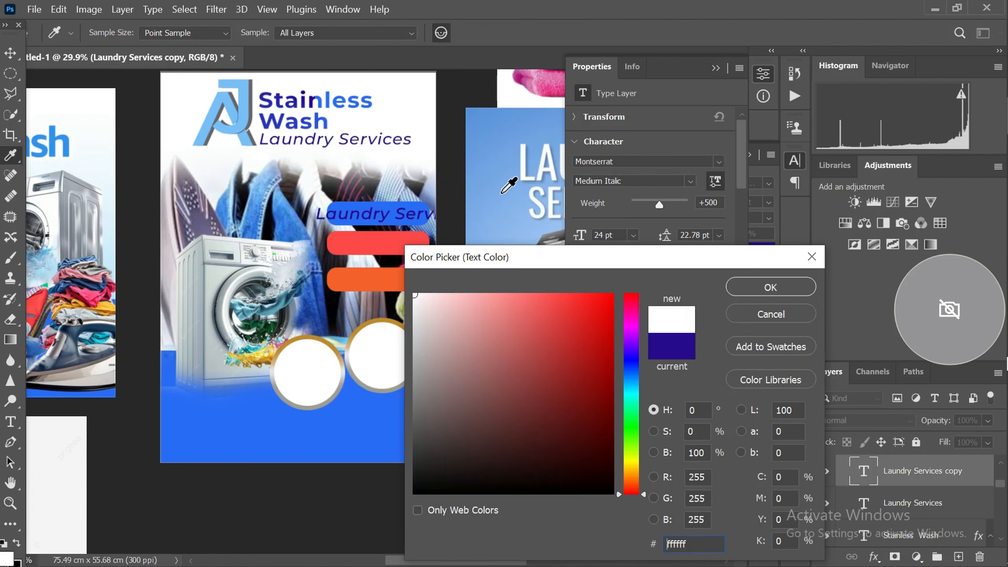
click(757, 288)
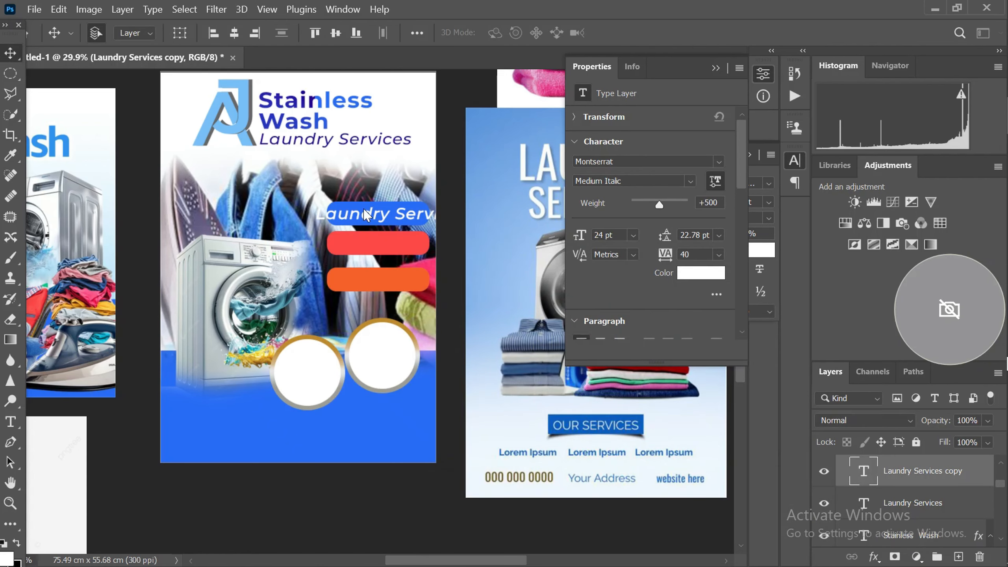
Change the white tagline copy on the blue bar to Washing and center the word within the bar
scroll(390, 218, up, 1)
scroll(389, 217, down, 4)
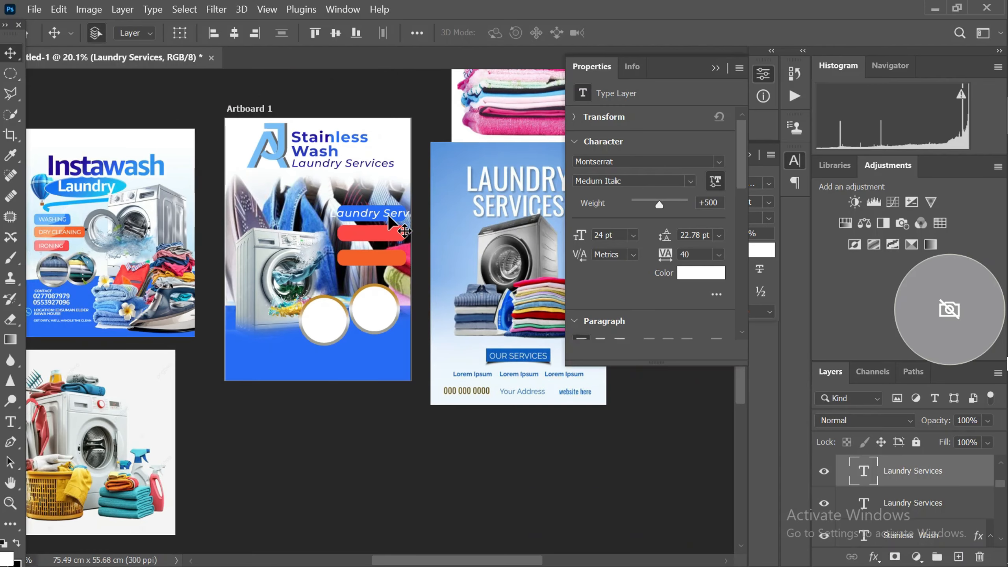
scroll(365, 207, up, 1)
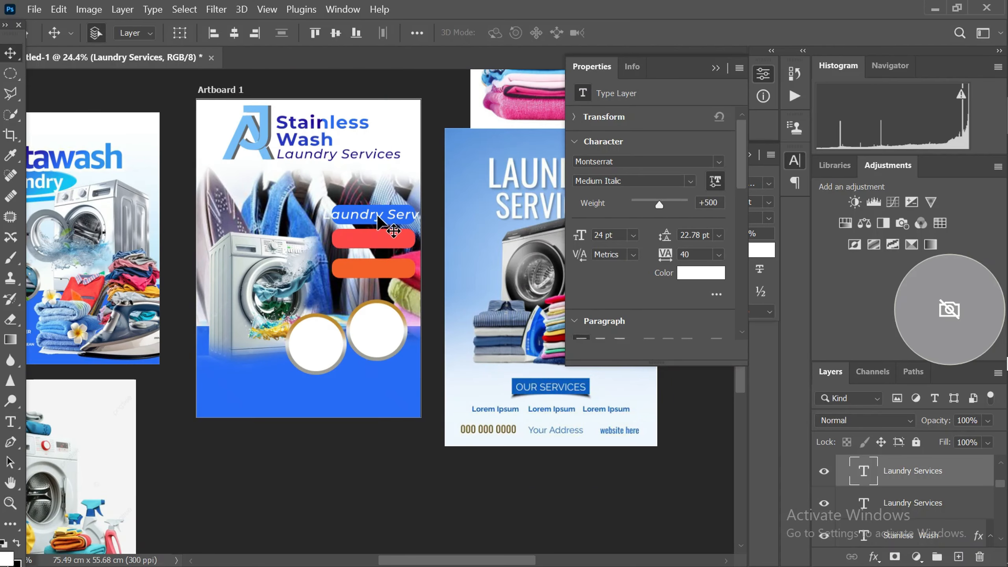
double_click(379, 215)
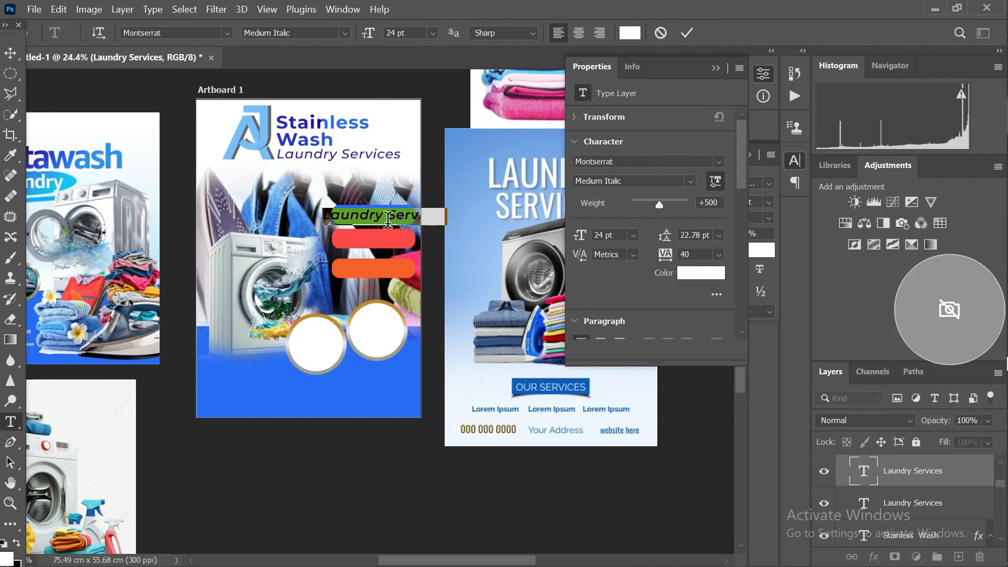
text(W)
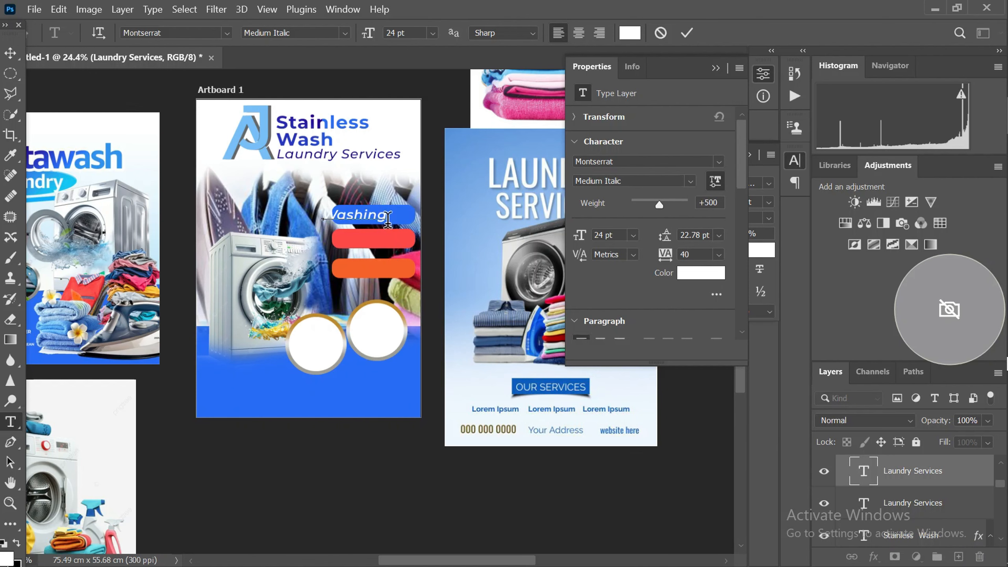
text(ashing)
click(10, 53)
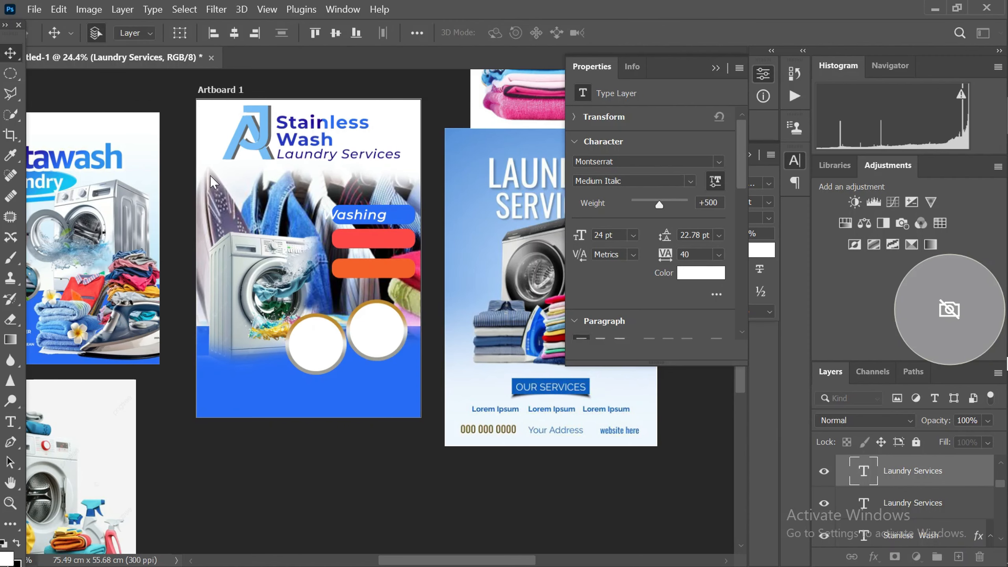
scroll(352, 224, up, 2)
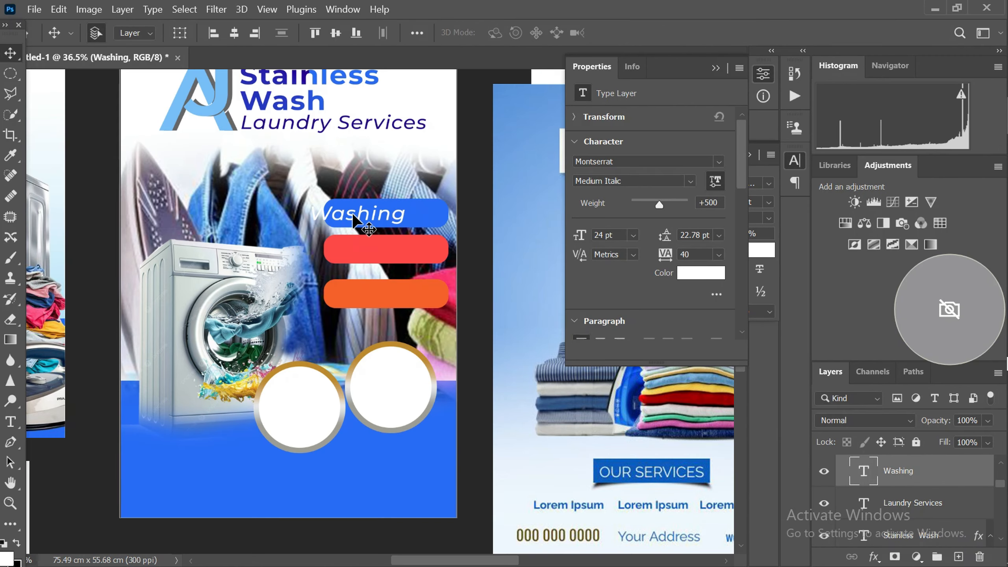
drag(352, 216, 379, 217)
scroll(379, 219, down, 3)
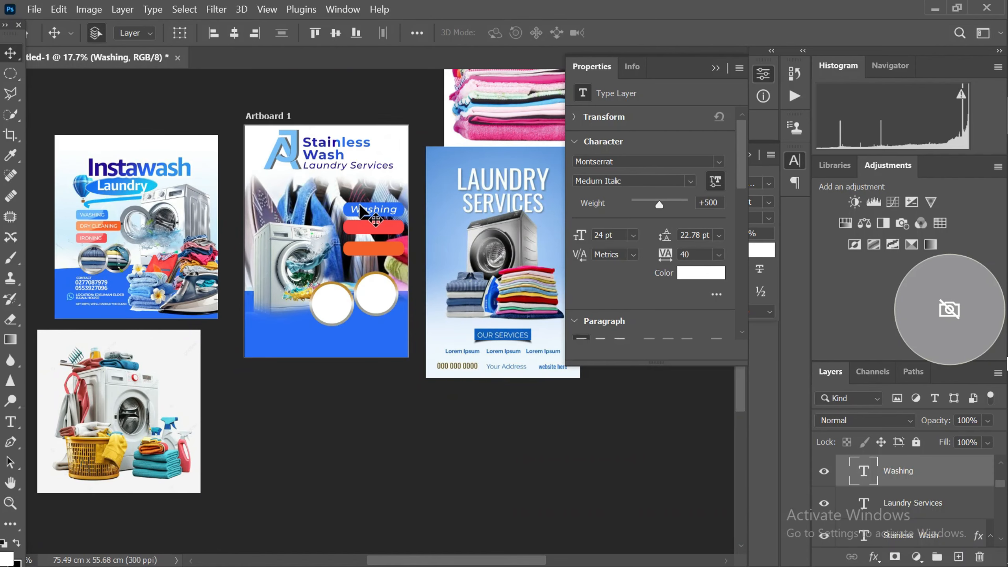
Duplicate the Washing label onto the red bar and change the copy's text to Drycleaning
scroll(360, 210, up, 5)
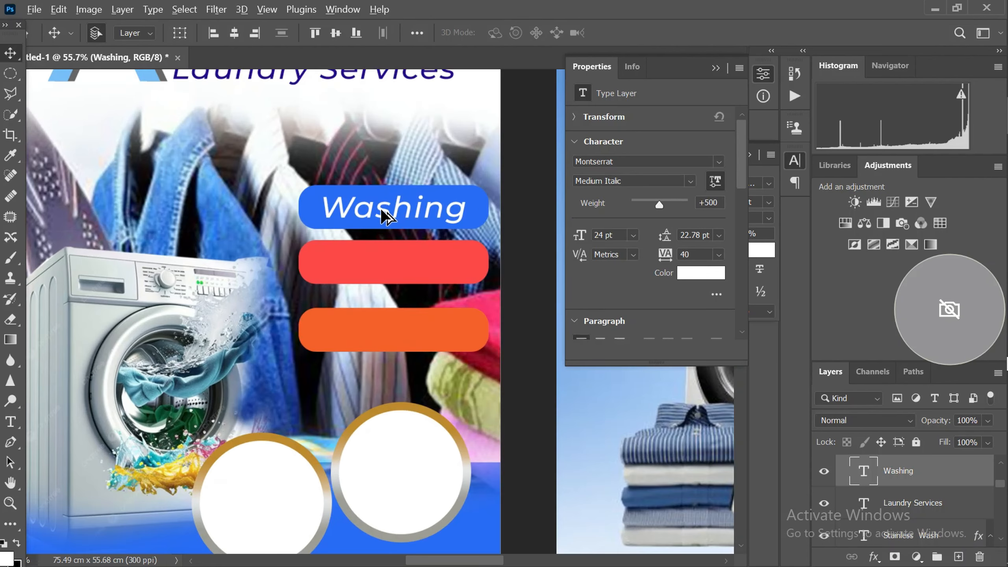
drag(385, 217, 375, 261)
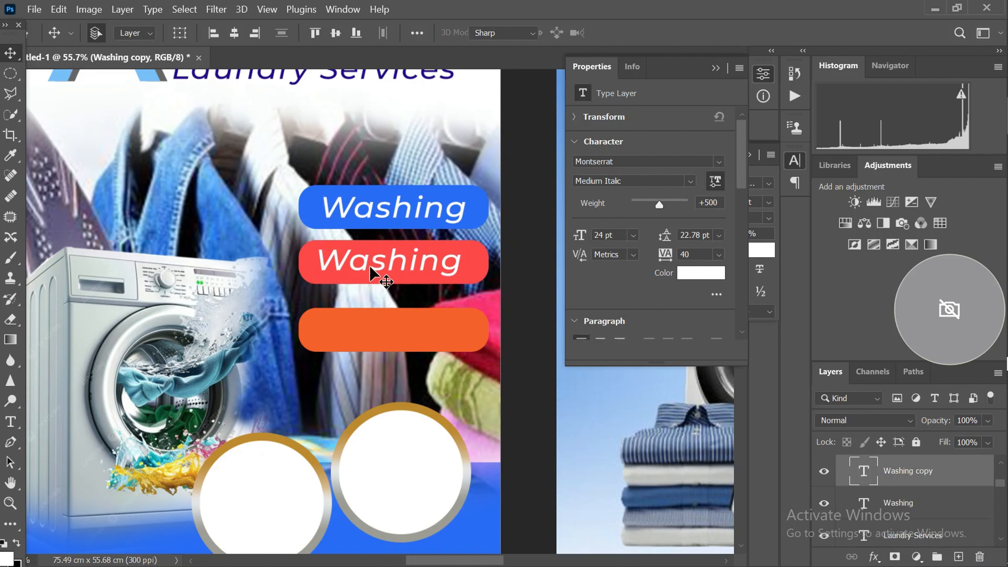
double_click(380, 265)
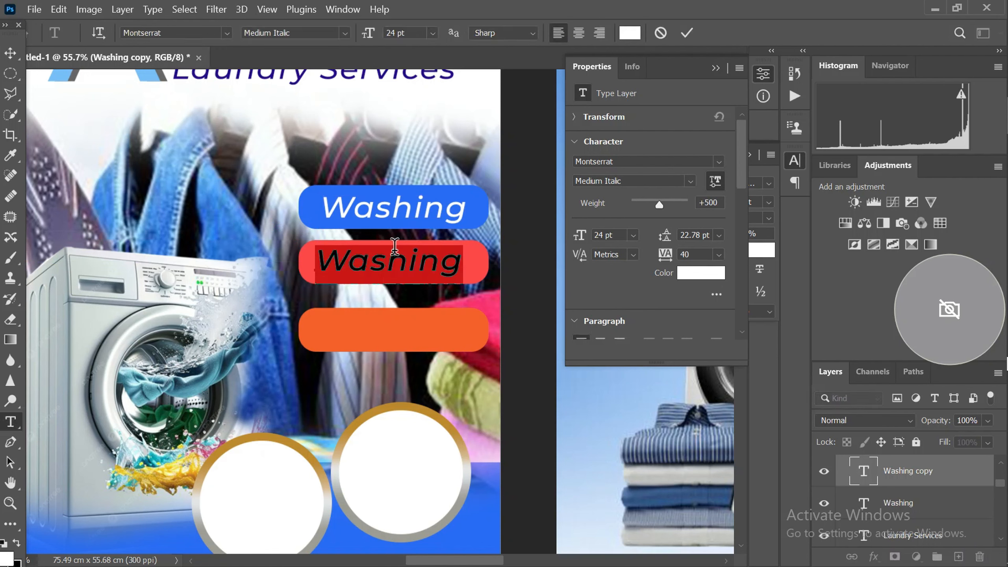
text(Dry)
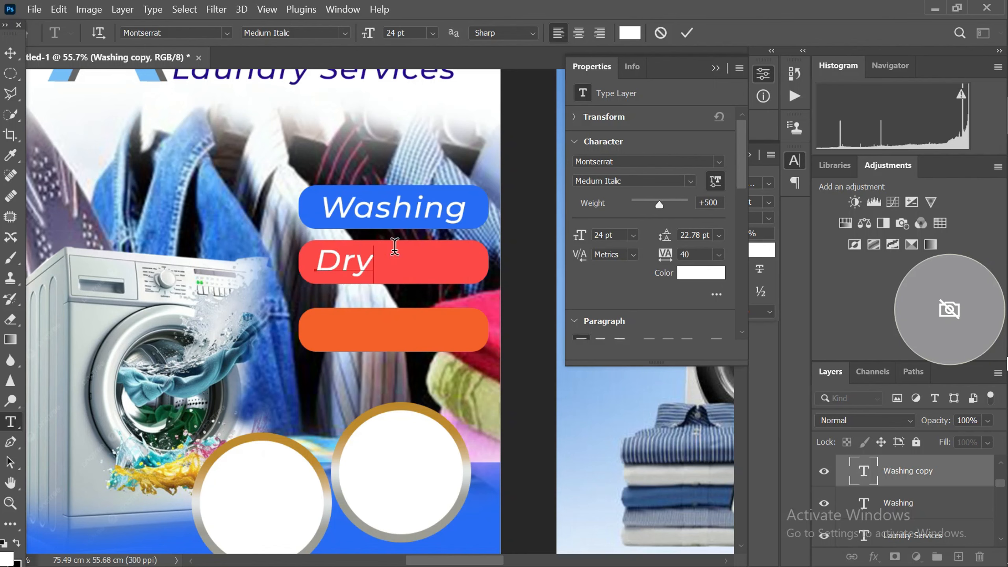
text(clean)
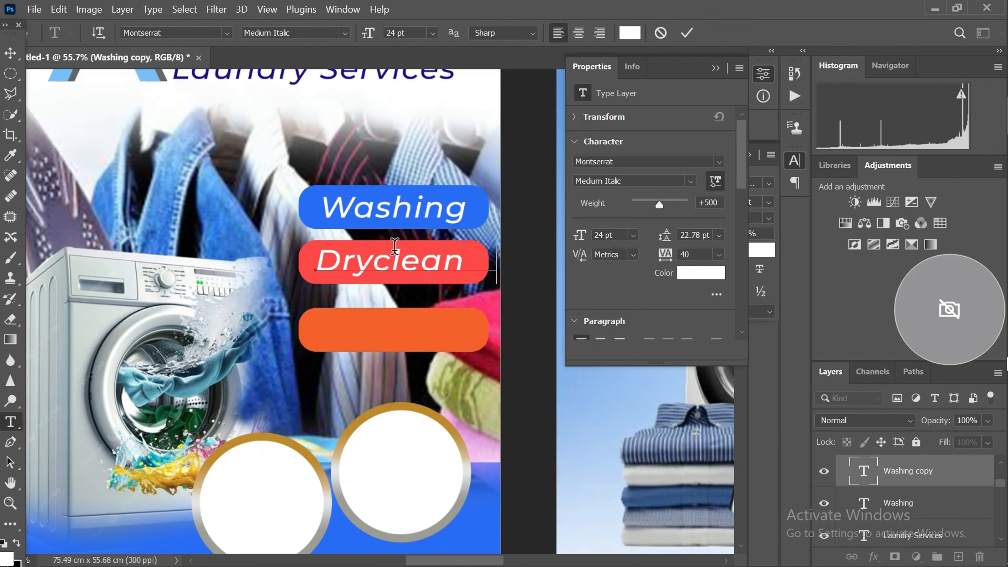
text(ing)
scroll(372, 216, down, 3)
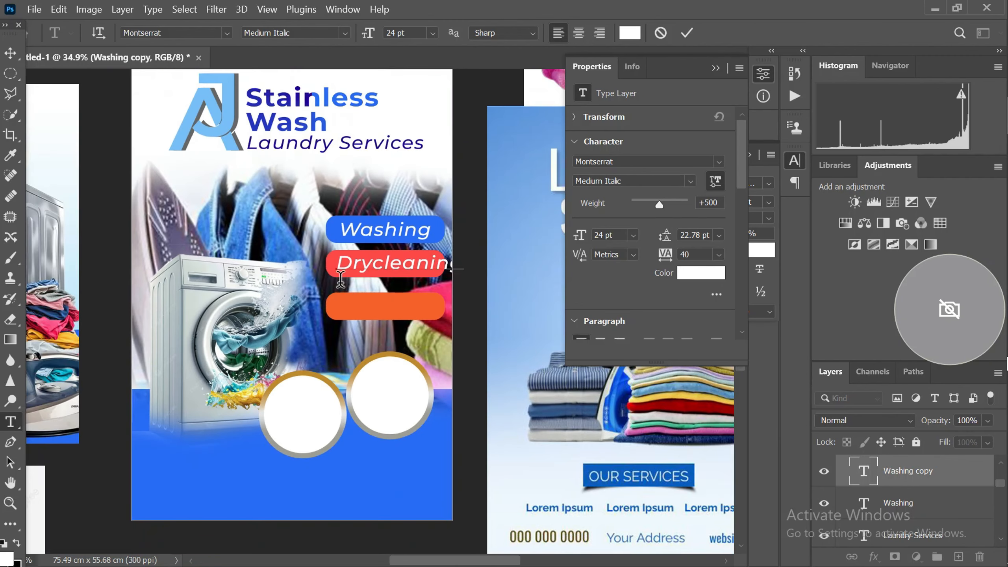
click(11, 53)
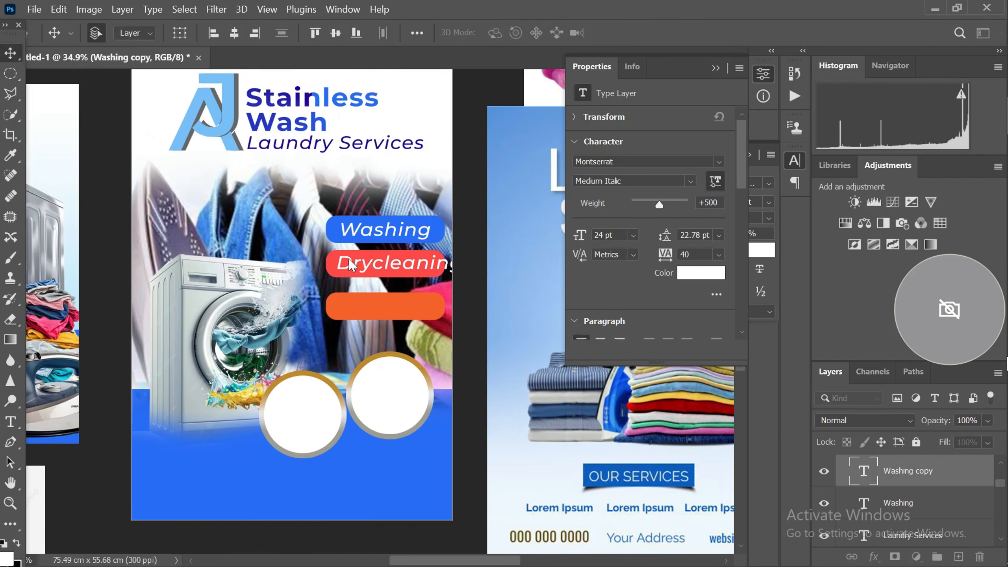
Set the Drycleaning label's font size to 16 pt so the word fits within the red bar
scroll(380, 269, up, 2)
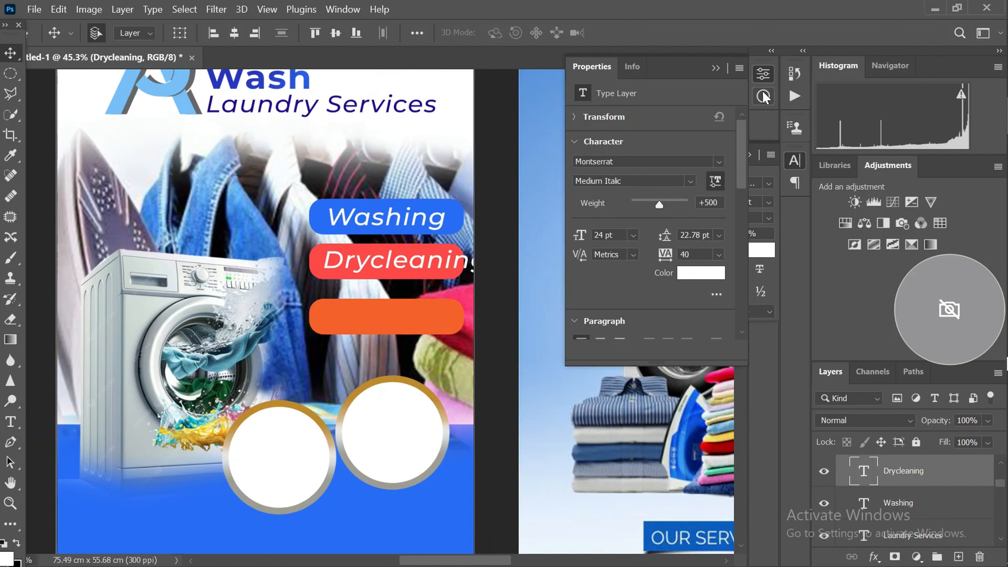
click(714, 69)
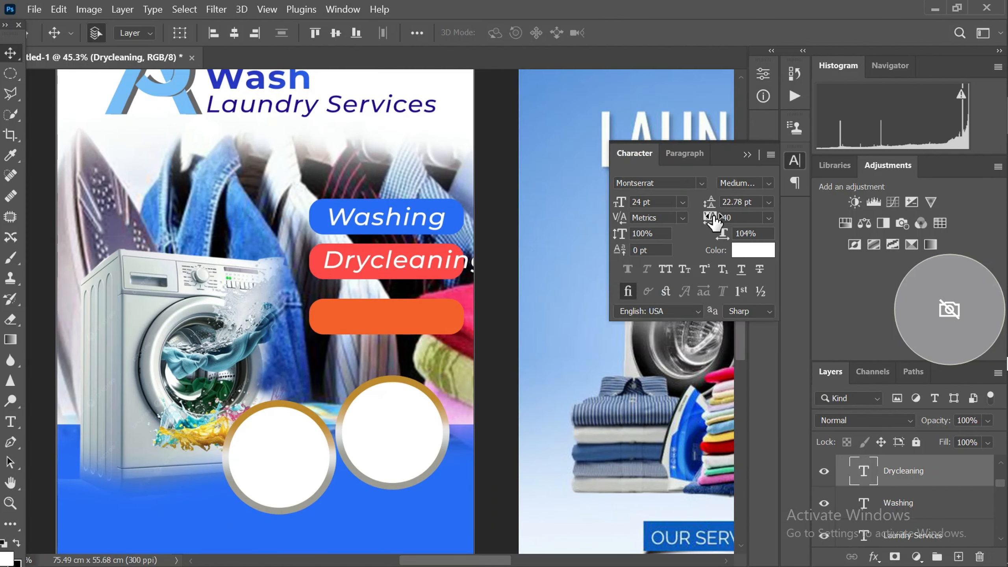
click(681, 201)
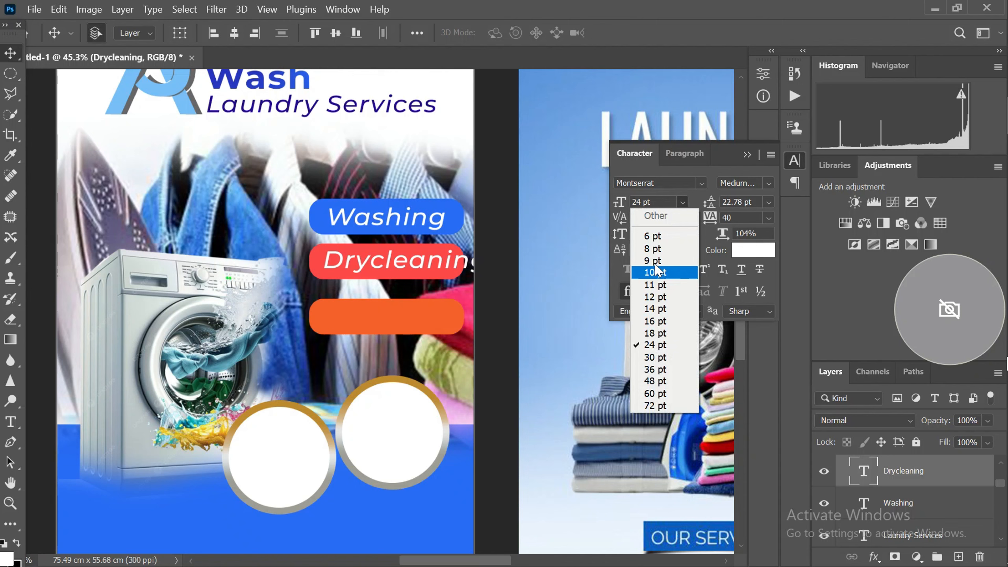
click(652, 326)
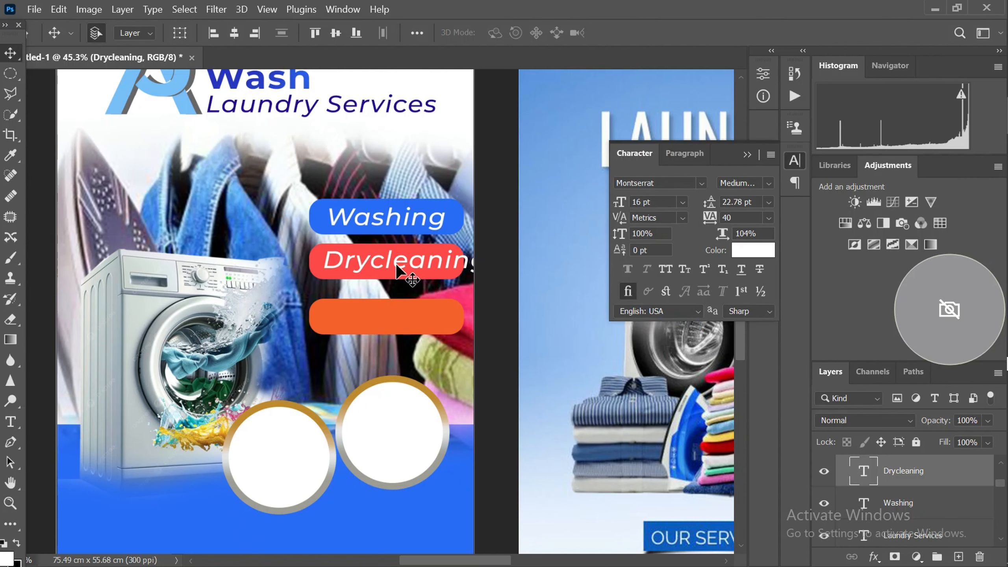
scroll(393, 264, up, 1)
scroll(393, 264, up, 1)
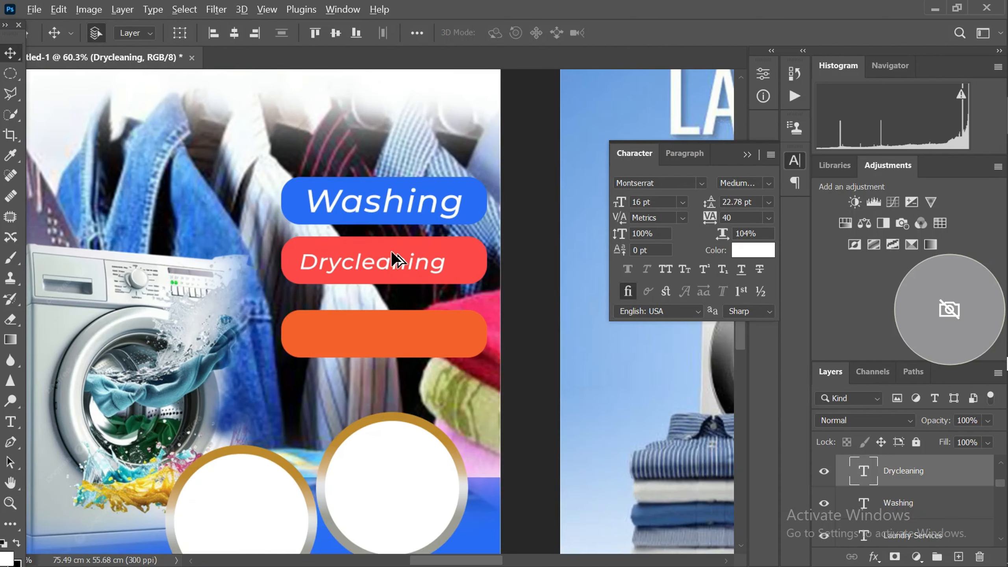
Duplicate the Drycleaning label onto the orange bar and change the copy's text to Ironing
drag(388, 257, 399, 332)
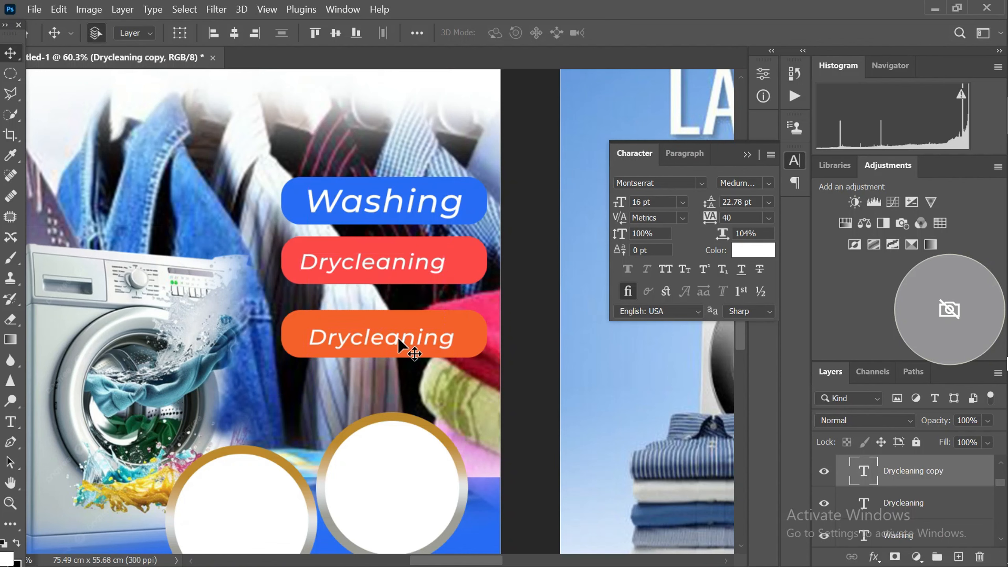
double_click(395, 337)
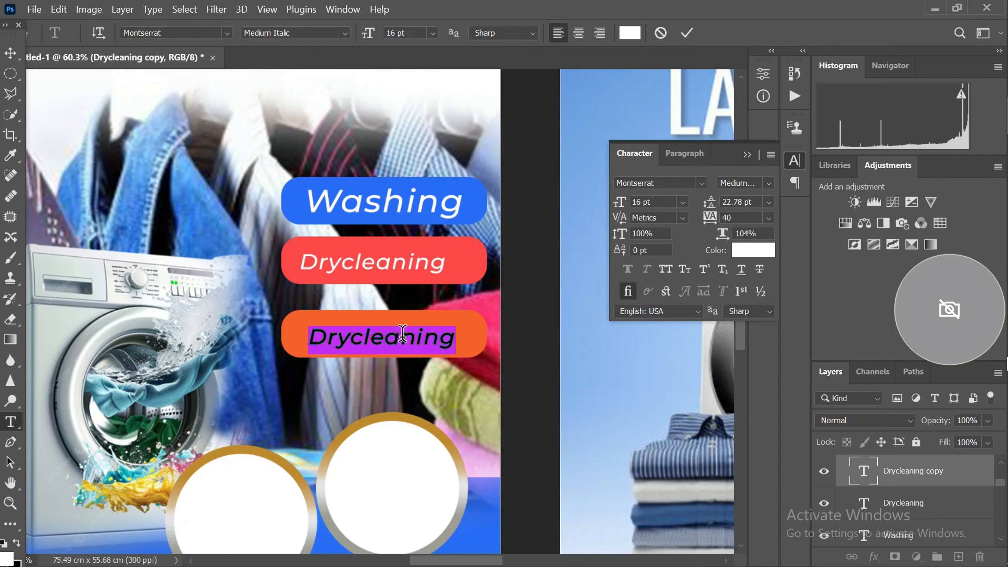
click(400, 335)
key(ctrl+a)
click(371, 337)
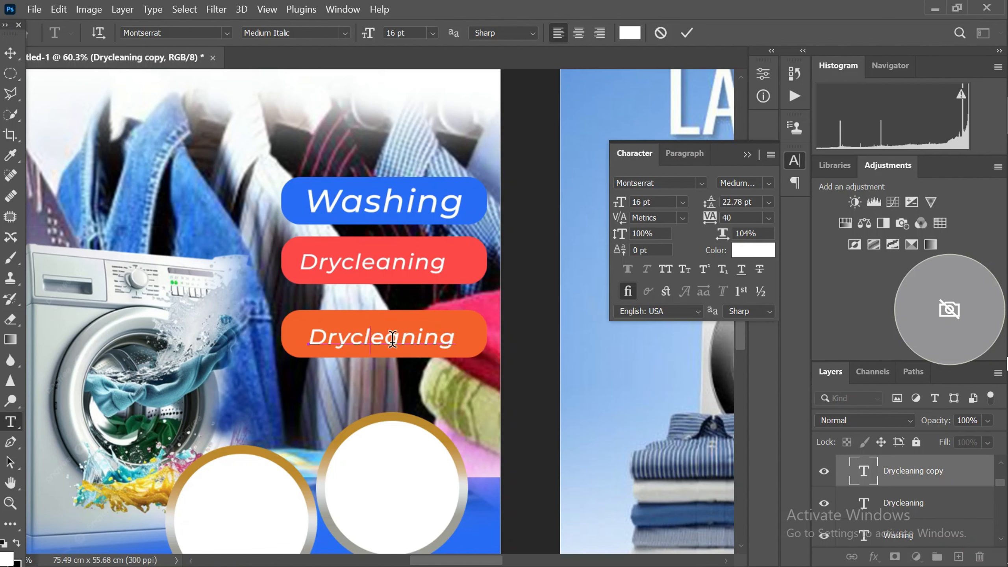
drag(397, 337, 279, 332)
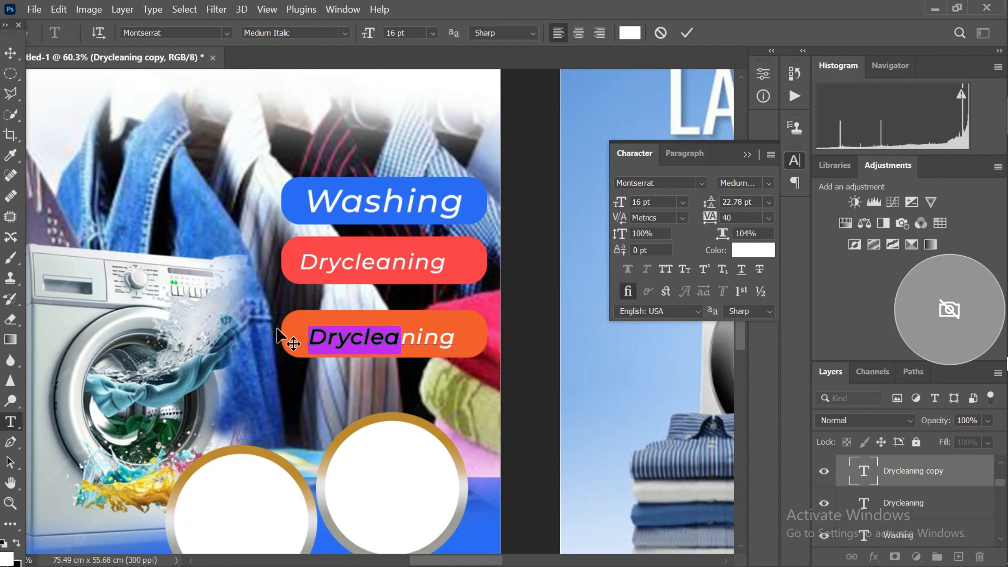
text(Iron)
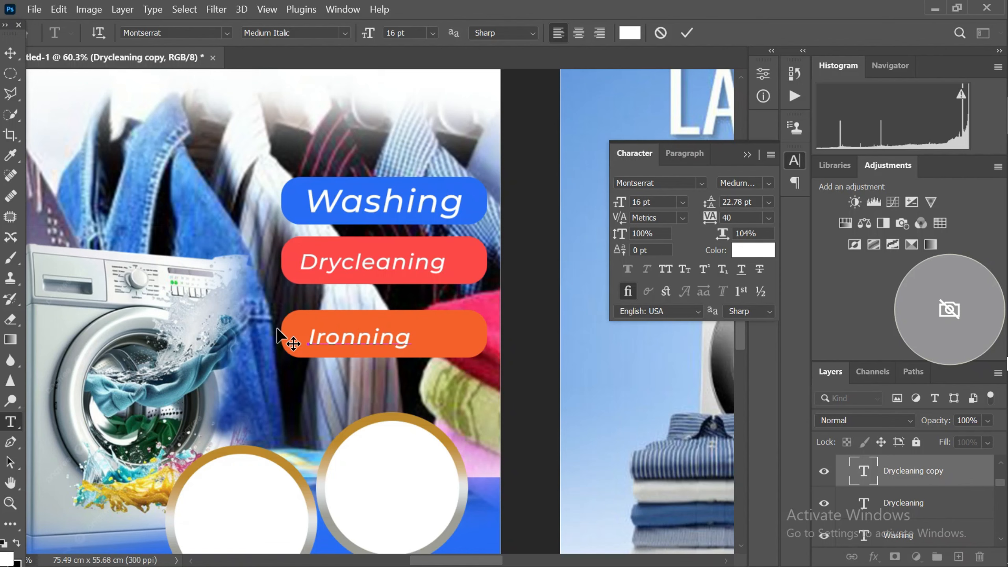
key(BackSpace)
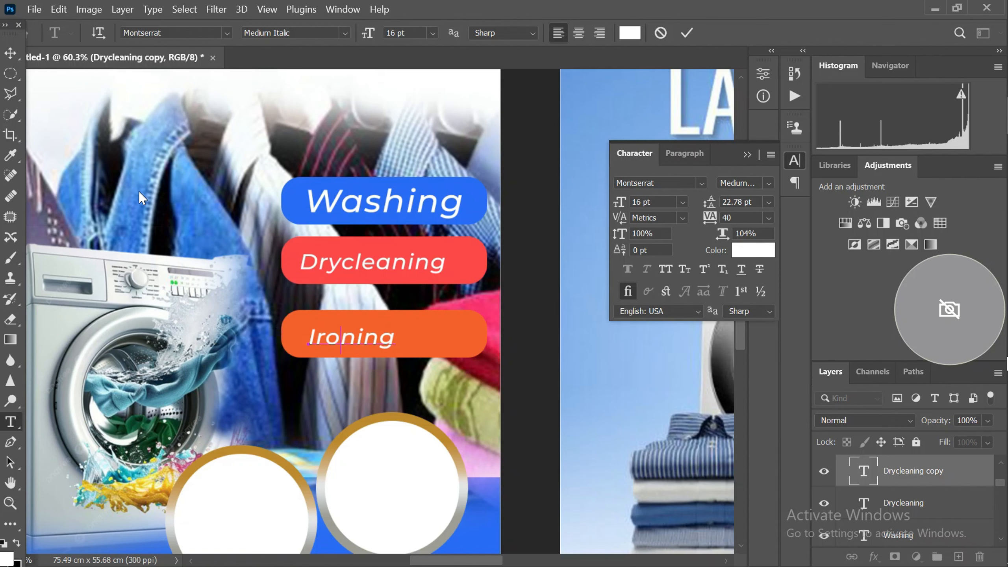
click(10, 52)
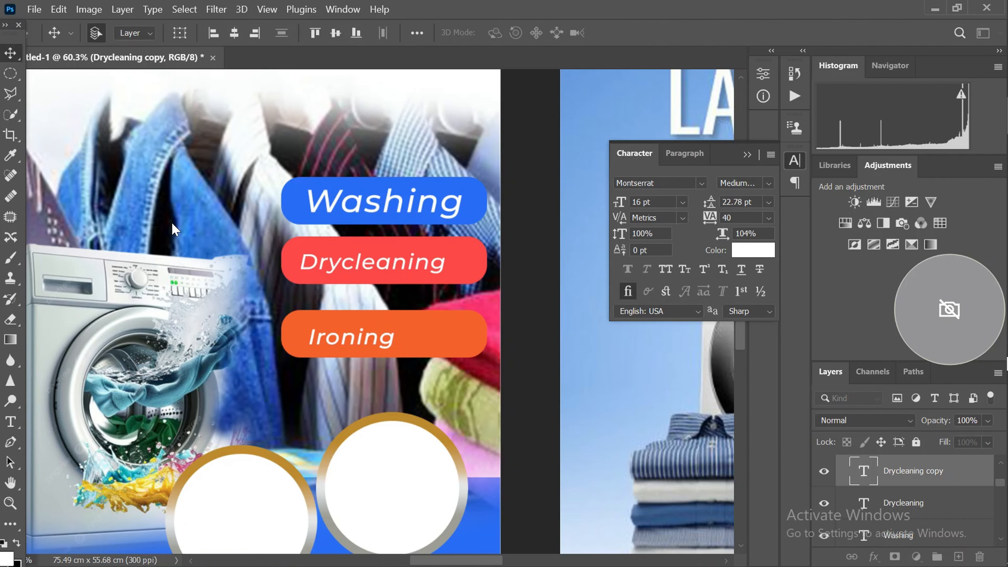
Set the Ironing label's font size to 24 pt
scroll(333, 336, up, 4)
scroll(362, 306, down, 6)
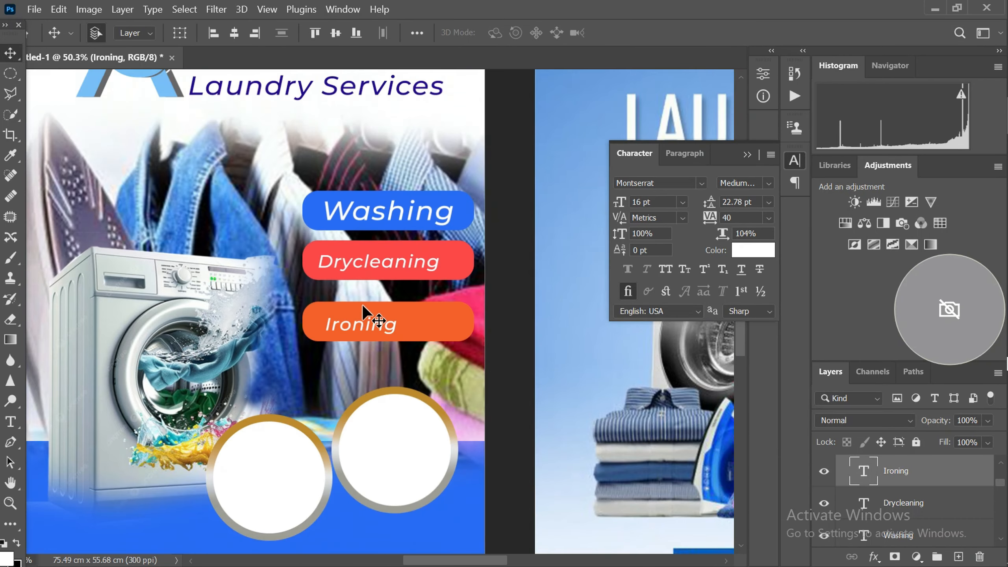
click(682, 202)
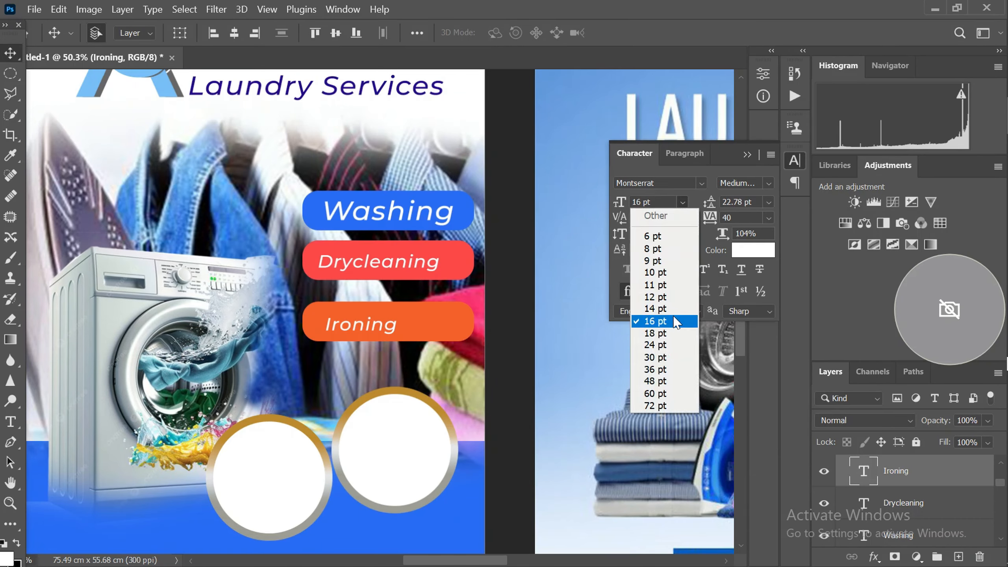
click(668, 344)
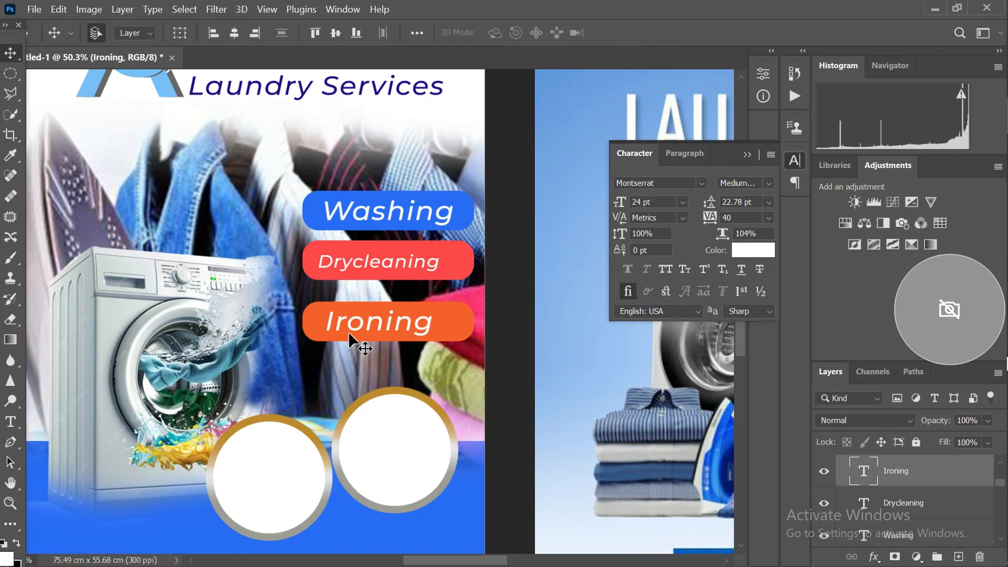
Compare the flyer's three service labels and overall layout with the Instawash and Laundry Services reference designs
scroll(348, 333, up, 2)
scroll(347, 319, down, 5)
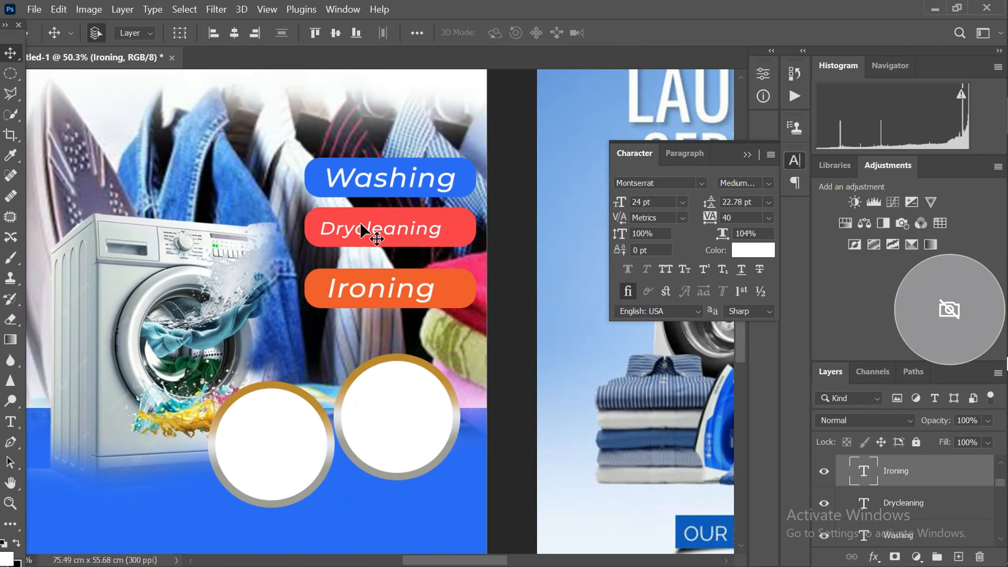
scroll(367, 257, down, 2)
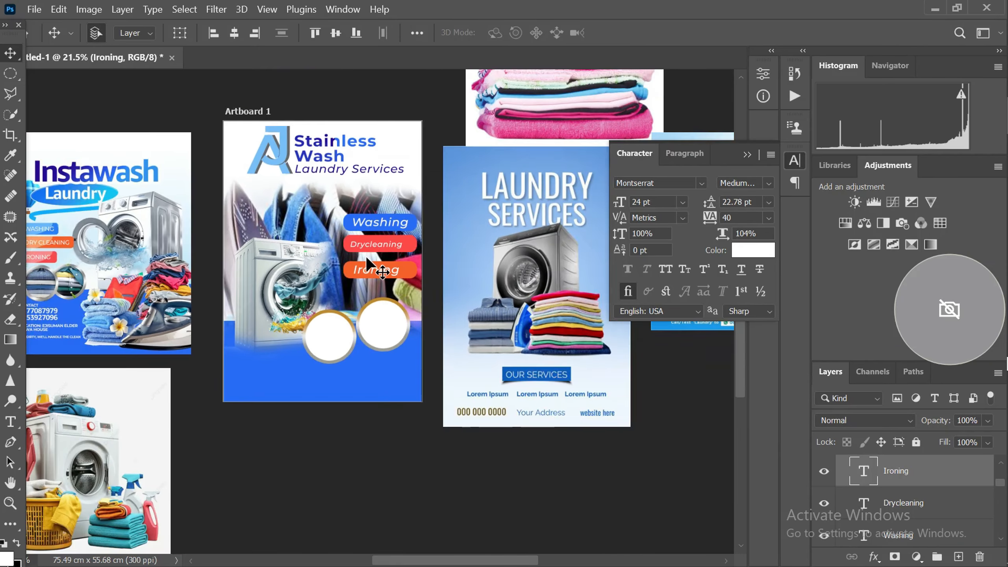
scroll(322, 277, up, 2)
scroll(322, 277, down, 3)
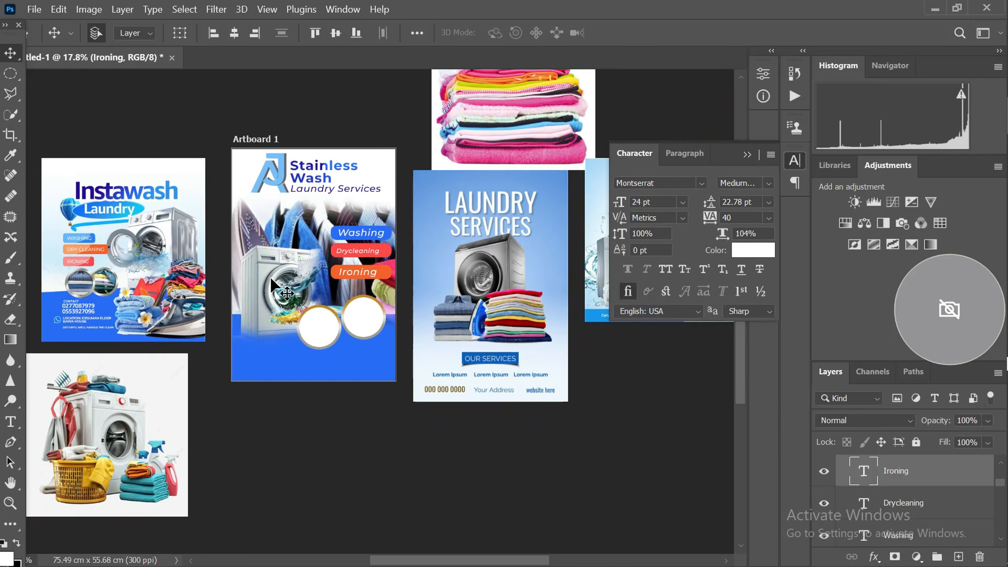
scroll(304, 318, up, 2)
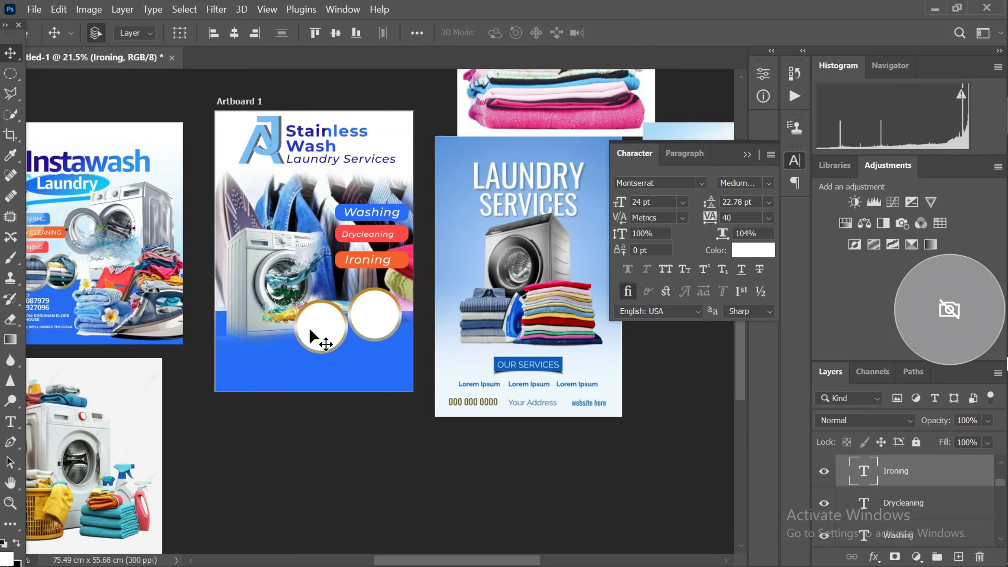
scroll(309, 328, down, 3)
scroll(165, 325, up, 3)
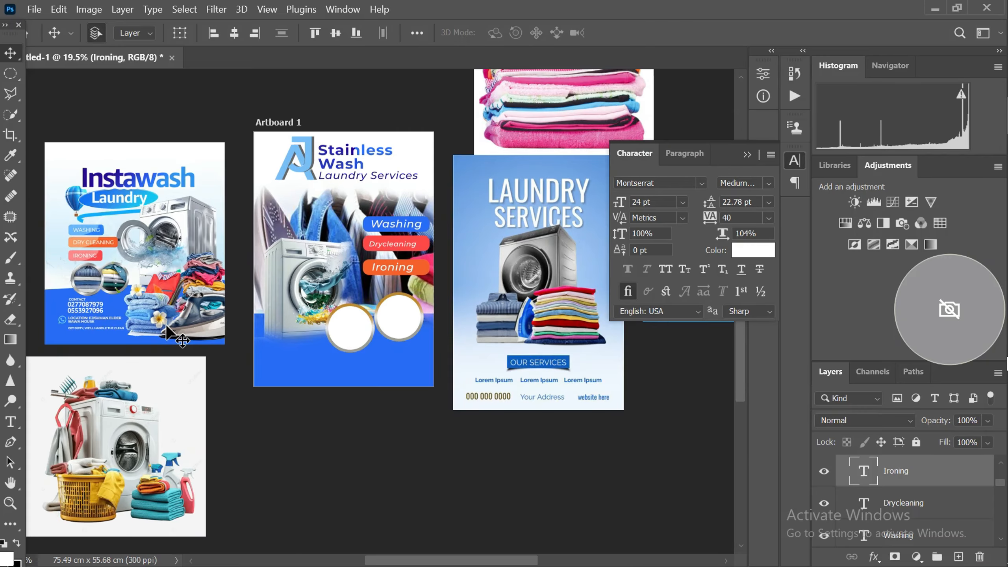
scroll(197, 313, down, 2)
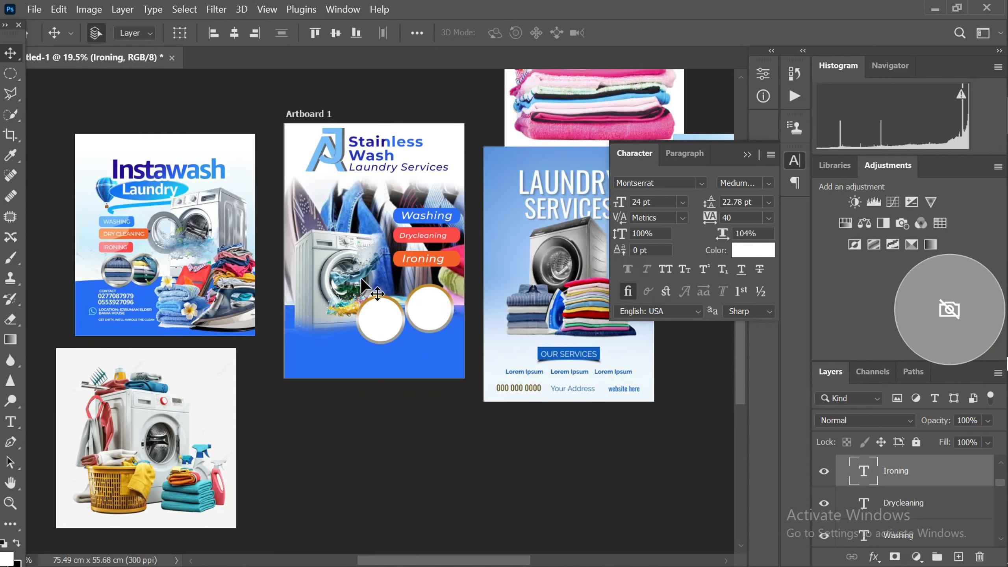
Place the WhatsApp icon.png image from the Desktop folder into the flyer document
mouse_move(1006, 365)
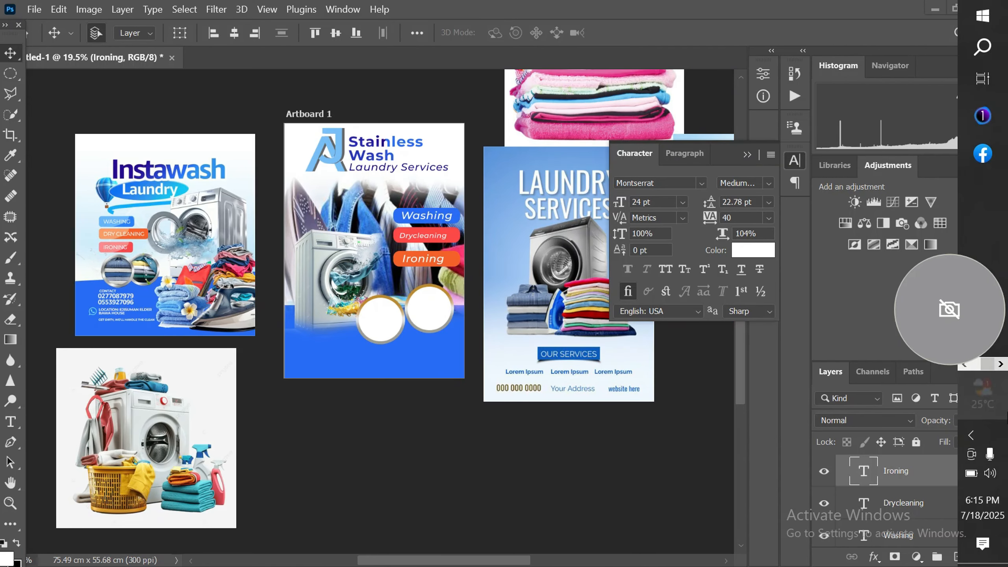
click(964, 365)
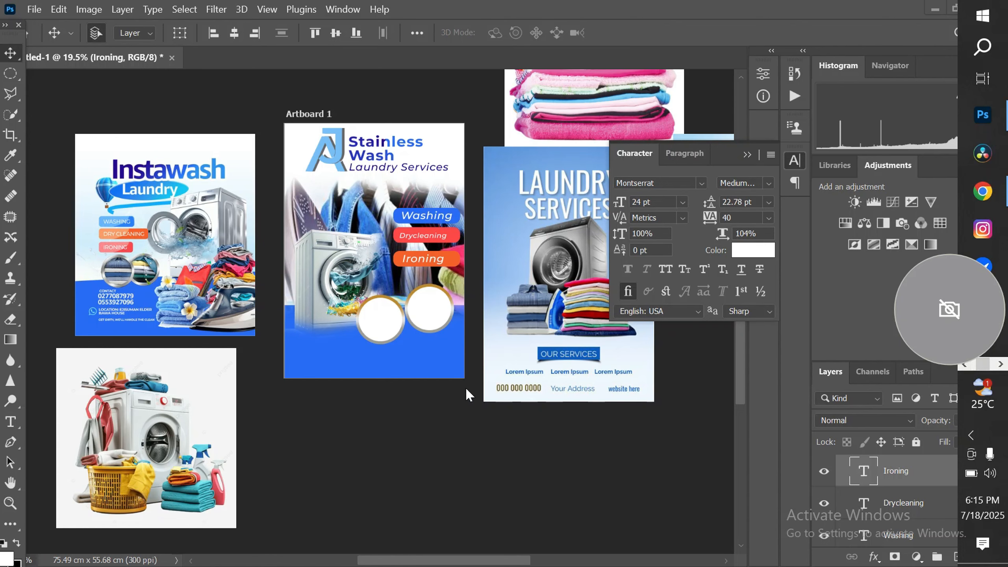
key(super+e)
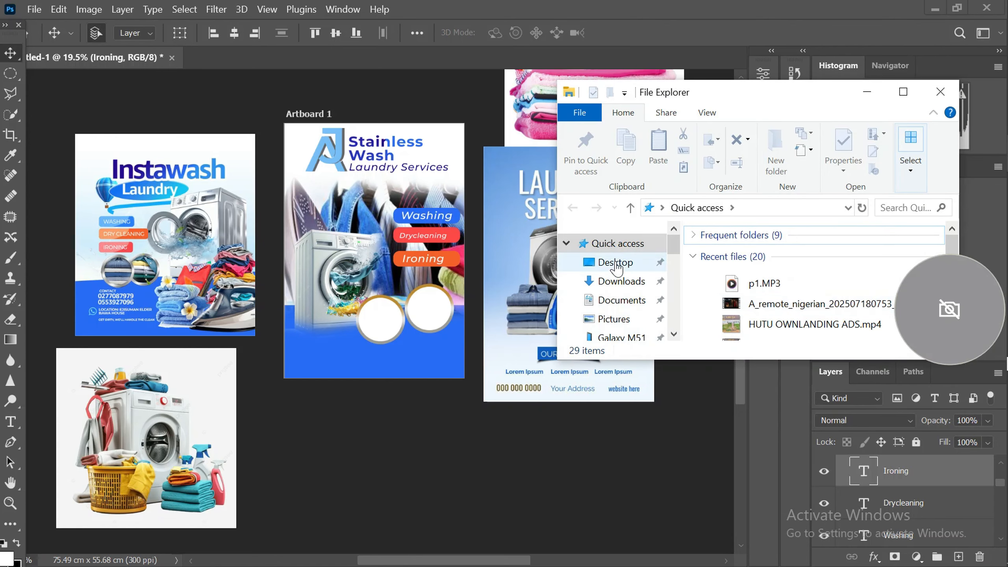
click(615, 262)
scroll(757, 306, down, 2)
scroll(757, 306, down, 10)
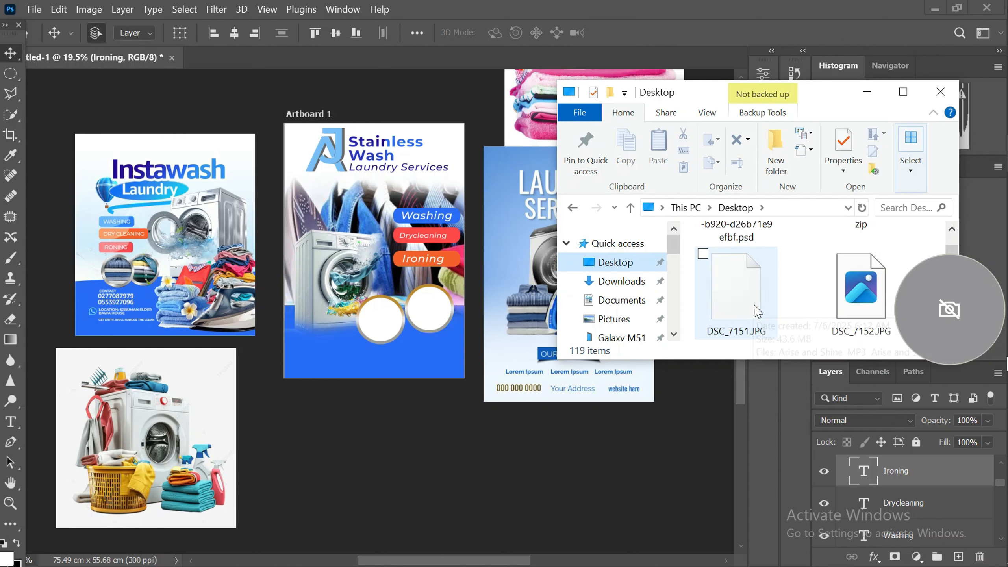
scroll(758, 314, down, 8)
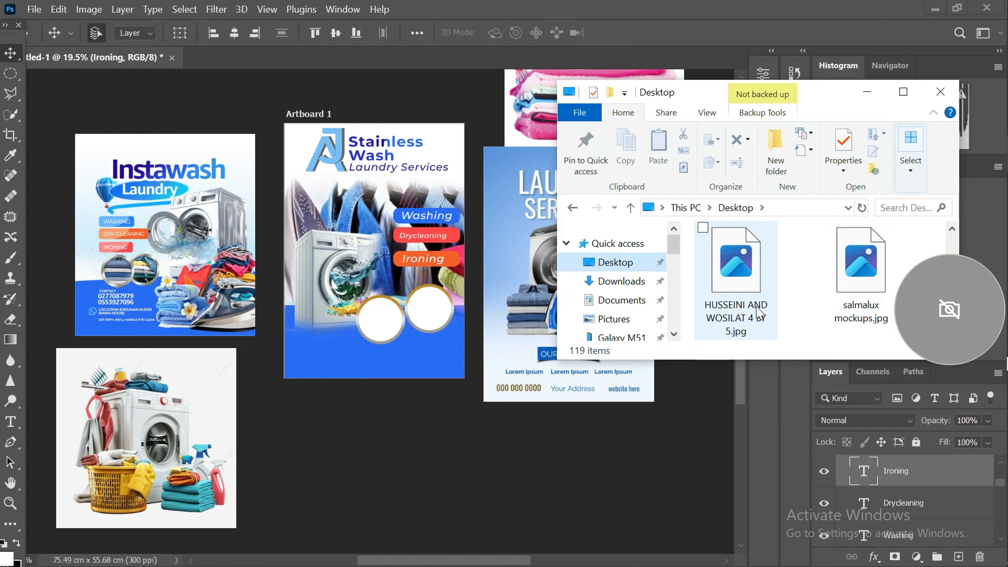
scroll(758, 314, down, 5)
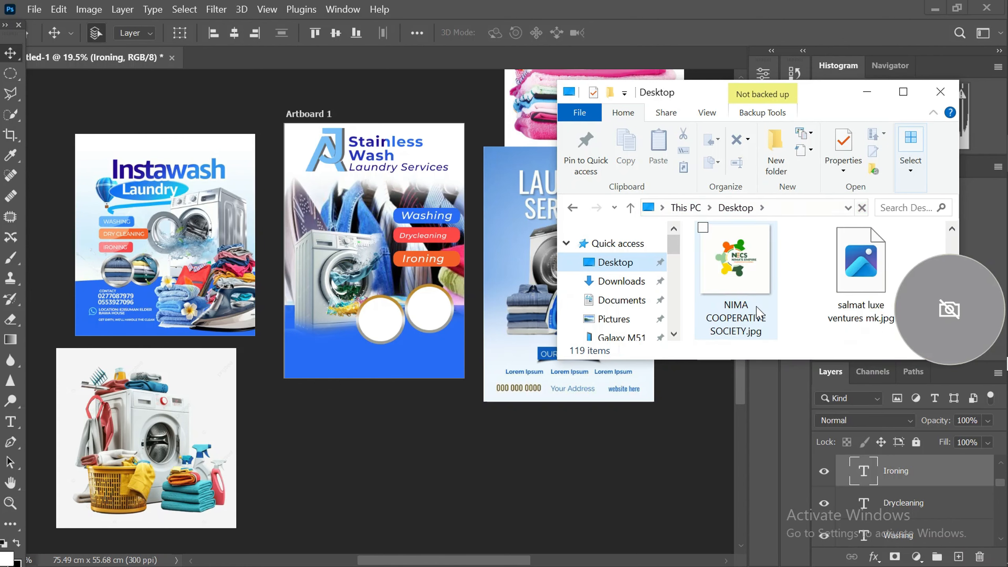
scroll(760, 308, down, 6)
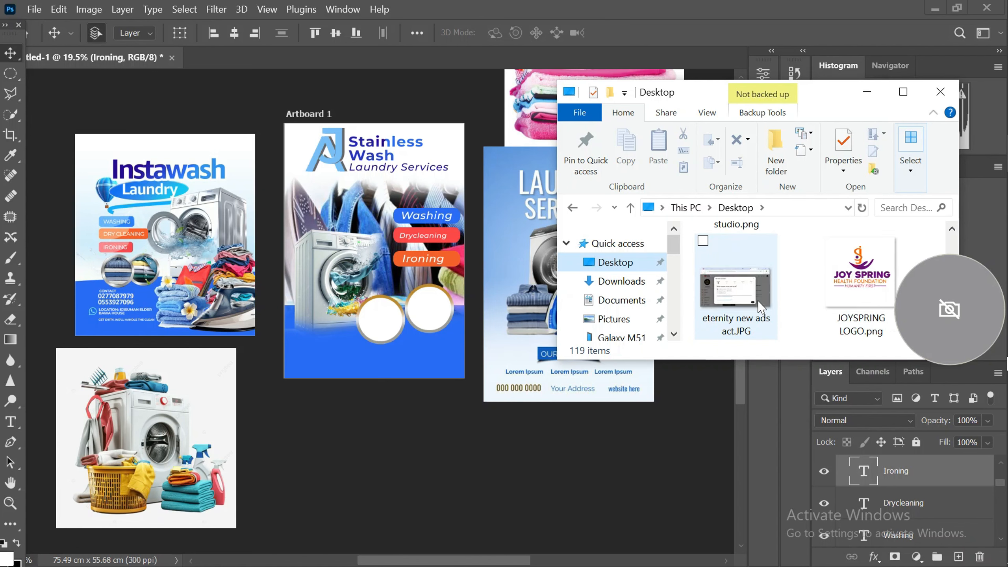
scroll(760, 308, down, 6)
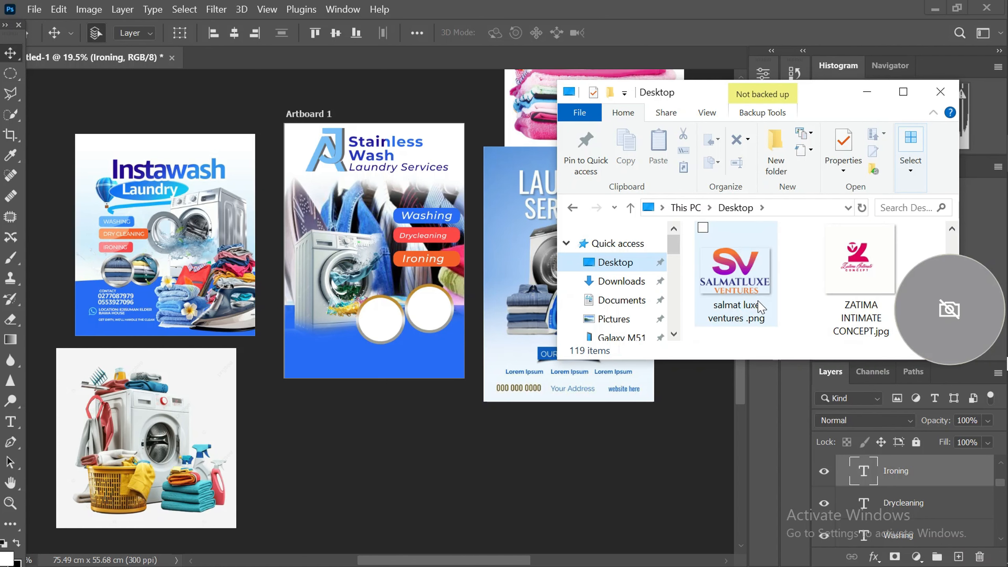
click(743, 282)
scroll(740, 278, down, 2)
click(754, 318)
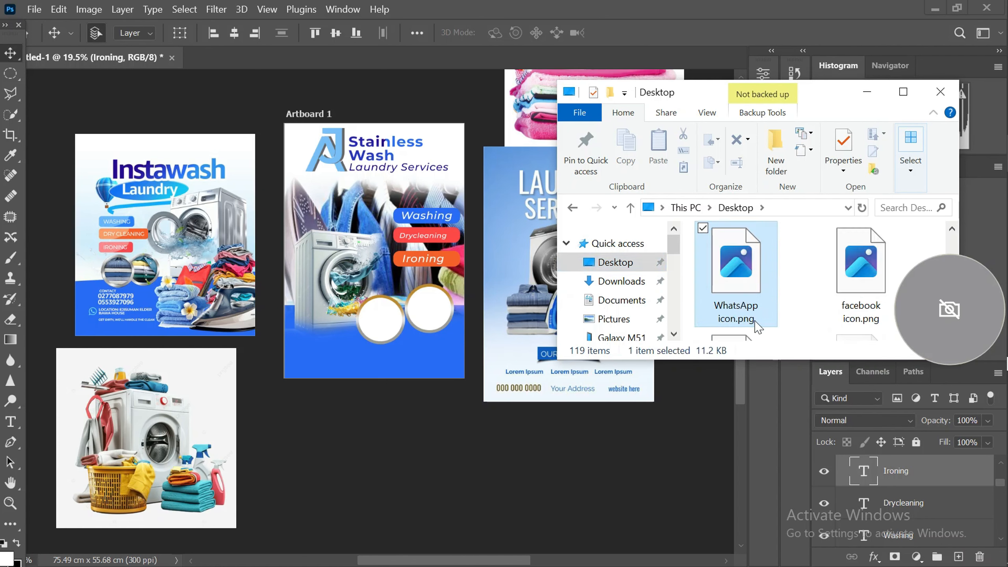
drag(742, 269, 308, 347)
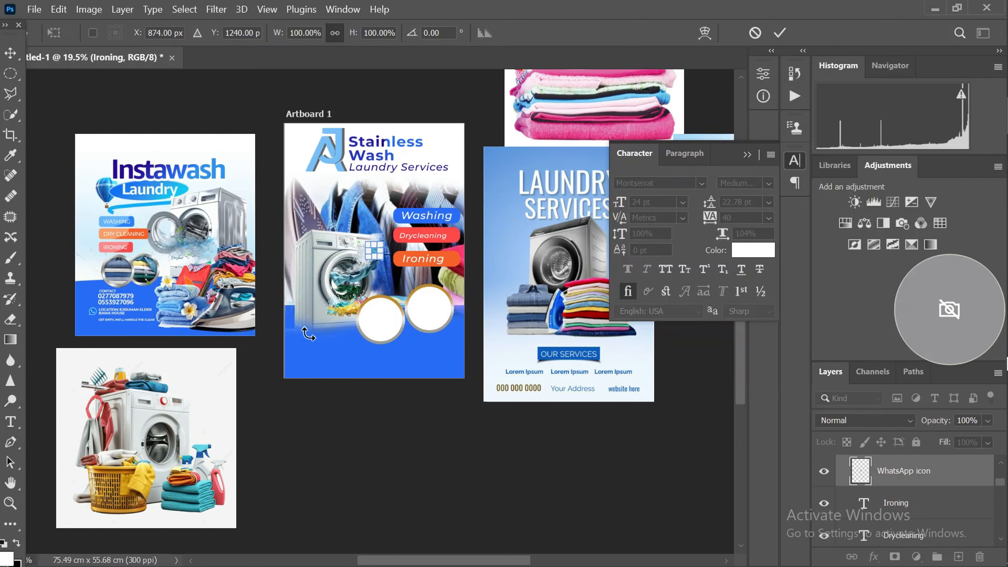
Move the WhatsApp icon into the blue footer, below the washing machine, and commit the placement at its original size
scroll(376, 250, up, 3)
scroll(376, 250, up, 3)
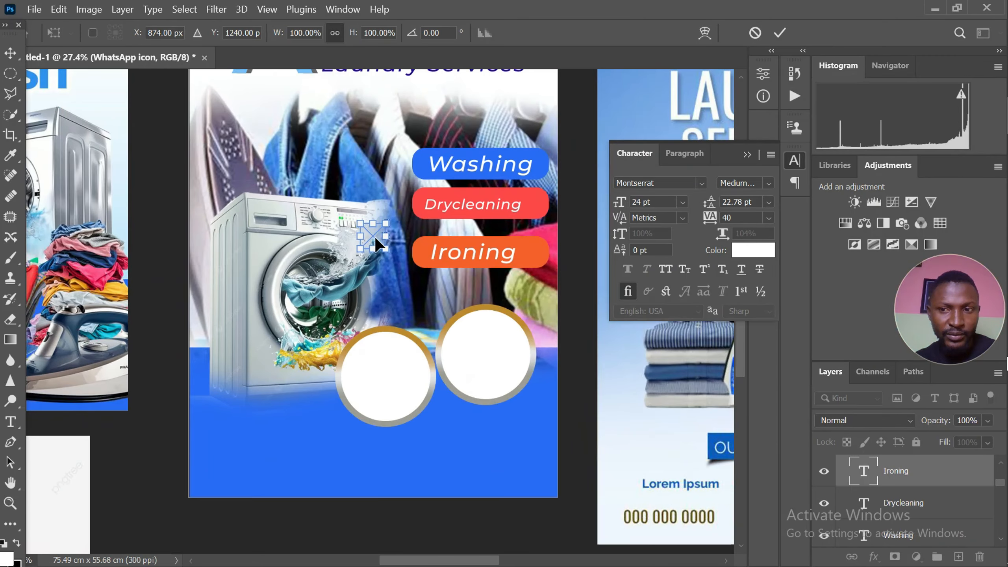
drag(372, 235, 269, 427)
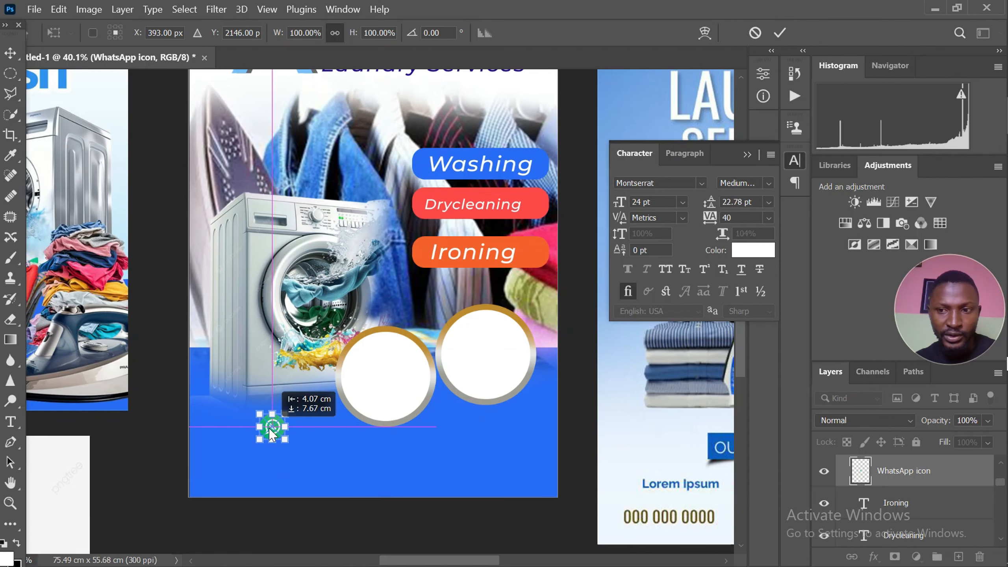
scroll(324, 293, down, 3)
scroll(291, 420, up, 3)
scroll(291, 370, up, 3)
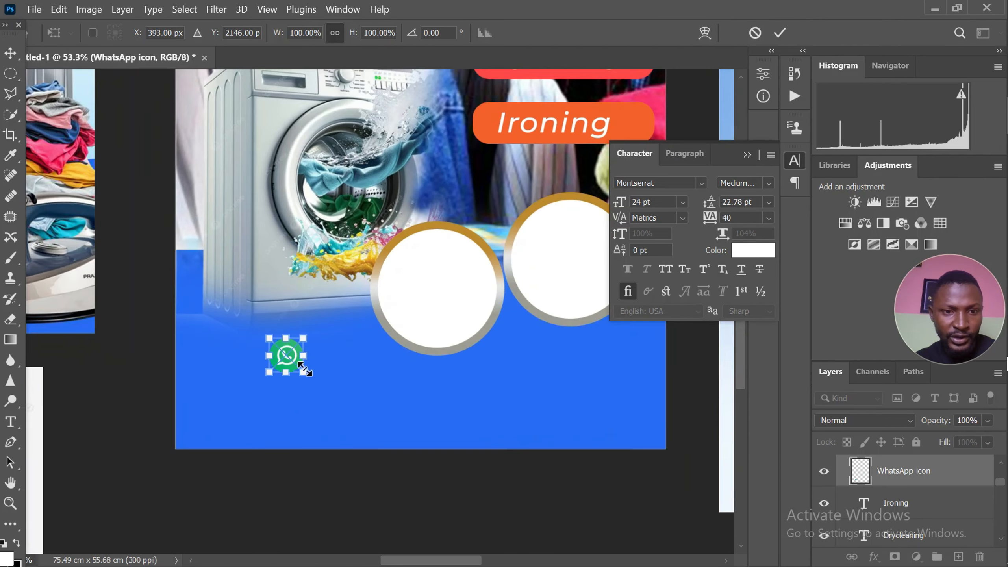
drag(292, 359, 278, 390)
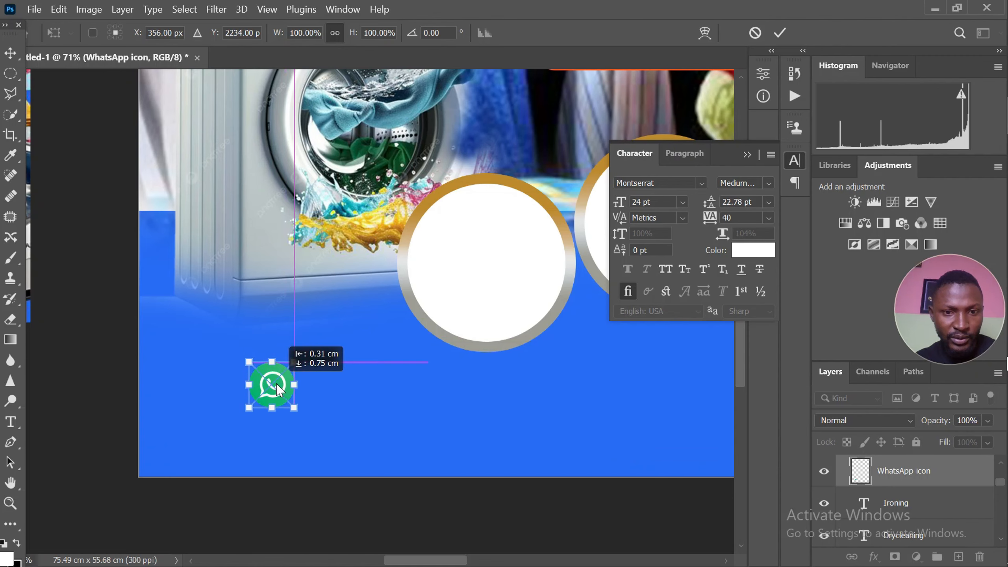
scroll(389, 334, down, 5)
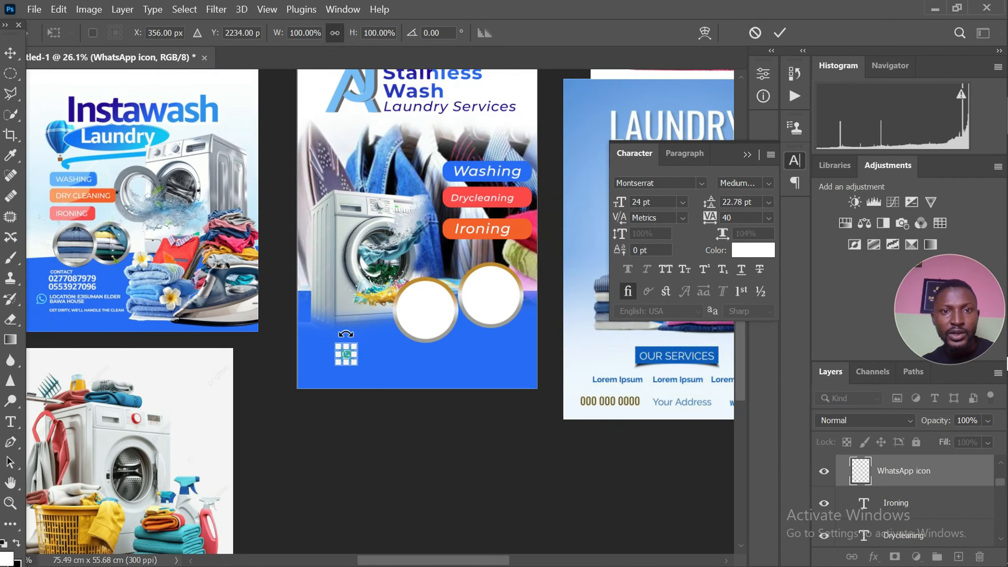
scroll(340, 277, down, 3)
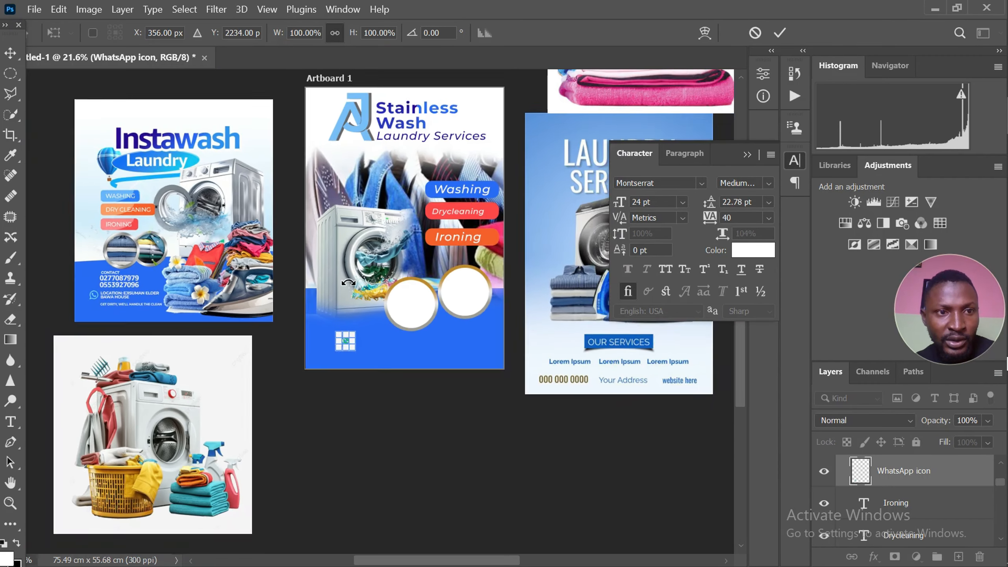
scroll(339, 200, up, 2)
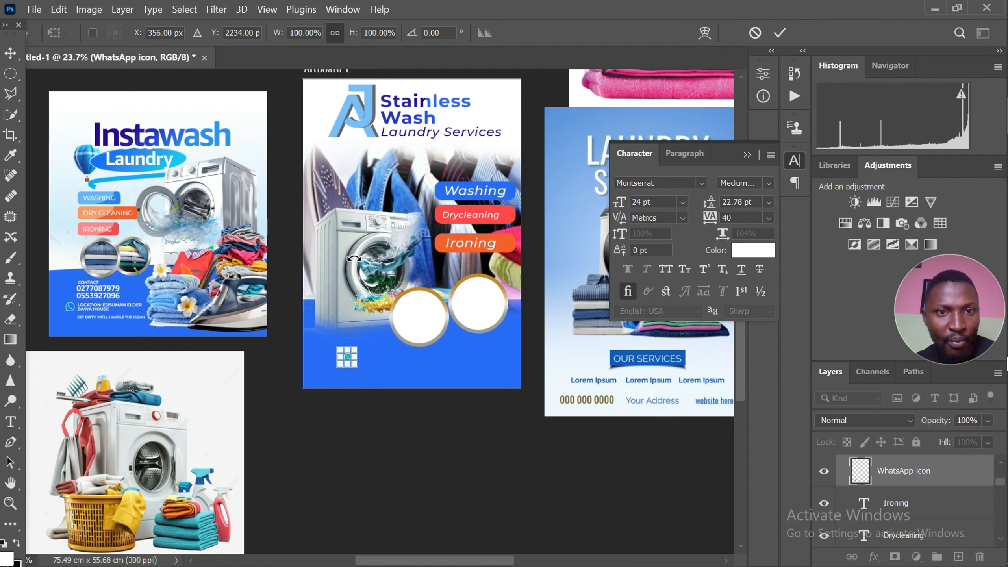
key(Return)
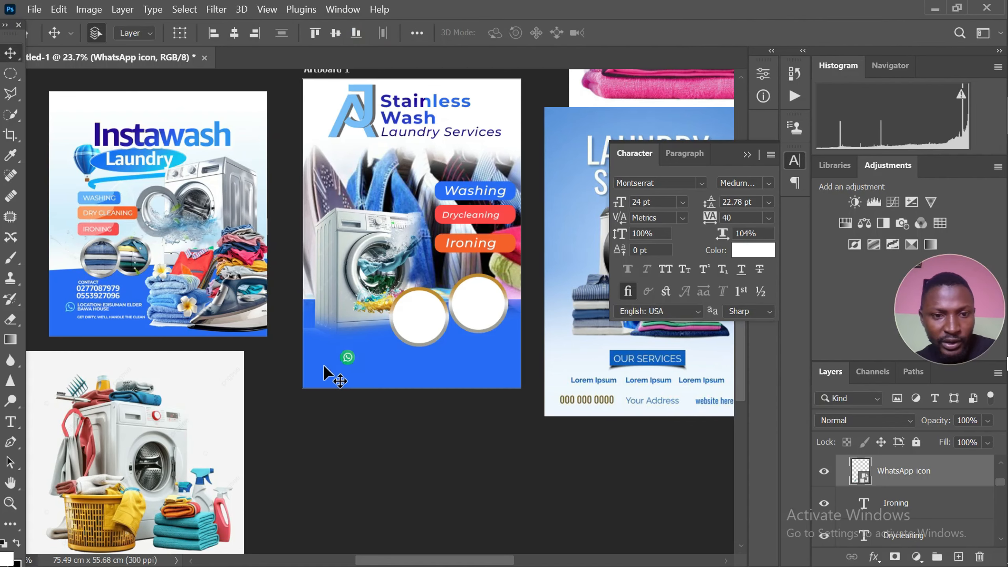
Duplicate the Stainless Wash title into the blue footer, just beside the WhatsApp icon
scroll(294, 278, down, 1)
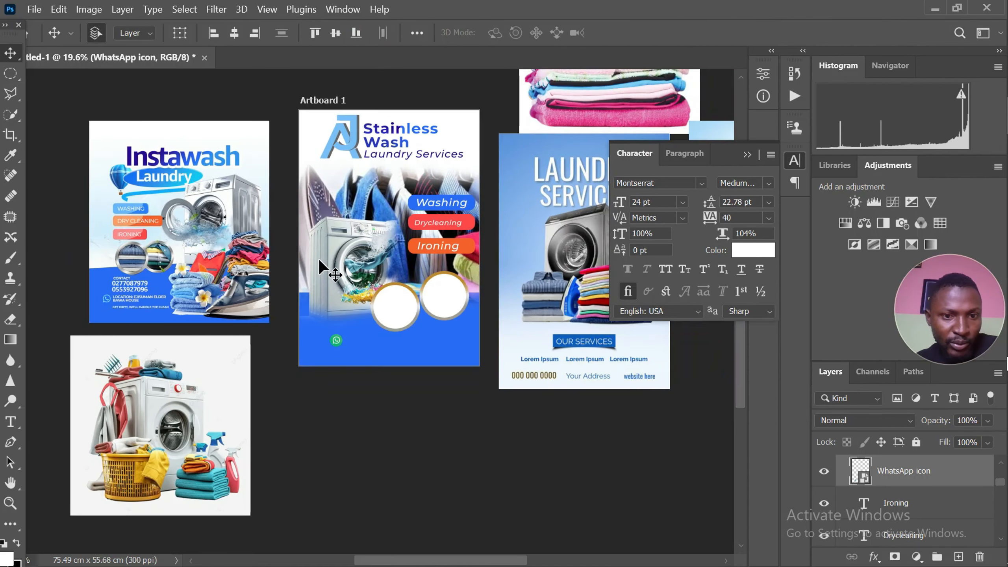
click(387, 135)
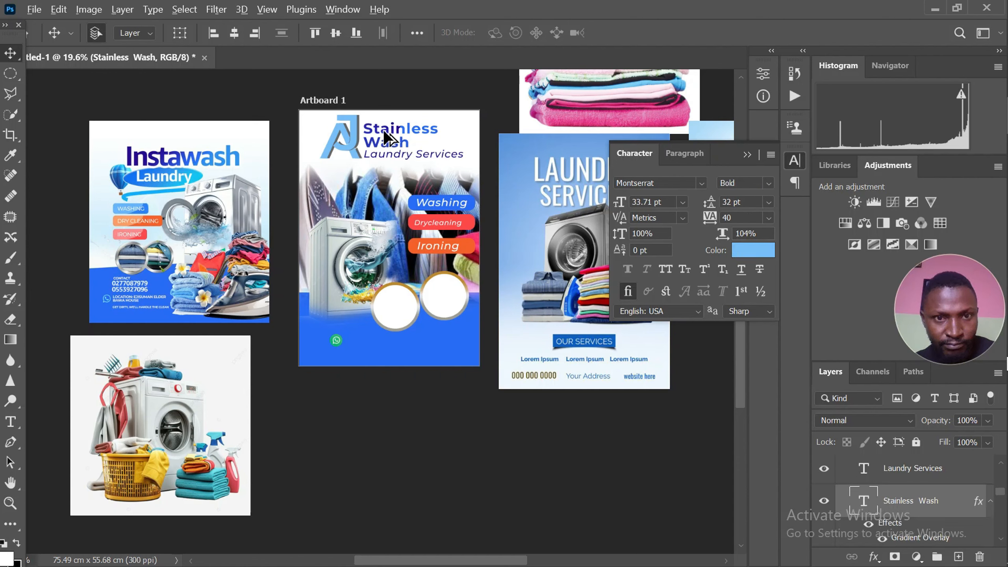
drag(385, 133, 372, 344)
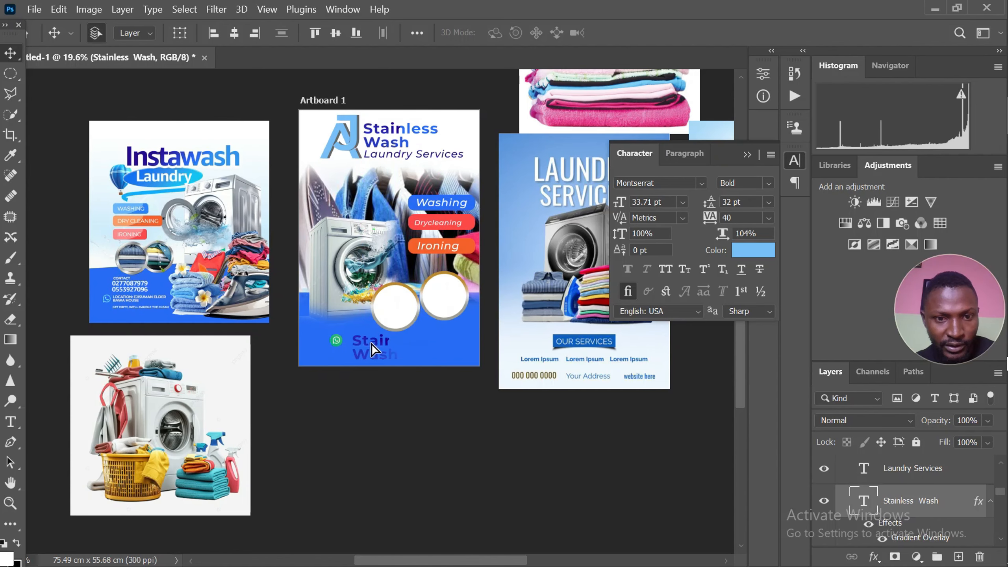
Set the text colour of the footer's Stainless Wash copy to white
double_click(371, 342)
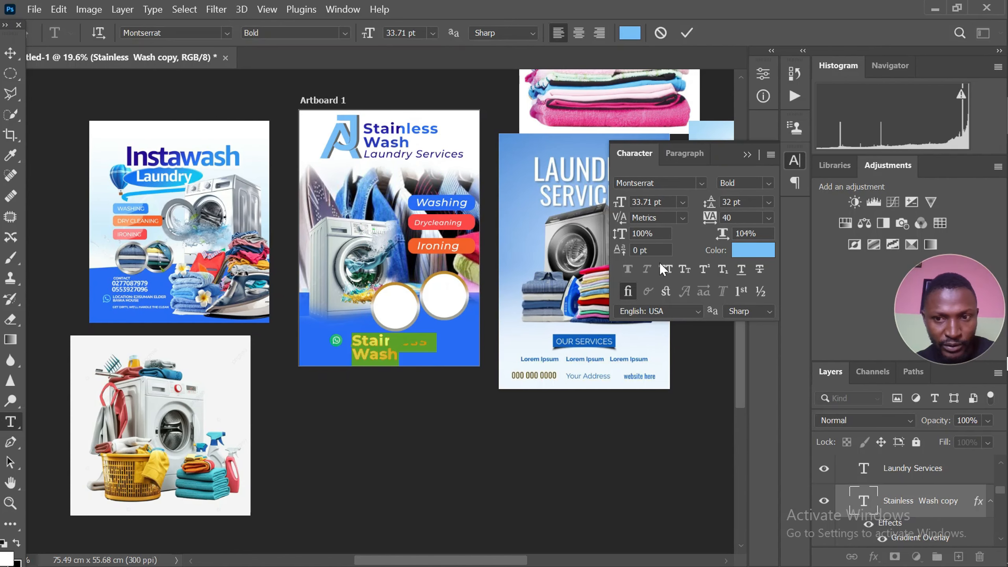
click(753, 250)
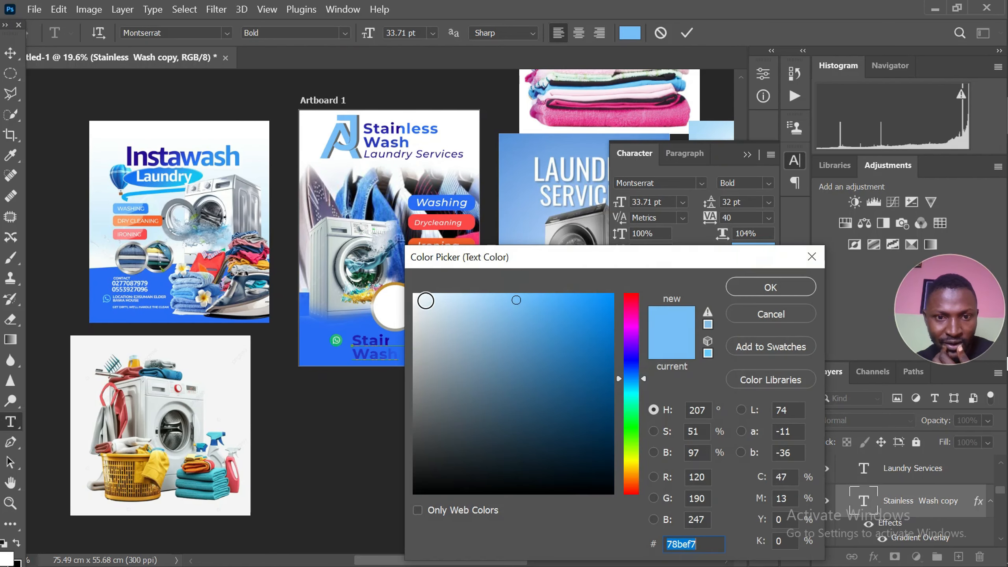
click(426, 300)
click(771, 287)
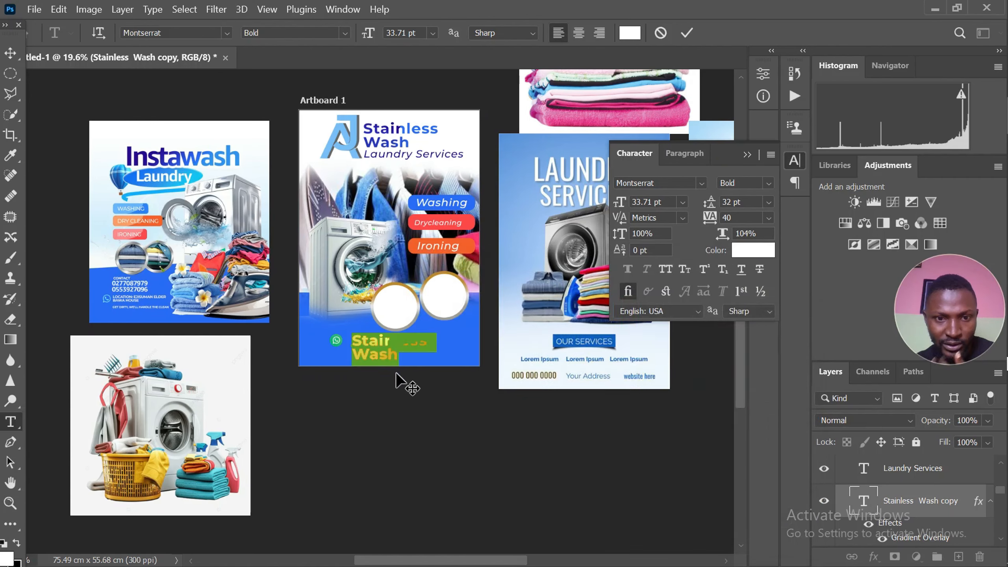
scroll(396, 374, up, 2)
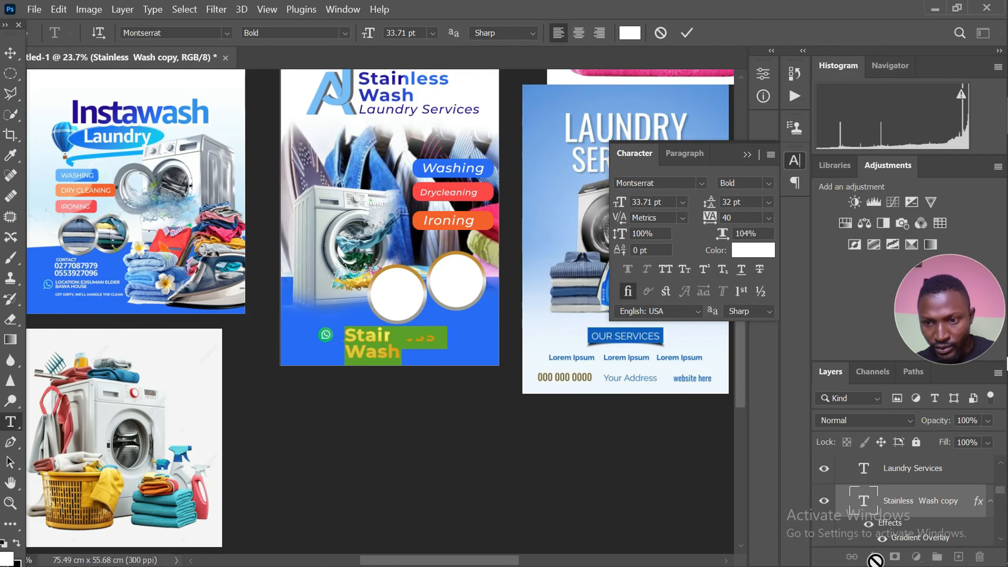
click(690, 36)
key(v)
Turn off the Gradient Overlay effect on the footer's Stainless Wash copy
click(874, 557)
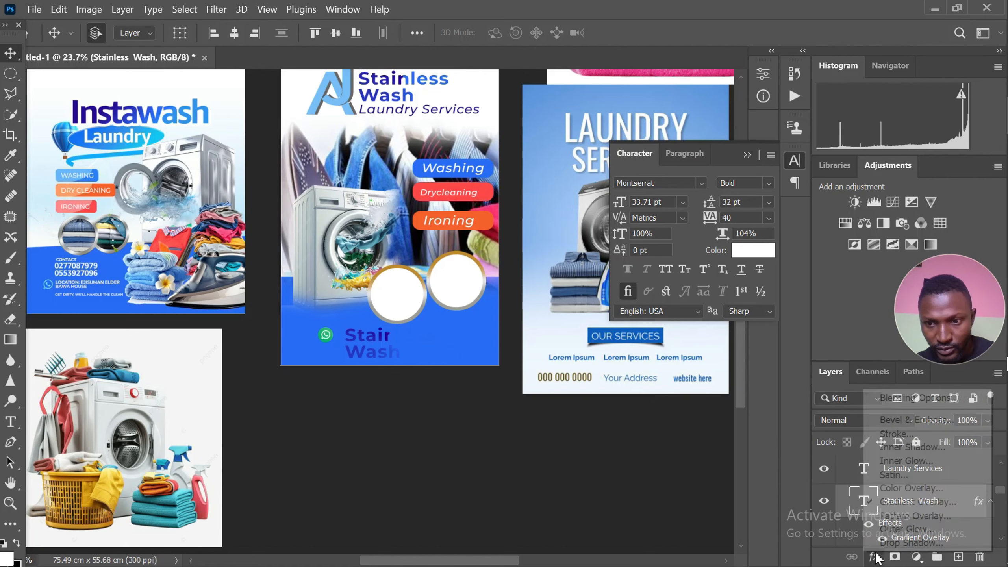
click(913, 503)
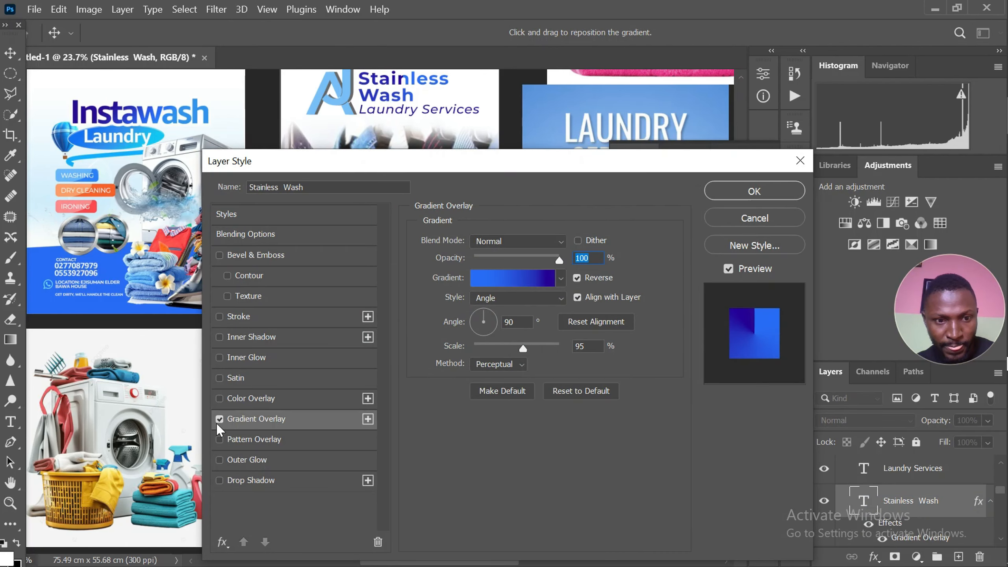
click(219, 420)
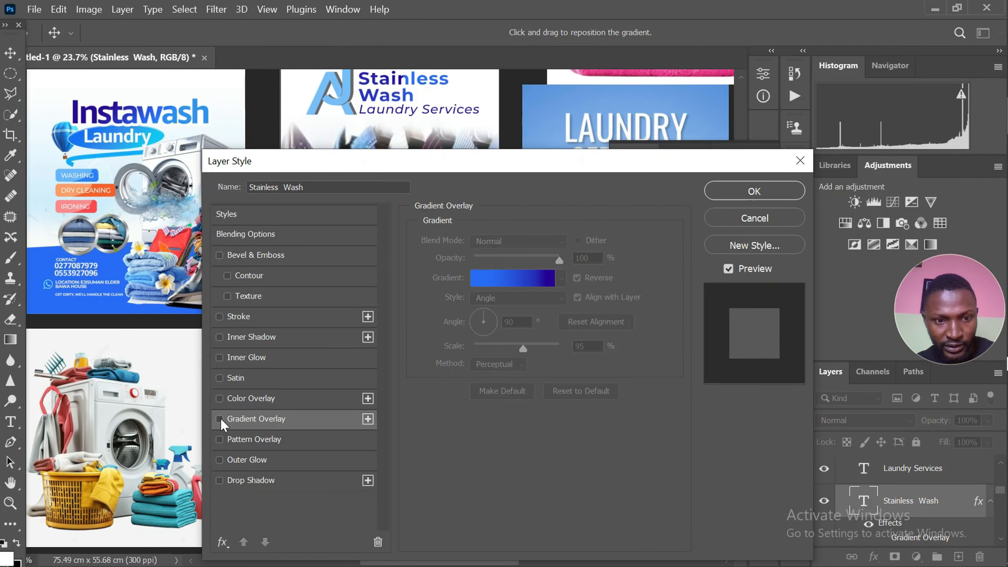
click(741, 192)
Replace the footer's Stainless Wash copy with the business's contact phone number
scroll(365, 323, up, 5)
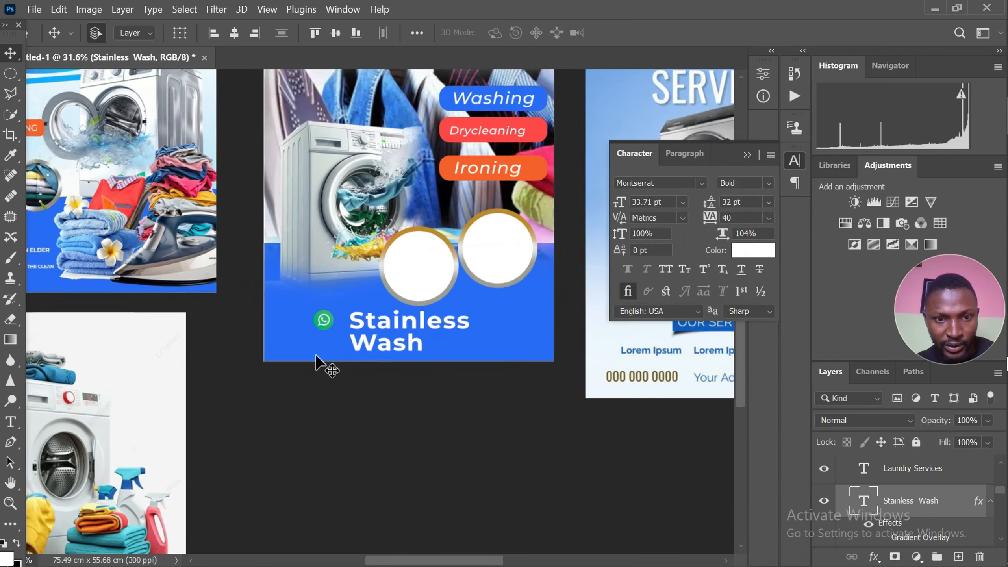
double_click(366, 319)
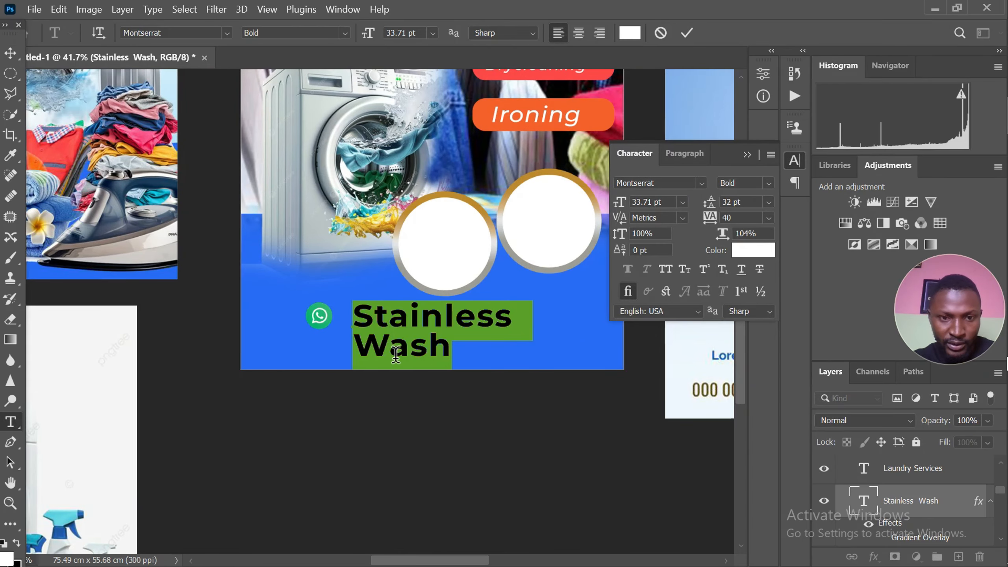
scroll(417, 355, down, 3)
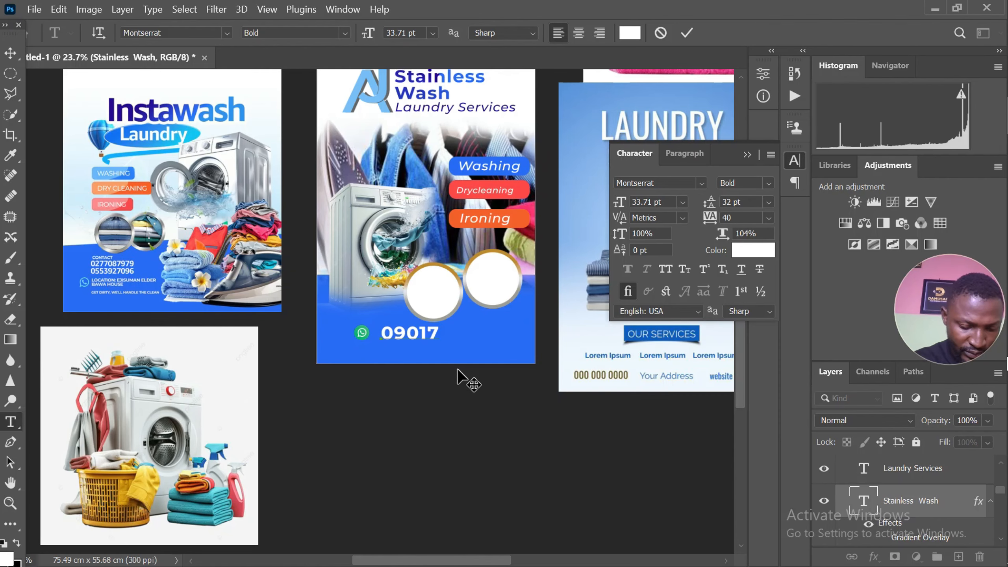
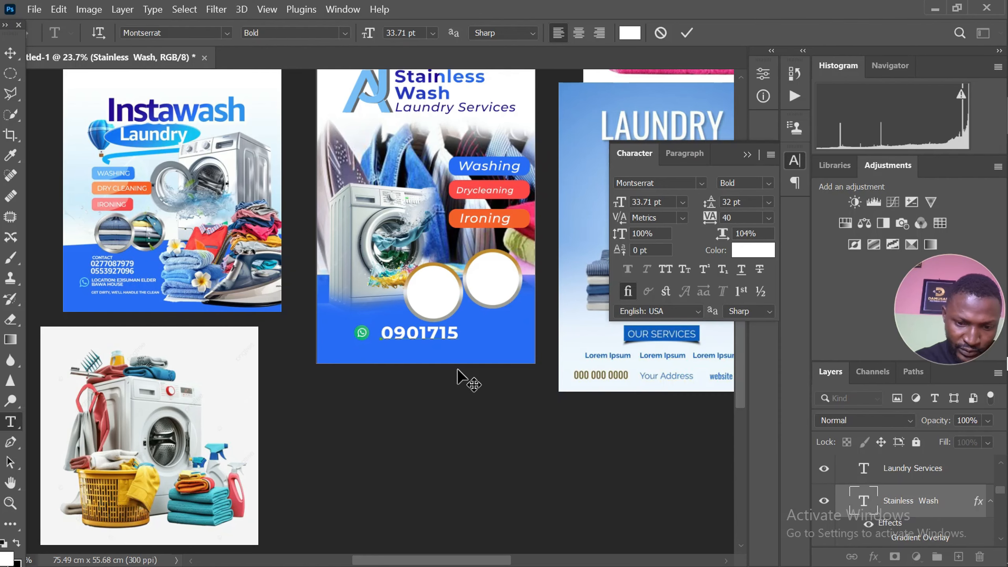
scroll(316, 325, down, 2)
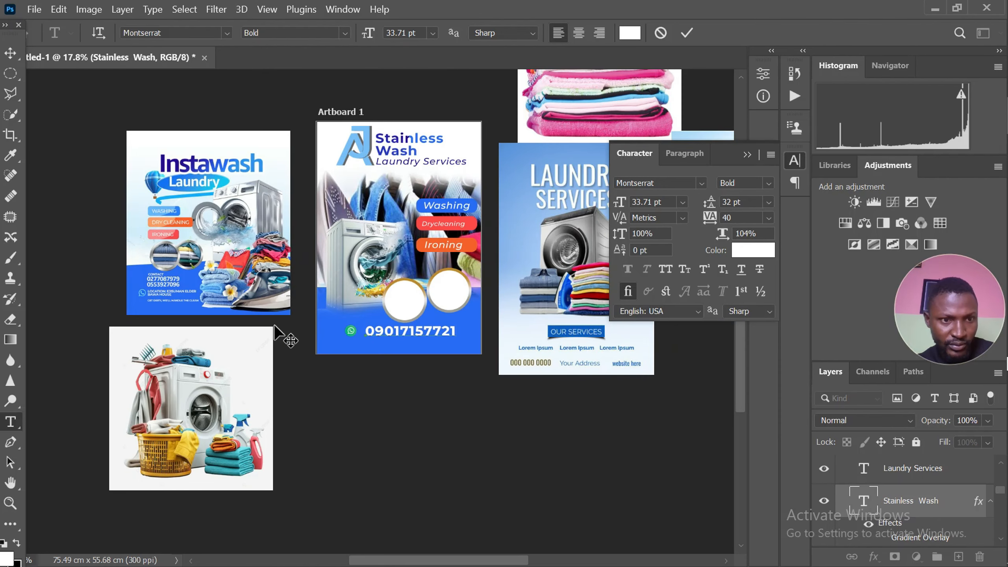
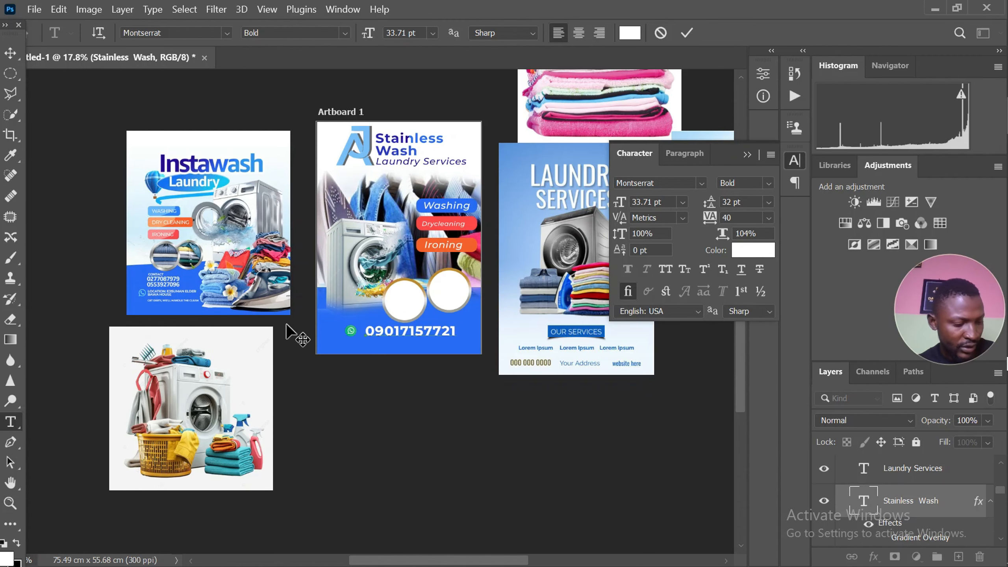
Scale the phone number text in the blue footer down to about 50%
scroll(373, 344, up, 5)
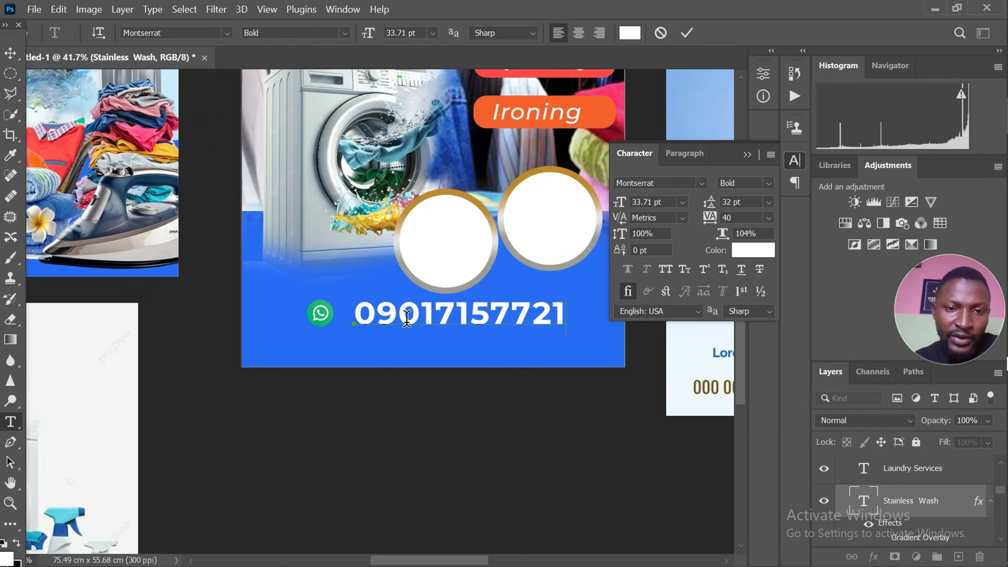
click(11, 52)
scroll(278, 274, up, 1)
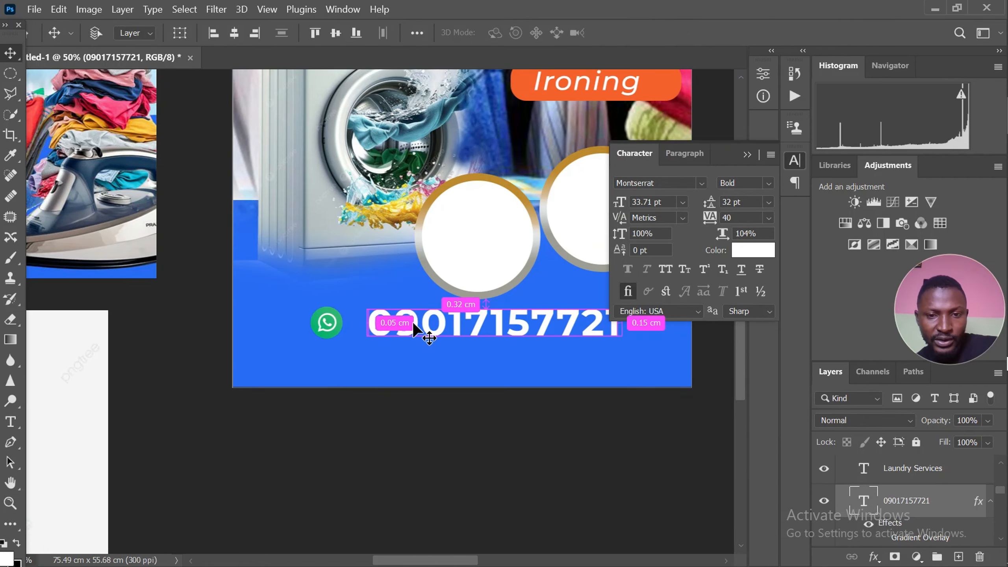
key(ctrl+t)
scroll(338, 336, down, 3)
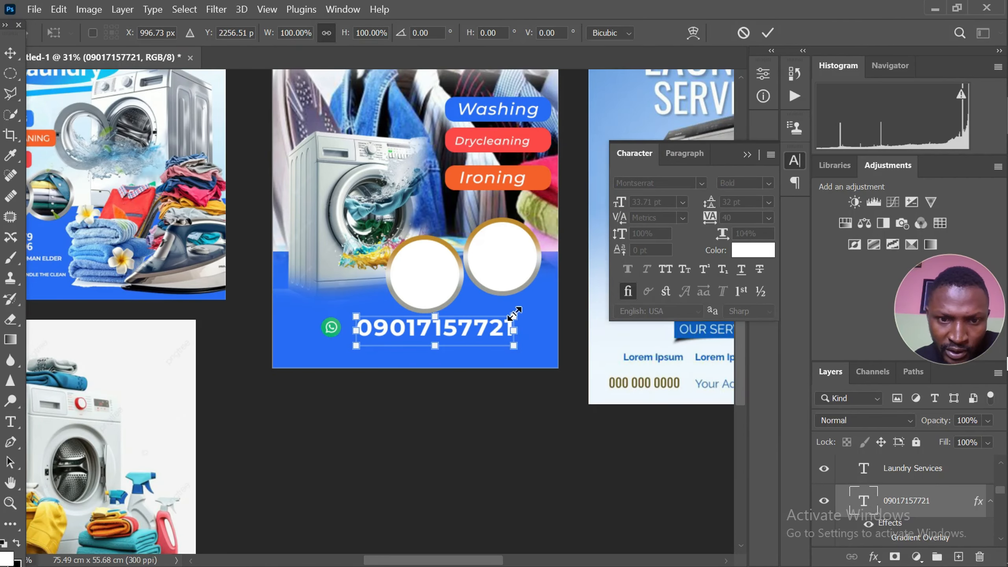
drag(515, 314, 433, 320)
scroll(367, 349, up, 3)
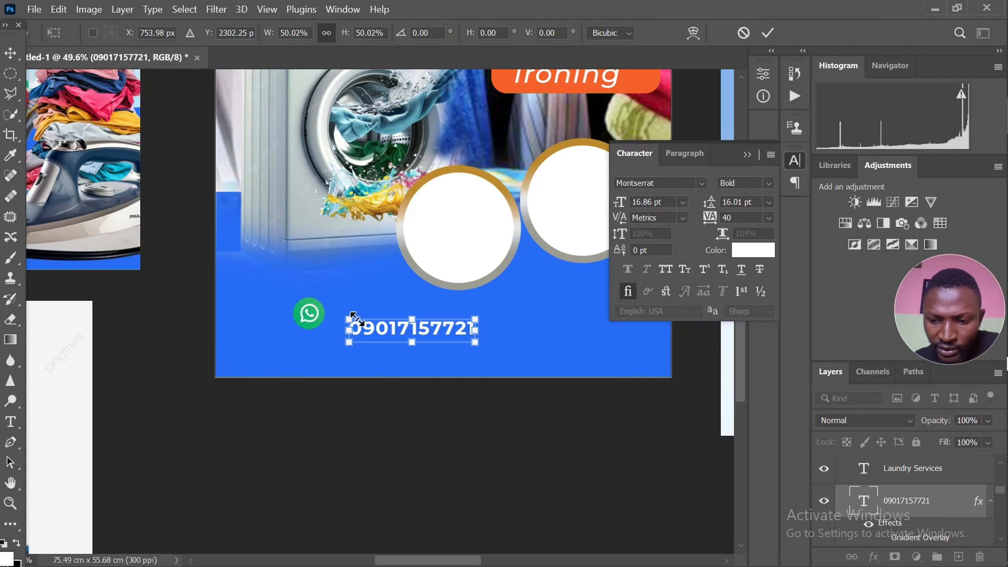
key(Return)
Move the WhatsApp icon nearer the flyer's left edge and place the phone number right beside it
scroll(314, 321, up, 1)
drag(319, 315, 279, 319)
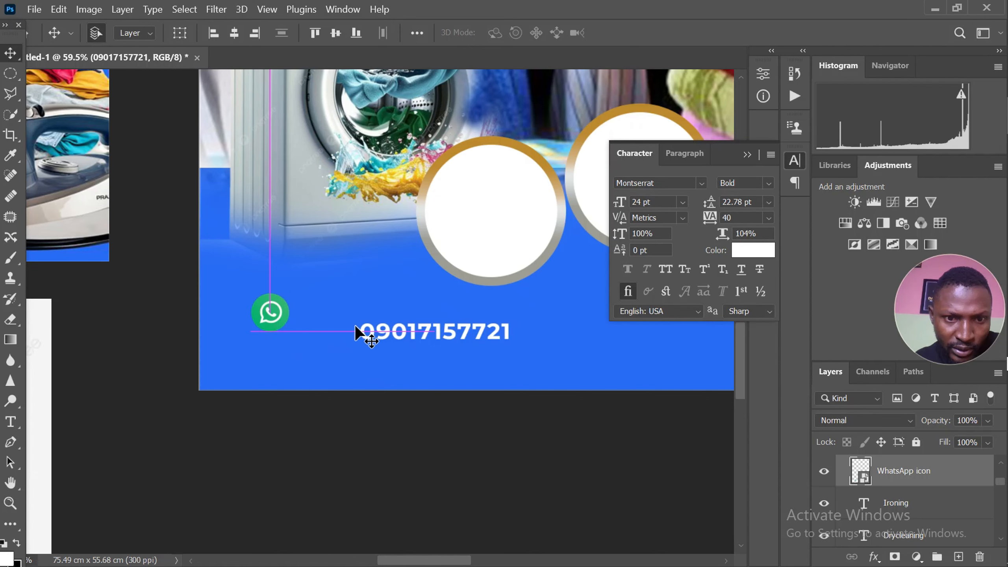
click(367, 334)
drag(367, 335, 310, 318)
scroll(310, 331, up, 1)
scroll(310, 331, down, 2)
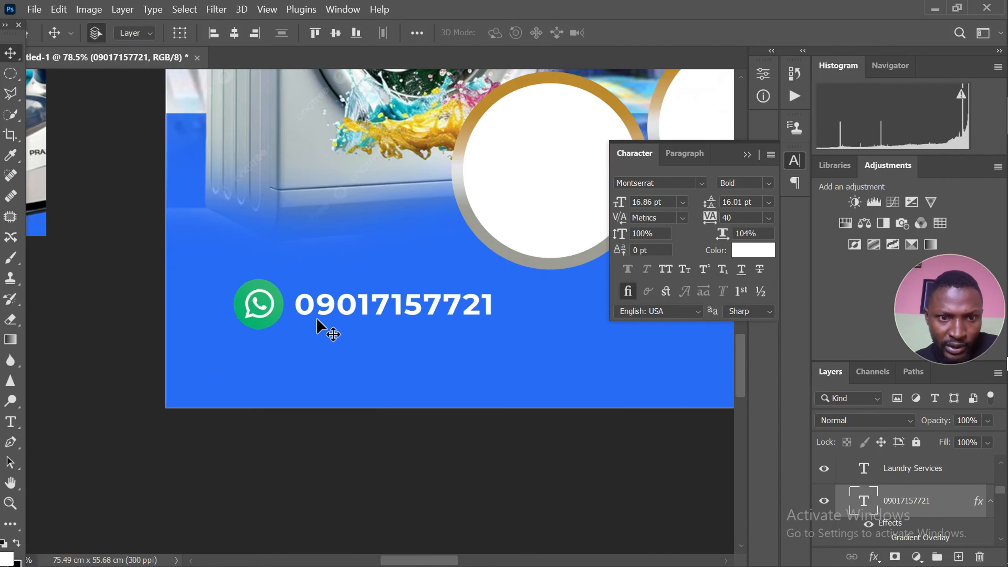
scroll(329, 330, up, 3)
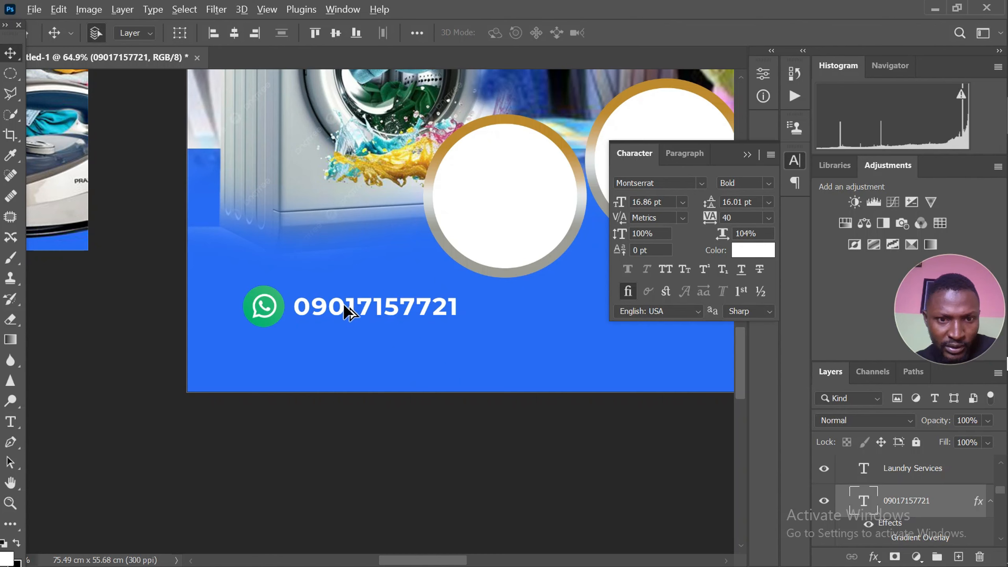
Duplicate the phone number directly beneath itself and replace the copy's text with the business's town and state
drag(343, 304, 346, 348)
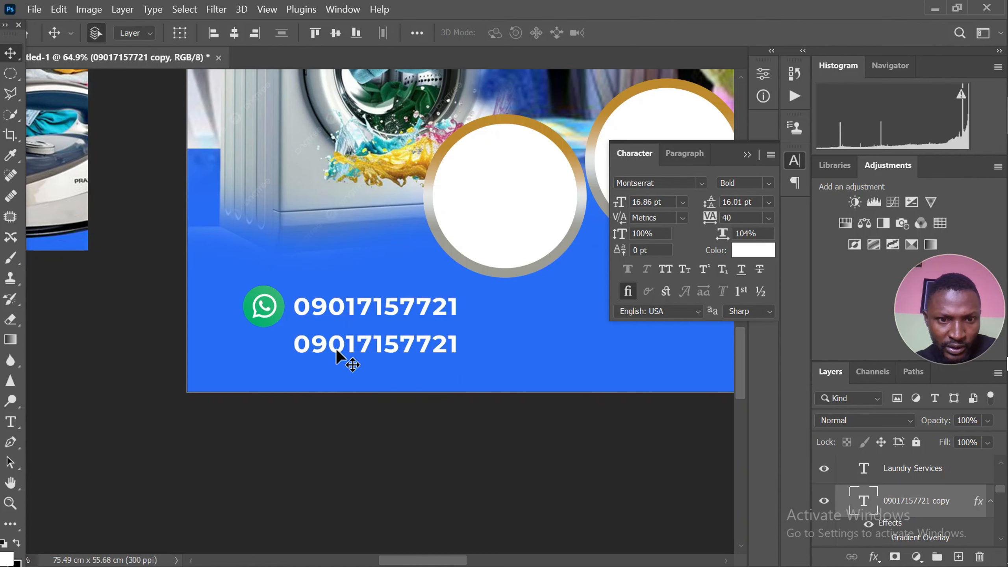
double_click(341, 346)
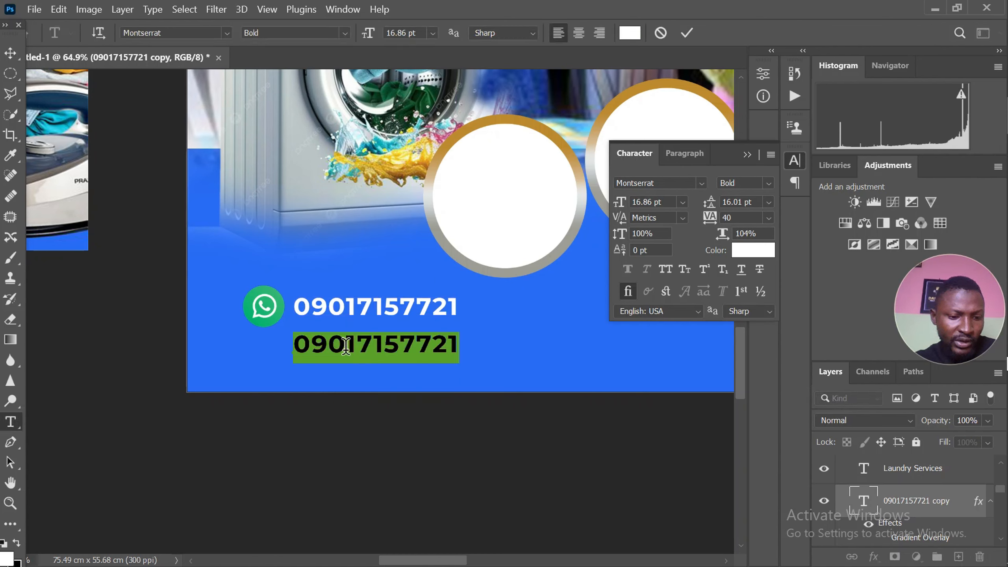
text(A )
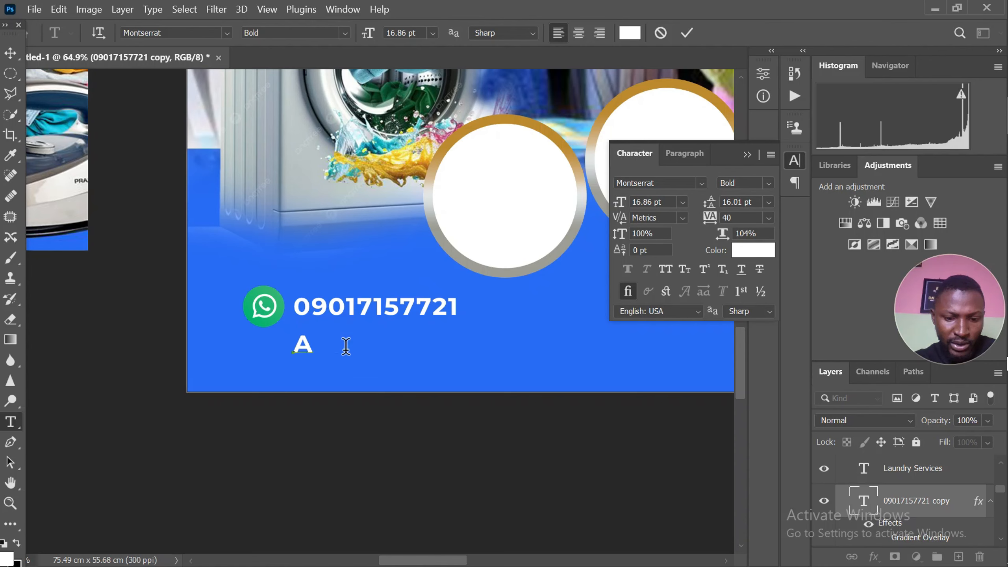
text(yigba)
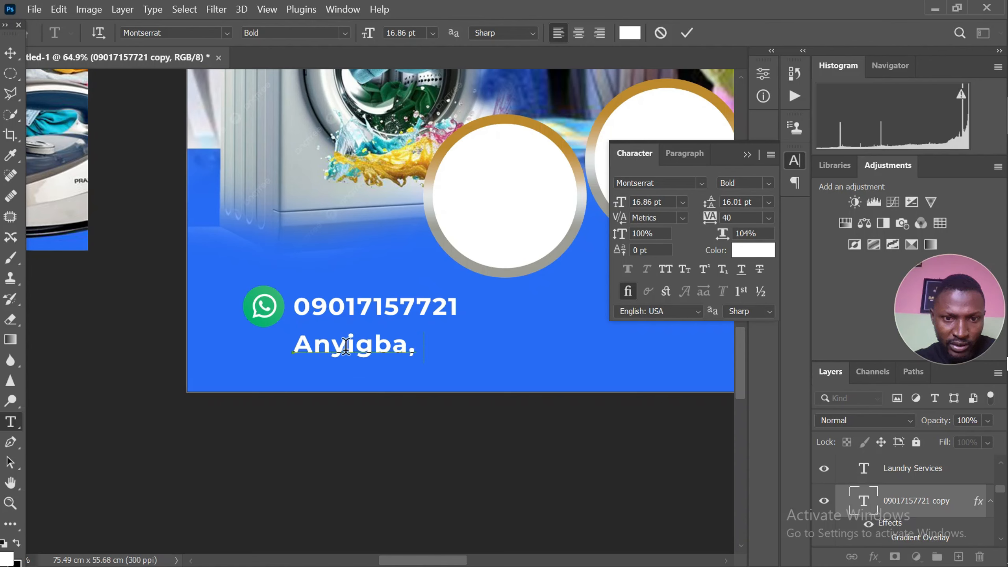
text(, Kogi)
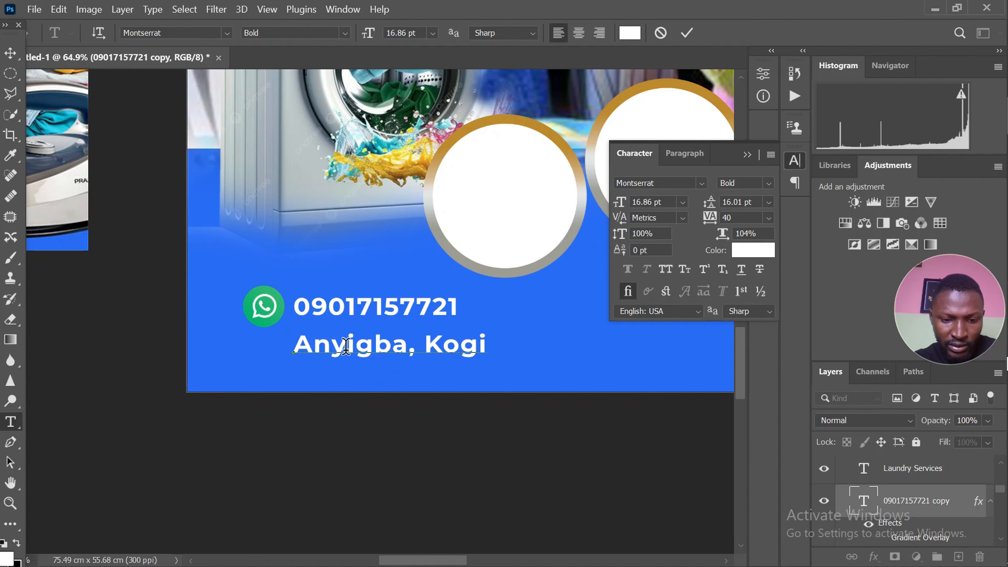
text( State)
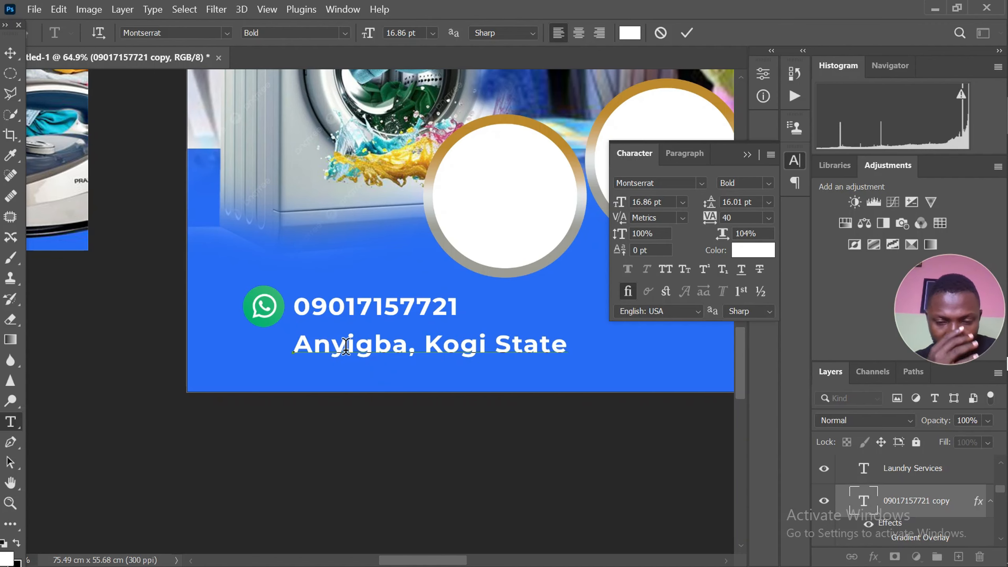
click(11, 52)
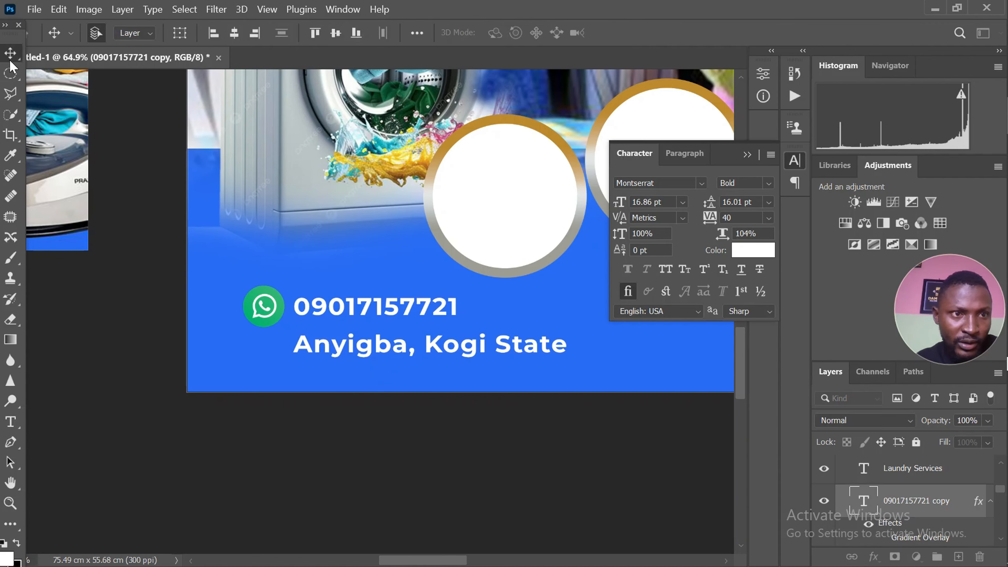
scroll(329, 317, up, 1)
drag(360, 364, 360, 349)
scroll(360, 279, down, 4)
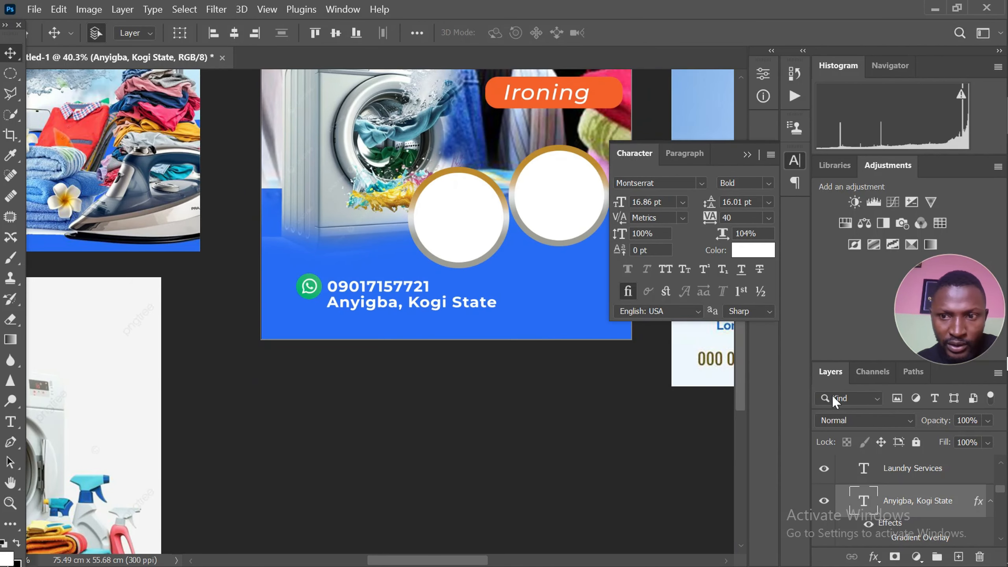
Place the location icon.png file from the Desktop folder into the flyer document
mouse_move(1005, 369)
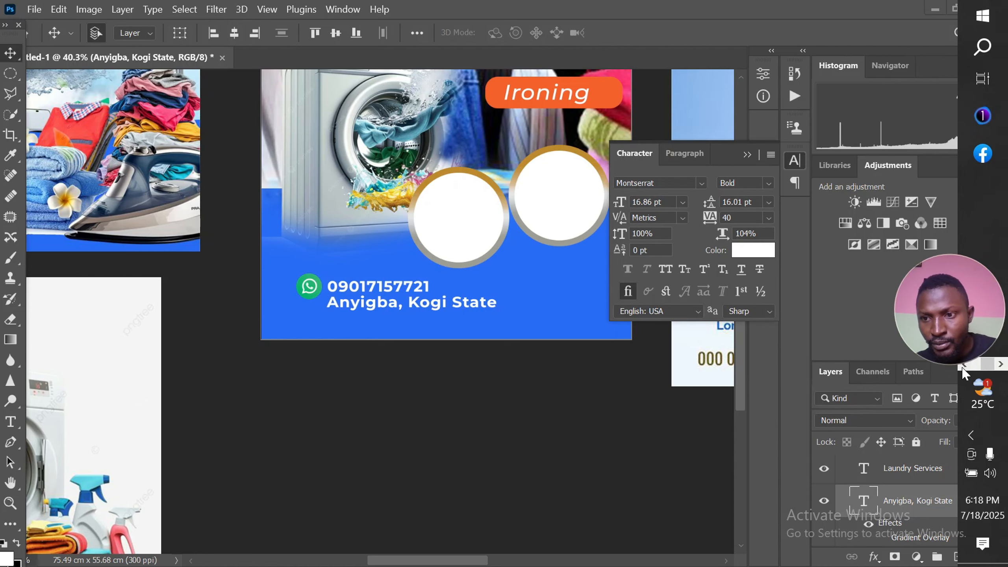
click(966, 364)
click(965, 365)
mouse_move(982, 153)
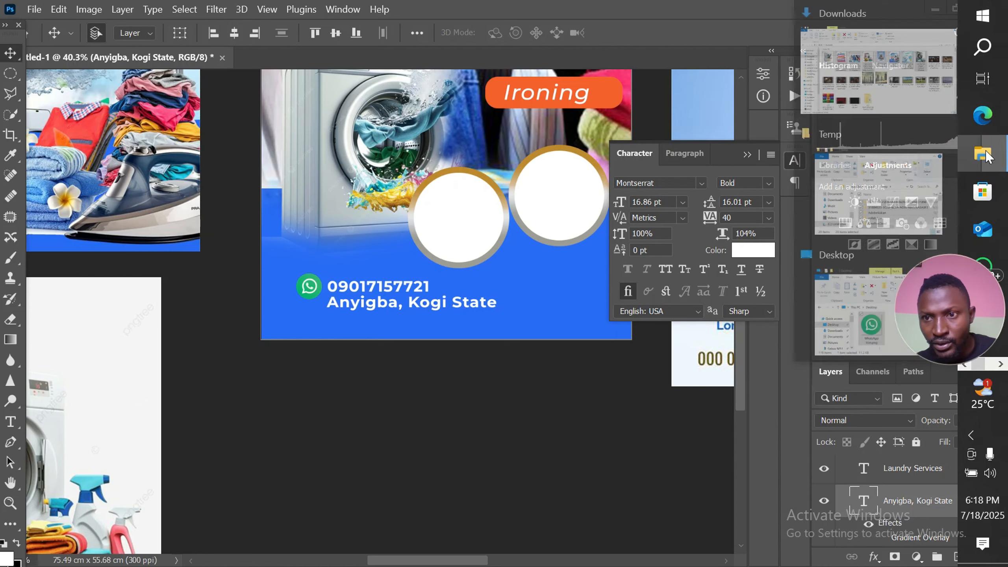
click(860, 274)
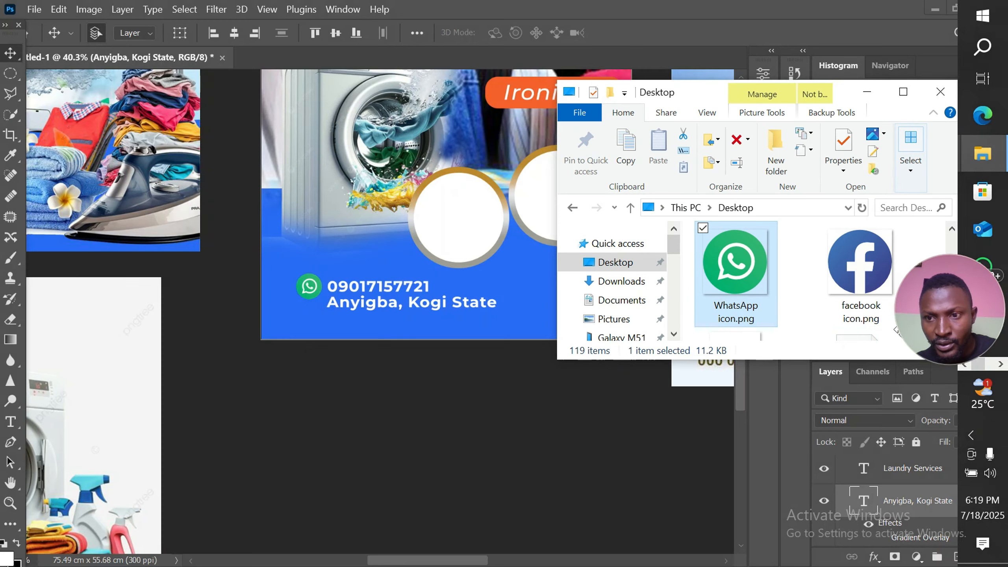
click(851, 284)
scroll(851, 283, down, 3)
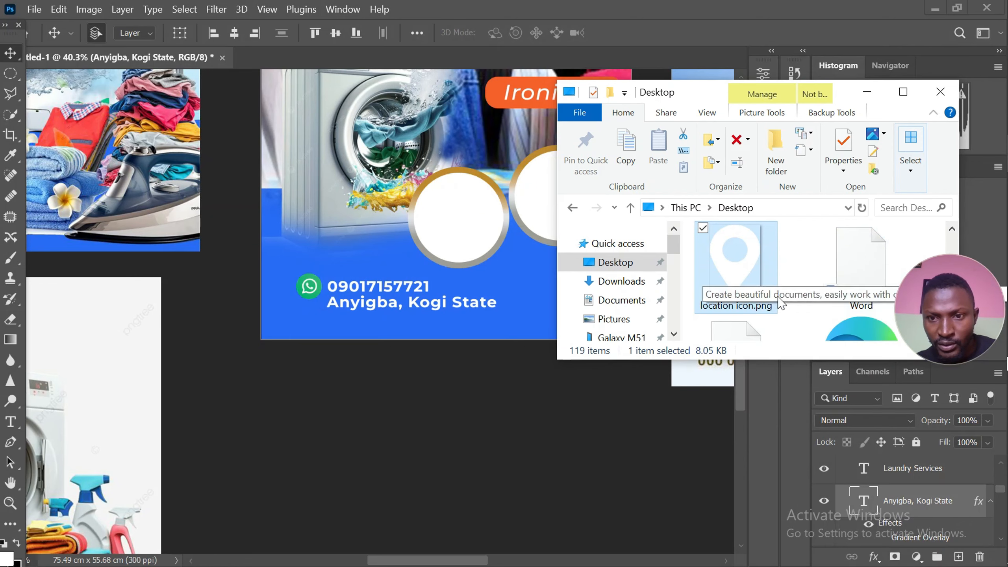
click(737, 270)
drag(737, 271, 298, 313)
Scale the location icon to about 45.5% and position it directly beneath the WhatsApp icon
scroll(299, 313, up, 1)
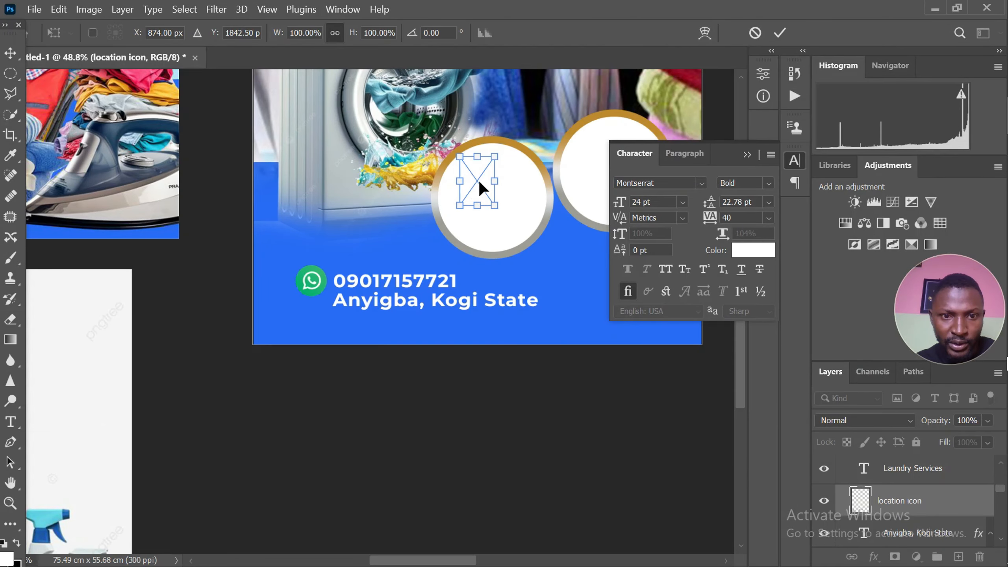
drag(482, 184, 314, 316)
scroll(308, 296, up, 4)
scroll(310, 295, up, 3)
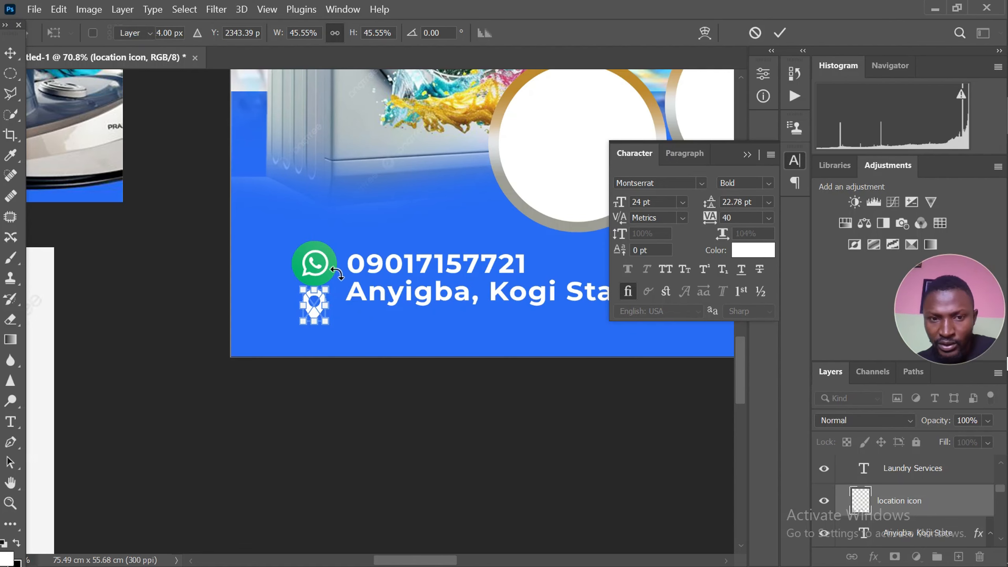
key(Return)
Scale the WhatsApp icon down slightly so its size suits the location icon below it
scroll(322, 254, up, 2)
click(313, 269)
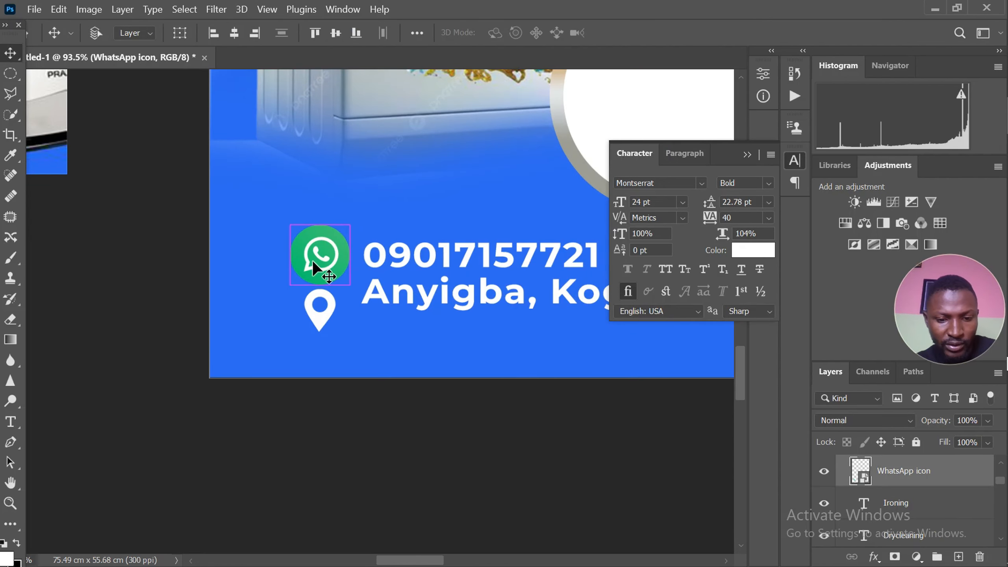
key(ctrl+t)
scroll(323, 280, up, 1)
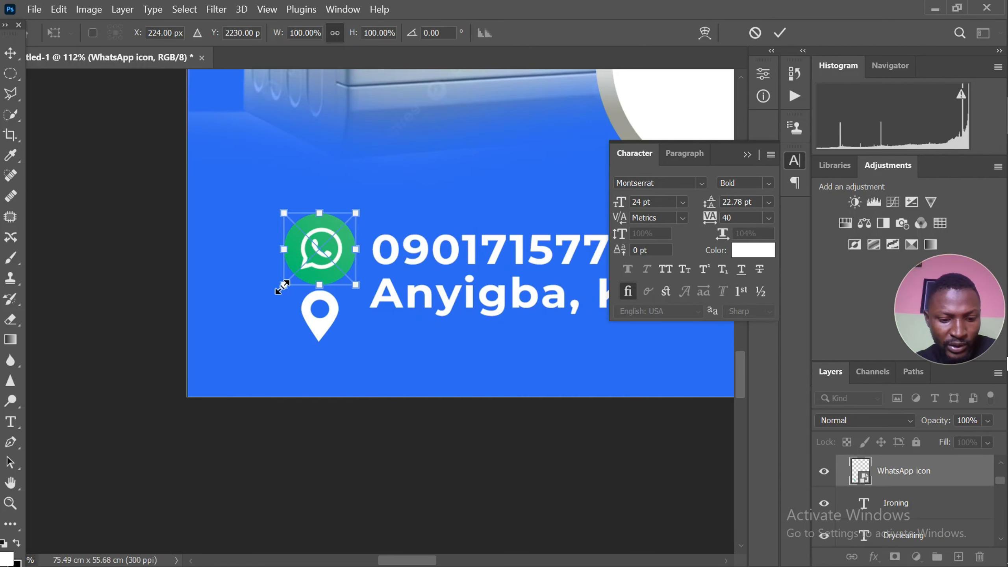
drag(282, 286, 294, 274)
key(Return)
scroll(415, 270, up, 1)
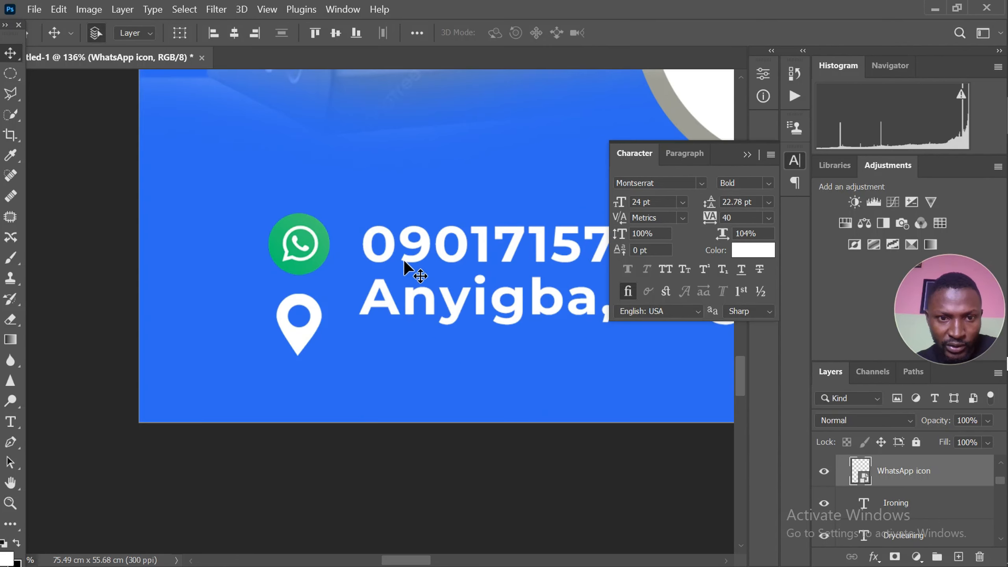
Move the town-and-state text slightly down, beside the location icon
scroll(325, 282, down, 2)
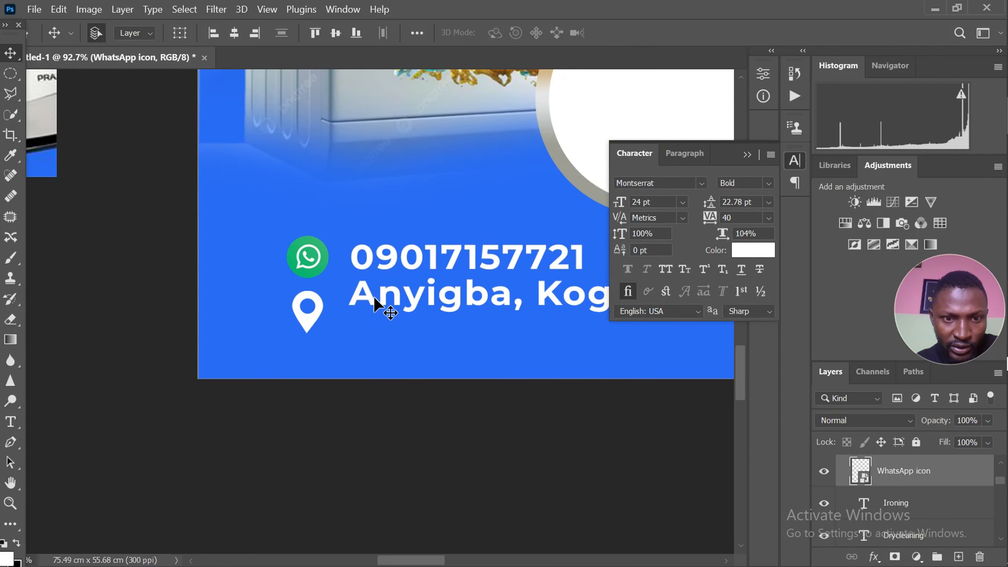
drag(367, 296, 369, 316)
scroll(424, 314, down, 2)
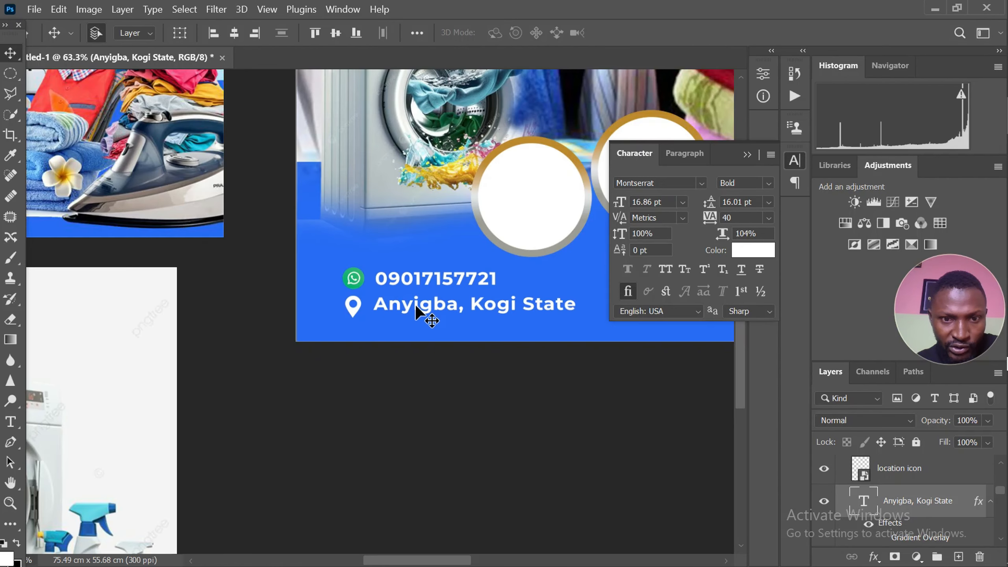
Nudge the location icon slightly upward to line it up with the town-and-state text
scroll(354, 341, up, 2)
click(367, 291)
scroll(368, 292, up, 2)
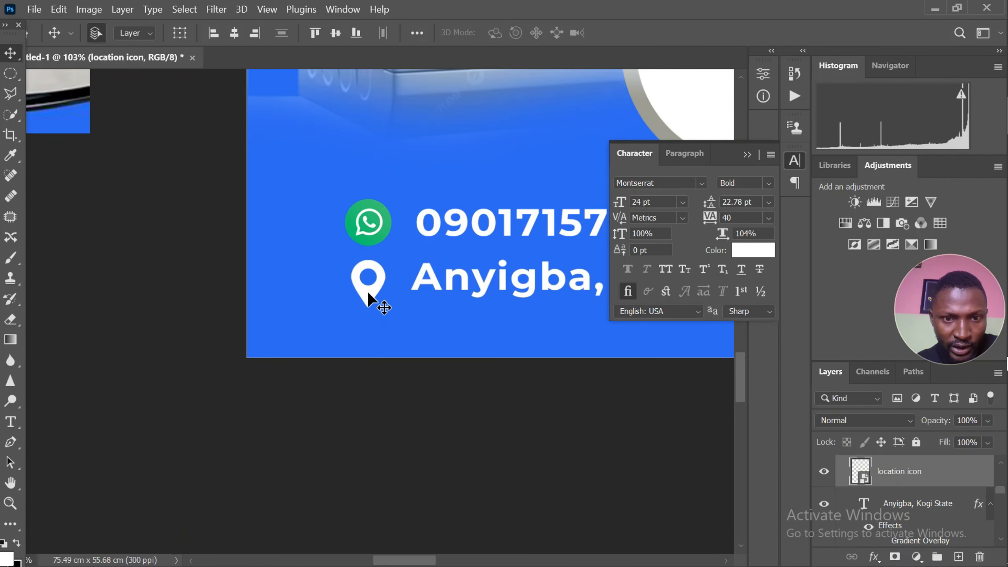
drag(368, 295, 369, 294)
key(Up)
key(Up)
key(Up)
key(Up)
key(Up)
key(Up)
key(Up)
key(Up)
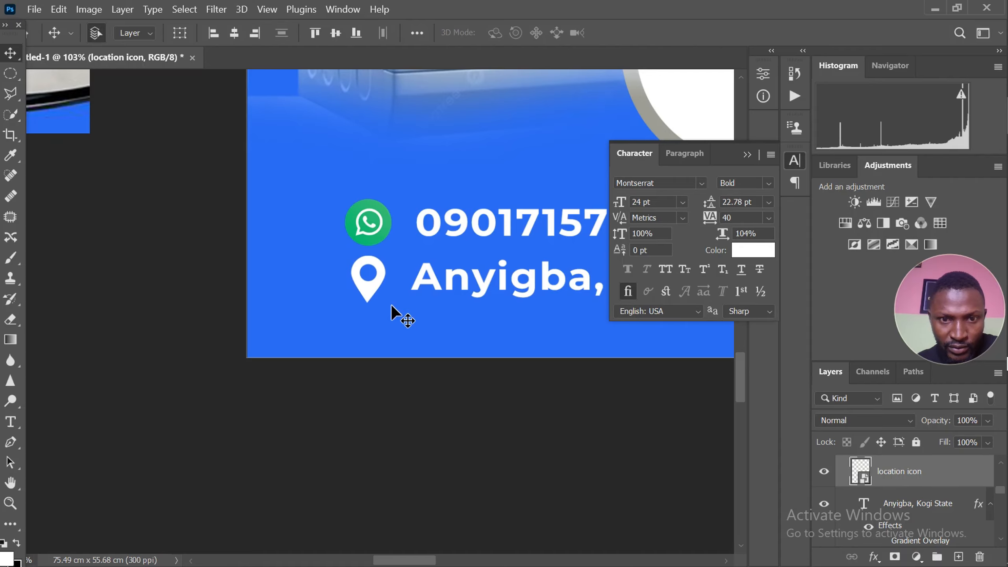
Delete the Instawash reference flyer and the washing machine image with the yellow laundry basket beside the artboard
scroll(345, 278, down, 5)
scroll(394, 301, down, 4)
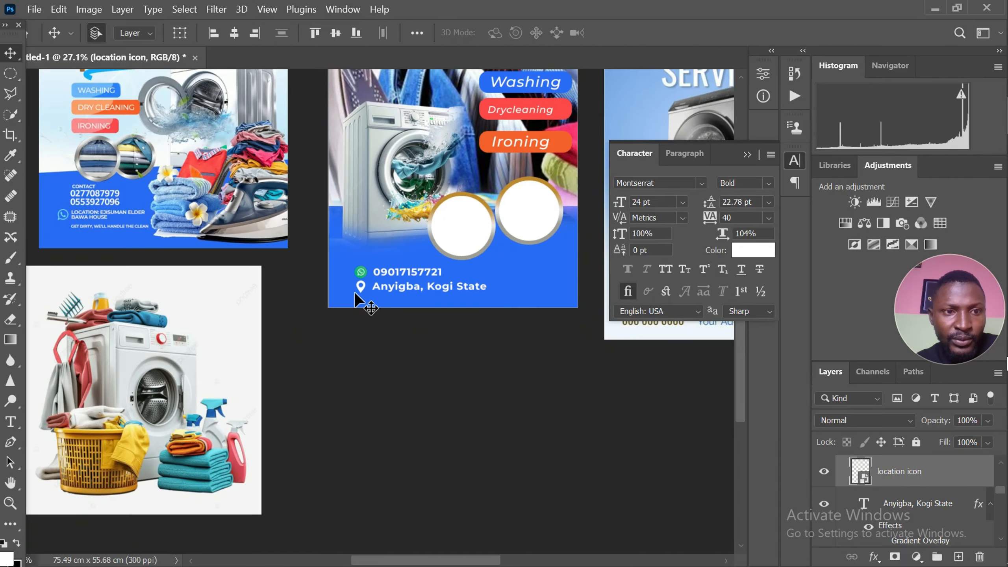
scroll(282, 286, up, 2)
scroll(355, 198, down, 3)
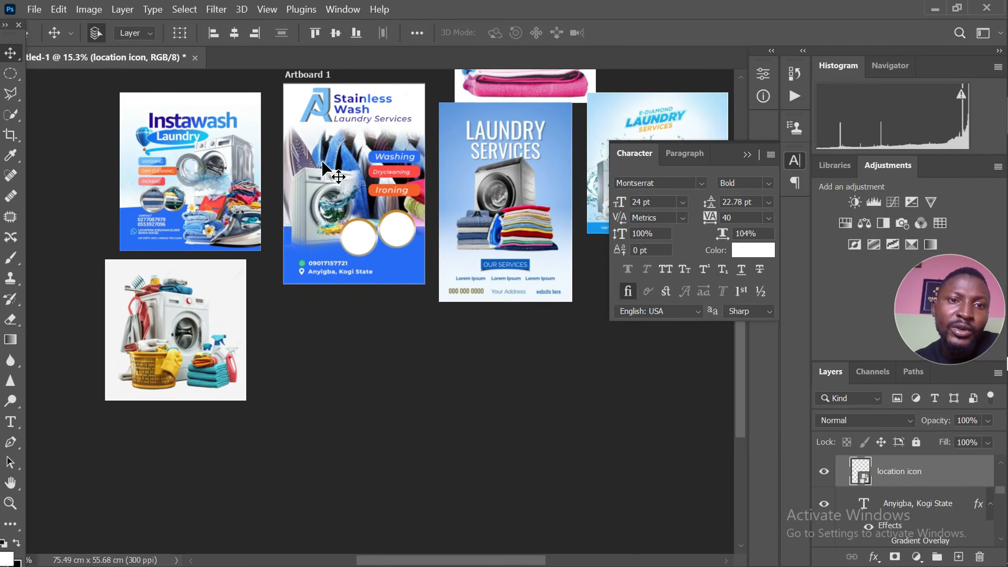
scroll(171, 185, up, 2)
scroll(167, 232, up, 3)
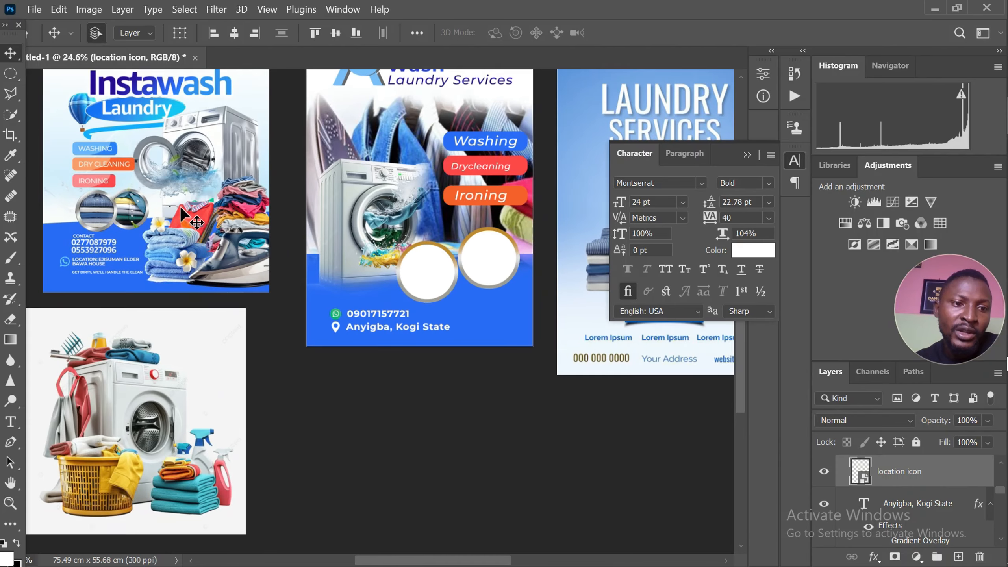
click(189, 206)
scroll(189, 206, down, 2)
key(Delete)
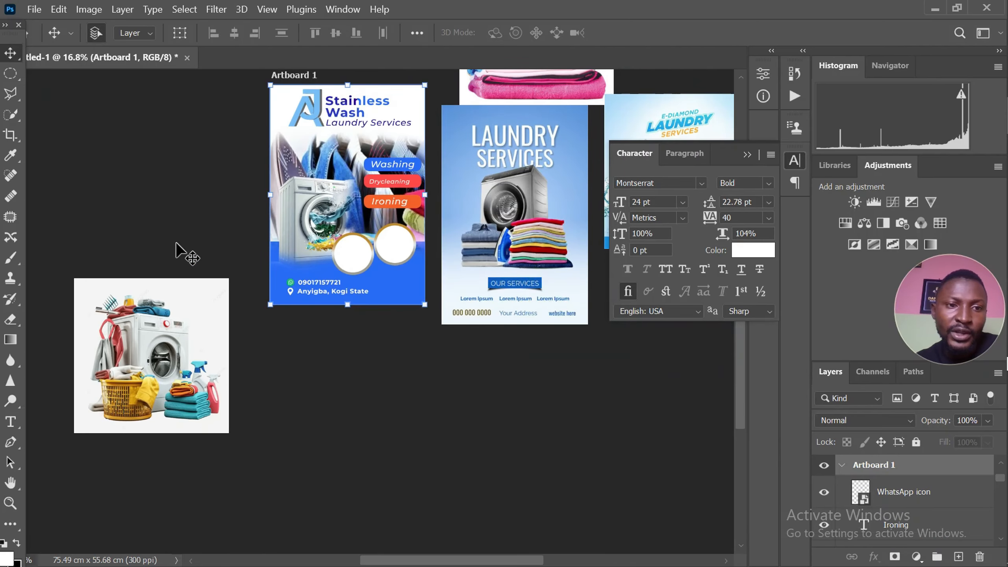
click(180, 315)
key(Delete)
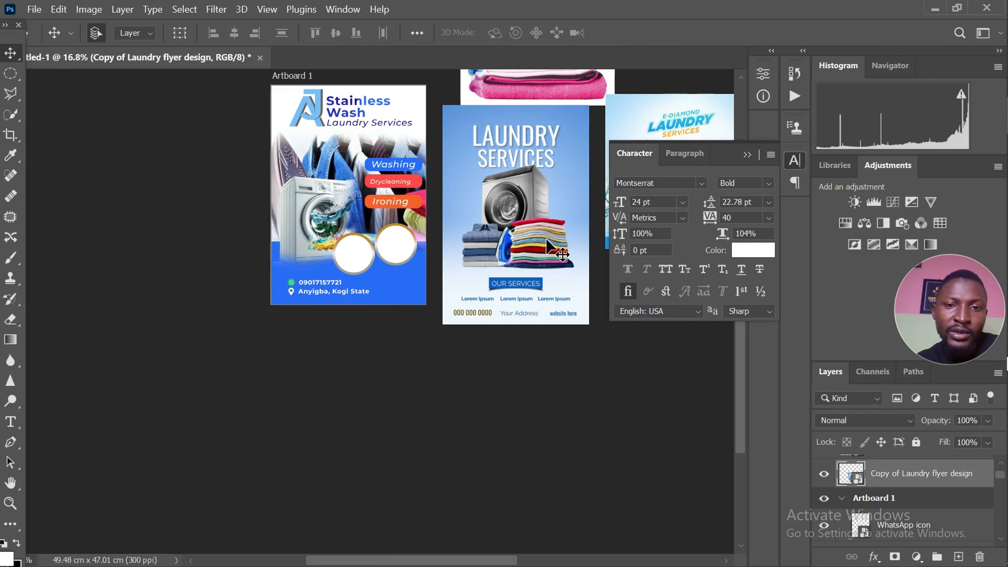
Delete the blue Laundry Services reference flyer and the image of folded pink clothes above it
key(Delete)
click(532, 90)
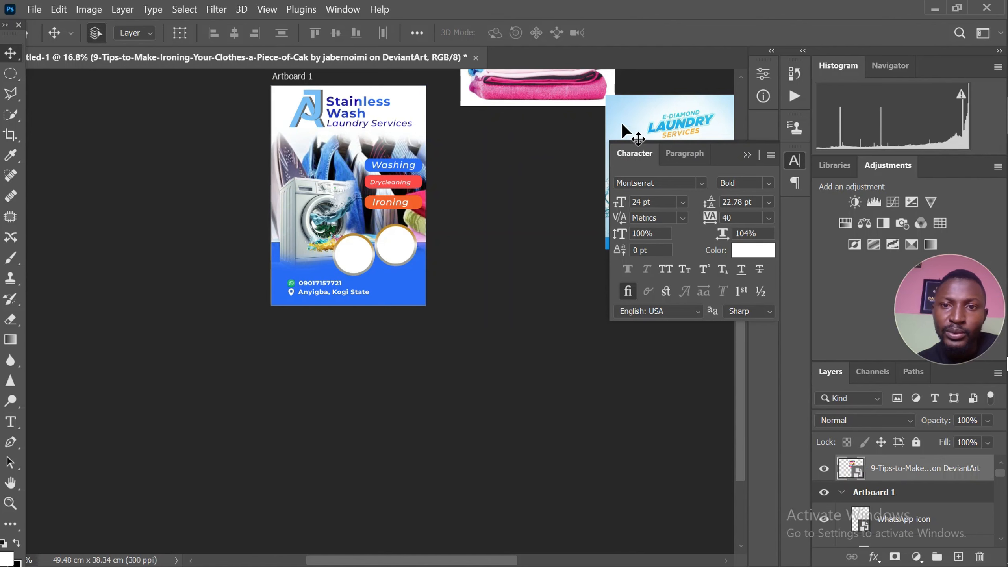
key(Delete)
Move the E-Diamond Laundry reference flyer closer to the artboard
drag(663, 119, 534, 118)
scroll(393, 157, up, 3)
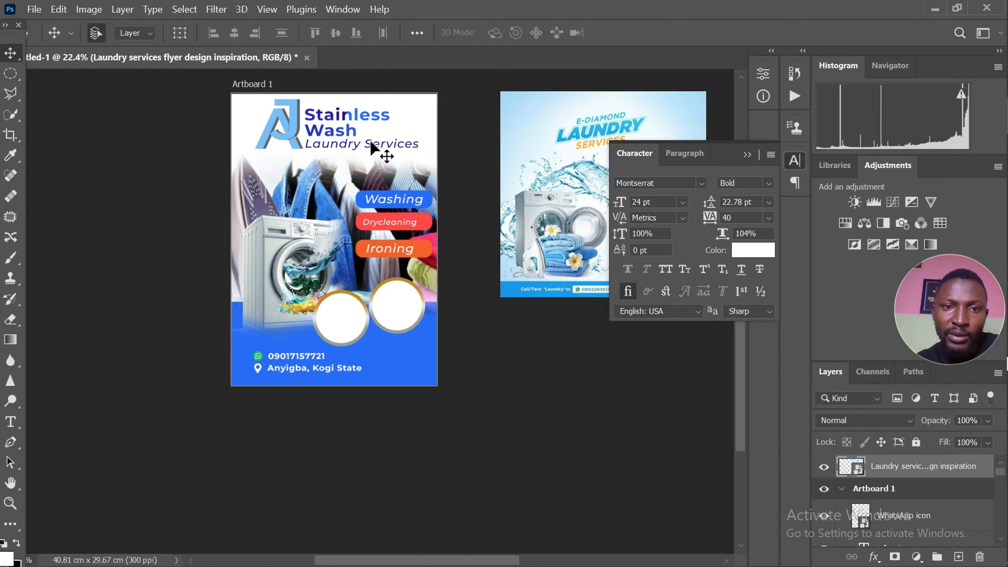
Compare the artboard's title block with the slanted heading on the E-Diamond Laundry reference flyer
click(346, 145)
scroll(254, 159, down, 1)
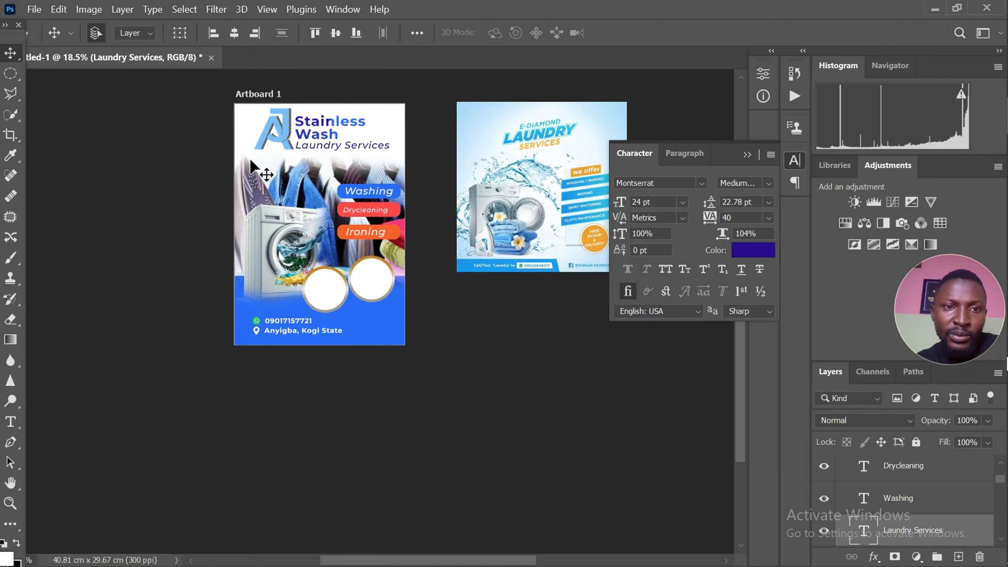
scroll(532, 123, up, 3)
scroll(541, 127, up, 3)
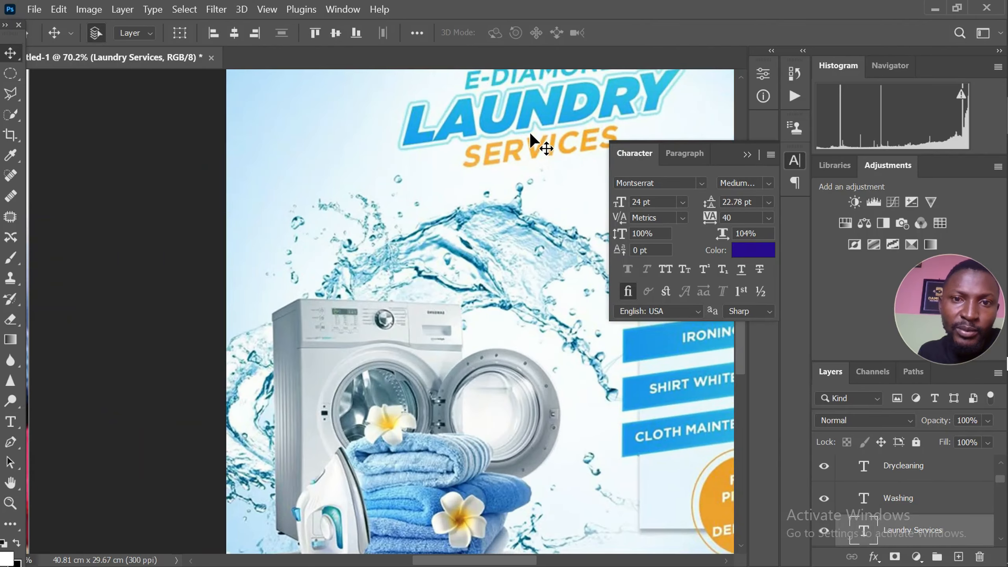
scroll(530, 132, down, 4)
scroll(460, 152, down, 2)
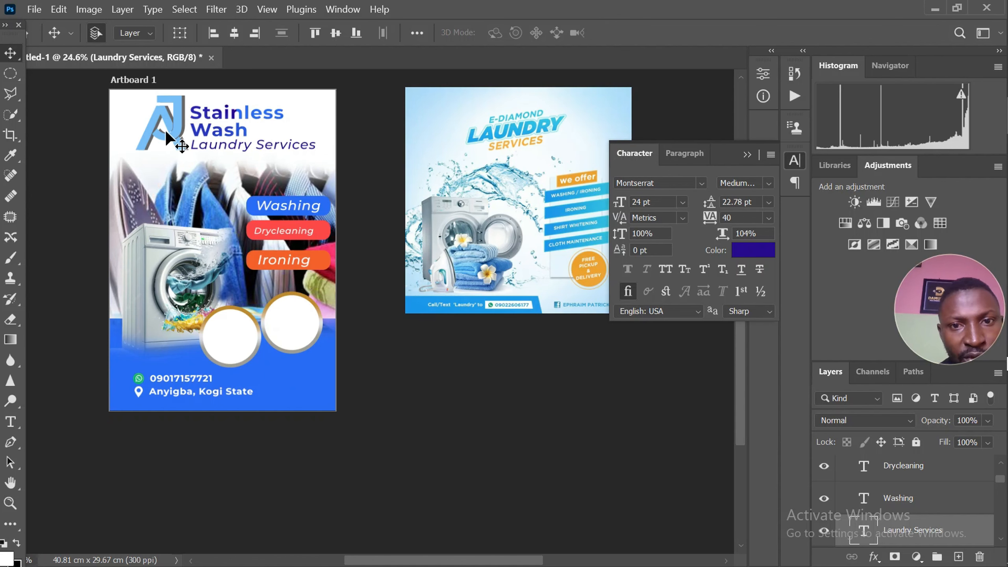
scroll(165, 129, up, 1)
scroll(164, 127, down, 1)
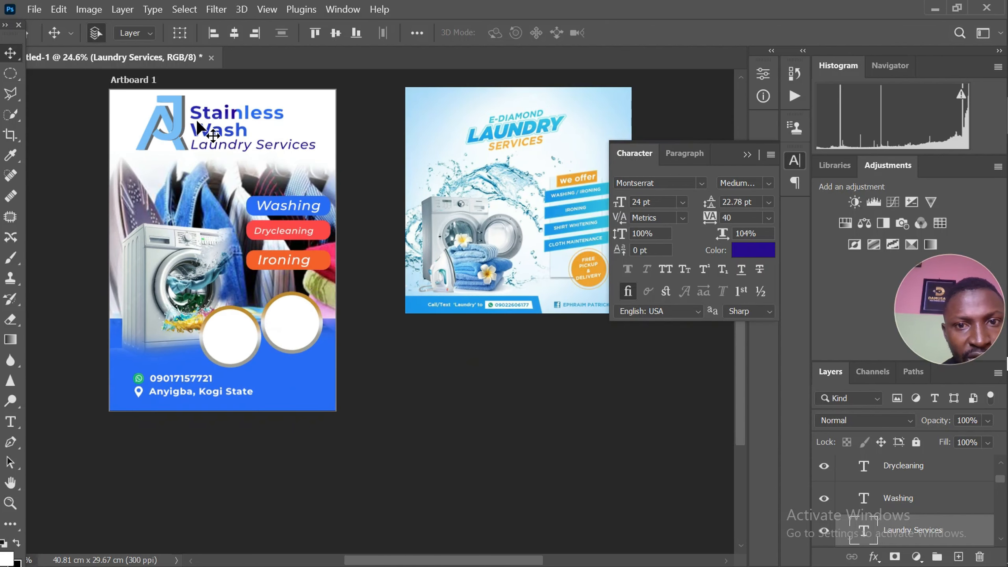
Set the Stainless Wash title in ExtraBold all caps and skew its right end slightly upward
click(216, 134)
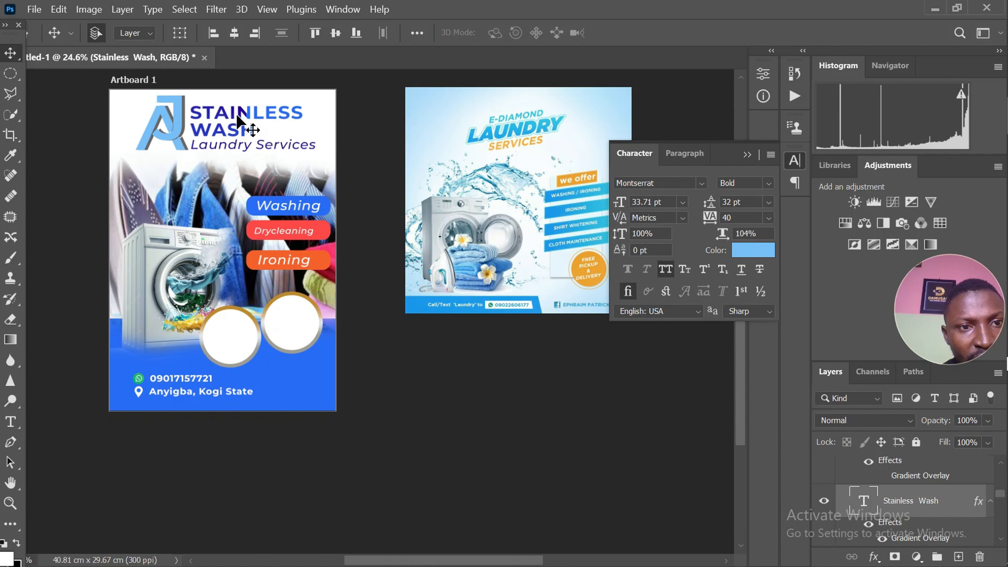
key(ctrl+t)
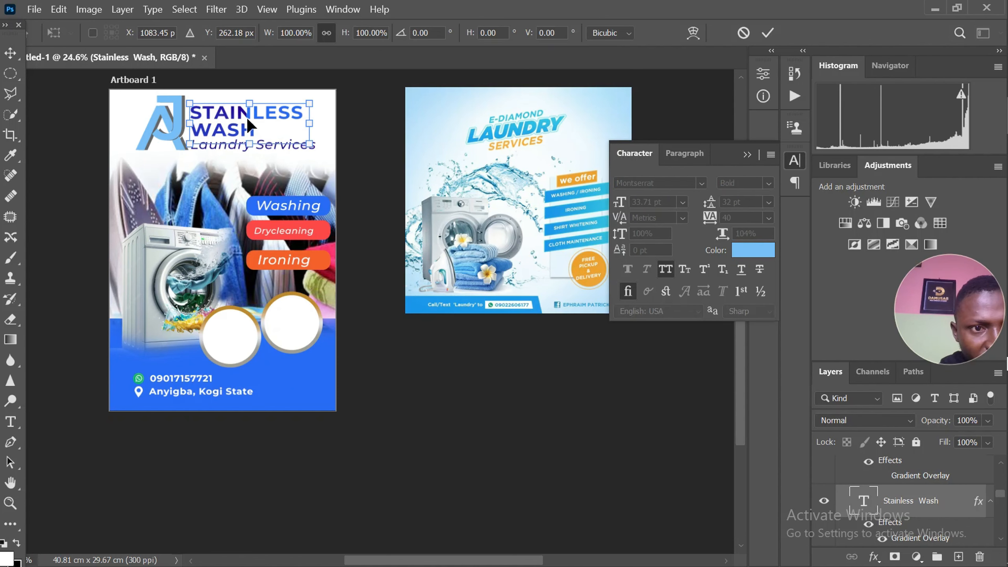
right_click(248, 119)
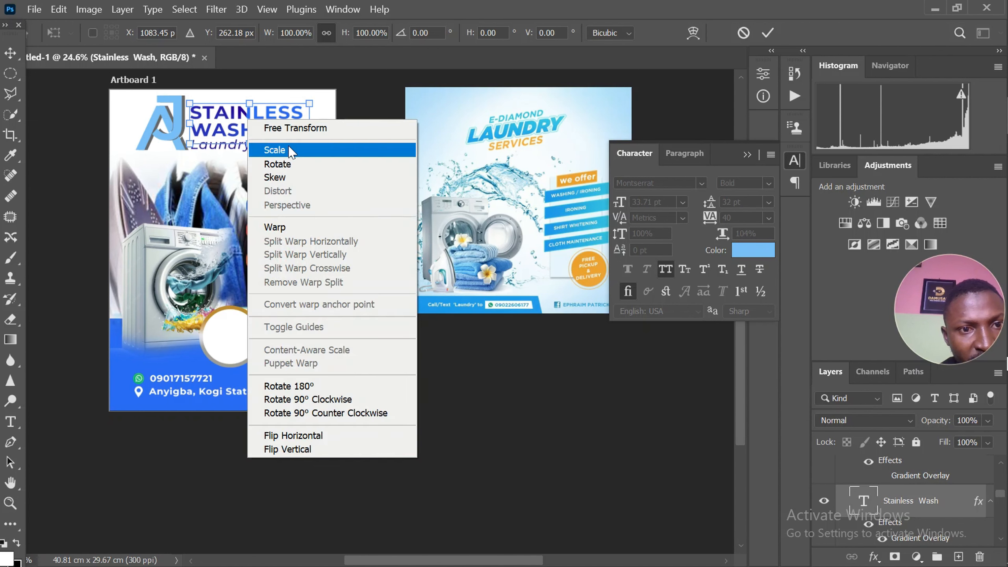
click(289, 182)
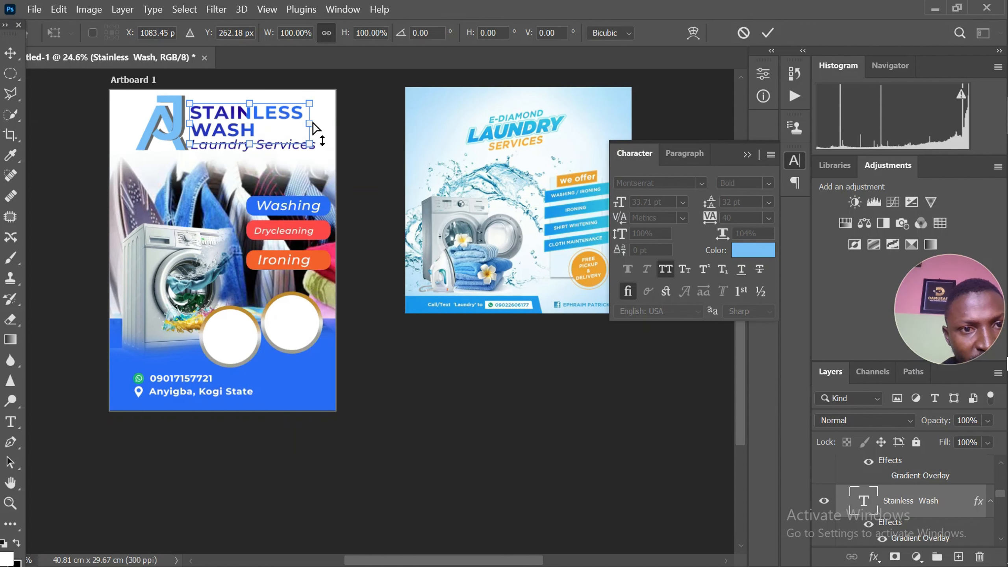
drag(314, 128, 316, 118)
key(Return)
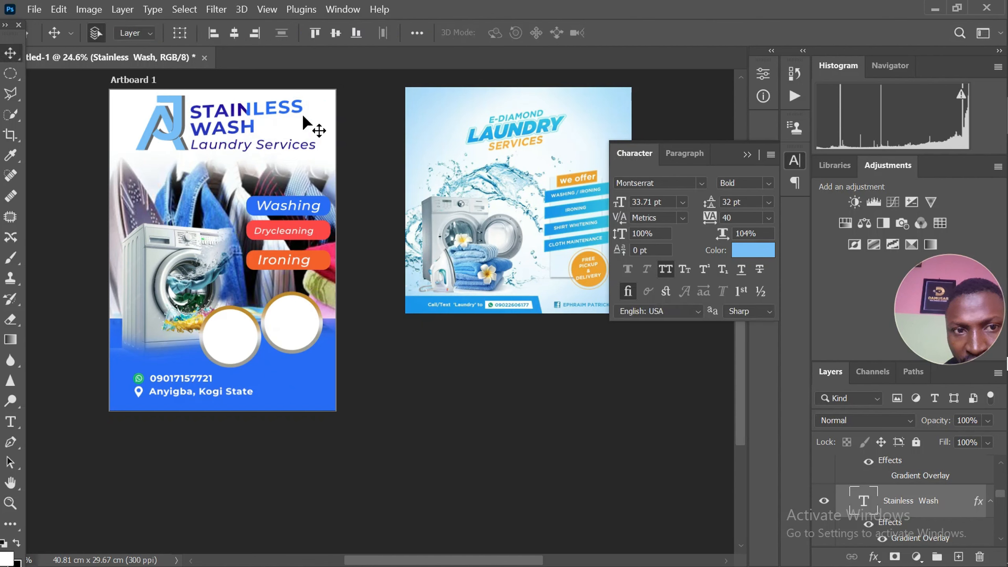
click(770, 187)
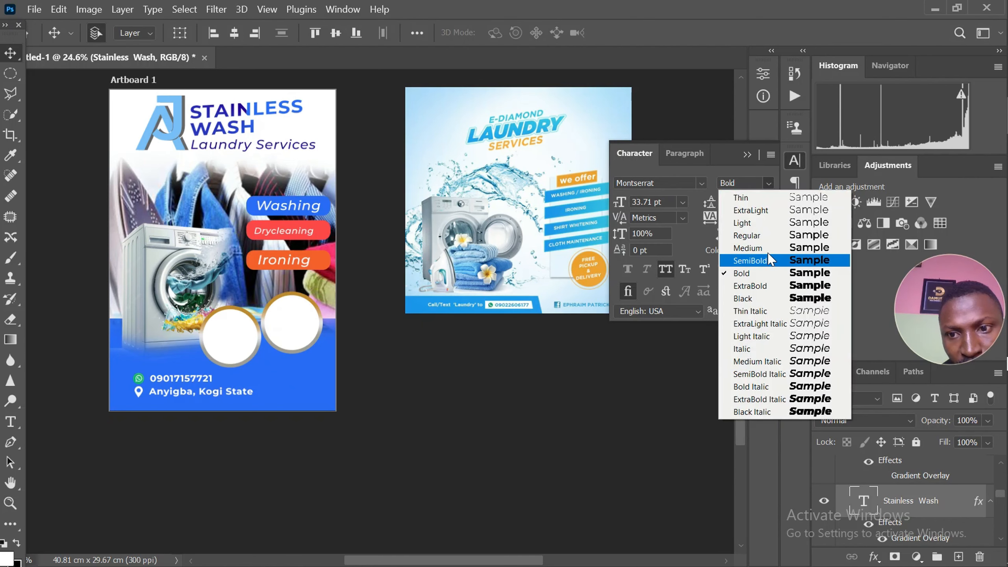
click(768, 286)
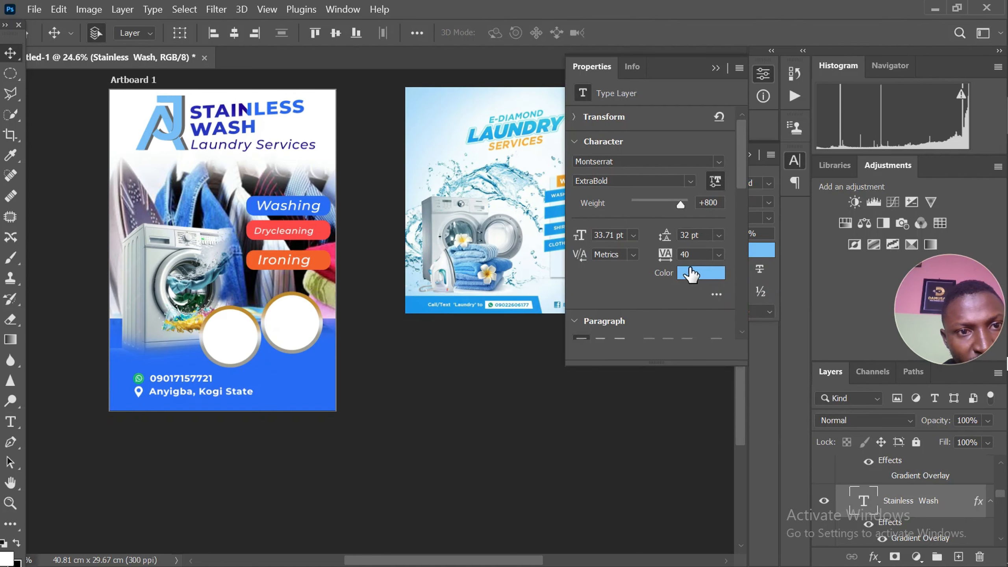
Skew the Laundry Services text vertically by about -4.57° and shift it slightly right beneath the title
scroll(250, 151, up, 1)
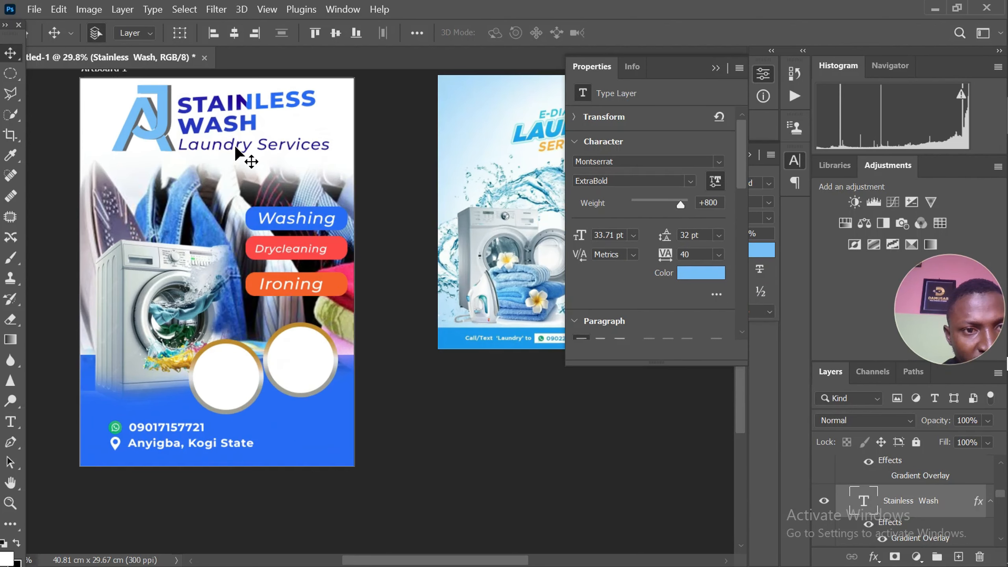
click(236, 148)
right_click(238, 146)
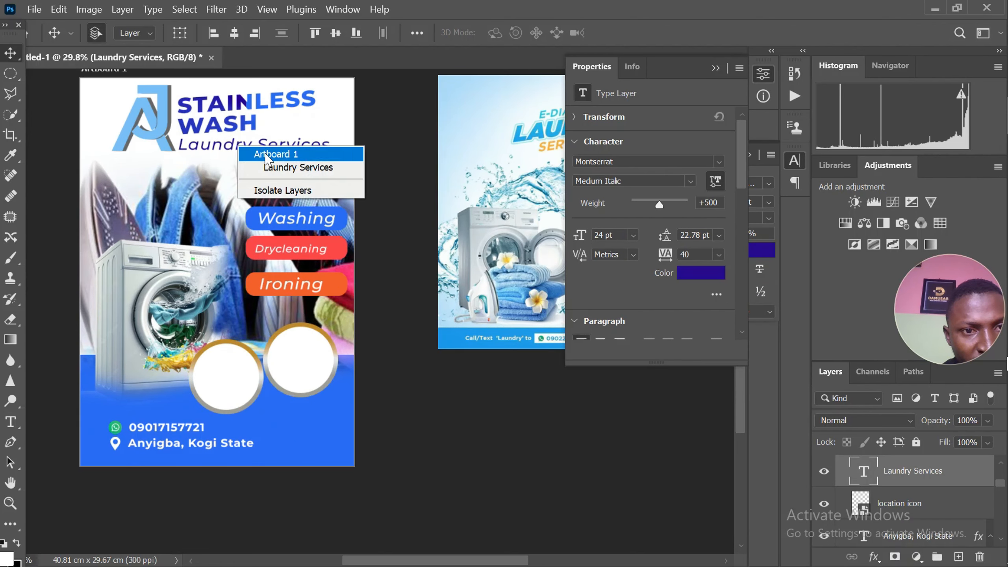
click(204, 150)
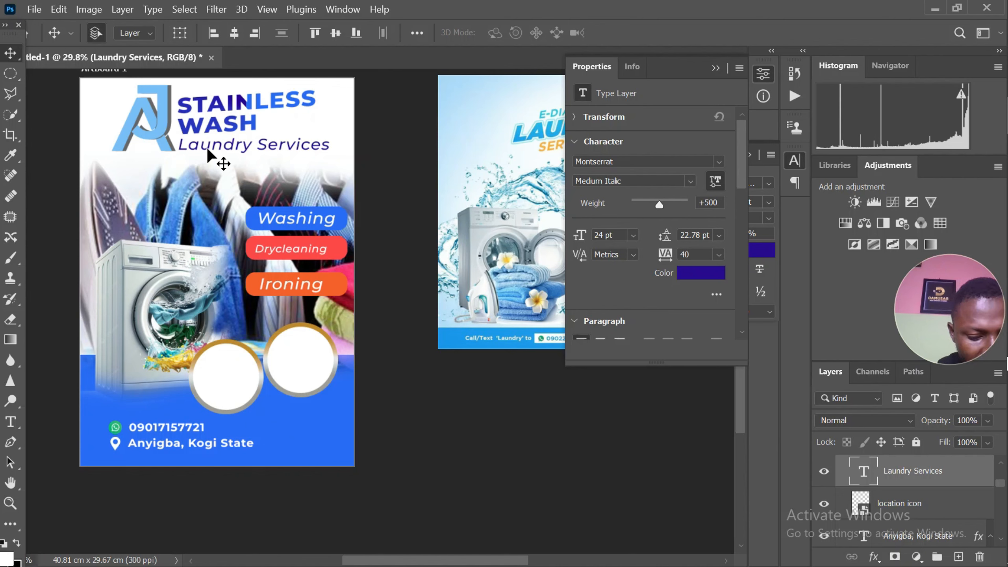
key(ctrl+t)
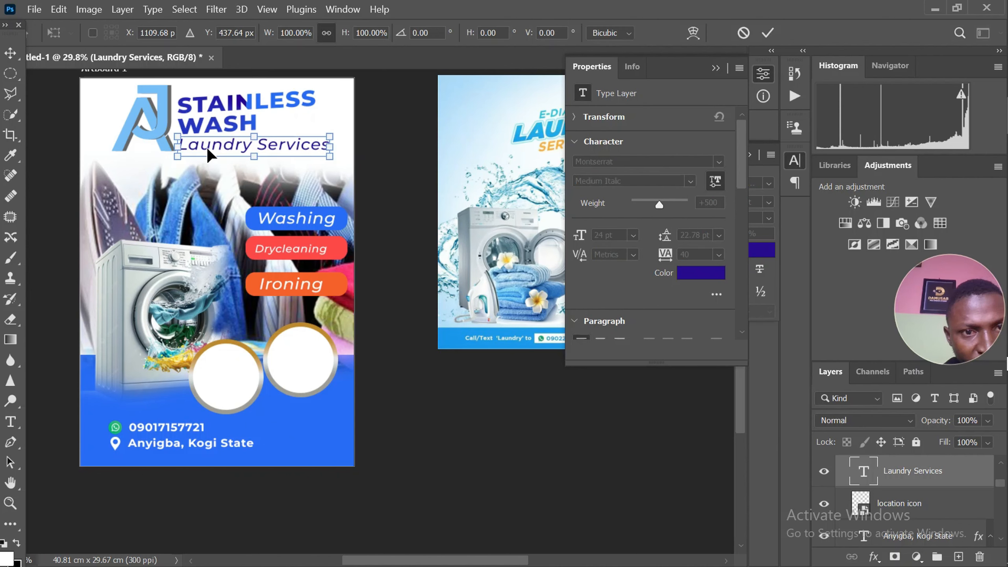
right_click(325, 148)
click(350, 202)
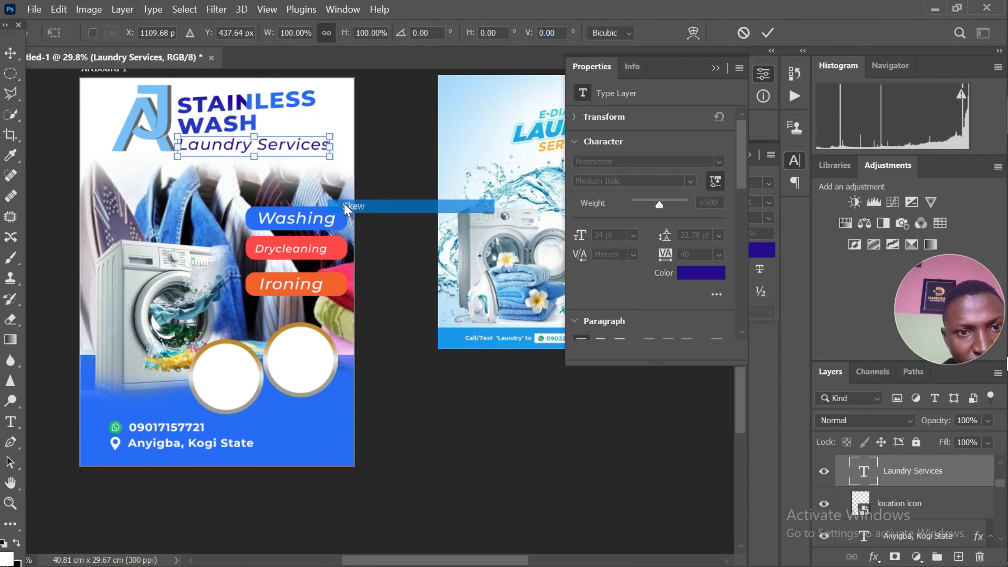
scroll(325, 155, up, 1)
drag(337, 153, 339, 141)
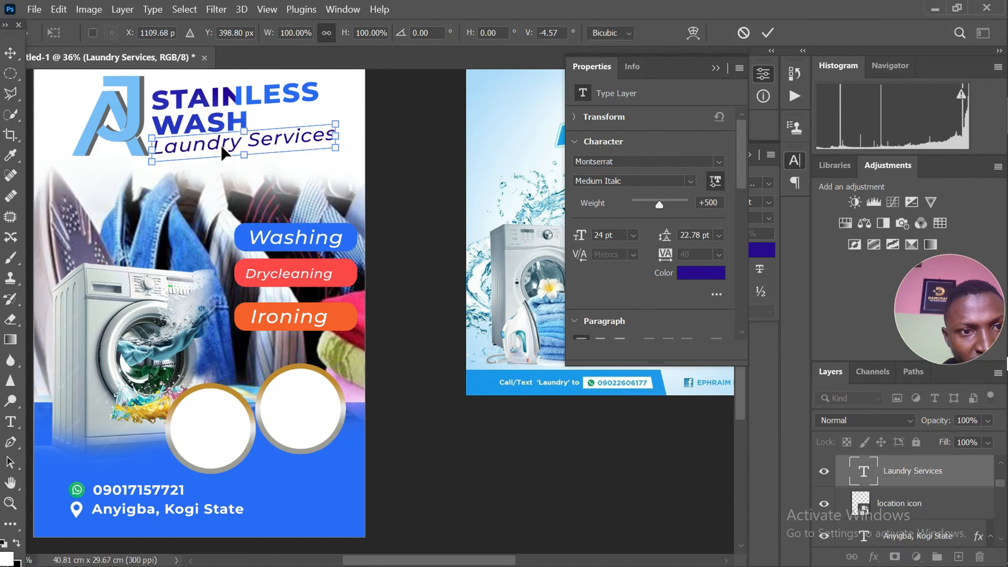
drag(216, 143, 222, 144)
key(Return)
Recolor the Laundry Services text with orange f6612c sampled from the Ironing label
scroll(254, 162, down, 2)
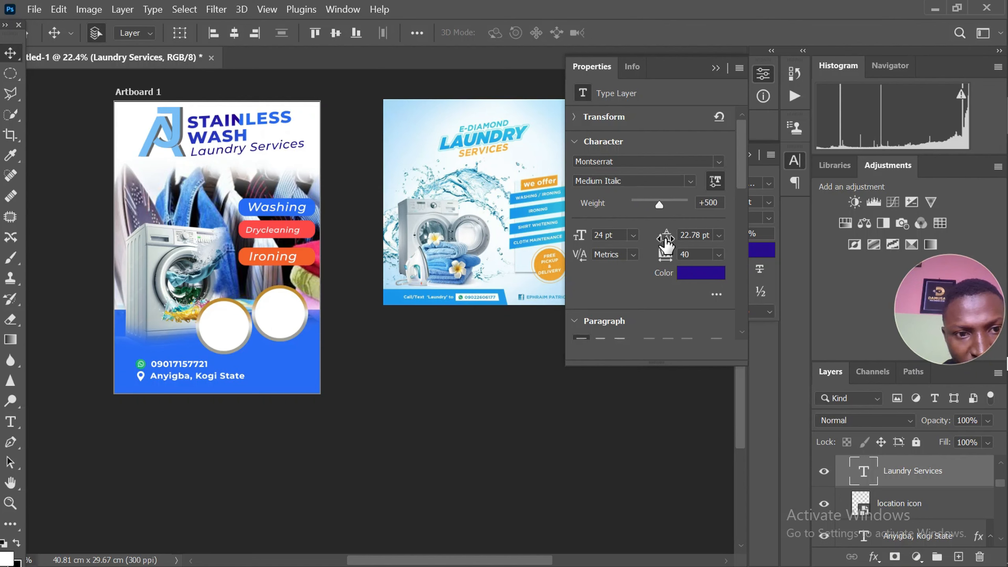
click(709, 274)
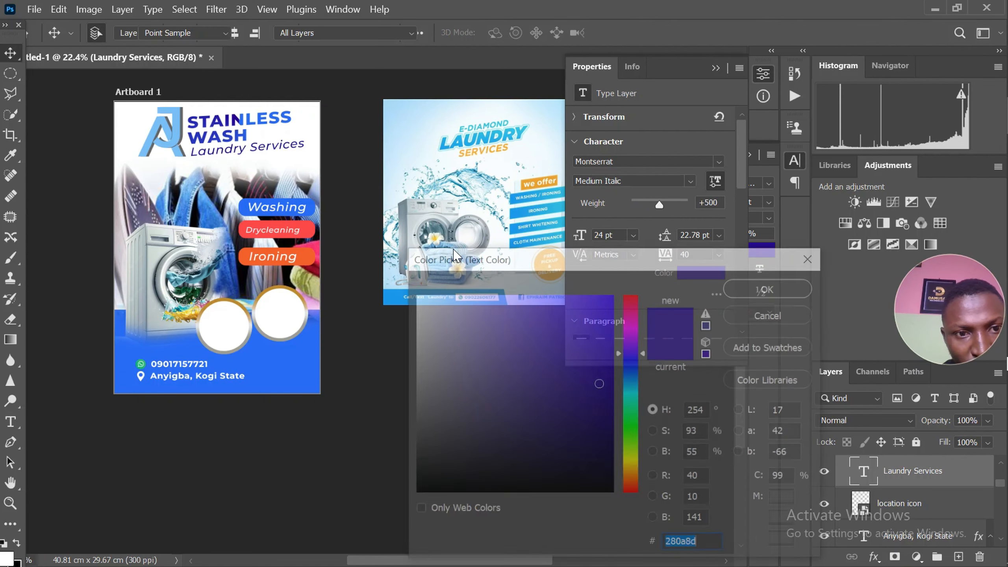
click(305, 259)
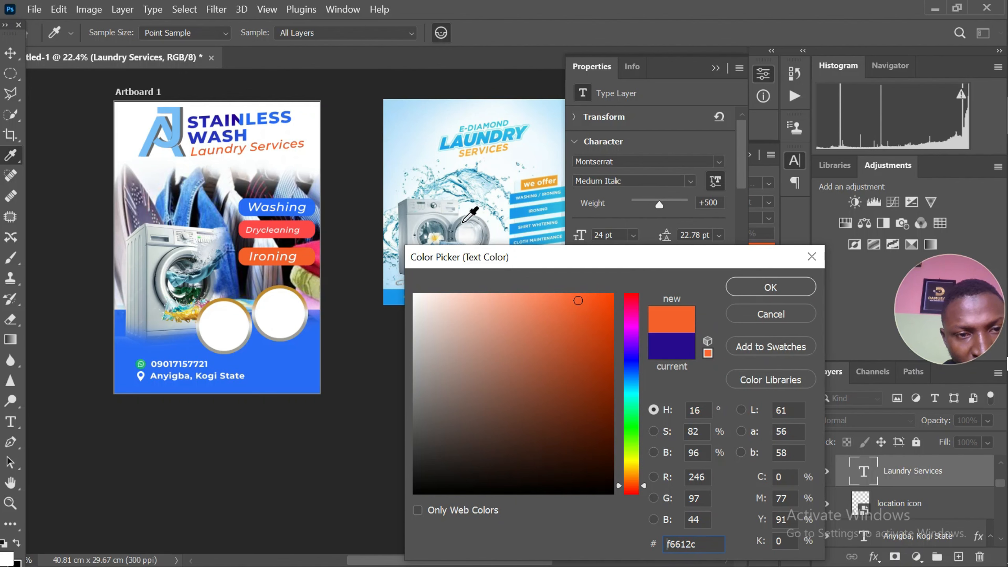
click(761, 291)
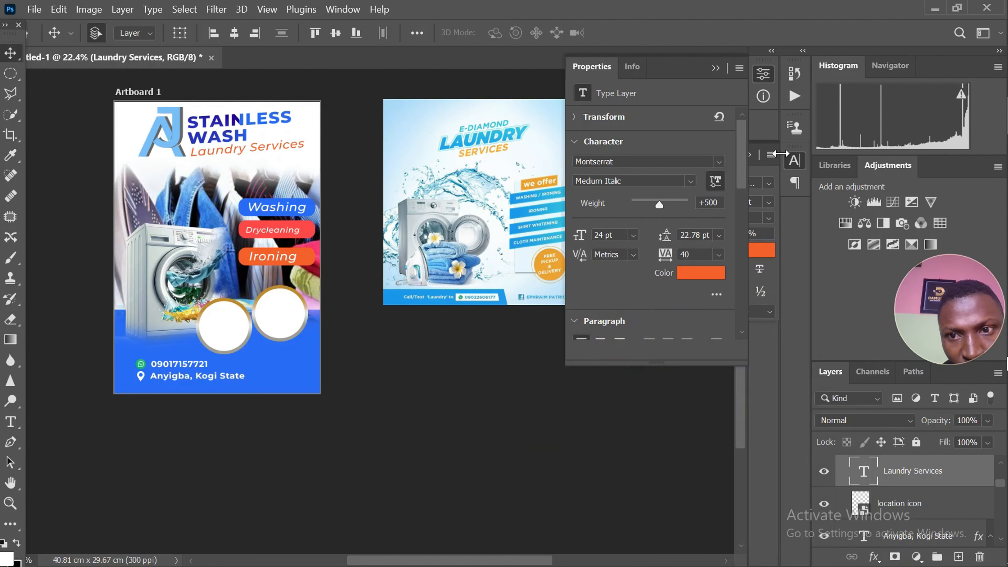
click(715, 67)
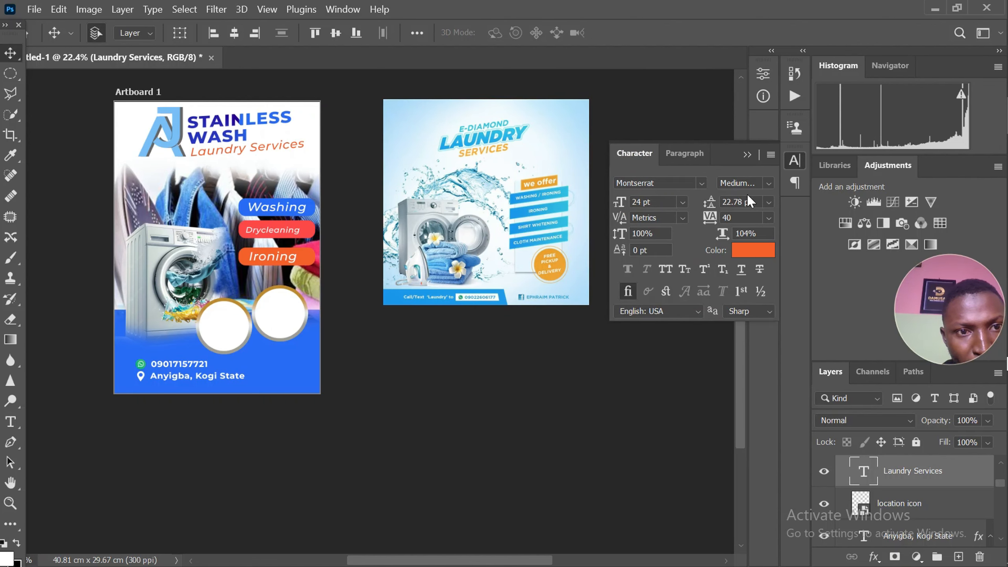
Try adding LAUDARY as a third line of the STAINLESS WASH title and remove it again
scroll(243, 146, up, 3)
double_click(246, 125)
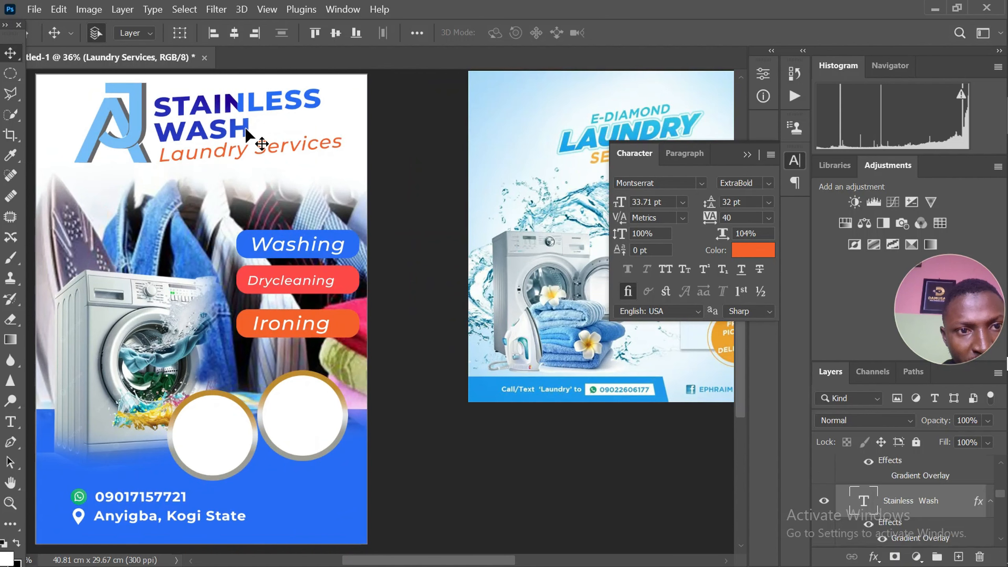
click(246, 126)
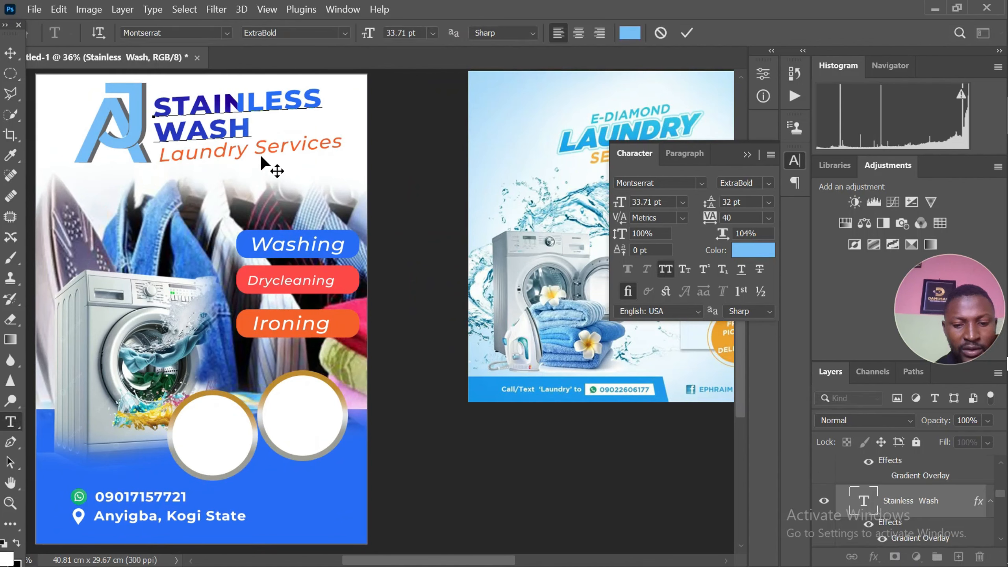
text(LAUDA)
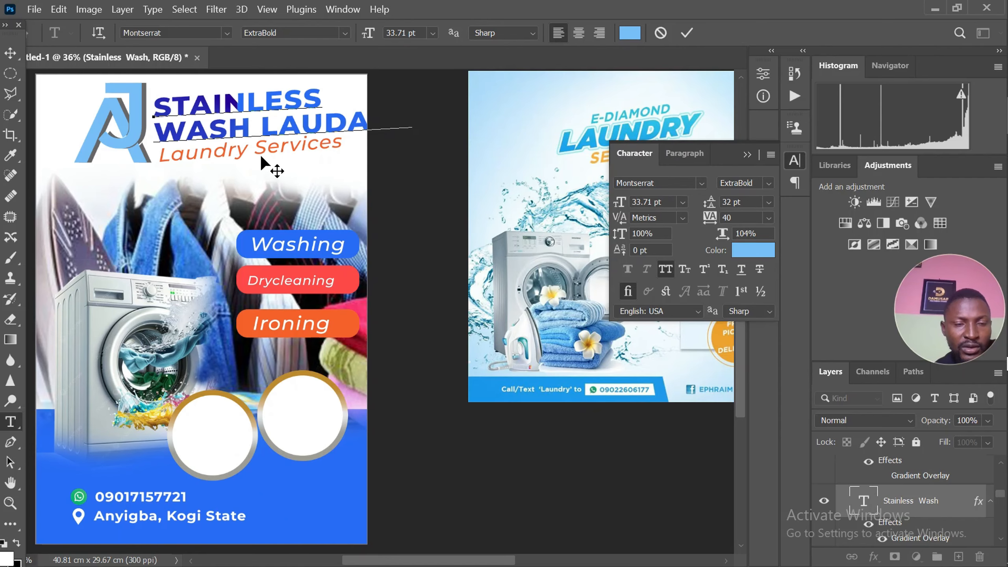
scroll(237, 183, down, 3)
scroll(235, 185, up, 1)
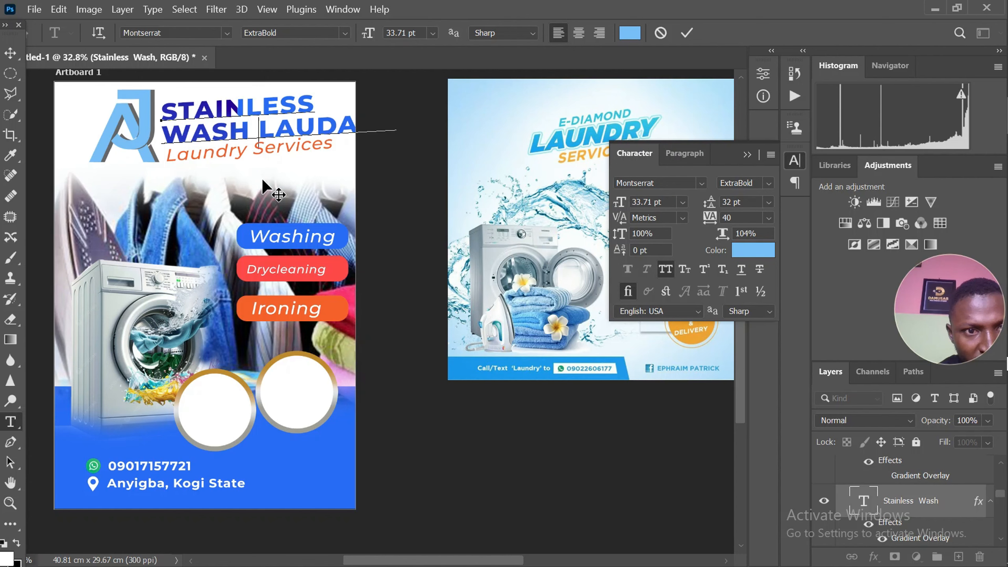
key(Return)
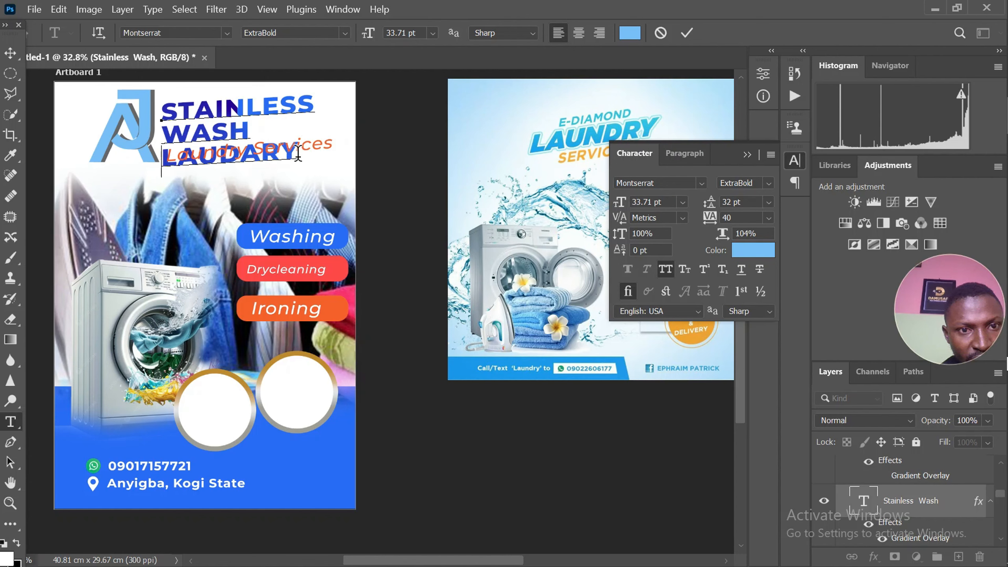
drag(298, 153, 146, 184)
key(BackSpace)
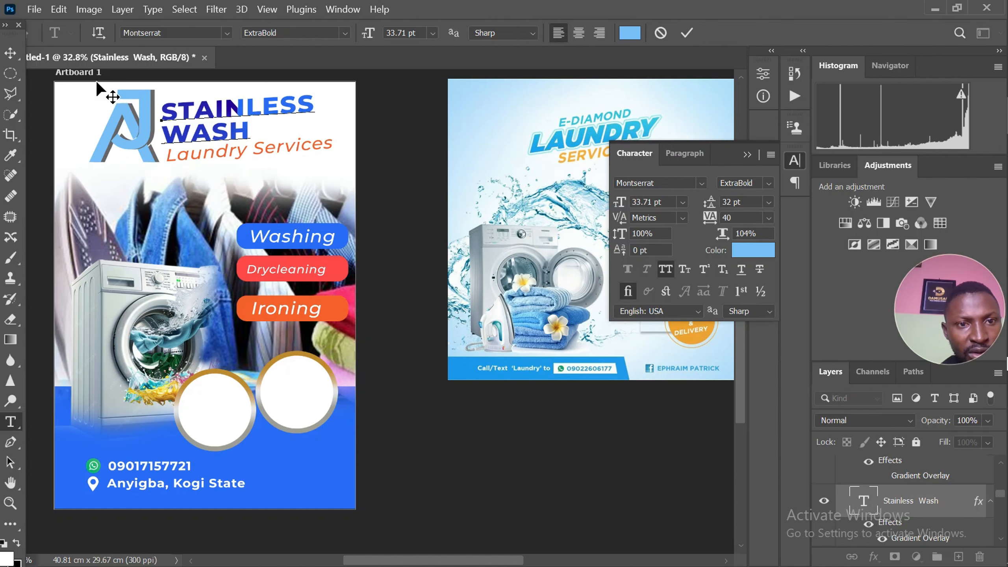
click(10, 53)
Set the Laundry Services text in all caps at 18 pt and move it closer beneath the STAINLESS WASH title
scroll(274, 127, up, 2)
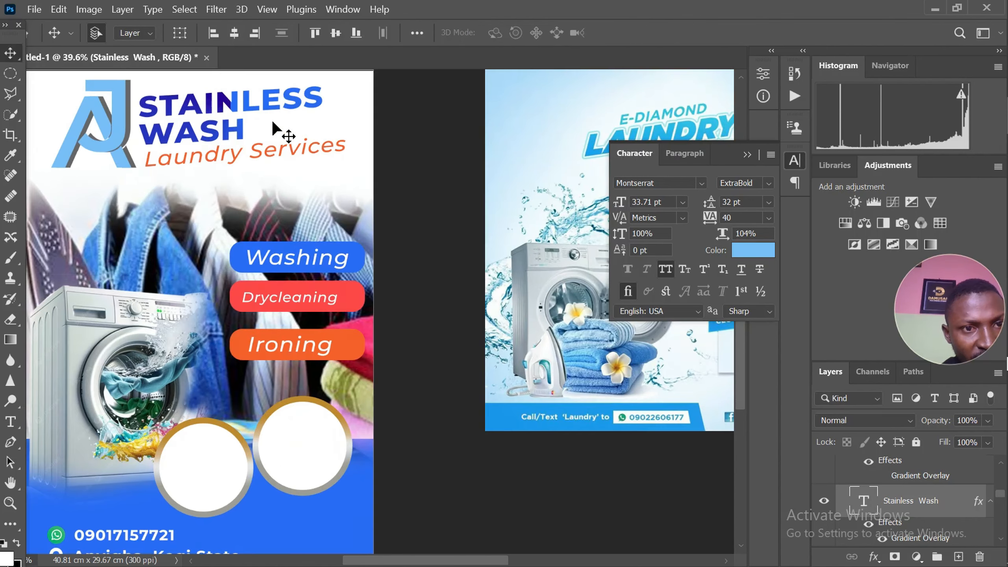
scroll(231, 103, up, 2)
scroll(231, 104, down, 3)
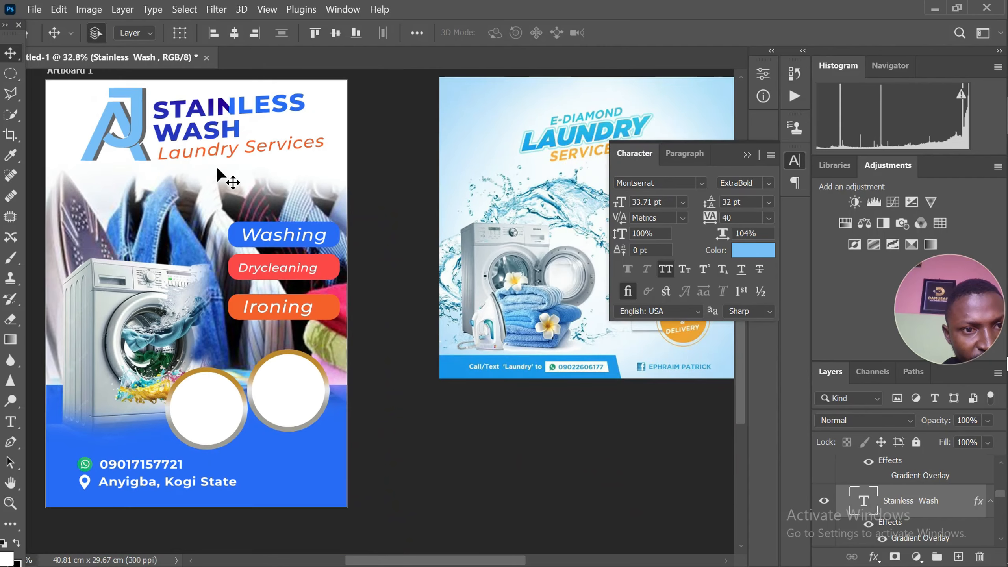
click(220, 156)
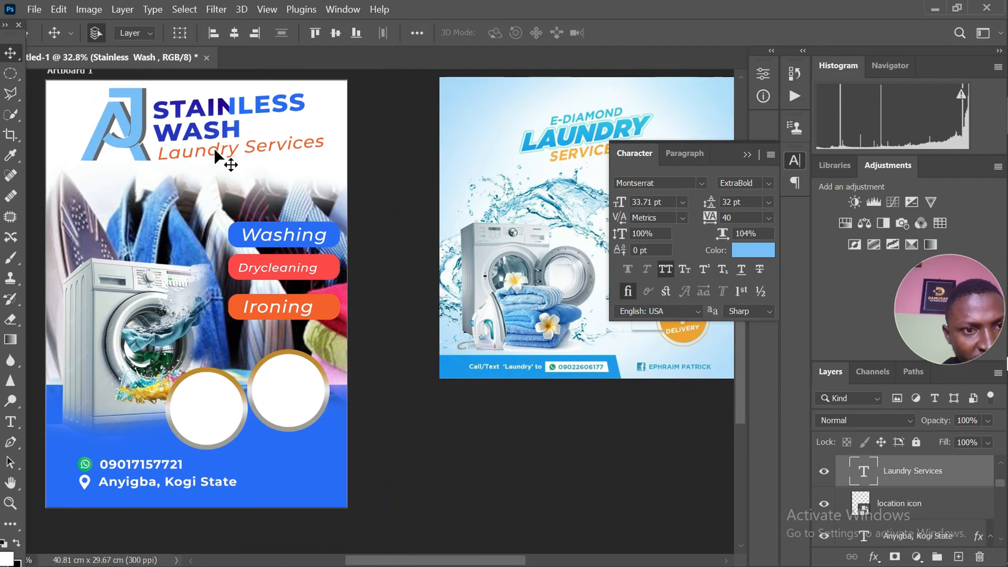
click(666, 270)
scroll(316, 151, up, 1)
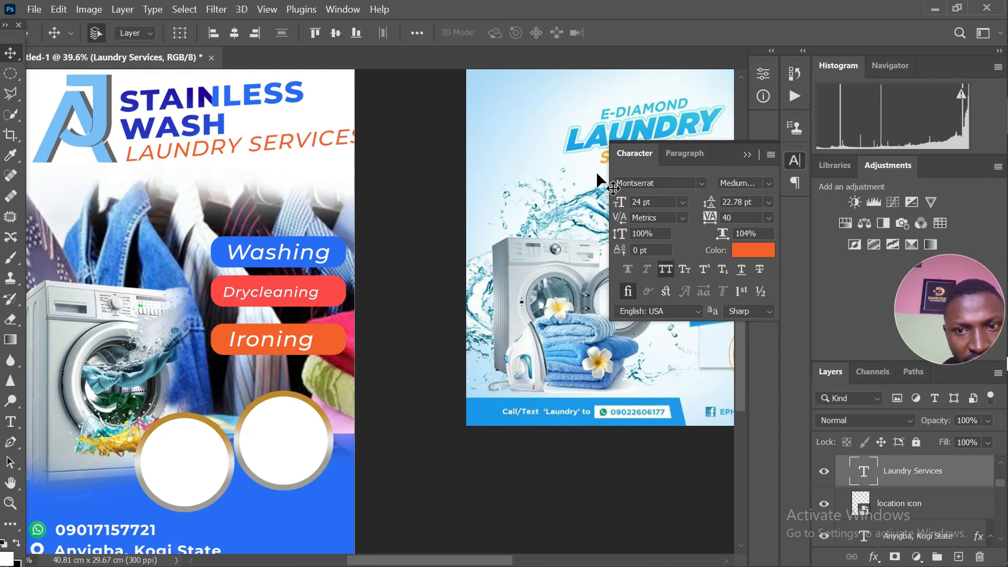
click(683, 202)
click(679, 337)
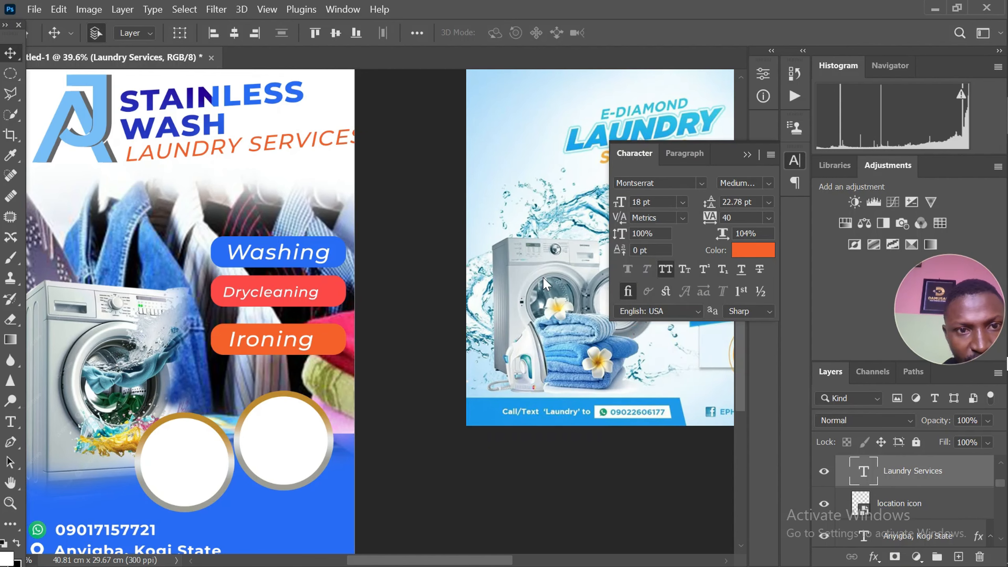
scroll(203, 165, up, 1)
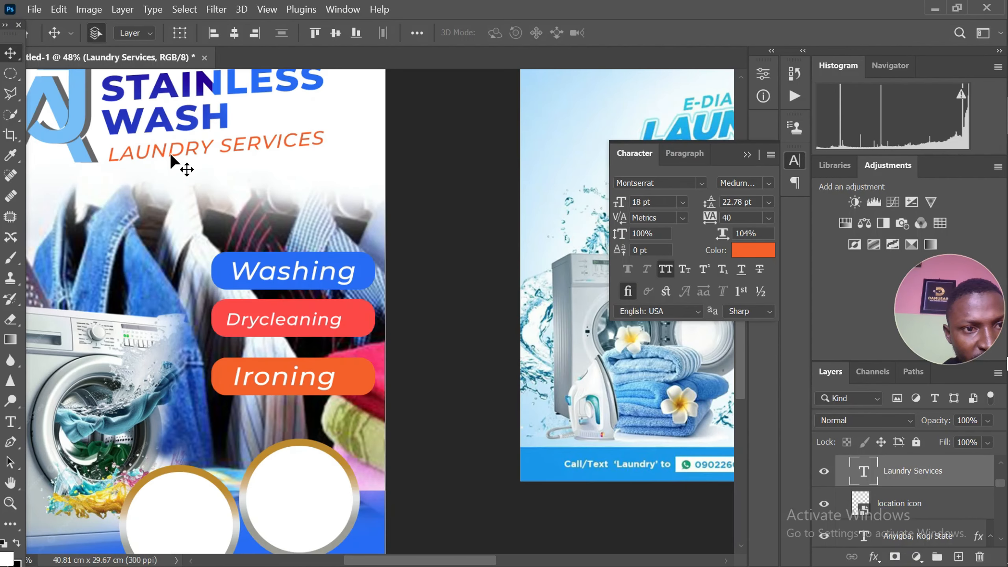
drag(178, 162, 171, 153)
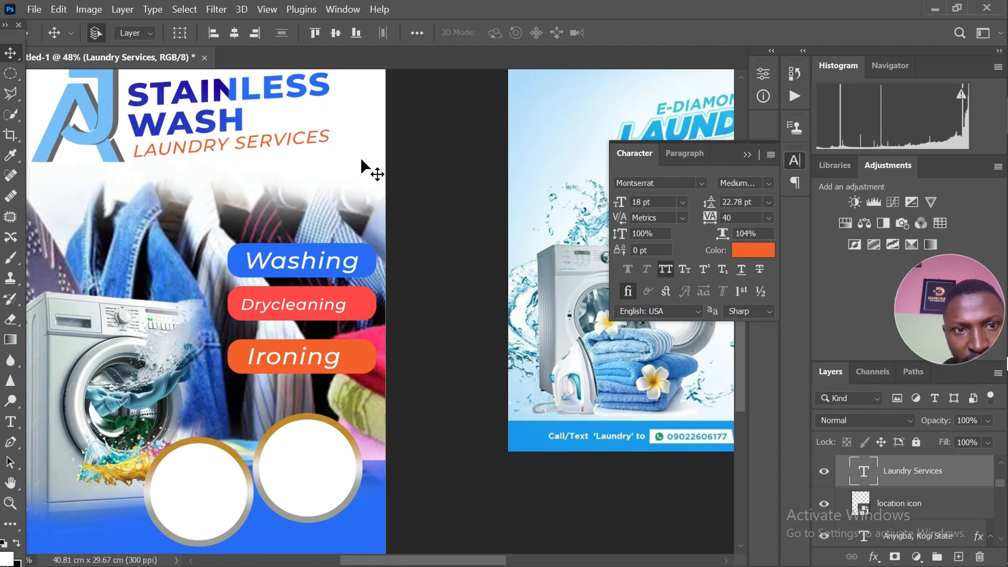
Set the Laundry Services text to the Montserrat ExtraBold weight
scroll(363, 167, down, 2)
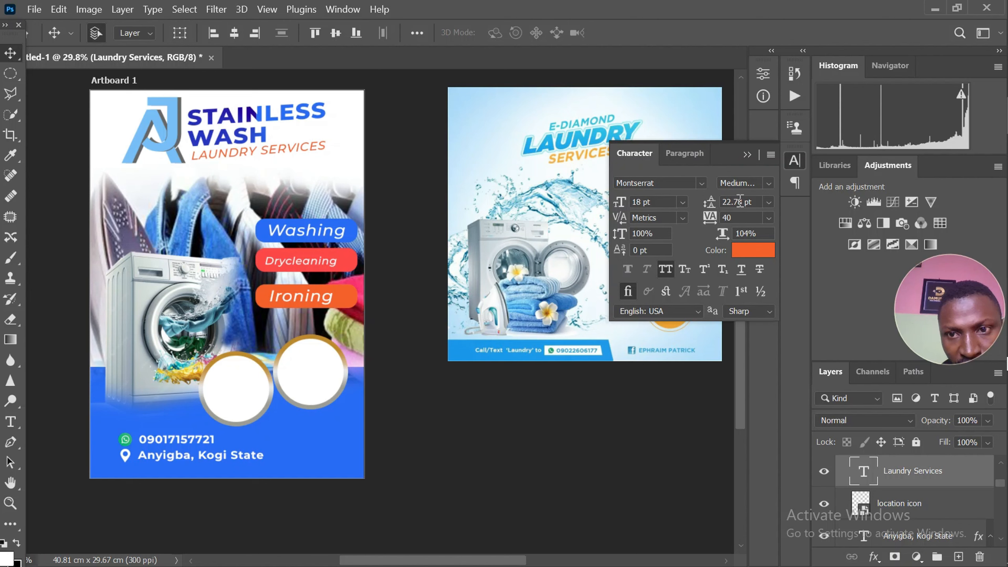
click(768, 183)
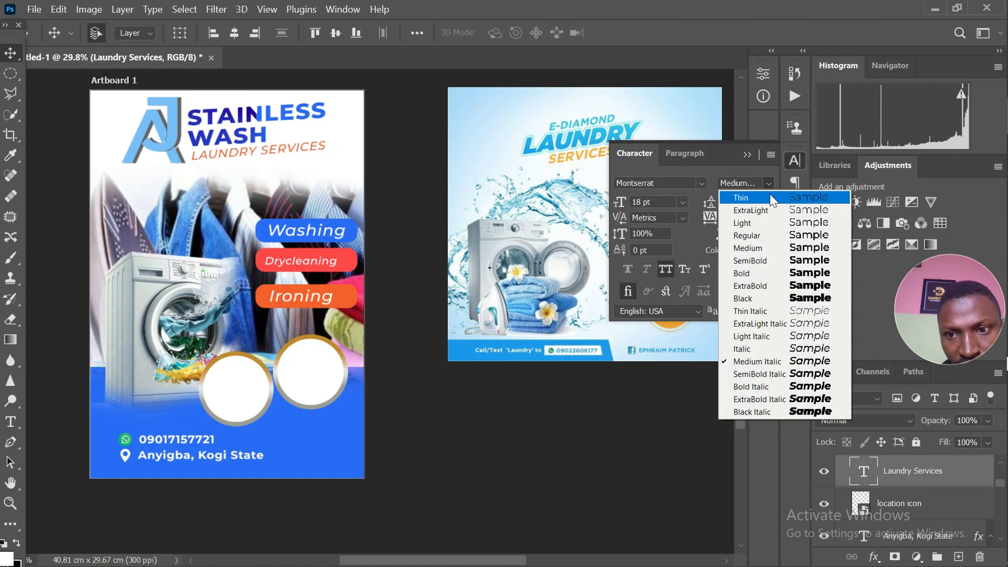
click(795, 286)
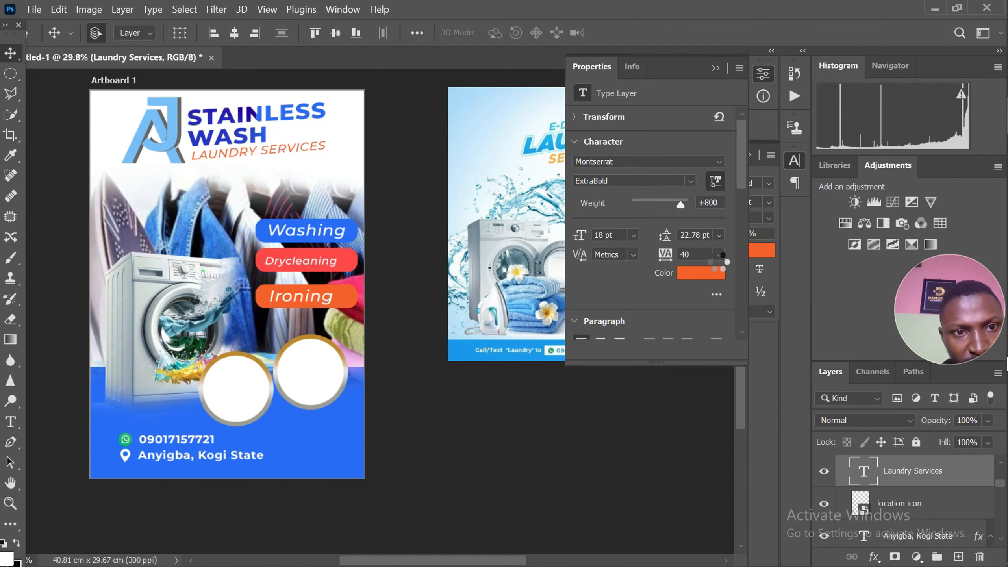
scroll(249, 162, up, 4)
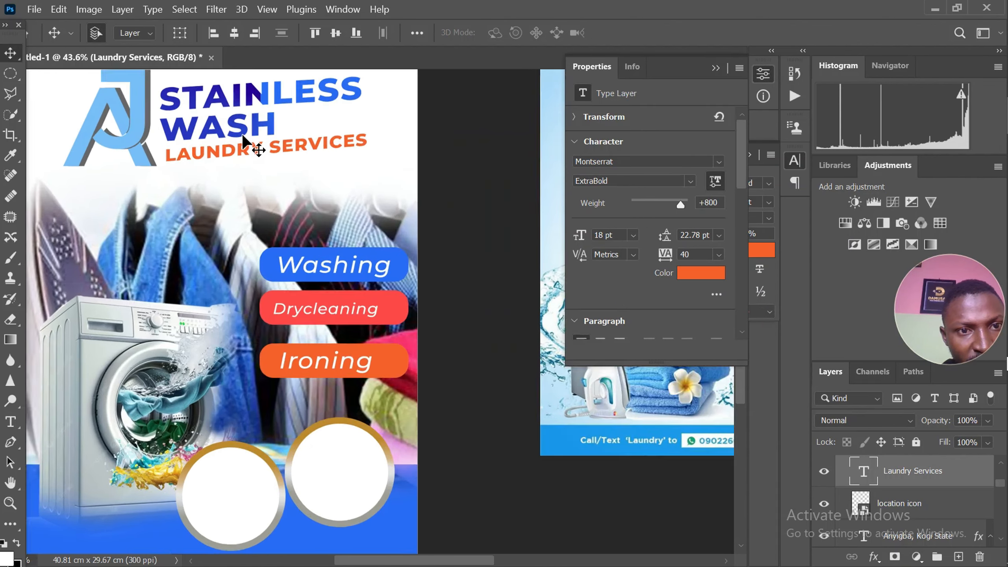
scroll(272, 158, down, 6)
scroll(156, 152, up, 2)
scroll(154, 152, up, 2)
scroll(166, 139, down, 4)
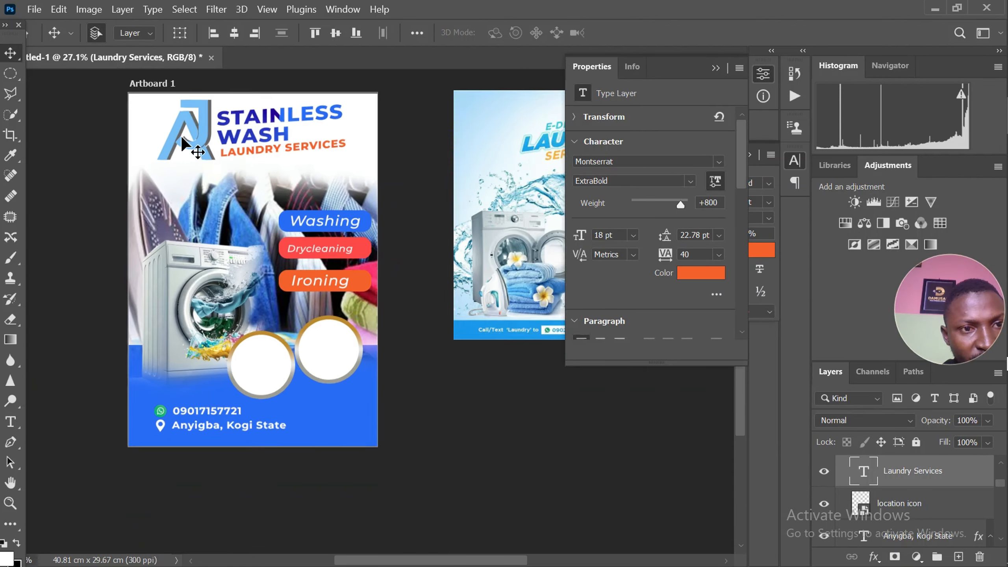
Add an outside stroke to the J layer of the AJ logo and color it white ffffff
click(181, 126)
scroll(182, 129, up, 1)
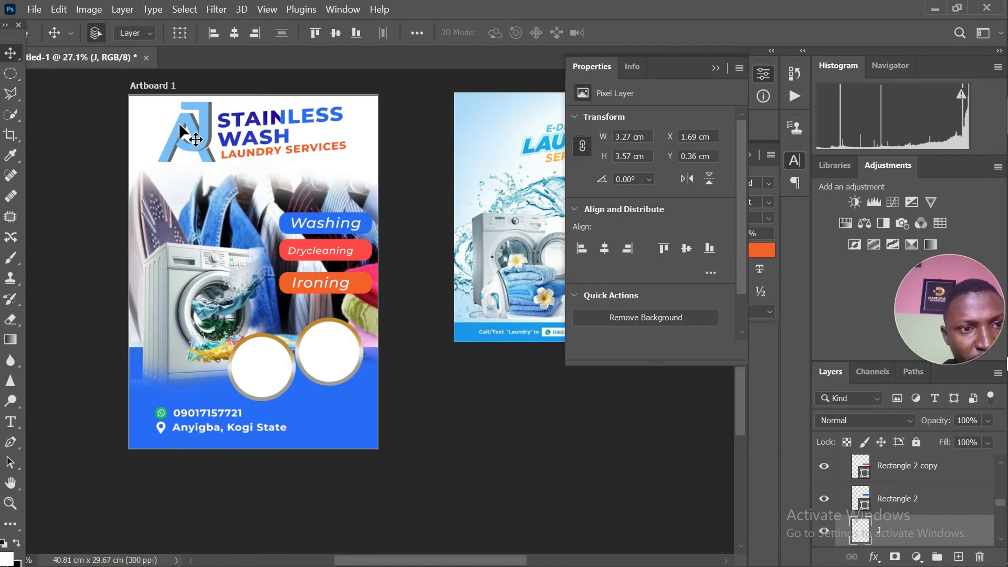
click(875, 557)
click(899, 433)
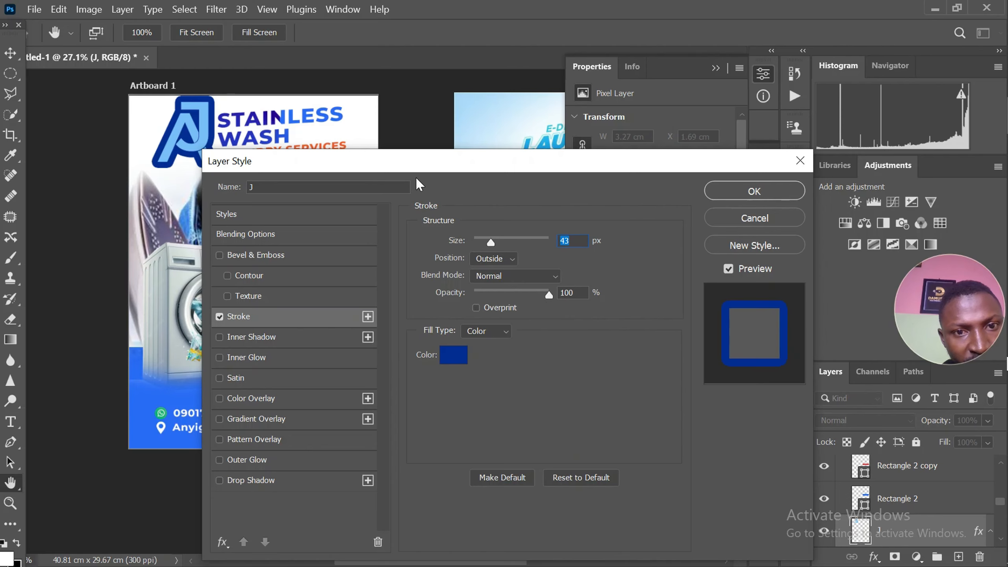
drag(418, 167, 604, 165)
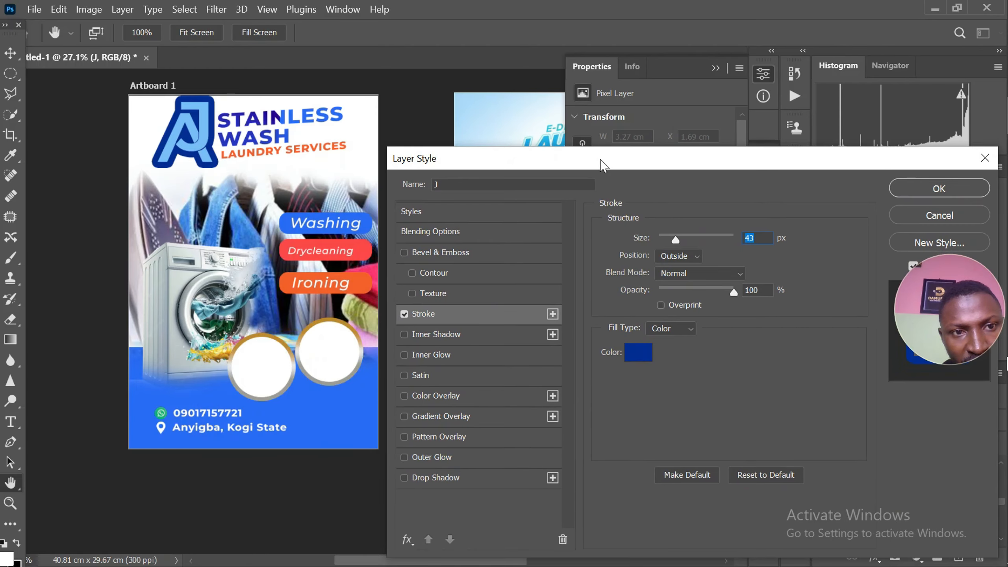
click(638, 355)
click(330, 159)
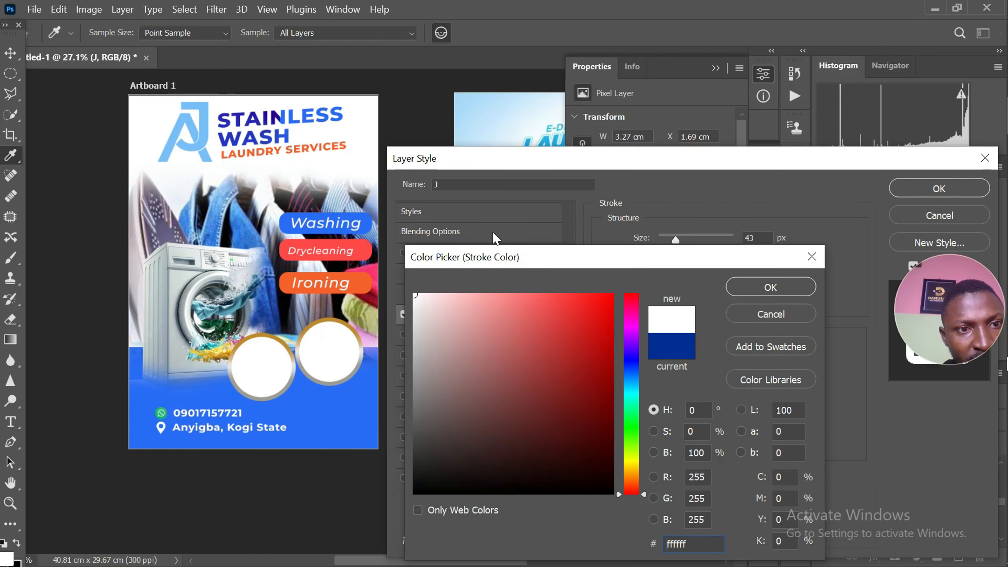
click(774, 289)
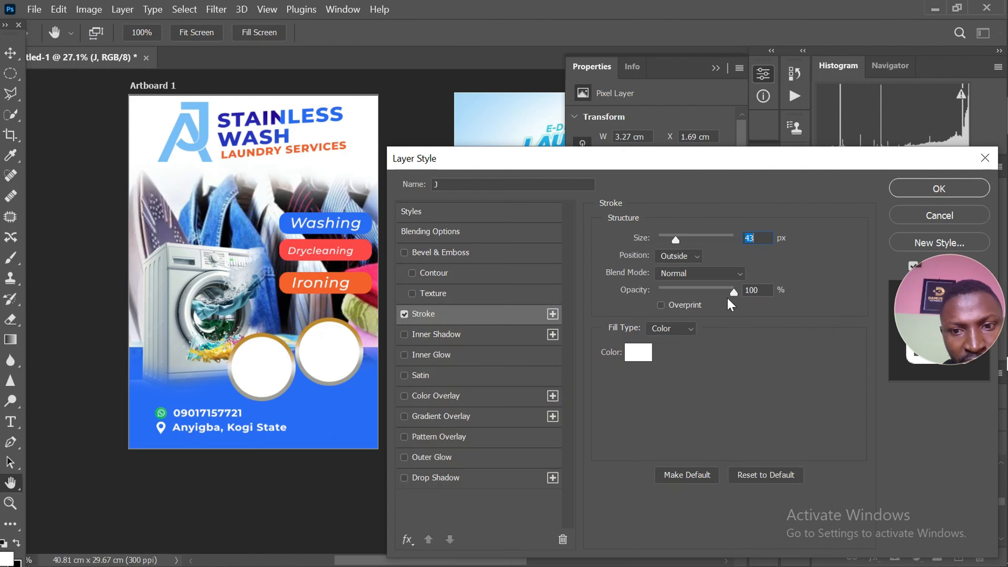
Reduce the white stroke around the AJ logo's J to 8 px and apply it
drag(675, 241, 667, 259)
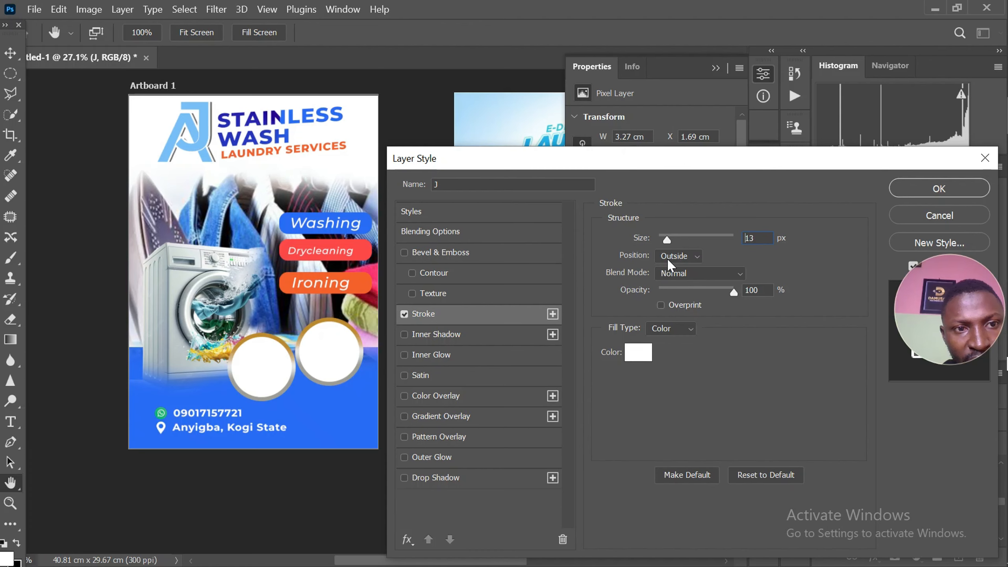
drag(667, 259, 667, 258)
drag(668, 242, 665, 245)
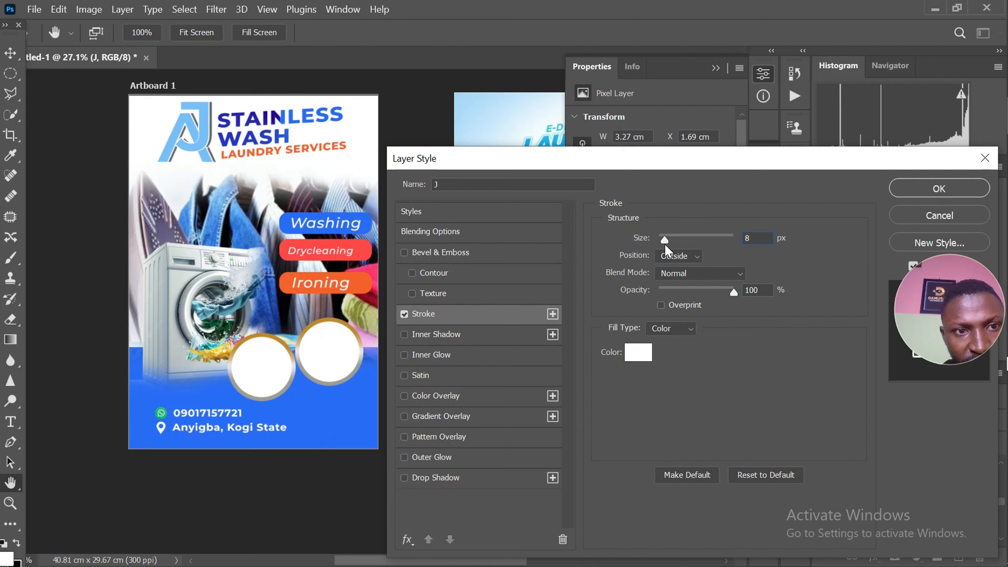
click(909, 187)
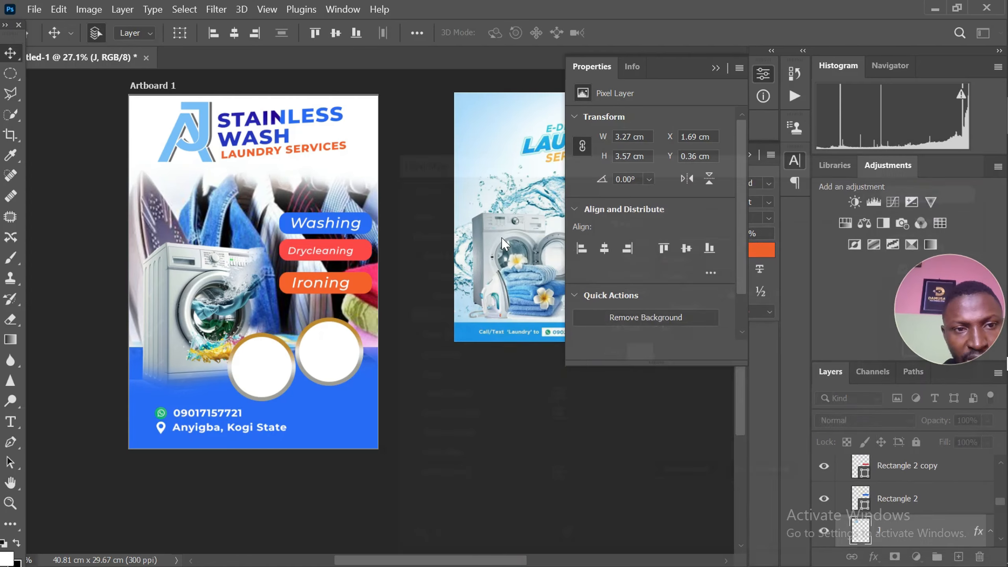
Add an outside stroke to the STAINLESS WASH title and color it white ffffff
scroll(275, 149, down, 1)
scroll(279, 143, up, 5)
click(296, 115)
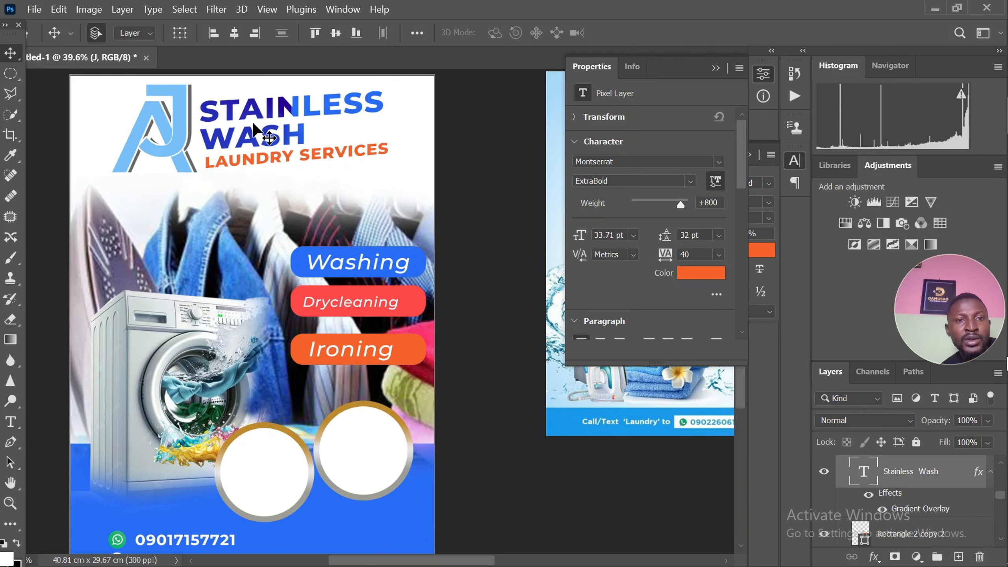
scroll(219, 142, down, 2)
click(873, 557)
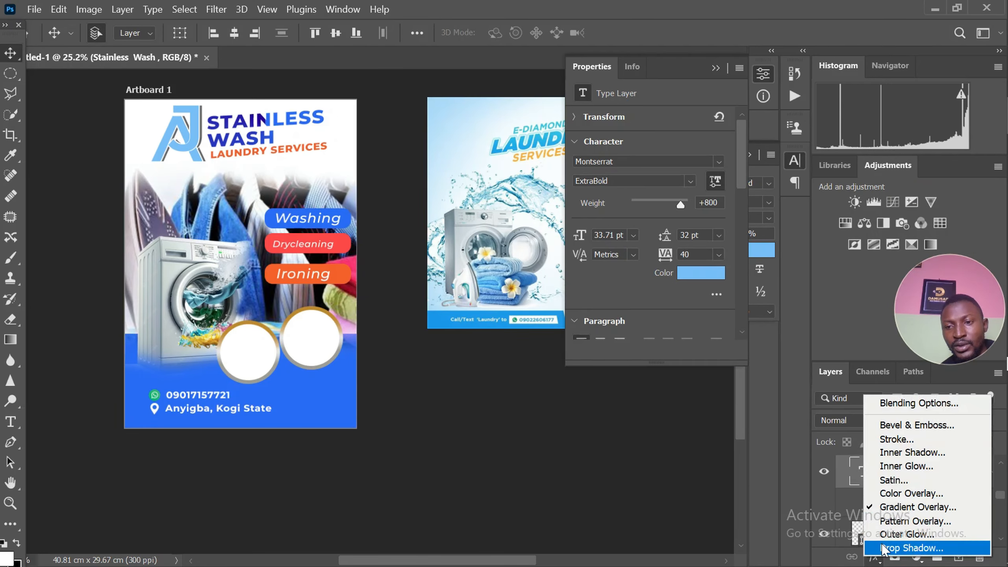
click(897, 440)
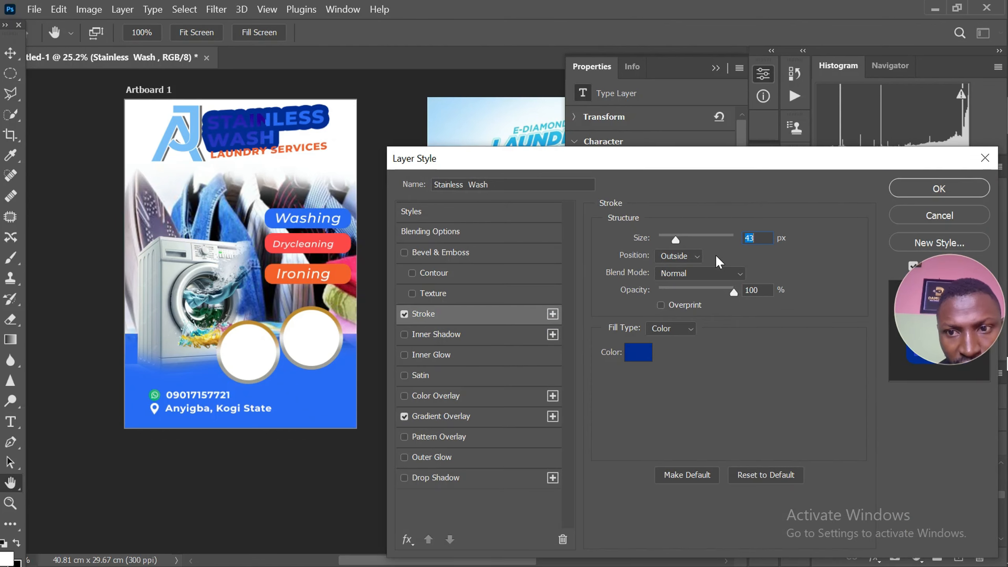
click(640, 353)
click(344, 154)
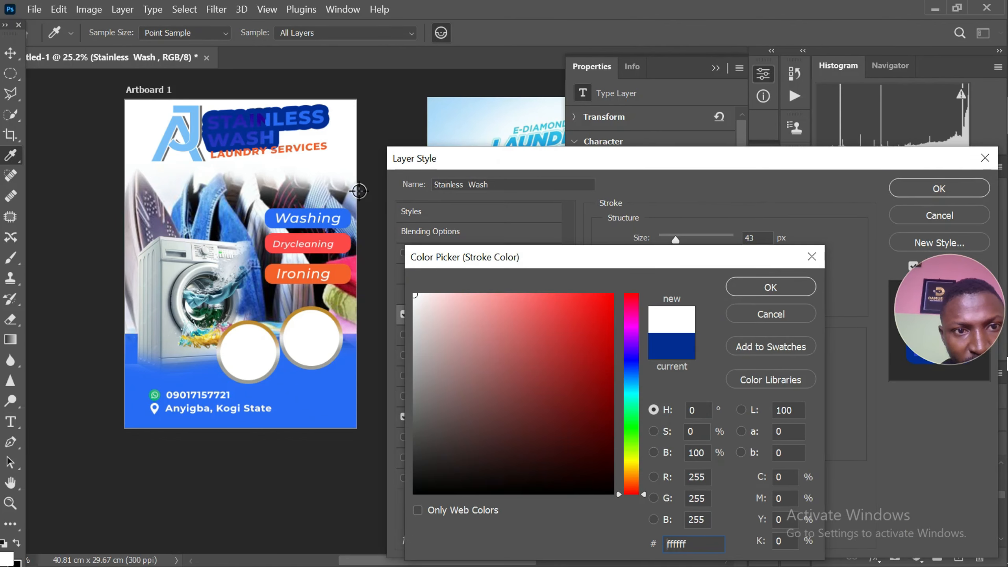
click(771, 287)
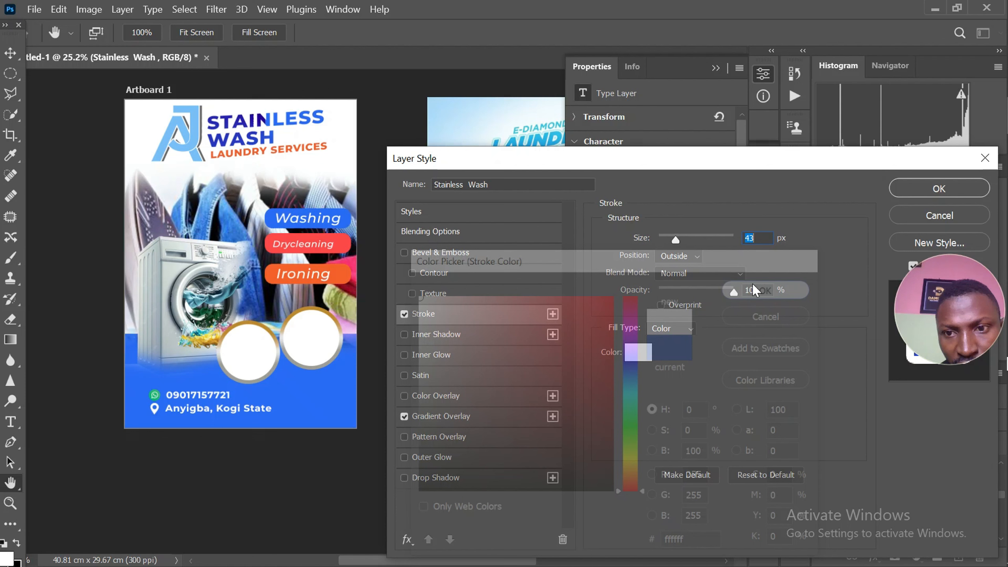
Reduce the STAINLESS WASH title's white stroke to 8 px and apply it
click(662, 238)
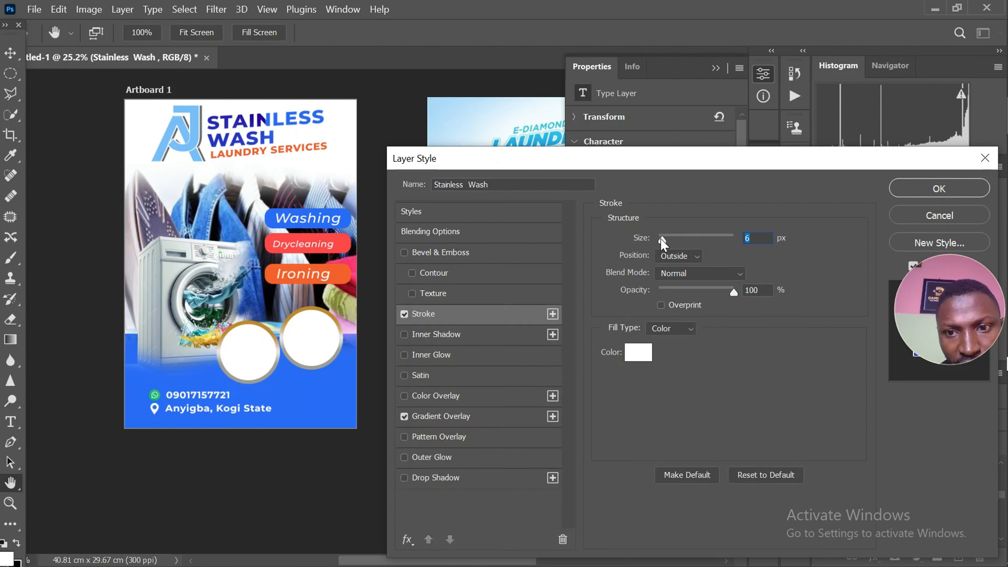
click(663, 241)
drag(663, 241, 663, 243)
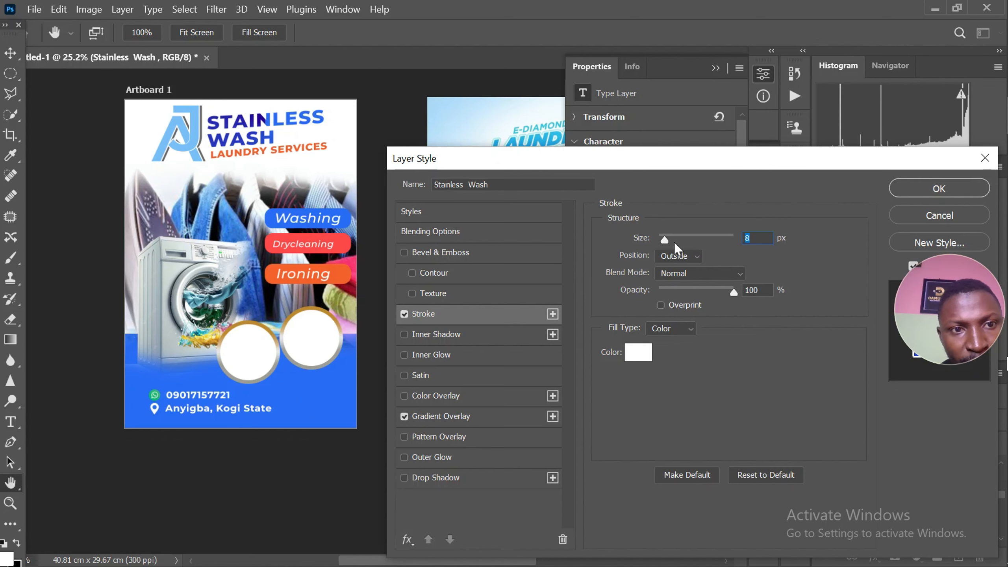
click(919, 191)
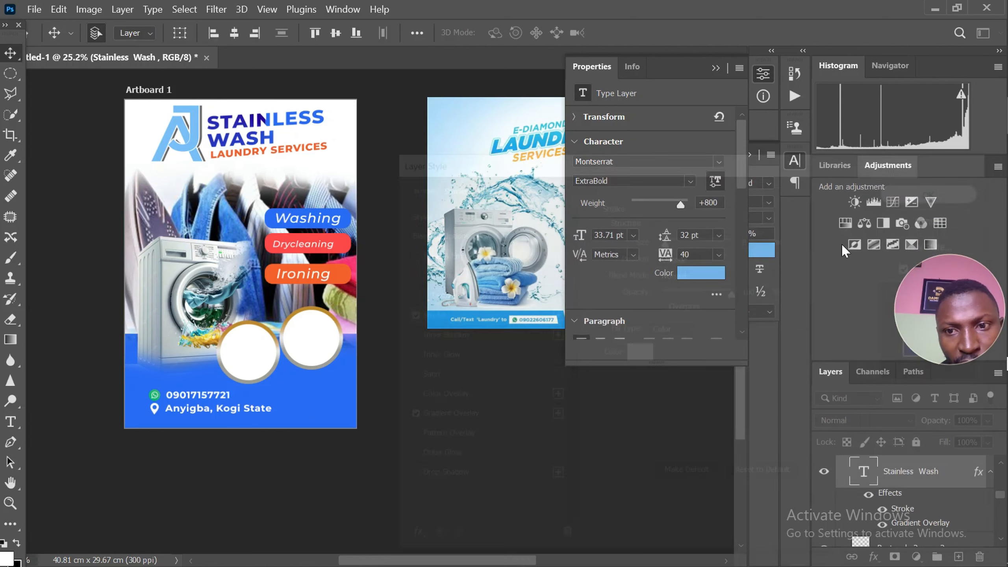
Add a black Multiply drop shadow to the STAINLESS WASH title with 26% opacity, 9 px distance, 32% spread and 40 px size
click(872, 558)
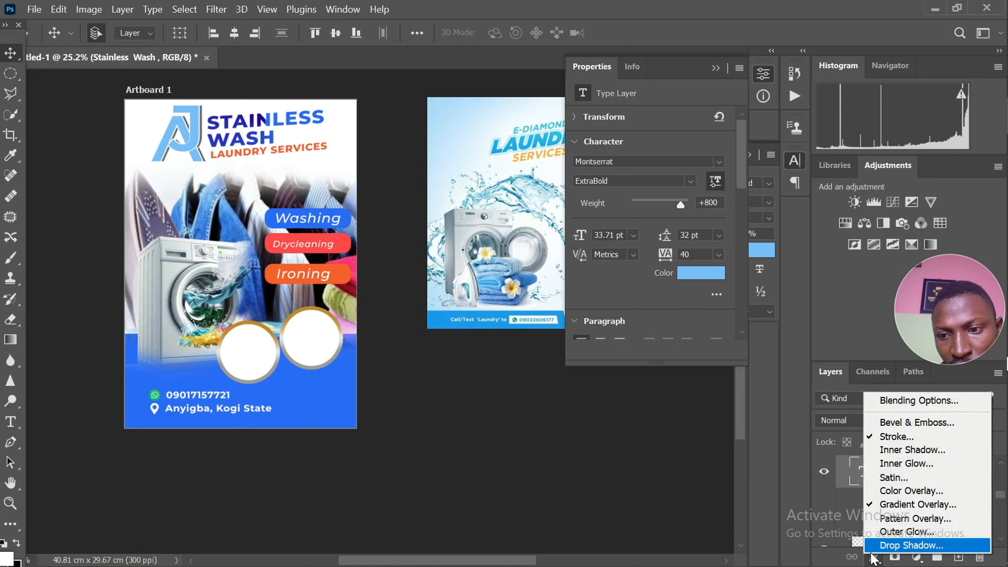
click(912, 545)
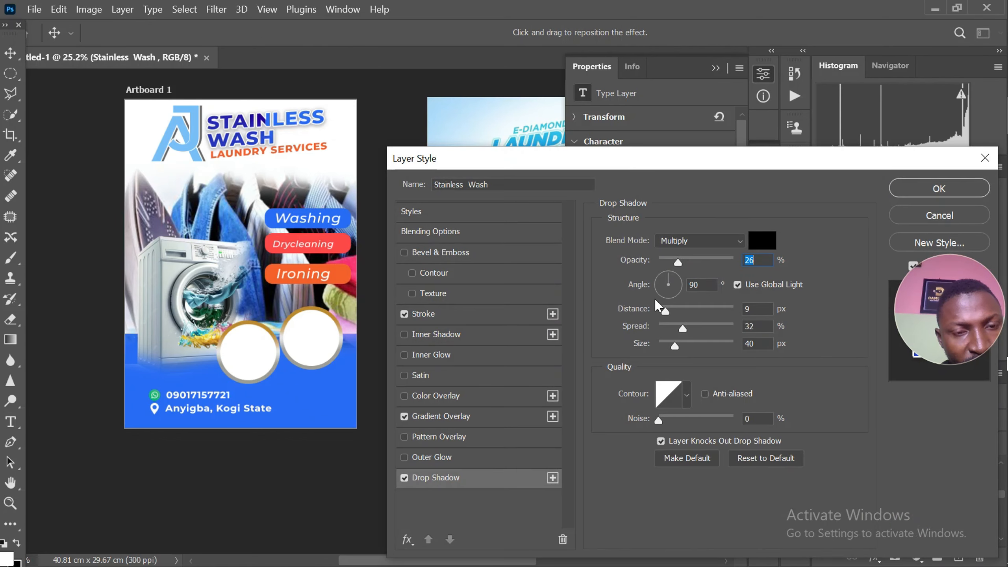
click(919, 189)
scroll(338, 163, up, 7)
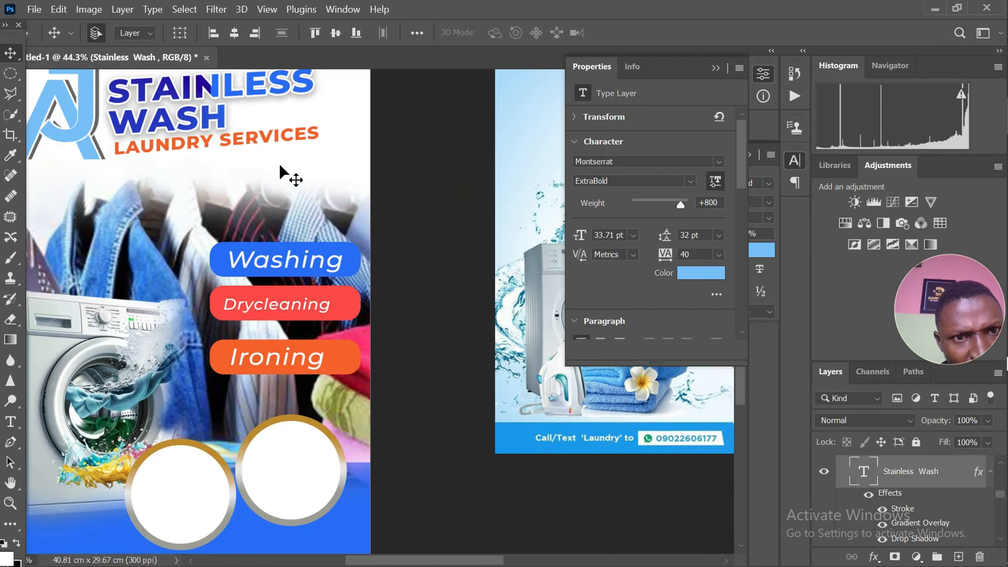
scroll(359, 175, down, 7)
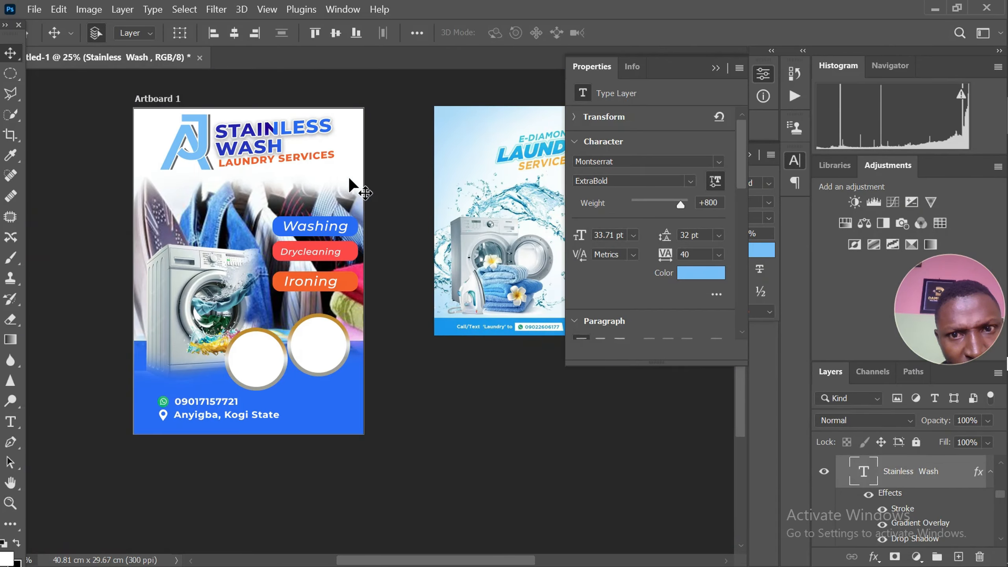
Add an 8 px white outside stroke to the Laundry Services text
scroll(316, 180, up, 5)
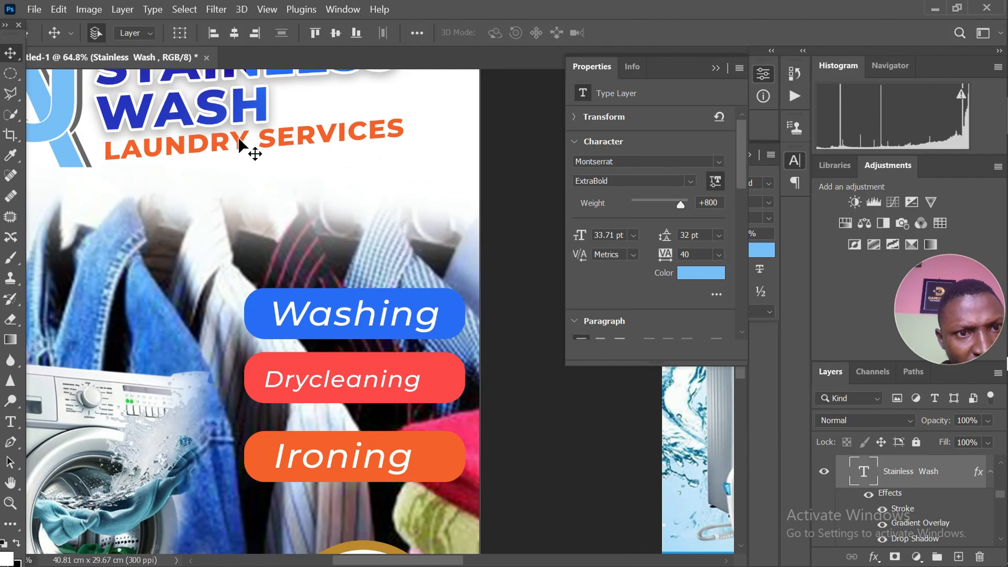
click(240, 144)
scroll(258, 191, down, 5)
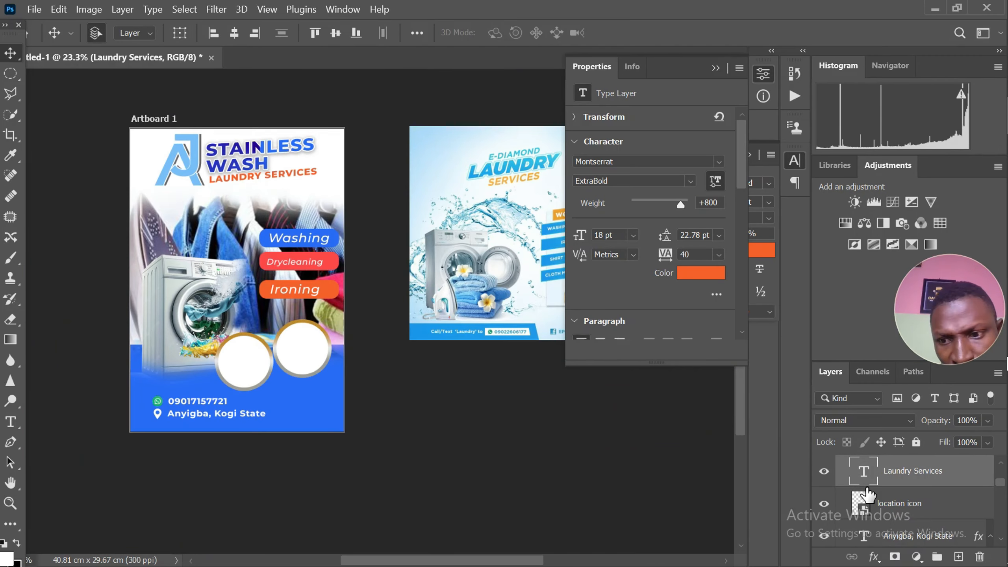
click(874, 557)
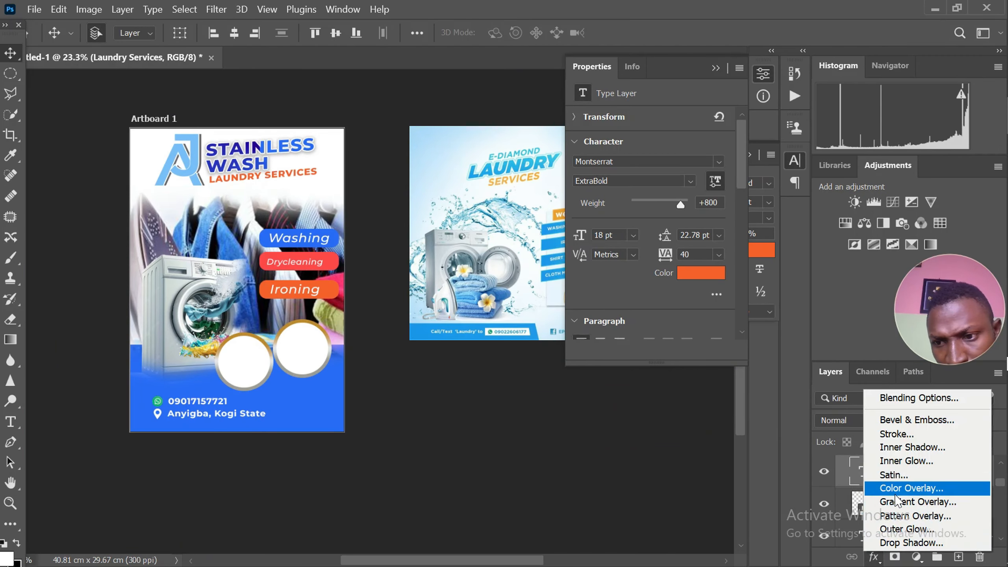
click(908, 433)
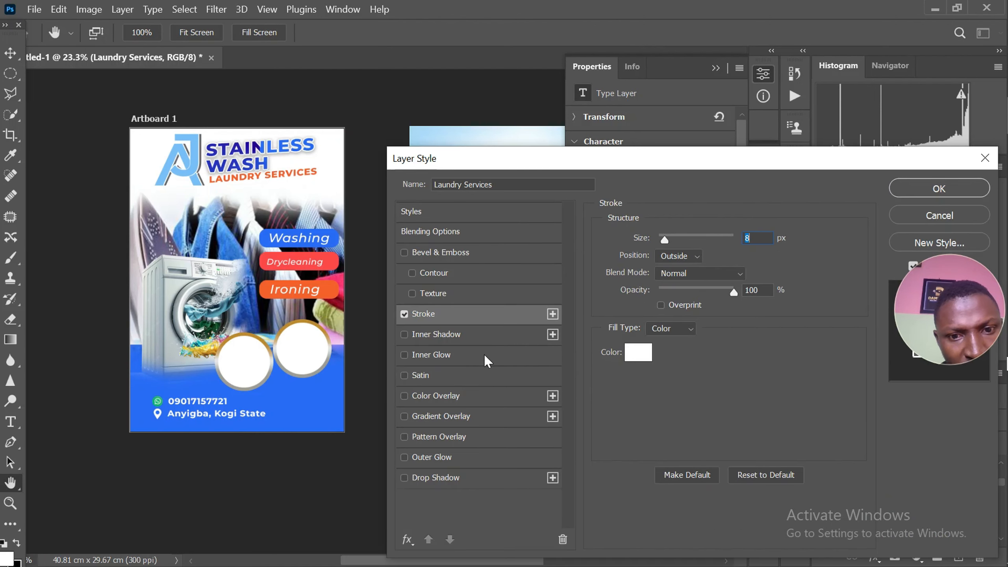
Add a drop shadow to the Laundry Services text with 26% opacity, 9 px distance, 20% spread and 40 px size
click(449, 478)
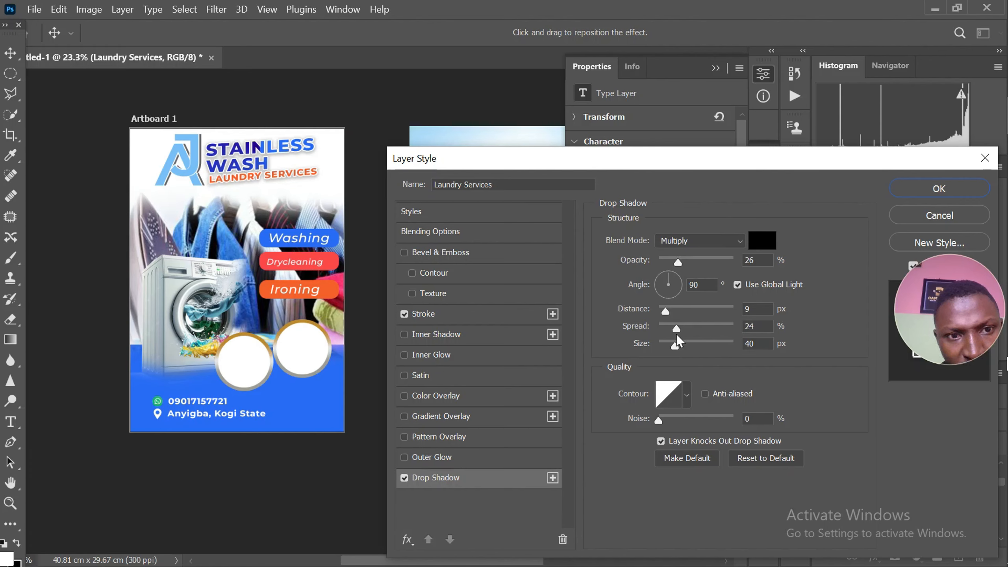
drag(678, 332, 675, 342)
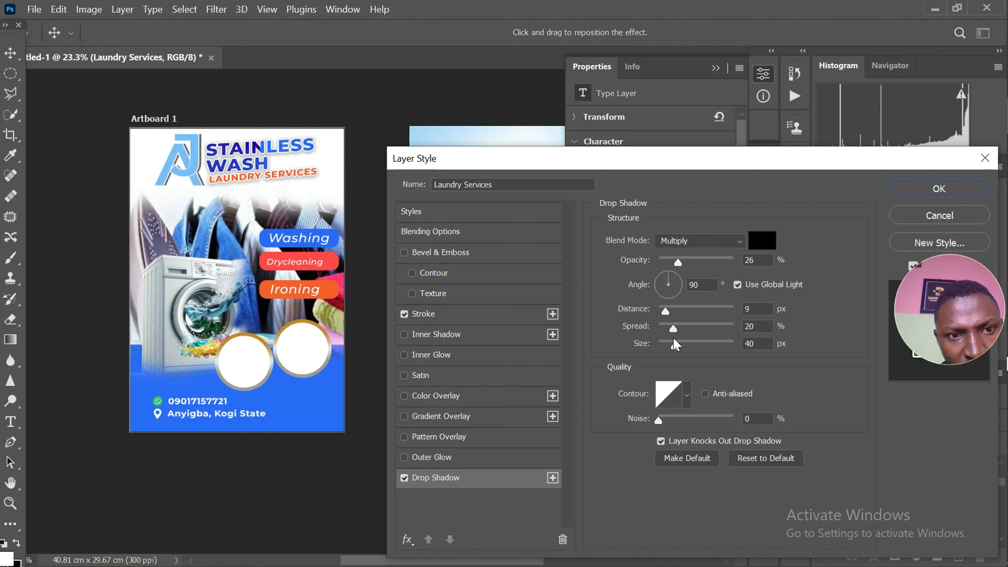
click(898, 188)
scroll(391, 219, up, 1)
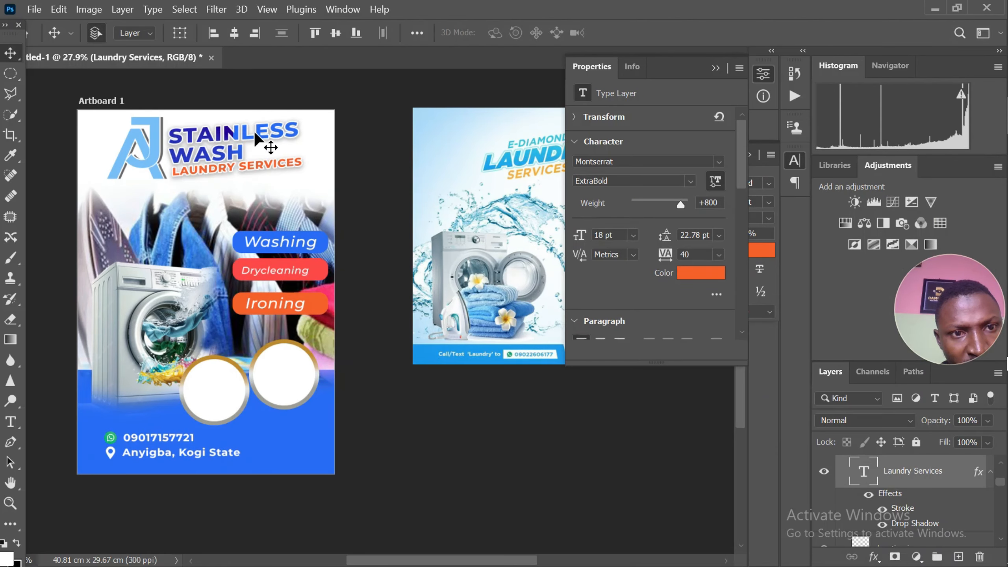
Set the STAINLESS WASH title's drop shadow to 73% opacity, 20% spread and 29 px size with Use Global Light off, and apply it
click(257, 137)
click(873, 556)
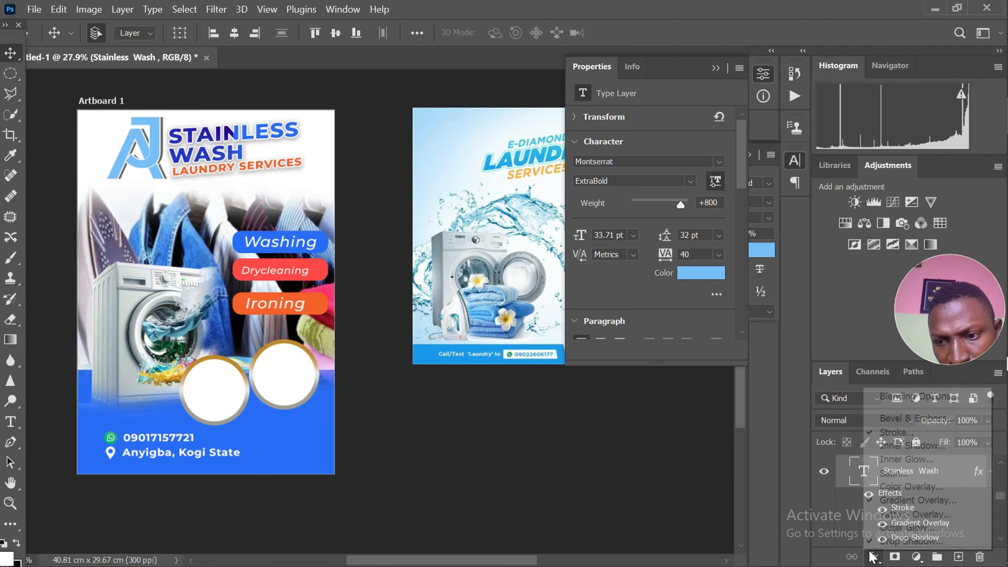
click(874, 541)
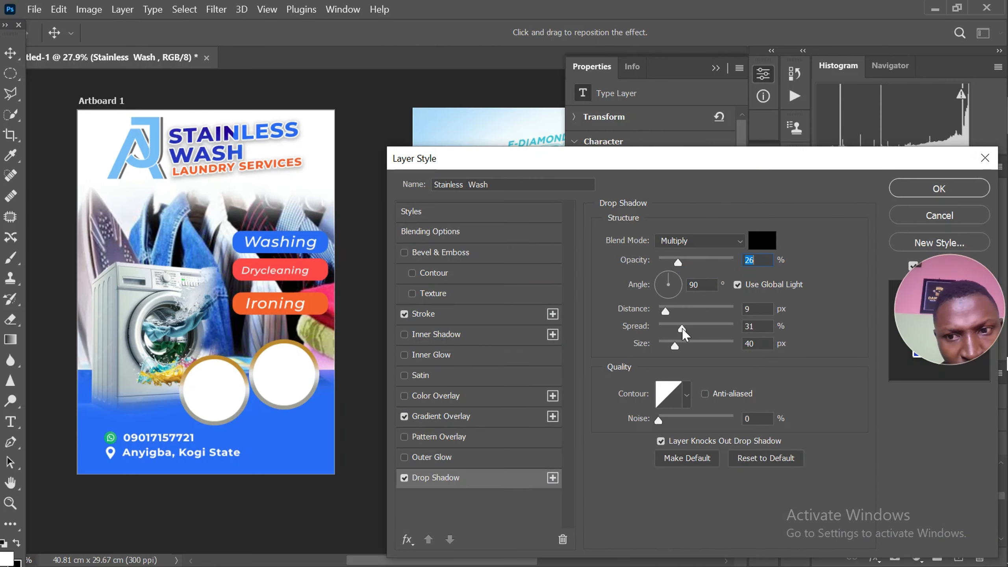
click(682, 329)
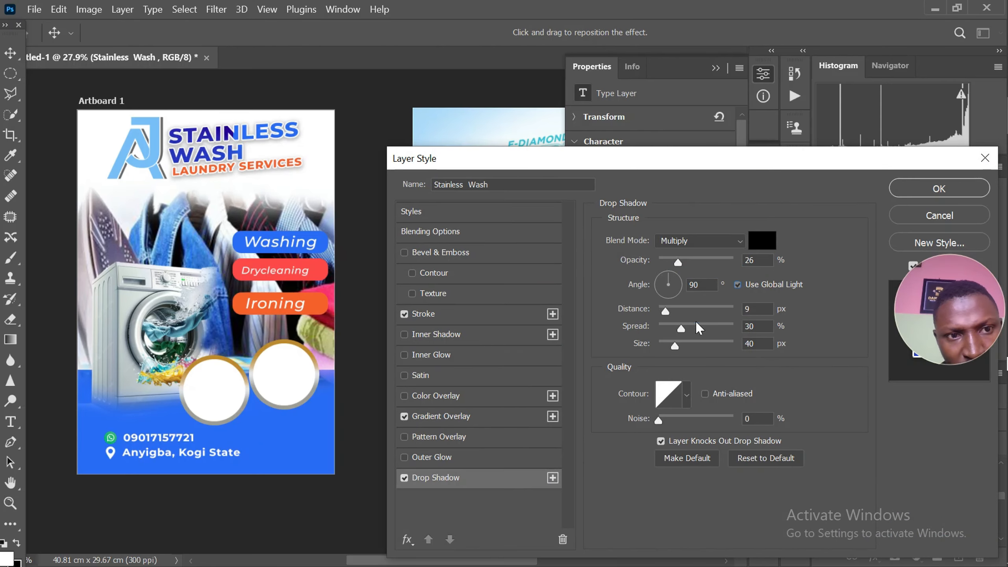
click(738, 285)
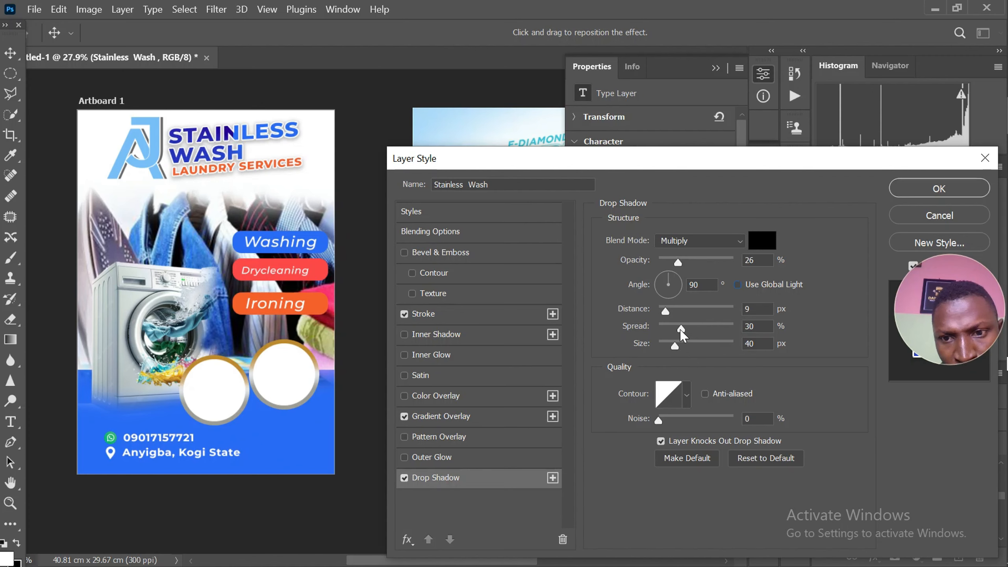
drag(681, 331, 676, 338)
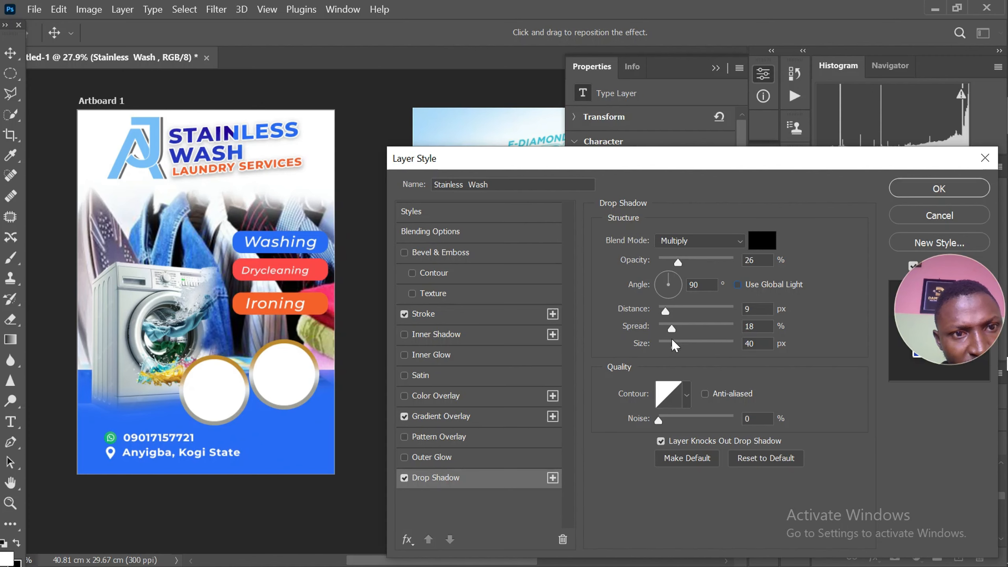
drag(672, 337, 676, 339)
click(675, 335)
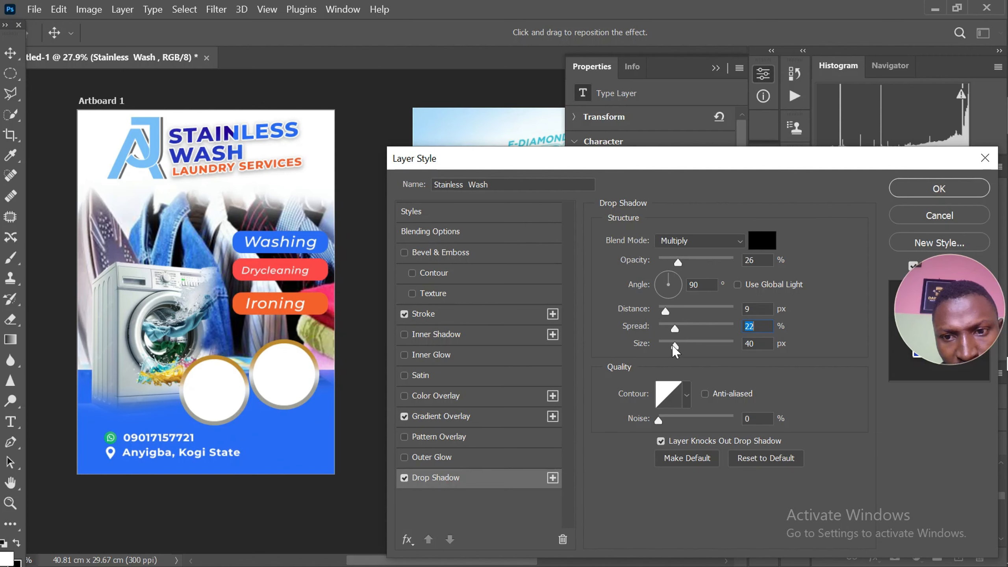
drag(677, 349, 674, 349)
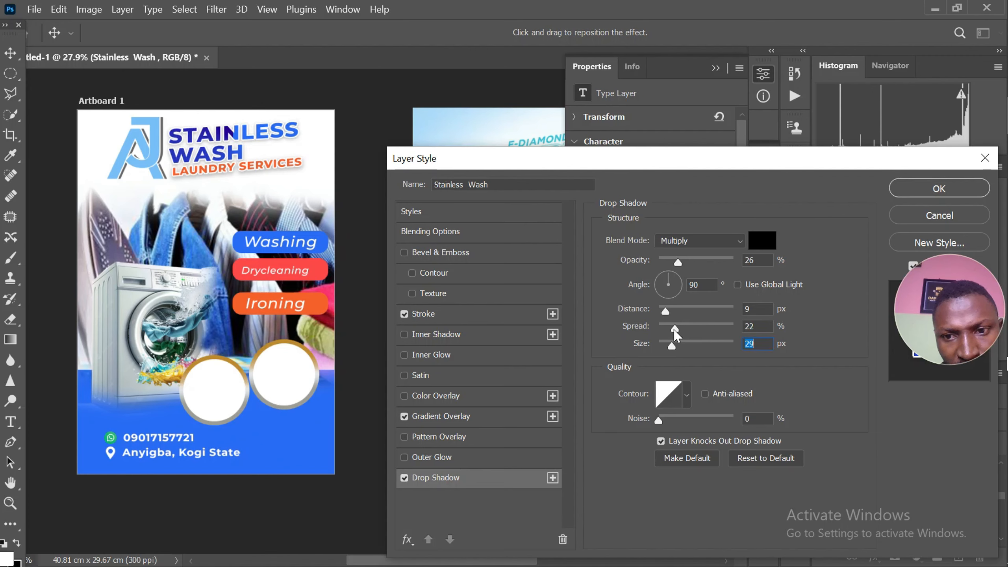
click(674, 330)
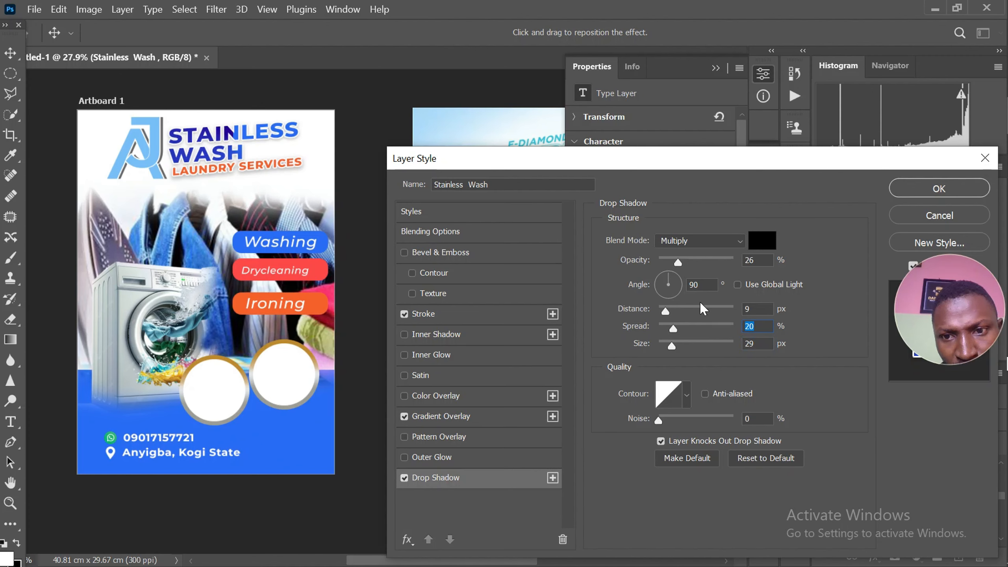
drag(681, 267, 714, 263)
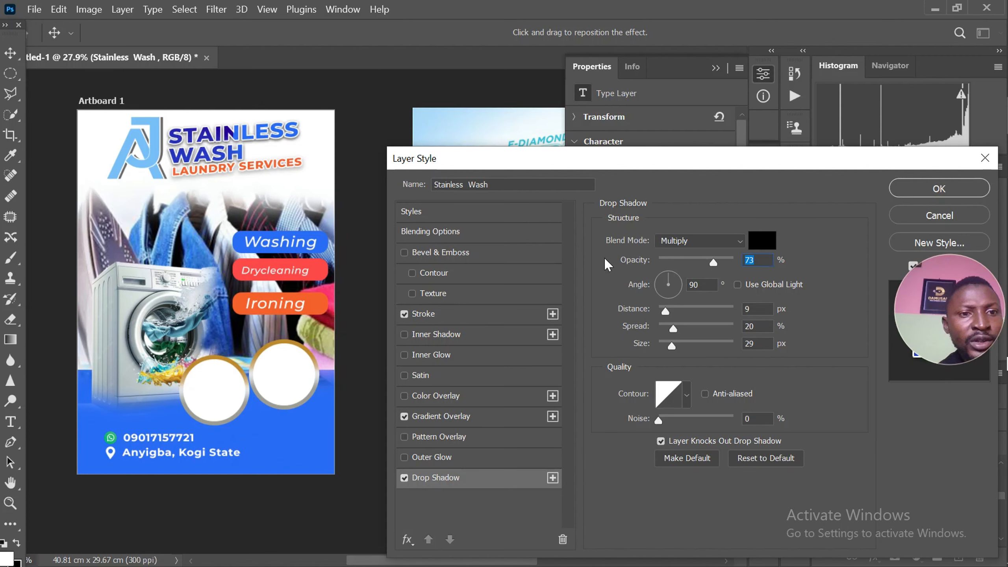
click(919, 189)
Examine the flyer beside the reference laundry design, comparing the overall layout and the contact footer
scroll(403, 258, down, 3)
scroll(475, 263, up, 4)
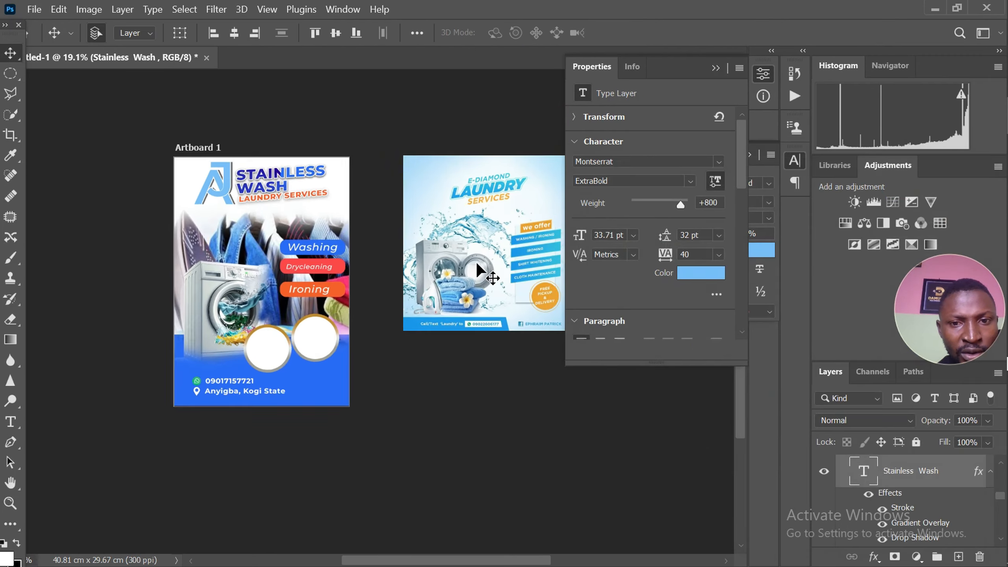
scroll(476, 263, down, 2)
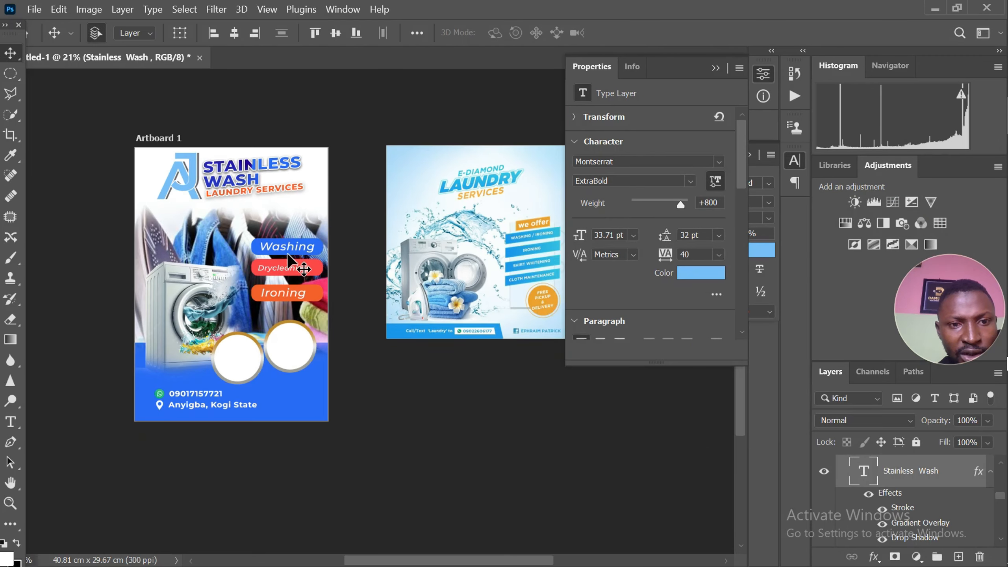
scroll(278, 274, up, 3)
scroll(270, 274, down, 5)
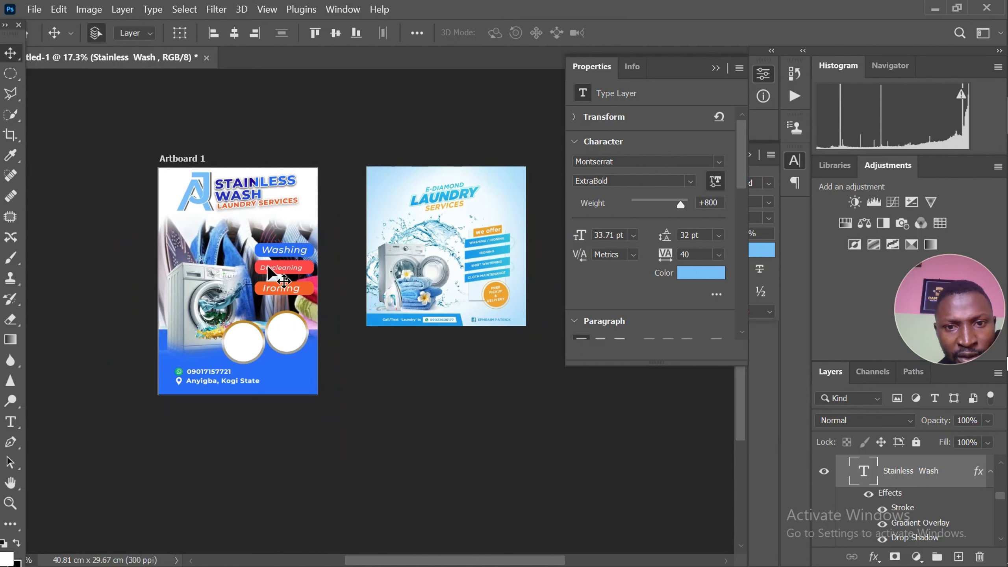
scroll(267, 266, up, 3)
scroll(262, 266, down, 3)
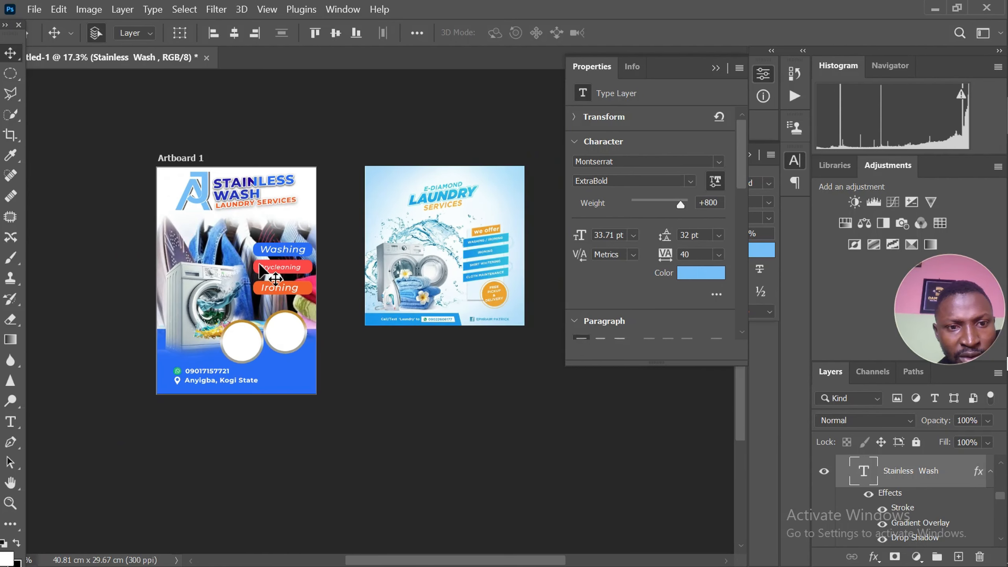
scroll(262, 274, up, 3)
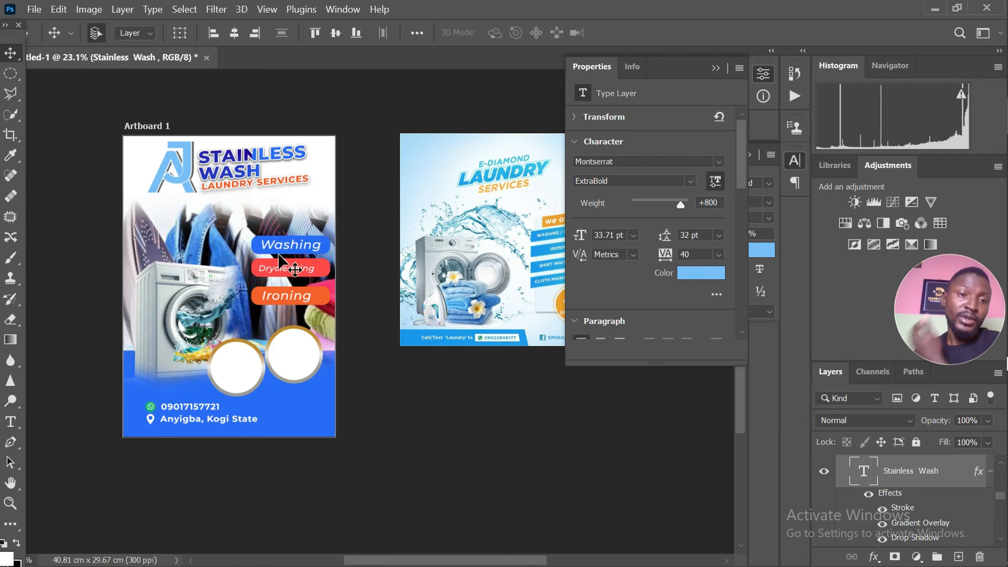
scroll(278, 253, down, 2)
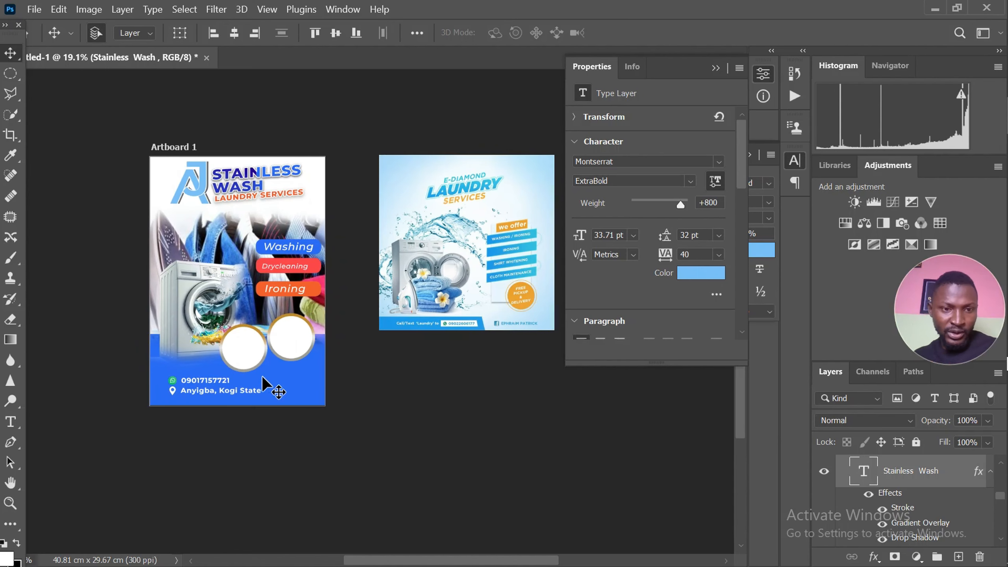
scroll(224, 394, up, 2)
scroll(216, 391, down, 2)
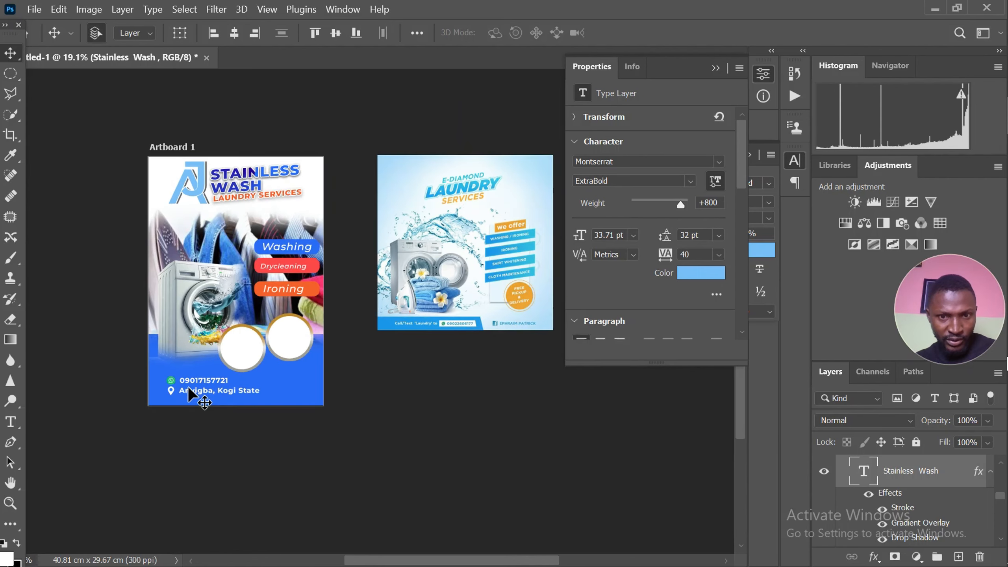
scroll(319, 397, up, 5)
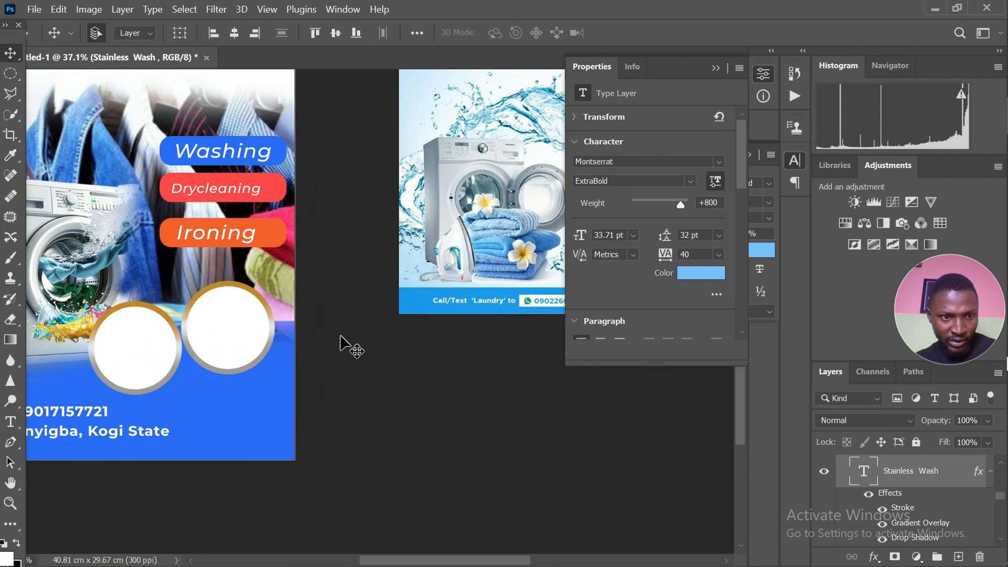
scroll(340, 337, down, 3)
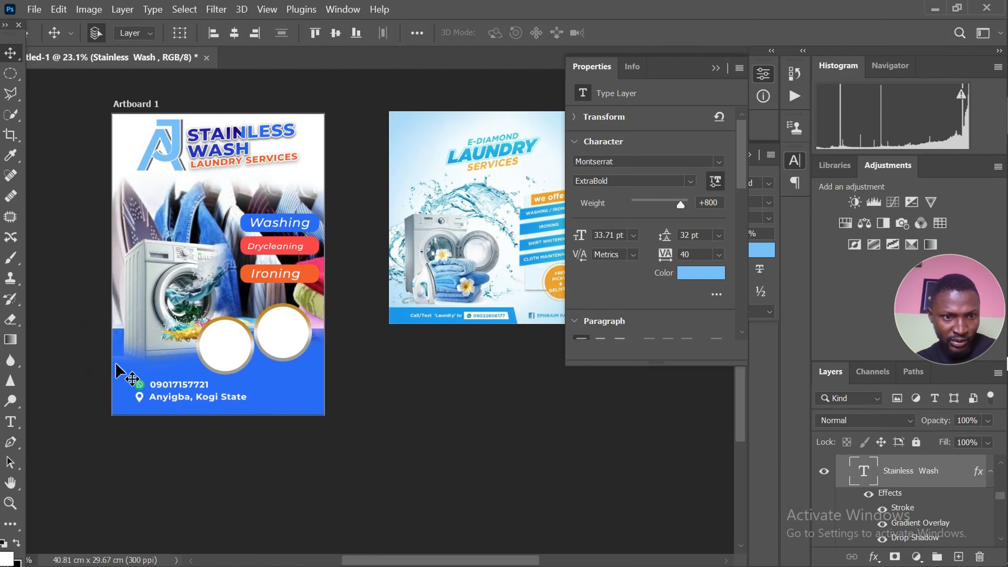
scroll(119, 381, up, 3)
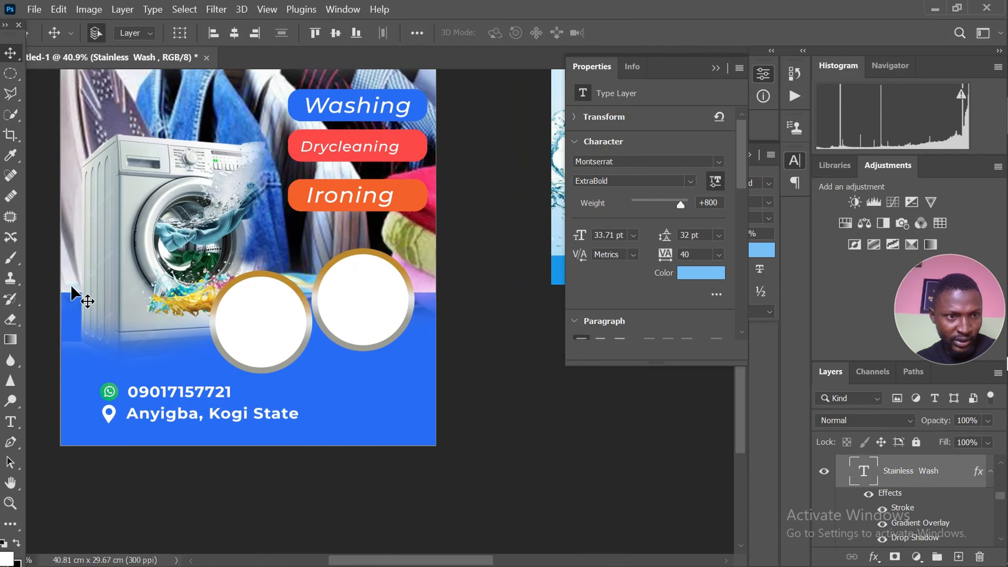
scroll(71, 294, down, 1)
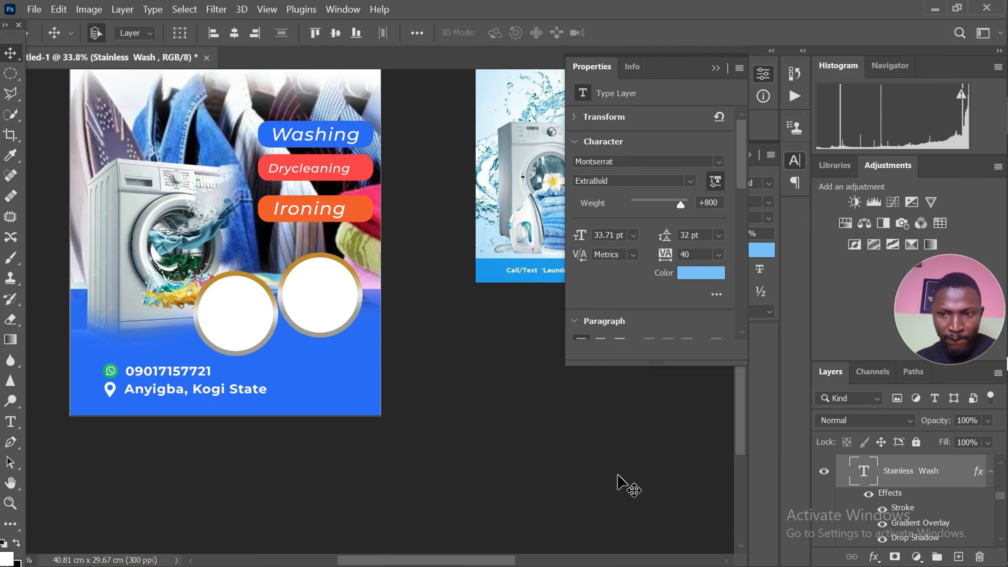
Add a new empty layer directly above the orange Ironing label's rectangle in the layer stack
scroll(921, 492, up, 1)
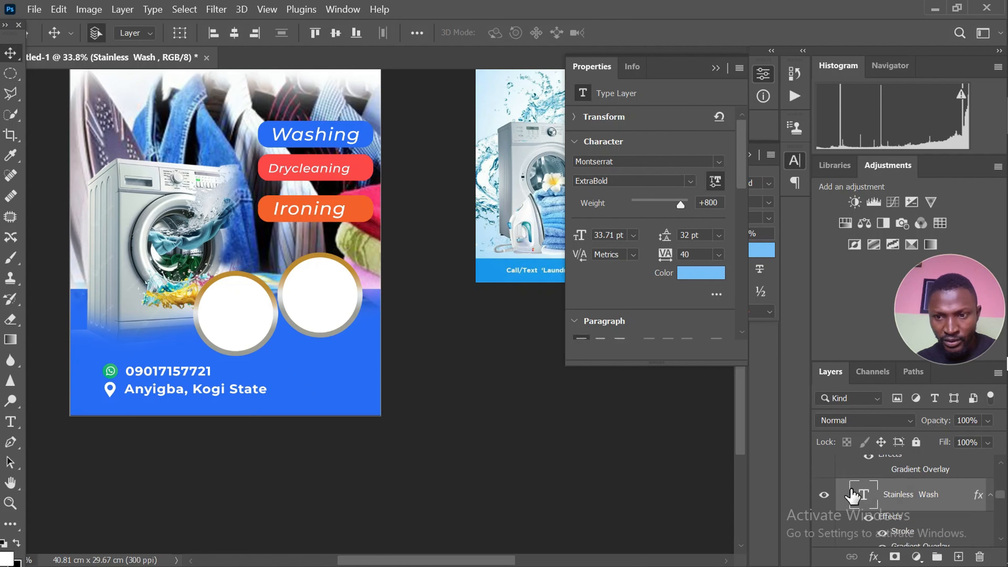
click(900, 481)
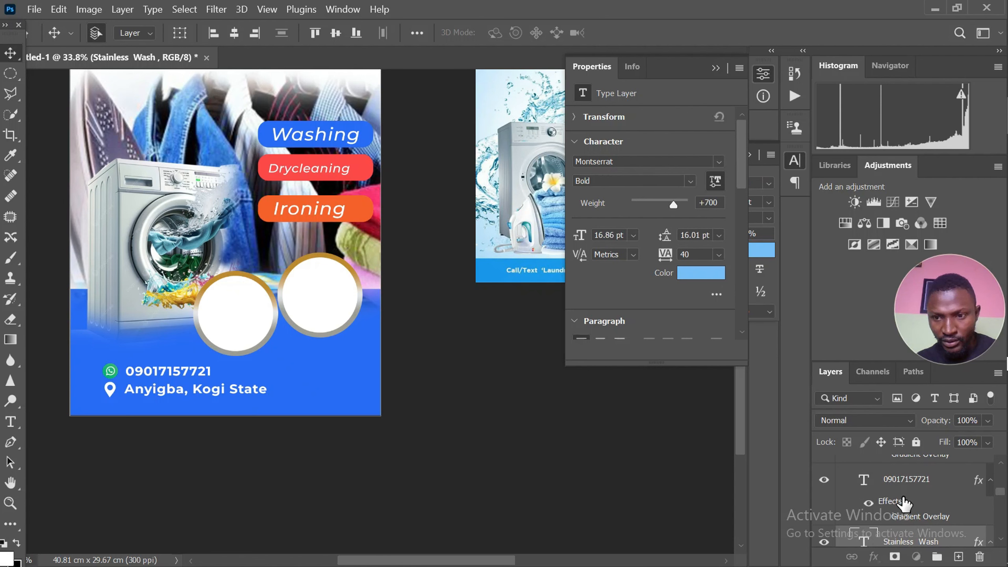
scroll(906, 509, down, 1)
click(907, 518)
scroll(862, 514, down, 3)
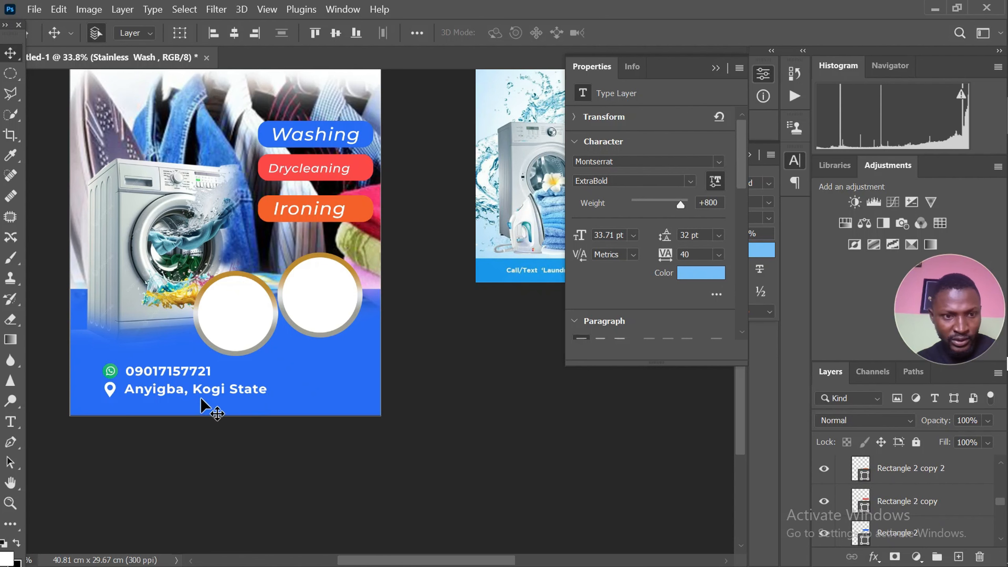
click(894, 476)
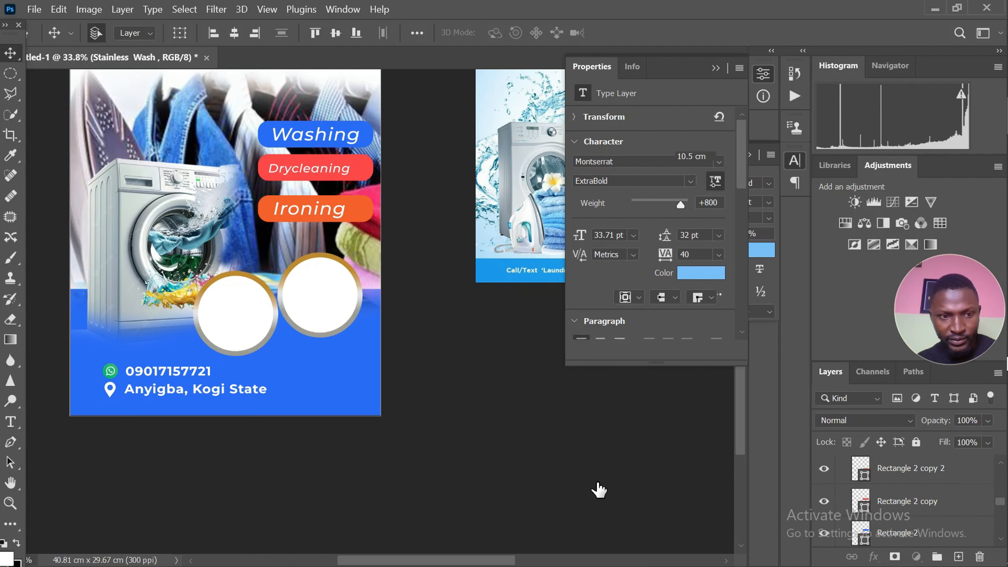
click(957, 557)
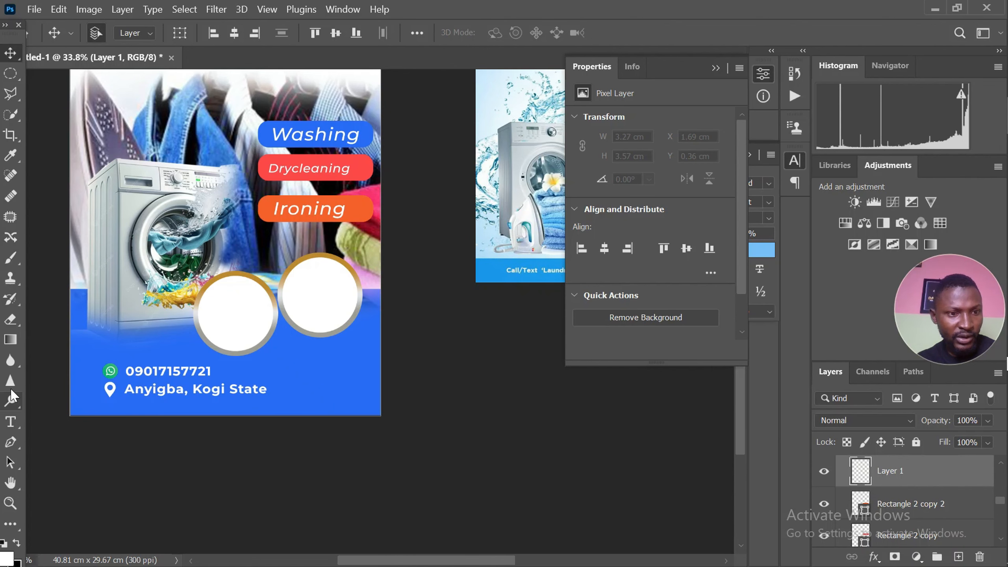
Outline a Polygonal Lasso selection about 6.5 by 0.81 cm around the WhatsApp icon and phone number, with a slanted right end
click(10, 94)
scroll(129, 362, up, 1)
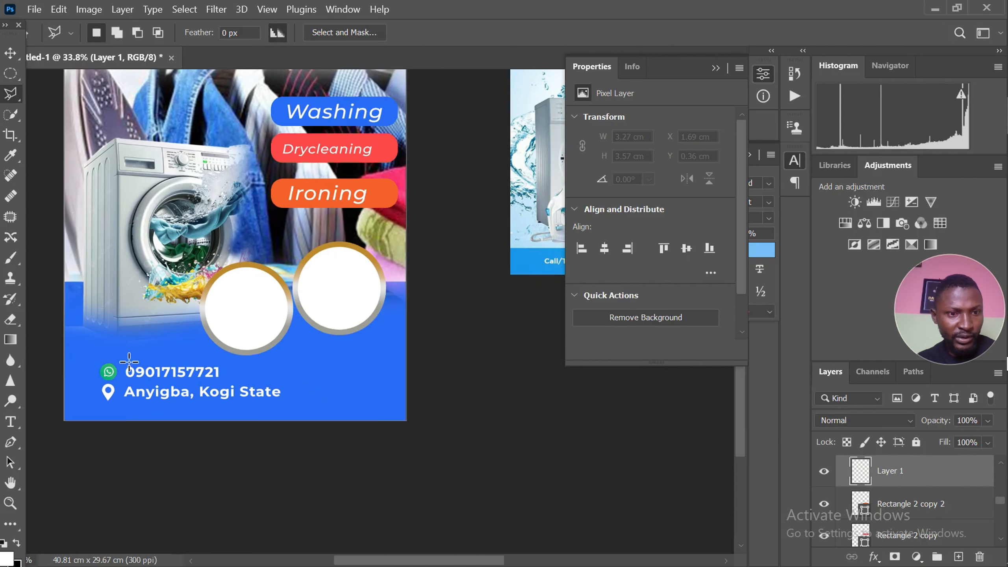
scroll(129, 361, up, 1)
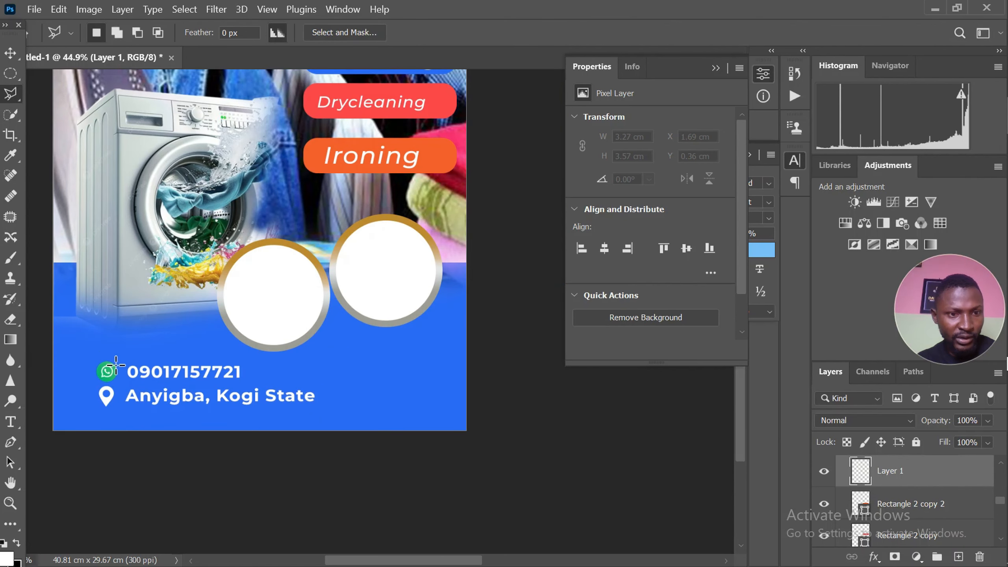
click(92, 359)
click(253, 359)
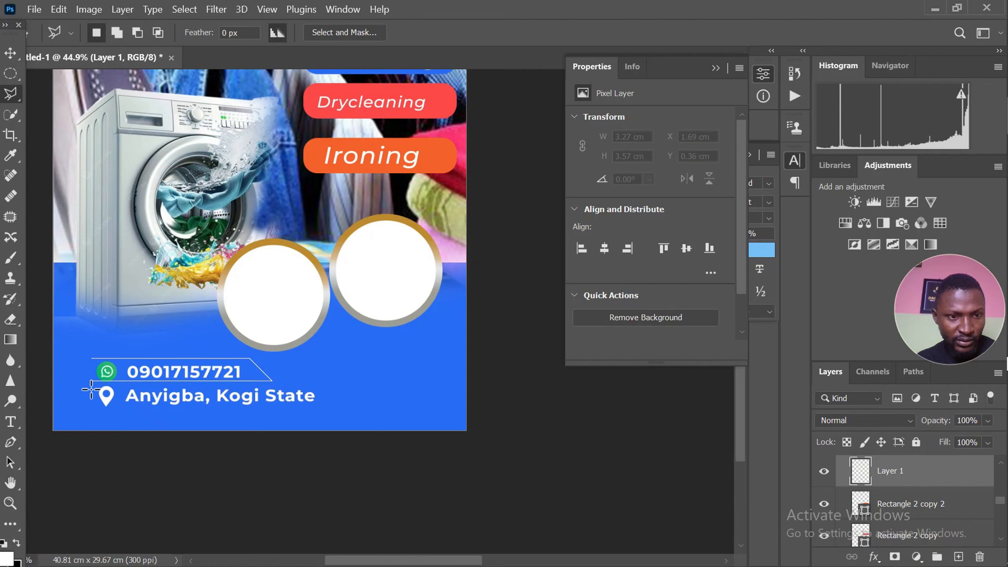
click(92, 363)
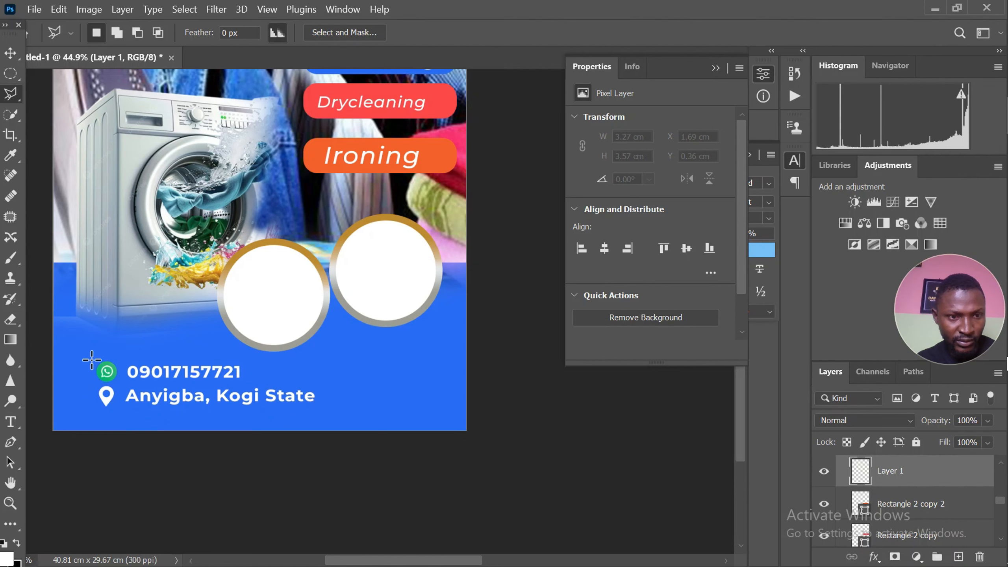
scroll(107, 370, up, 2)
scroll(117, 340, down, 2)
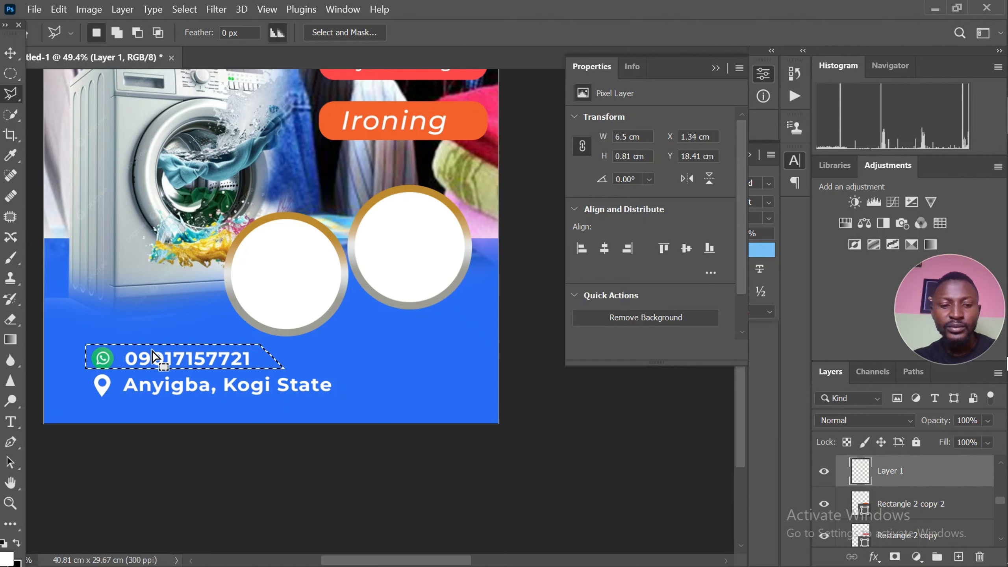
Fill the slanted selection around the phone number with white on the new layer
key(ctrl+BackSpace)
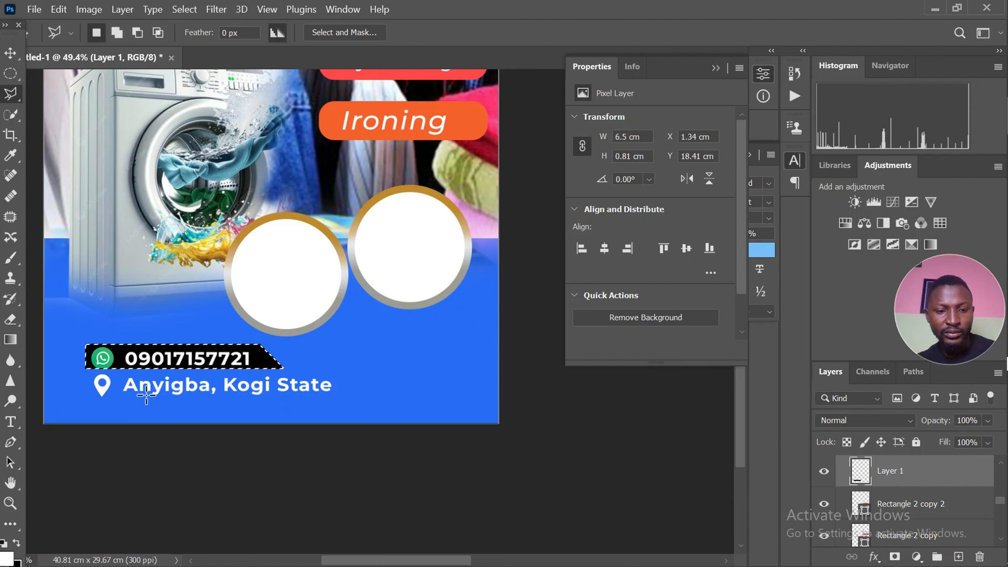
key(ctrl+z)
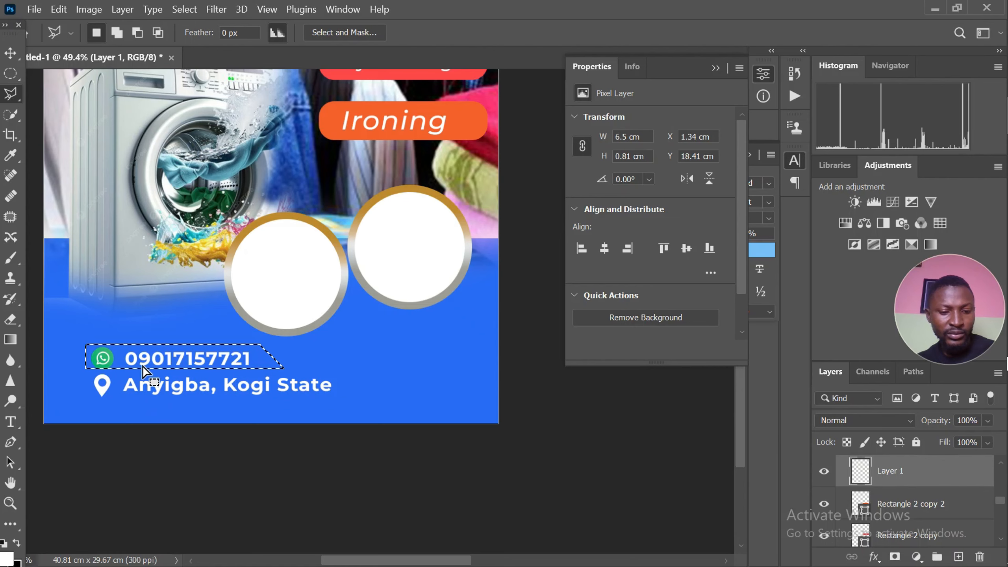
key(x)
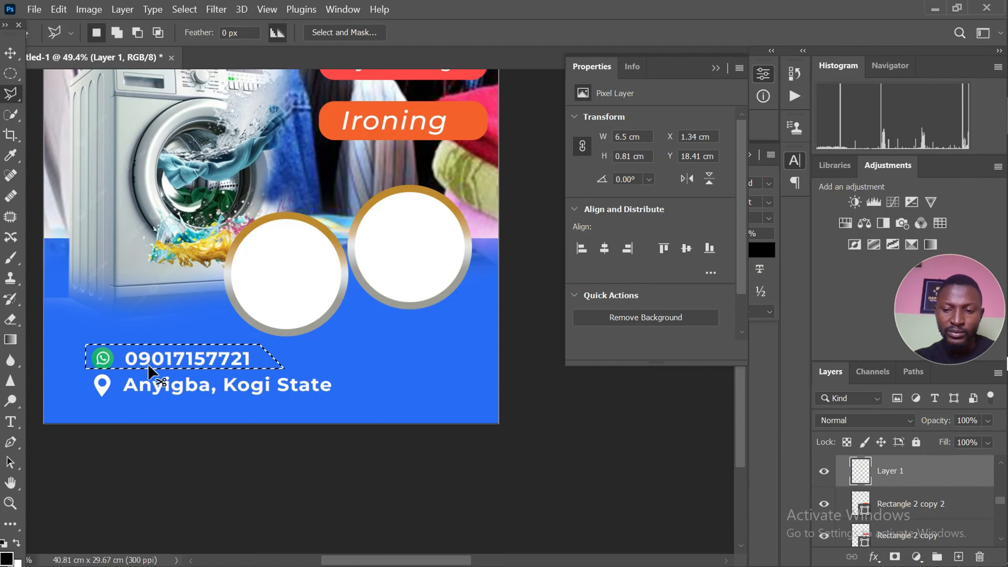
key(ctrl+BackSpace)
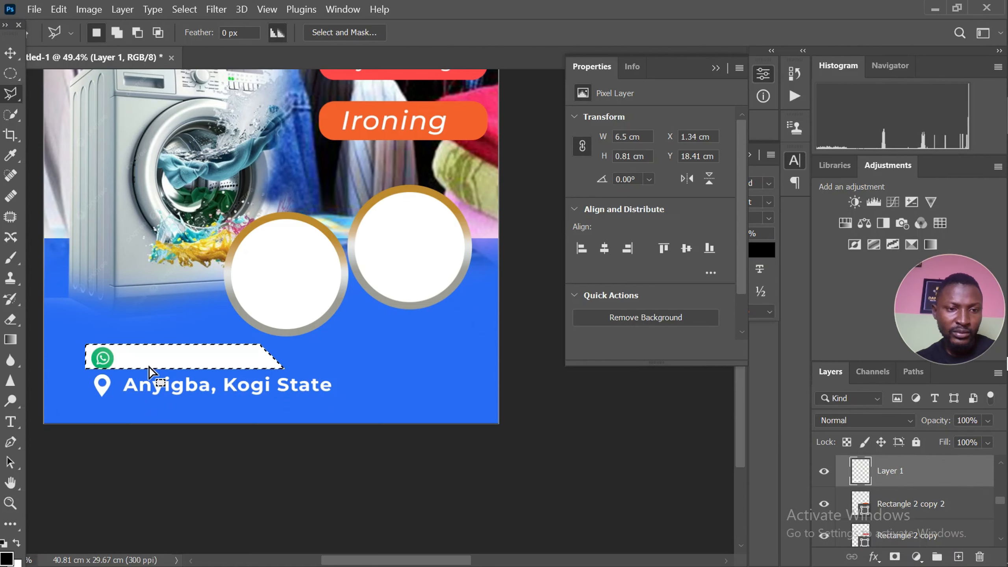
scroll(150, 368, up, 5)
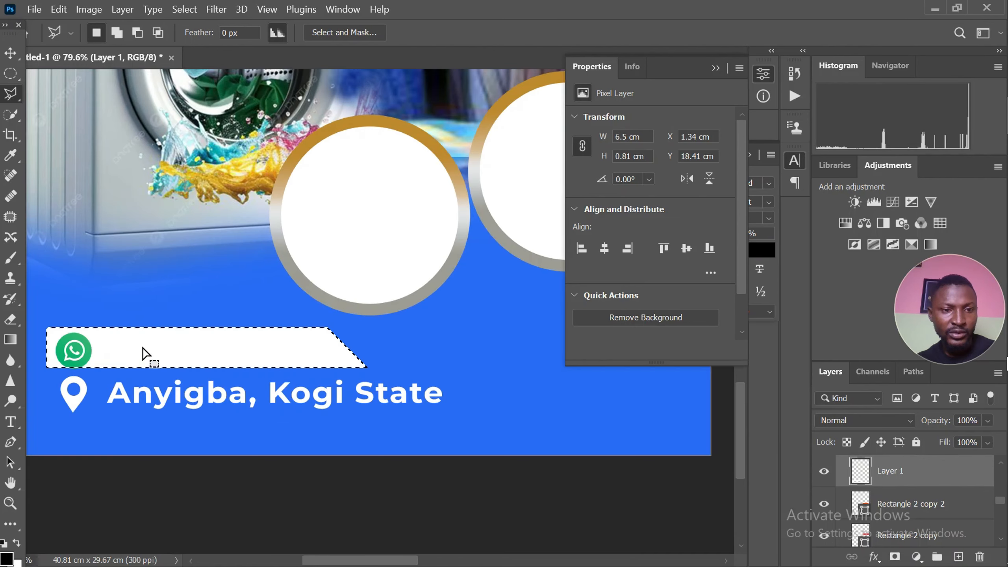
Deselect the white banner's outline and scale the WhatsApp icon to 63.19% so it sits inside the banner
click(10, 53)
scroll(74, 353, up, 3)
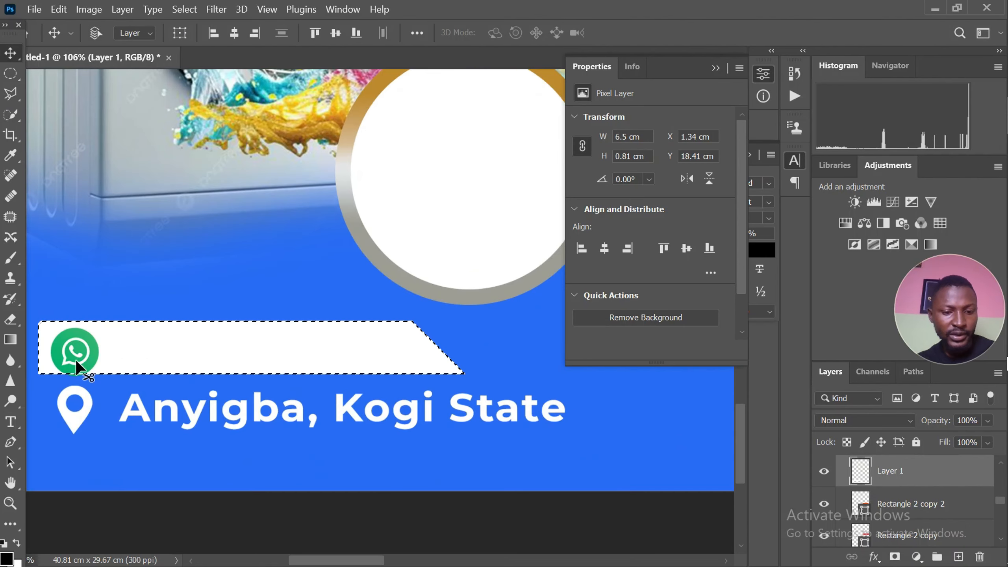
key(ctrl+d)
ctrl+click(75, 360)
scroll(76, 359, up, 2)
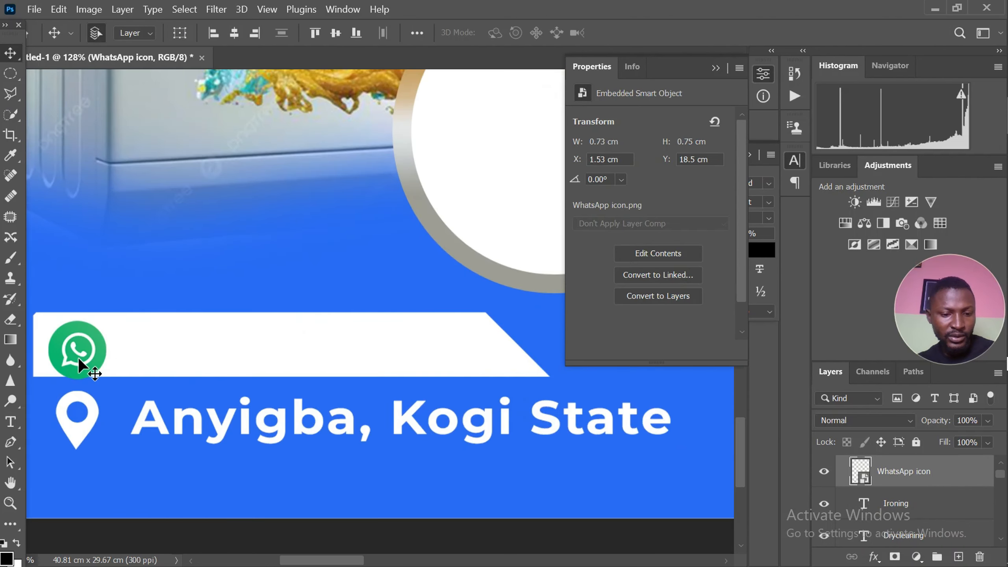
key(ctrl+t)
scroll(79, 358, up, 2)
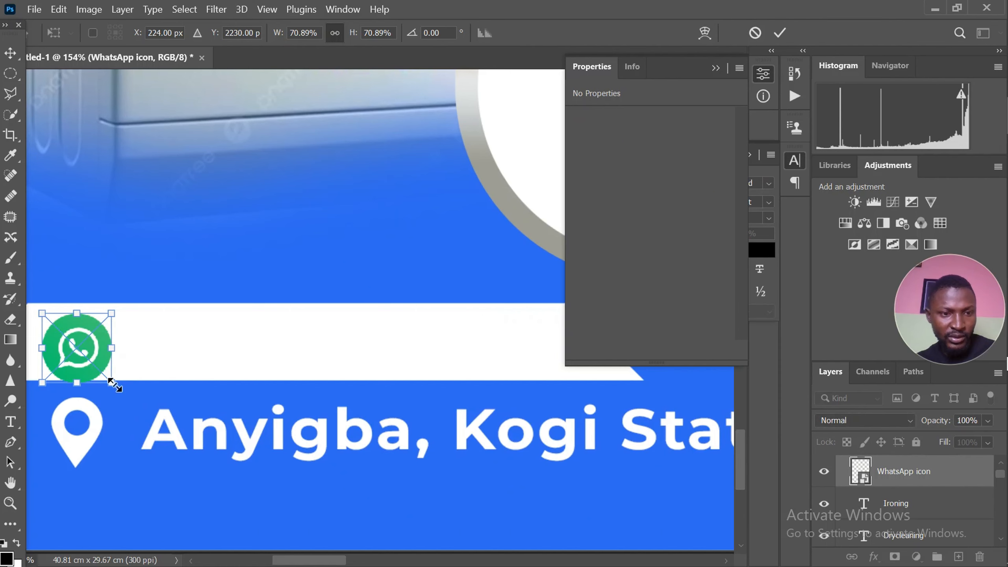
drag(113, 382, 106, 375)
scroll(214, 368, down, 2)
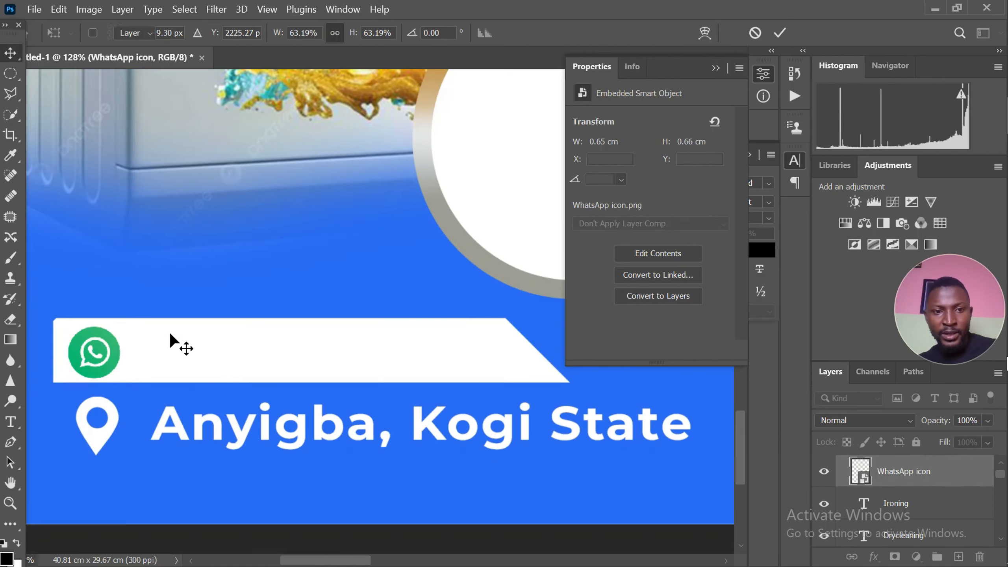
key(Return)
Recolour the phone number text on the white banner to the flyer's background blue, 286cf5
scroll(170, 335, down, 3)
click(214, 354)
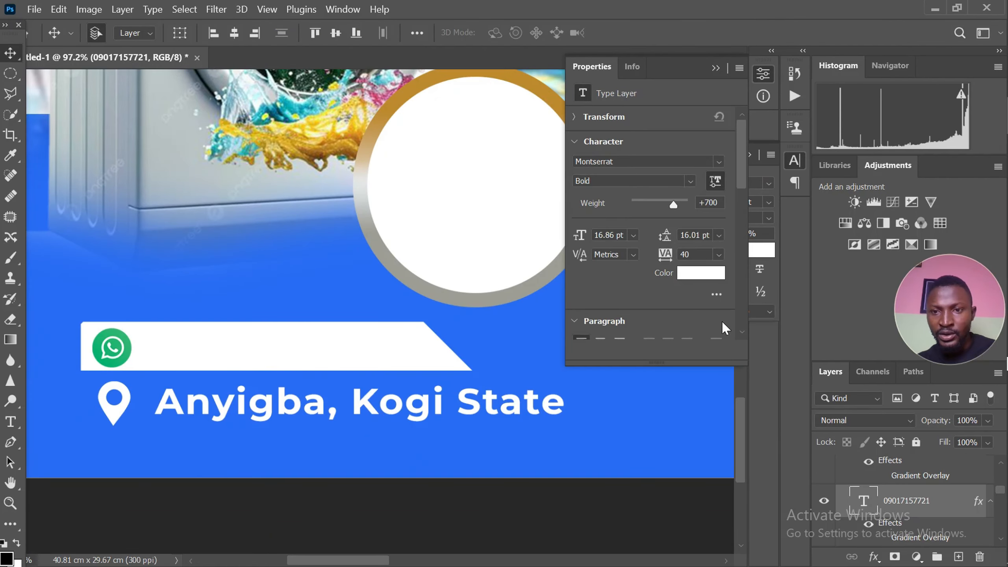
click(701, 273)
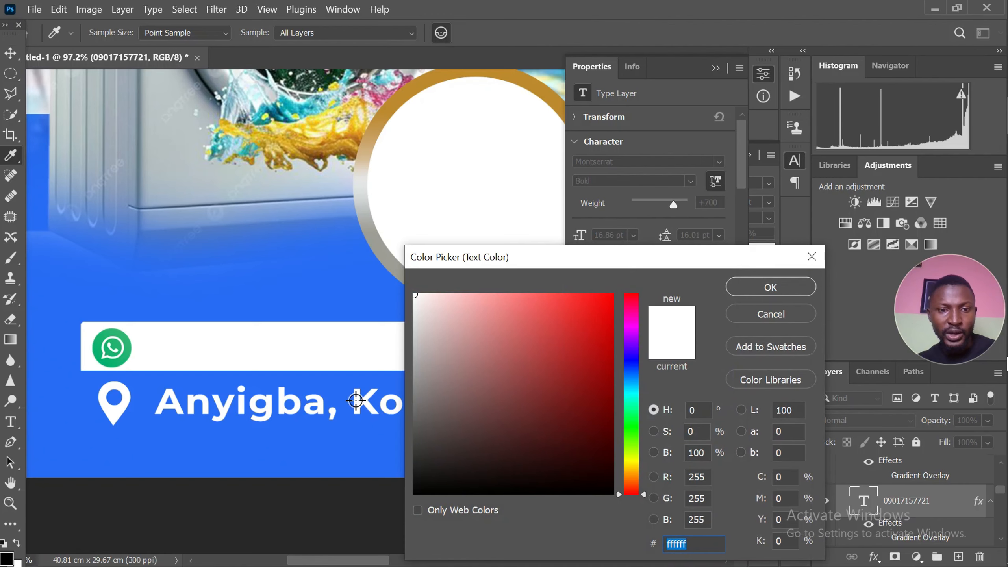
click(319, 450)
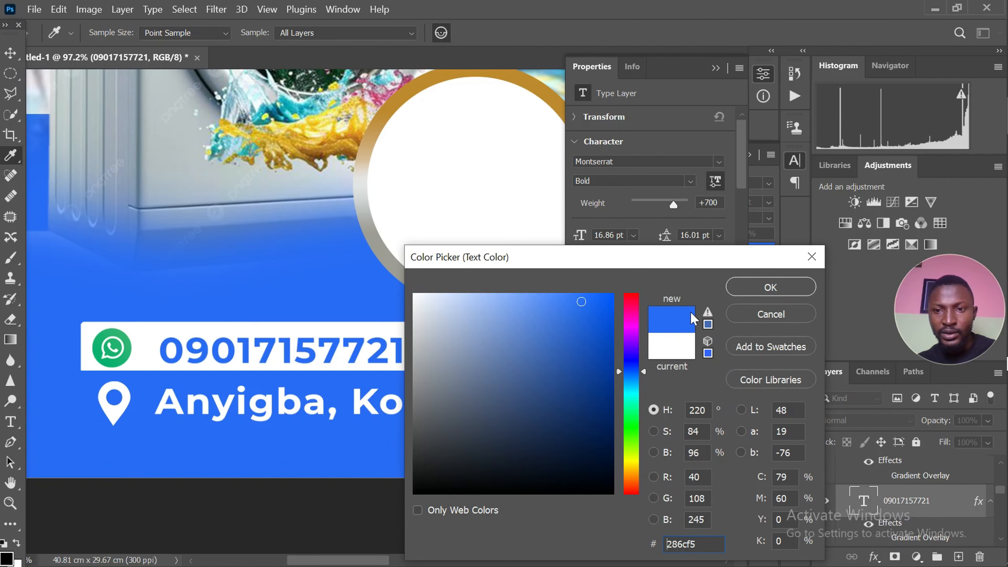
click(770, 287)
key(v)
scroll(461, 342, down, 5)
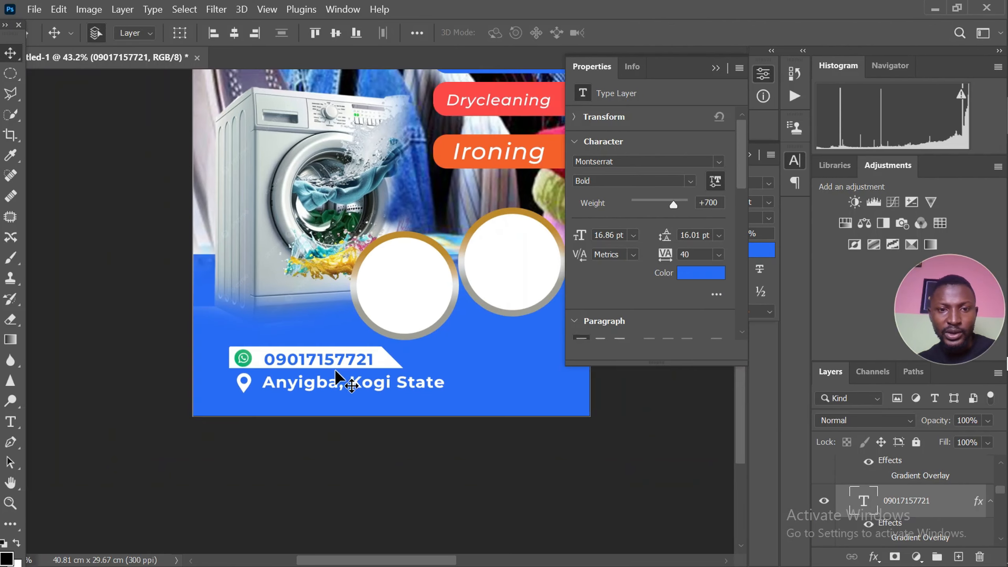
Scale the address text to 82.87% and move it closer to the pin icon, then shift the phone number closer to the WhatsApp icon
click(297, 382)
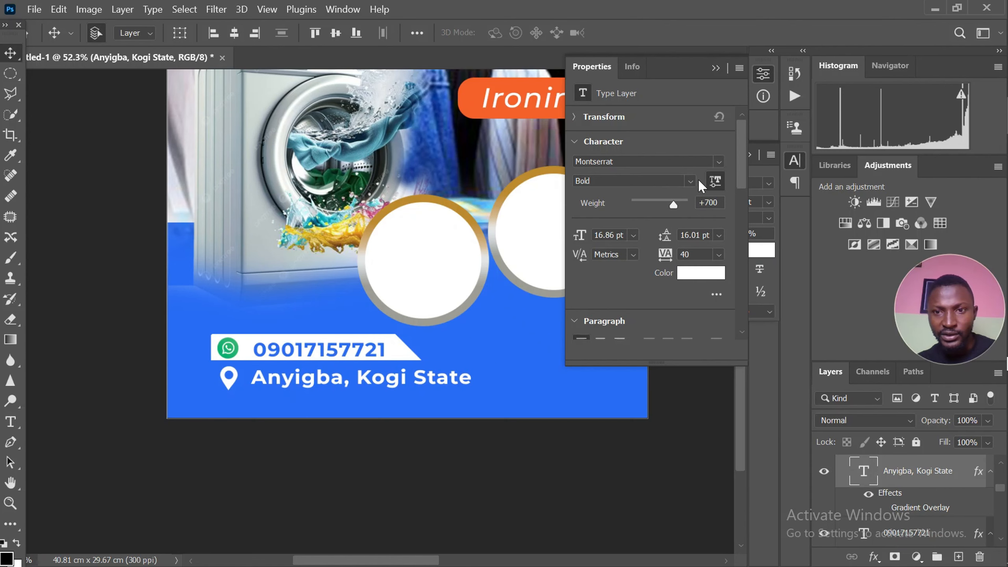
scroll(449, 380, up, 1)
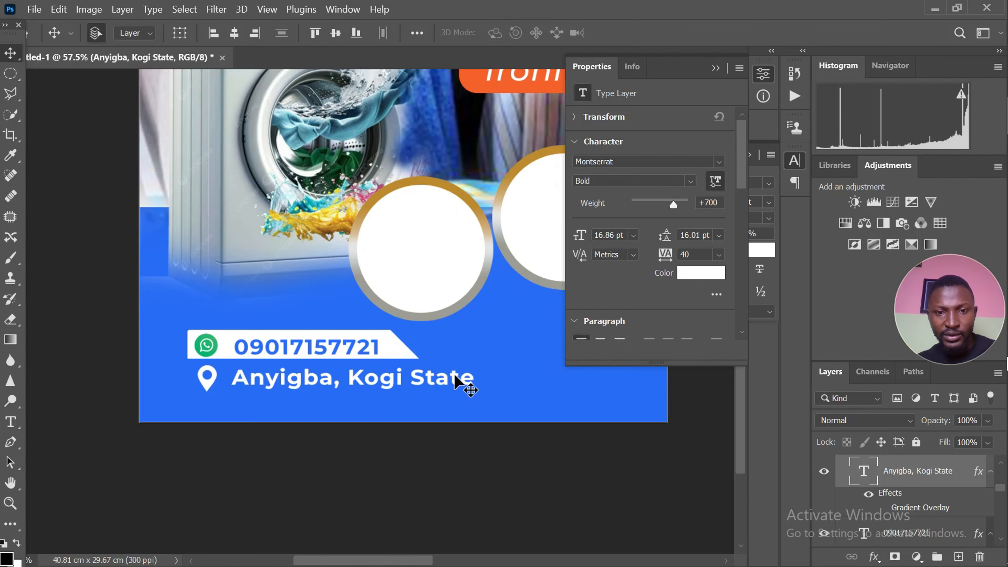
key(ctrl+t)
scroll(476, 373, up, 2)
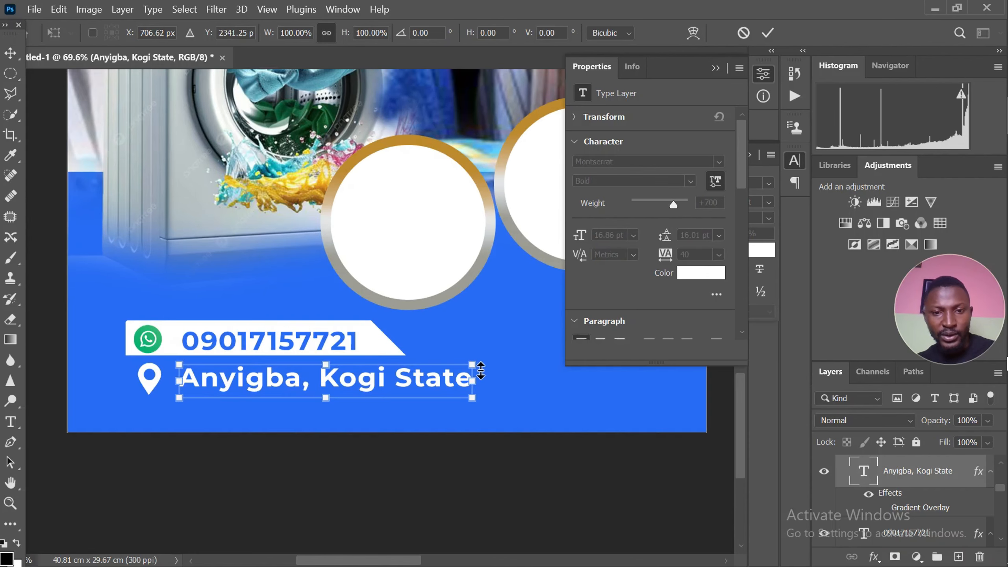
drag(476, 367, 422, 371)
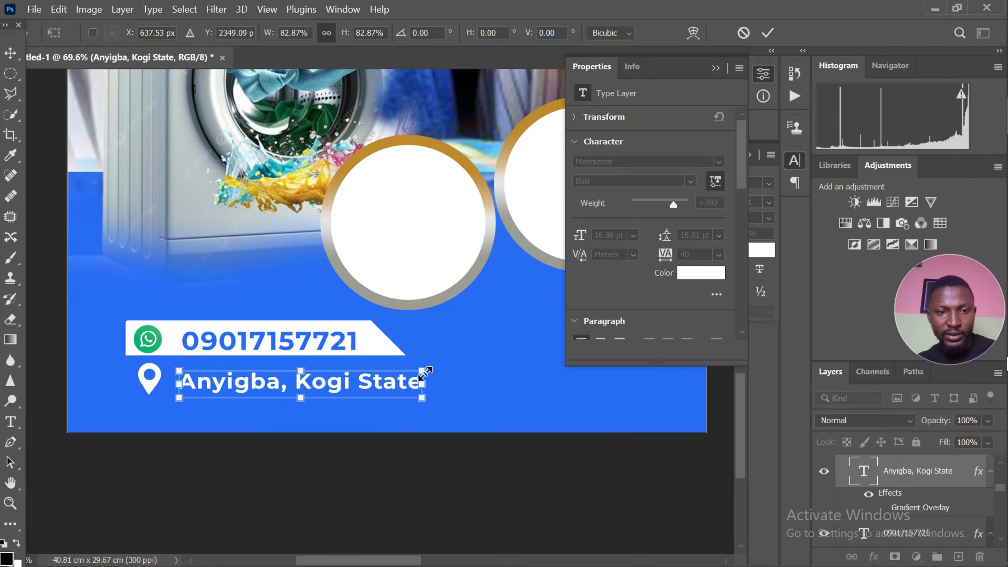
scroll(301, 383, up, 1)
drag(303, 380, 293, 374)
key(Return)
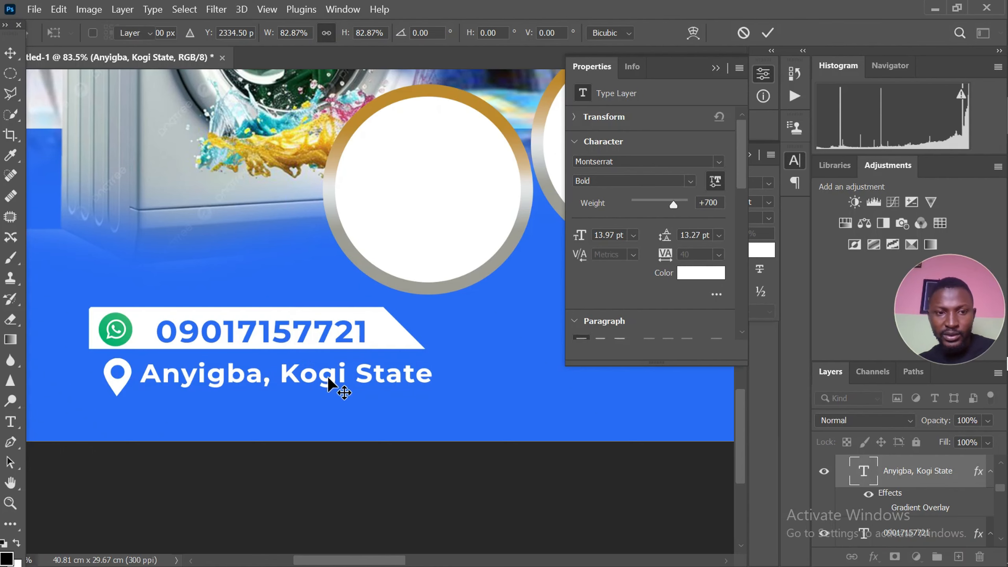
scroll(190, 327, up, 3)
drag(185, 332, 175, 333)
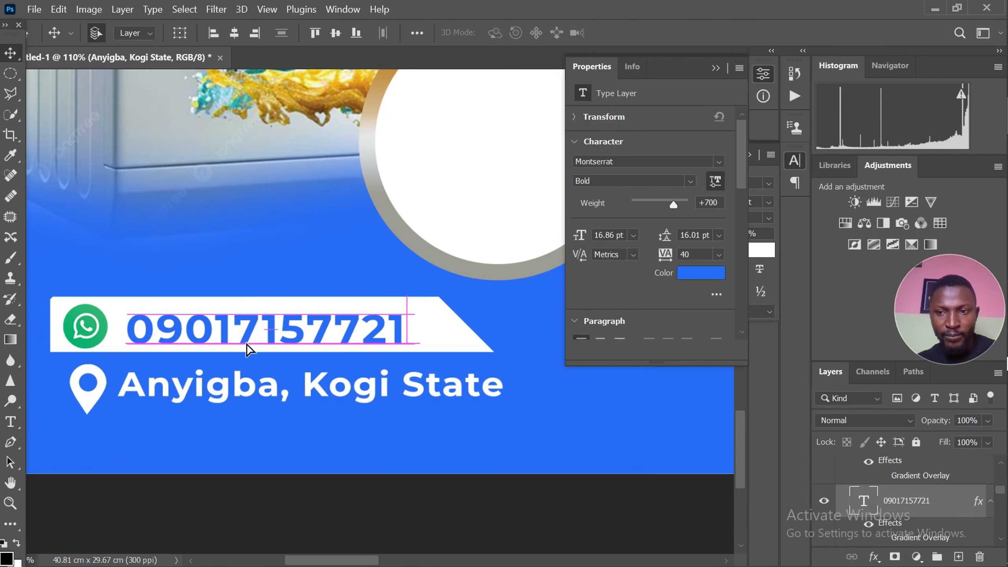
Duplicate the white slanted phone-number banner and place the copy just above the blue Washing label
scroll(258, 349, down, 4)
scroll(262, 348, down, 4)
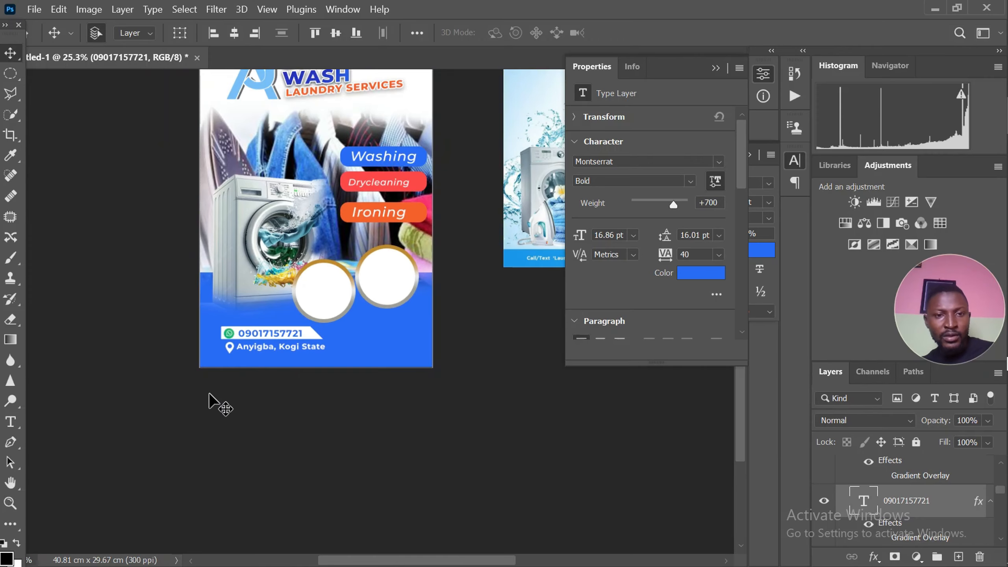
scroll(239, 386, up, 2)
scroll(229, 341, down, 2)
scroll(239, 288, up, 2)
scroll(319, 182, up, 1)
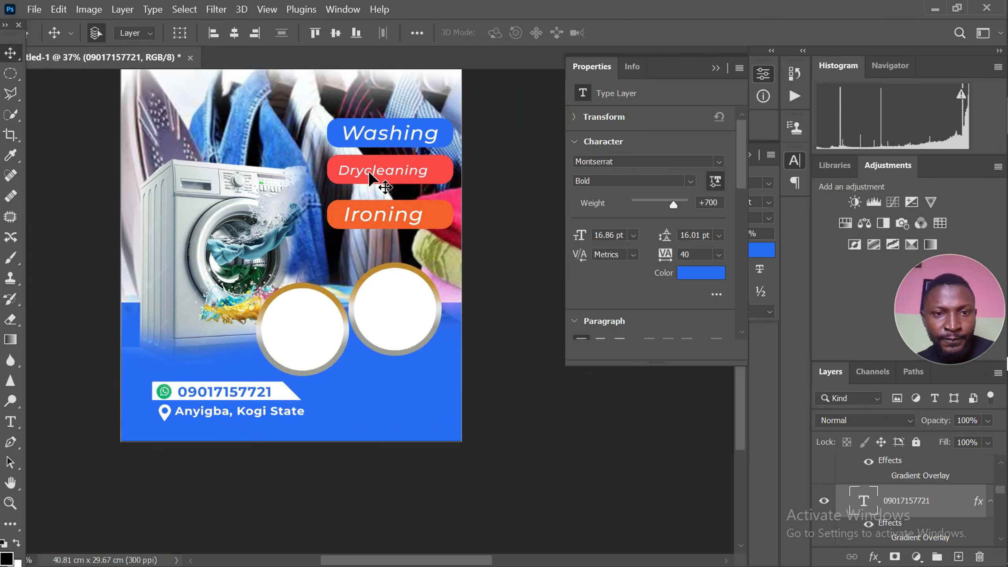
scroll(370, 182, up, 1)
scroll(350, 176, down, 2)
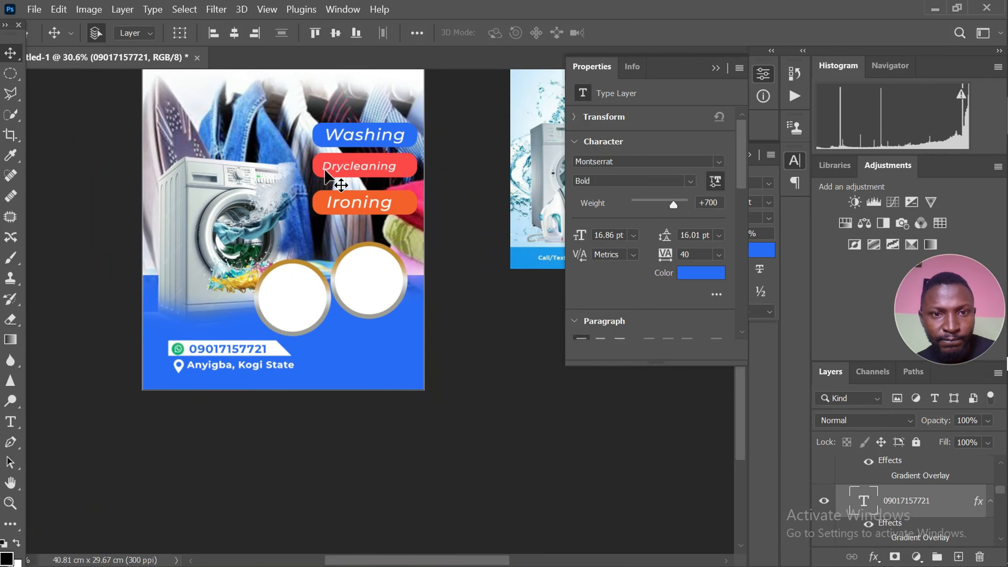
click(187, 344)
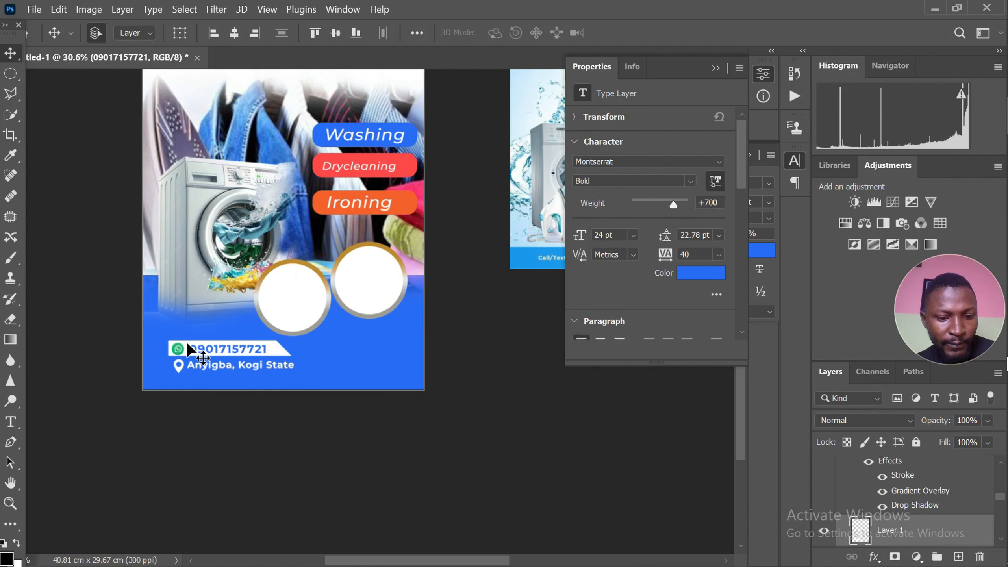
drag(187, 344, 328, 112)
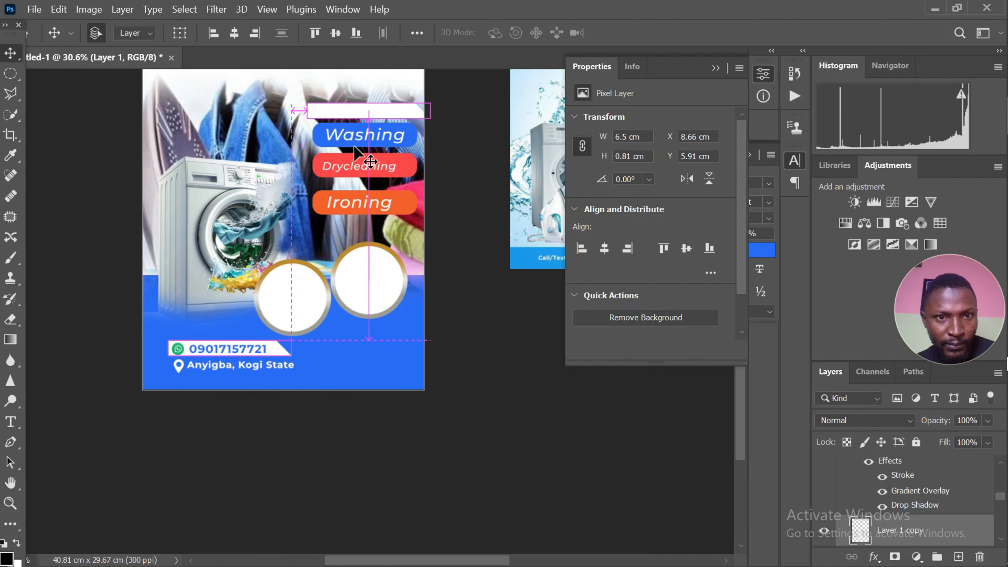
key(ctrl+j)
Resize the copied white banner above the Washing label to 3.88 by 0.66 cm
key(ctrl+t)
scroll(439, 109, up, 1)
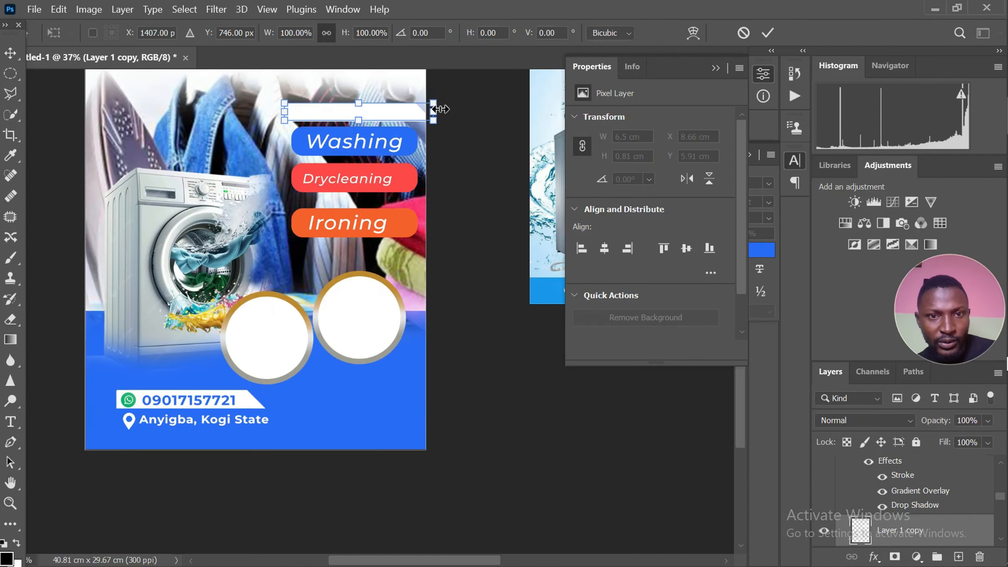
drag(434, 110, 366, 103)
scroll(360, 115, up, 1)
scroll(370, 111, up, 1)
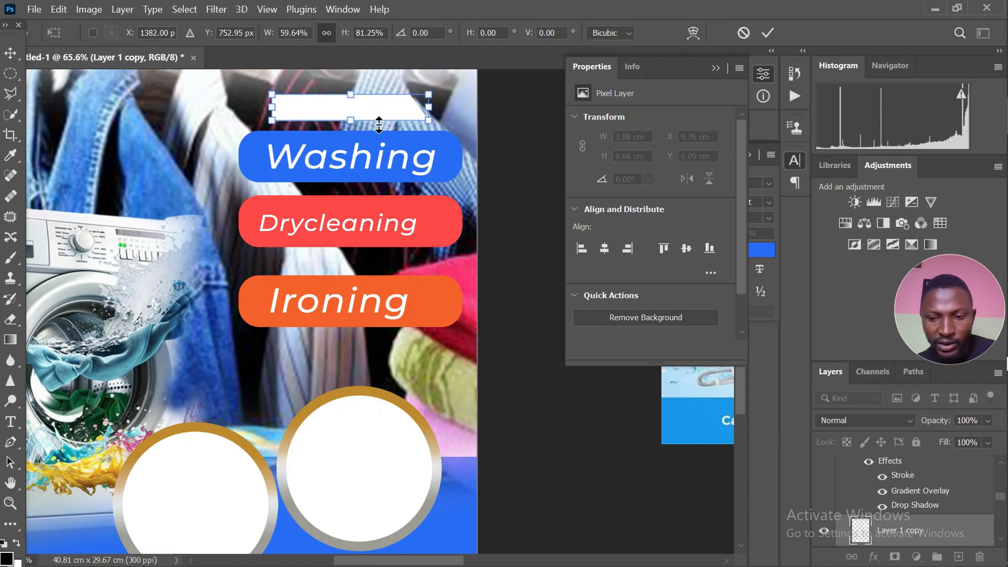
key(Return)
Duplicate the phone number text onto the small white banner above Washing and replace its wording with "WE OFFER"
scroll(422, 196, down, 2)
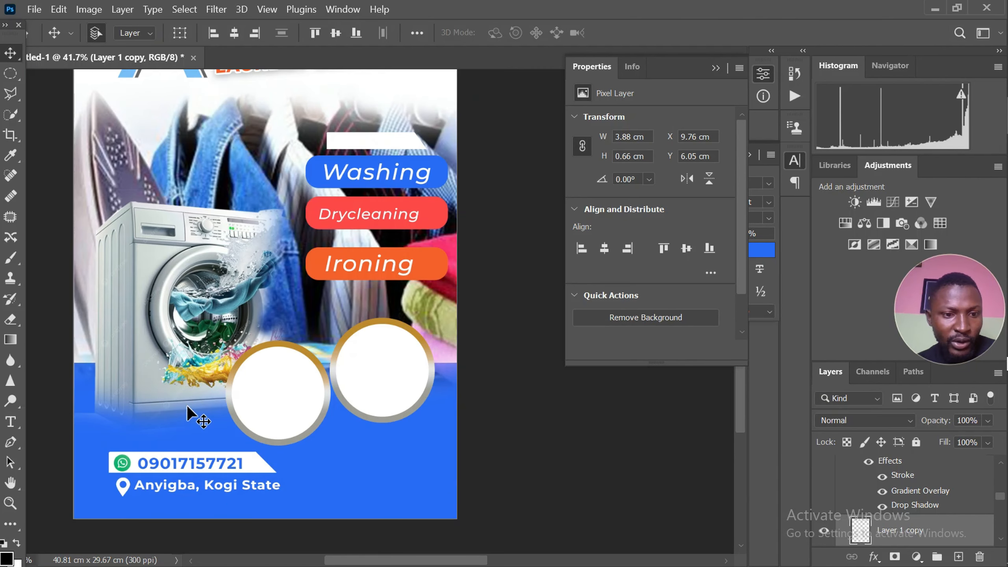
click(185, 458)
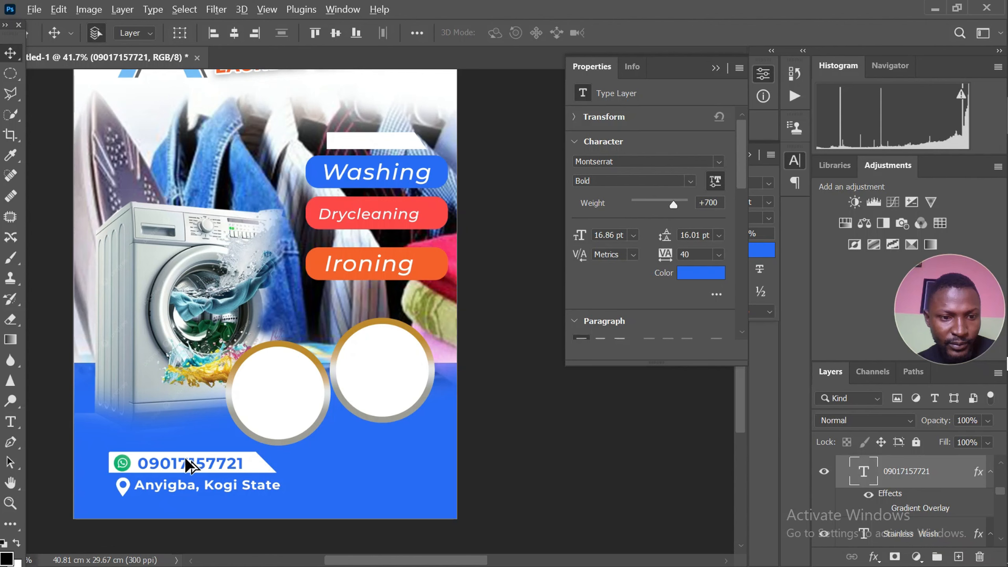
drag(189, 461, 390, 138)
double_click(390, 147)
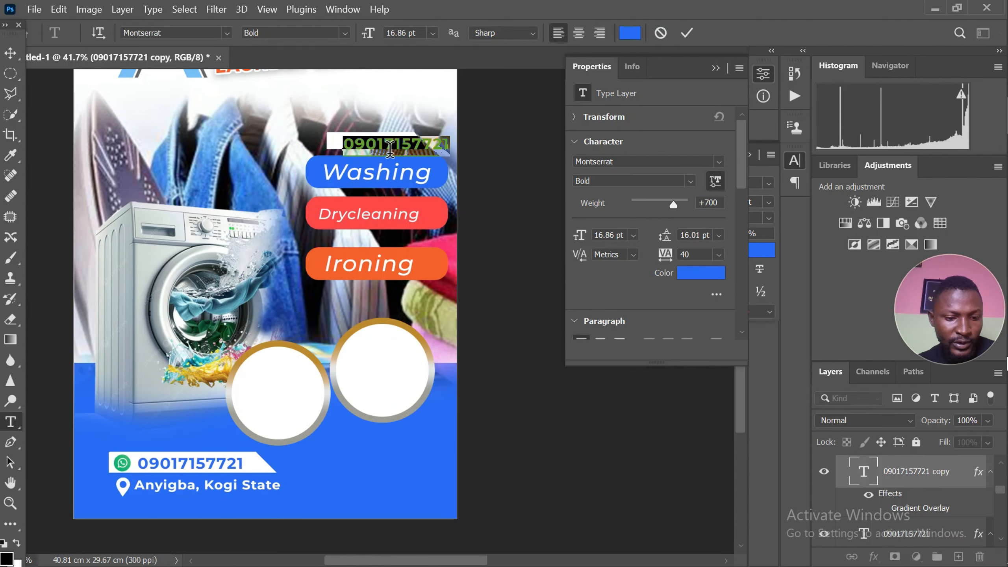
text(WE OFFER)
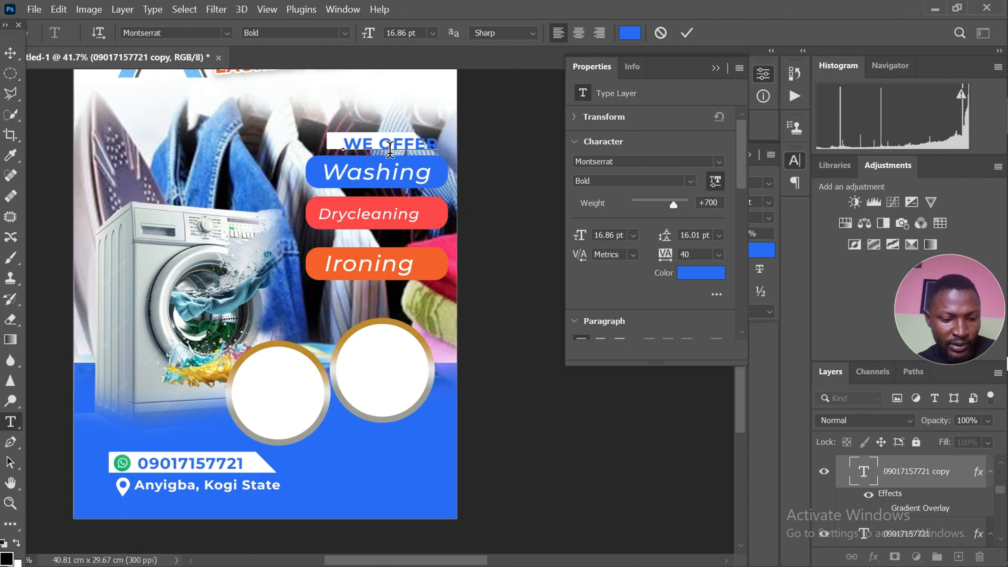
Recolour the WE OFFER text to the Drycleaning label's red, fe4a4a
key(ctrl+a)
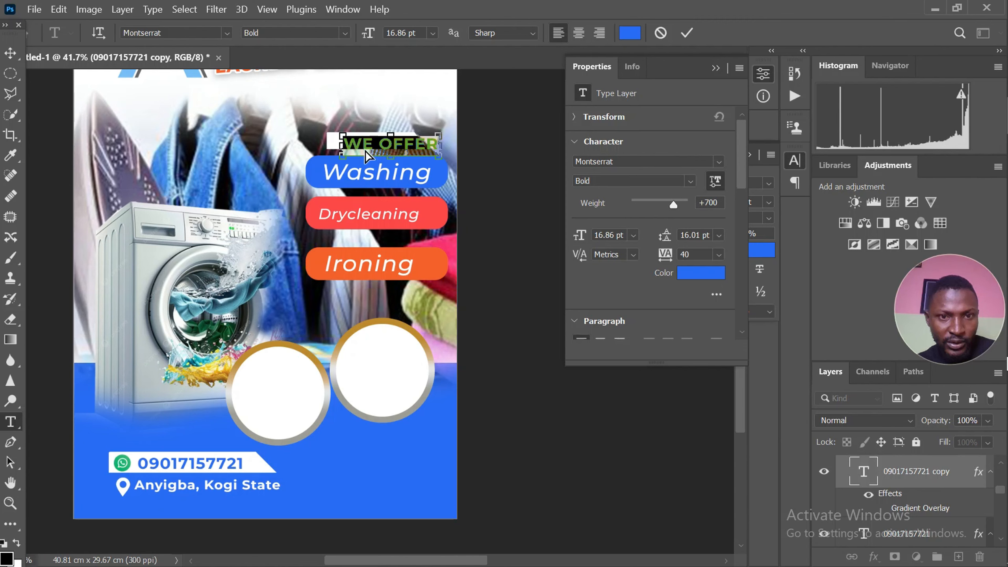
click(701, 274)
click(434, 205)
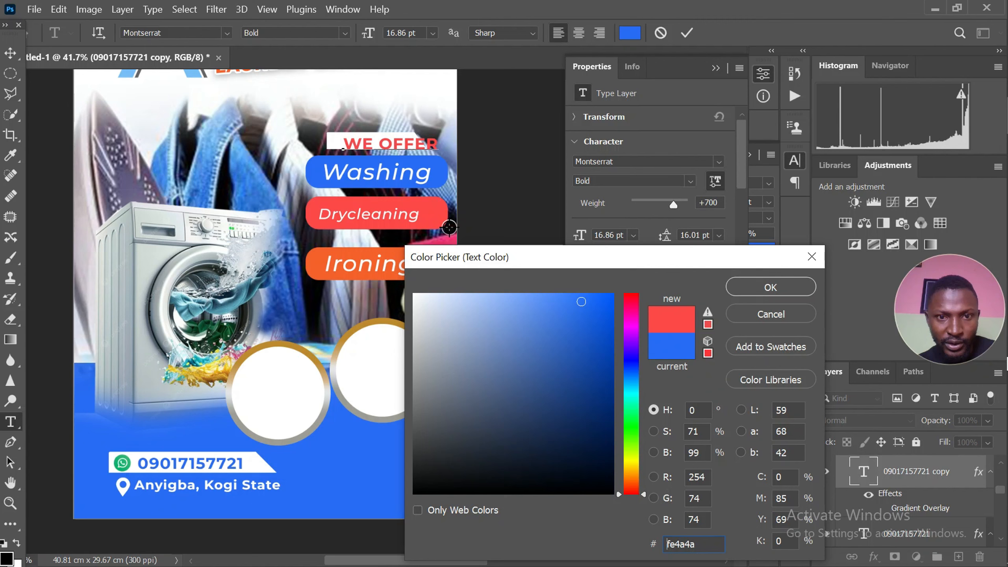
click(741, 291)
click(11, 54)
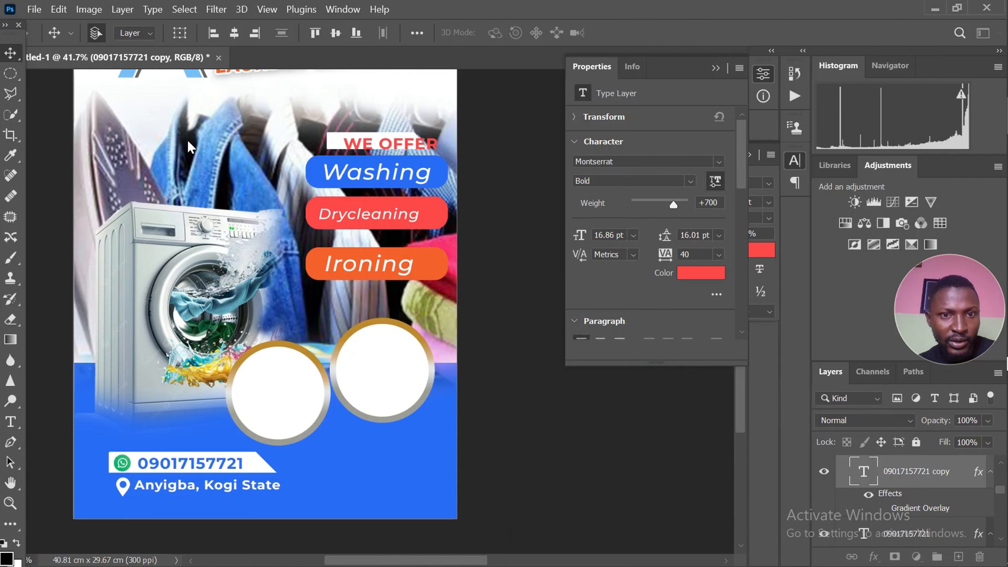
Position the WE OFFER text on its white banner and scale it down to 13.12 pt
scroll(337, 142, up, 4)
drag(393, 157, 367, 153)
key(ctrl+t)
scroll(480, 118, up, 2)
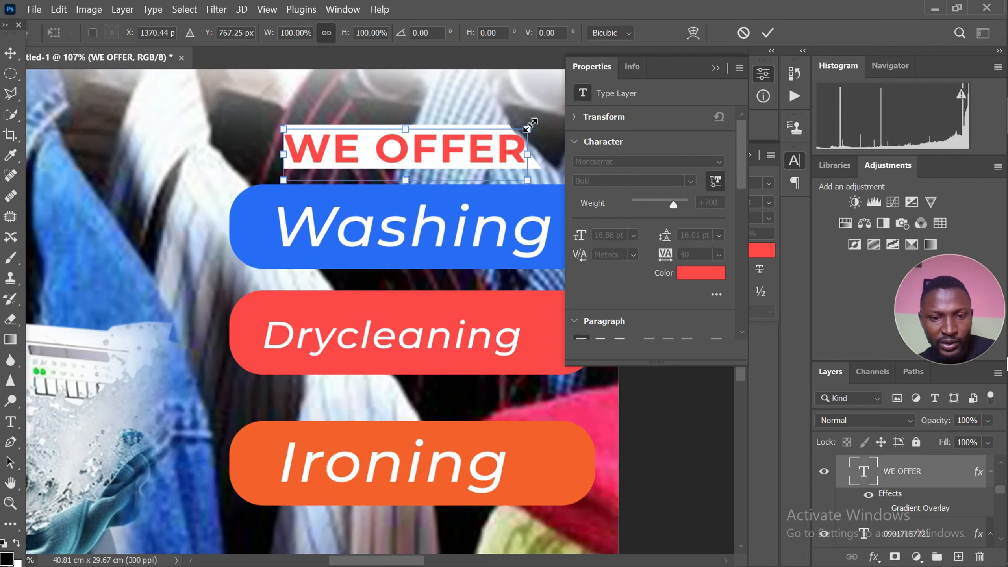
drag(527, 131, 497, 136)
key(Return)
scroll(427, 201, down, 4)
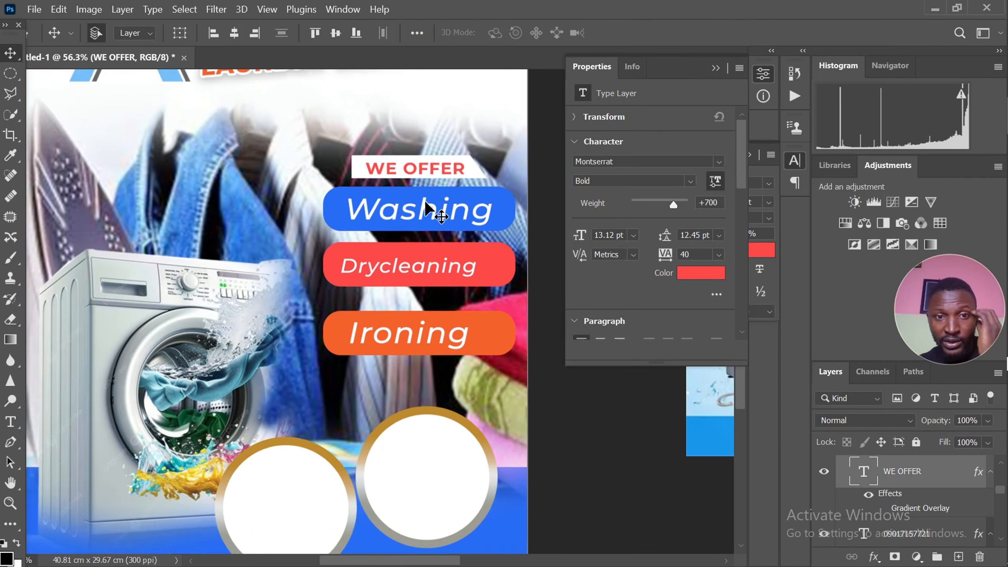
Move the reference laundry flyer image right beside the artboard, at X 14.99 cm and Y 0.85 cm
scroll(427, 206, down, 2)
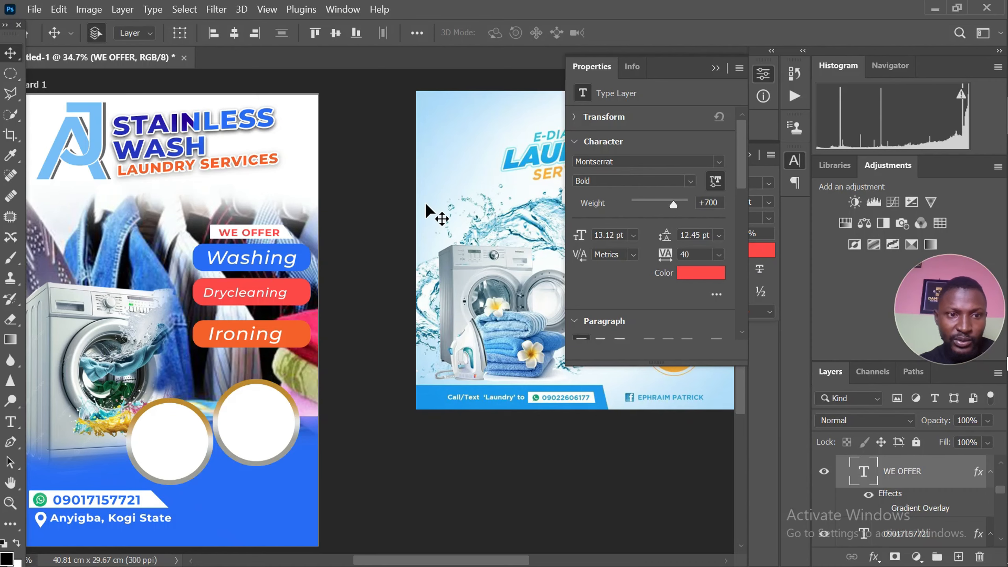
scroll(427, 211, down, 2)
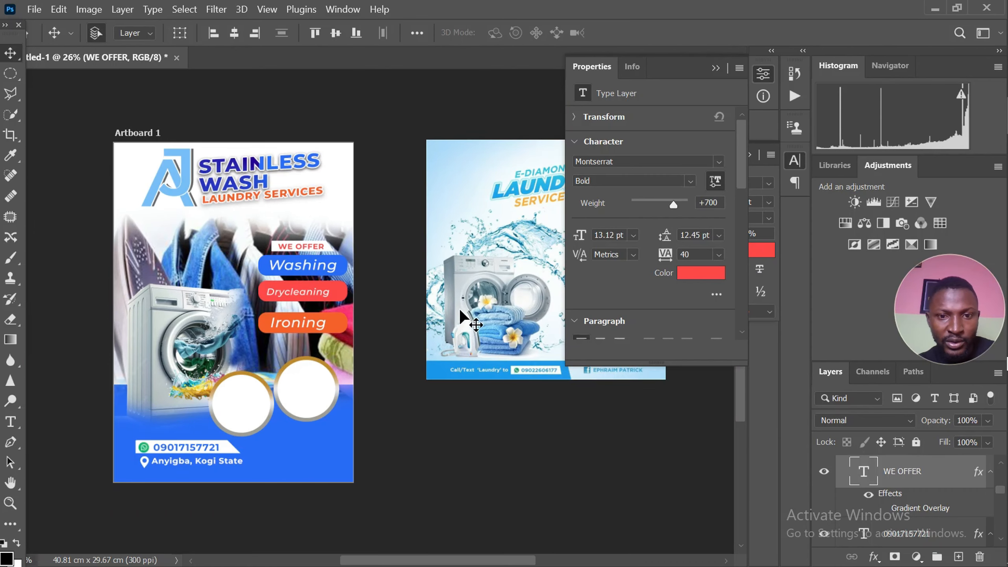
scroll(460, 318, down, 3)
scroll(412, 292, up, 2)
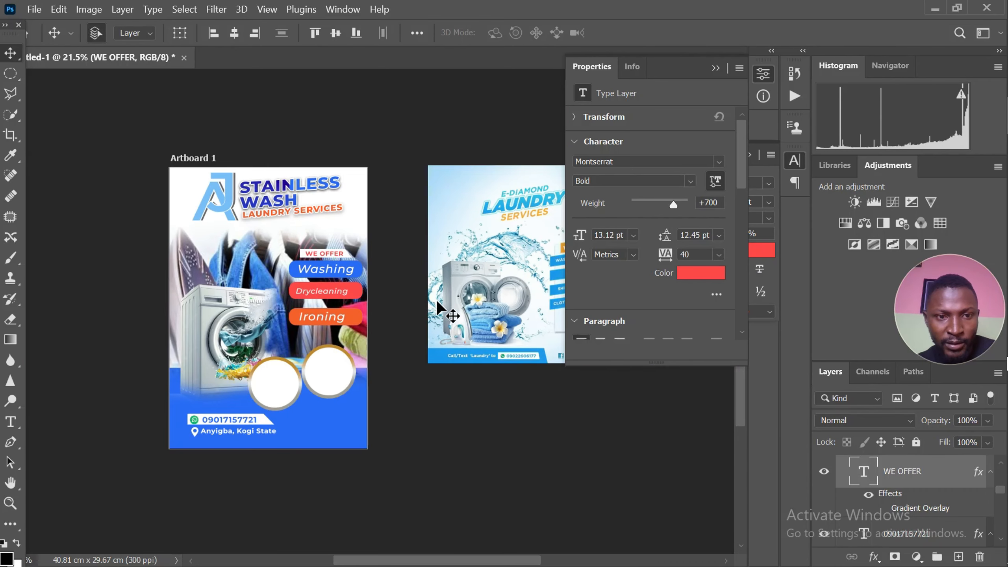
click(477, 294)
scroll(475, 296, up, 1)
scroll(465, 288, down, 1)
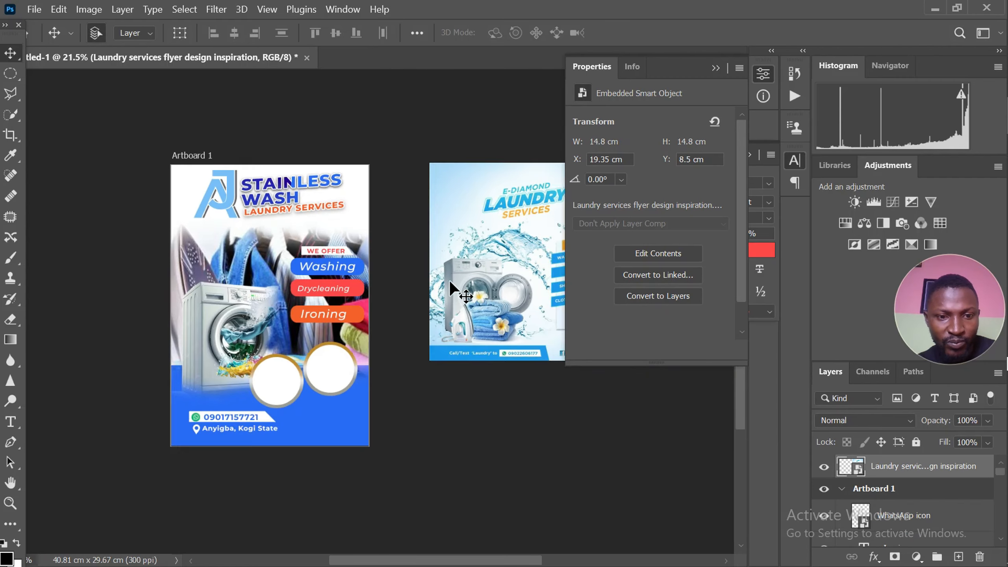
scroll(449, 280, down, 2)
drag(493, 286, 444, 295)
scroll(494, 300, up, 3)
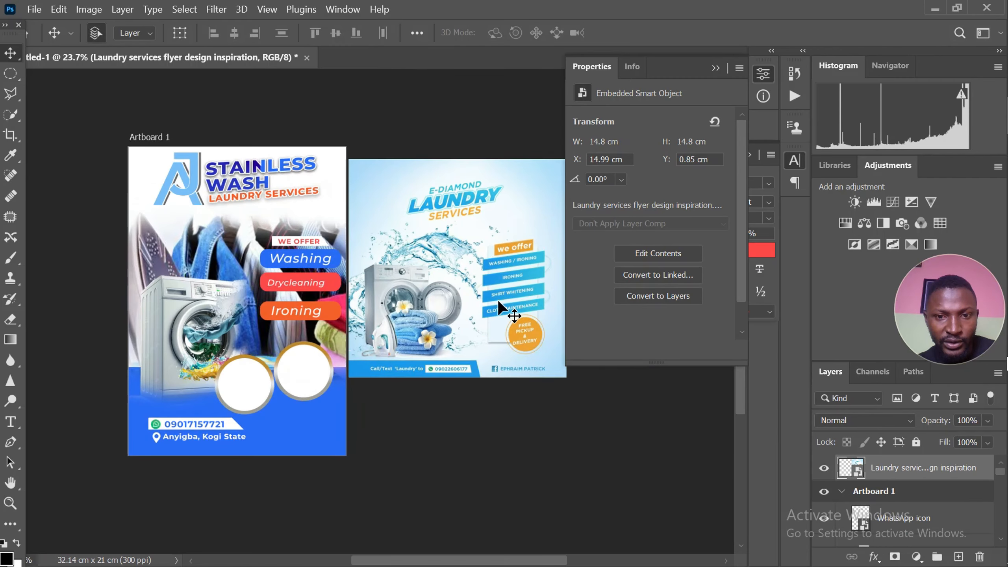
Delete the reference laundry flyer image from beside the artboard and clear the artboard selection
scroll(498, 300, up, 2)
scroll(493, 298, down, 2)
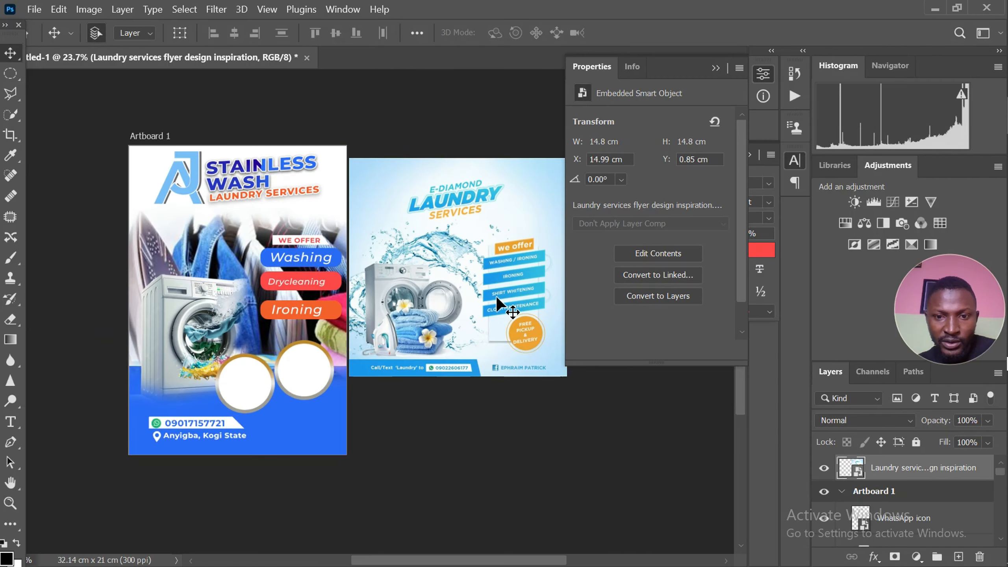
key(Delete)
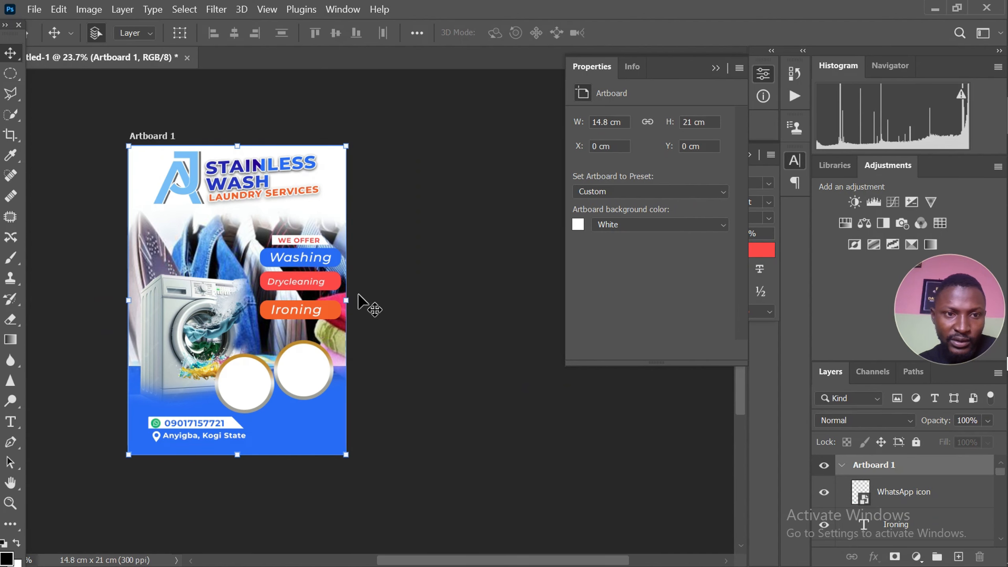
scroll(392, 290, up, 2)
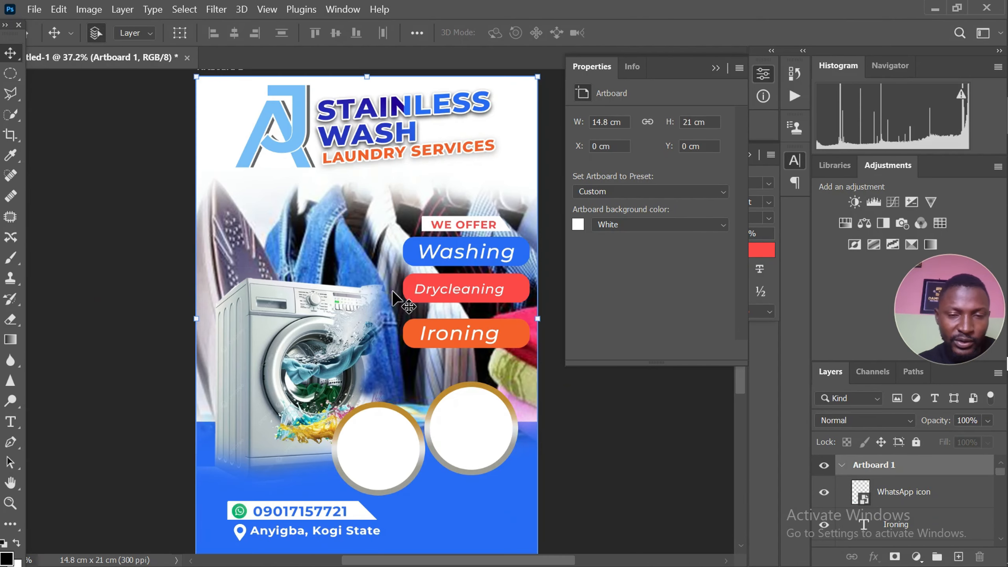
click(714, 67)
click(598, 175)
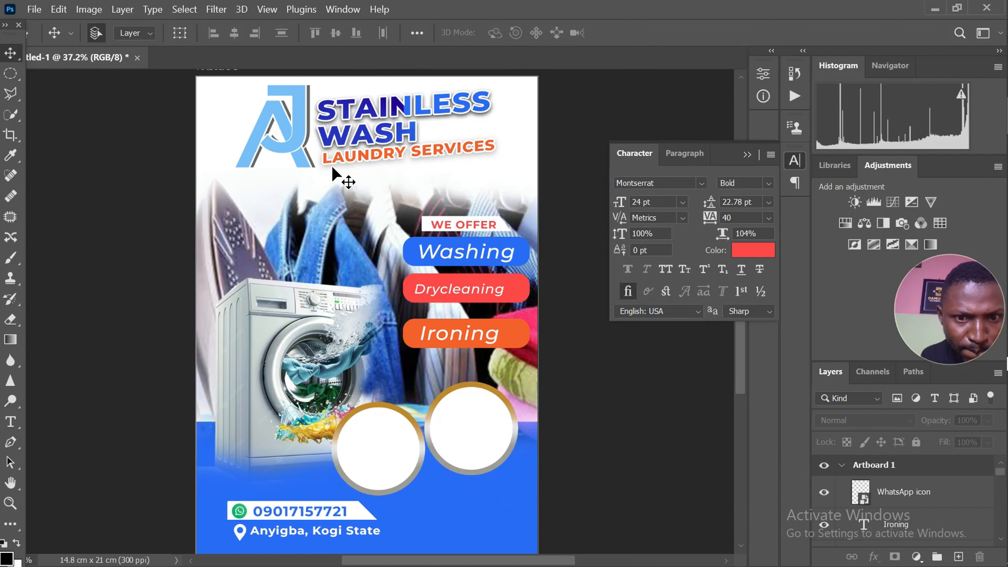
scroll(320, 165, down, 1)
scroll(320, 165, up, 1)
scroll(320, 165, down, 1)
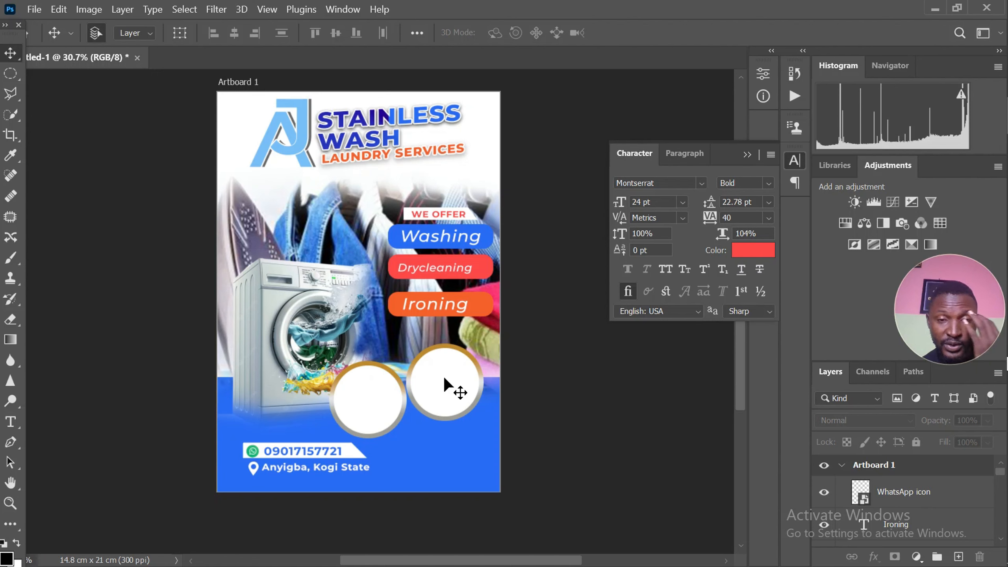
Open the computer's list of available Wi-Fi networks
mouse_move(1001, 367)
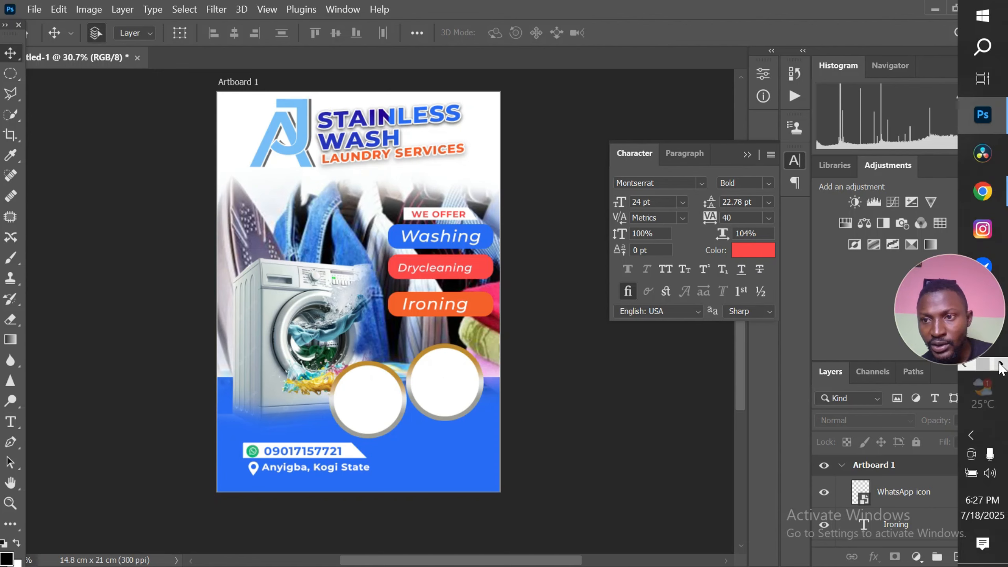
click(972, 436)
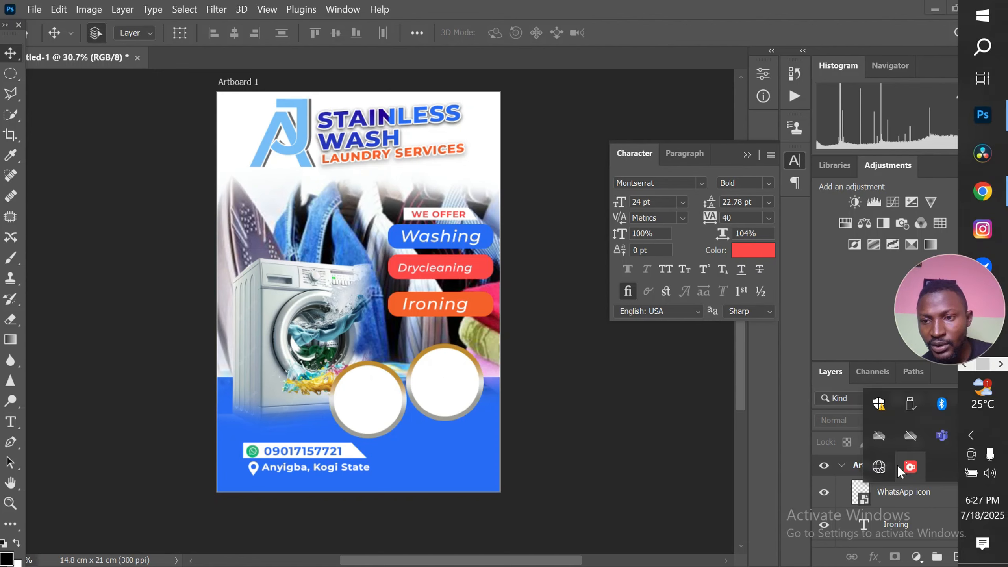
click(879, 469)
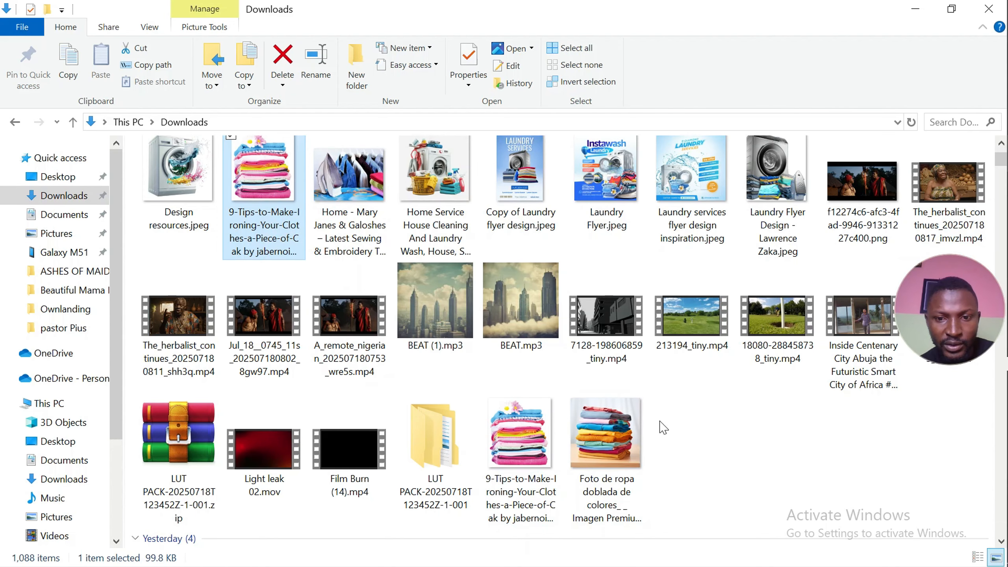
Place the two folded-clothes images, Foto de ropa doblada de colores and 9-Tips-to-Make-Ironing-Your-Clothes, from Downloads into the flyer document
drag(675, 437, 559, 453)
mouse_move(1003, 368)
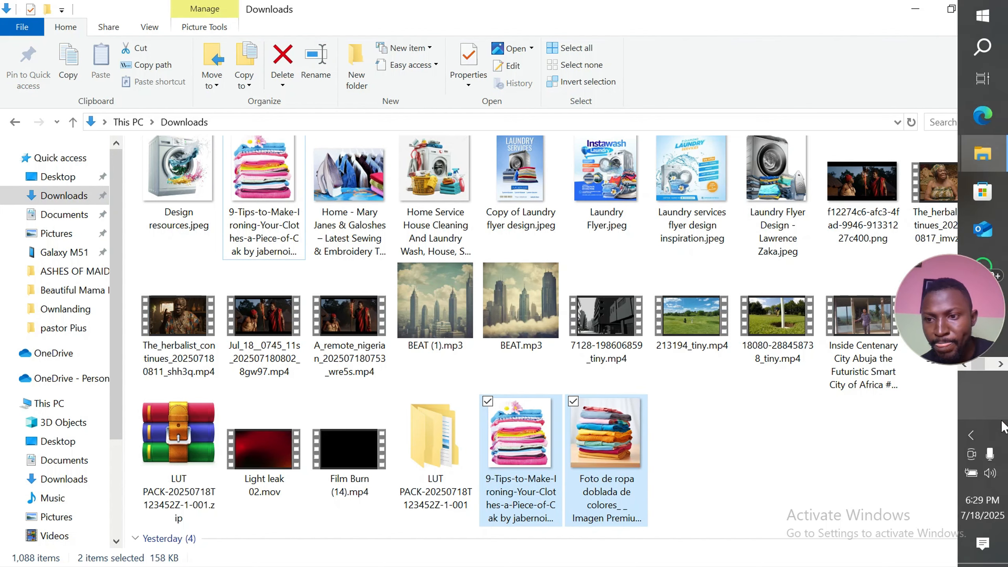
click(1001, 364)
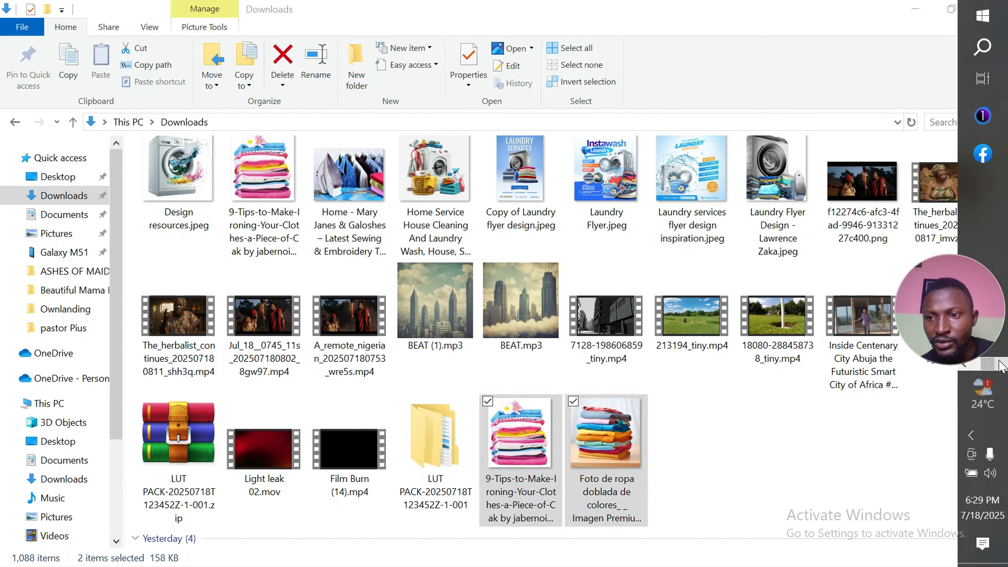
click(965, 366)
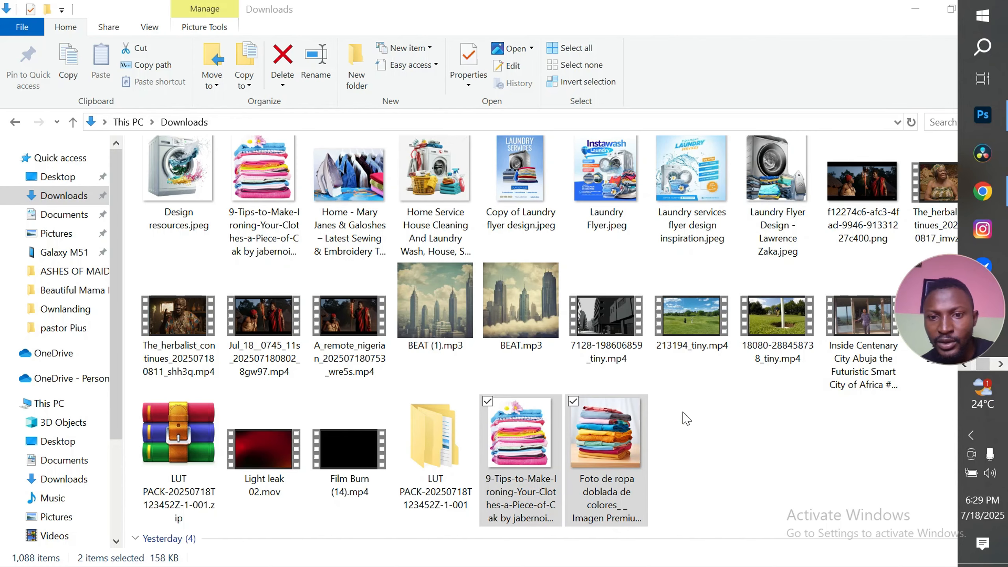
drag(601, 456, 560, 429)
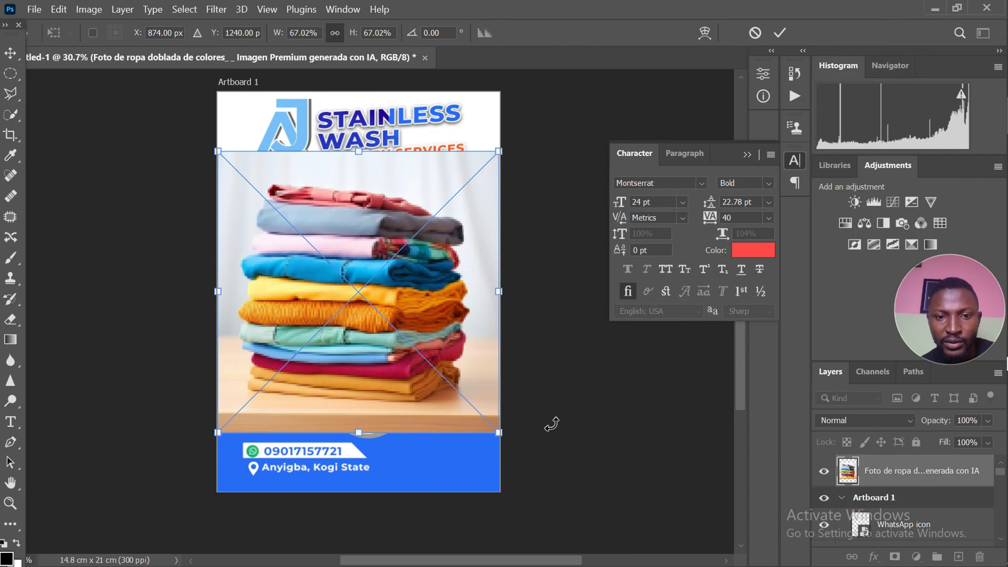
key(Return)
key(Return)
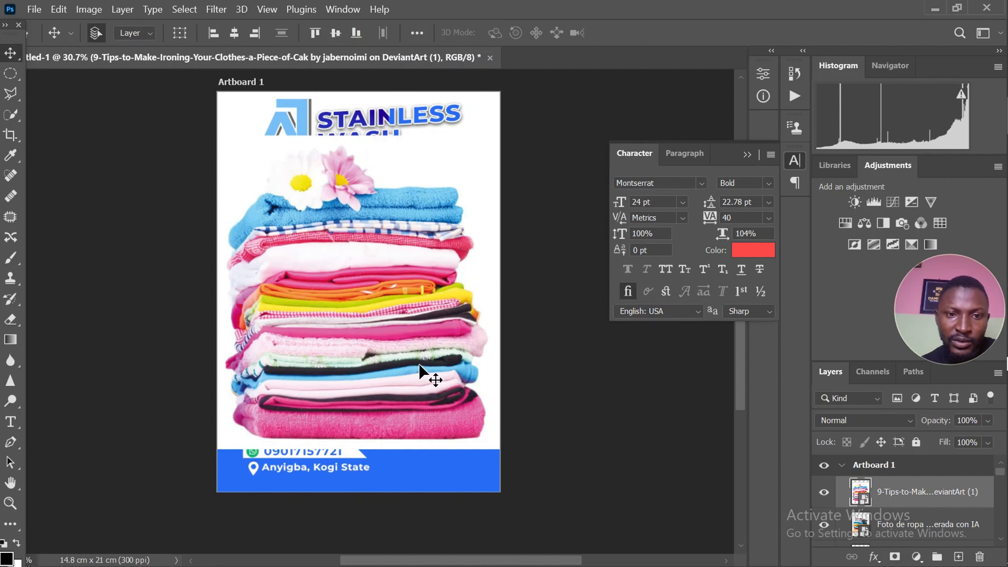
Move the pink towel stack aside, then scale the Foto de ropa image to 22.27% and position it over the right white circle
drag(391, 345, 234, 353)
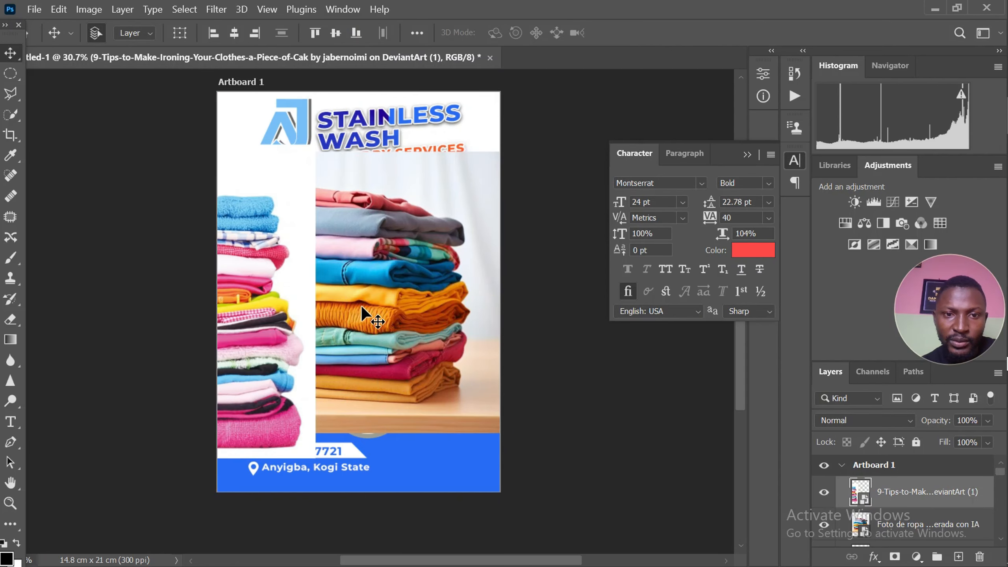
drag(361, 306, 420, 365)
key(ctrl+t)
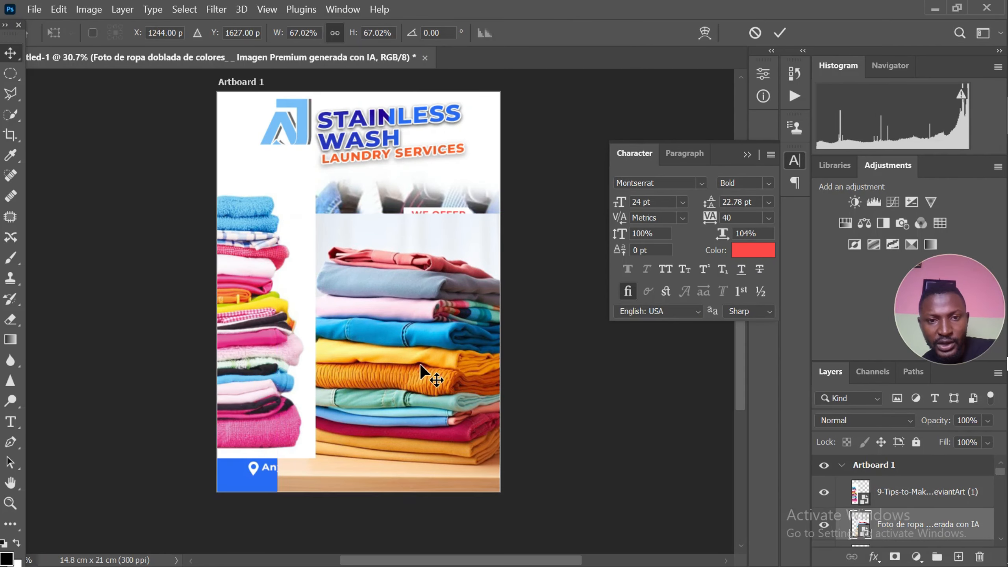
drag(560, 215, 465, 307)
scroll(378, 377, up, 1)
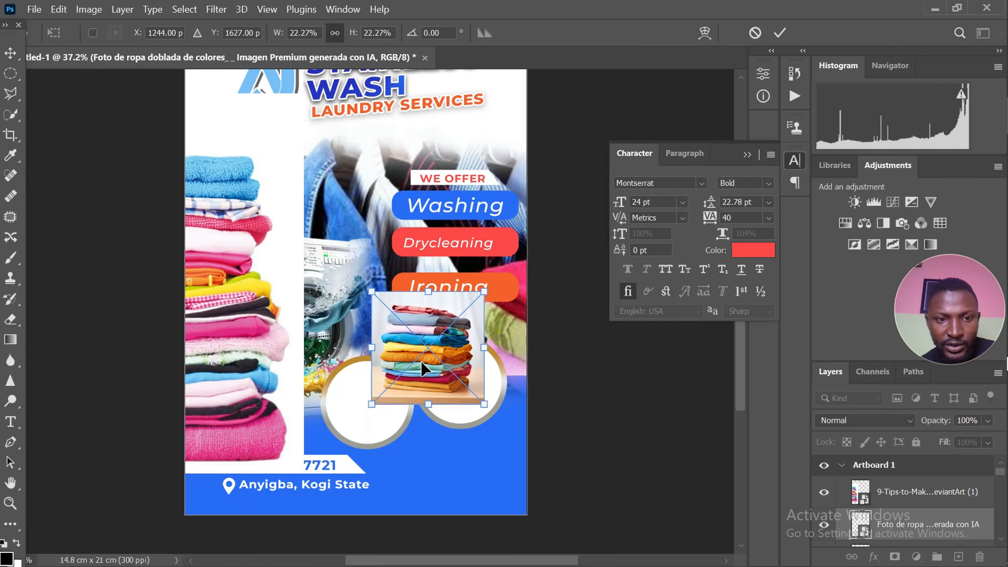
drag(422, 362, 452, 388)
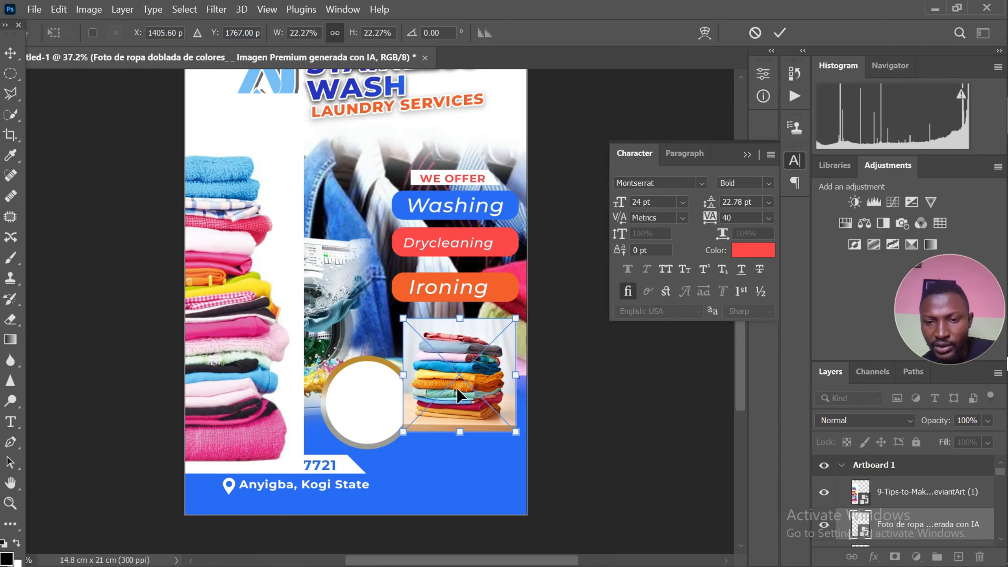
key(Return)
scroll(921, 523, down, 1)
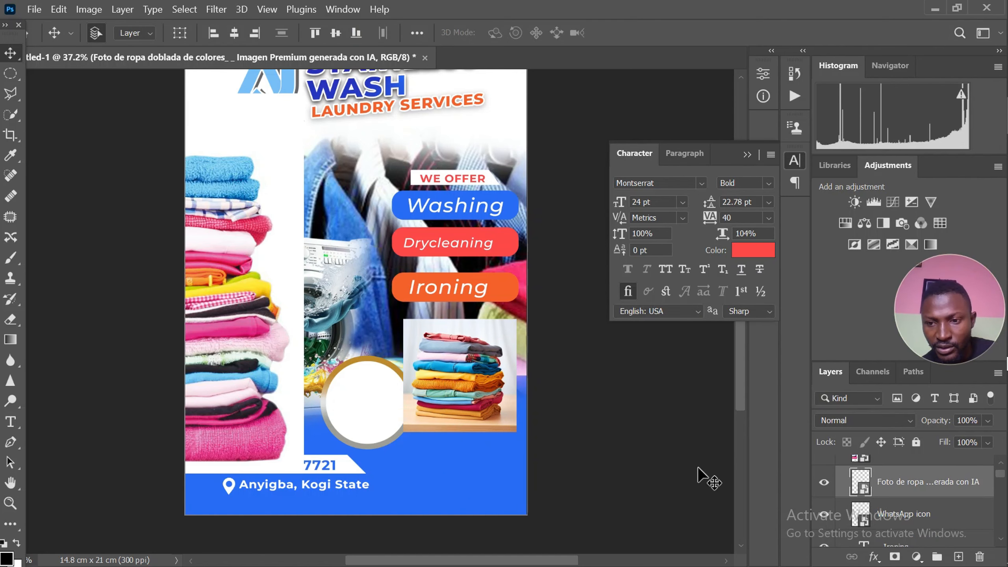
Scale the 9-Tips folded-towels image to 14.58% and position it over the left white circle
drag(243, 351, 377, 365)
key(ctrl+t)
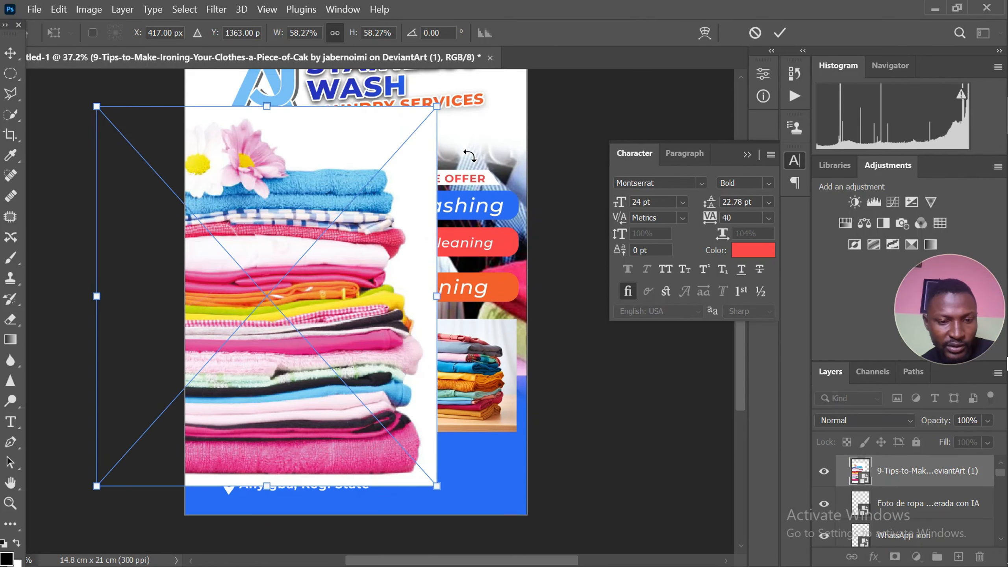
drag(438, 106, 330, 277)
scroll(278, 302, up, 2)
drag(277, 299, 397, 429)
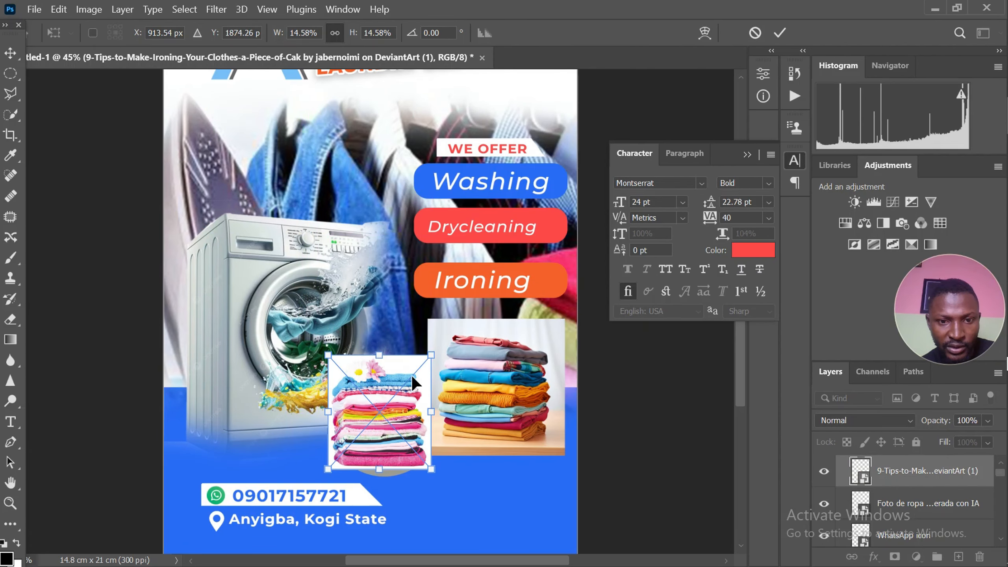
key(Return)
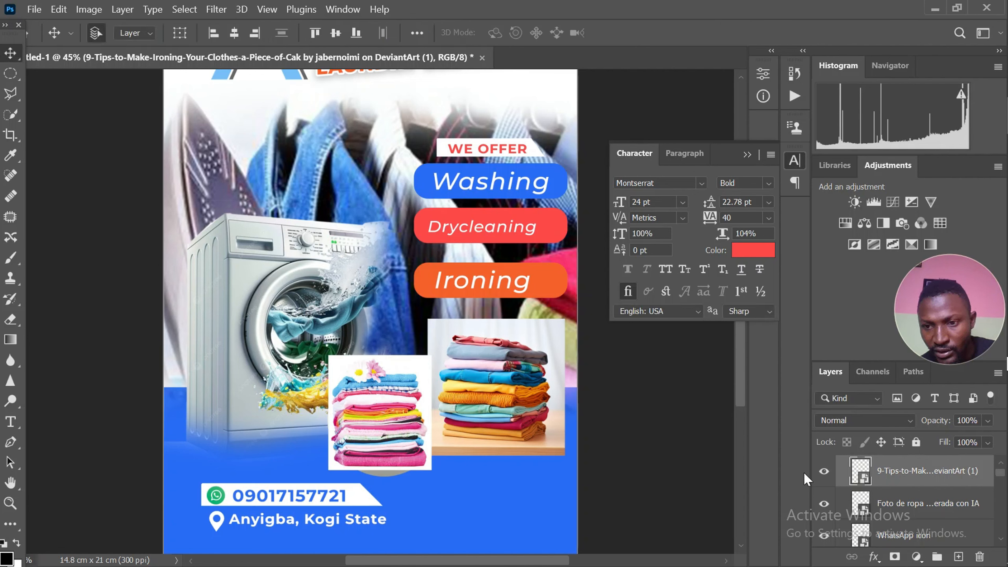
Lower the 9-Tips image layer through the layer stack until it sits directly above Ellipse 1 copy 2
key(ctrl+bracketleft)
key(ctrl+bracketleft)
key(ctrl+bracketleft)
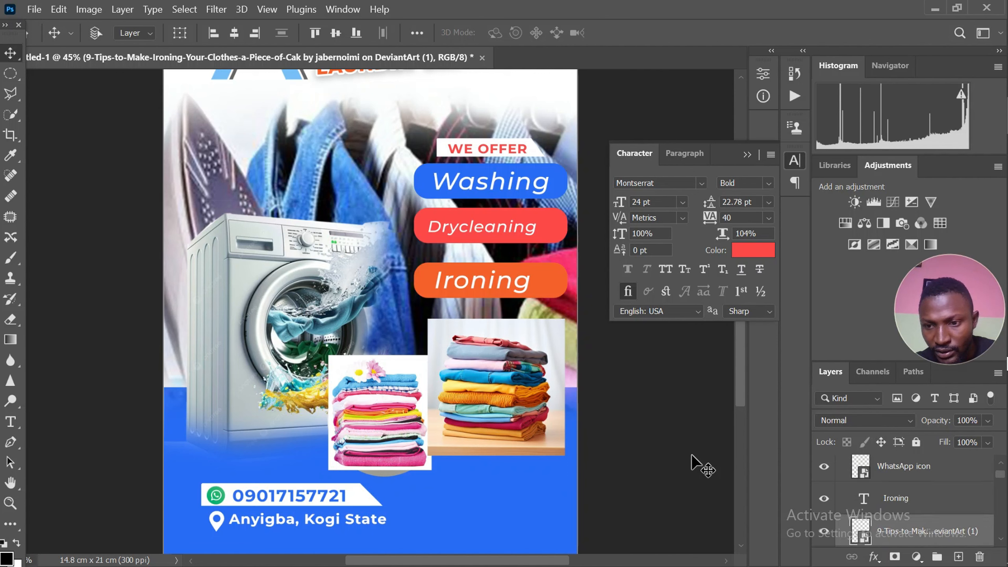
key(ctrl+bracketleft)
key(ctrl+bracketleft)
key(ctrl+bracketleft)
key(ctrl+bracketleft)
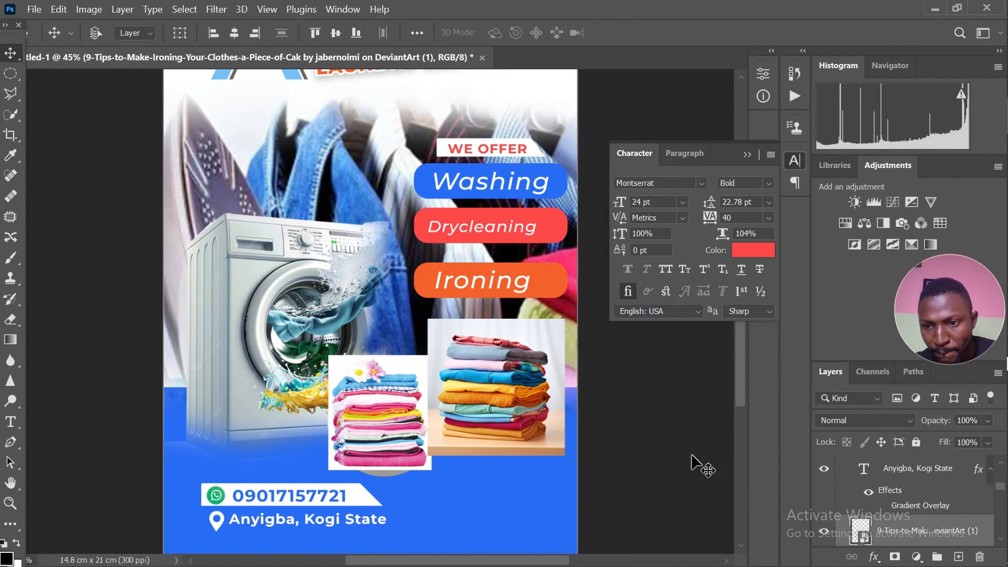
key(ctrl+bracketleft)
key(ctrl+bracketleft)
key(ctrl+bracketleft)
key(ctrl+bracketleft)
key(ctrl+bracketleft)
key(ctrl+bracketleft)
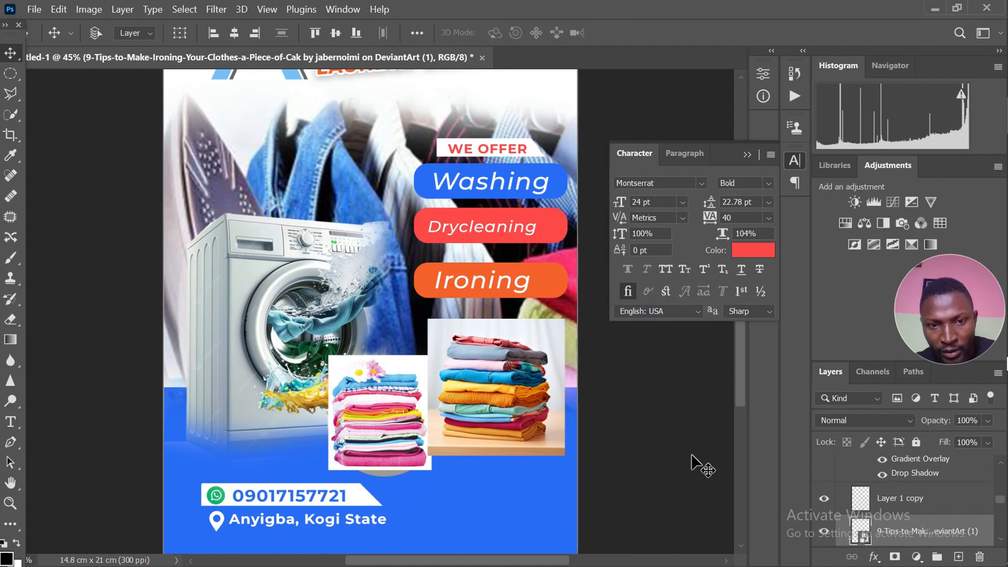
key(ctrl+bracketleft)
key(ctrl+bracketleft)
key(ctrl+bracketleft)
key(ctrl+bracketleft)
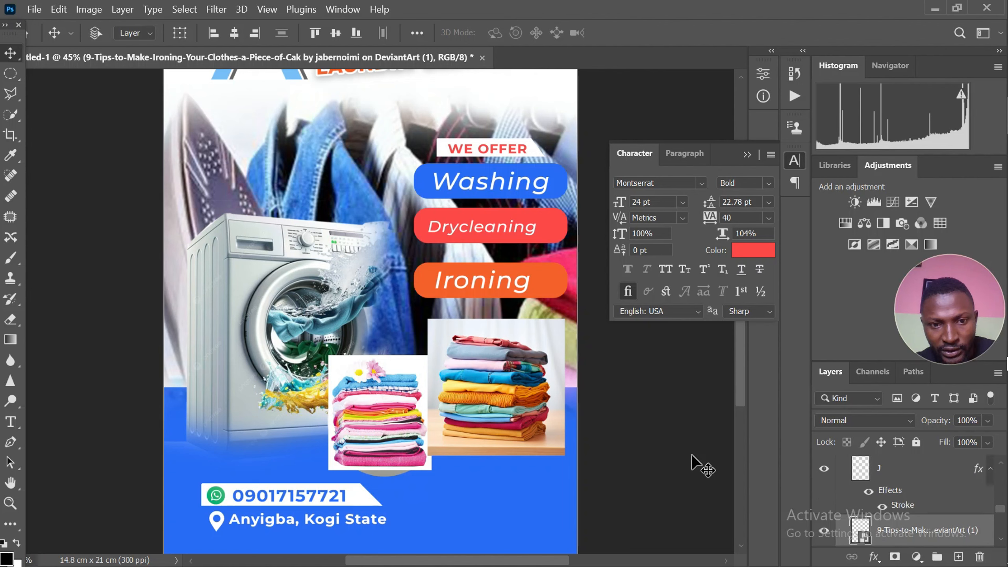
key(ctrl+bracketleft)
key(ctrl+bracketleft)
key(ctrl+bracketleft)
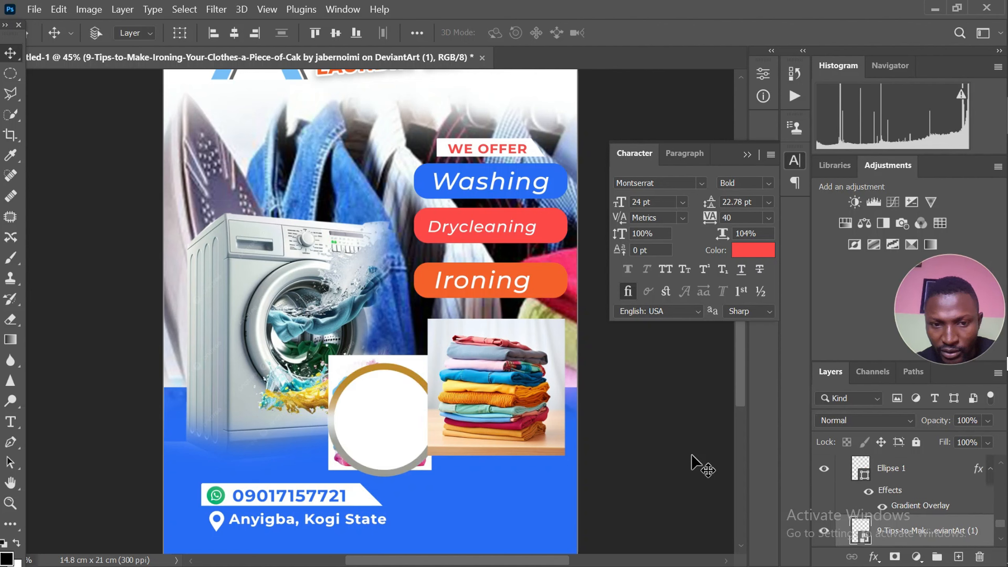
key(ctrl+bracketright)
key(ctrl+bracketright)
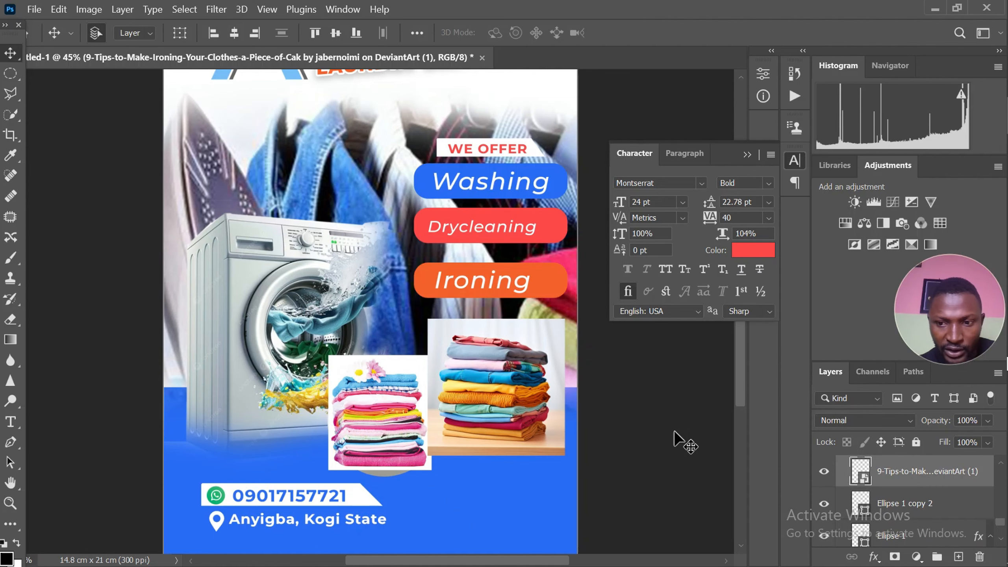
Clip the 9-Tips image to the left white circle with a clipping mask
right_click(897, 475)
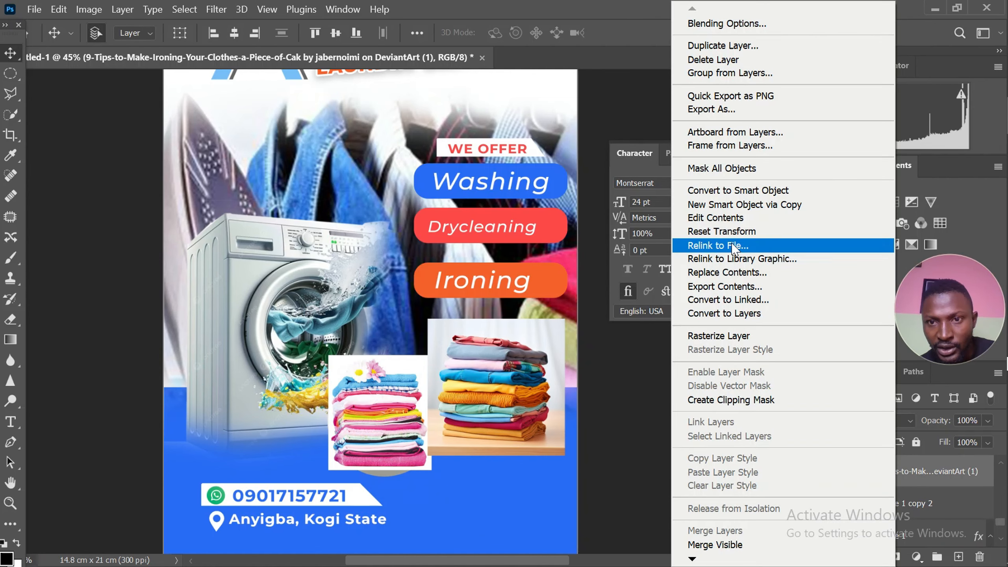
click(756, 403)
scroll(466, 441, up, 6)
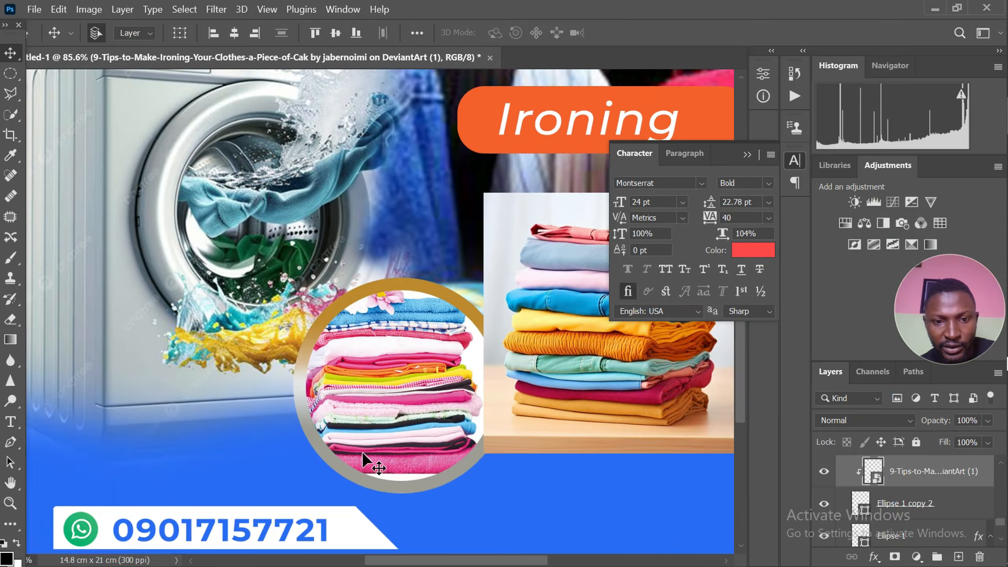
Lower the Foto de ropa image layer through the layer stack until it sits directly above Ellipse 1 copy 3
scroll(378, 428, down, 3)
scroll(316, 398, down, 2)
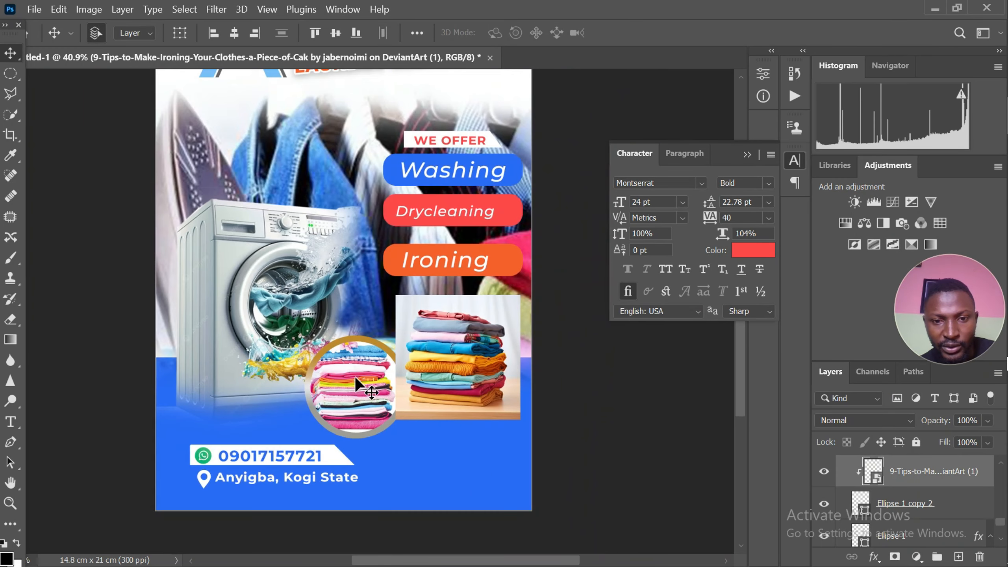
click(450, 346)
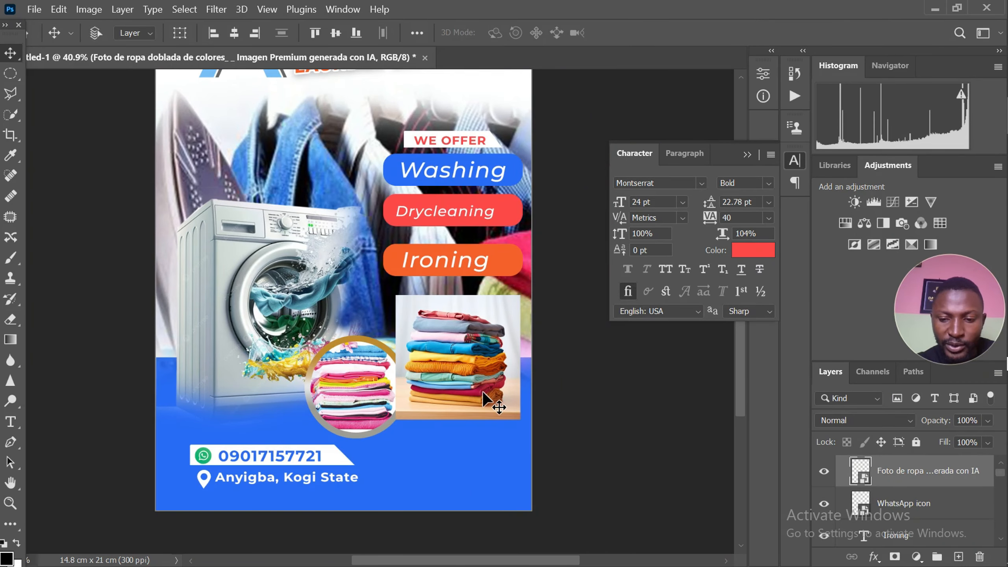
key(ctrl+bracketleft)
key(ctrl+bracketleft)
key(ctrl+bracketleft)
key(ctrl+bracketleft)
key(ctrl+bracketleft)
key(ctrl+bracketleft)
key(ctrl+bracketleft)
key(ctrl+bracketleft)
key(ctrl+bracketleft)
key(ctrl+bracketleft)
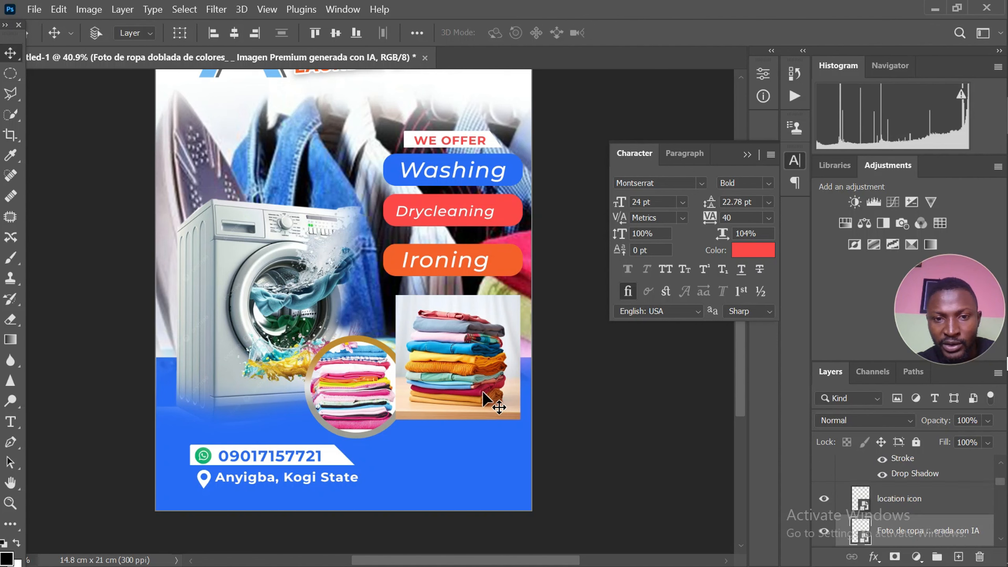
key(ctrl+bracketleft)
key(ctrl+bracketleft)
key(ctrl+bracketleft)
key(ctrl+bracketleft)
key(ctrl+bracketleft)
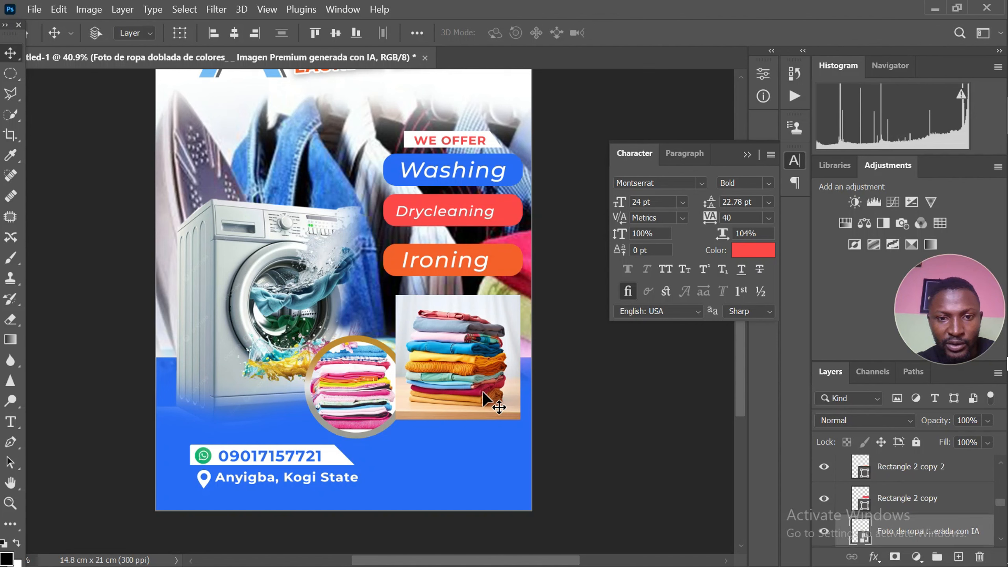
key(ctrl+bracketleft)
key(ctrl+bracketleft)
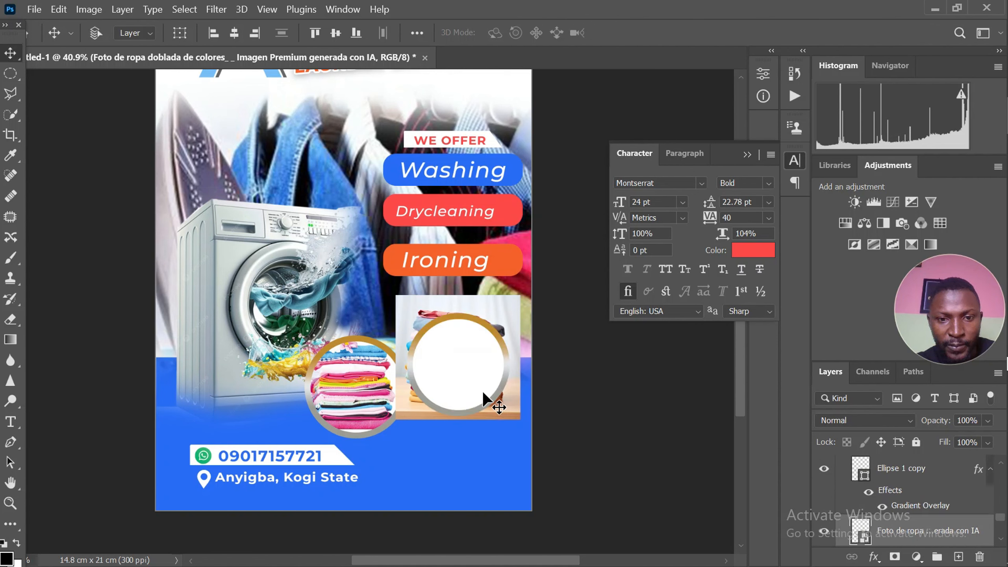
key(ctrl+bracketright)
key(ctrl+bracketright)
key(ctrl+bracketright)
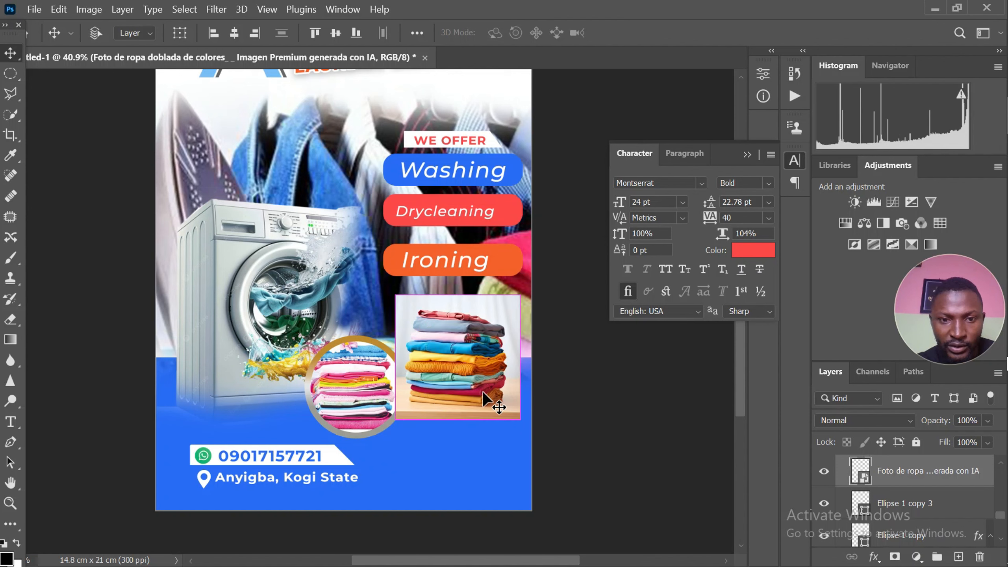
Clip the Foto de ropa image to the right white circle with a clipping mask
alt+click(891, 485)
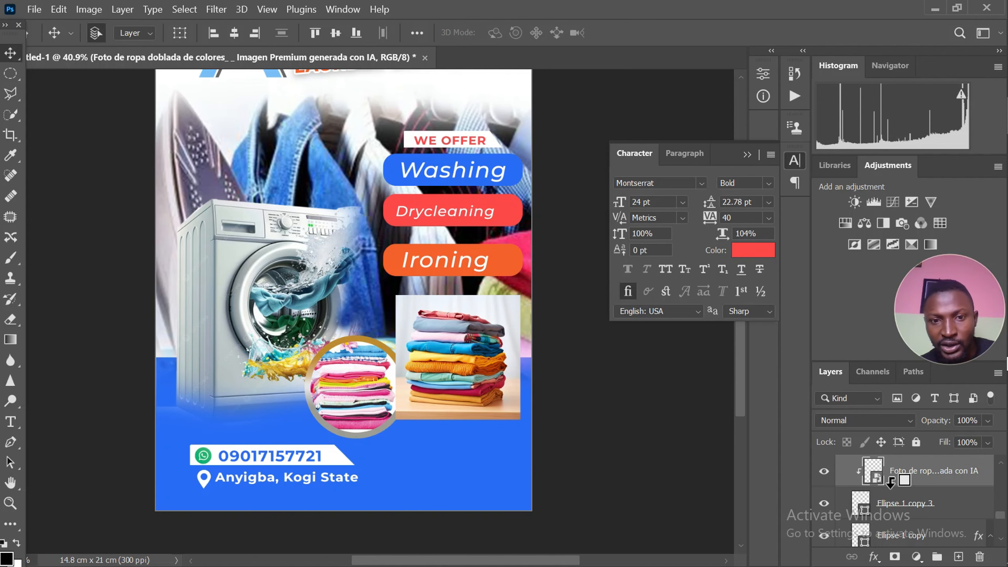
scroll(445, 393, up, 3)
scroll(357, 349, down, 3)
scroll(339, 344, down, 3)
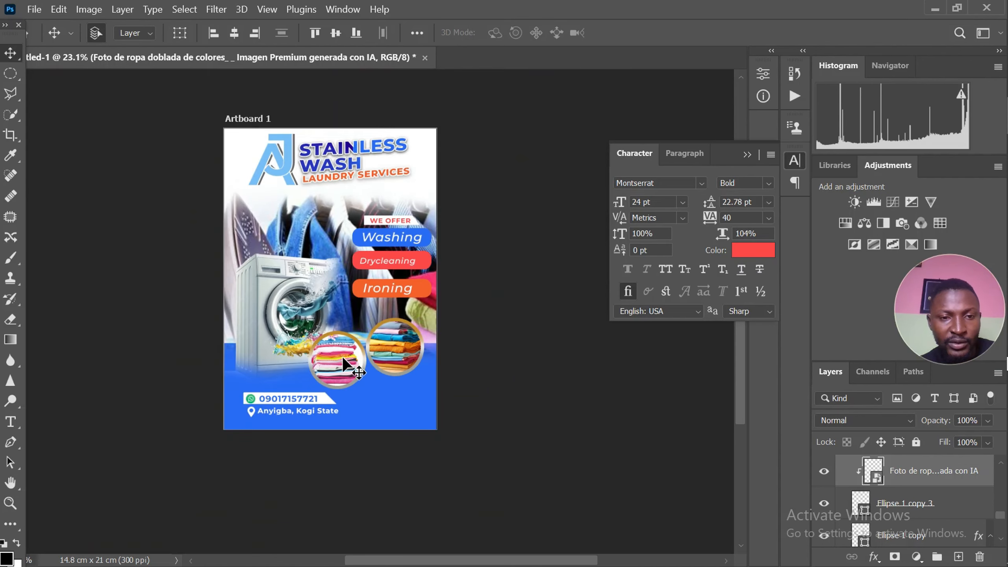
Nudge the washing machine image slightly right and up over the blue footer
scroll(225, 393, up, 5)
scroll(260, 330, down, 2)
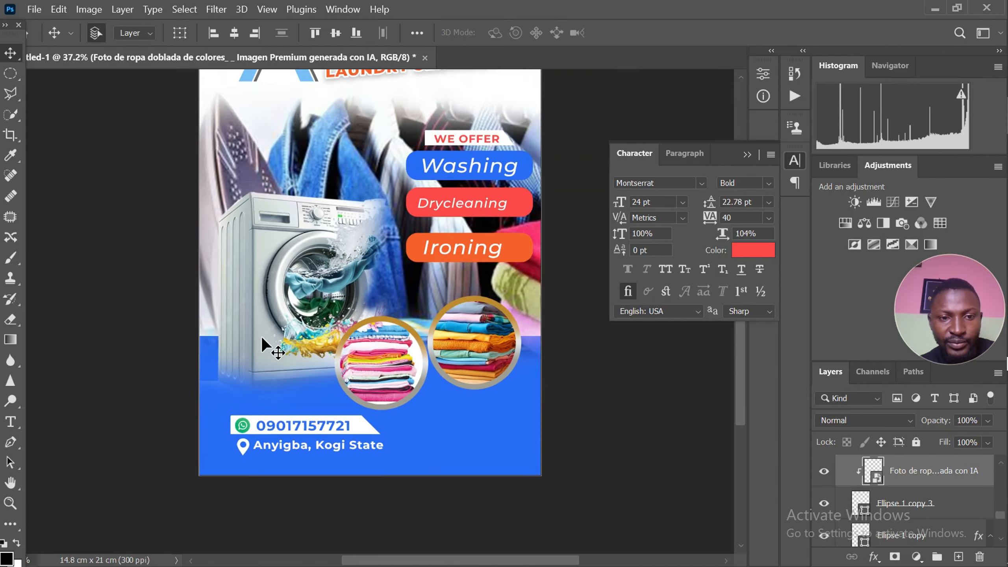
scroll(260, 383, up, 4)
scroll(259, 383, down, 3)
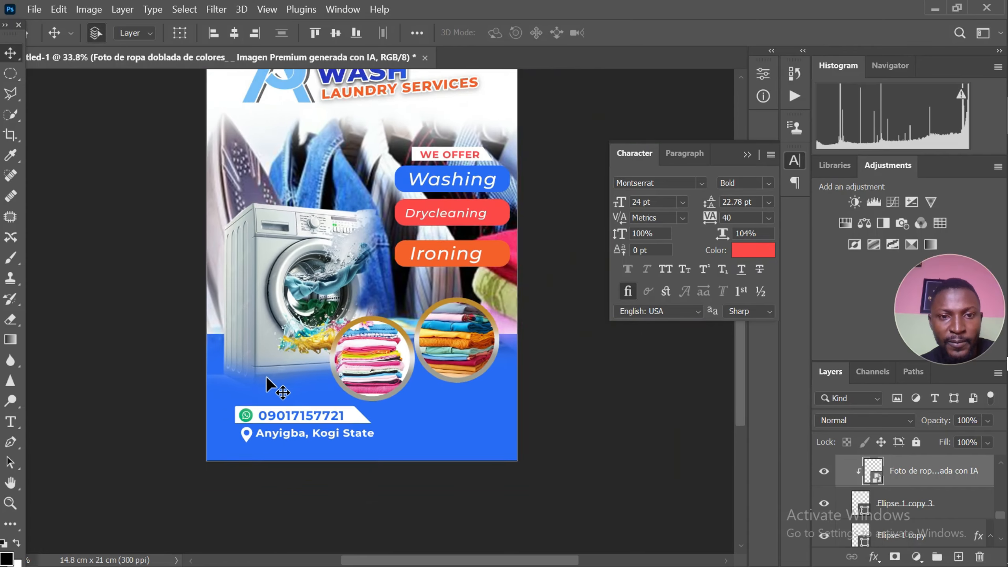
scroll(266, 377, up, 2)
drag(260, 322, 266, 315)
scroll(279, 357, down, 4)
scroll(290, 235, up, 3)
scroll(333, 214, up, 3)
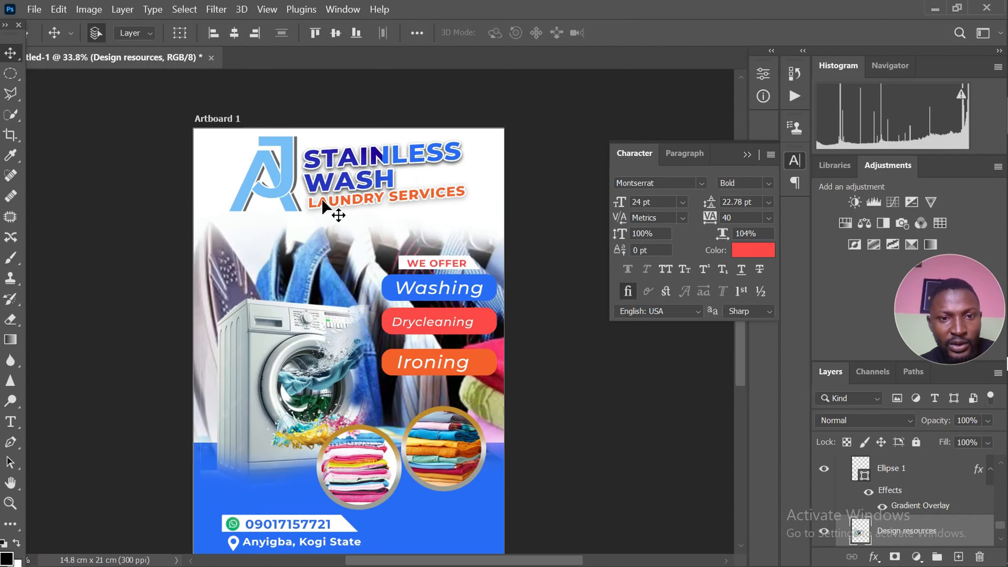
Duplicate the white strip behind the phone number about 8.1 cm right and 1.8 cm down, into the flyer's bottom-right corner
scroll(360, 255, down, 3)
scroll(332, 425, up, 2)
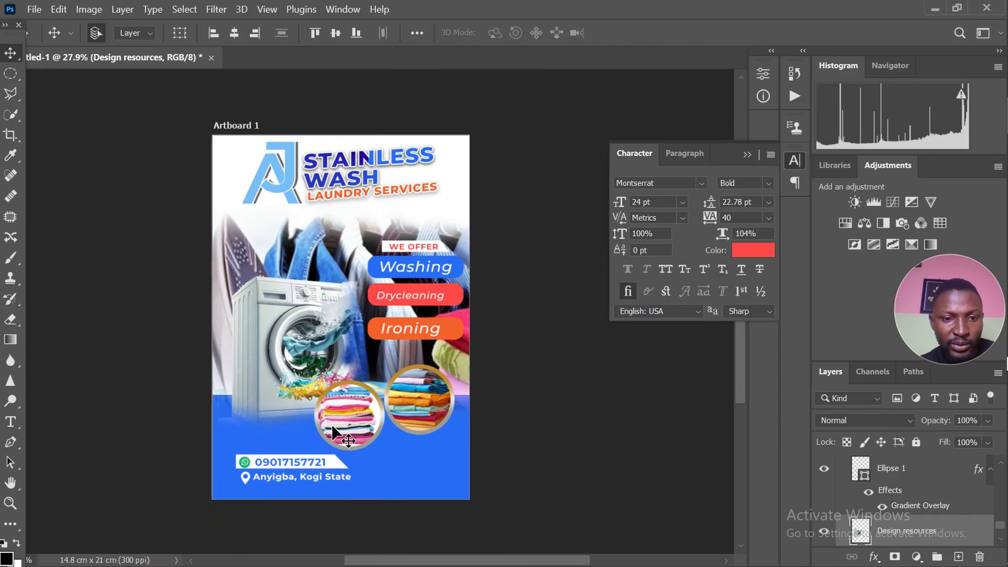
scroll(329, 424, down, 2)
scroll(333, 453, up, 3)
scroll(342, 455, up, 2)
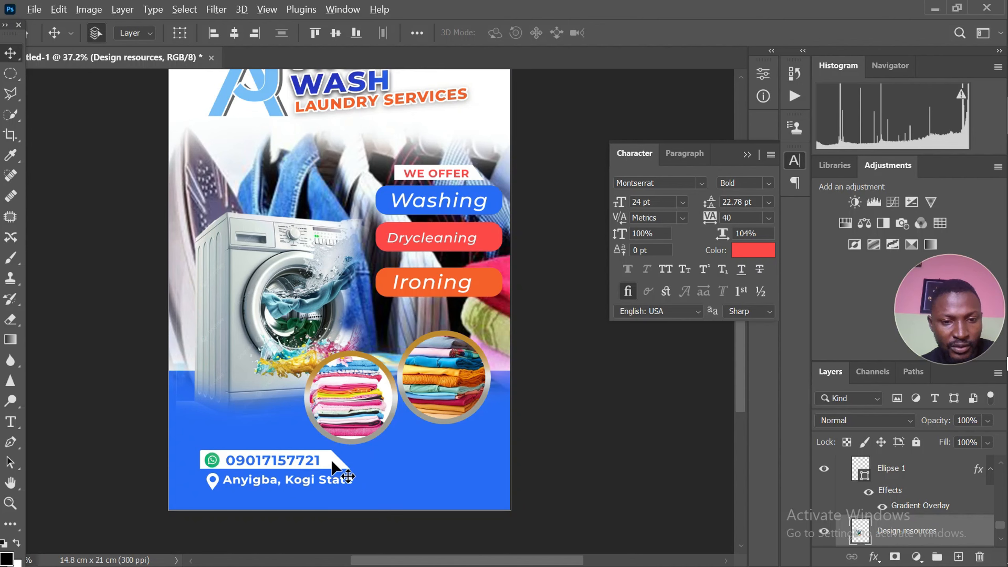
drag(331, 461, 502, 504)
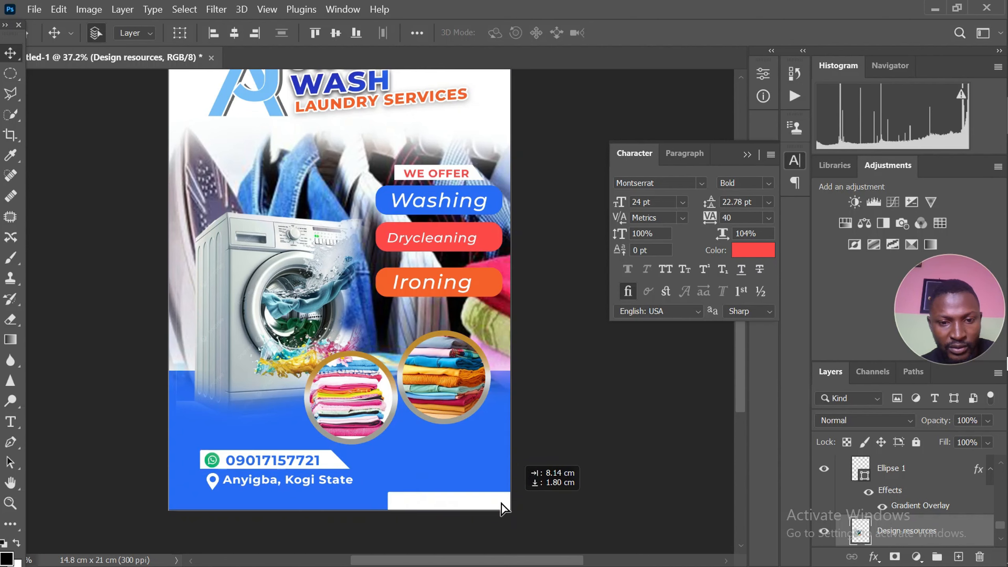
click(447, 348)
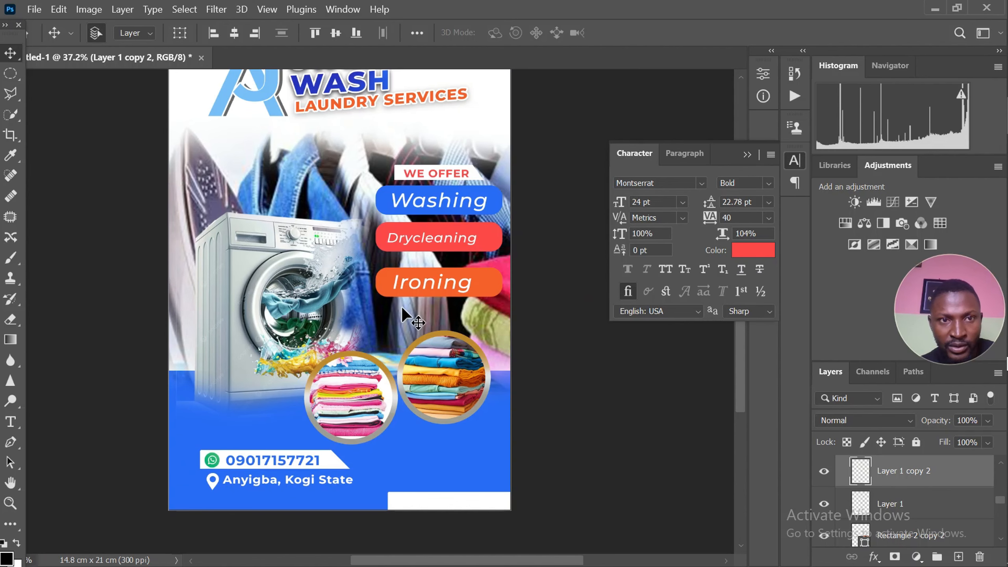
Flip the duplicated white strip horizontally so its slanted end faces left
click(58, 9)
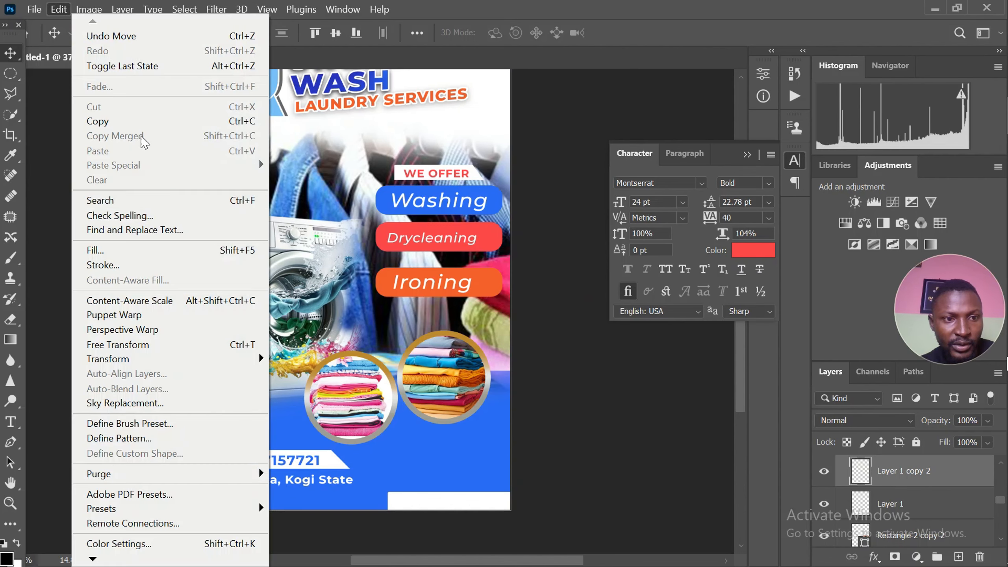
mouse_move(204, 359)
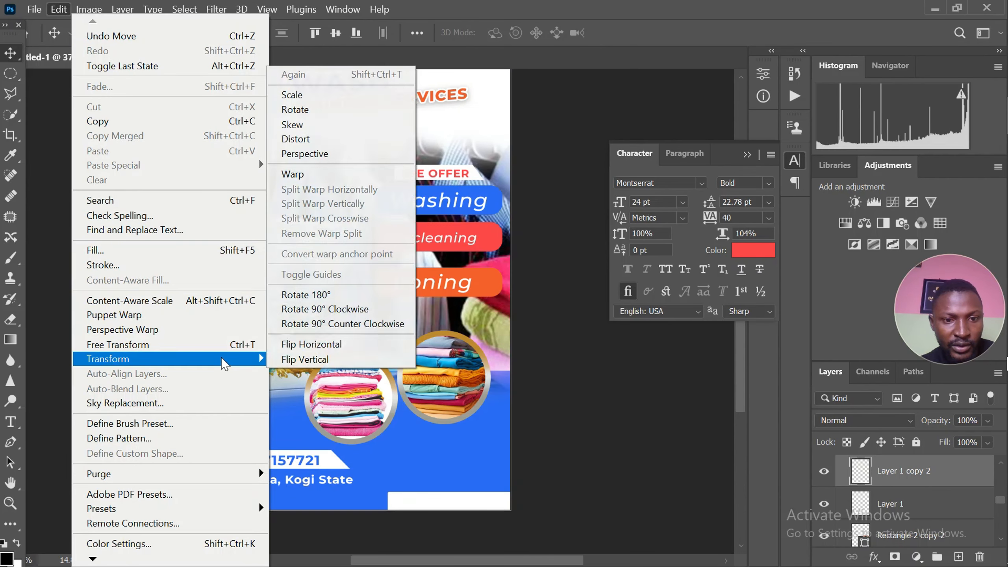
click(324, 345)
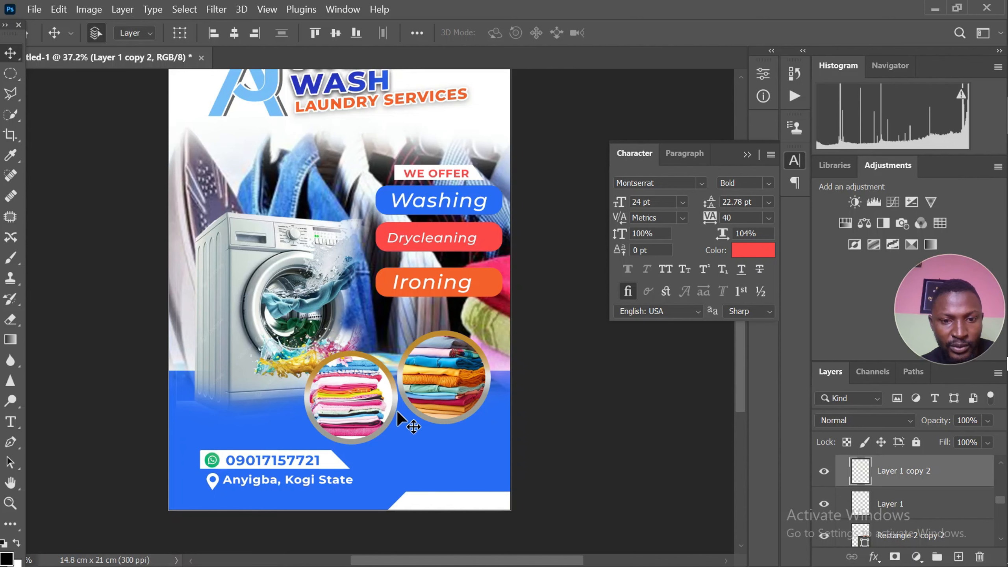
Enlarge the flipped white strip and fit it against the flyer's bottom-right corner
scroll(401, 416, up, 1)
drag(473, 515, 445, 514)
key(ctrl+t)
key(Return)
scroll(248, 468, up, 2)
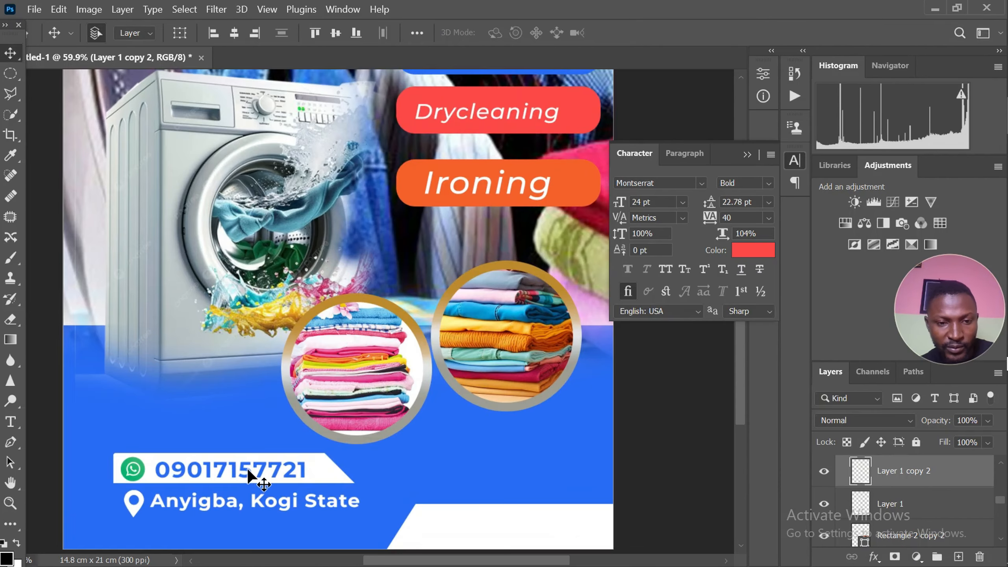
Examine the whole flyer layout, from the title and service labels to the photo circles and contact footer
scroll(266, 408, down, 3)
scroll(282, 467, down, 5)
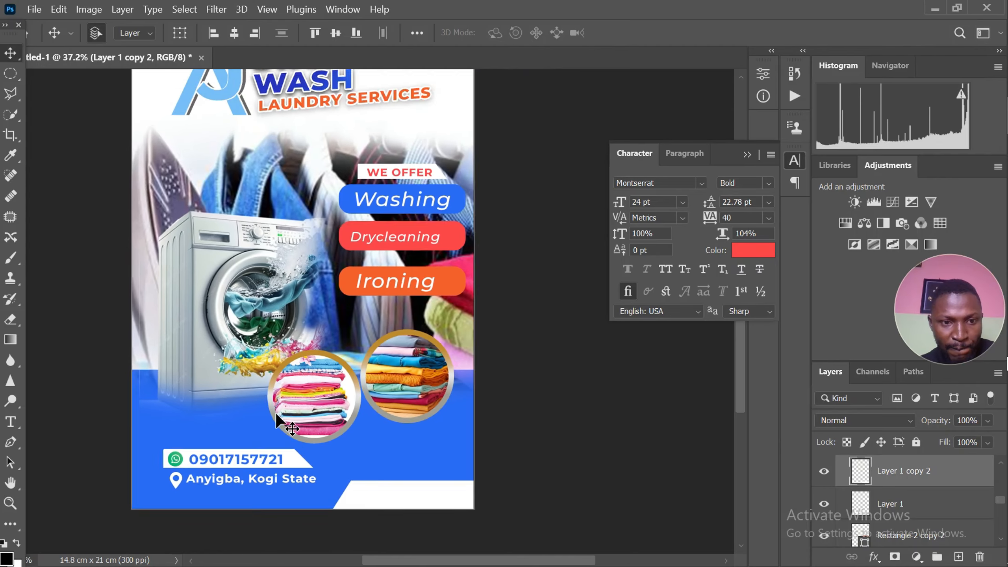
scroll(232, 440, up, 5)
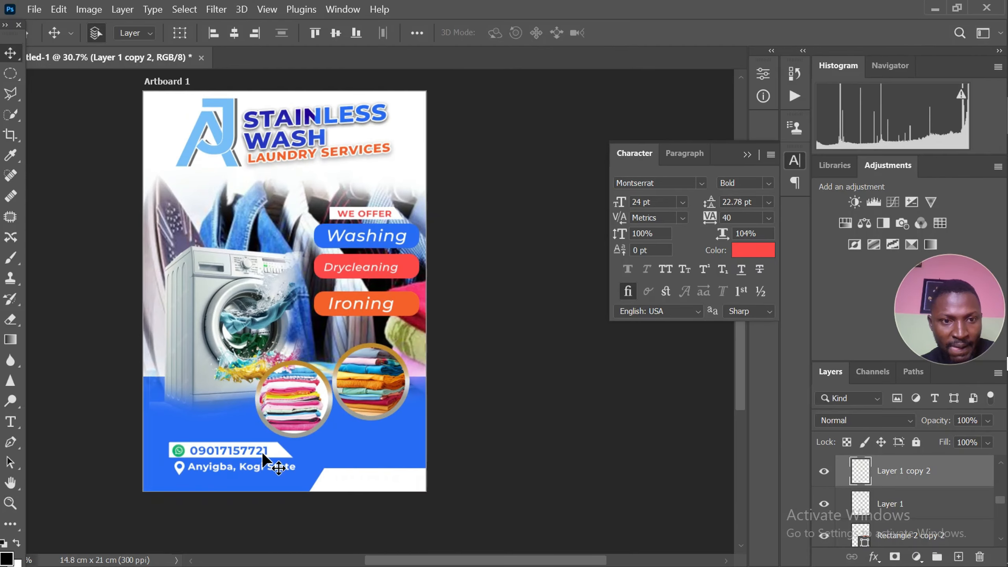
scroll(269, 444, down, 2)
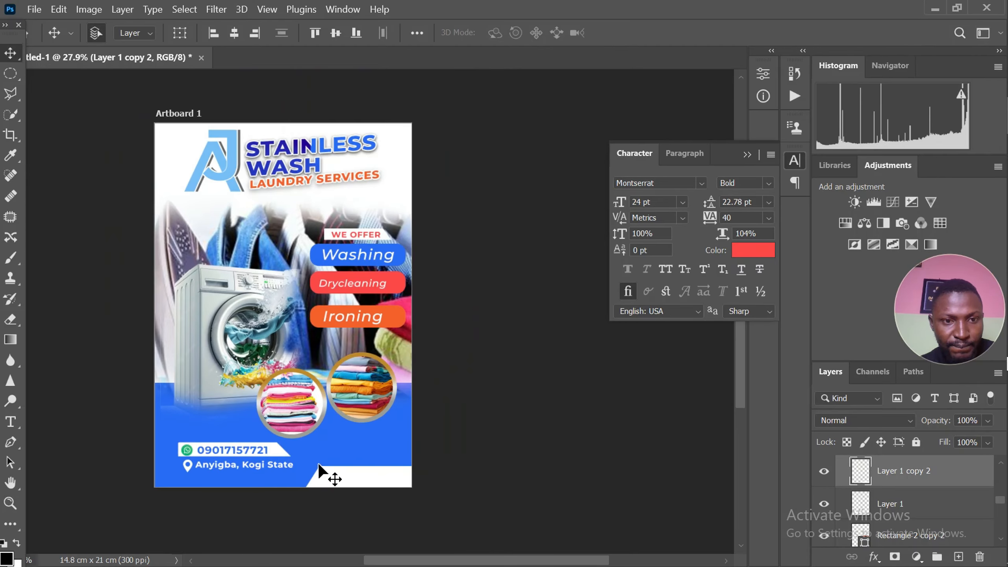
scroll(278, 206, up, 1)
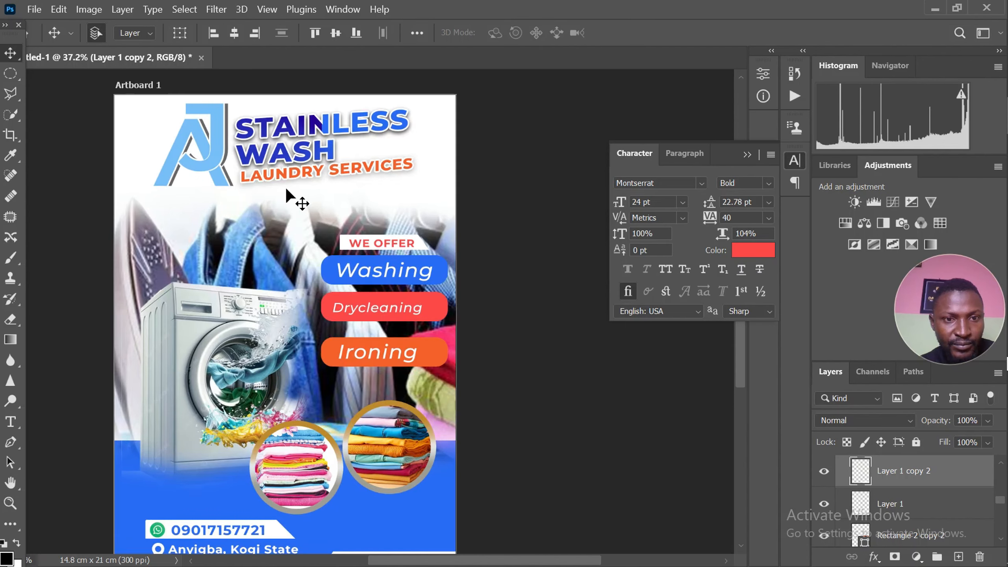
scroll(287, 211, down, 1)
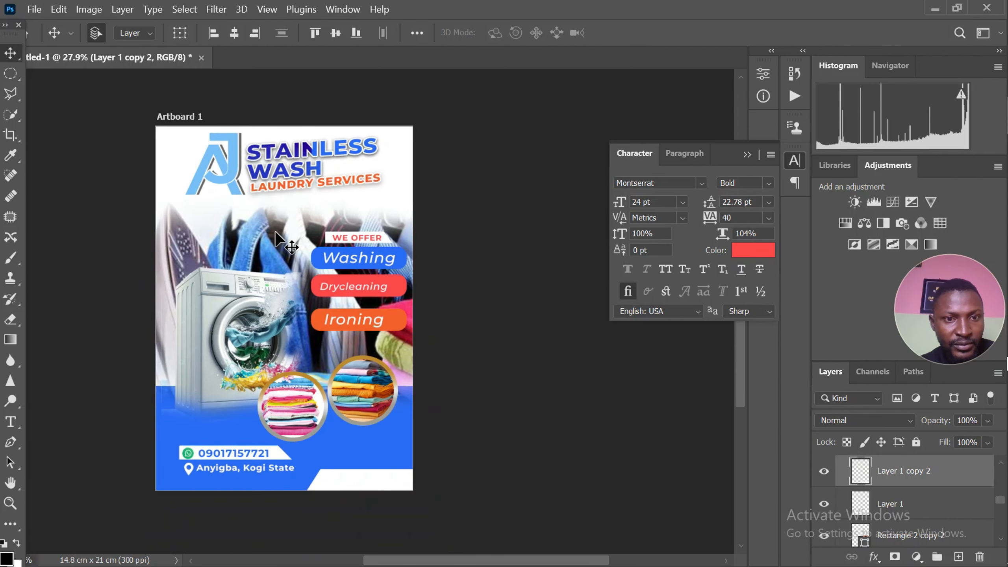
scroll(164, 148, up, 2)
scroll(163, 158, down, 2)
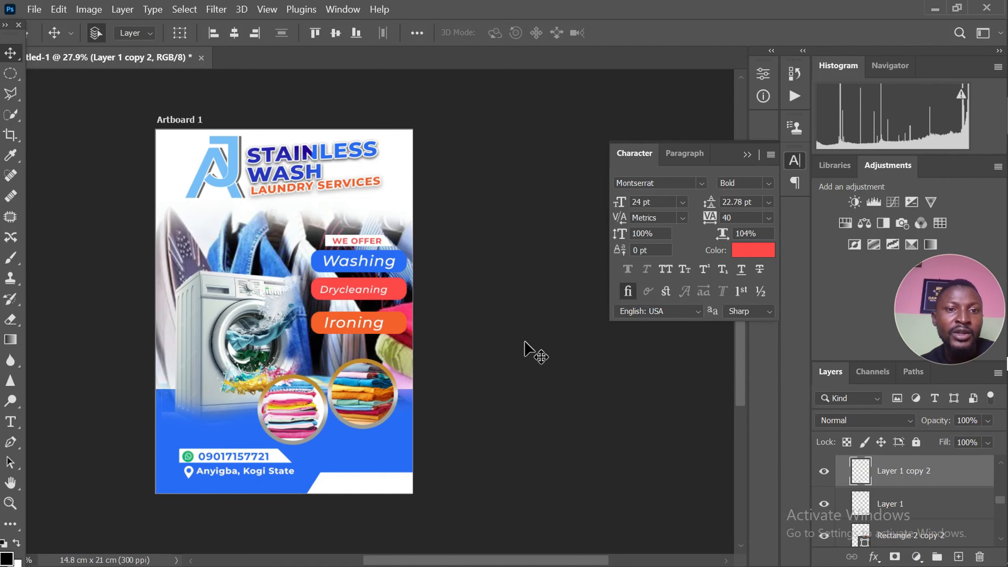
scroll(506, 333, up, 2)
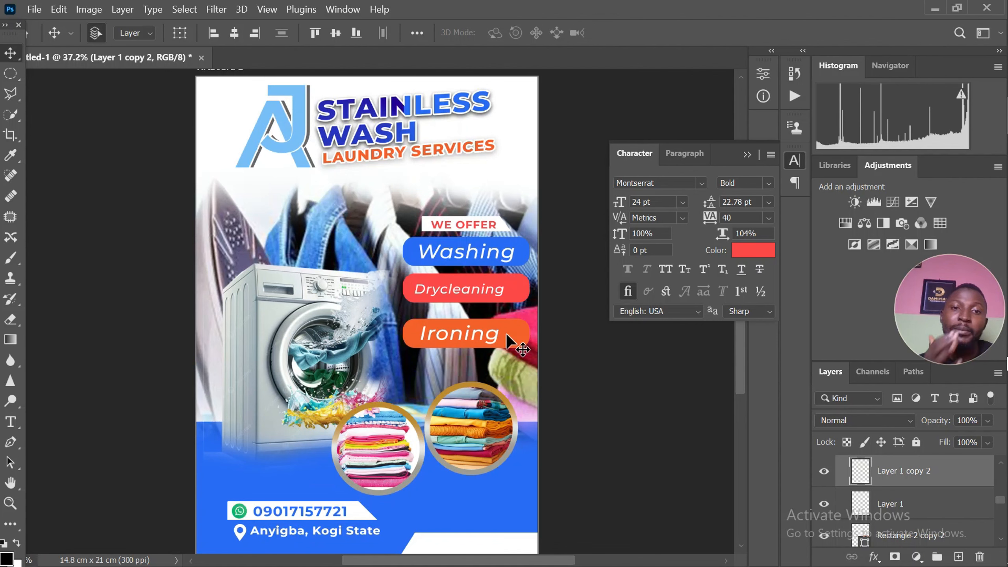